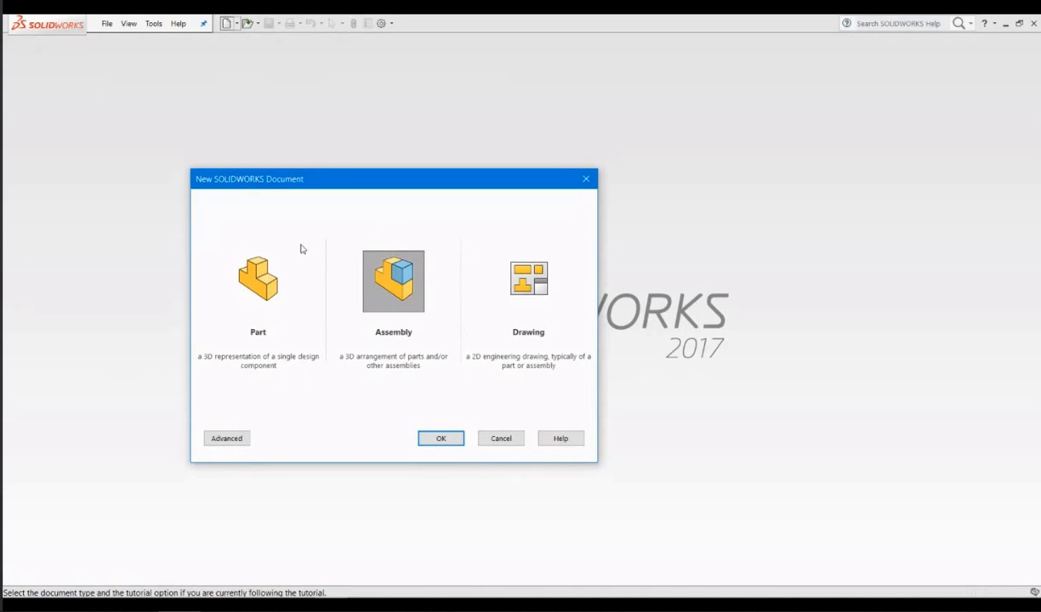
# Step: Create a new part document and set its units to MMGS (millimeter, gram, second)
pyautogui.click(255, 283)
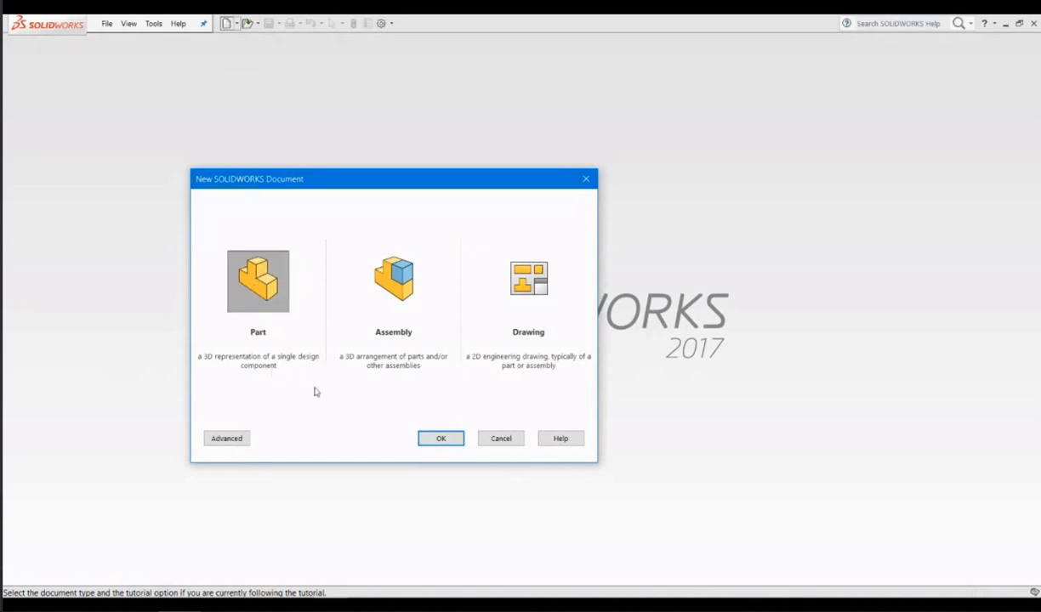
pyautogui.click(439, 439)
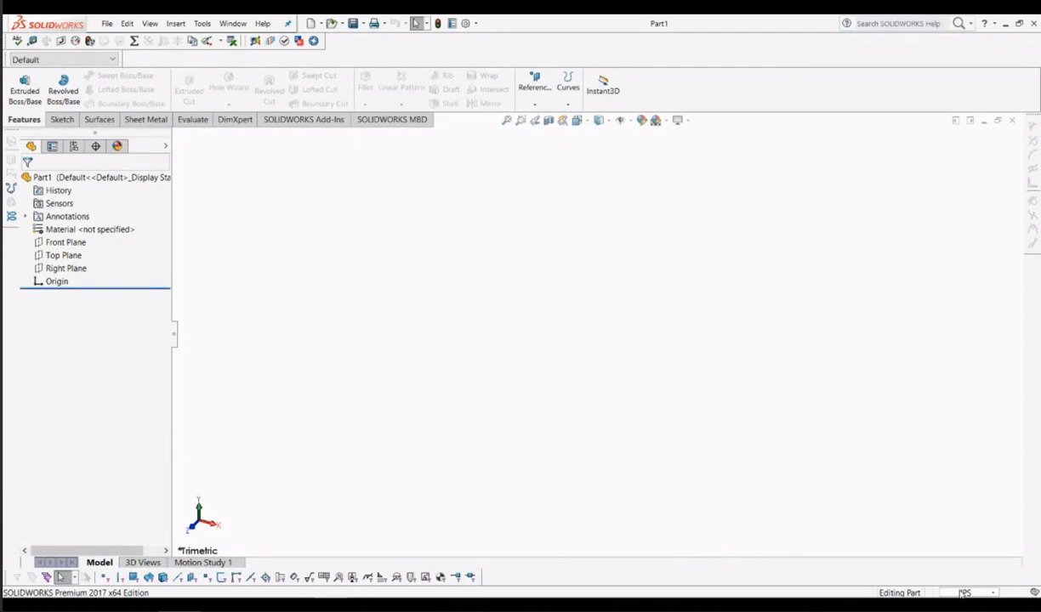
pyautogui.click(961, 593)
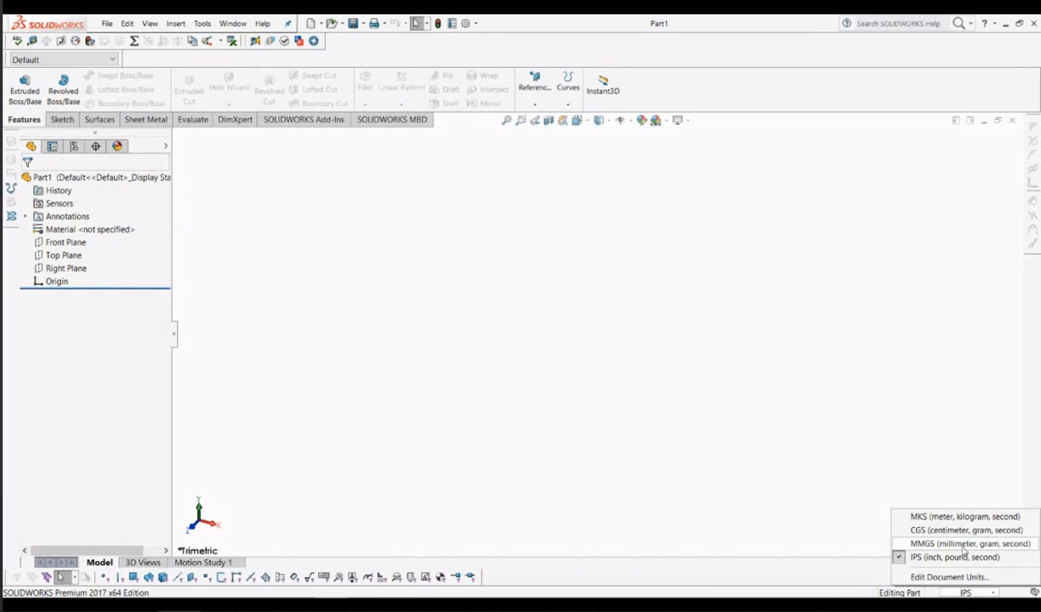
pyautogui.click(964, 544)
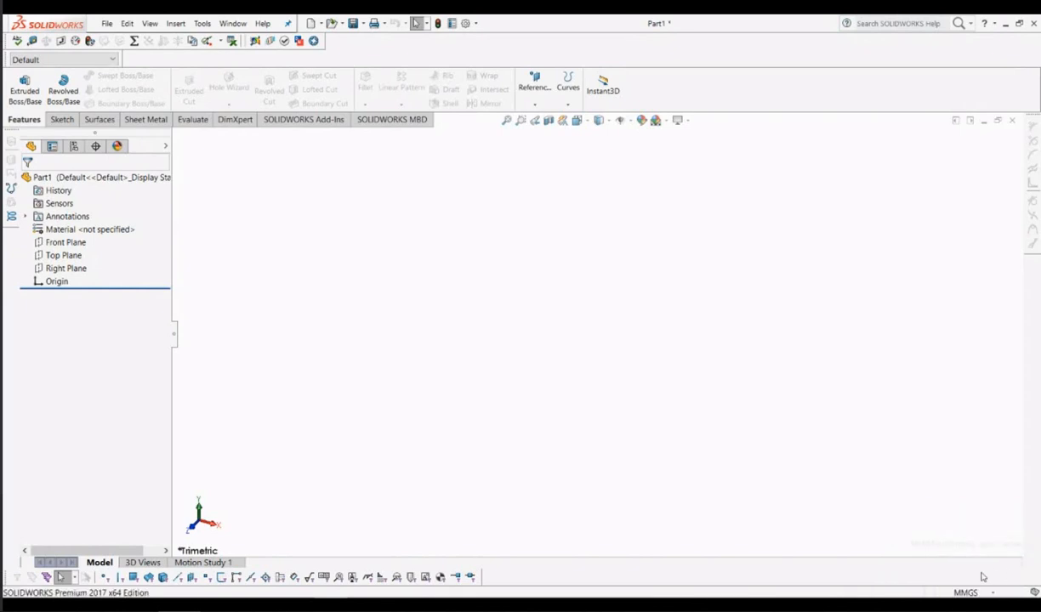
pyautogui.moveTo(979, 583)
pyautogui.click(108, 25)
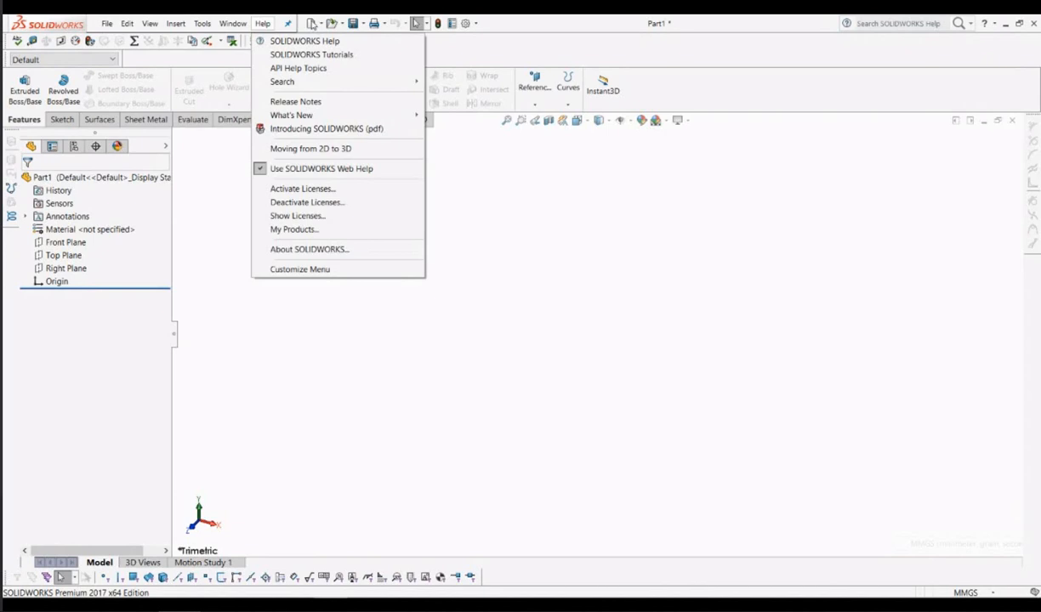
pyautogui.click(262, 23)
pyautogui.click(106, 24)
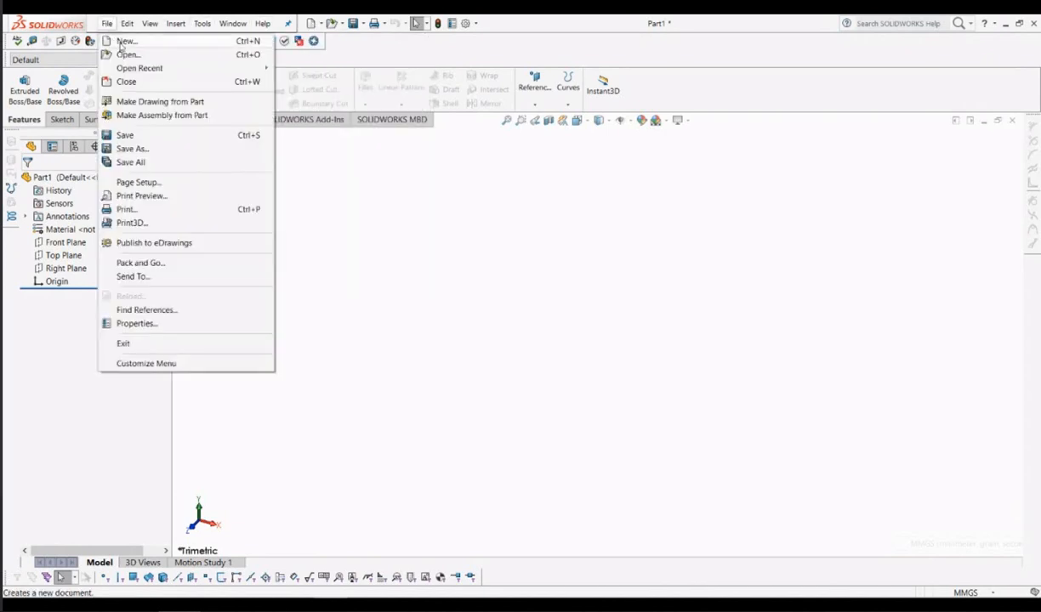
pyautogui.click(119, 43)
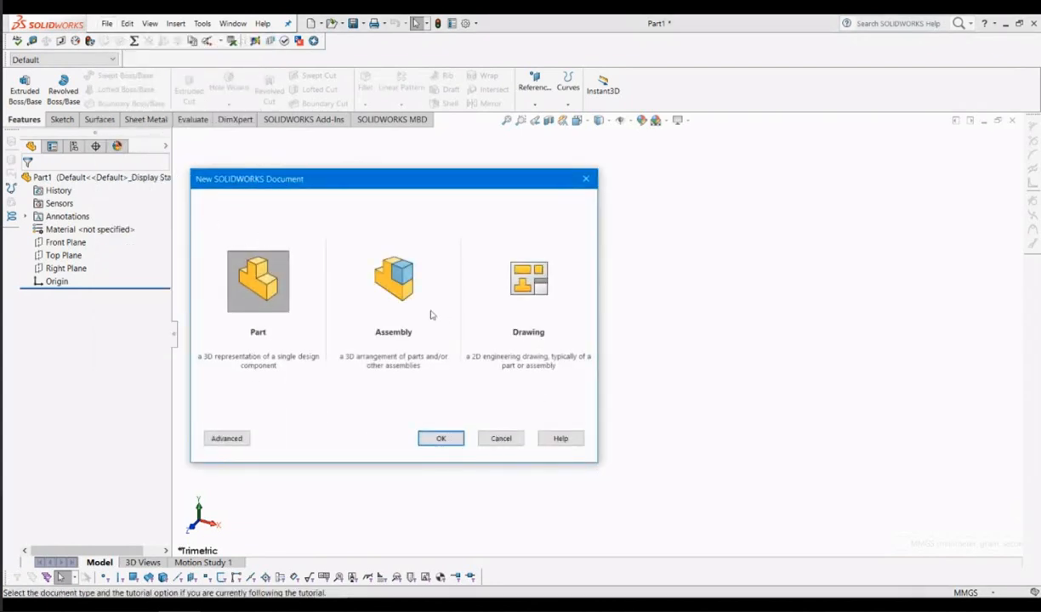
pyautogui.click(585, 179)
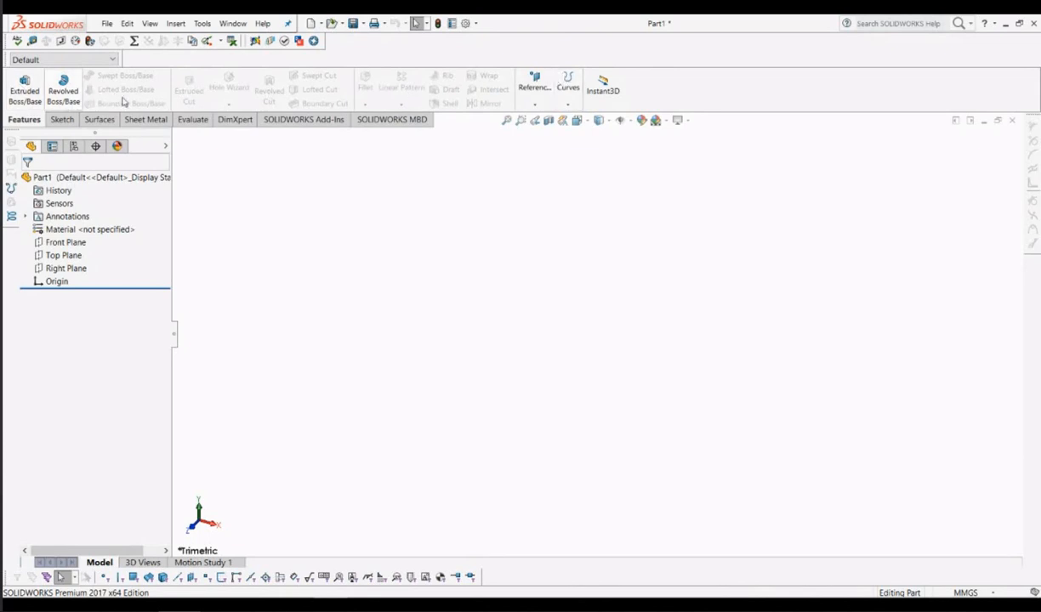
pyautogui.click(59, 119)
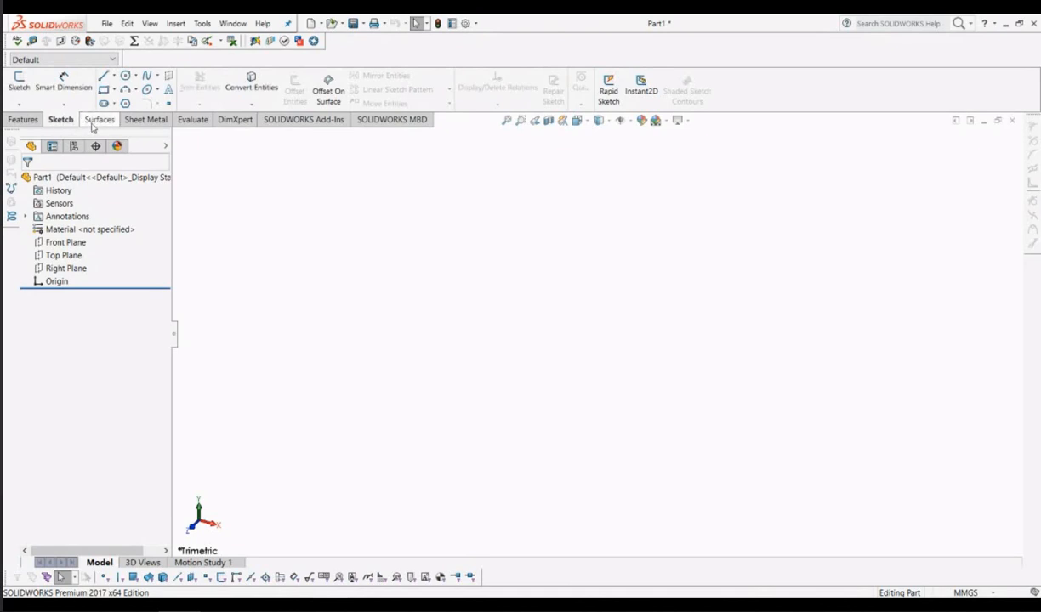
pyautogui.click(94, 124)
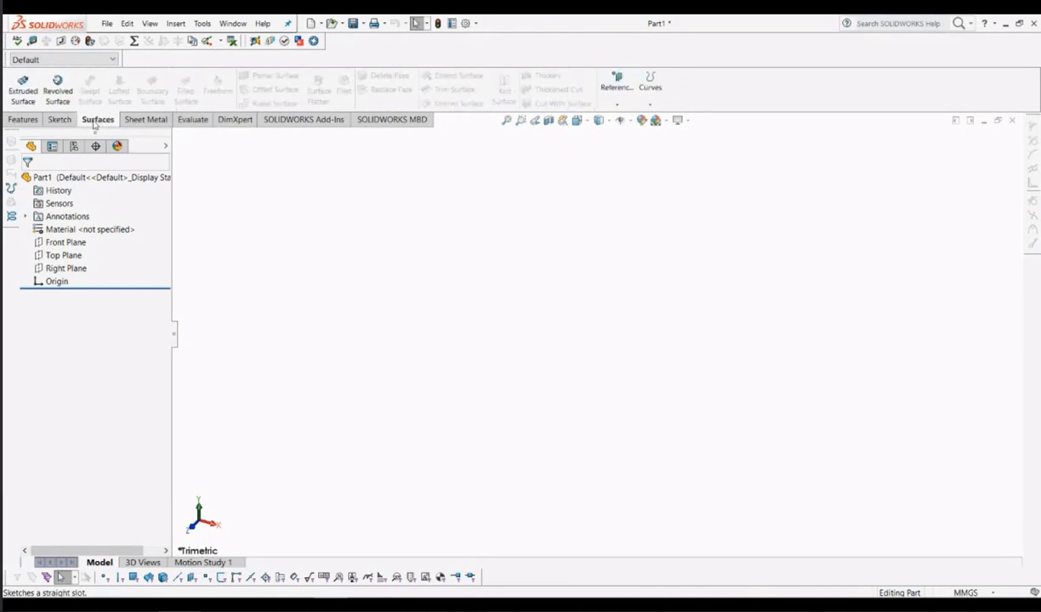
pyautogui.click(59, 120)
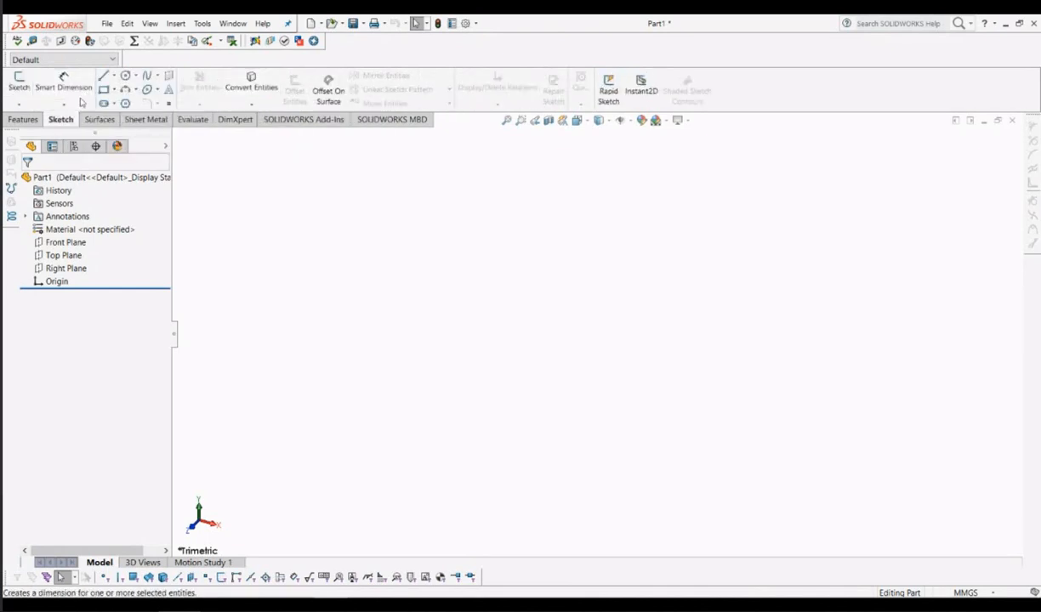
pyautogui.click(98, 119)
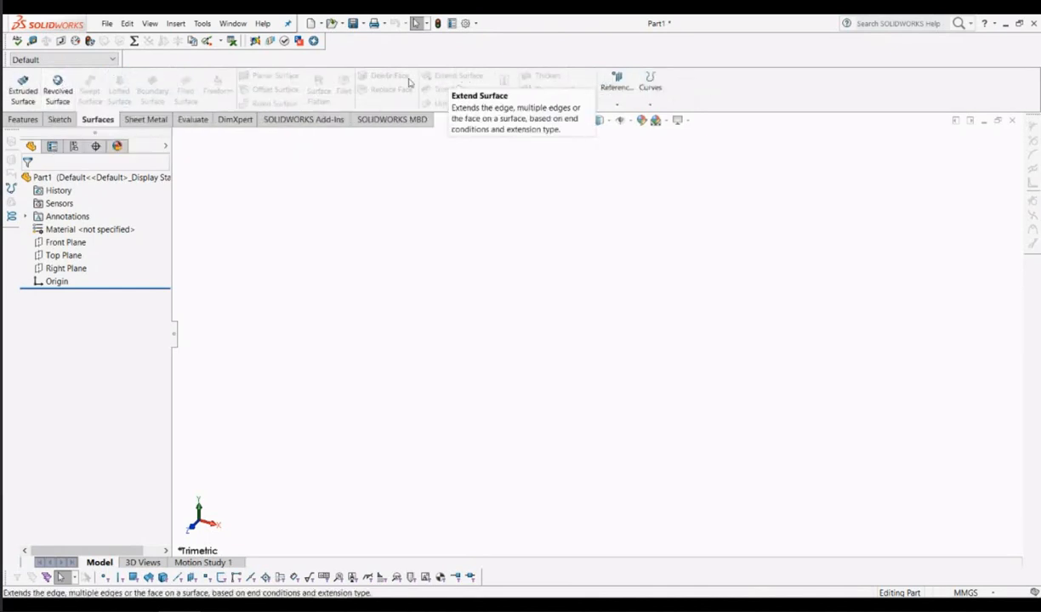
pyautogui.click(61, 119)
pyautogui.click(26, 119)
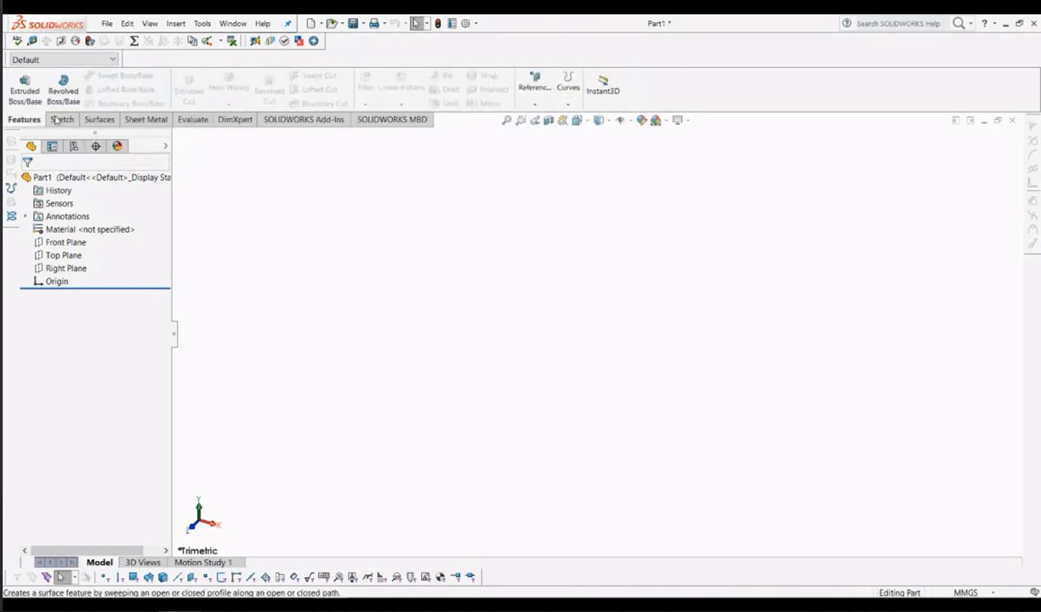
# Step: Start a new sketch on the Top Plane
pyautogui.click(58, 120)
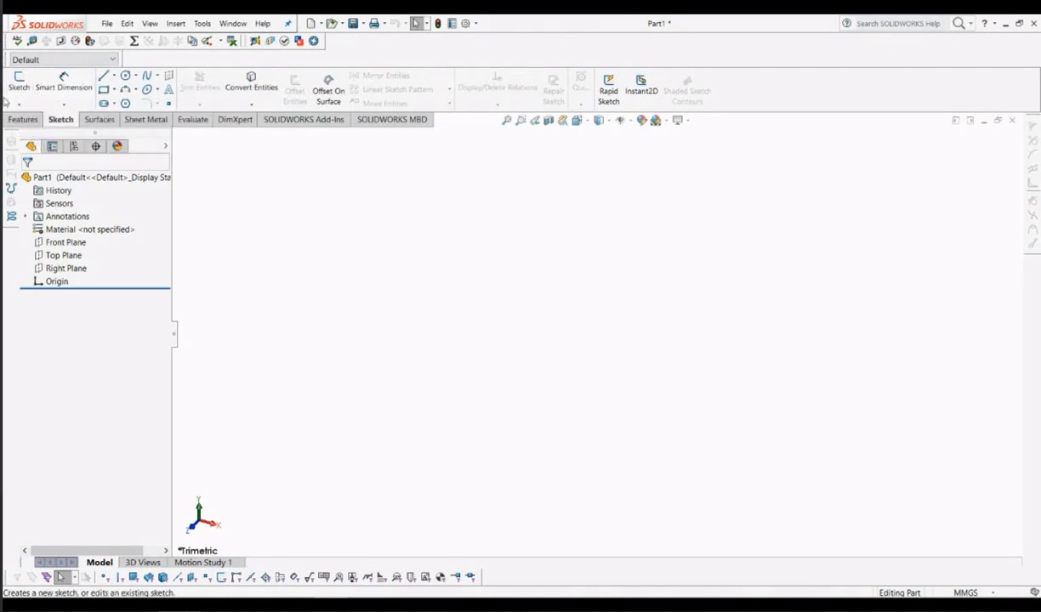
pyautogui.click(15, 88)
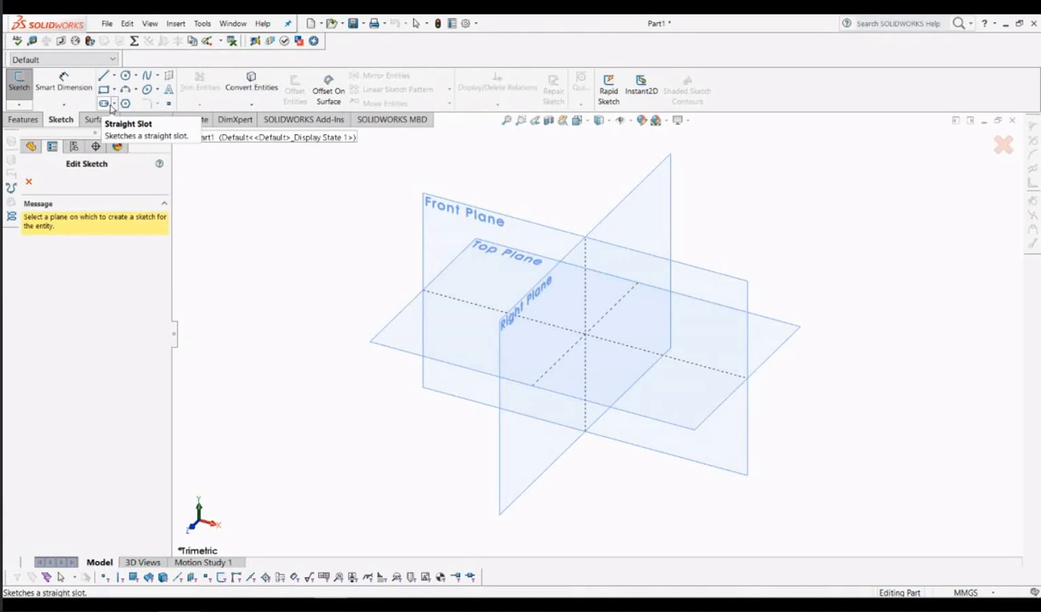
pyautogui.click(109, 103)
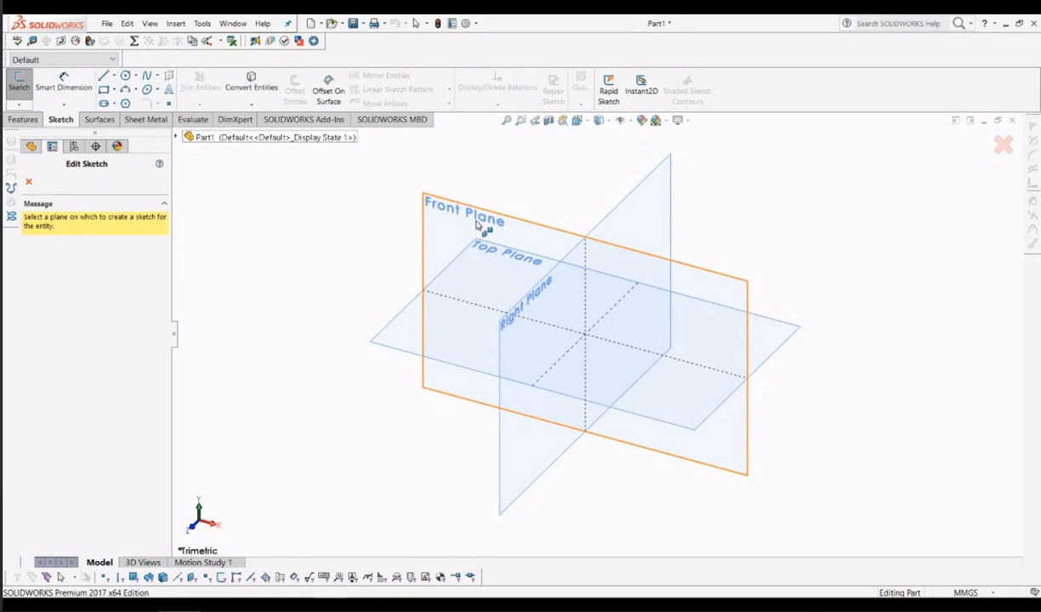
pyautogui.click(478, 227)
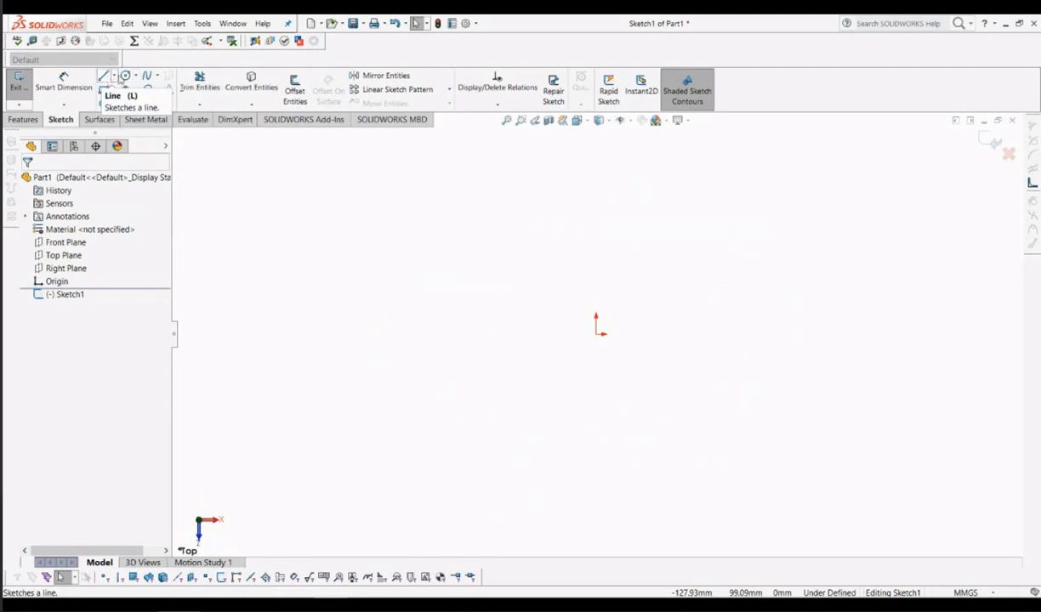
# Step: Sketch a vertical line about 178 mm long that passes through the origin
pyautogui.click(114, 77)
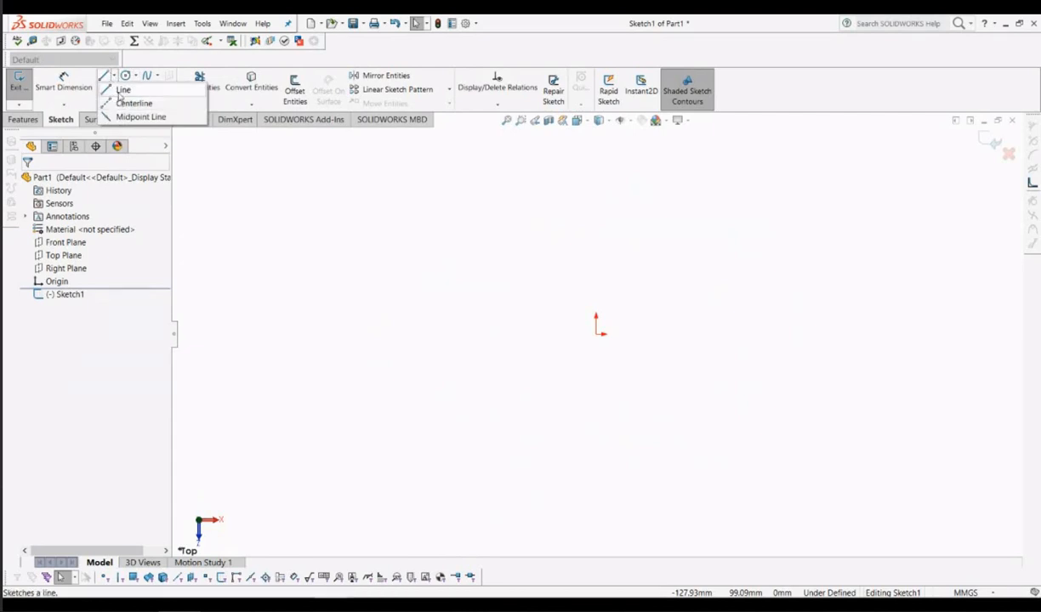
pyautogui.click(122, 90)
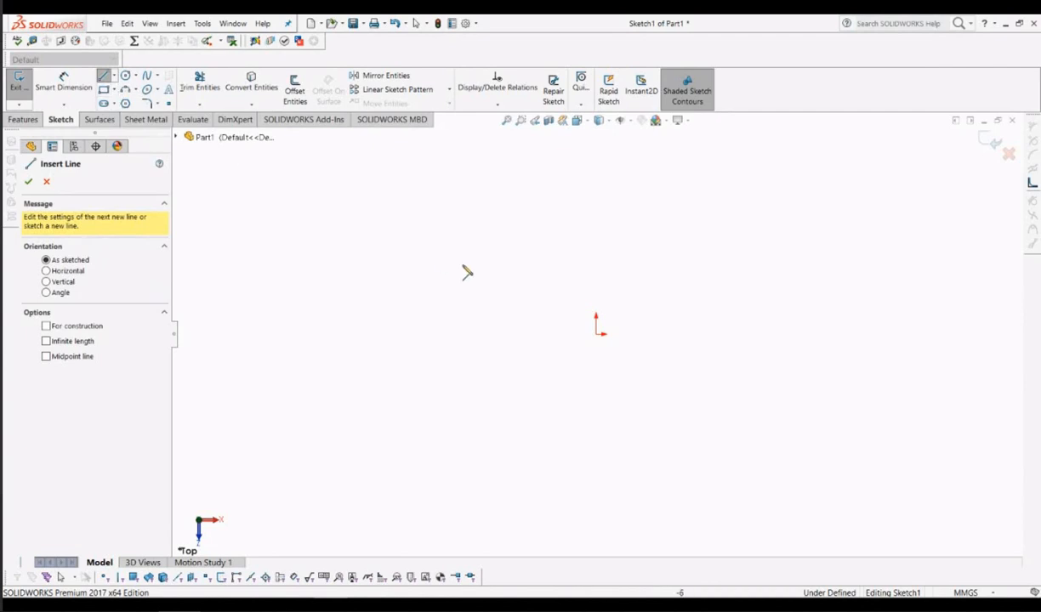
pyautogui.click(595, 149)
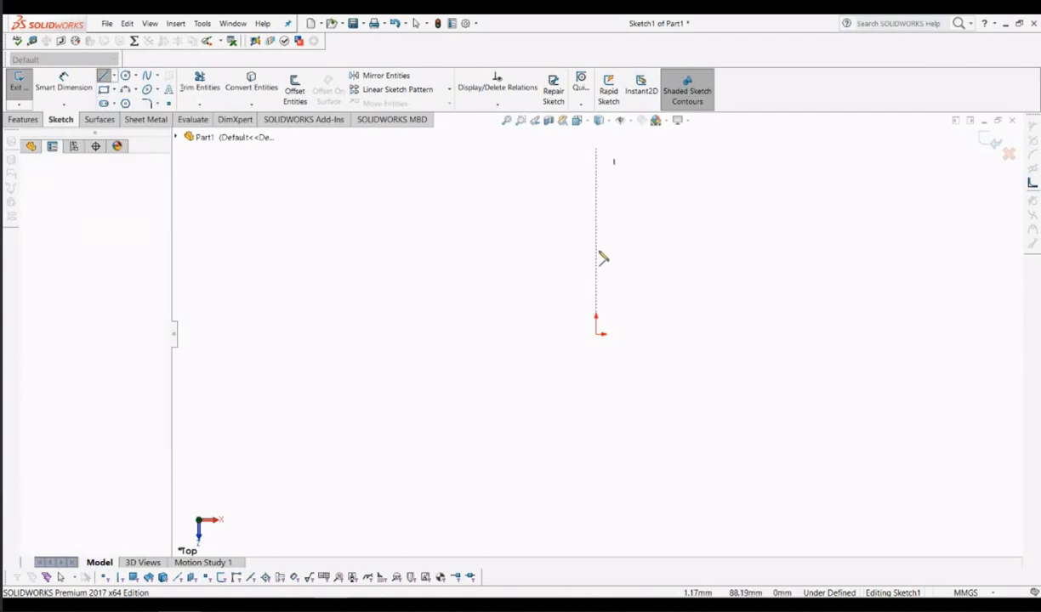
pyautogui.click(597, 521)
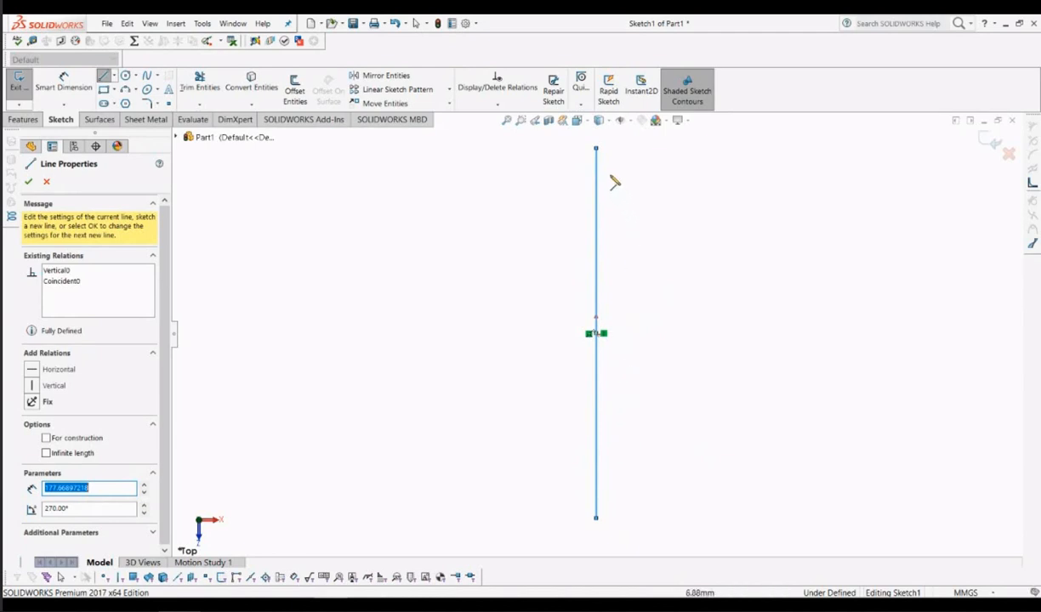
pyautogui.click(45, 181)
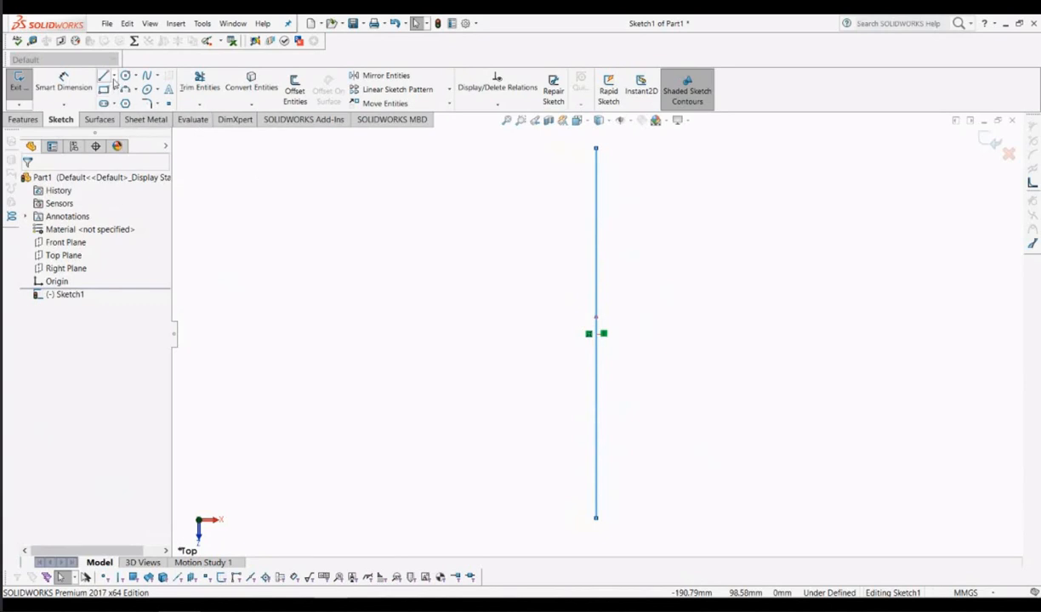
# Step: Sketch a vertical centerline about 174 mm long just left of the solid line
pyautogui.click(114, 79)
pyautogui.click(115, 103)
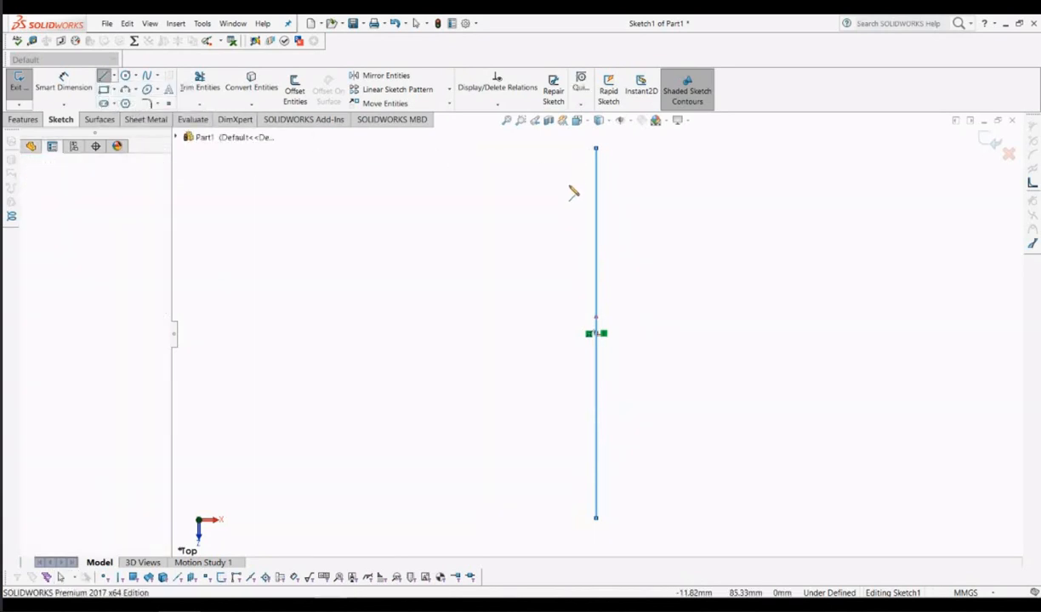
pyautogui.click(572, 154)
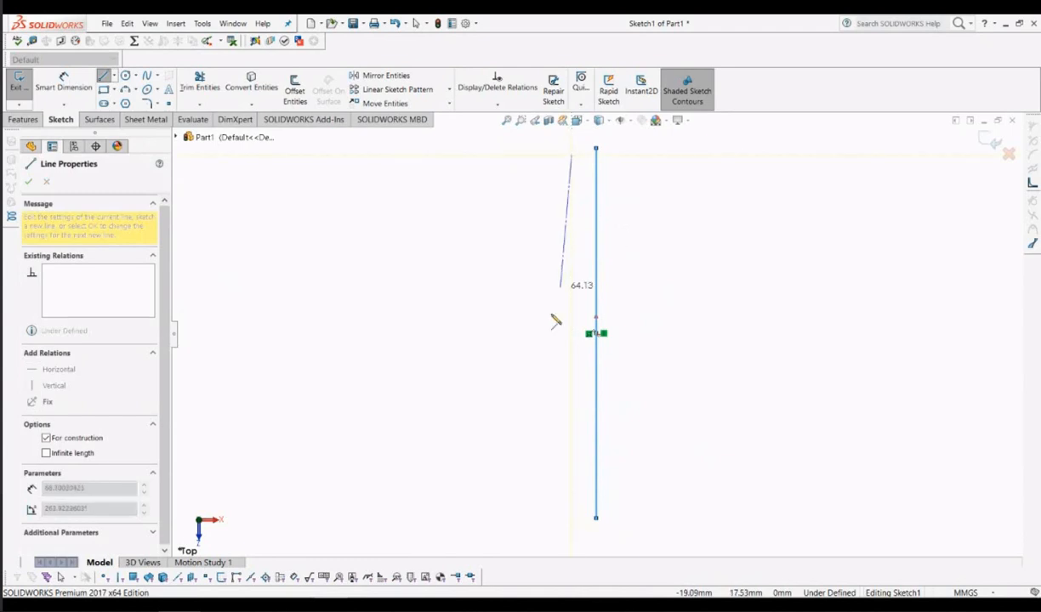
pyautogui.click(573, 515)
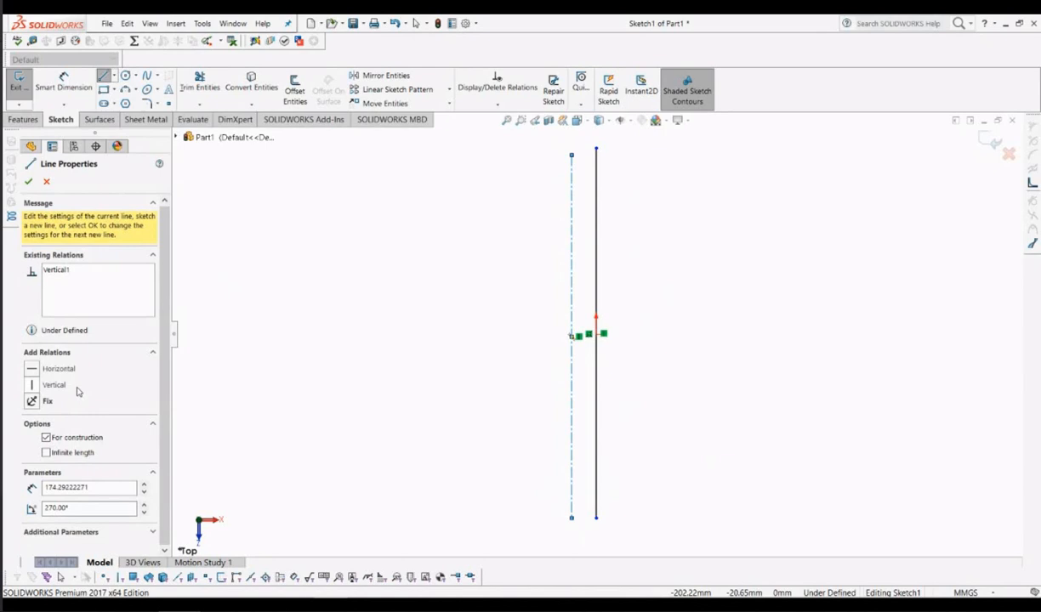
# Step: Give the vertical centerline infinite length and finish the line command
pyautogui.click(46, 454)
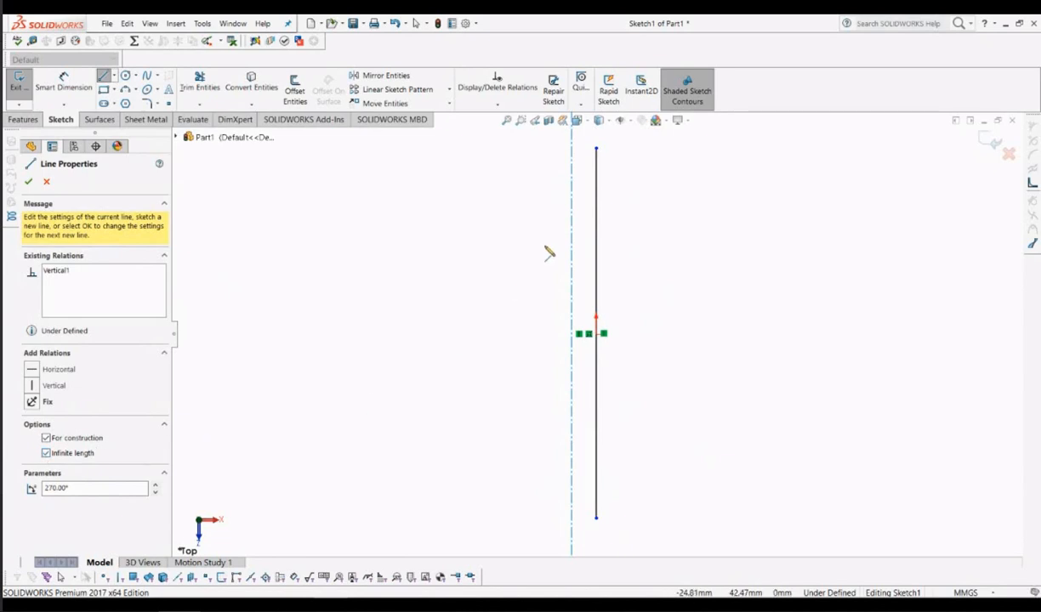
pyautogui.scroll(9, 545, 248)
pyautogui.scroll(-5, 549, 248)
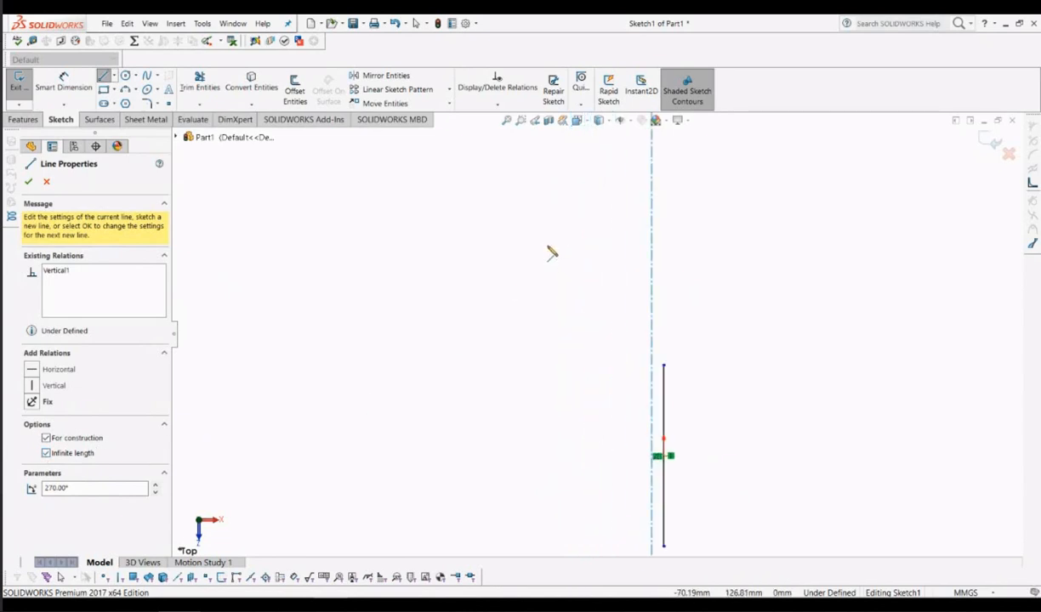
pyautogui.scroll(-4, 795, 511)
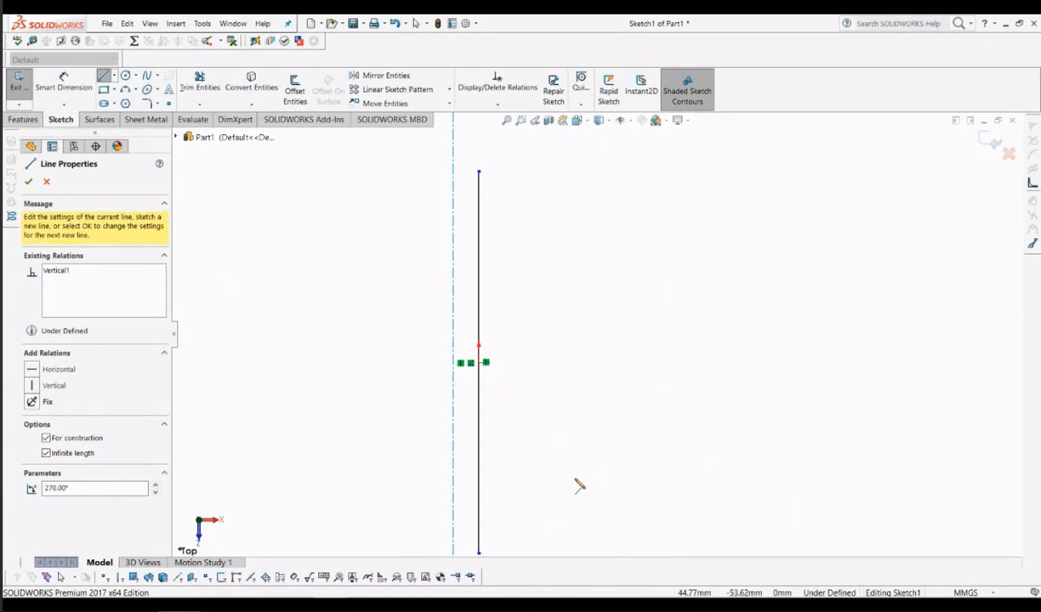
pyautogui.scroll(1, 574, 483)
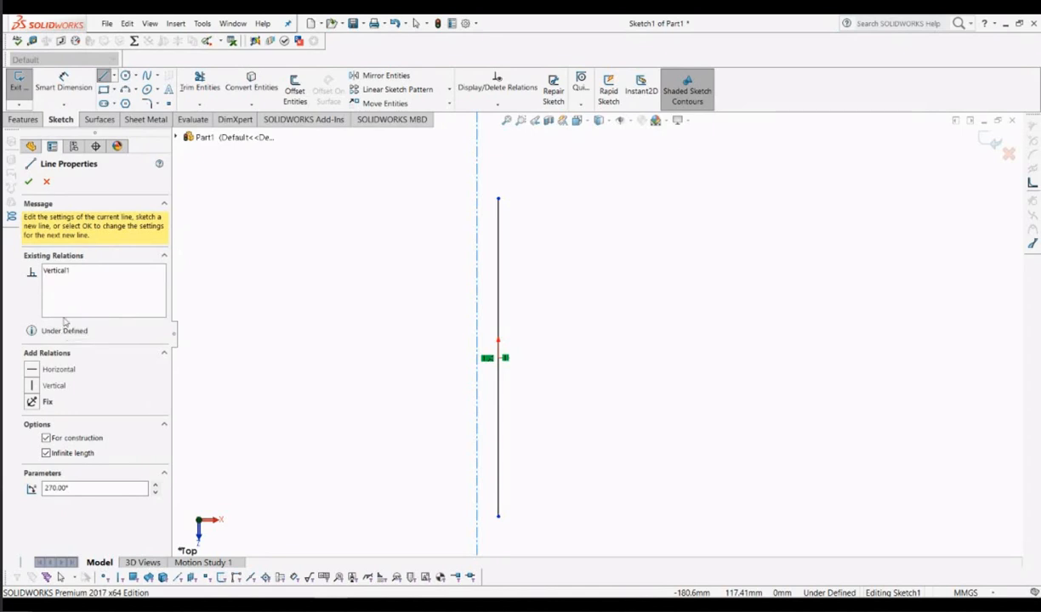
pyautogui.click(45, 180)
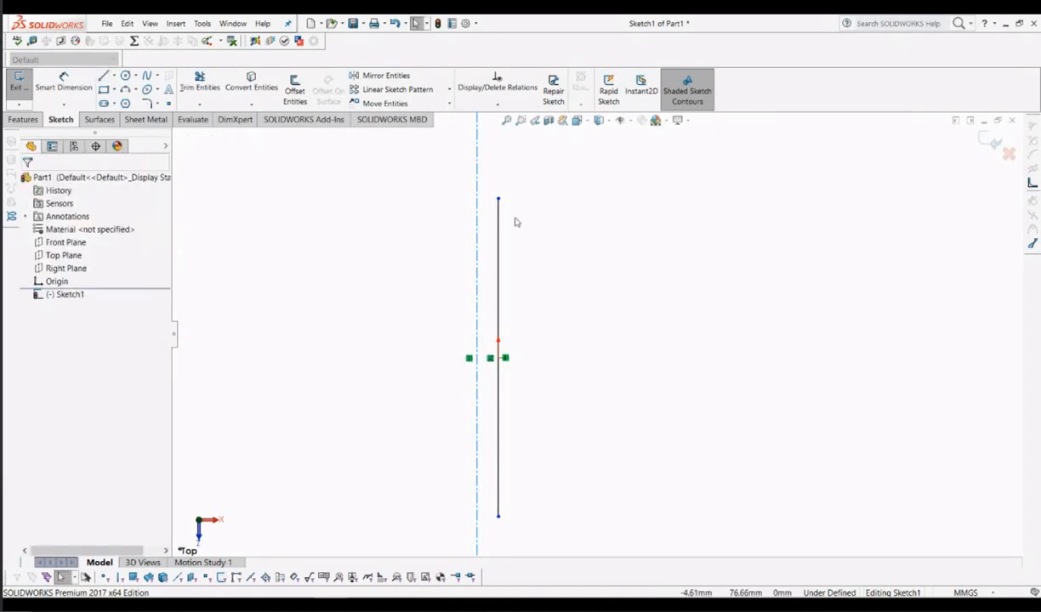
pyautogui.press('Escape')
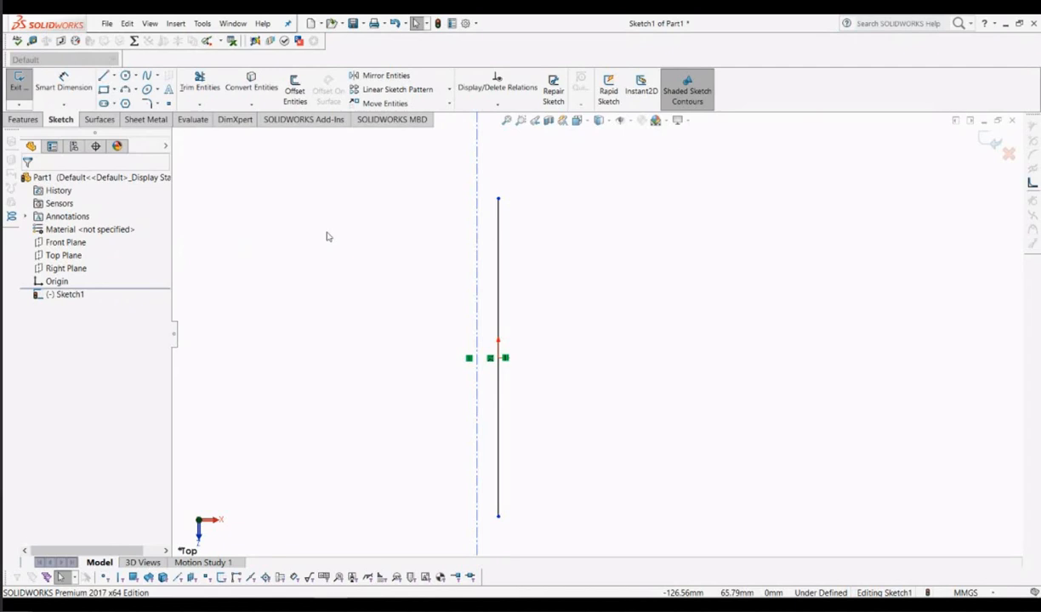
# Step: Delete the infinite centerline beside the solid vertical line from the sketch
pyautogui.rightClick(478, 242)
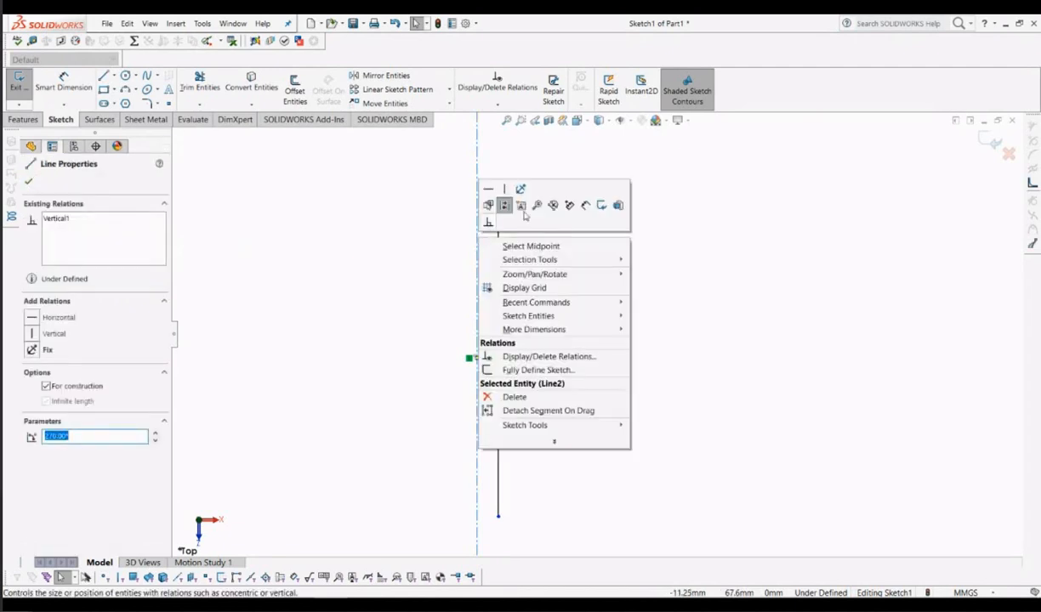
pyautogui.click(713, 214)
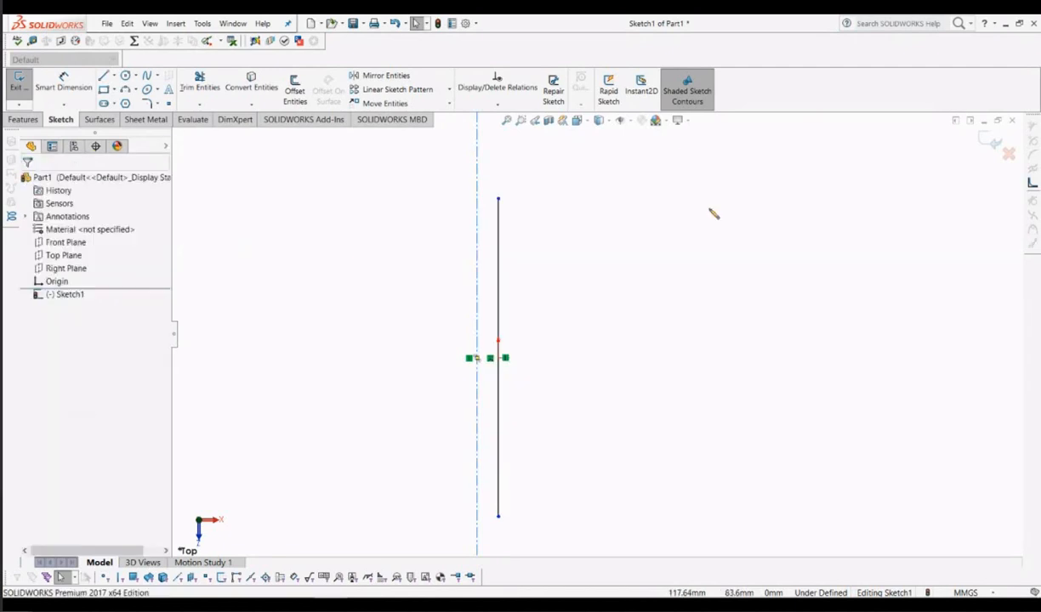
pyautogui.rightClick(478, 228)
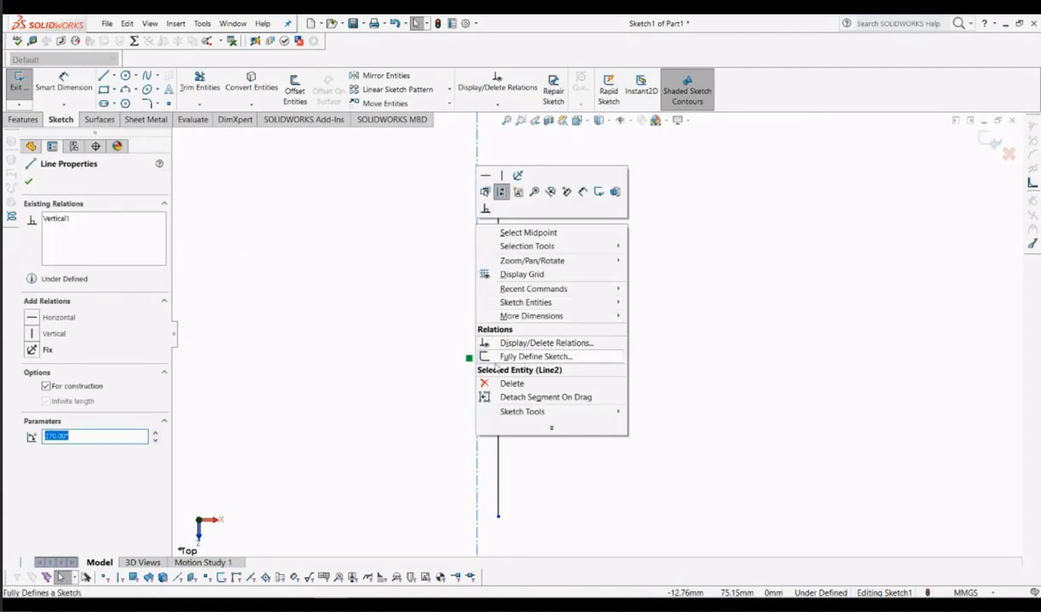
pyautogui.click(509, 385)
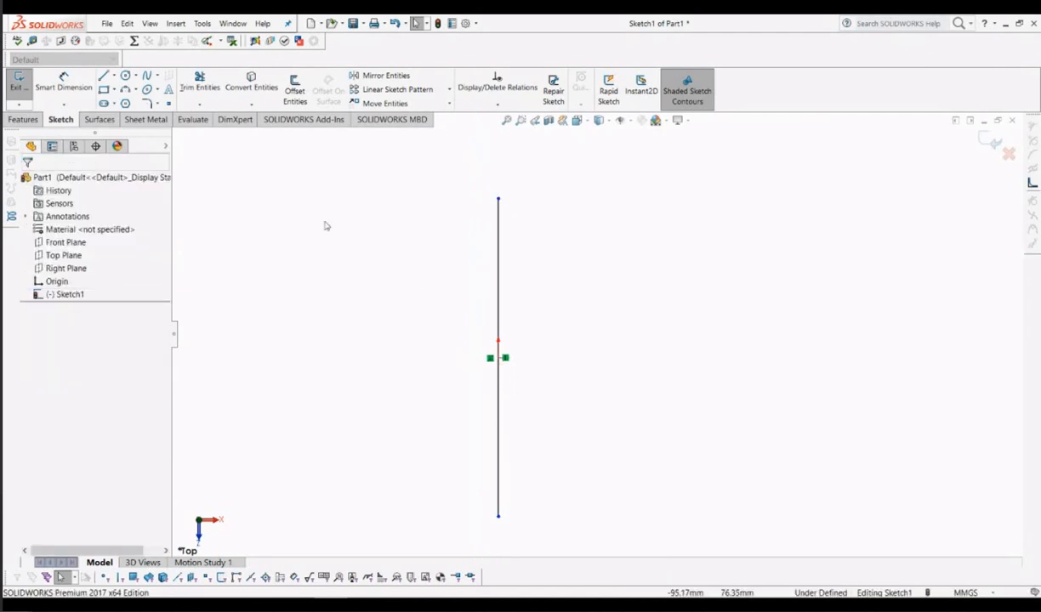
# Step: Delete the solid vertical line through the origin from the sketch
pyautogui.rightClick(500, 231)
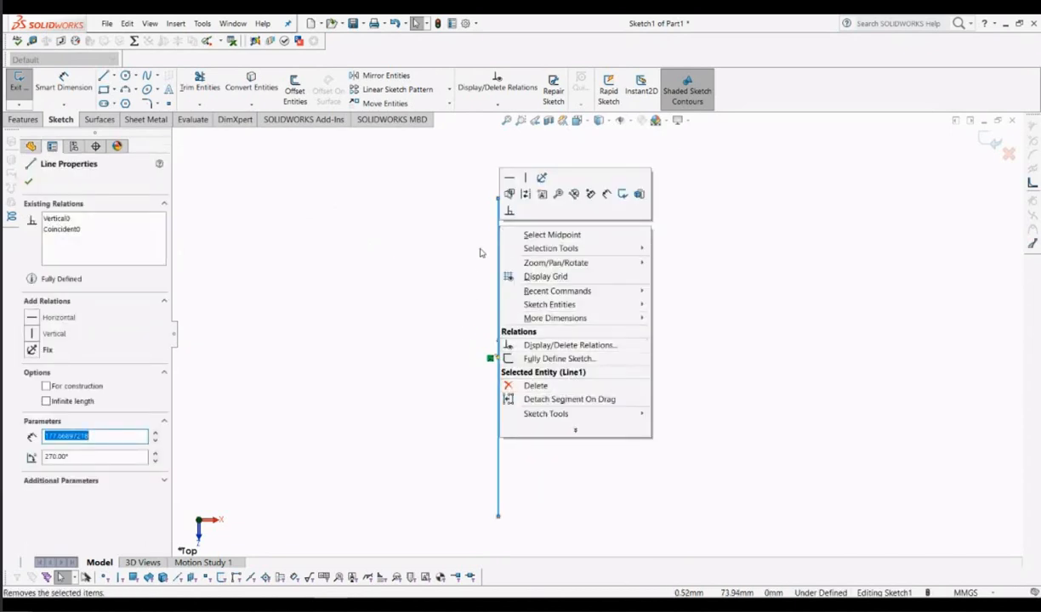
pyautogui.click(672, 252)
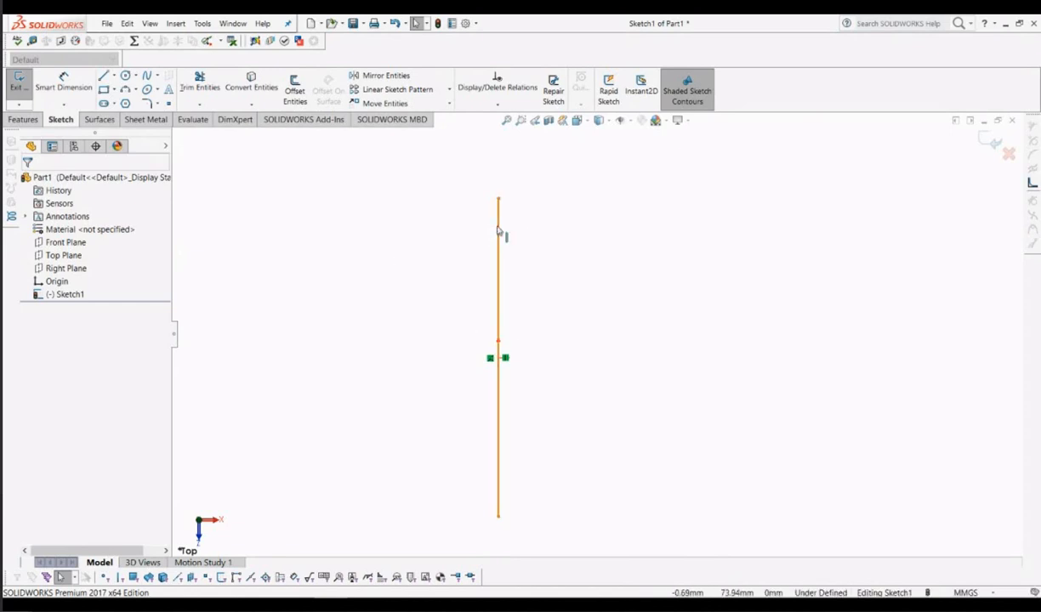
pyautogui.click(1019, 134)
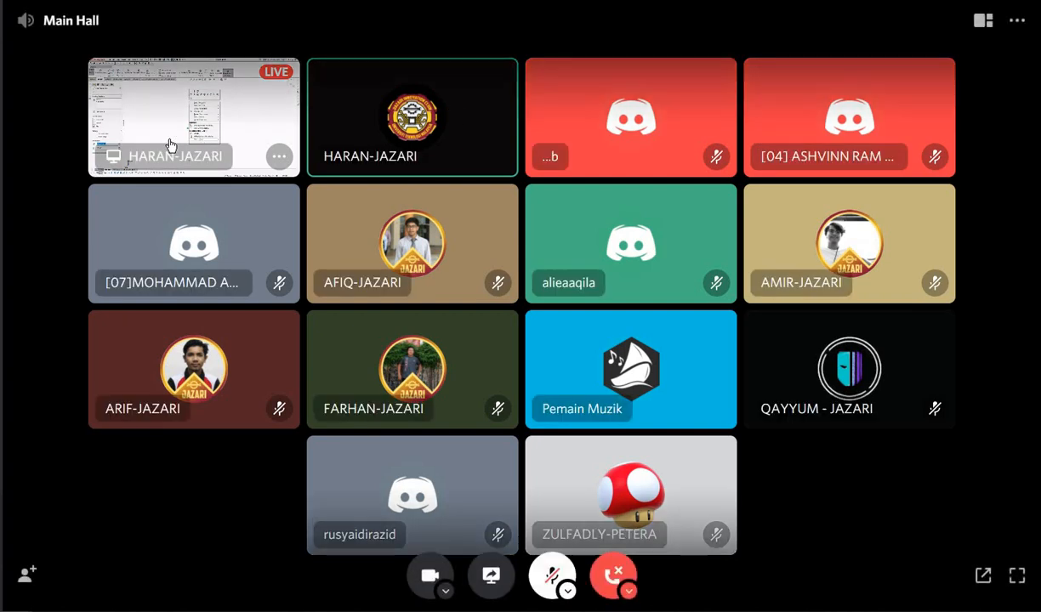
pyautogui.click(168, 141)
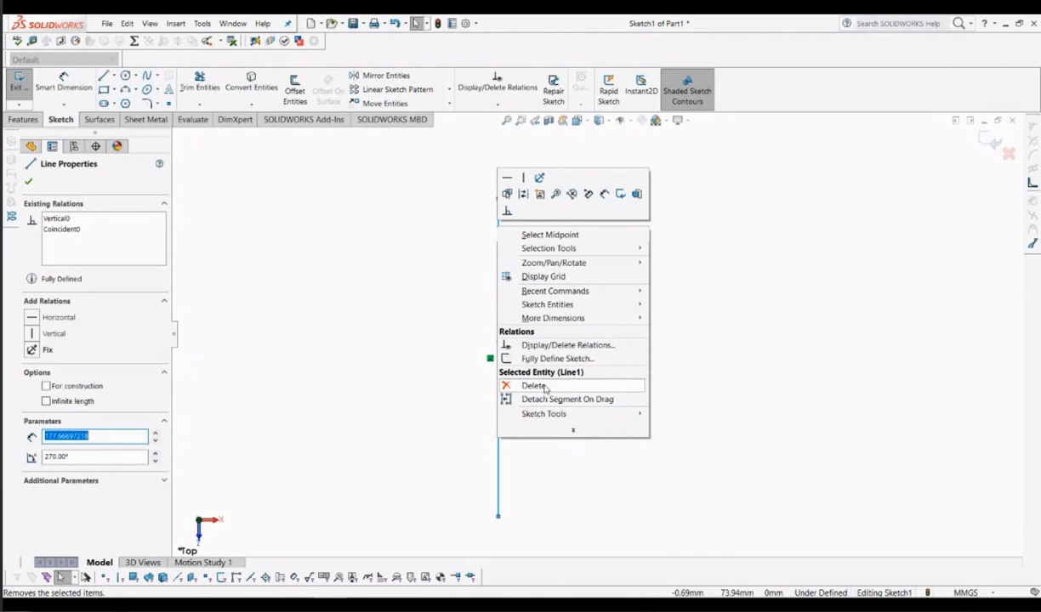
pyautogui.click(534, 386)
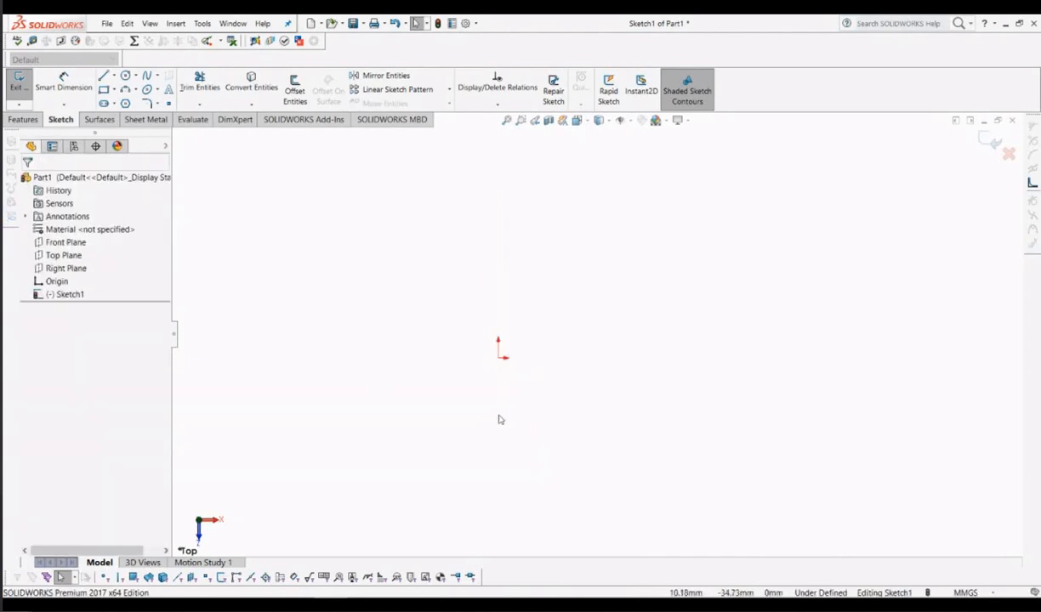
pyautogui.scroll(-3, 419, 403)
pyautogui.scroll(-1, 636, 285)
pyautogui.click(134, 77)
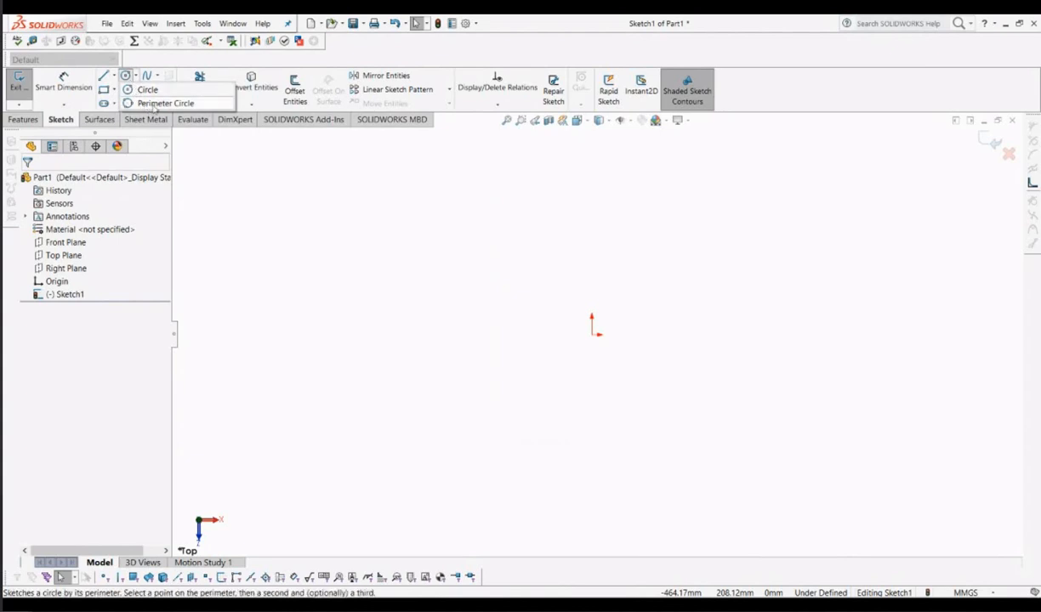
pyautogui.click(159, 77)
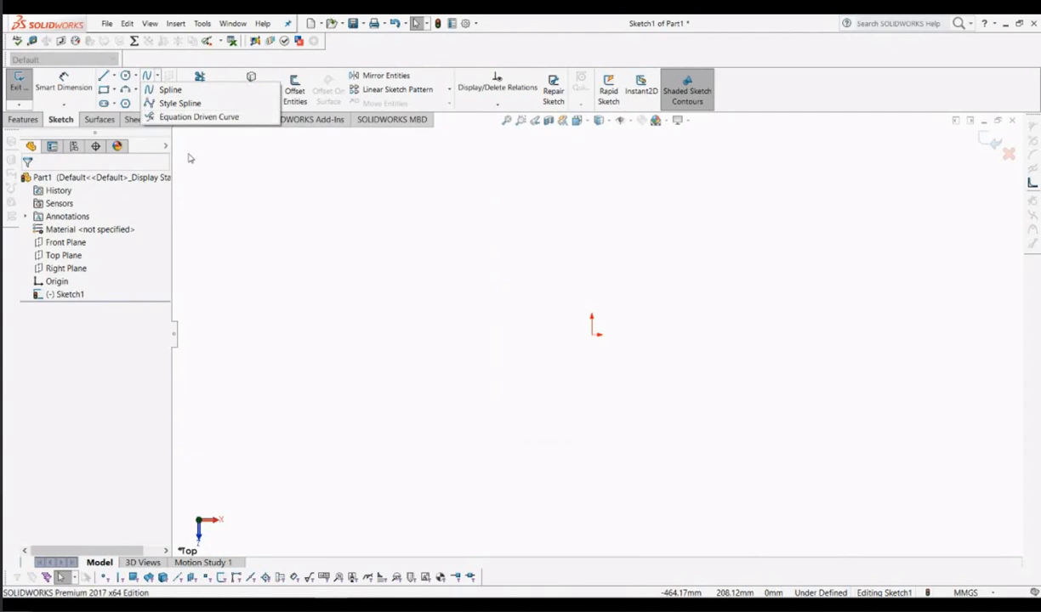
pyautogui.click(135, 89)
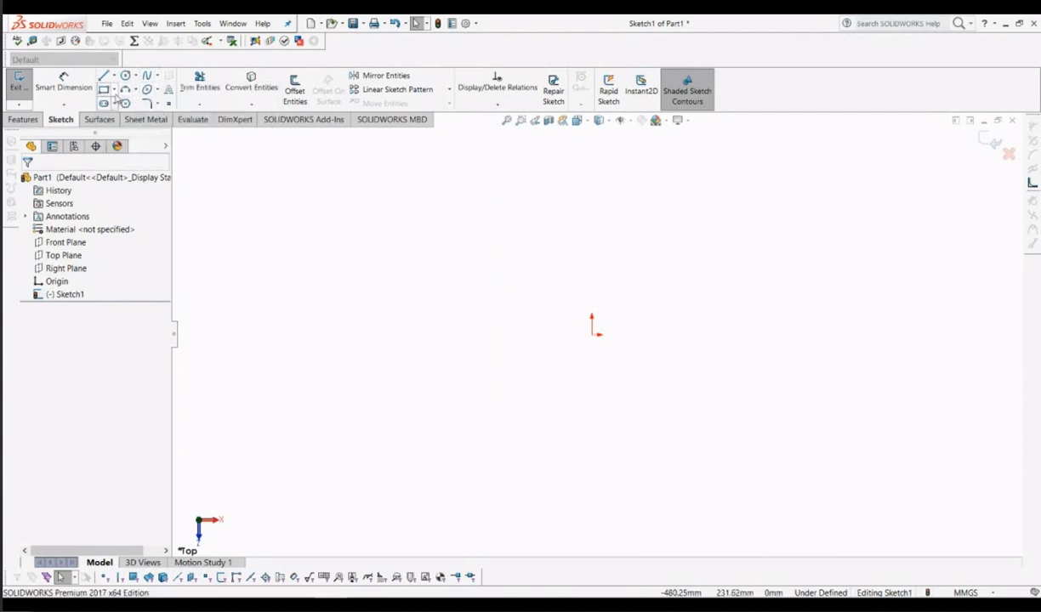
pyautogui.click(113, 89)
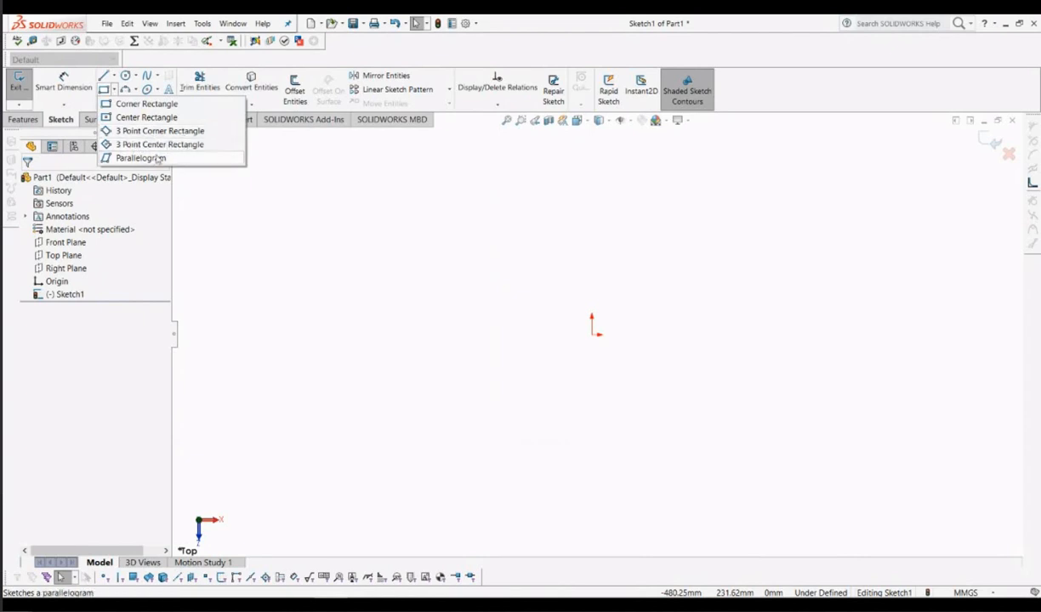
pyautogui.click(214, 194)
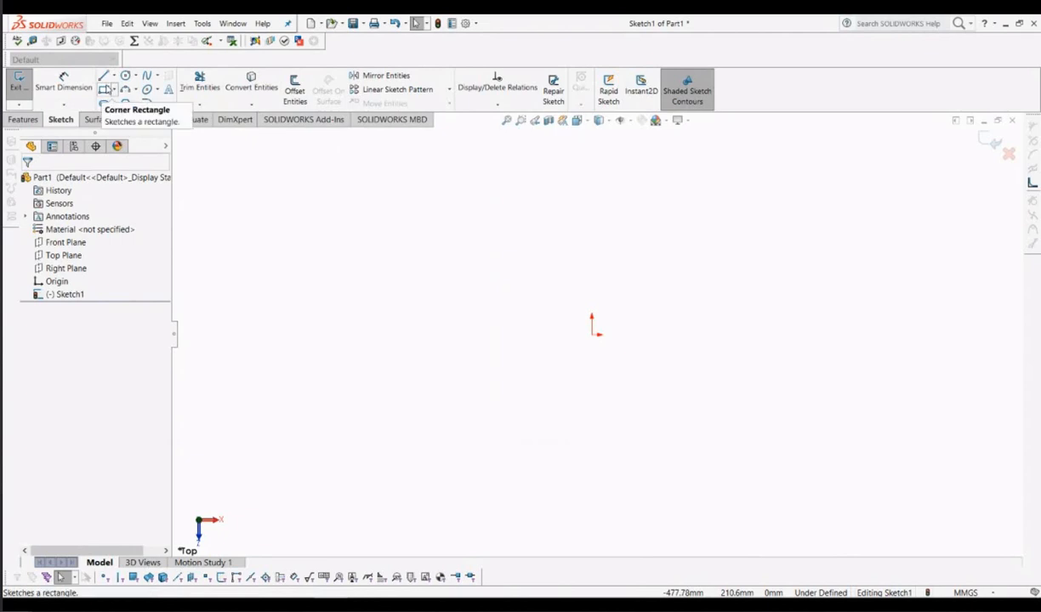
# Step: Sketch a corner rectangle about 367 mm wide and 208 mm high around the origin and finish the rectangle command
pyautogui.click(104, 89)
pyautogui.click(113, 90)
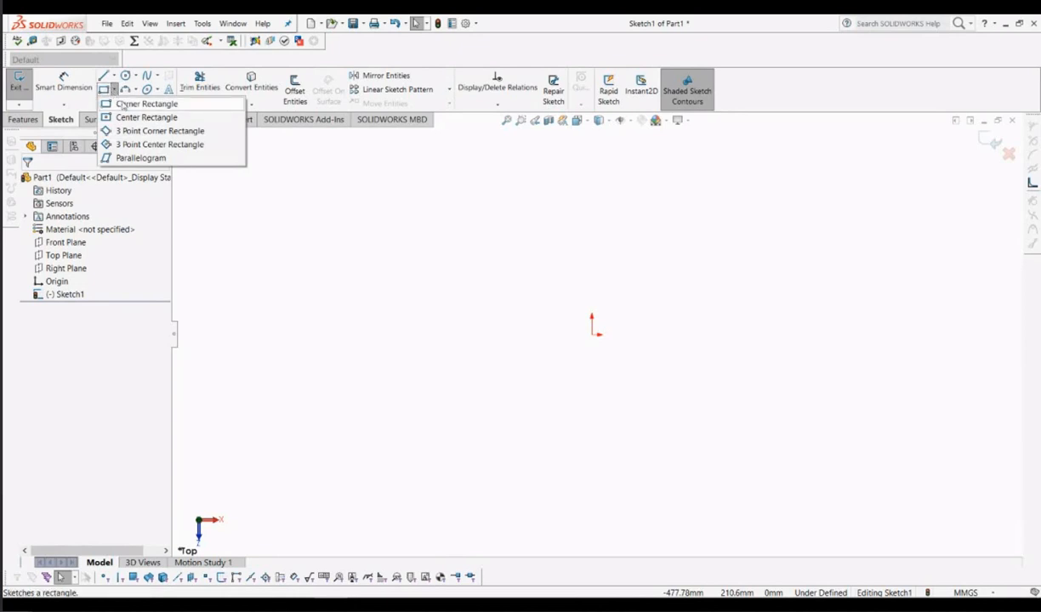
pyautogui.click(121, 104)
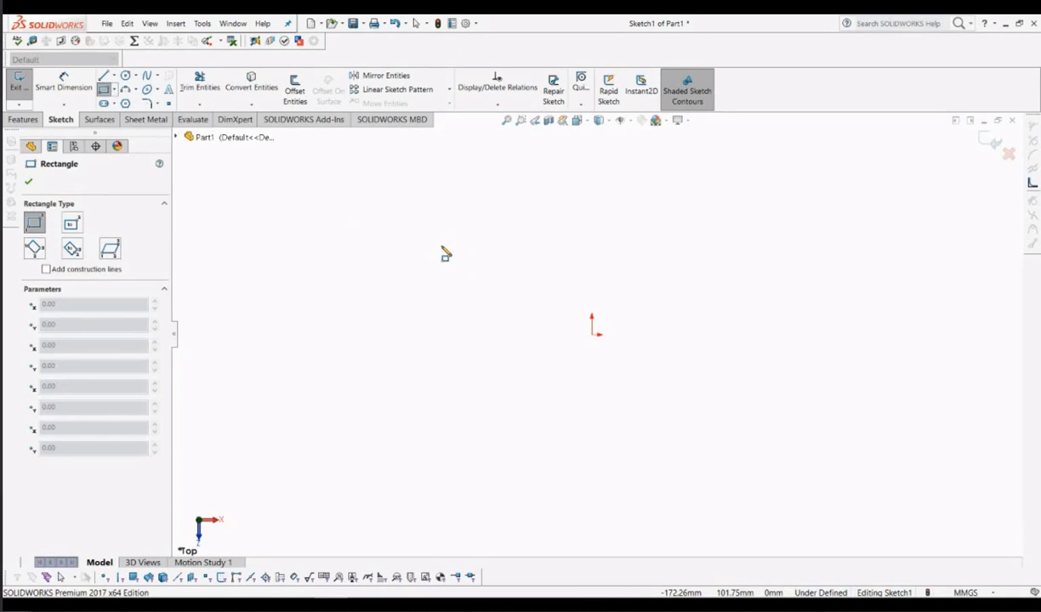
pyautogui.moveTo(441, 247)
pyautogui.mouseDown()
pyautogui.moveTo(464, 296)
pyautogui.moveTo(519, 354)
pyautogui.moveTo(651, 409)
pyautogui.moveTo(758, 428)
pyautogui.mouseUp()
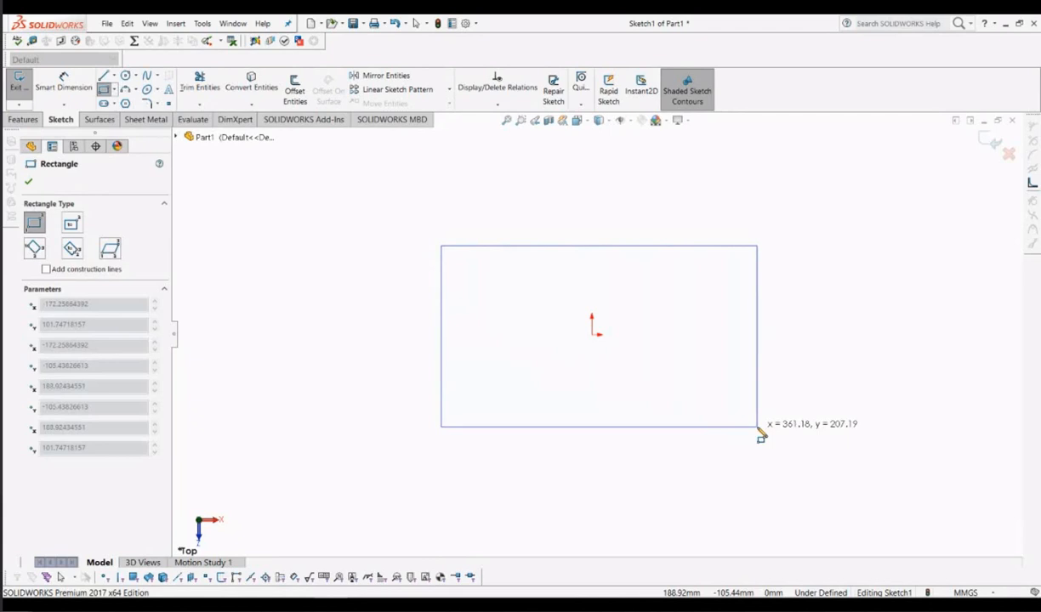
pyautogui.moveTo(758, 428); pyautogui.dragTo(762, 428)
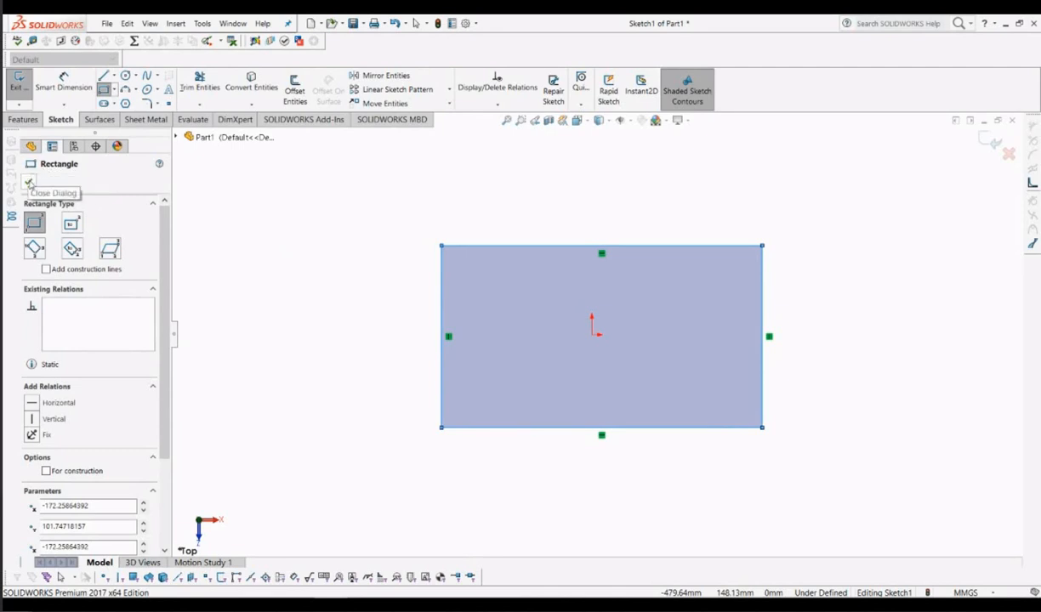
pyautogui.click(29, 183)
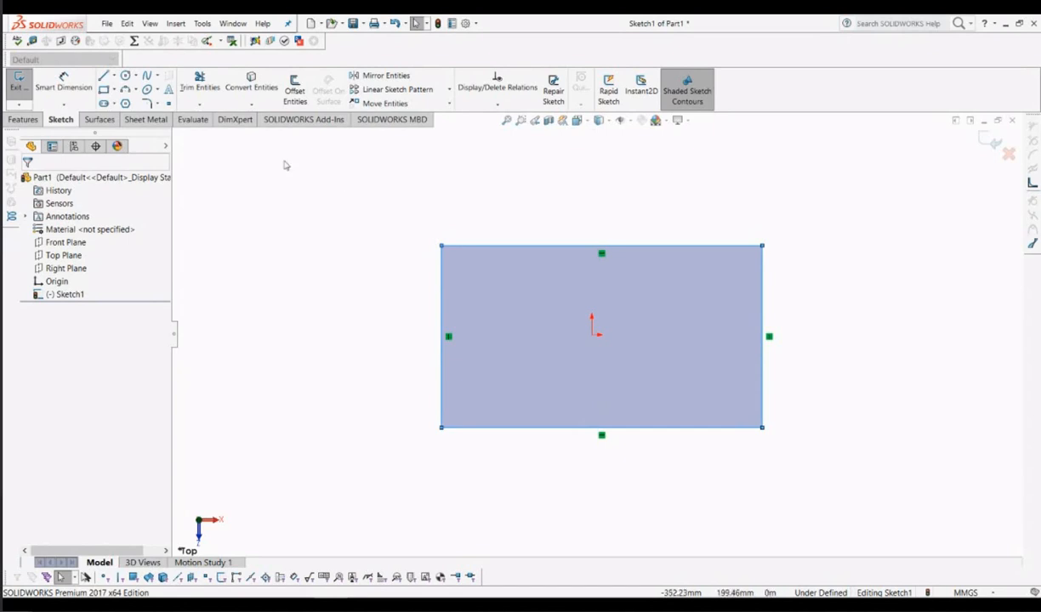
pyautogui.click(103, 89)
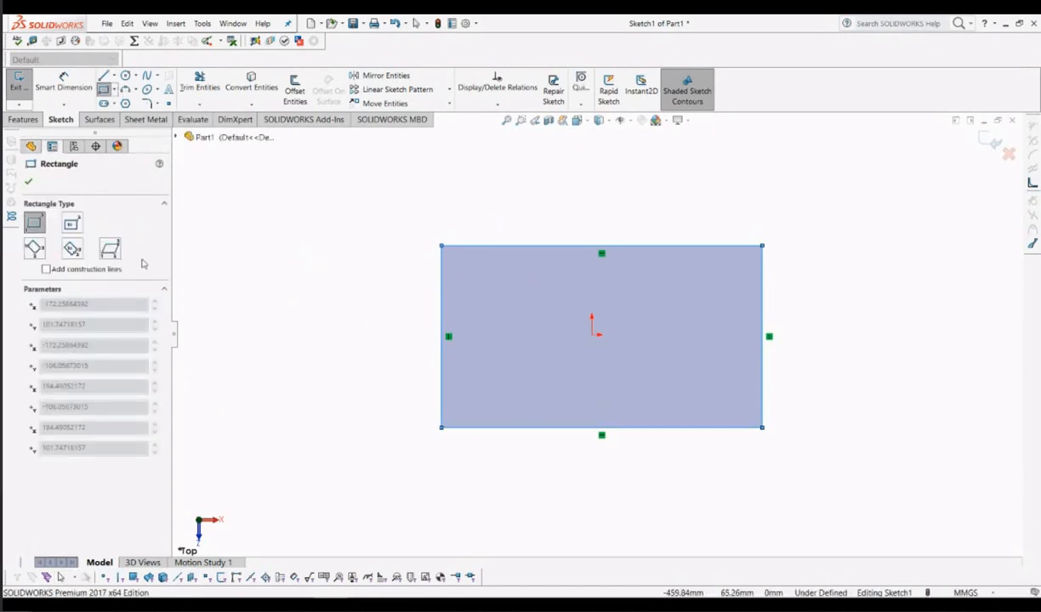
pyautogui.click(103, 89)
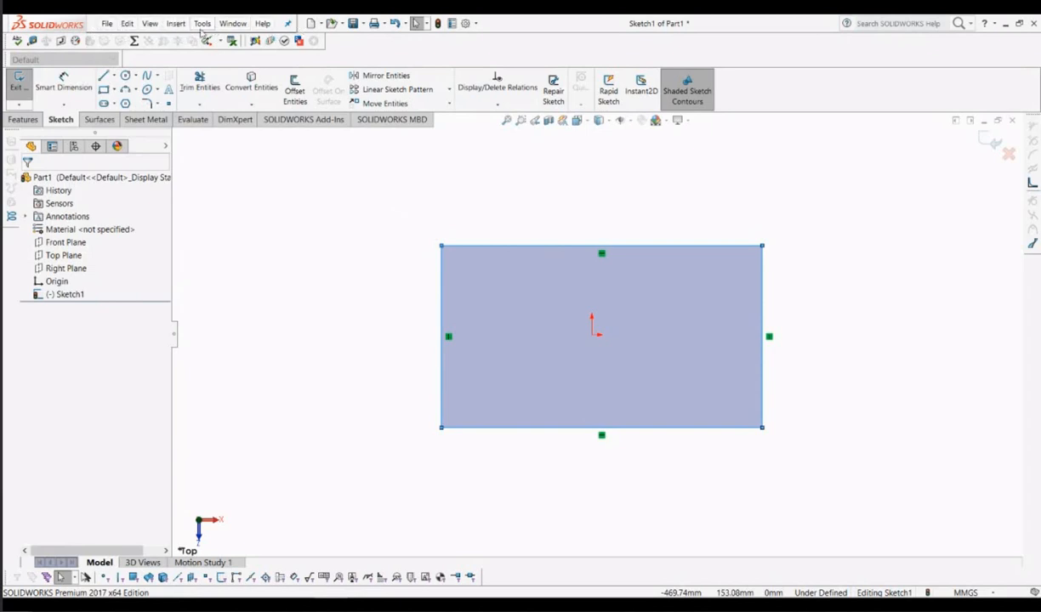
pyautogui.click(202, 23)
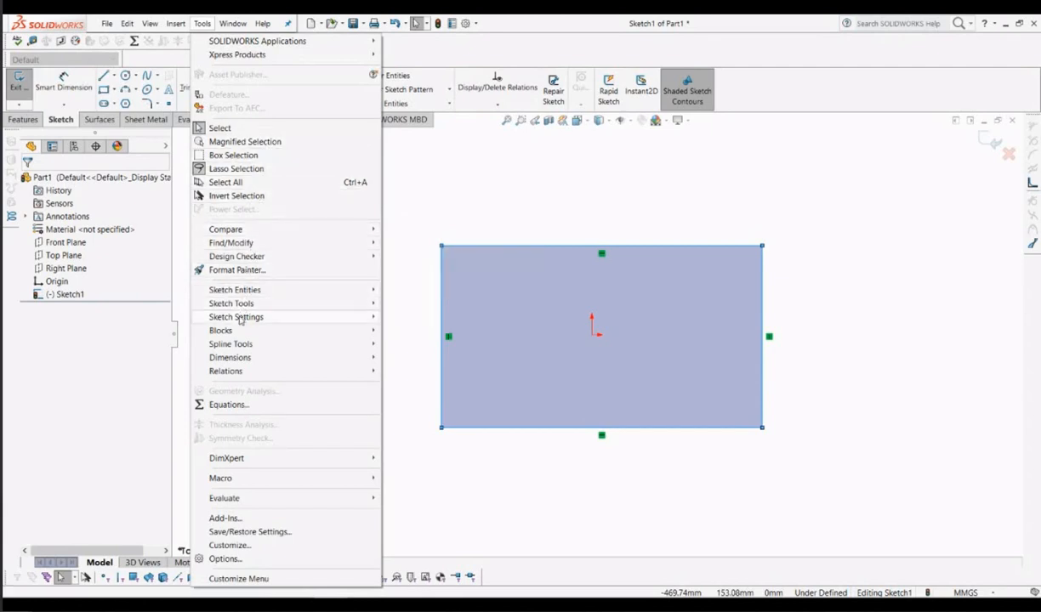
pyautogui.moveTo(234, 360)
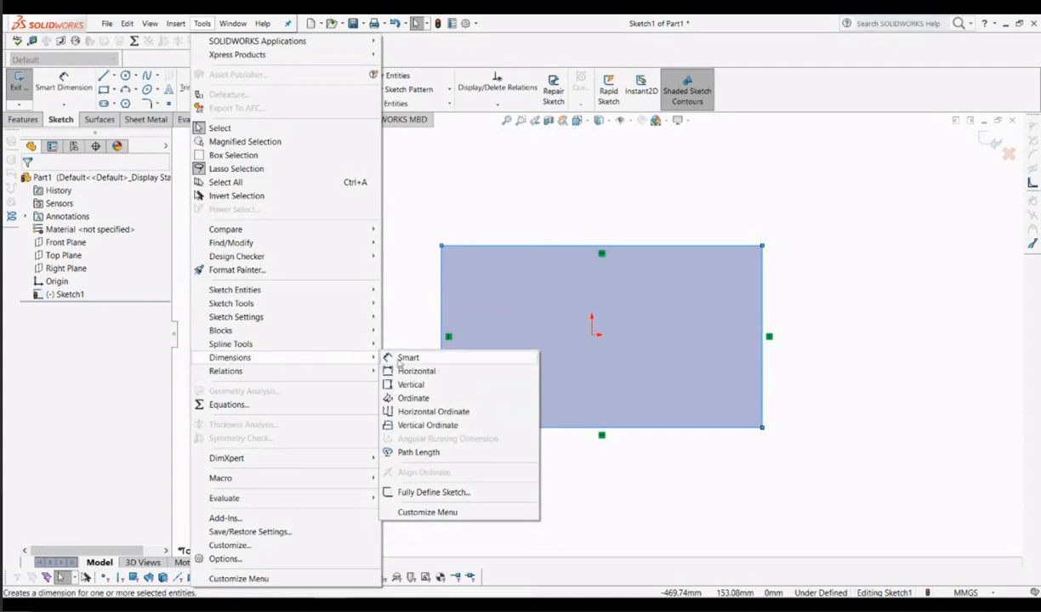
pyautogui.click(412, 313)
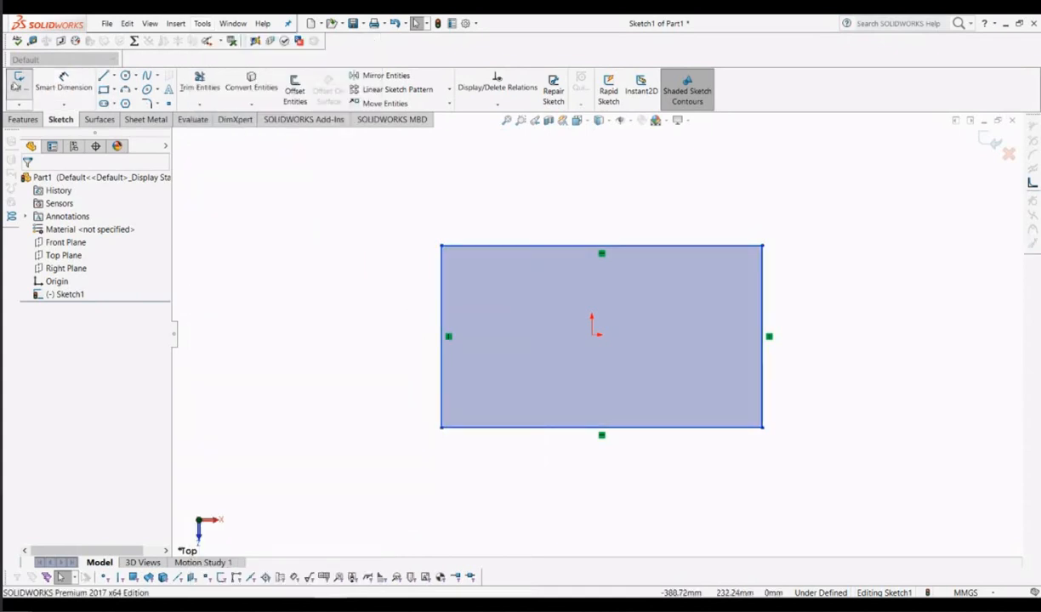
# Step: Add a smart dimension above the rectangle's upper edge and set its length to 100 mm
pyautogui.click(55, 83)
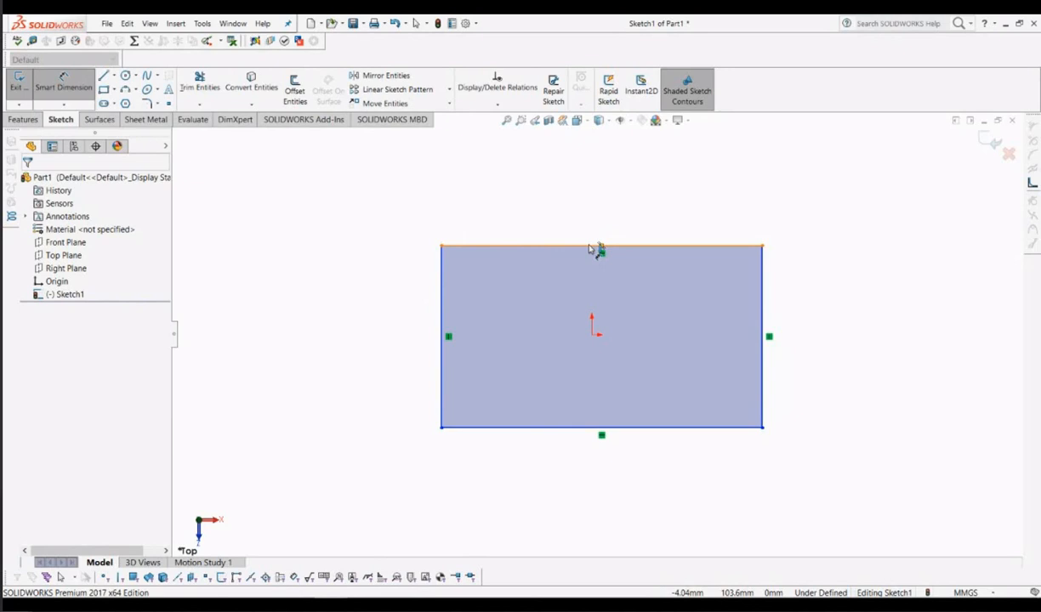
pyautogui.click(593, 247)
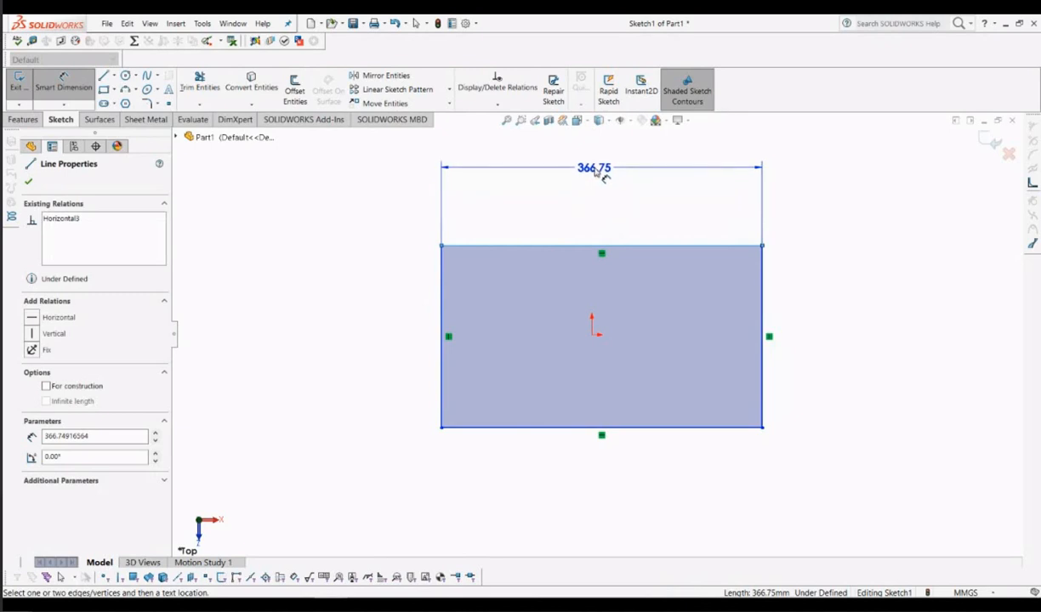
pyautogui.click(606, 172)
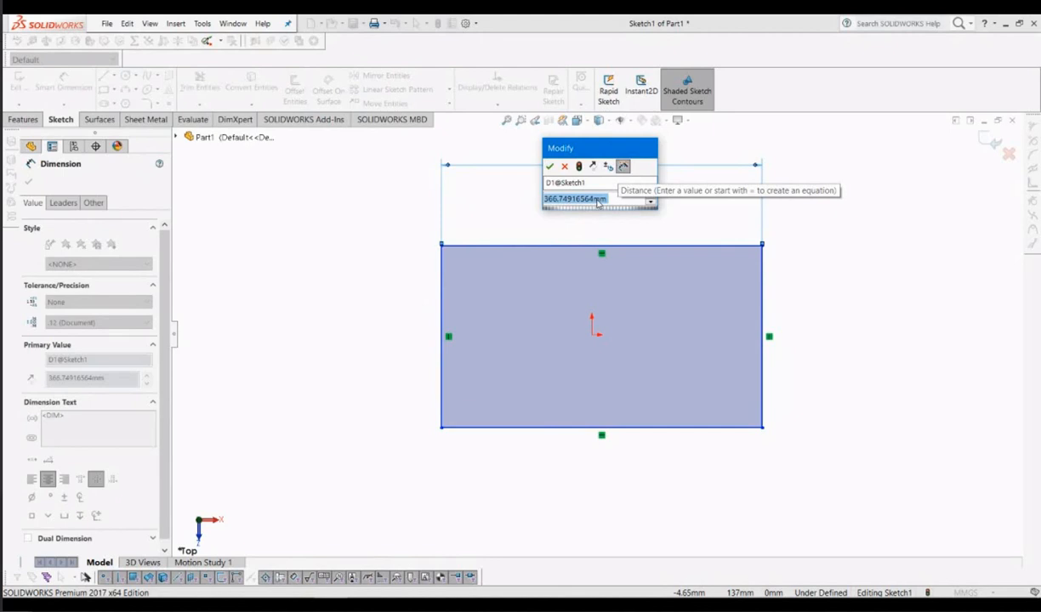
pyautogui.press('BackSpace')
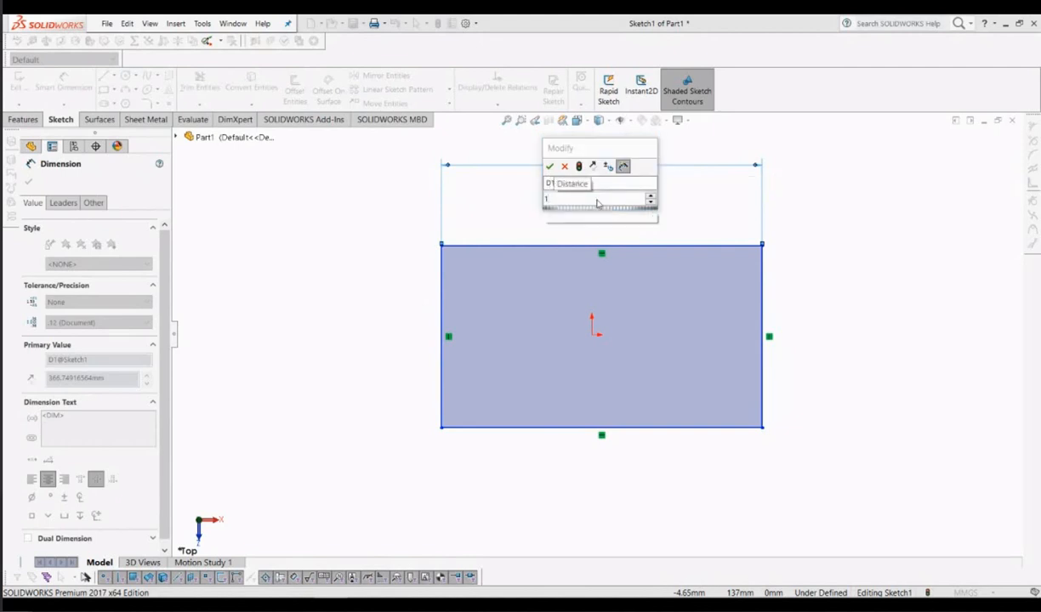
pyautogui.write('100')
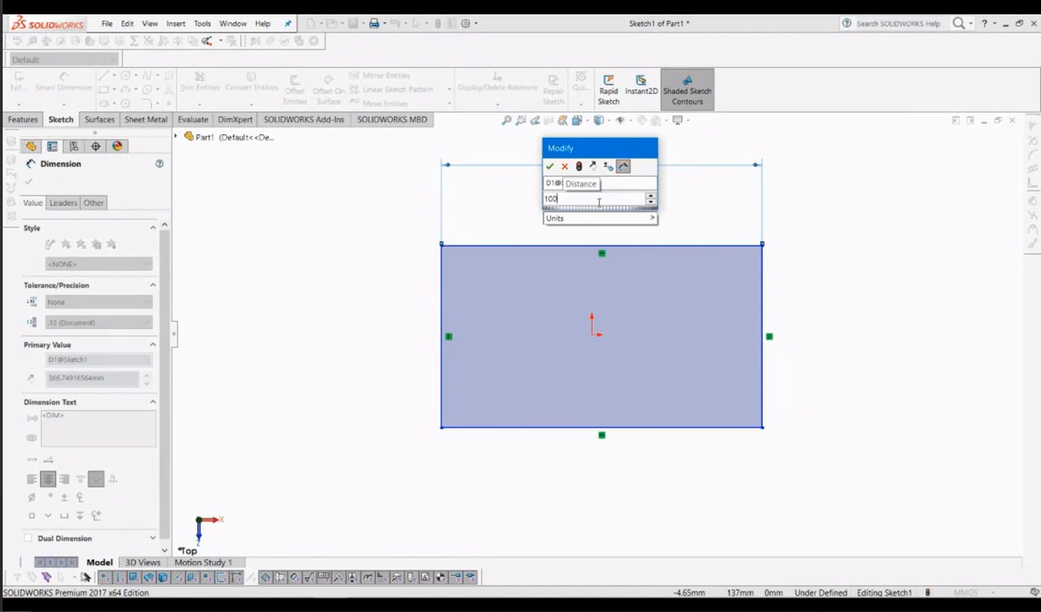
pyautogui.moveTo(595, 218)
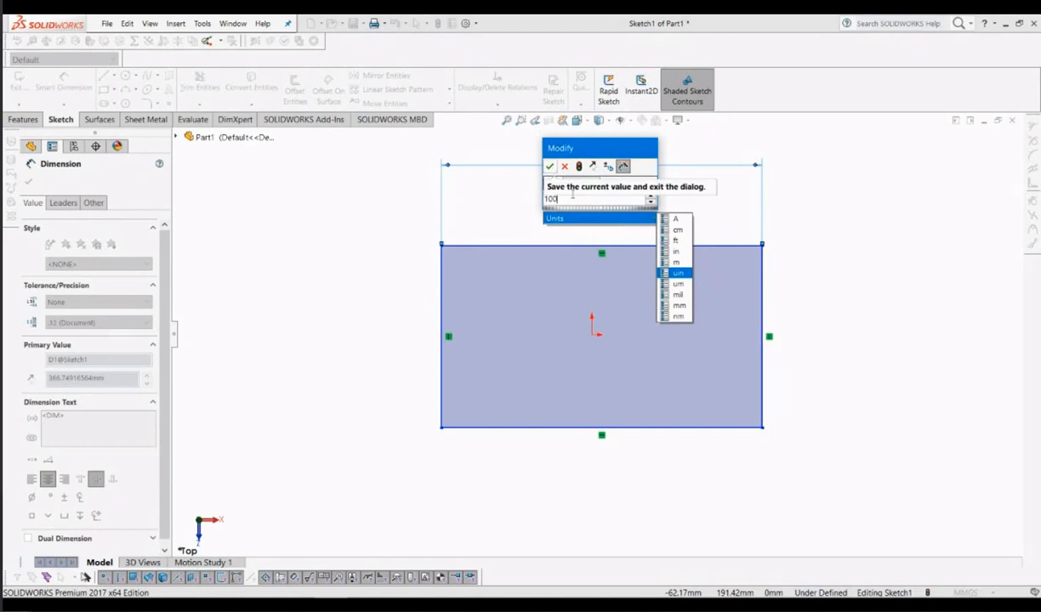
pyautogui.click(863, 253)
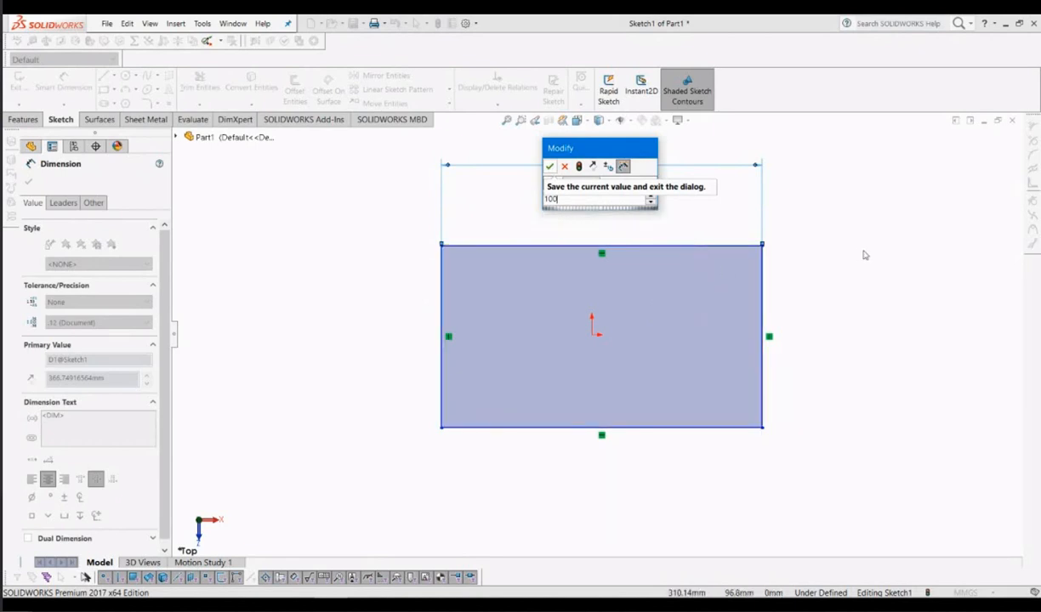
pyautogui.click(551, 166)
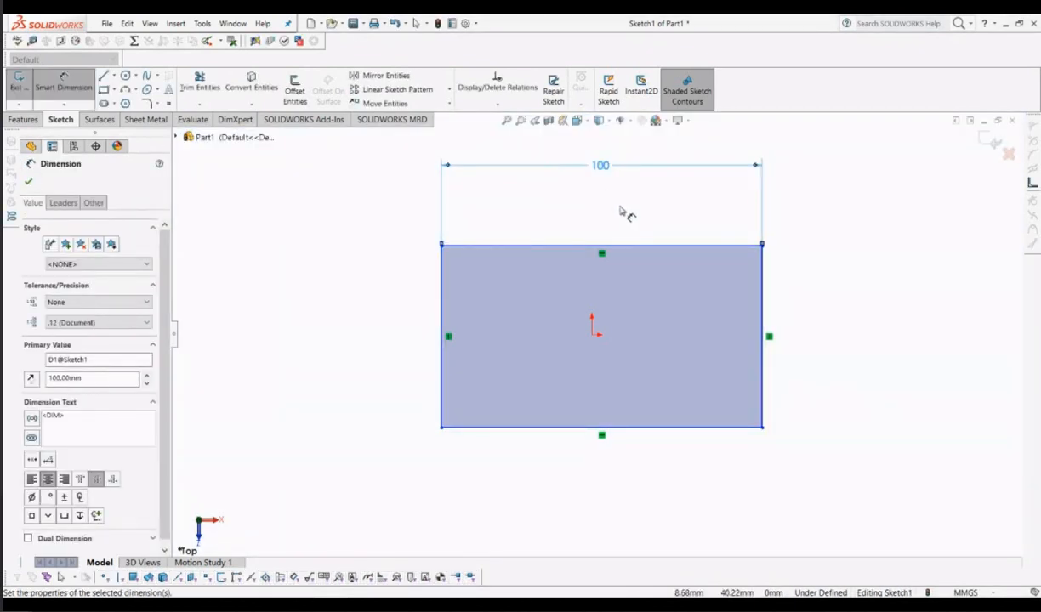
# Step: Dimension the rectangle's right vertical edge and set its height to 100 mm
pyautogui.scroll(1, 623, 213)
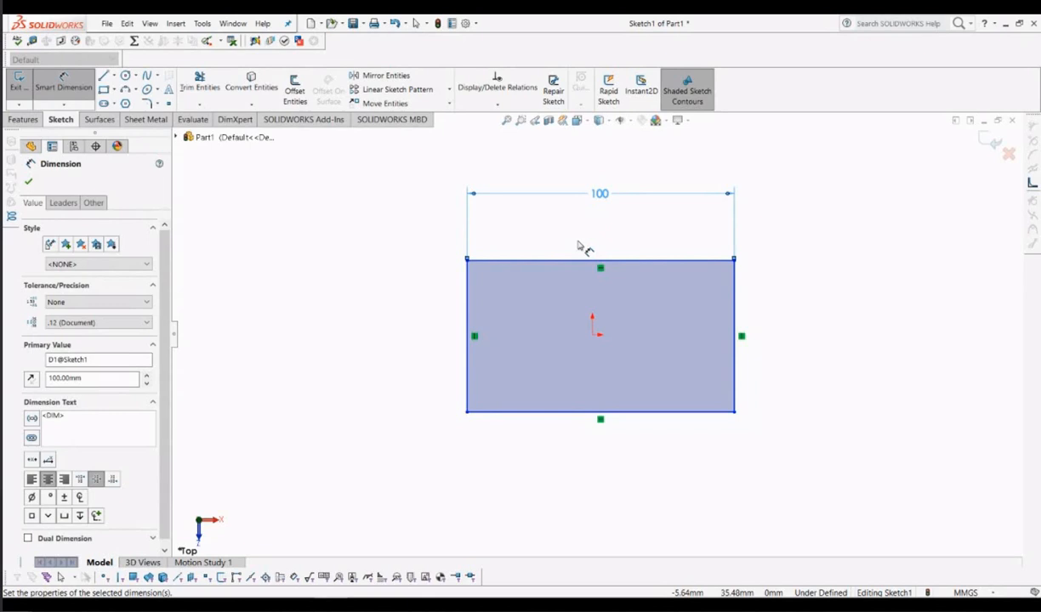
pyautogui.click(736, 312)
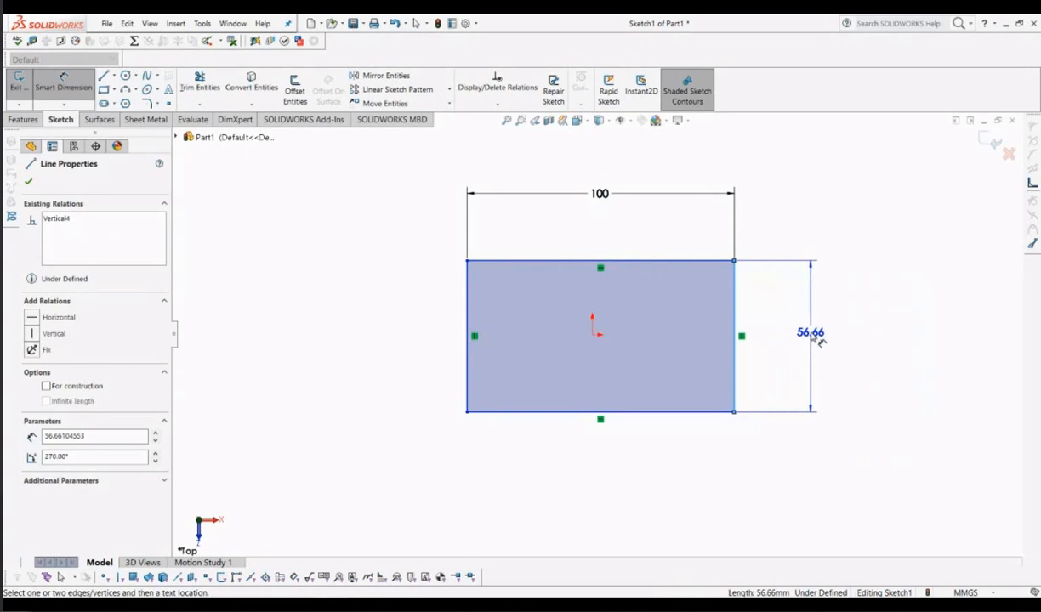
pyautogui.click(818, 341)
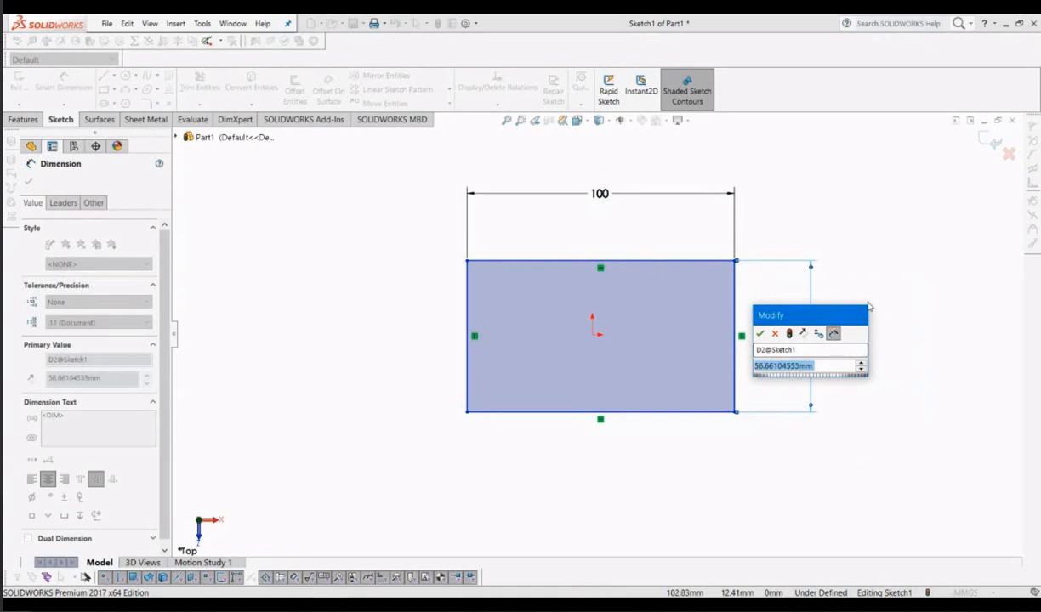
pyautogui.write('=')
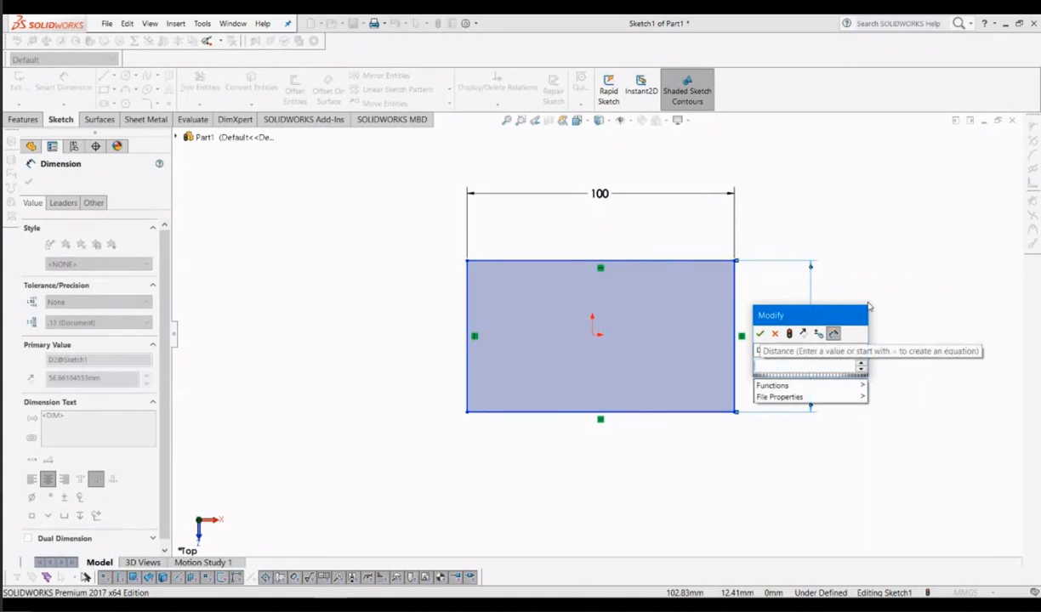
pyautogui.press('BackSpace')
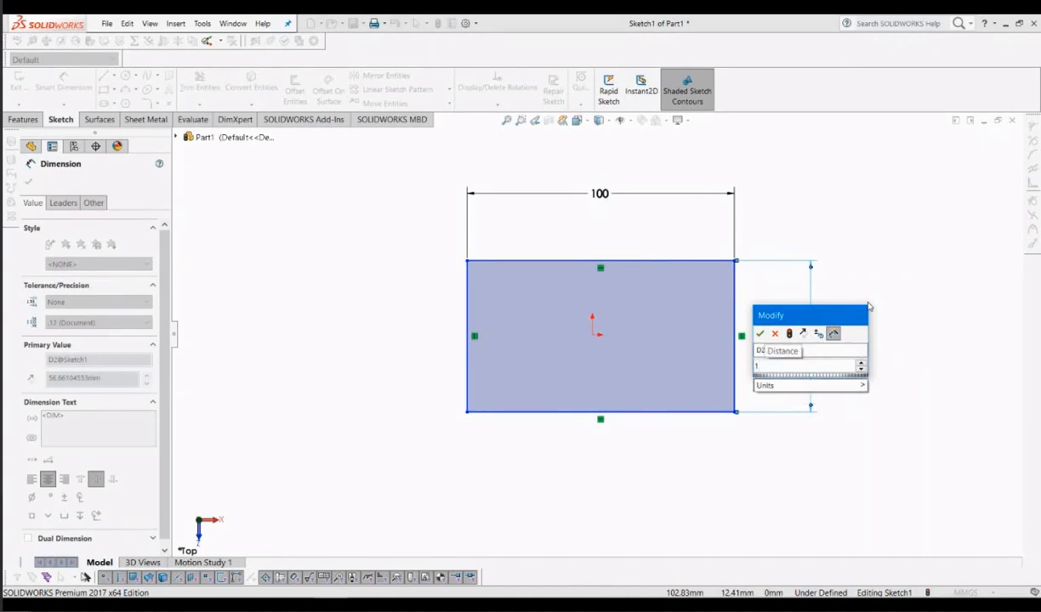
pyautogui.write('100')
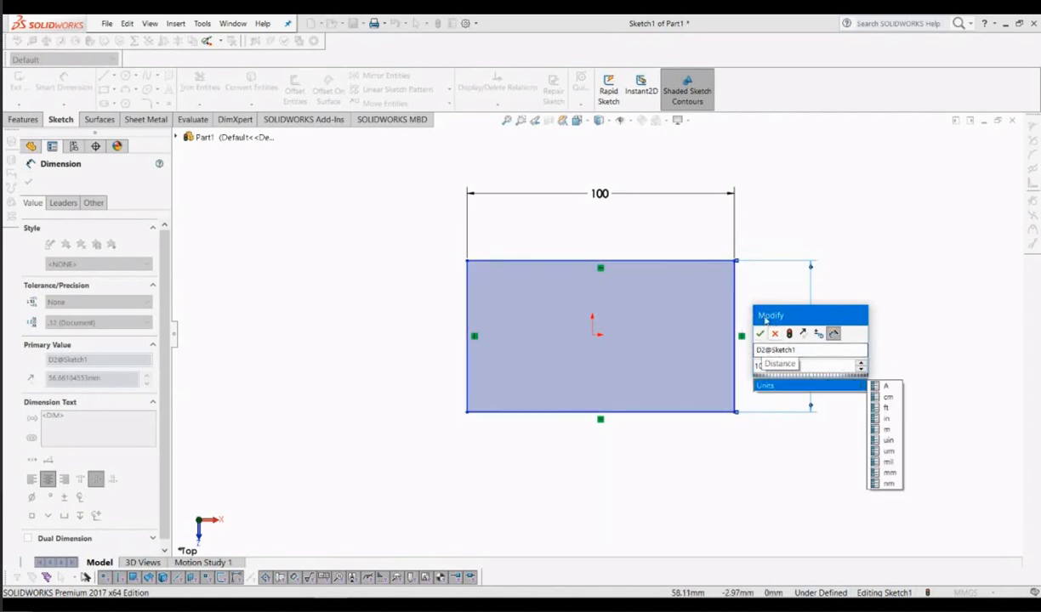
pyautogui.click(759, 334)
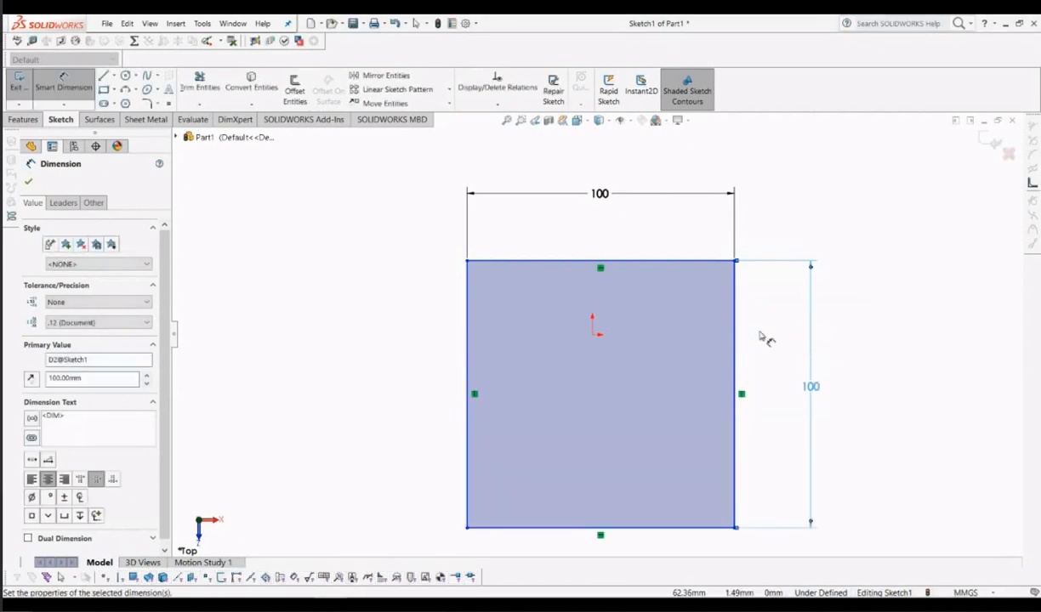
# Step: Finish dimensioning the 100 mm square and exit the sketch
pyautogui.scroll(-2, 760, 333)
pyautogui.scroll(2, 760, 334)
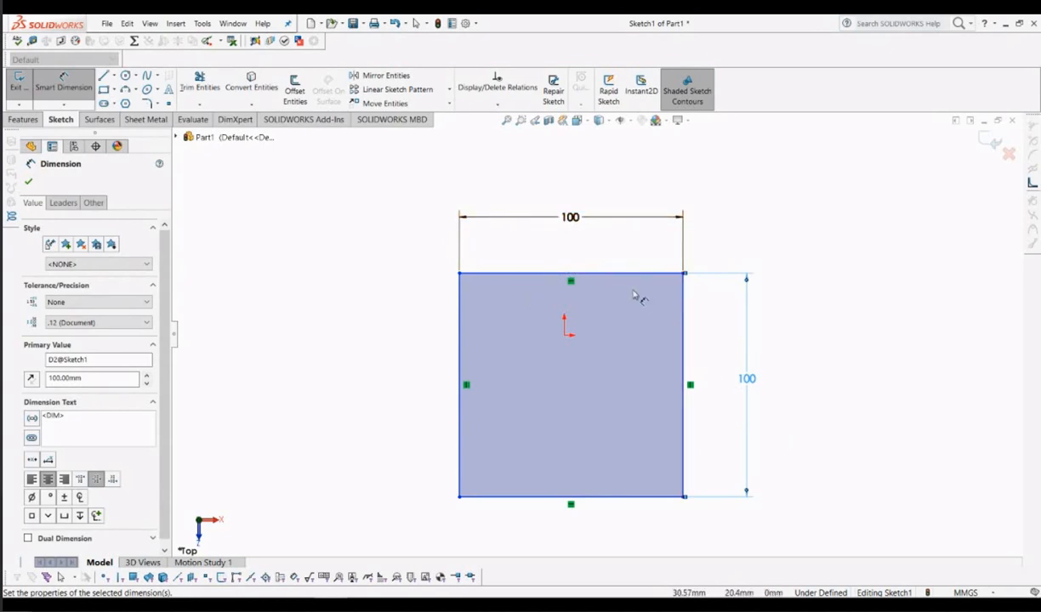
pyautogui.scroll(-1, 633, 295)
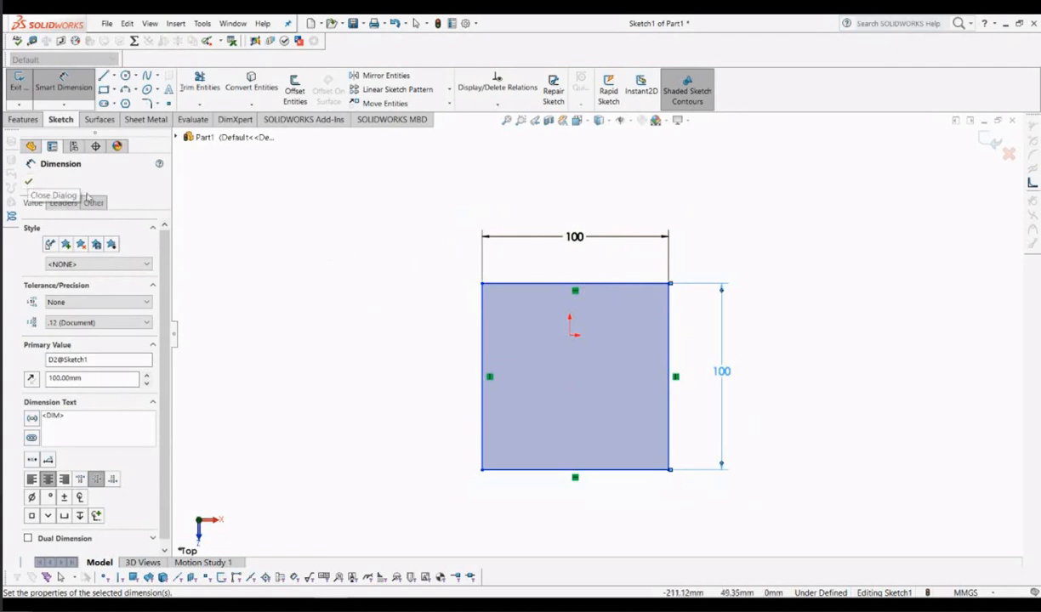
pyautogui.click(28, 182)
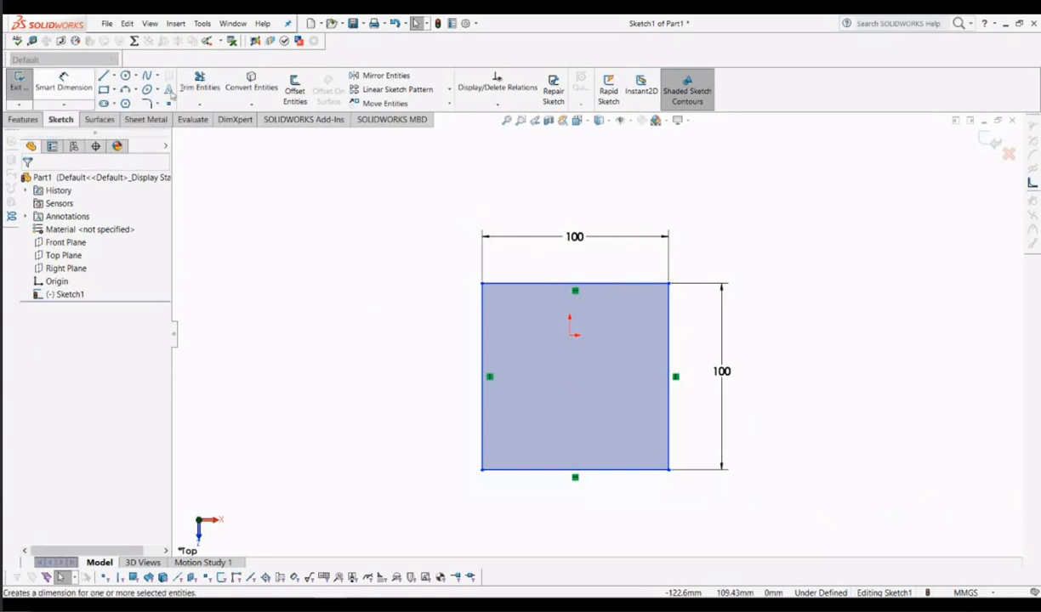
pyautogui.click(989, 142)
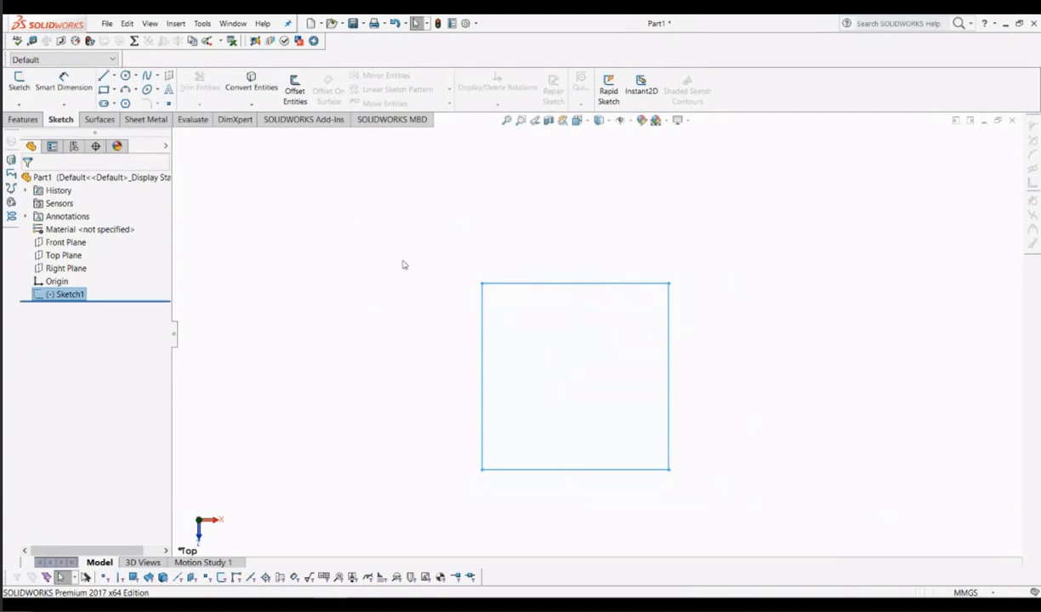
# Step: Dismiss the Macrium Reflect update notification
pyautogui.scroll(1, 621, 515)
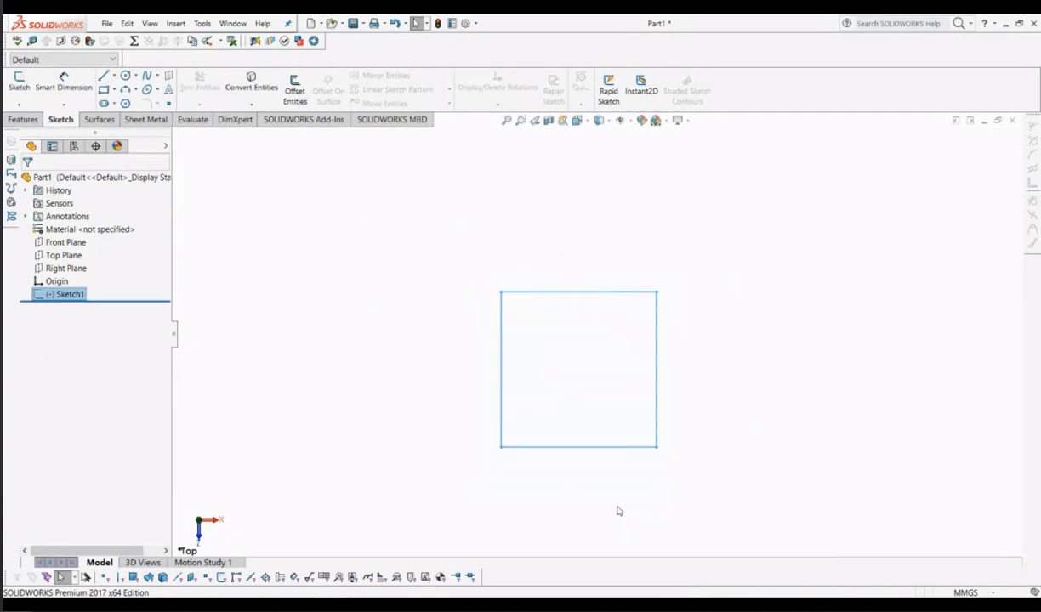
pyautogui.scroll(-2, 587, 450)
pyautogui.scroll(1, 577, 268)
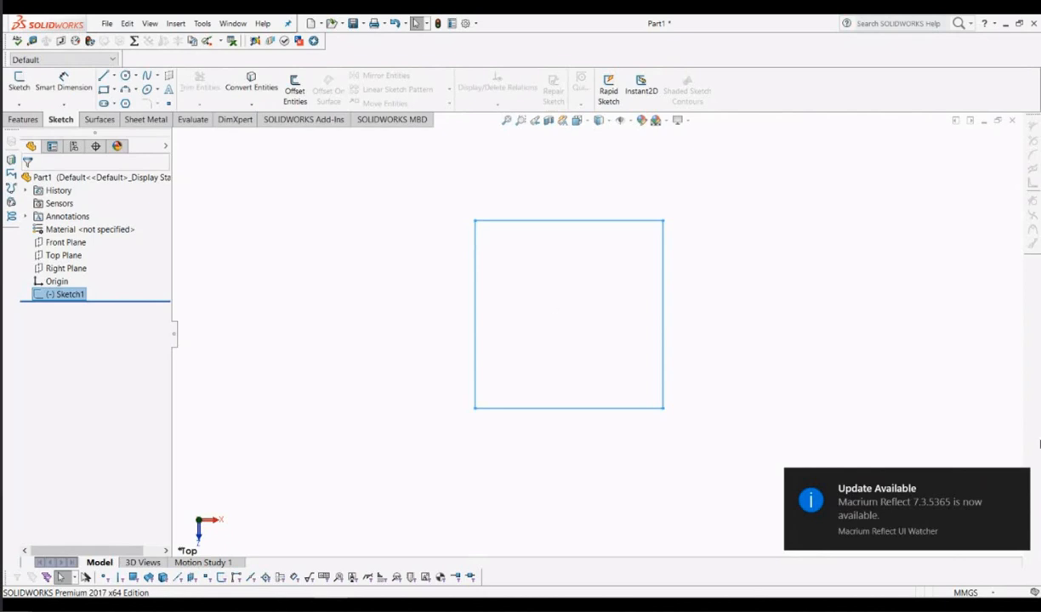
pyautogui.click(1017, 479)
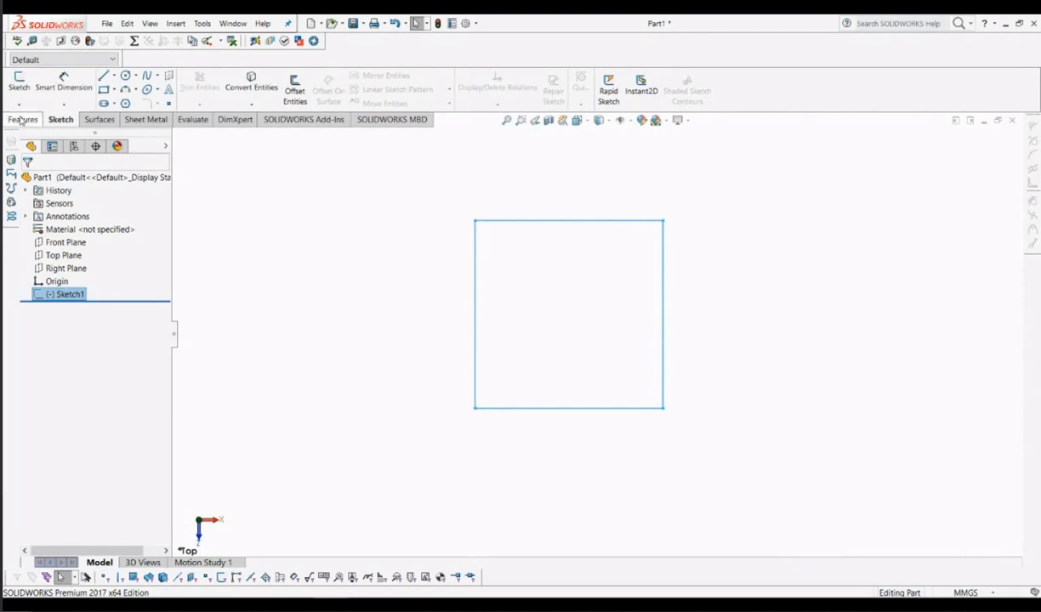
# Step: Start an Extruded Boss/Base from the square sketch and pull its blind depth up to 57 mm
pyautogui.click(20, 120)
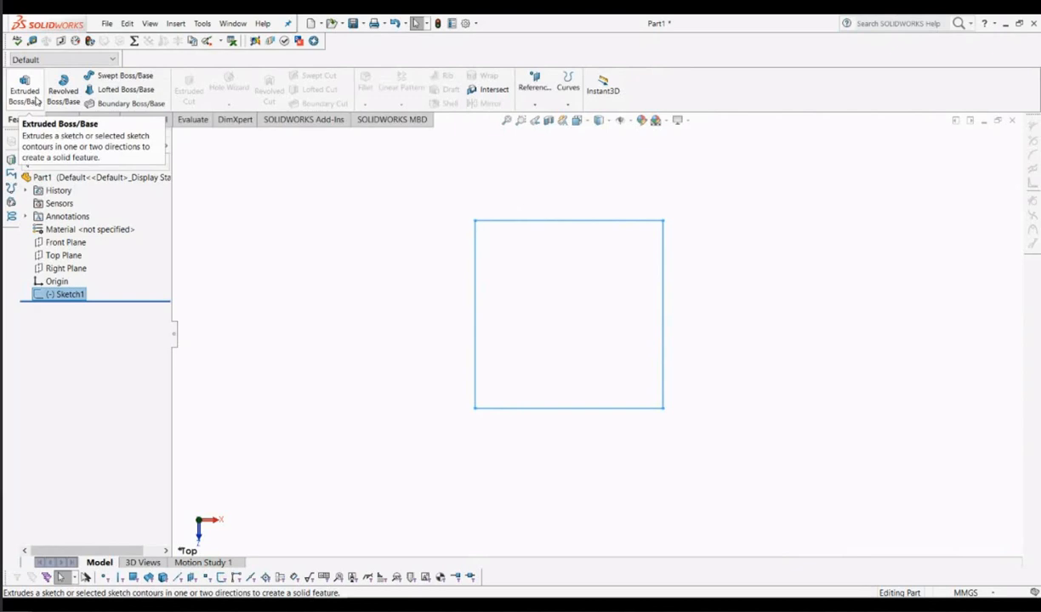
pyautogui.click(26, 89)
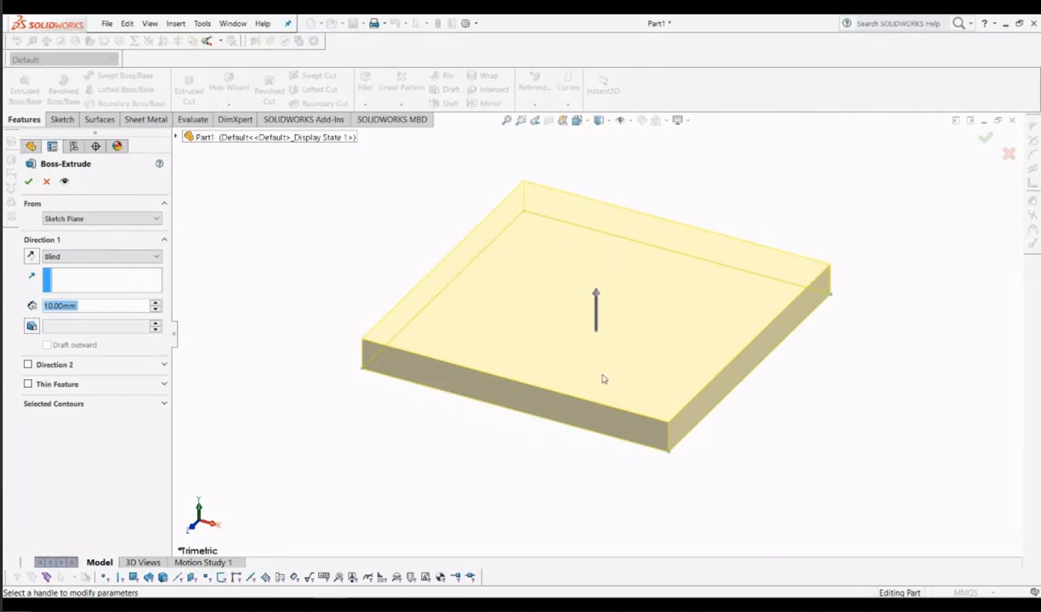
pyautogui.scroll(1, 600, 379)
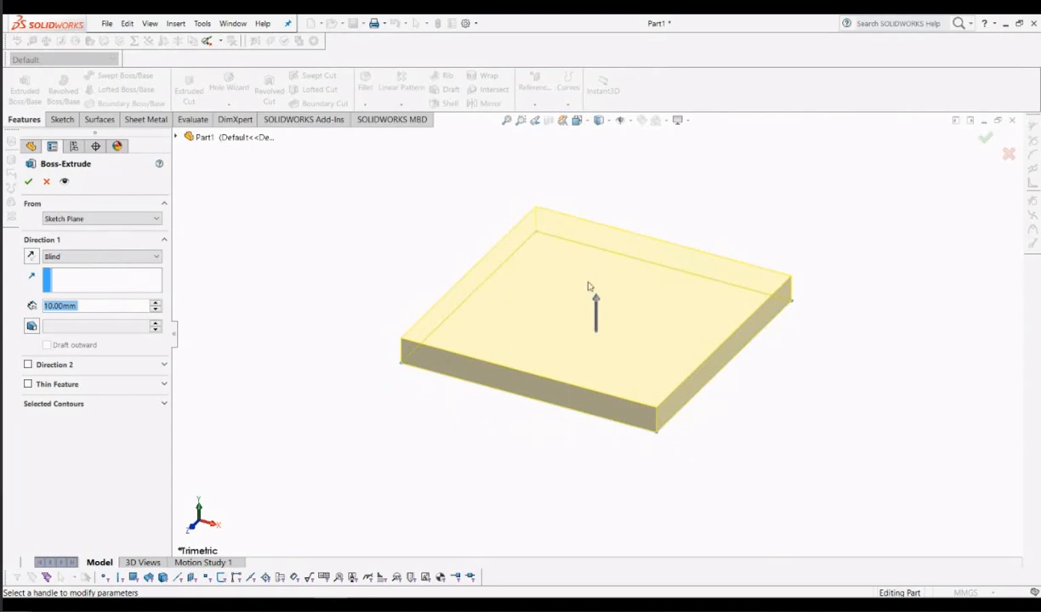
pyautogui.moveTo(604, 307)
pyautogui.mouseDown()
pyautogui.moveTo(596, 301)
pyautogui.moveTo(603, 195)
pyautogui.moveTo(621, 305)
pyautogui.moveTo(623, 217)
pyautogui.moveTo(627, 224)
pyautogui.mouseUp()
pyautogui.scroll(1, 619, 225)
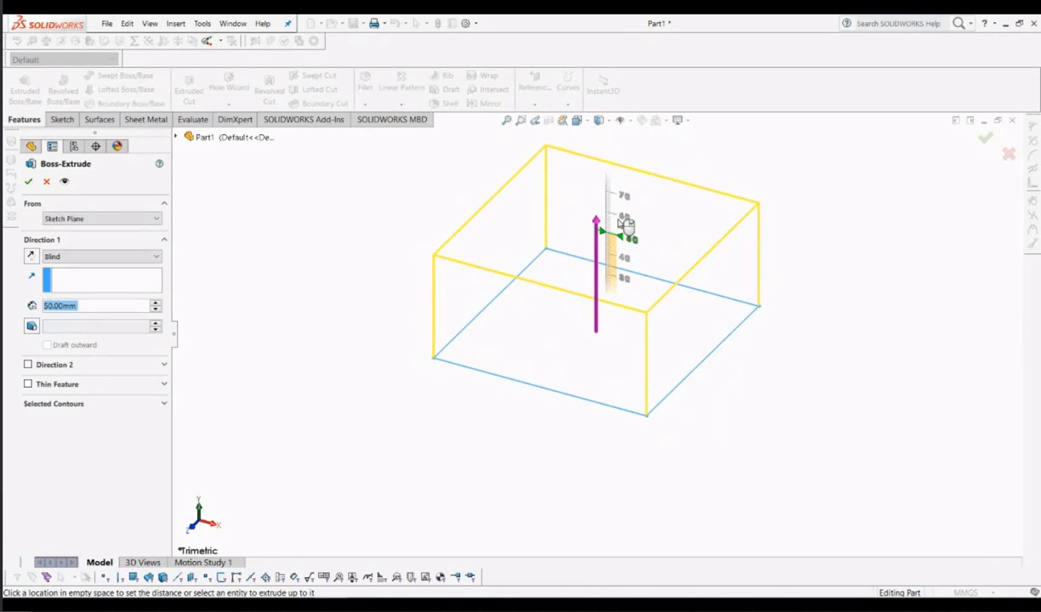
pyautogui.scroll(1, 618, 221)
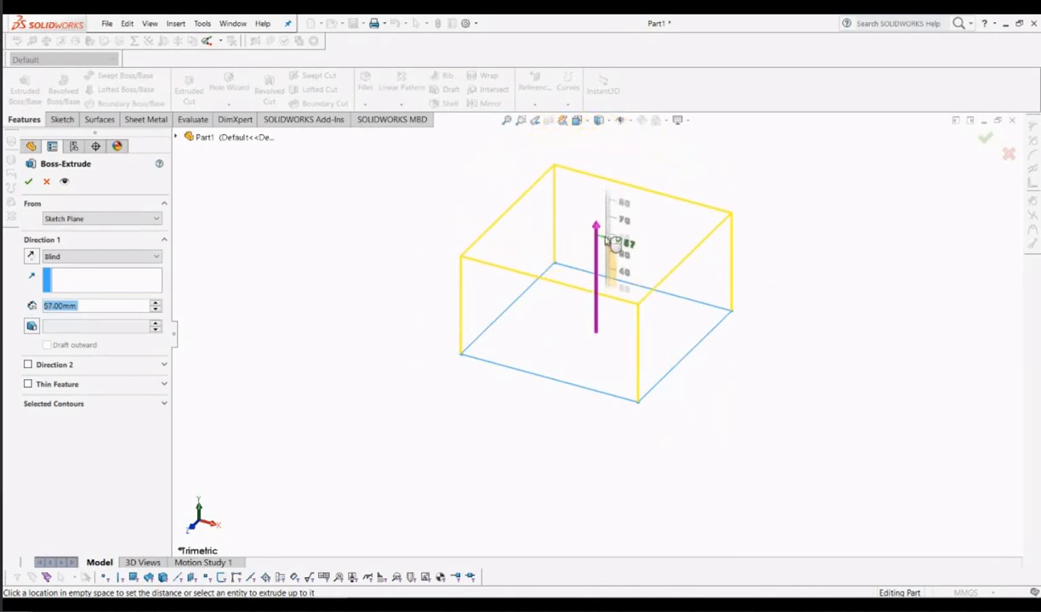
pyautogui.click(614, 244)
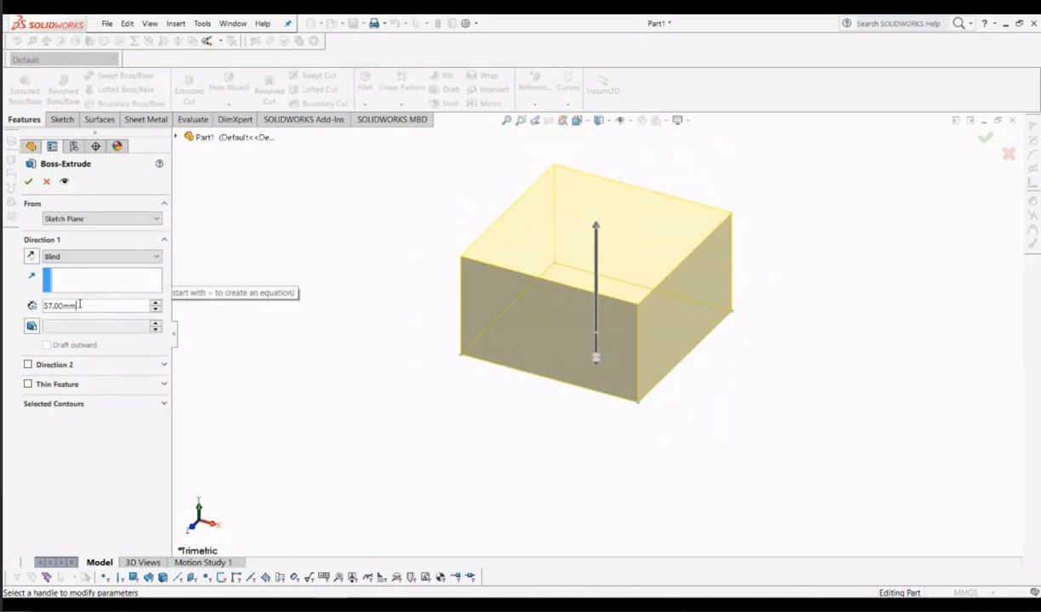
# Step: Set the blind extrusion depth to 100 mm and complete the boss
pyautogui.press('BackSpace')
pyautogui.press('BackSpace')
pyautogui.press('BackSpace')
pyautogui.press('BackSpace')
pyautogui.press('BackSpace')
pyautogui.press('BackSpace')
pyautogui.press('BackSpace')
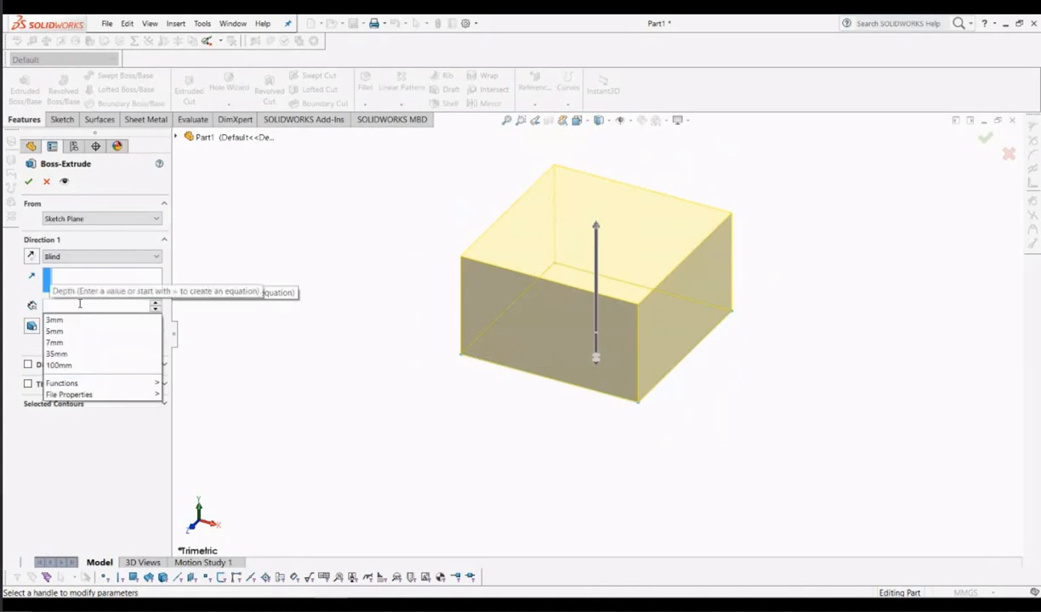
pyautogui.write('100')
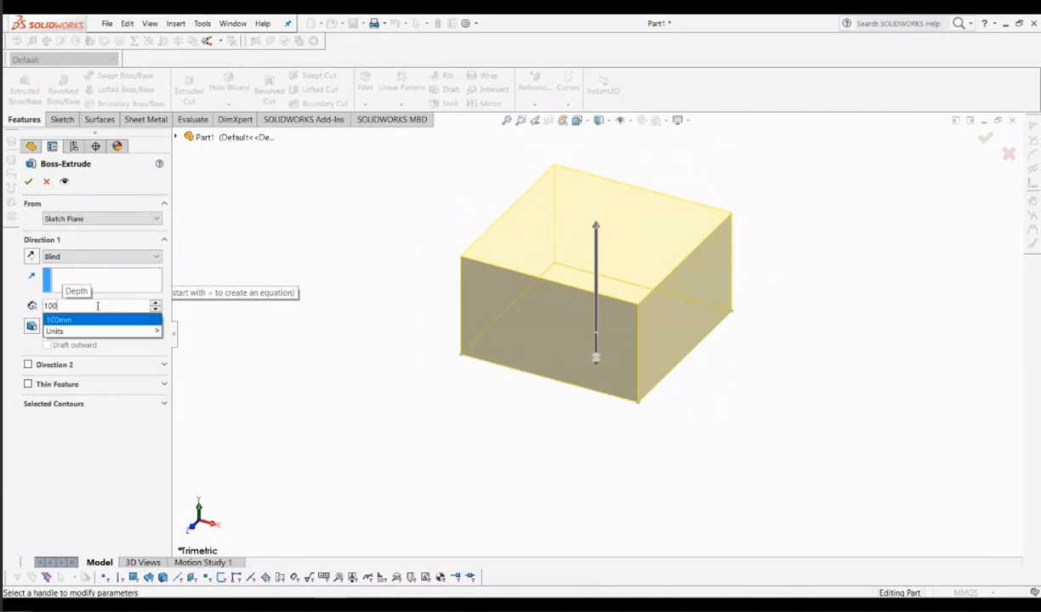
pyautogui.click(98, 319)
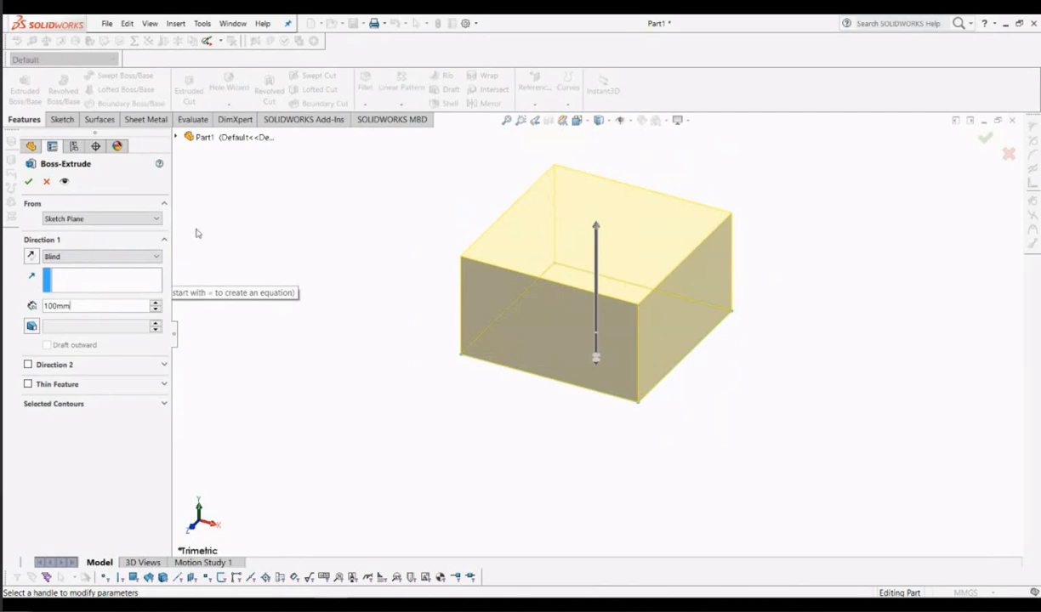
pyautogui.click(29, 183)
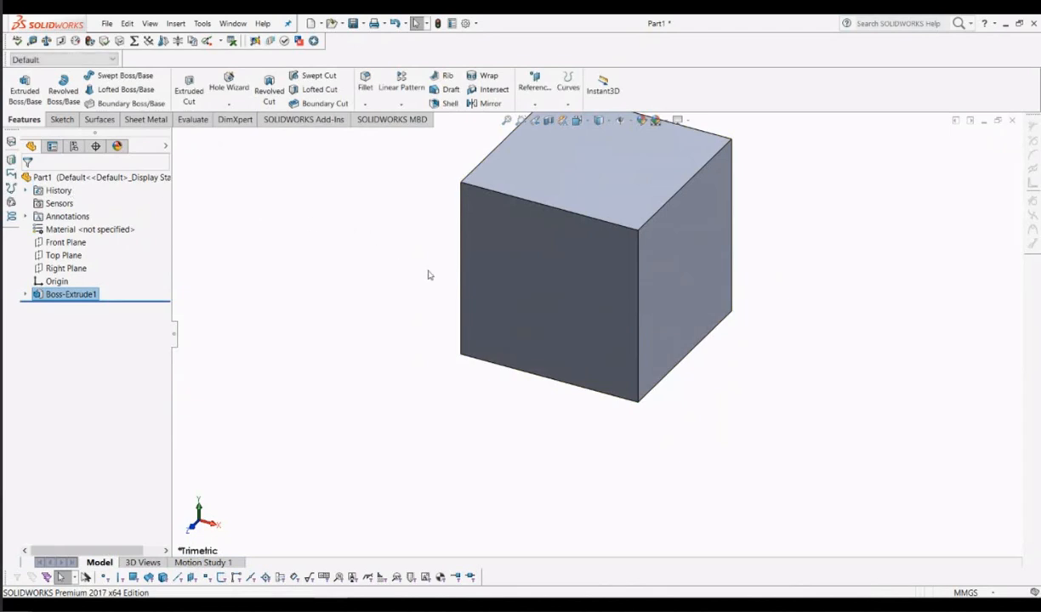
pyautogui.scroll(1, 429, 274)
pyautogui.scroll(2, 582, 216)
pyautogui.scroll(-2, 633, 204)
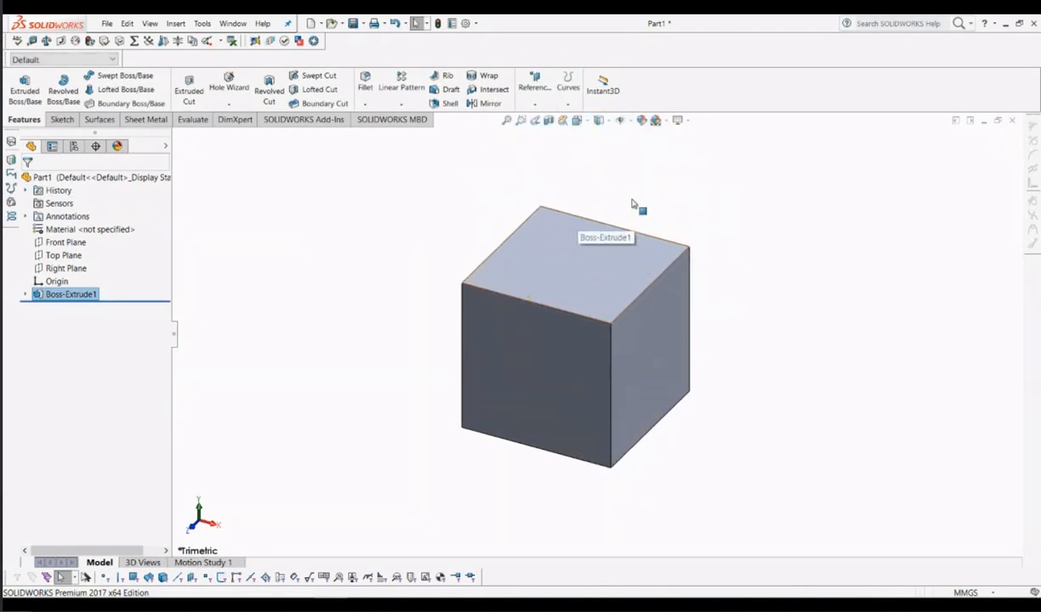
pyautogui.scroll(-1, 620, 360)
pyautogui.scroll(-1, 616, 356)
pyautogui.scroll(1, 618, 357)
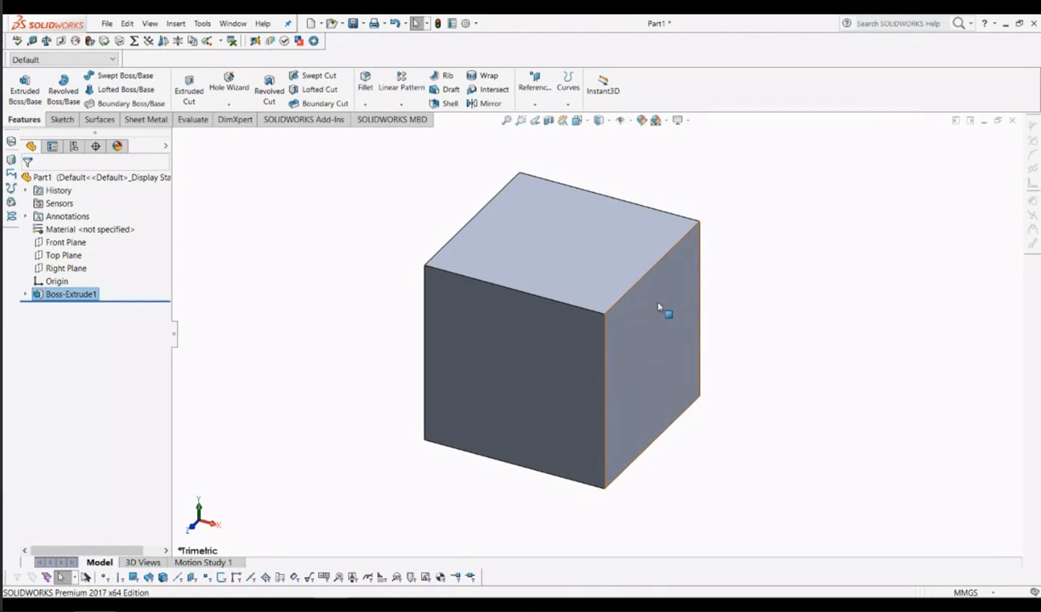
pyautogui.scroll(2, 659, 307)
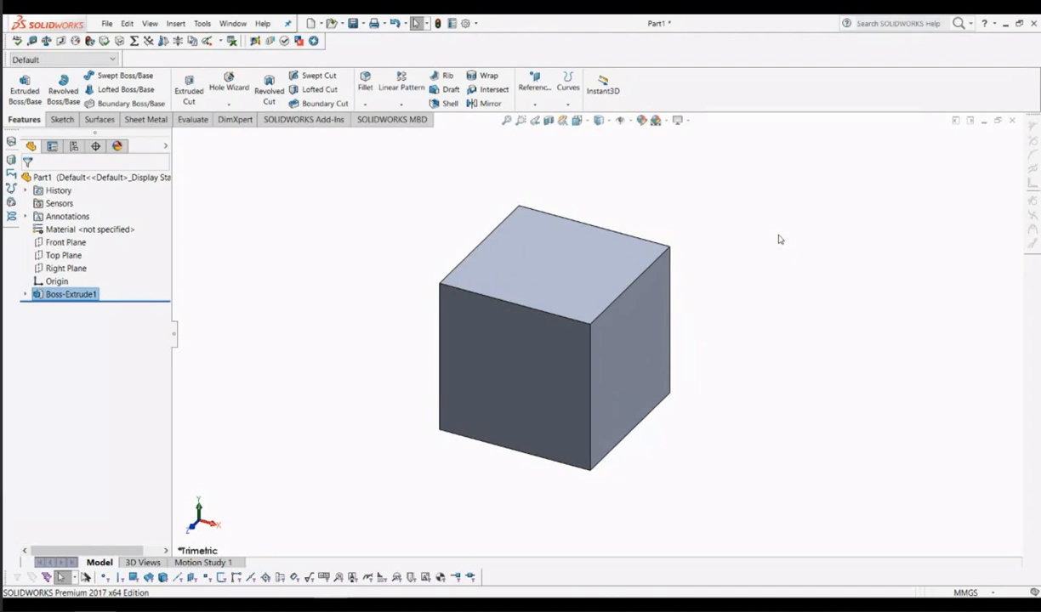
# Step: Show the extruded cube in the standard Front orientation and switch it to the Isometric orientation
pyautogui.press('space')
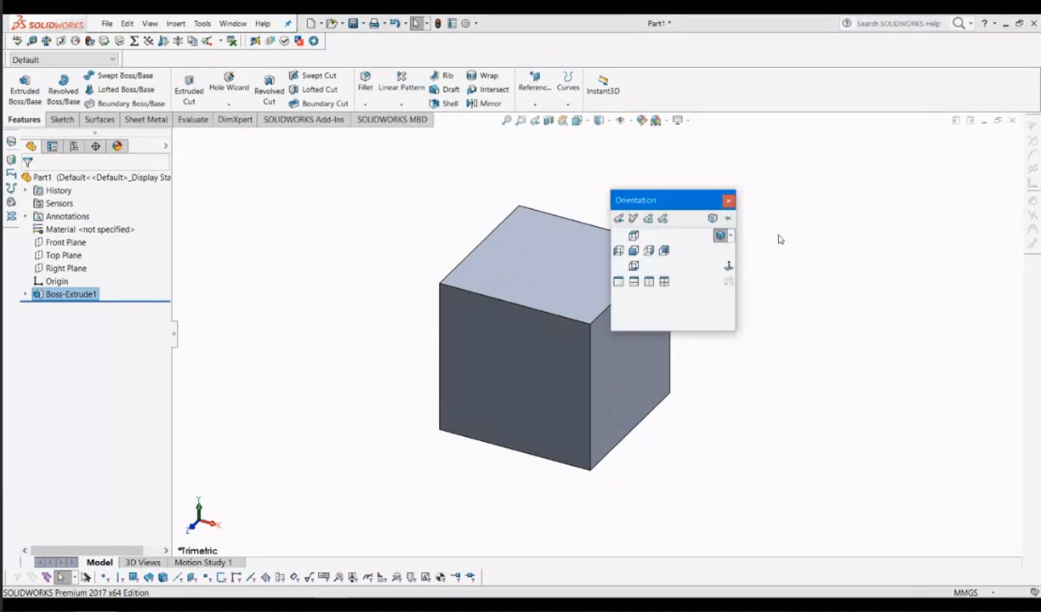
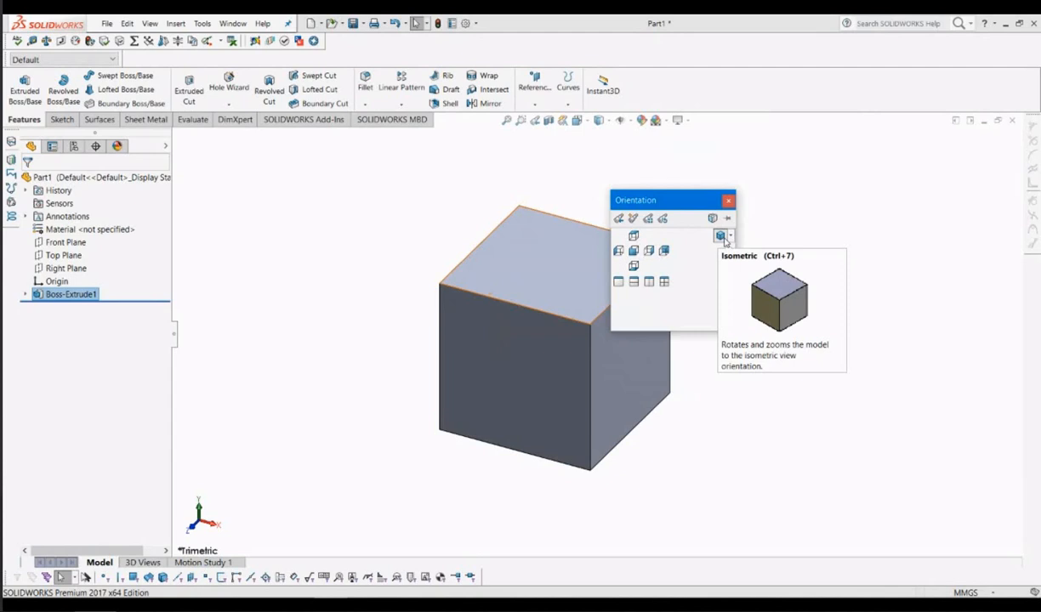
pyautogui.click(634, 251)
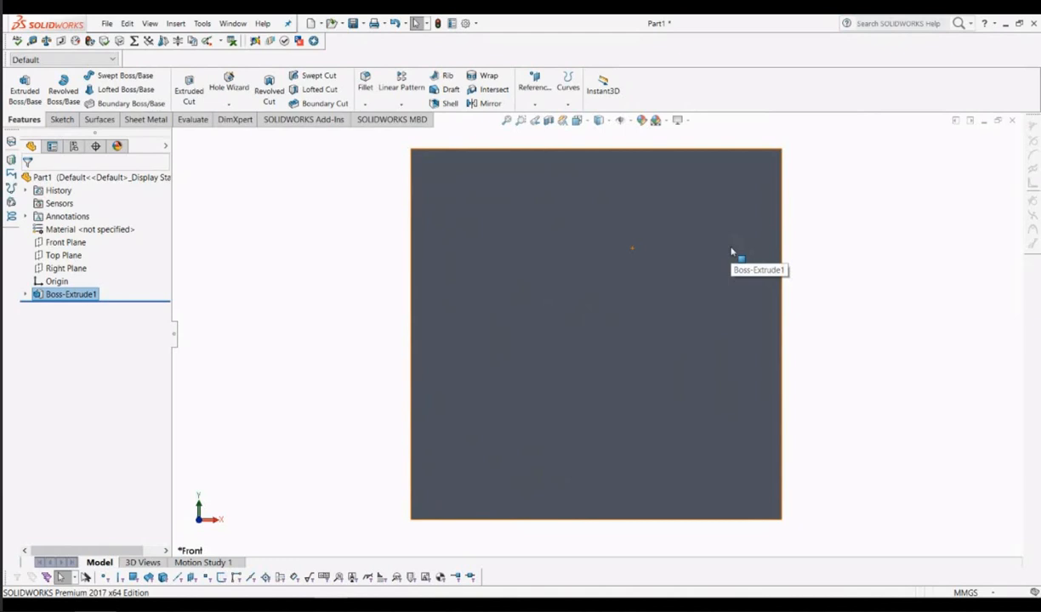
pyautogui.press('space')
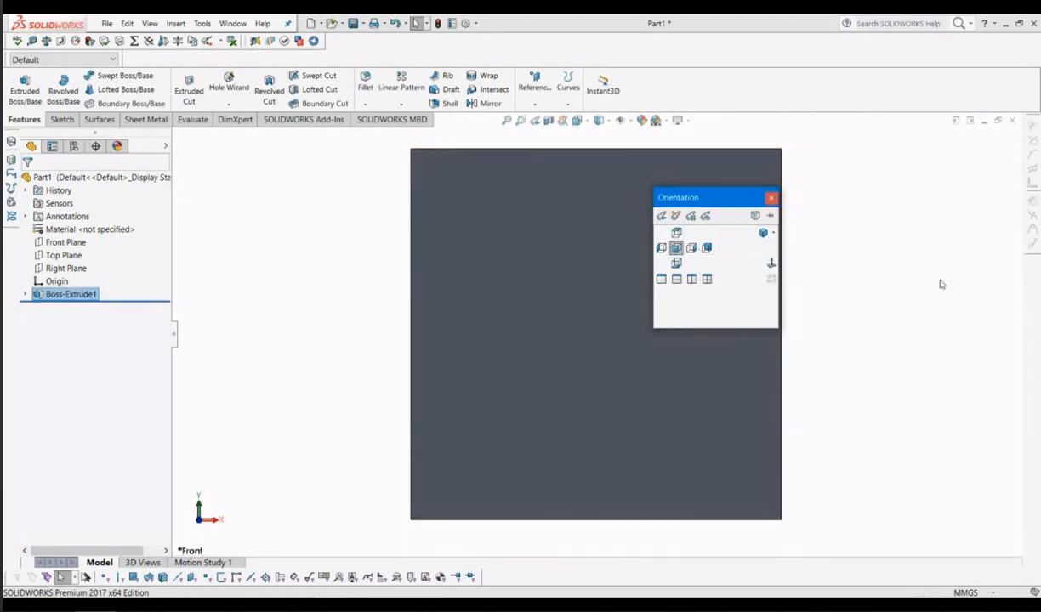
pyautogui.click(772, 198)
pyautogui.press('space')
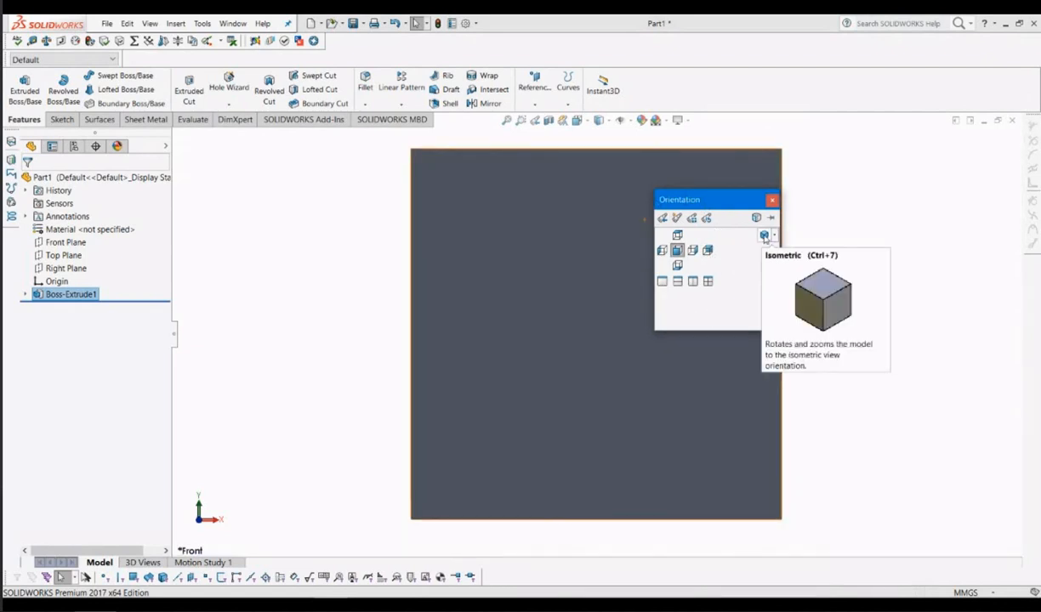
pyautogui.click(764, 236)
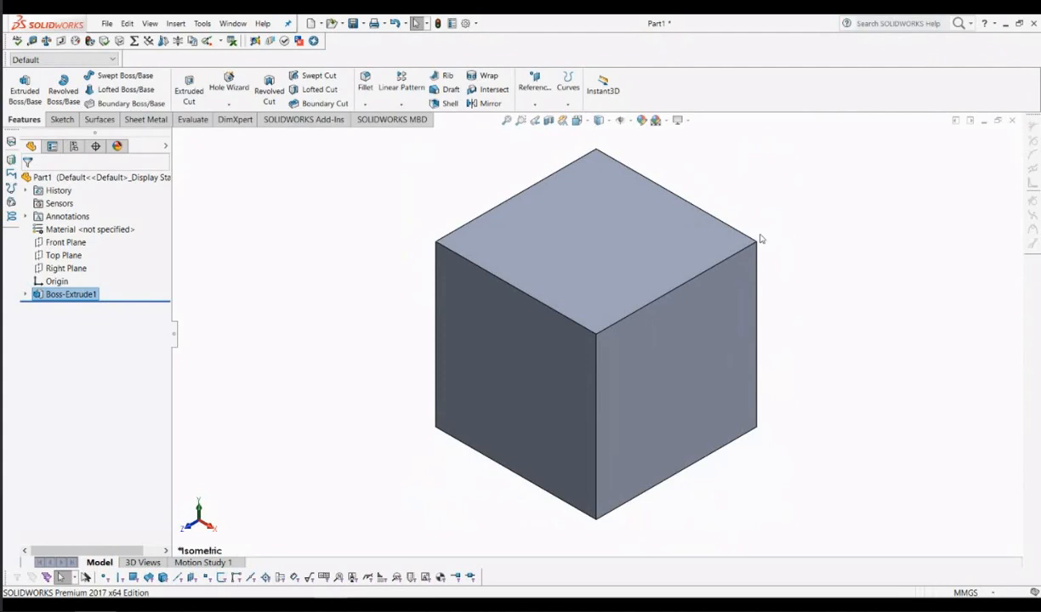
# Step: Return to the Front orientation and examine the cube's front face at various zoom levels
pyautogui.hotkey('ctrl', '1')
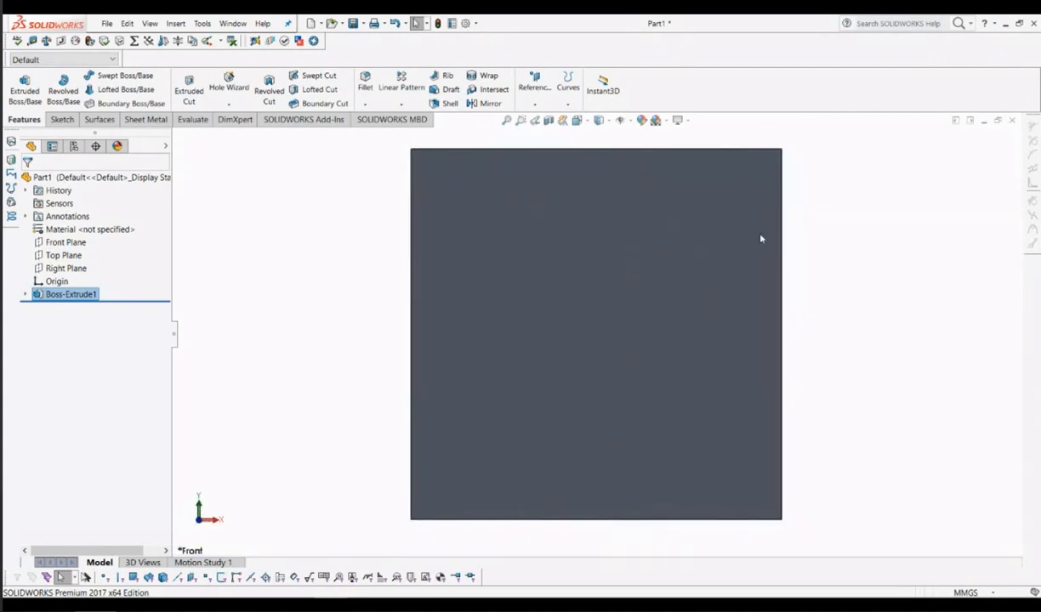
pyautogui.press('z')
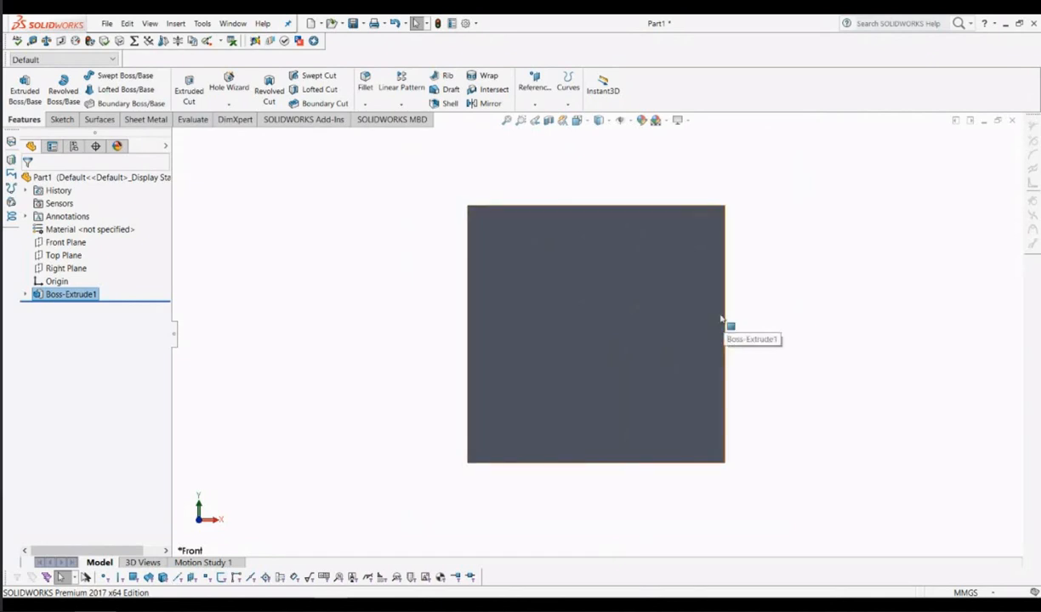
pyautogui.scroll(-2, 721, 319)
pyautogui.scroll(1, 697, 317)
pyautogui.scroll(1, 561, 299)
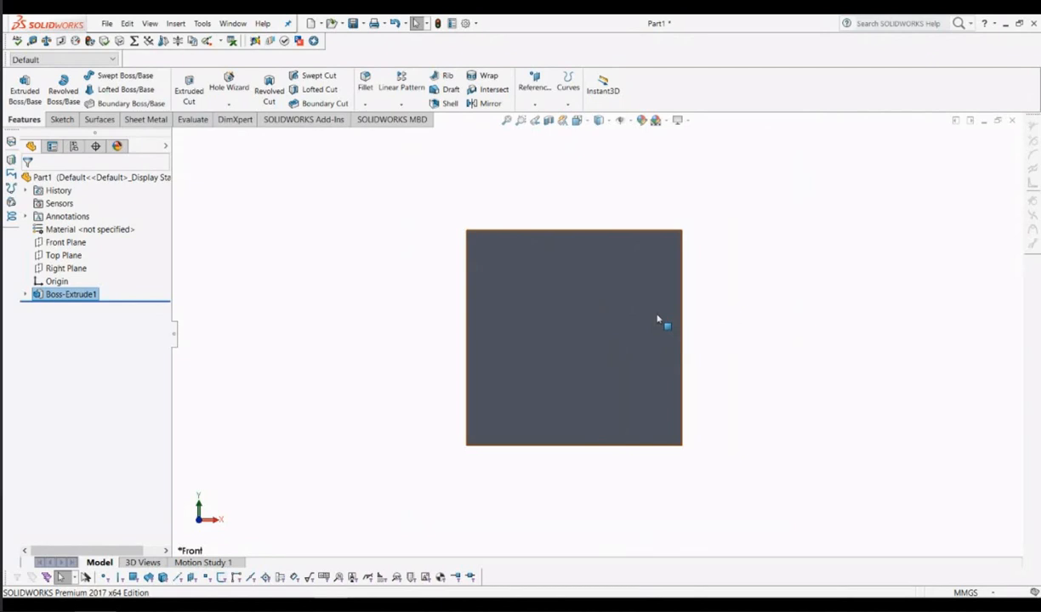
pyautogui.scroll(1, 661, 322)
pyautogui.scroll(-1, 661, 323)
pyautogui.scroll(2, 662, 324)
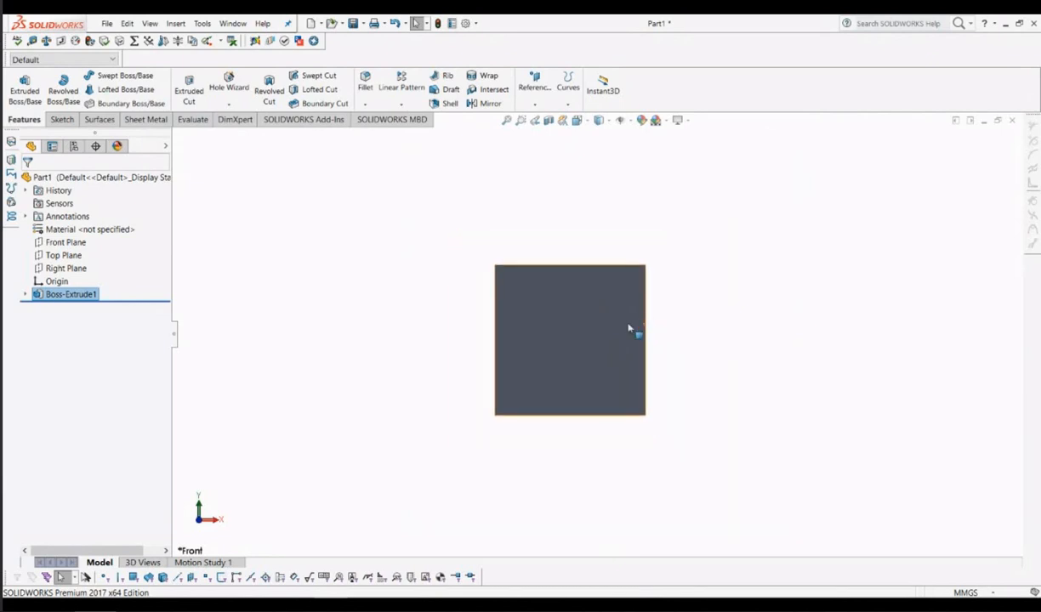
pyautogui.scroll(2, 628, 328)
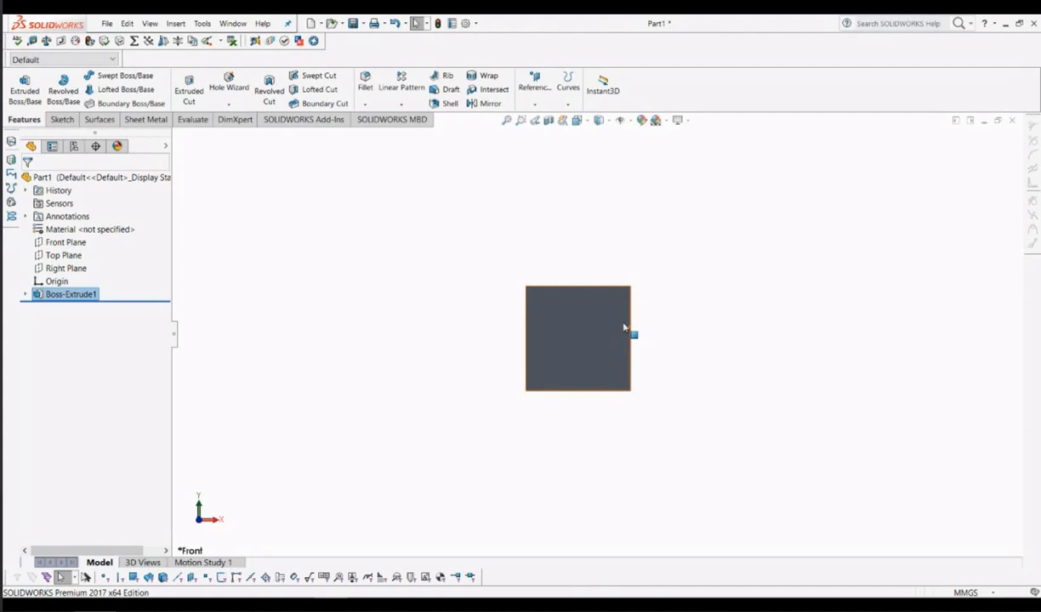
pyautogui.scroll(-3, 626, 331)
pyautogui.scroll(-3, 568, 362)
pyautogui.scroll(2, 567, 363)
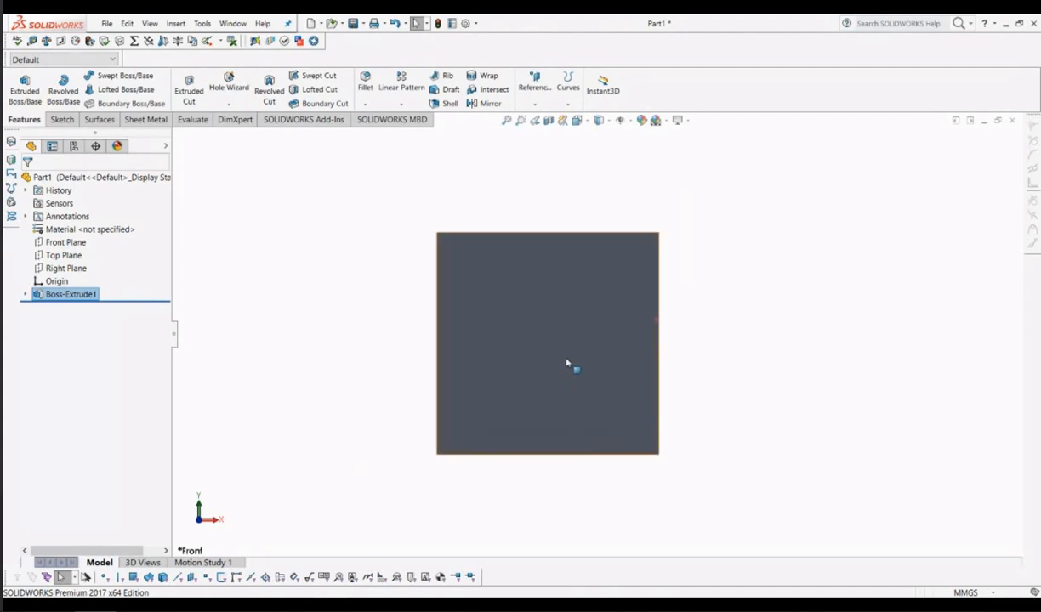
pyautogui.scroll(2, 567, 363)
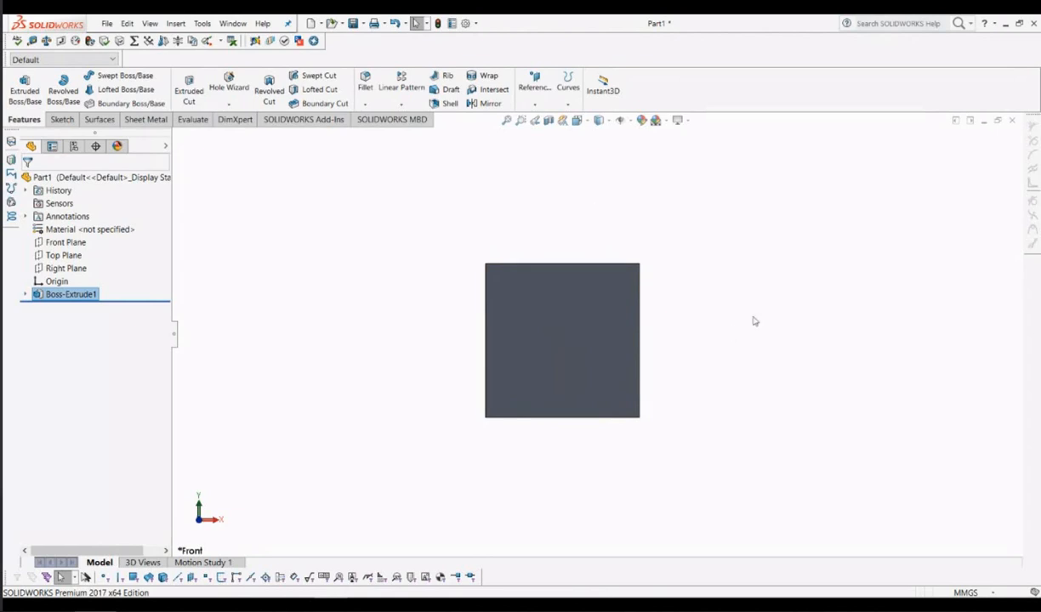
pyautogui.scroll(3, 754, 322)
pyautogui.scroll(-2, 706, 350)
pyautogui.scroll(1, 681, 352)
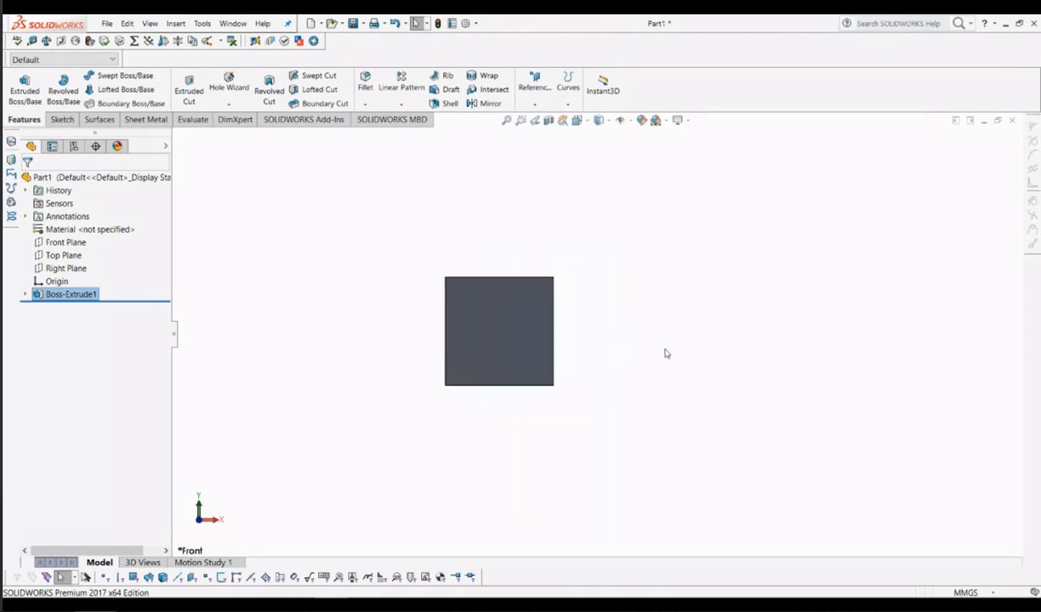
pyautogui.scroll(-2, 596, 342)
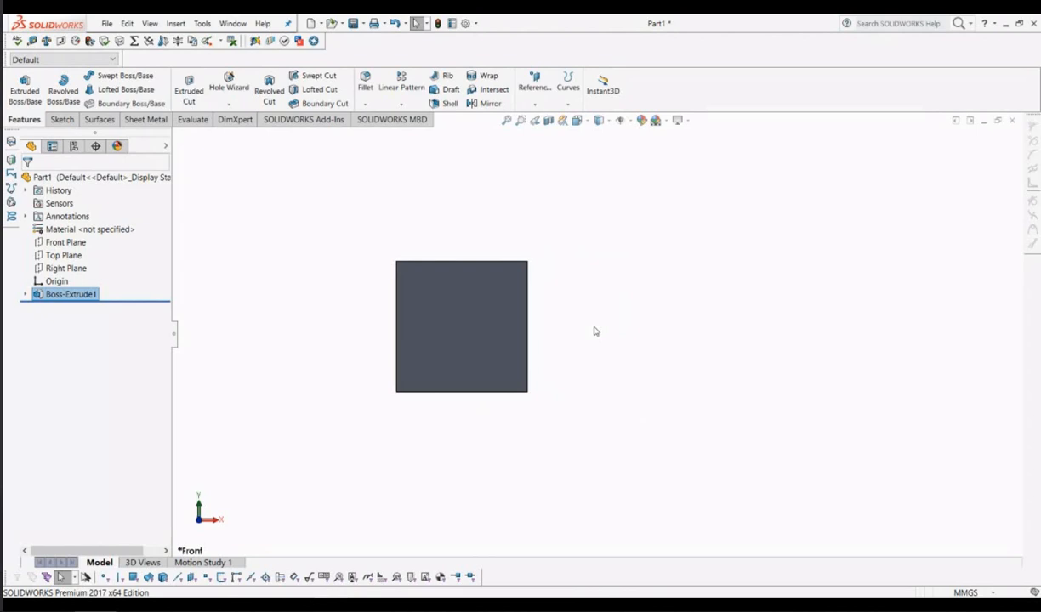
# Step: Zoom in and out about various points on and beside the cube's front face, clear the selection and reposition the cube
pyautogui.scroll(-1, 590, 327)
pyautogui.scroll(-1, 561, 320)
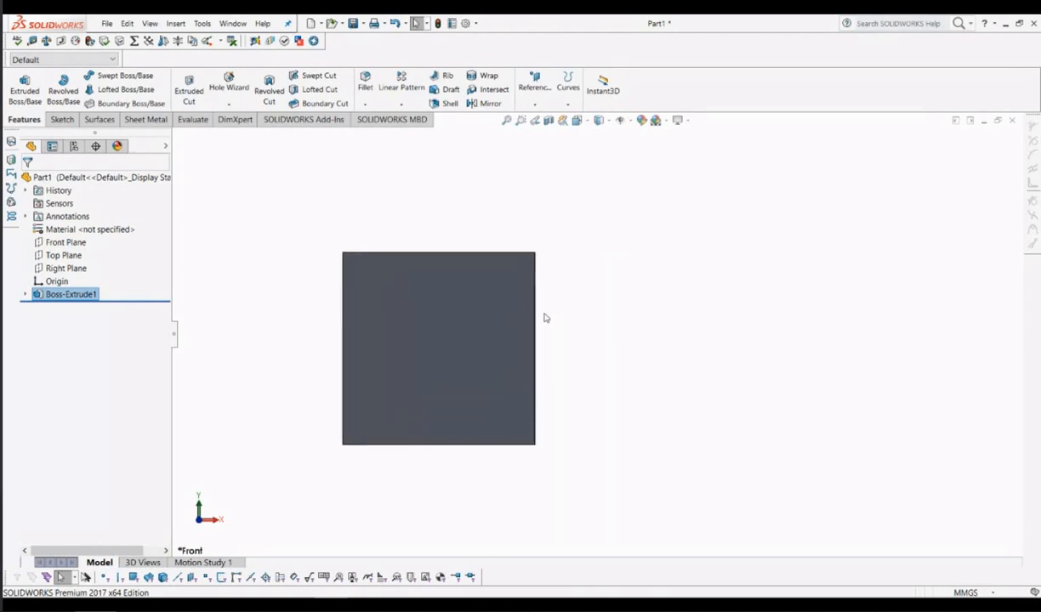
pyautogui.scroll(3, 587, 342)
pyautogui.scroll(-2, 612, 339)
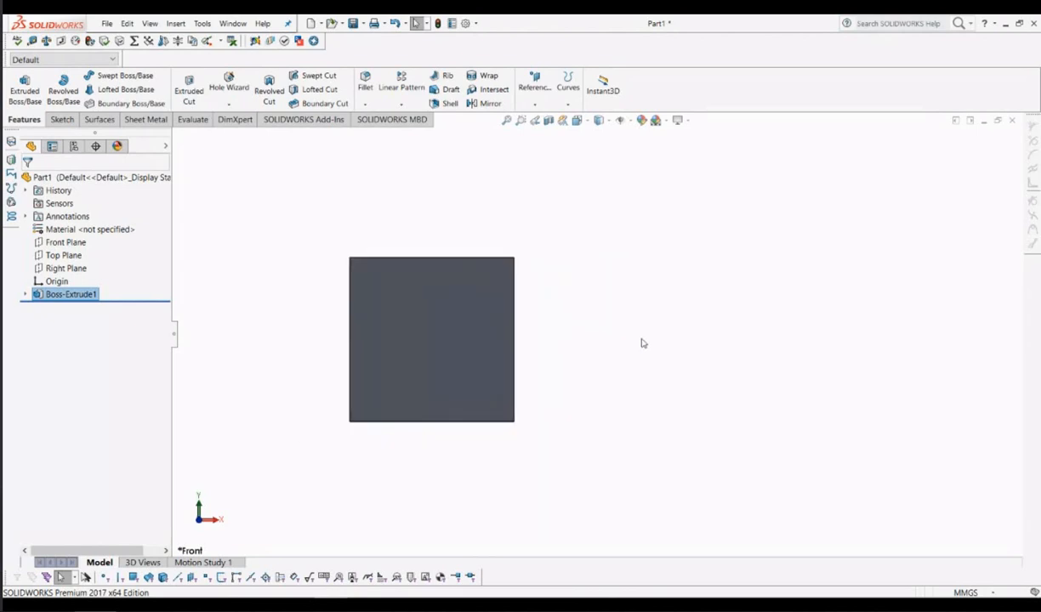
pyautogui.scroll(-1, 630, 341)
pyautogui.scroll(2, 605, 334)
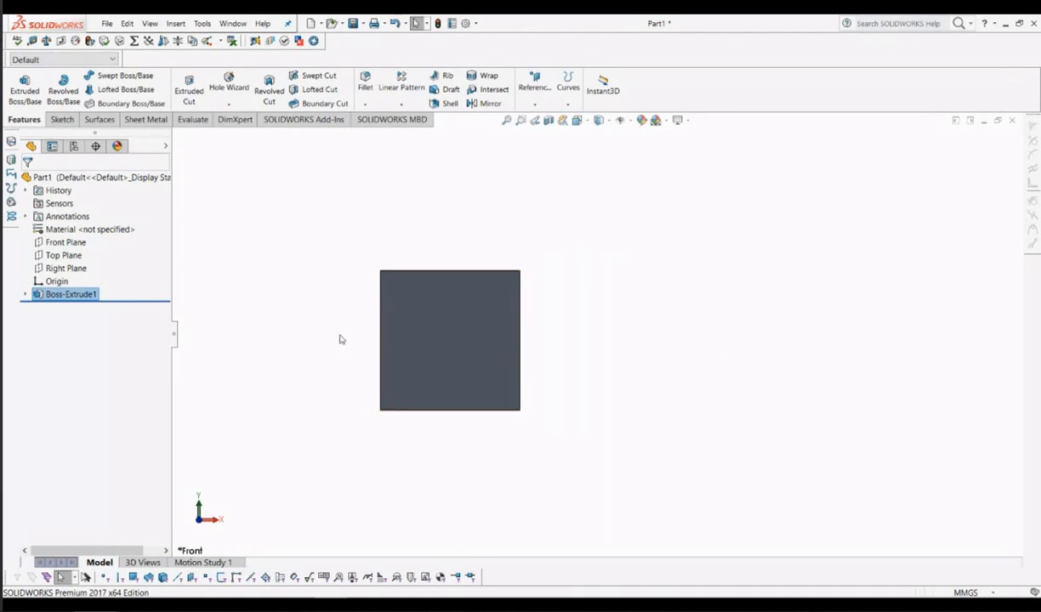
pyautogui.scroll(-2, 290, 339)
pyautogui.scroll(2, 302, 339)
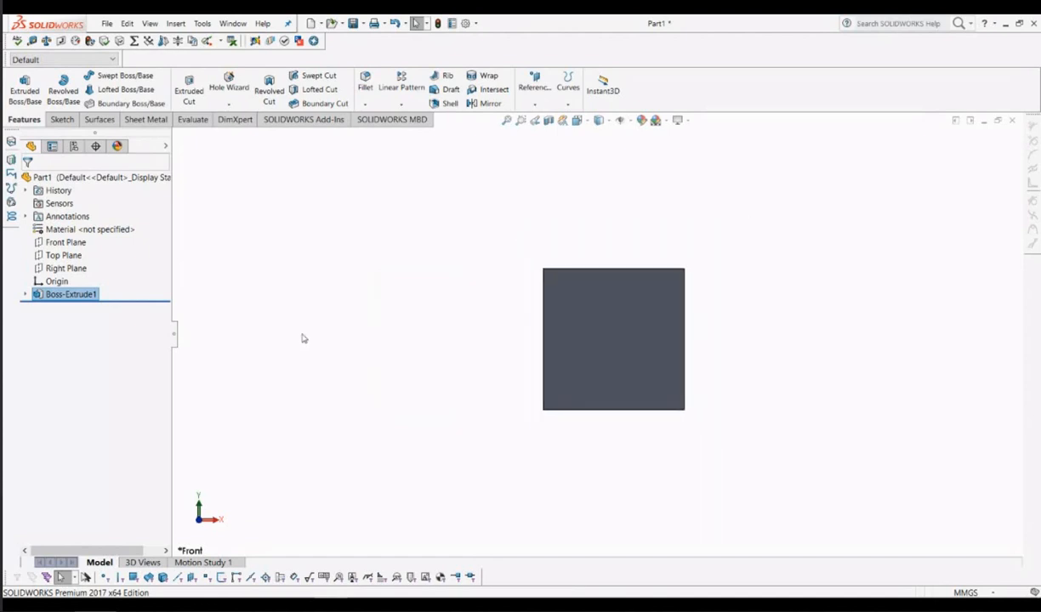
pyautogui.scroll(-1, 304, 339)
pyautogui.scroll(2, 327, 339)
pyautogui.scroll(-2, 349, 339)
pyautogui.scroll(1, 469, 345)
pyautogui.scroll(2, 567, 348)
pyautogui.scroll(-2, 567, 348)
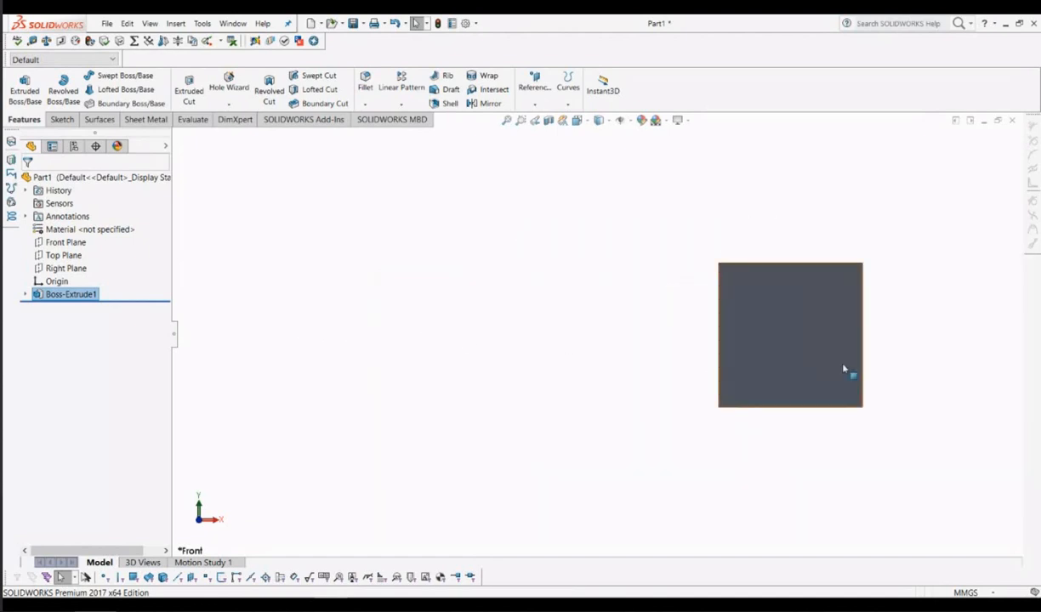
pyautogui.scroll(2, 859, 349)
pyautogui.scroll(-2, 838, 349)
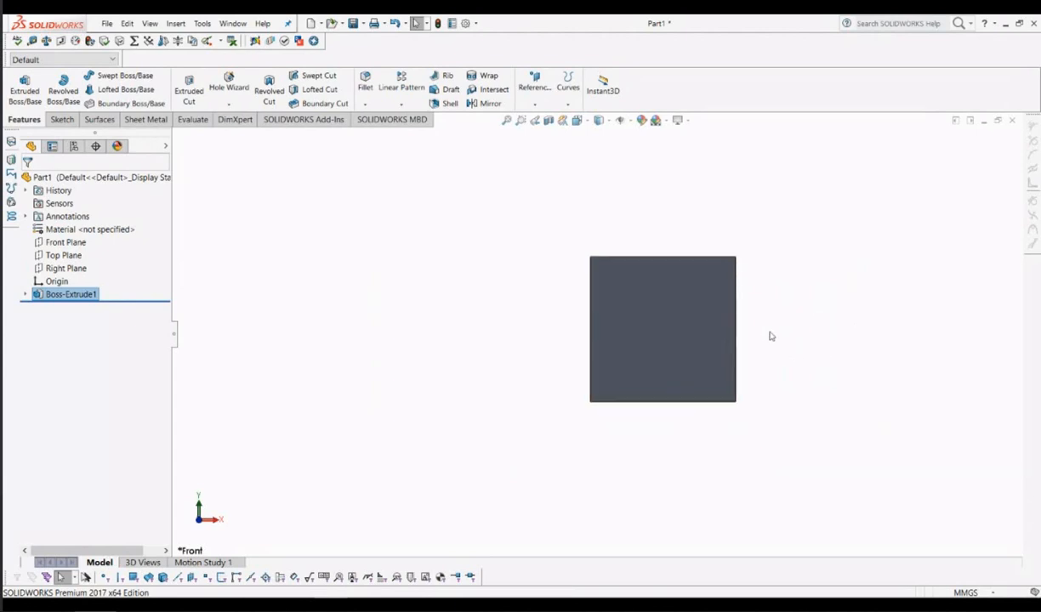
pyautogui.scroll(1, 776, 335)
pyautogui.scroll(-1, 748, 337)
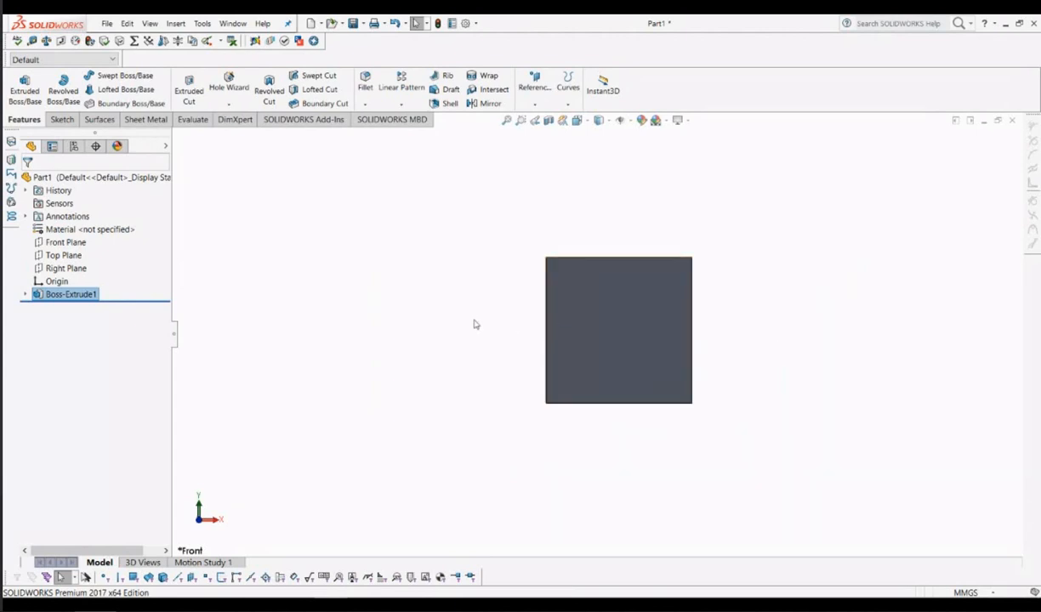
pyautogui.scroll(1, 475, 321)
pyautogui.scroll(-3, 744, 325)
pyautogui.scroll(3, 300, 324)
pyautogui.scroll(-3, 301, 324)
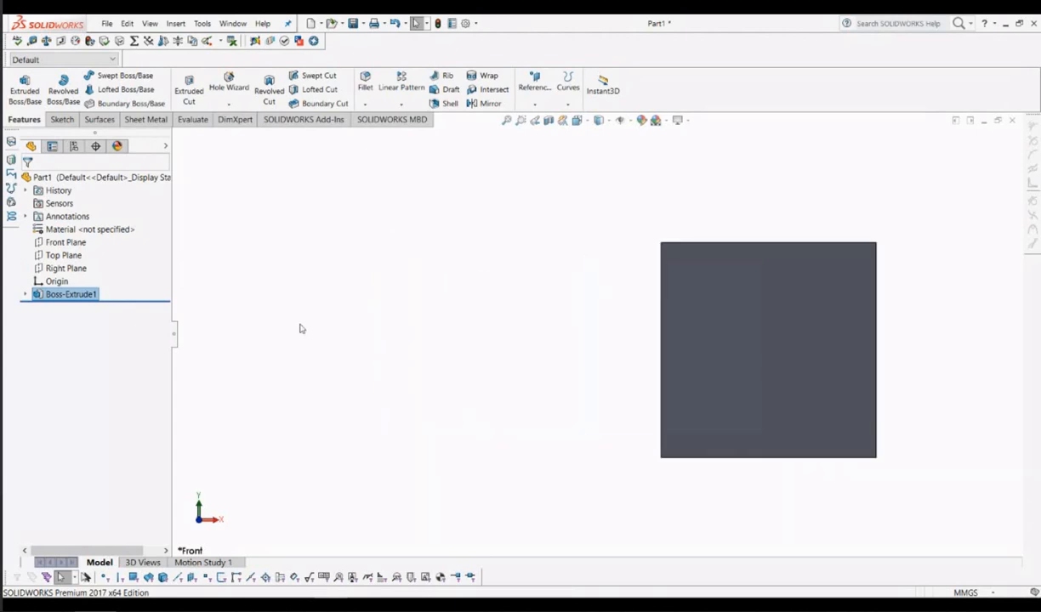
pyautogui.scroll(1, 883, 332)
pyautogui.scroll(-2, 802, 337)
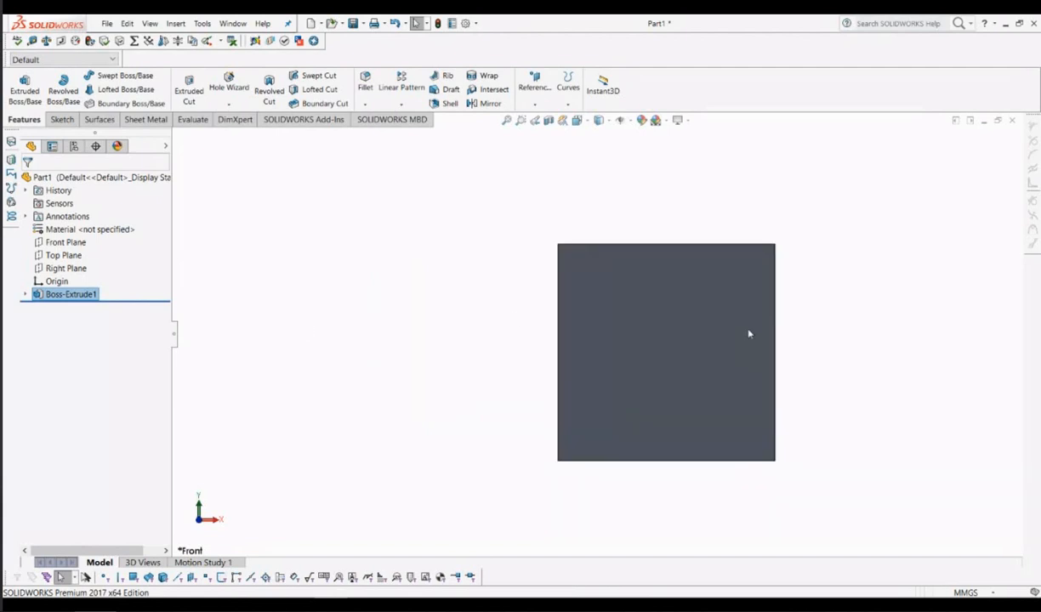
pyautogui.scroll(1, 674, 342)
pyautogui.scroll(-3, 674, 342)
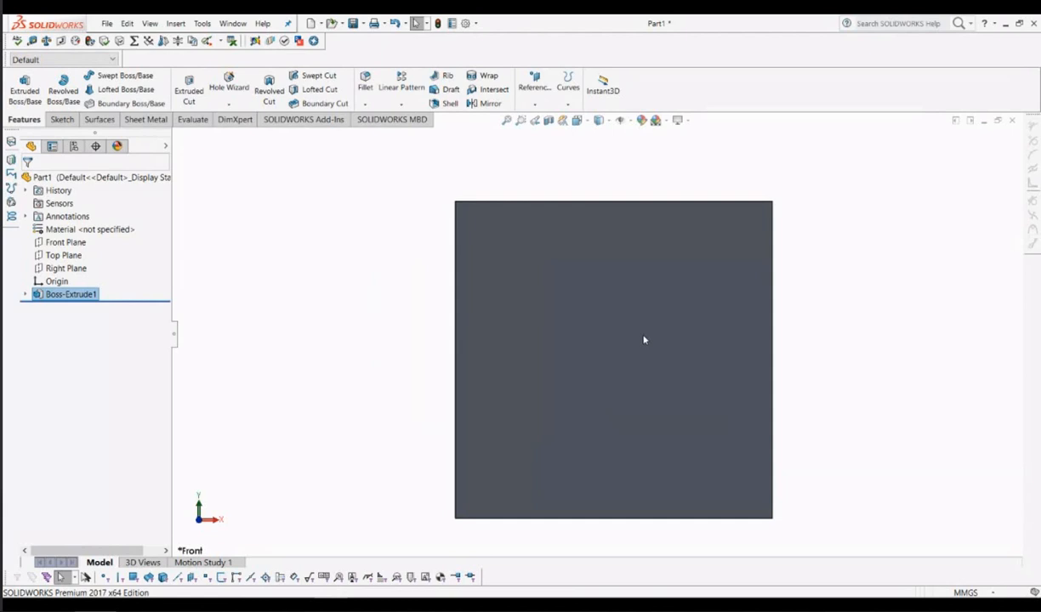
pyautogui.scroll(2, 644, 340)
pyautogui.scroll(-1, 643, 340)
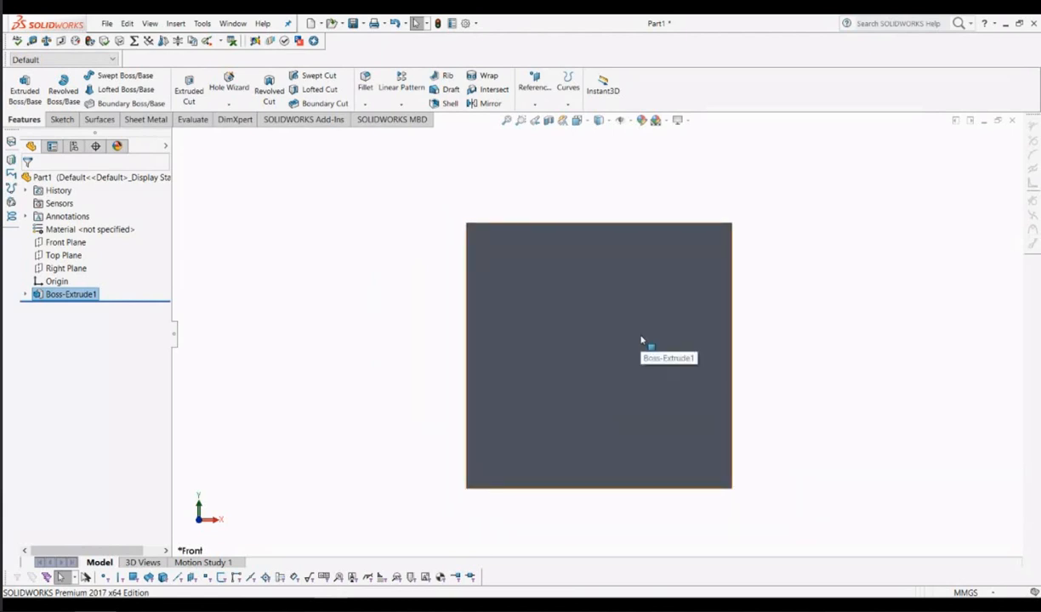
pyautogui.scroll(1, 642, 341)
pyautogui.scroll(-2, 643, 343)
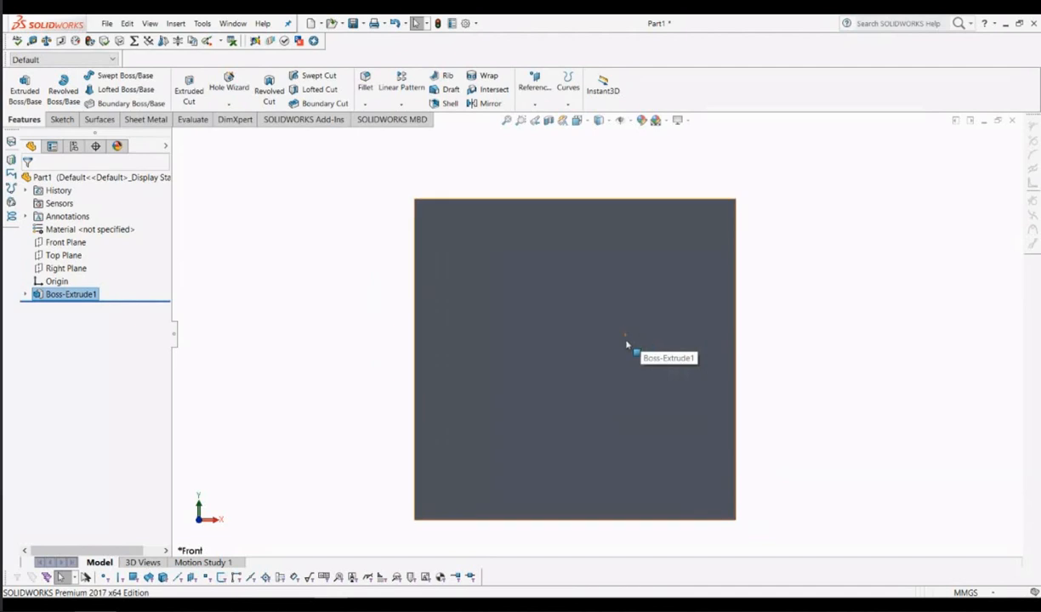
pyautogui.scroll(1, 627, 343)
pyautogui.scroll(-1, 627, 344)
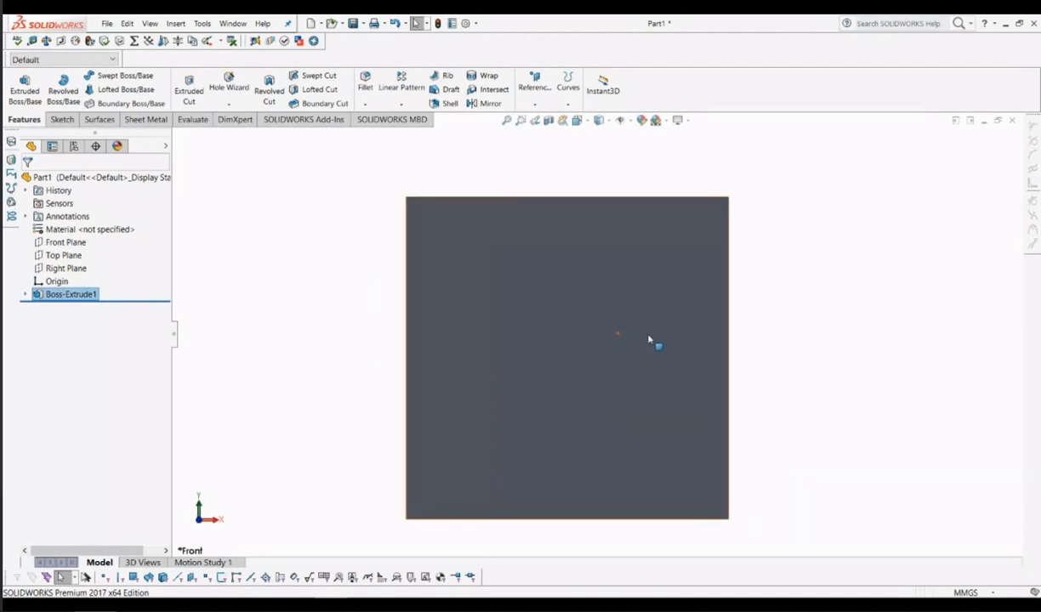
pyautogui.scroll(1, 649, 338)
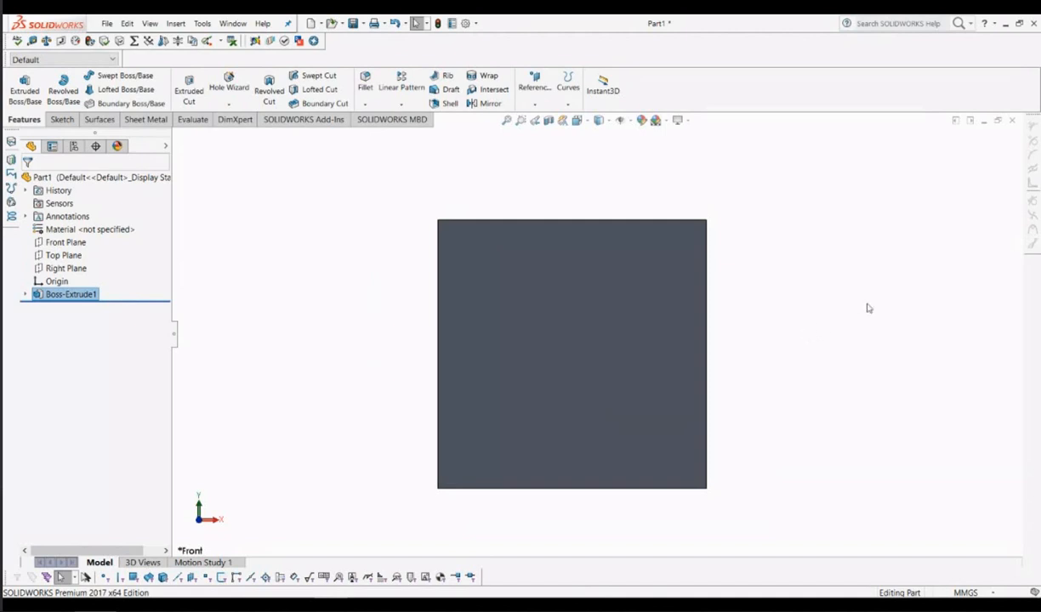
pyautogui.click(784, 348)
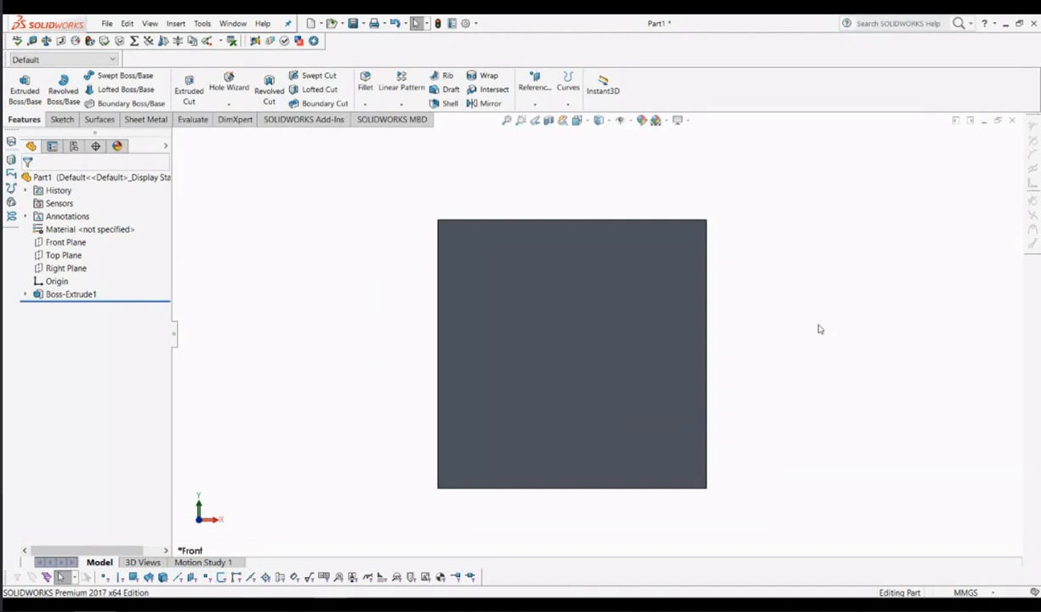
pyautogui.keyDown('ctrl'); pyautogui.moveTo(818, 327); pyautogui.dragTo(829, 291, button='middle'); pyautogui.keyUp('ctrl')
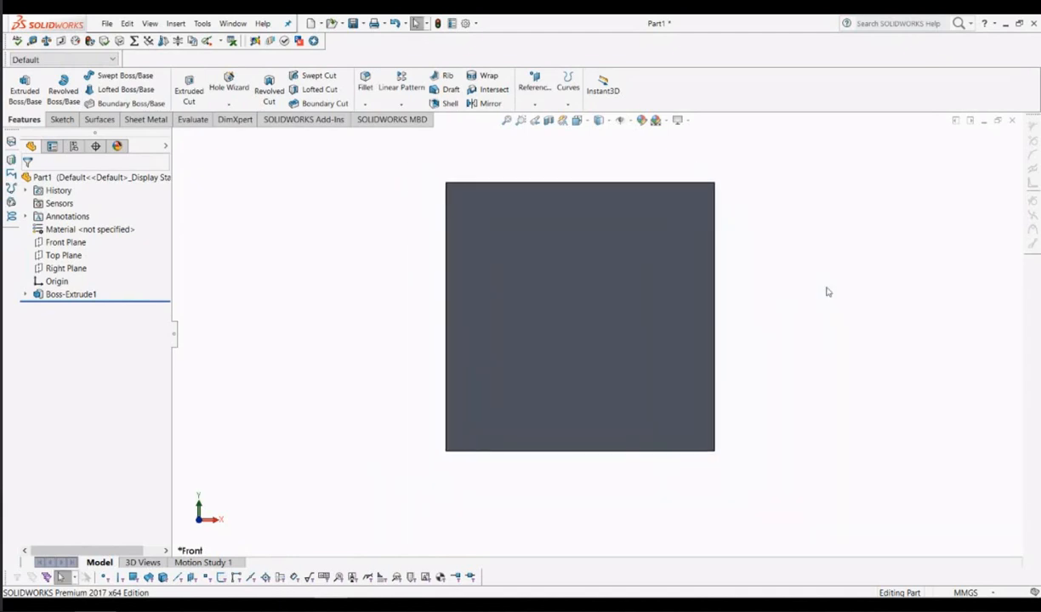
# Step: Switch the cube from the Front to the Isometric orientation and examine it at several zoom levels
pyautogui.press('space')
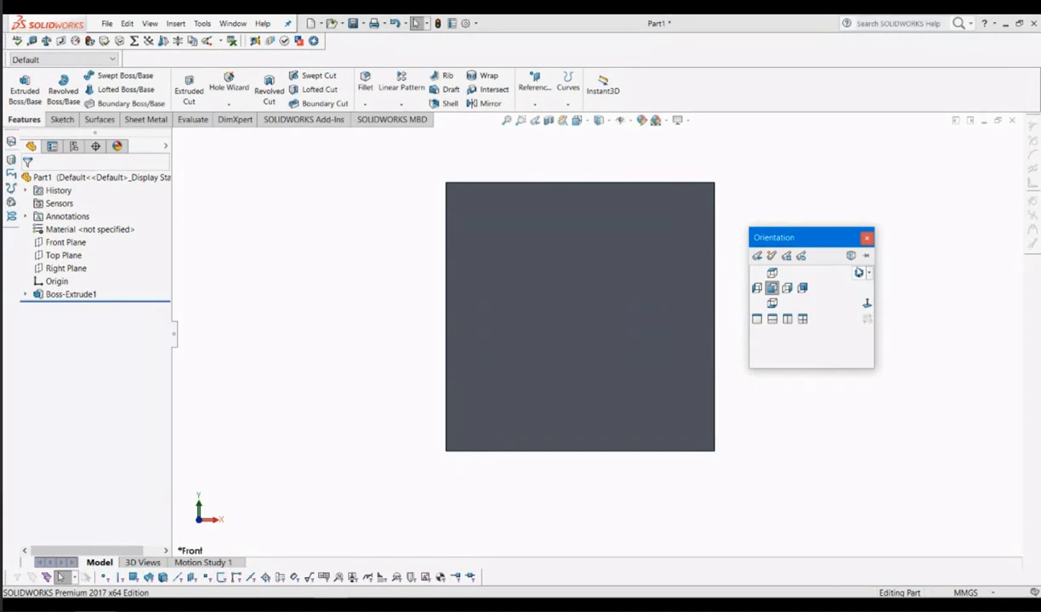
pyautogui.click(907, 263)
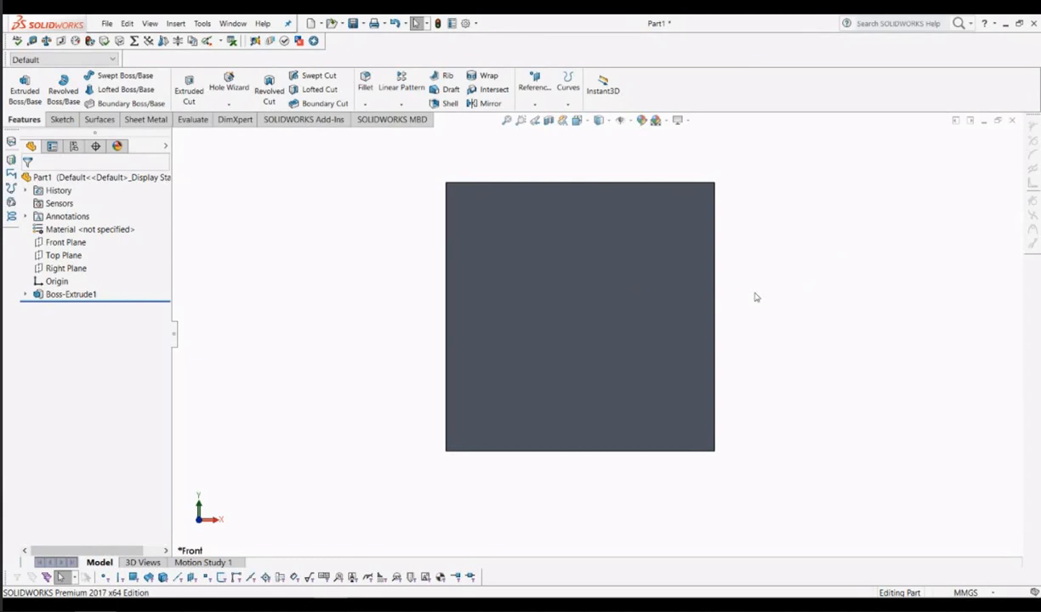
pyautogui.hotkey('ctrl', '7')
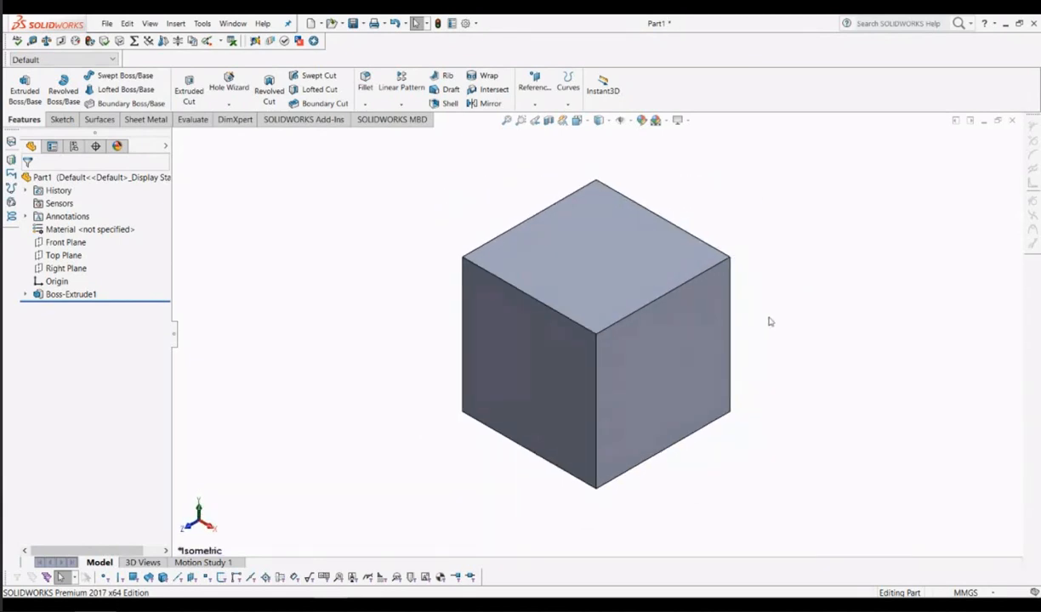
pyautogui.scroll(1, 770, 321)
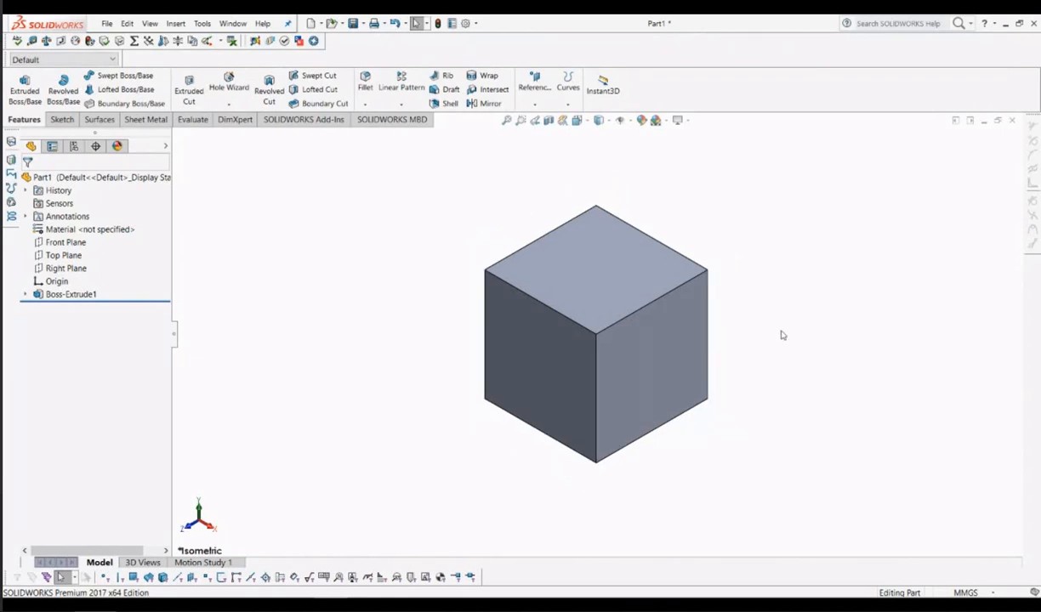
pyautogui.scroll(-2, 782, 335)
pyautogui.scroll(2, 781, 335)
pyautogui.scroll(-2, 470, 308)
pyautogui.scroll(1, 485, 309)
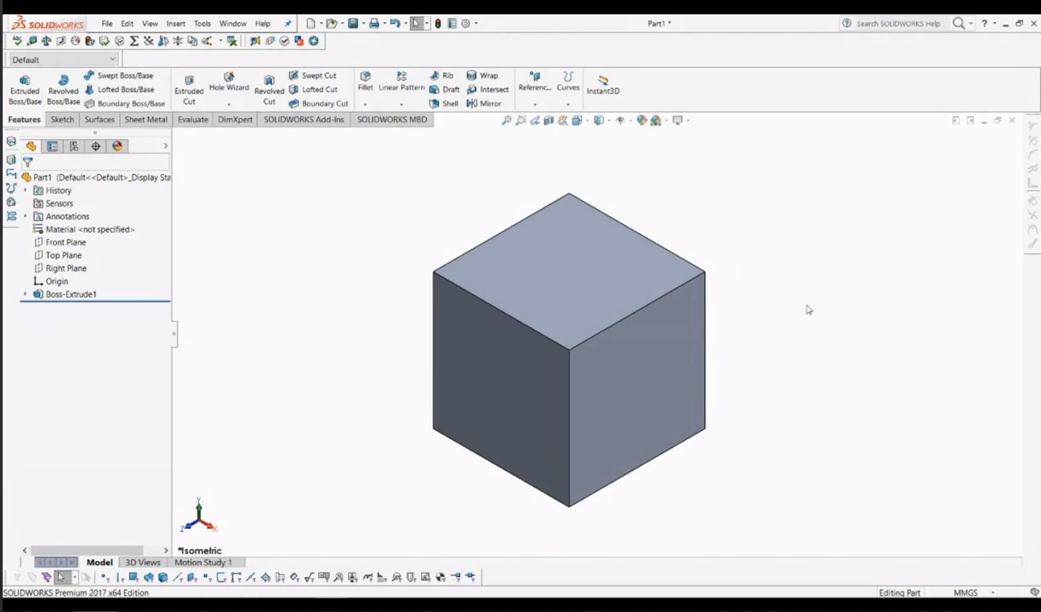
pyautogui.moveTo(809, 311)
pyautogui.keyDown('ctrl'); pyautogui.mouseDown(button='middle')
pyautogui.moveTo(825, 290)
pyautogui.moveTo(860, 340)
pyautogui.moveTo(782, 280)
pyautogui.moveTo(838, 298)
pyautogui.moveTo(750, 288)
pyautogui.moveTo(844, 307)
pyautogui.moveTo(774, 334)
pyautogui.moveTo(810, 295)
pyautogui.moveTo(807, 324)
pyautogui.moveTo(815, 309)
pyautogui.mouseUp(button='middle'); pyautogui.keyUp('ctrl')
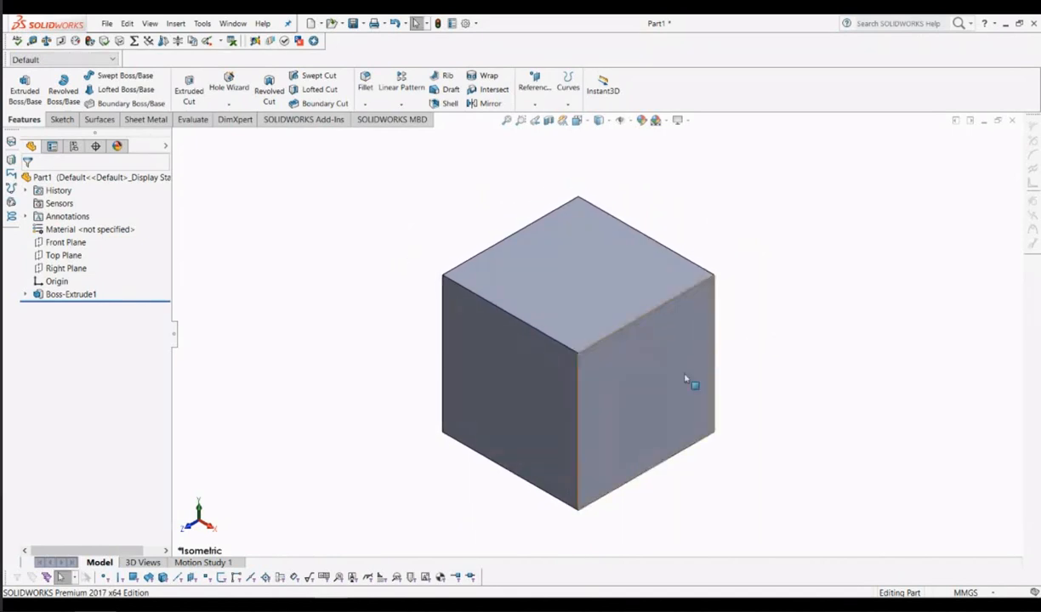
pyautogui.scroll(-1, 676, 385)
pyautogui.scroll(1, 673, 385)
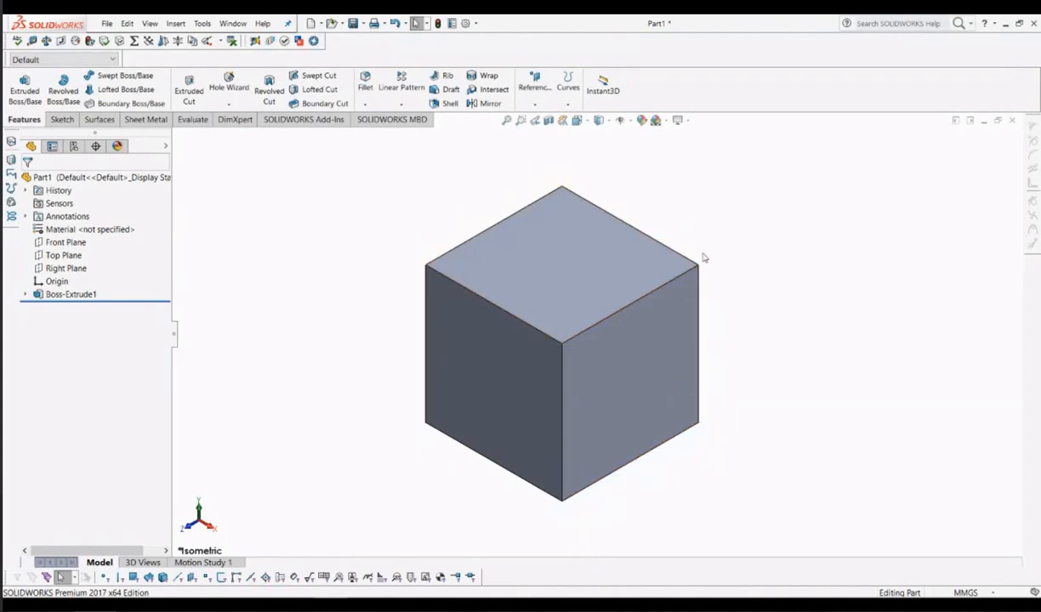
# Step: Show the cube in the Front orientation and return it to the Isometric orientation
pyautogui.hotkey('ctrl', '1')
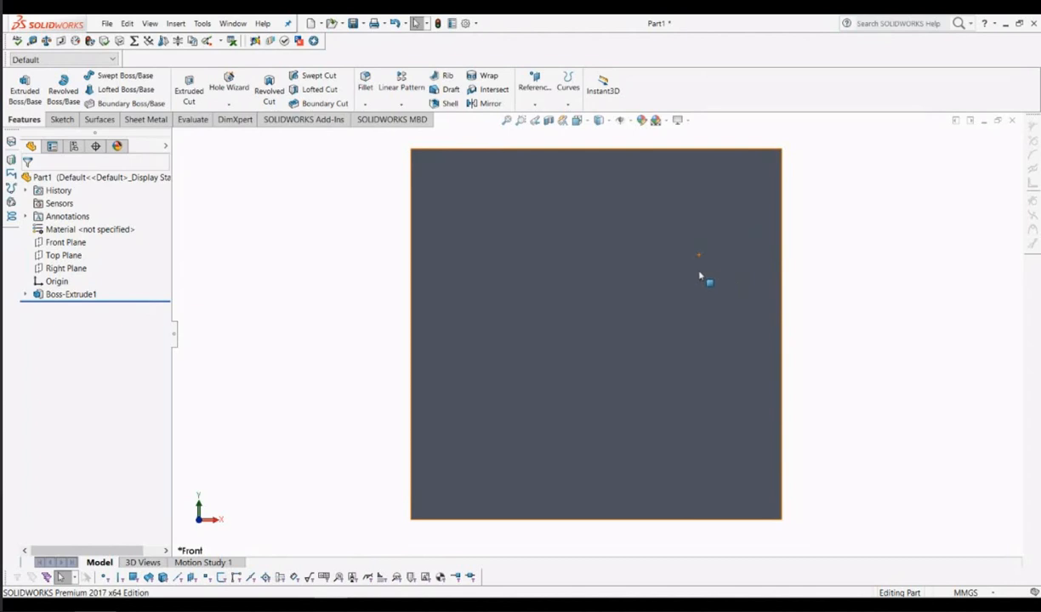
pyautogui.press('space')
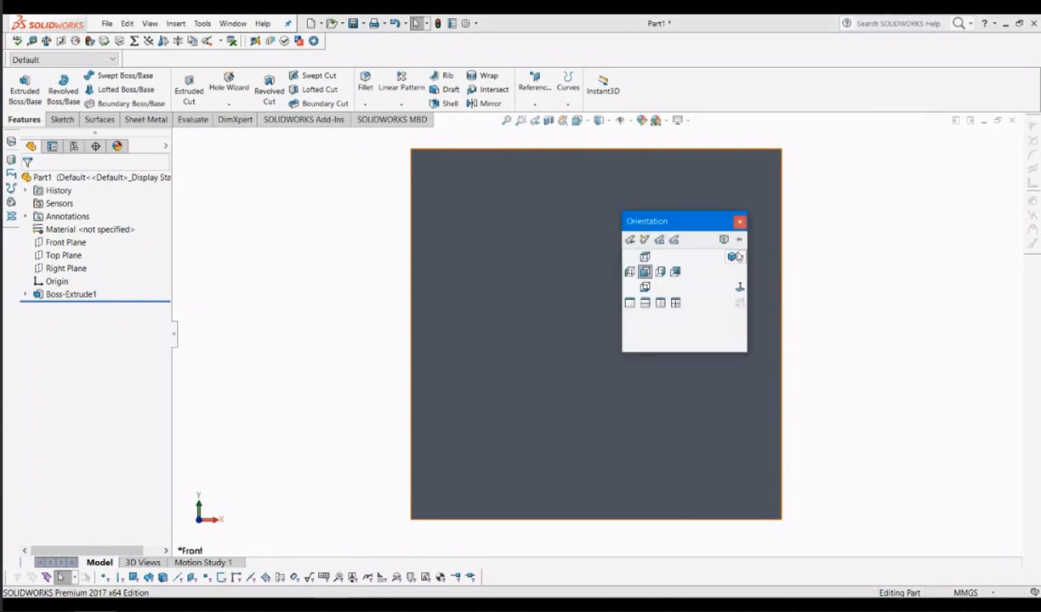
pyautogui.click(705, 243)
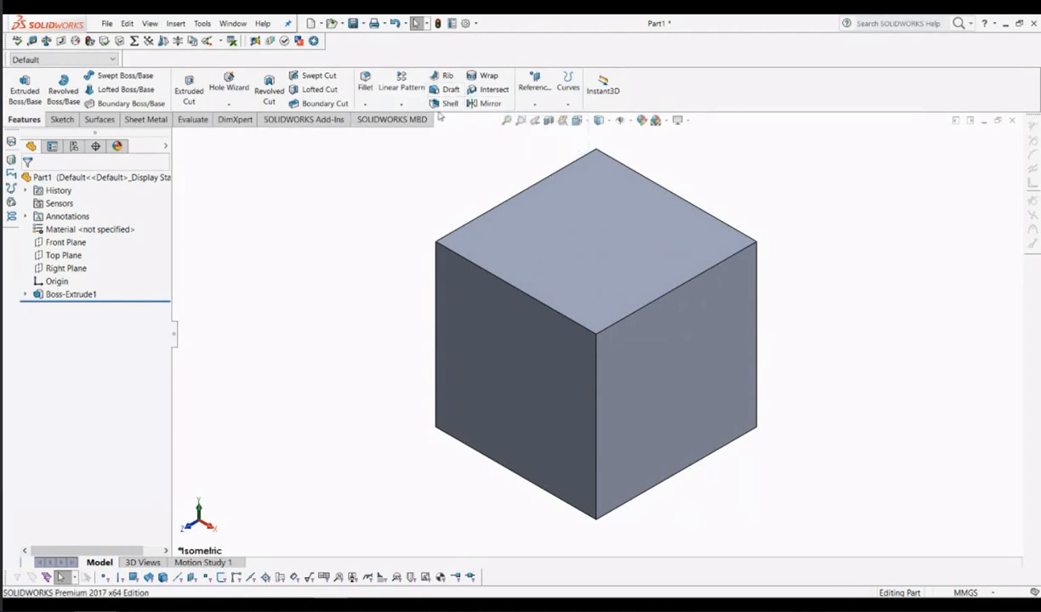
# Step: Start a Shell feature on the cube and choose its top face as the face to remove
pyautogui.click(442, 106)
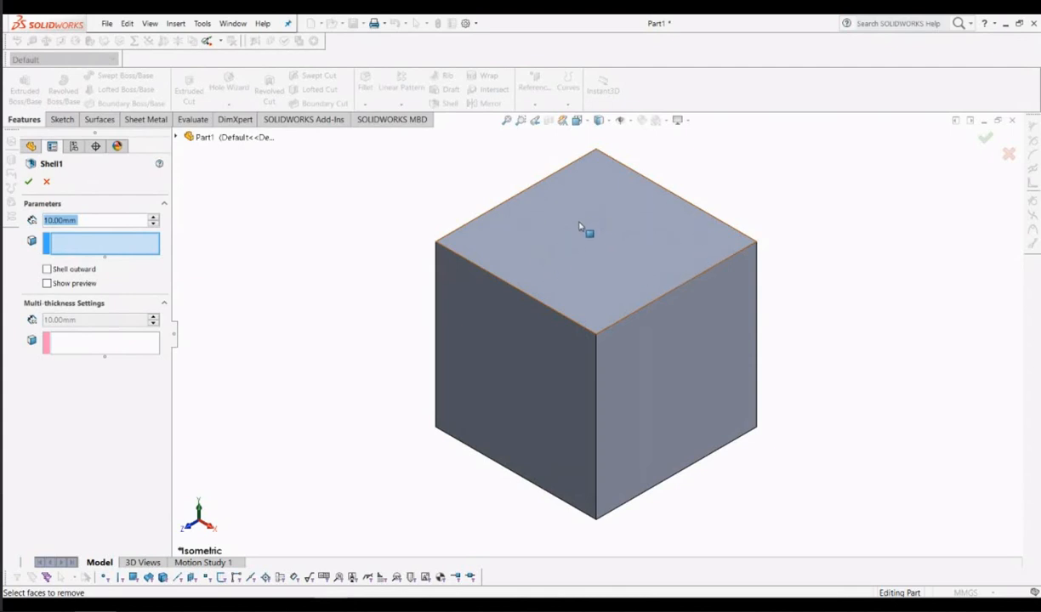
pyautogui.click(98, 245)
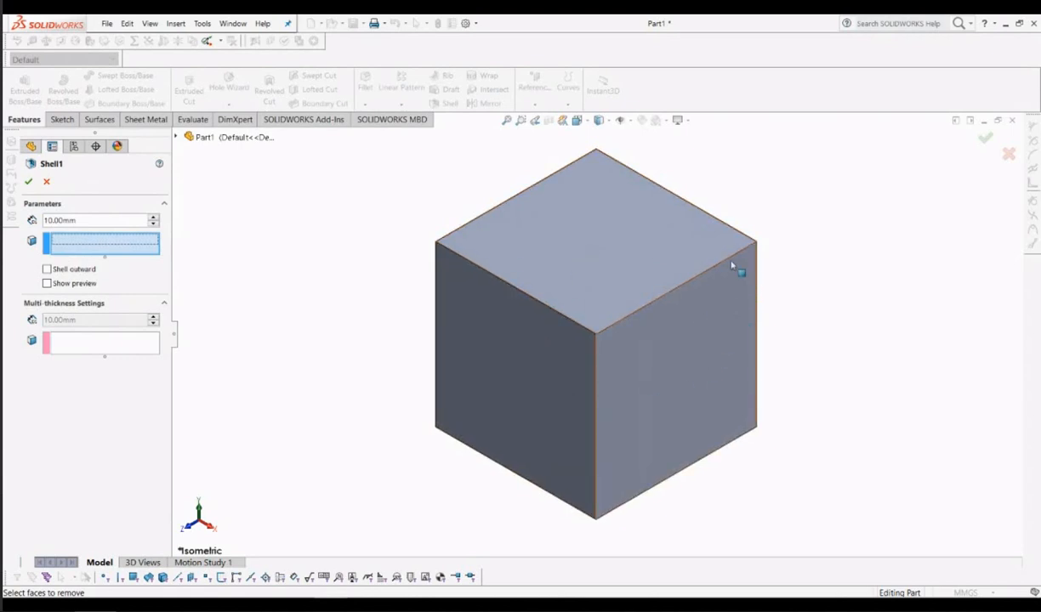
pyautogui.click(606, 240)
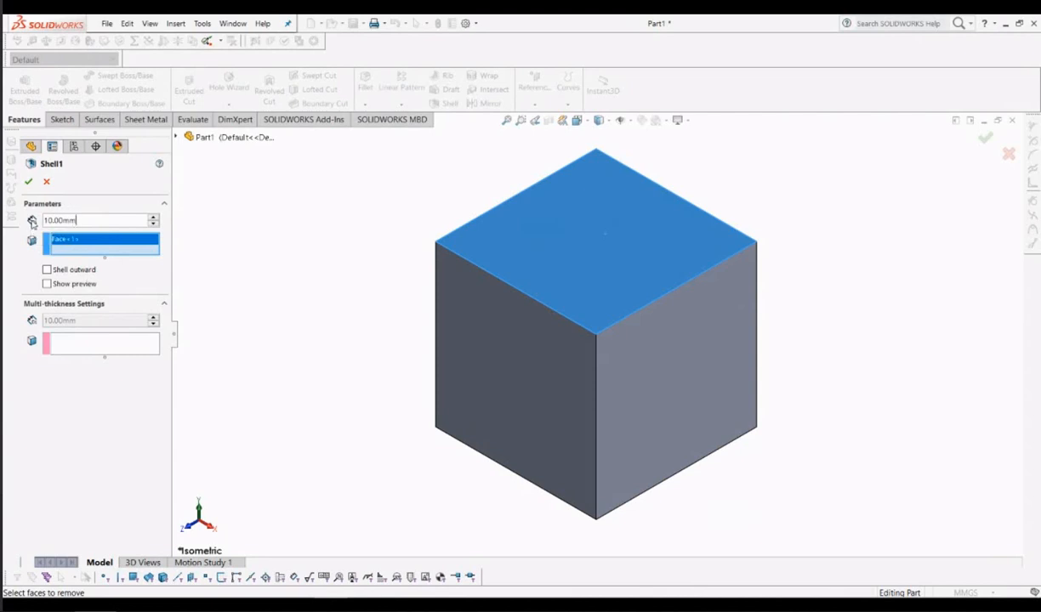
# Step: Set the shell wall thickness to 5 mm
pyautogui.press('BackSpace')
pyautogui.press('BackSpace')
pyautogui.press('BackSpace')
pyautogui.press('BackSpace')
pyautogui.press('BackSpace')
pyautogui.press('BackSpace')
pyautogui.press('BackSpace')
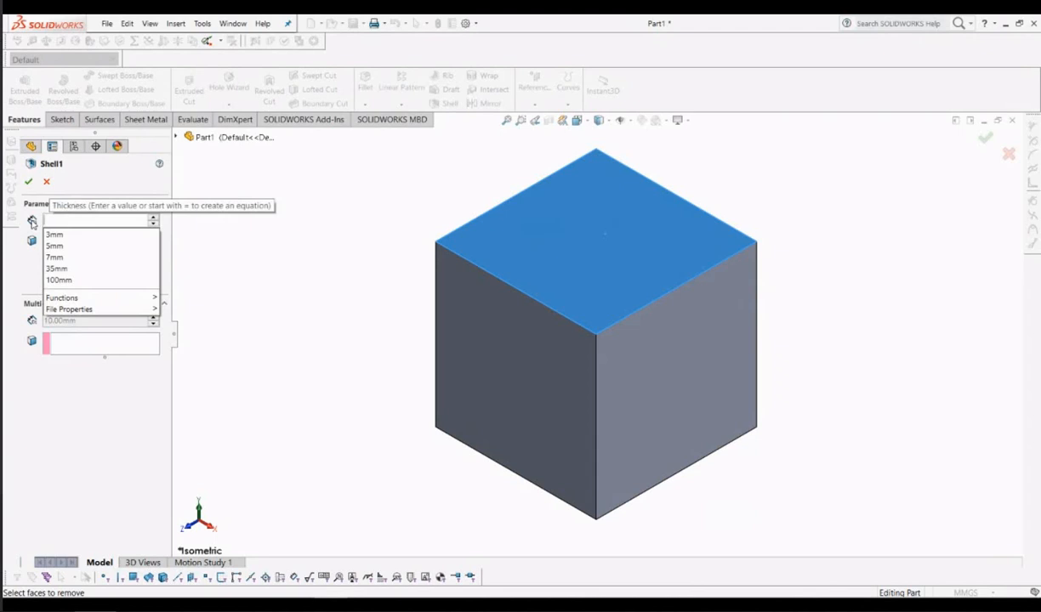
pyautogui.write('5')
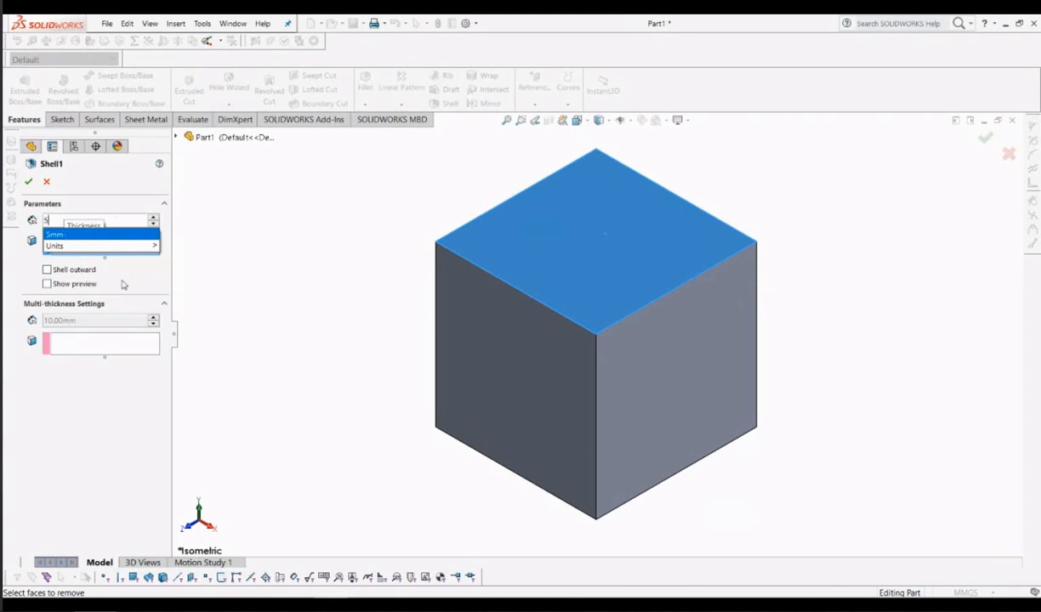
pyautogui.press('Return')
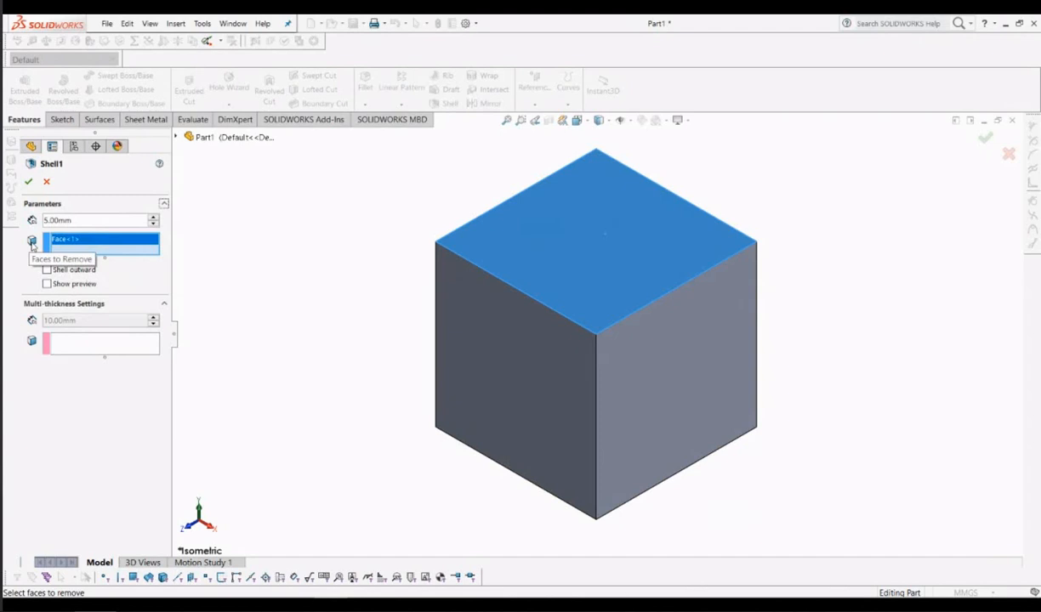
# Step: Turn on the shell preview and examine the hollowed cube's inner outline from different angles
pyautogui.click(47, 284)
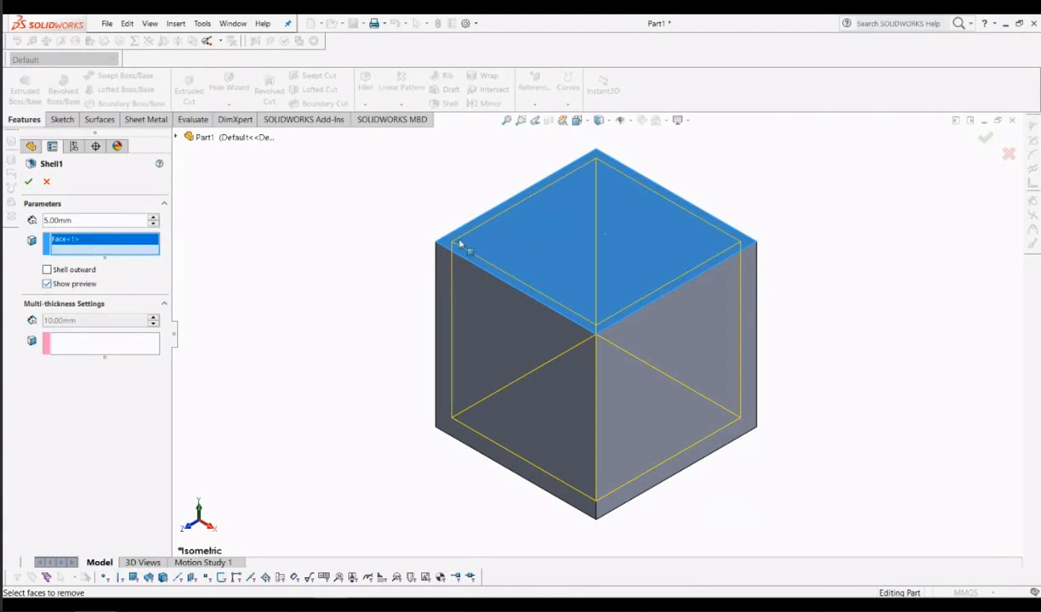
pyautogui.moveTo(321, 261); pyautogui.dragTo(310, 239, button='middle')
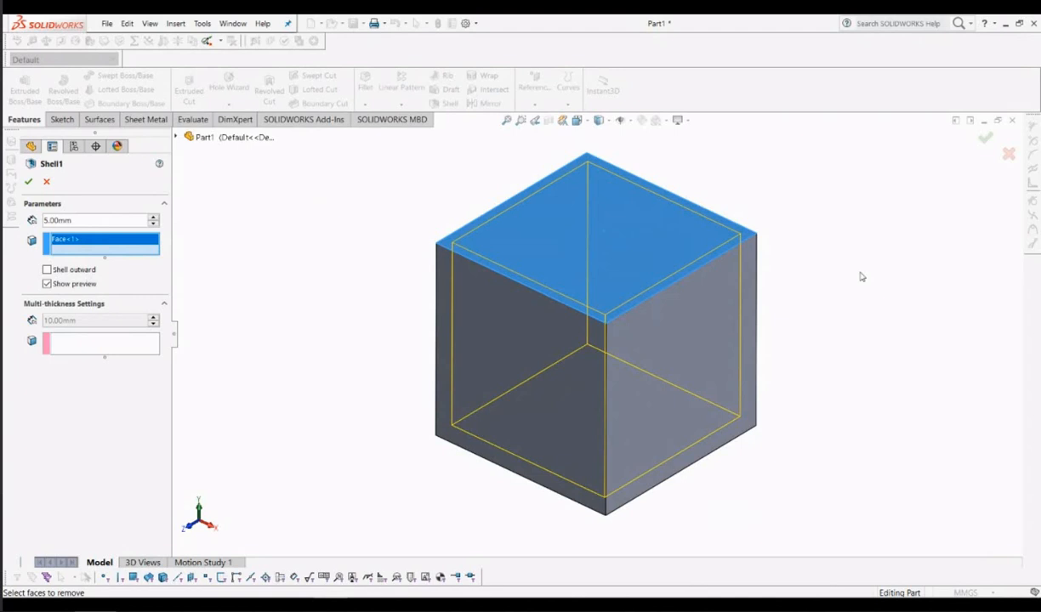
pyautogui.moveTo(862, 276); pyautogui.dragTo(841, 309, button='middle')
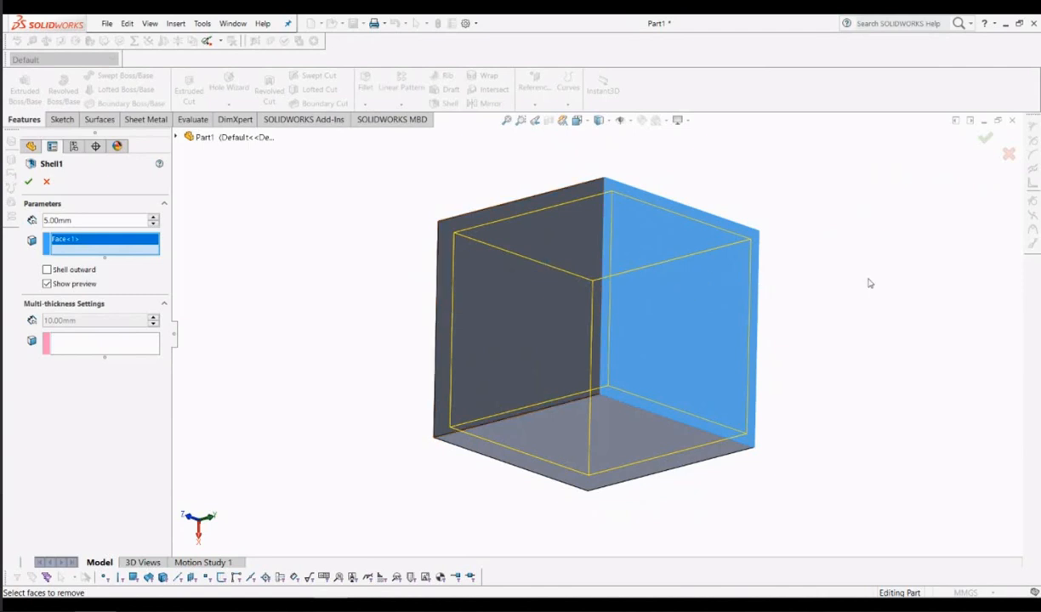
# Step: Return the cube to the Isometric orientation and apply the 5 mm shell with its top face removed
pyautogui.scroll(1, 870, 283)
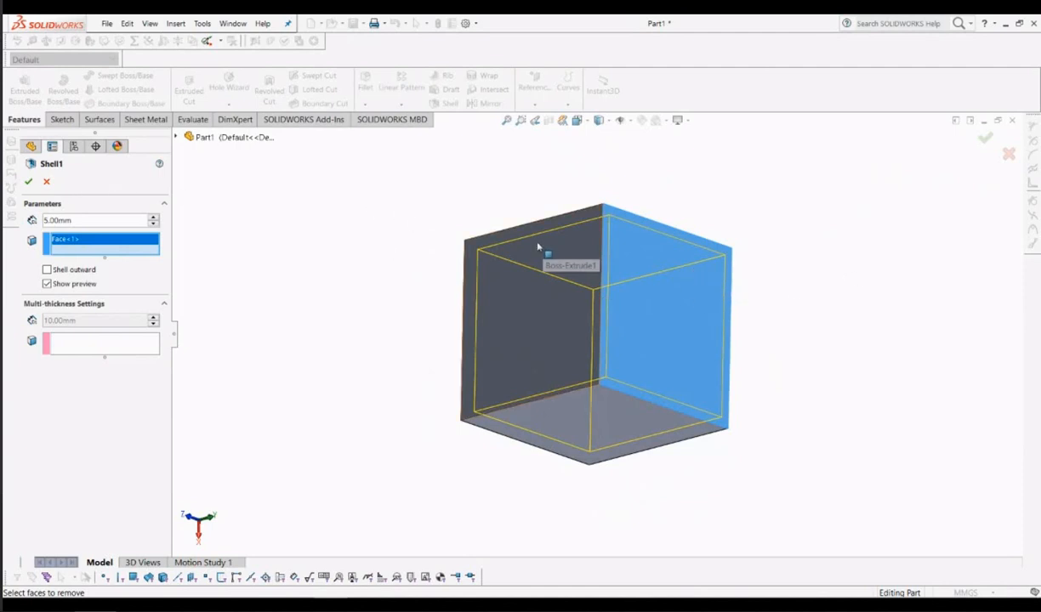
pyautogui.press('space')
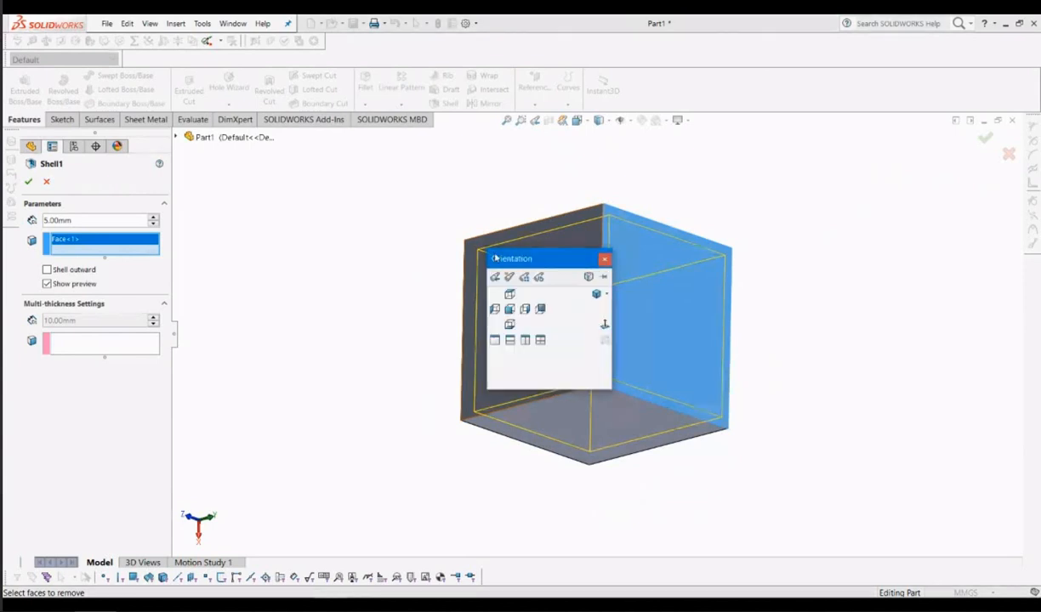
pyautogui.click(596, 293)
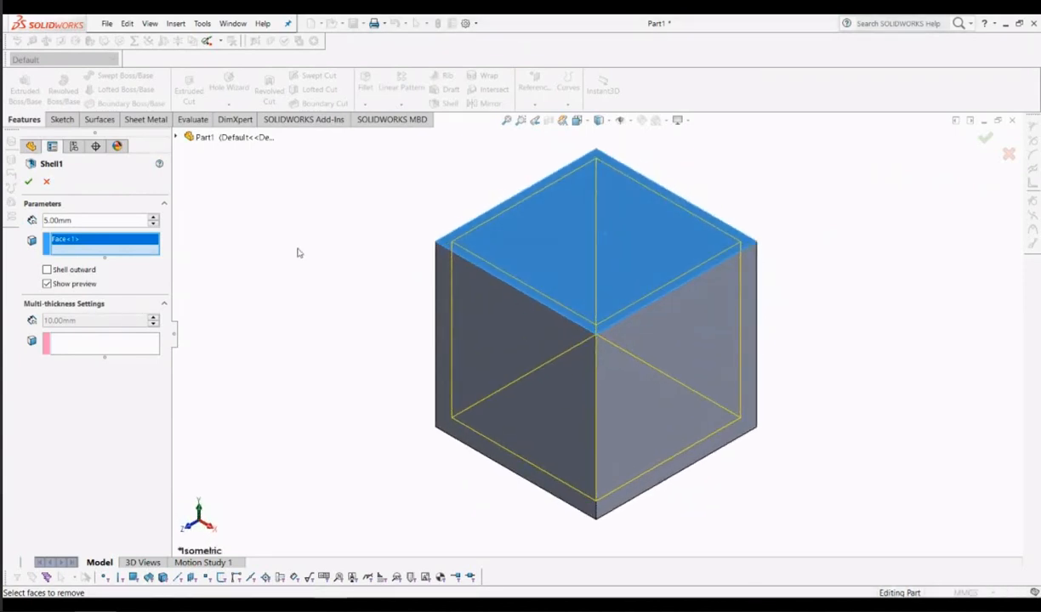
pyautogui.click(28, 181)
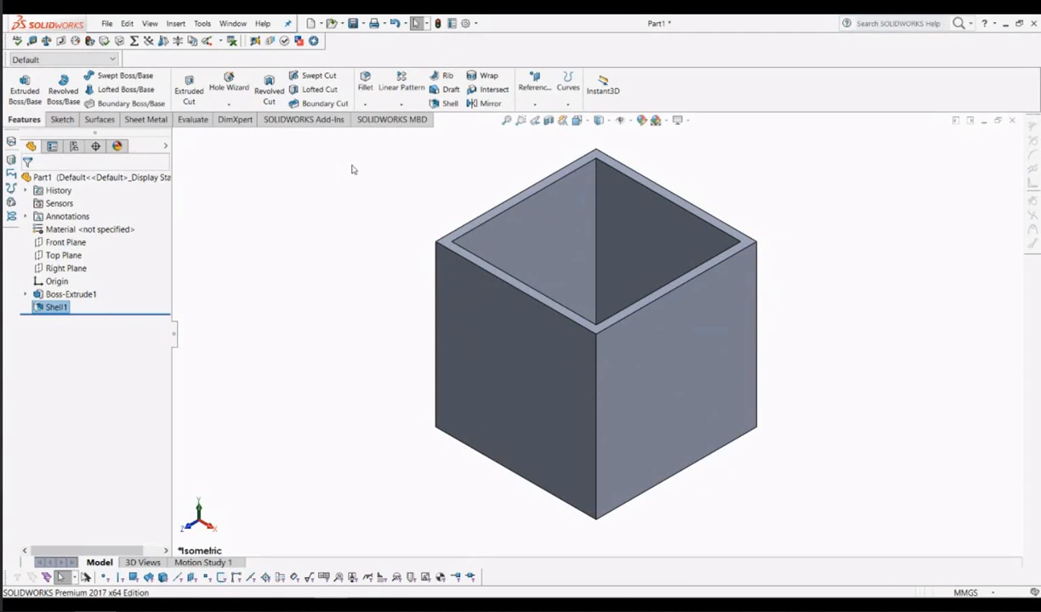
# Step: Examine the hollow box from a tilted angle and in the Isometric orientation, checking its interior and open top
pyautogui.moveTo(354, 169); pyautogui.dragTo(365, 197, button='middle')
pyautogui.press('space')
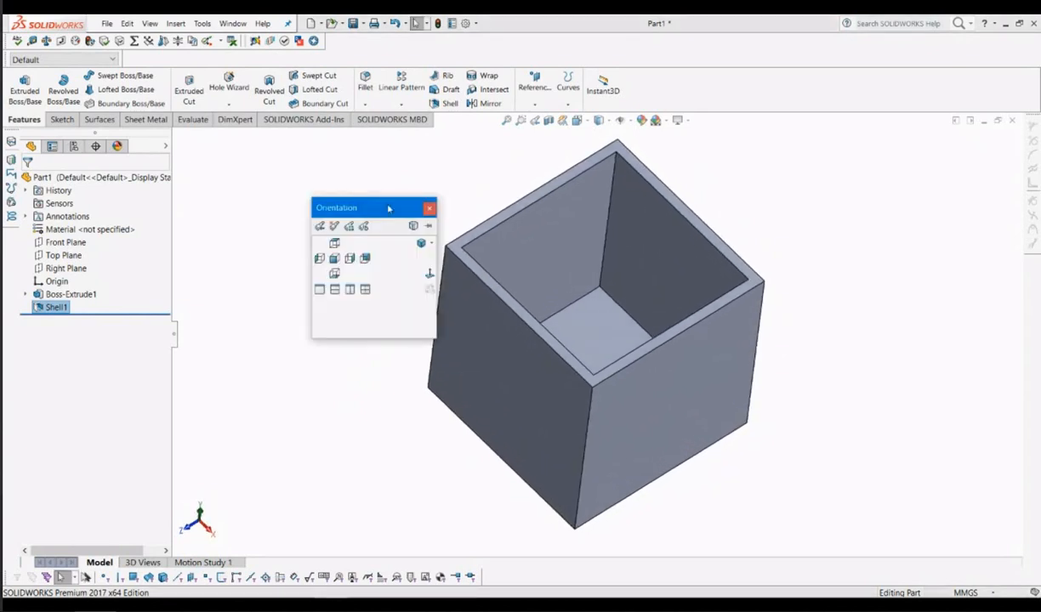
pyautogui.click(420, 243)
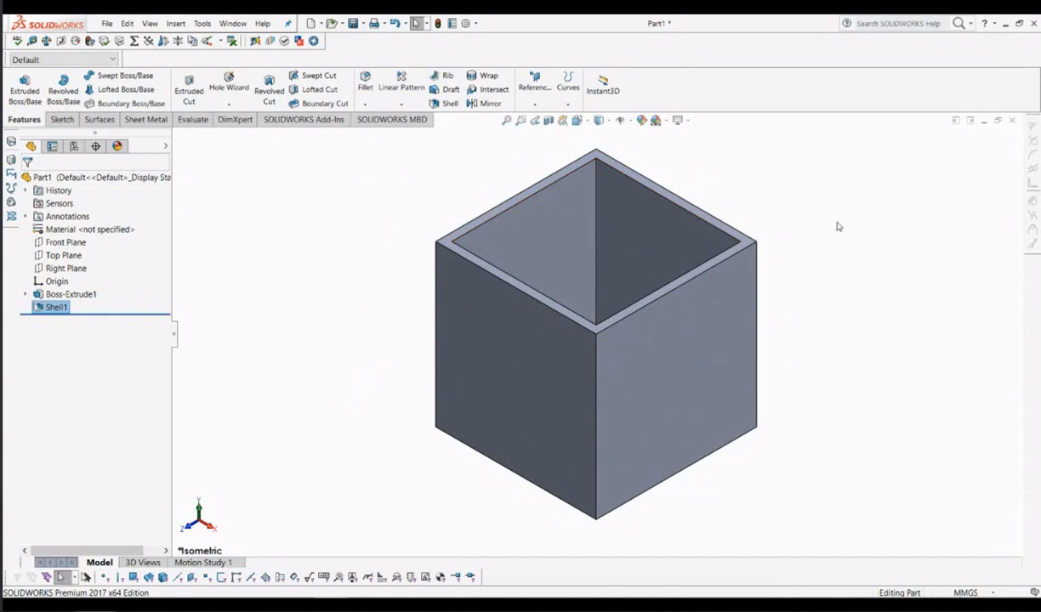
pyautogui.moveTo(841, 220)
pyautogui.mouseDown(button='middle')
pyautogui.moveTo(848, 191)
pyautogui.moveTo(844, 213)
pyautogui.mouseUp(button='middle')
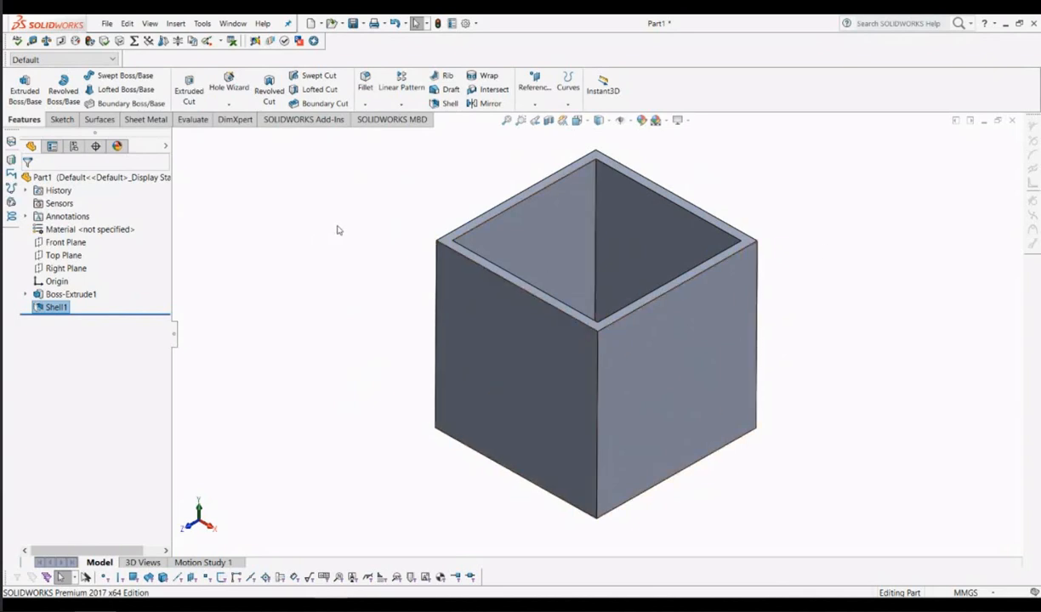
pyautogui.press('f')
pyautogui.scroll(-1, 338, 230)
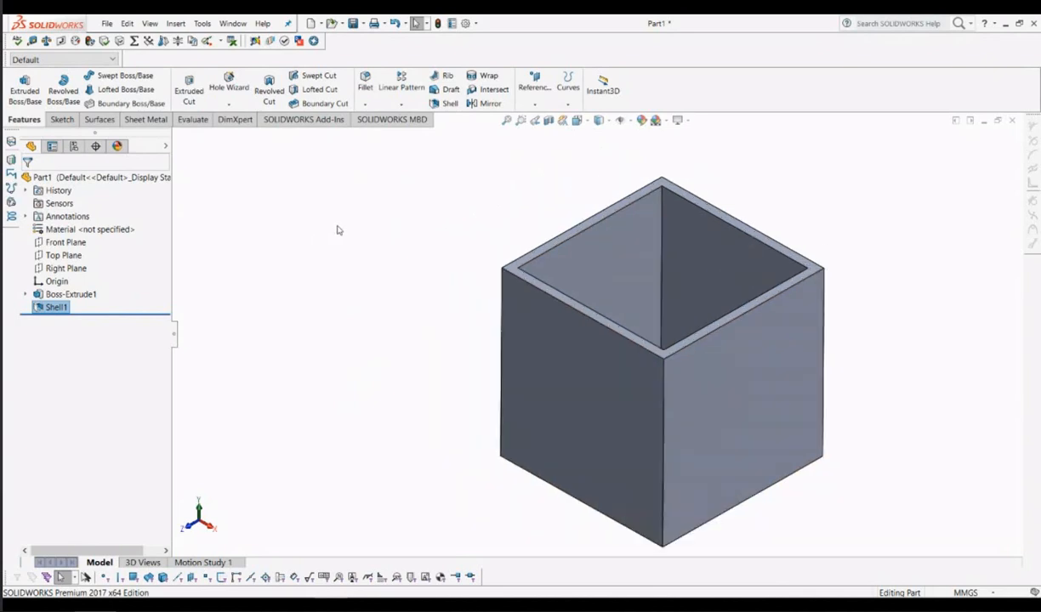
pyautogui.scroll(1, 837, 294)
pyautogui.scroll(-1, 830, 341)
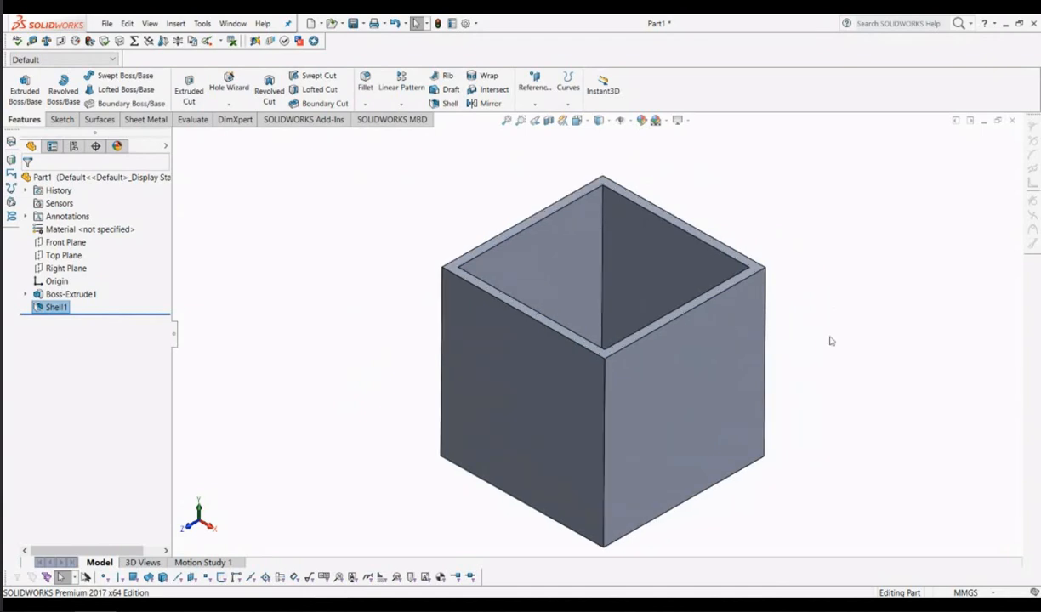
pyautogui.scroll(1, 831, 341)
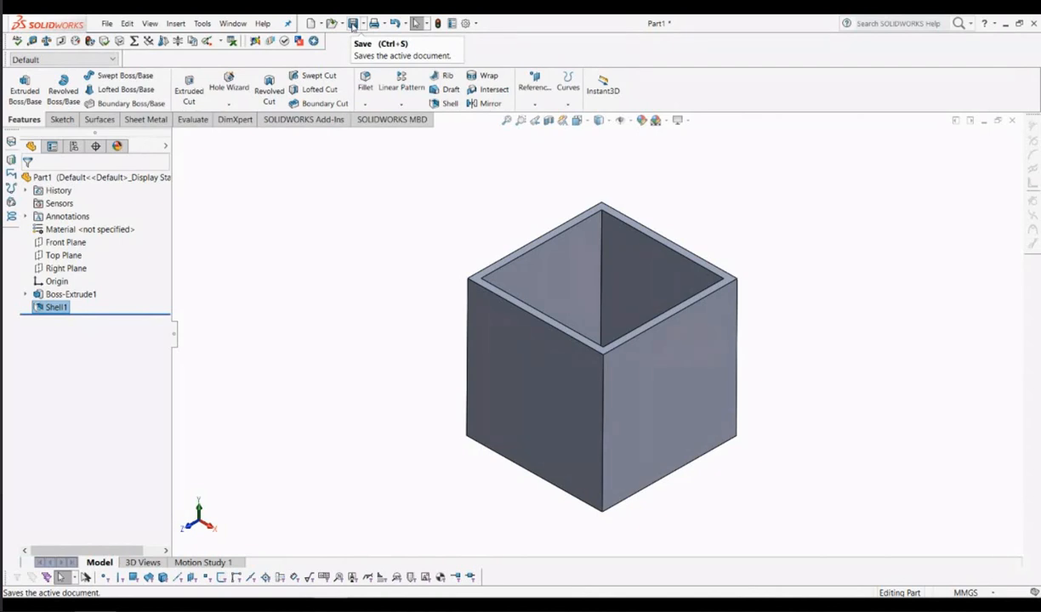
# Step: Start saving the part and create a folder named "new model" inside Documents > jazari
pyautogui.click(352, 26)
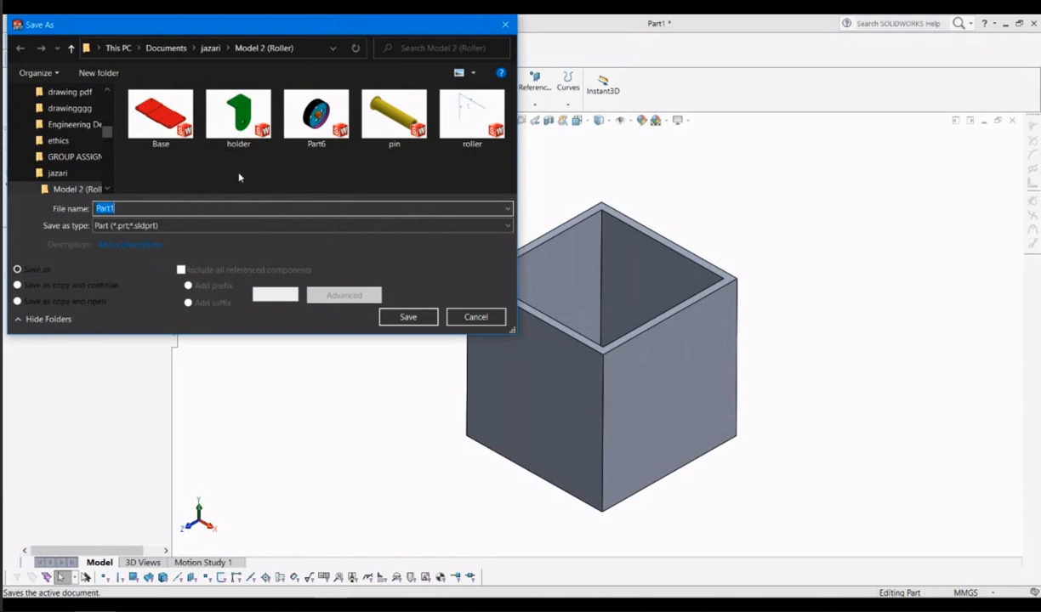
pyautogui.click(211, 48)
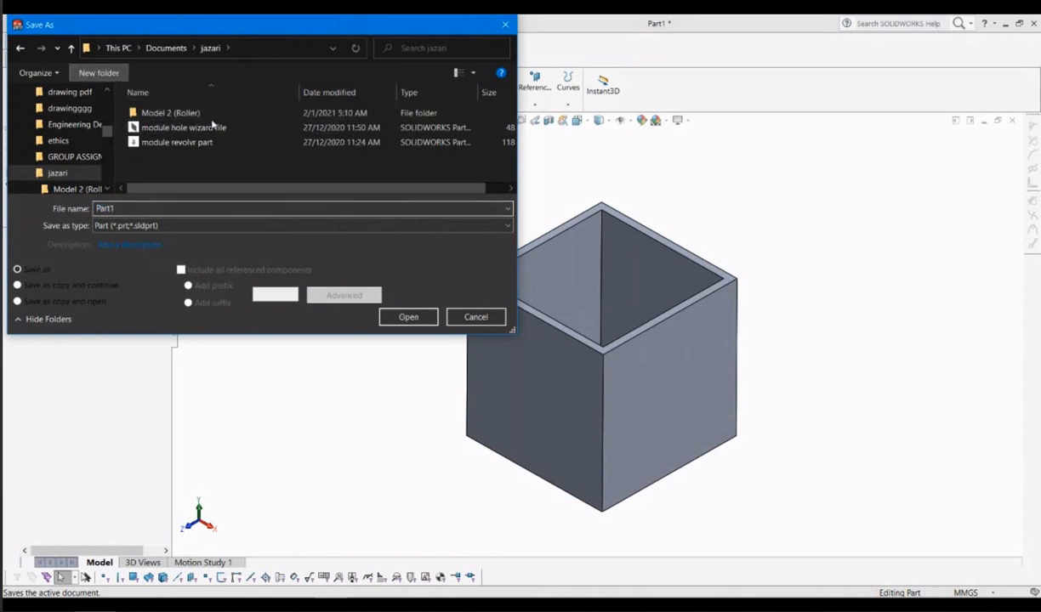
pyautogui.click(97, 72)
pyautogui.press('BackSpace')
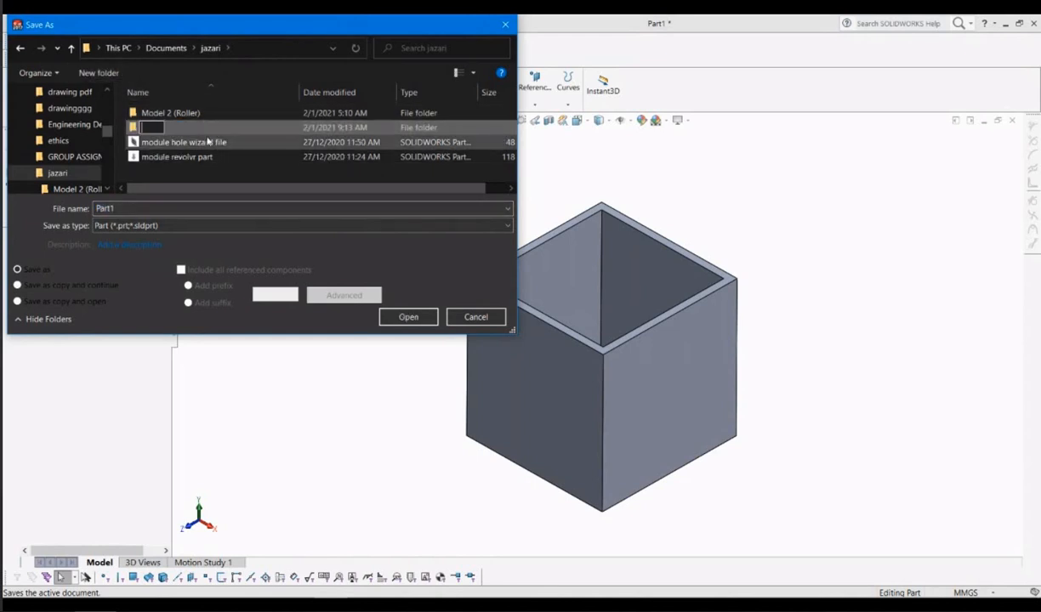
pyautogui.write('new mo')
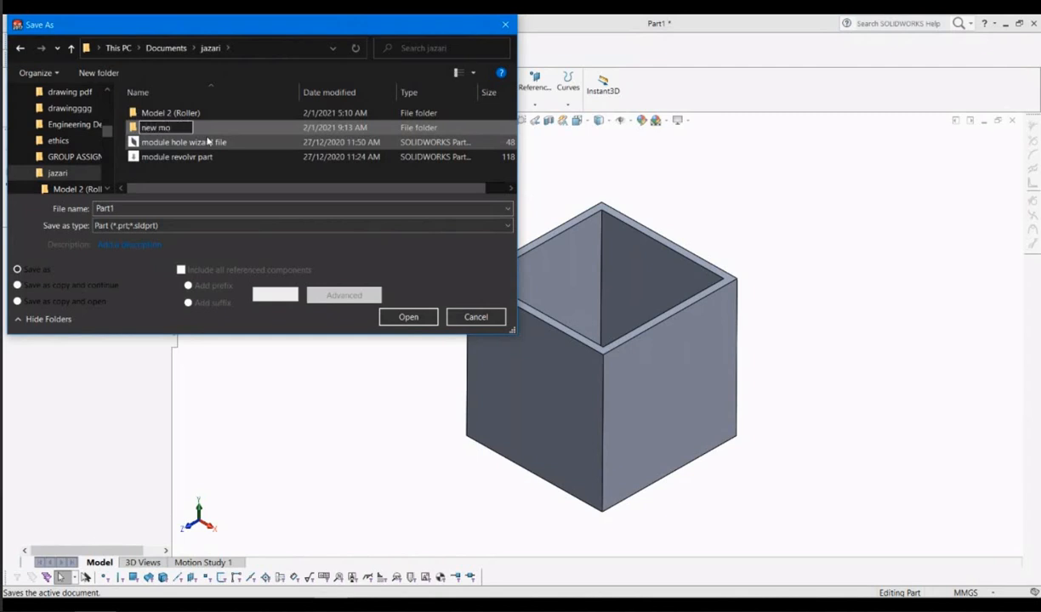
pyautogui.write('del')
pyautogui.press('Return')
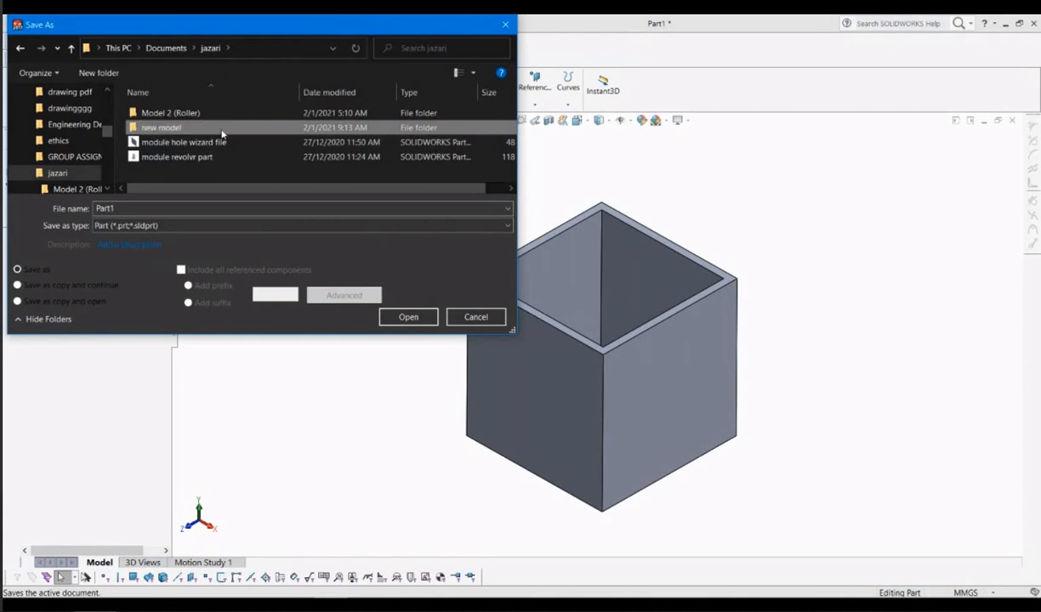
# Step: Save the part as "box" in the "new model" folder
pyautogui.doubleClick(245, 129)
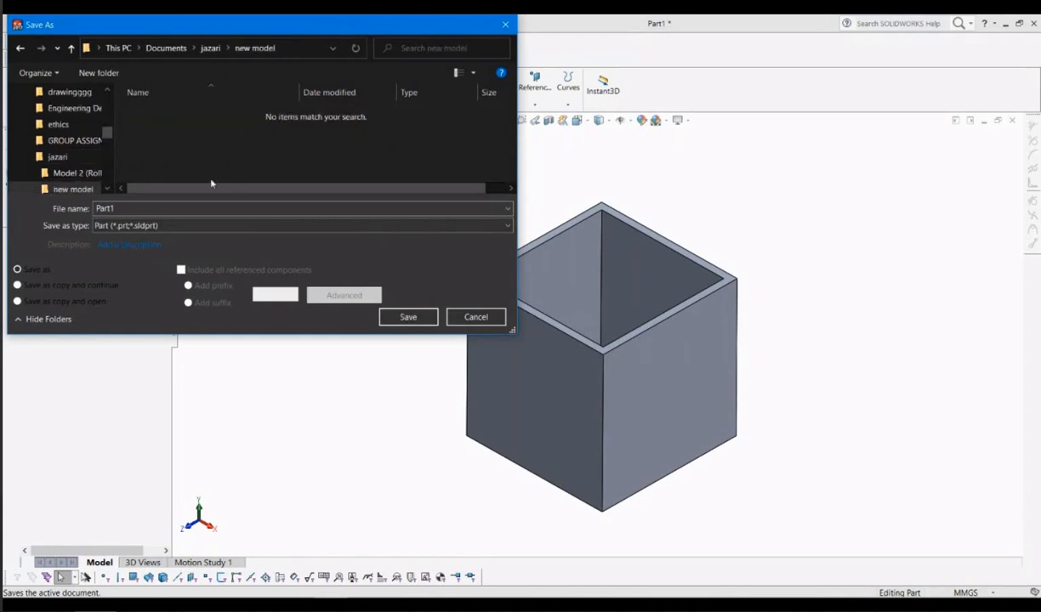
pyautogui.doubleClick(207, 208)
pyautogui.press('BackSpace')
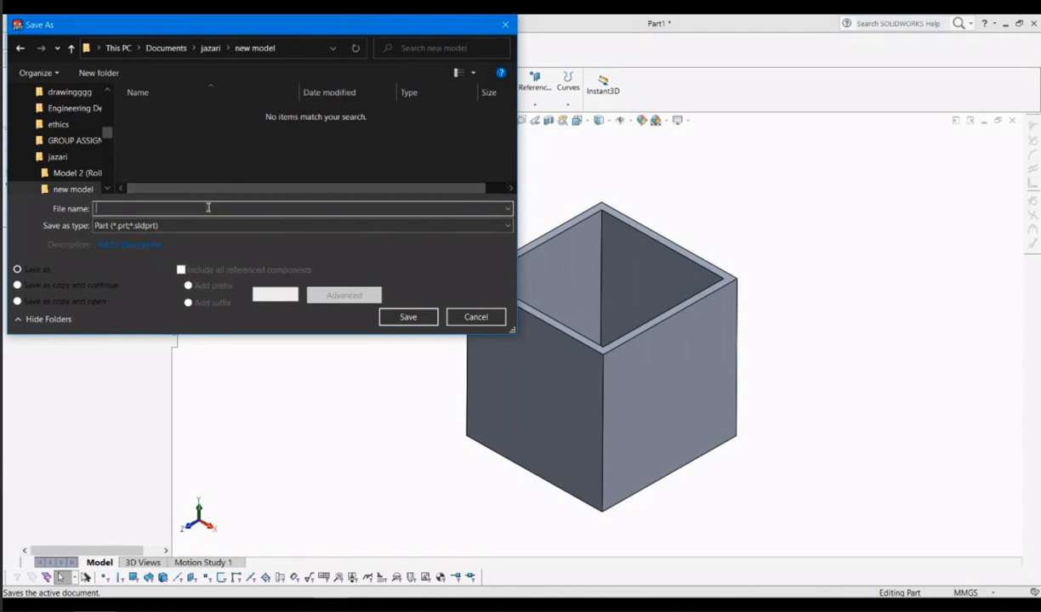
pyautogui.write('box')
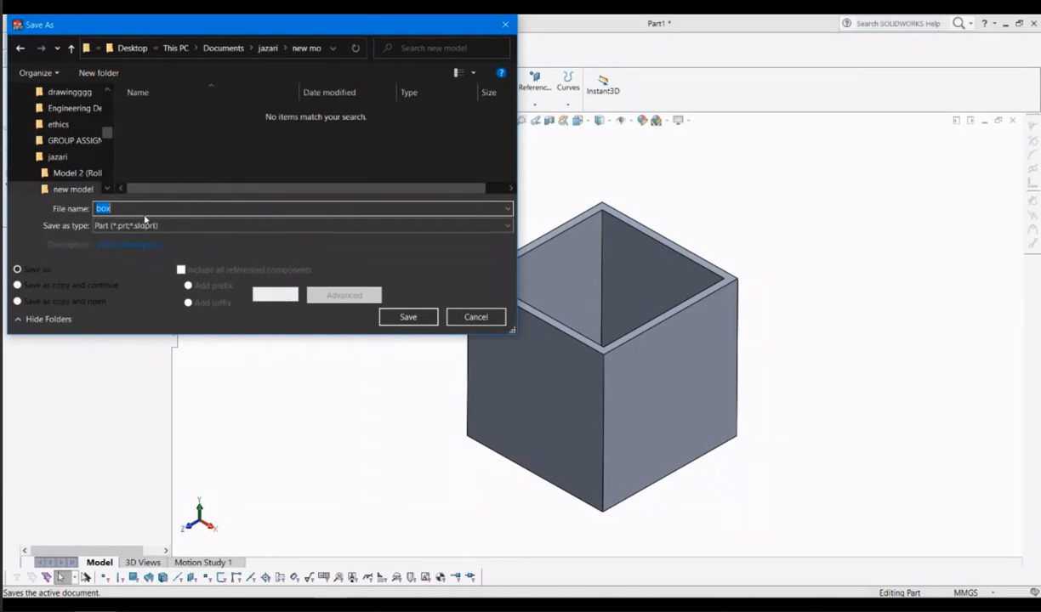
pyautogui.click(408, 318)
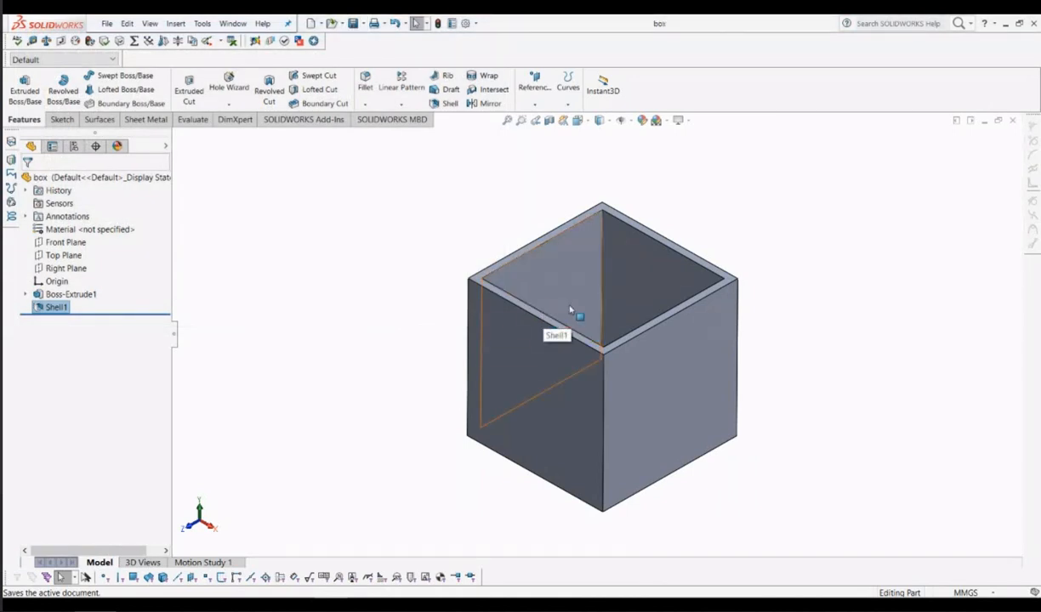
# Step: Create a new Part document
pyautogui.scroll(1, 570, 311)
pyautogui.scroll(-1, 570, 312)
pyautogui.scroll(1, 815, 334)
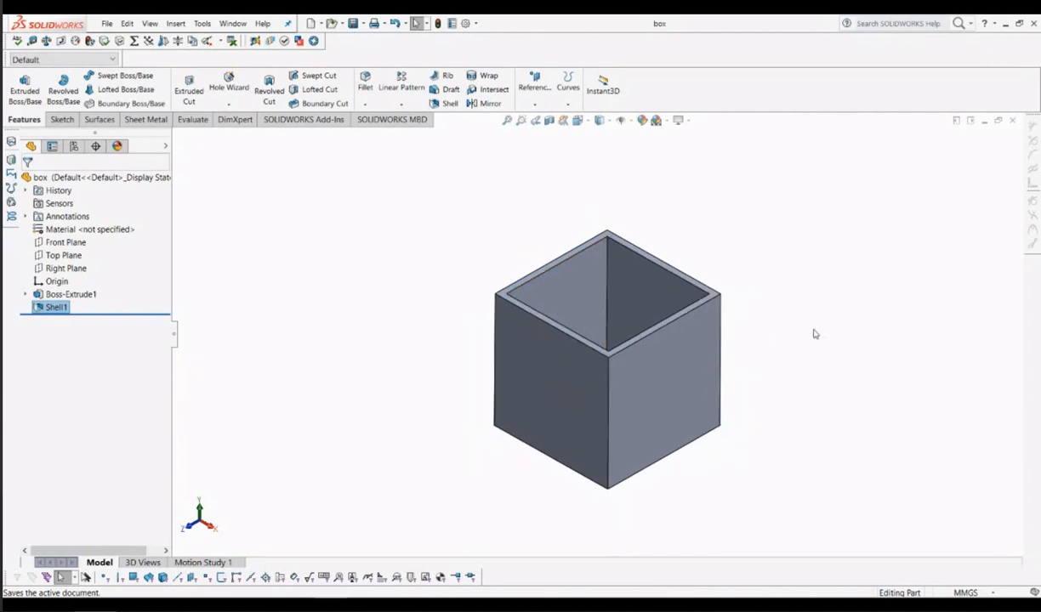
pyautogui.scroll(-1, 742, 392)
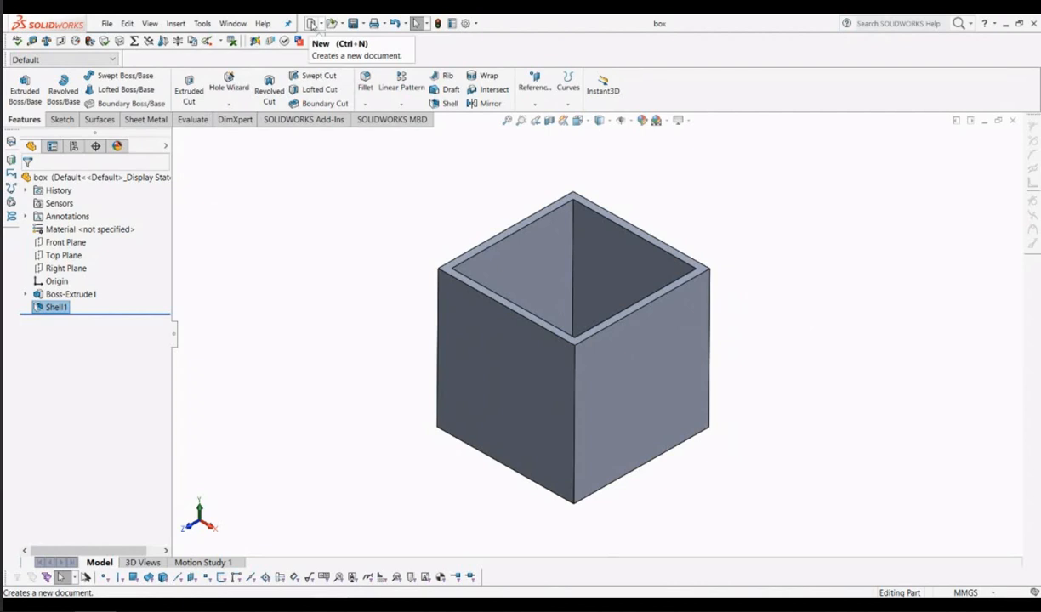
pyautogui.click(312, 24)
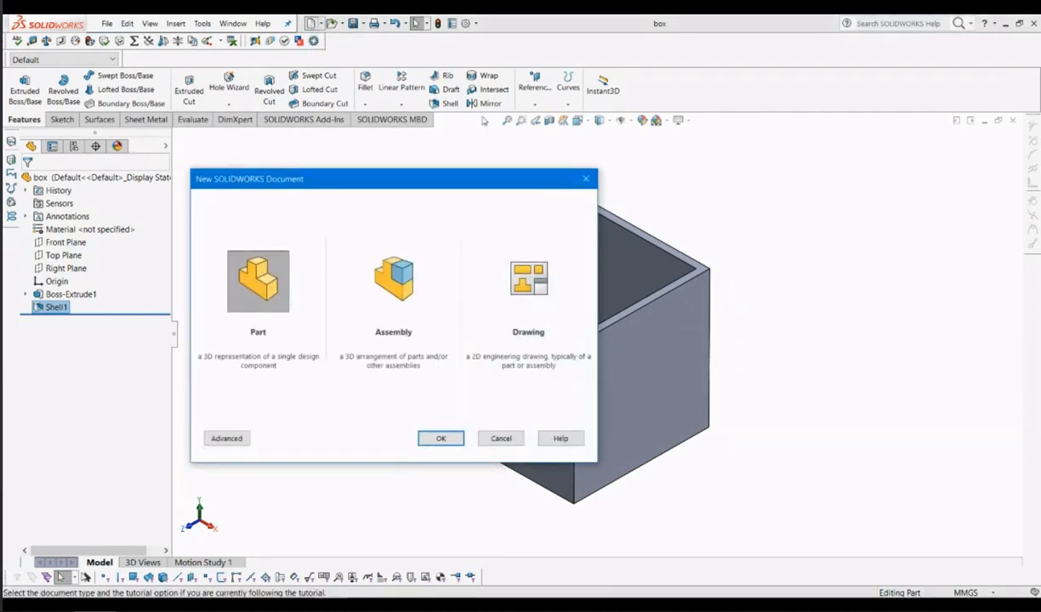
pyautogui.click(587, 180)
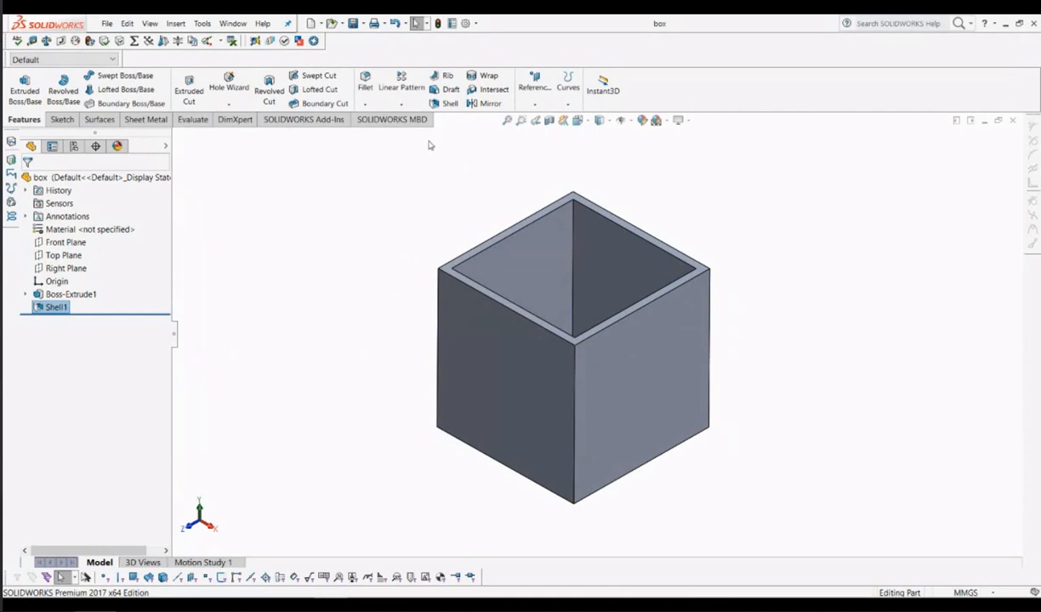
pyautogui.hotkey('ctrl', 'n')
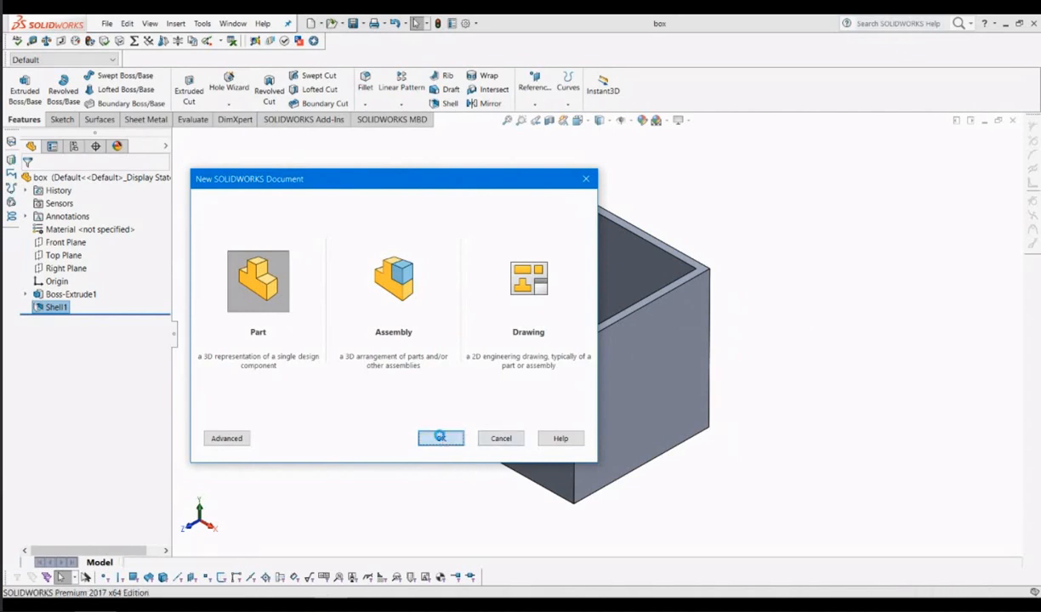
pyautogui.click(441, 439)
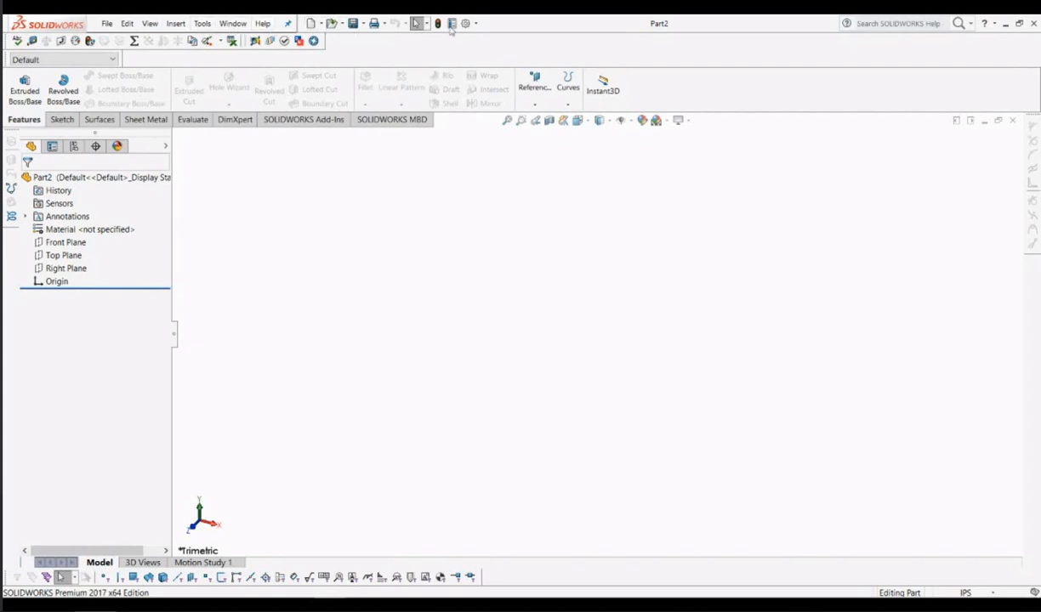
# Step: Unpin the main menu bar so it collapses, look through its commands, and pin it back in place
pyautogui.click(287, 25)
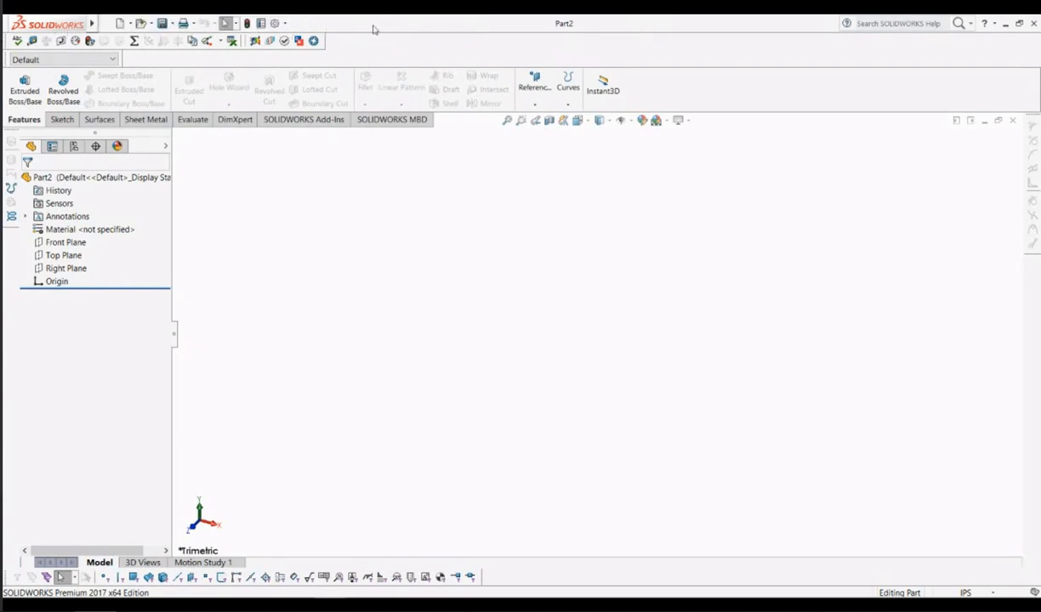
pyautogui.moveTo(5, 19)
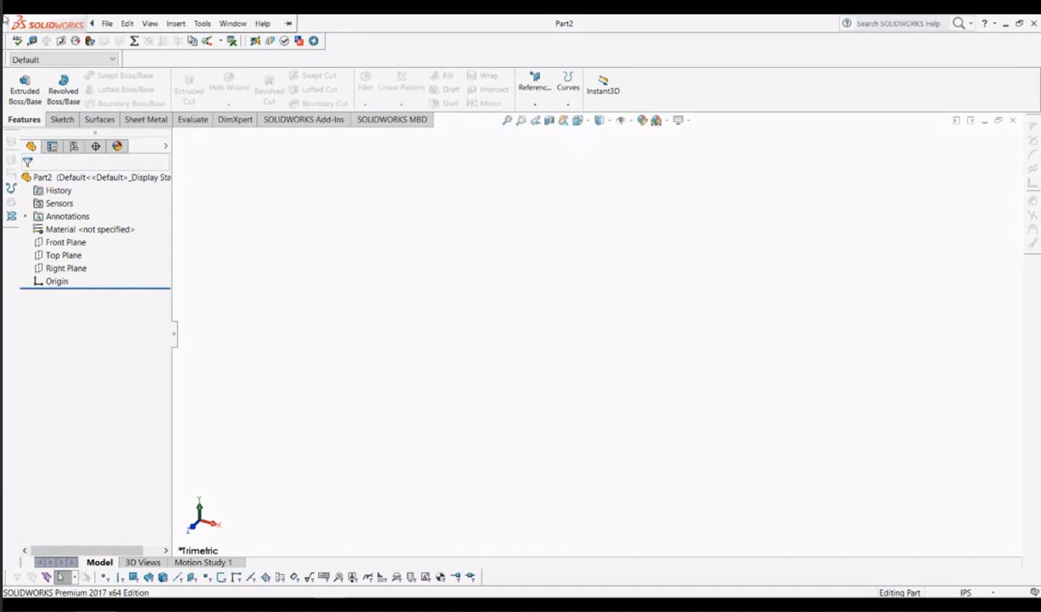
pyautogui.click(201, 23)
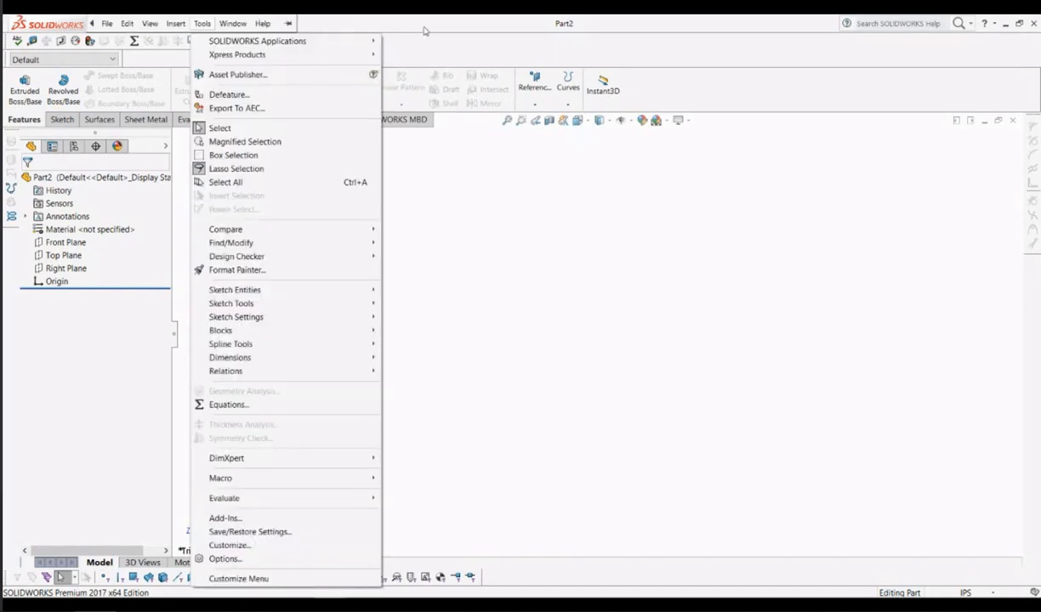
pyautogui.click(426, 31)
pyautogui.click(104, 22)
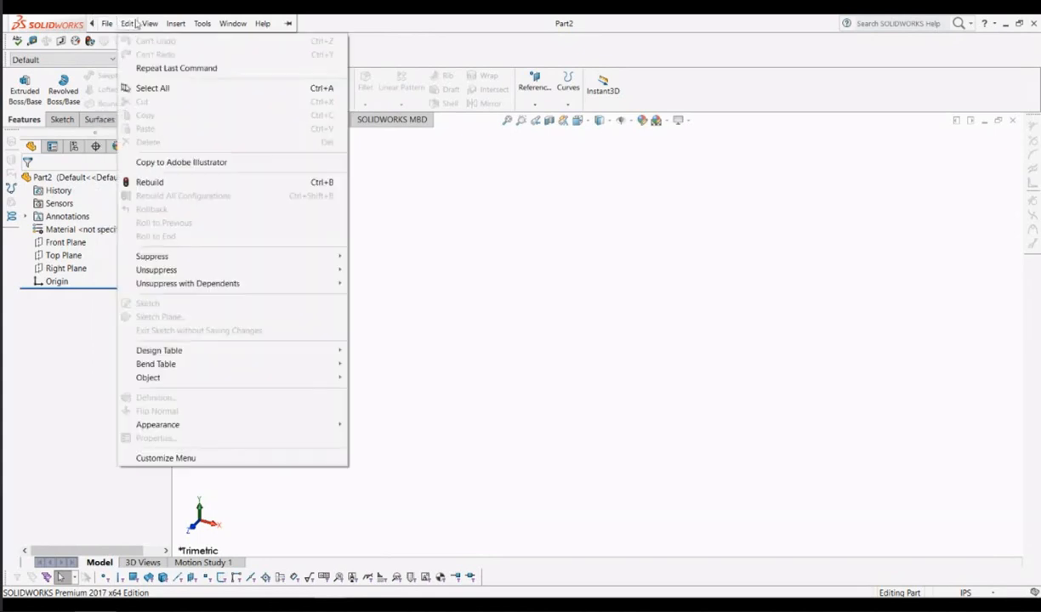
pyautogui.moveTo(241, 25)
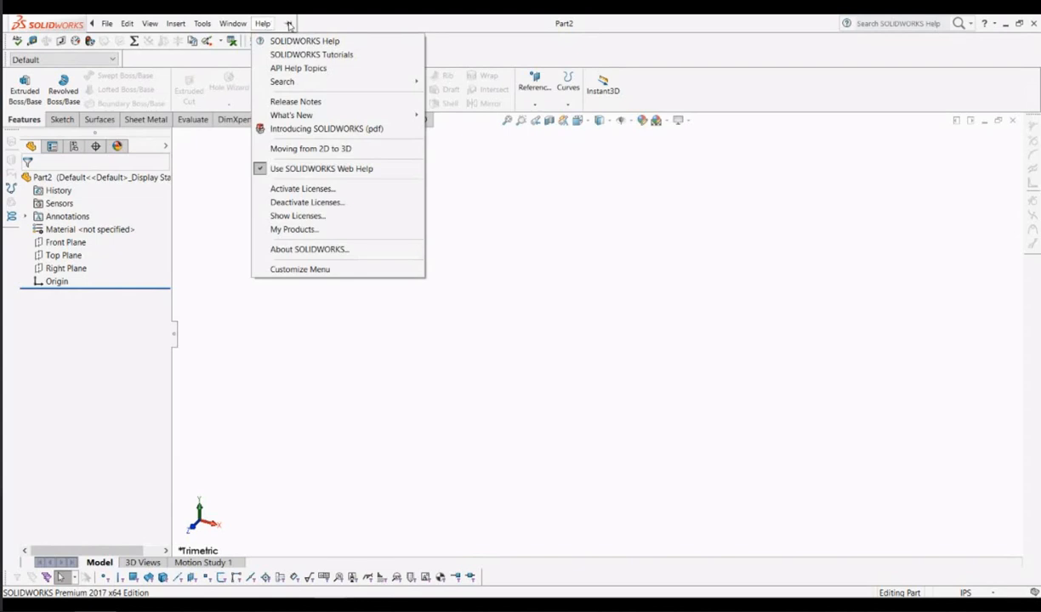
pyautogui.click(289, 26)
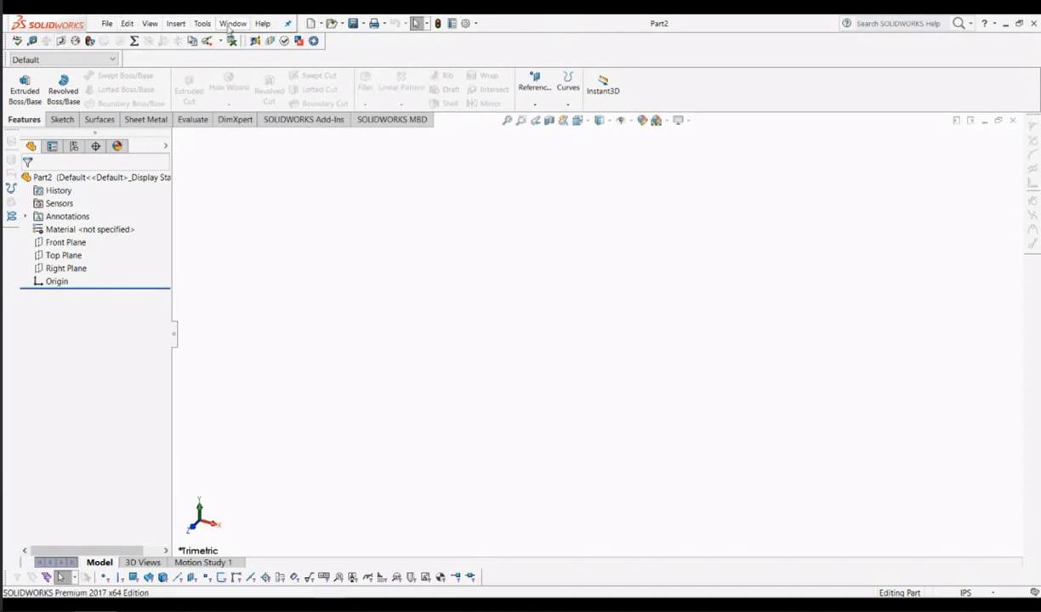
# Step: Switch from the new part to the open "box" document
pyautogui.click(229, 24)
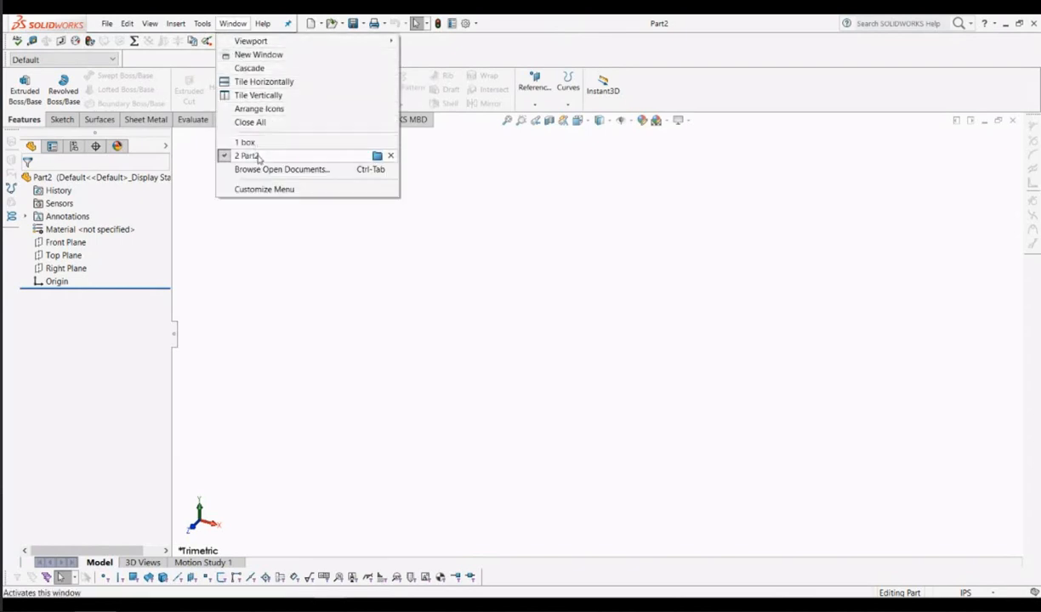
pyautogui.moveTo(261, 151)
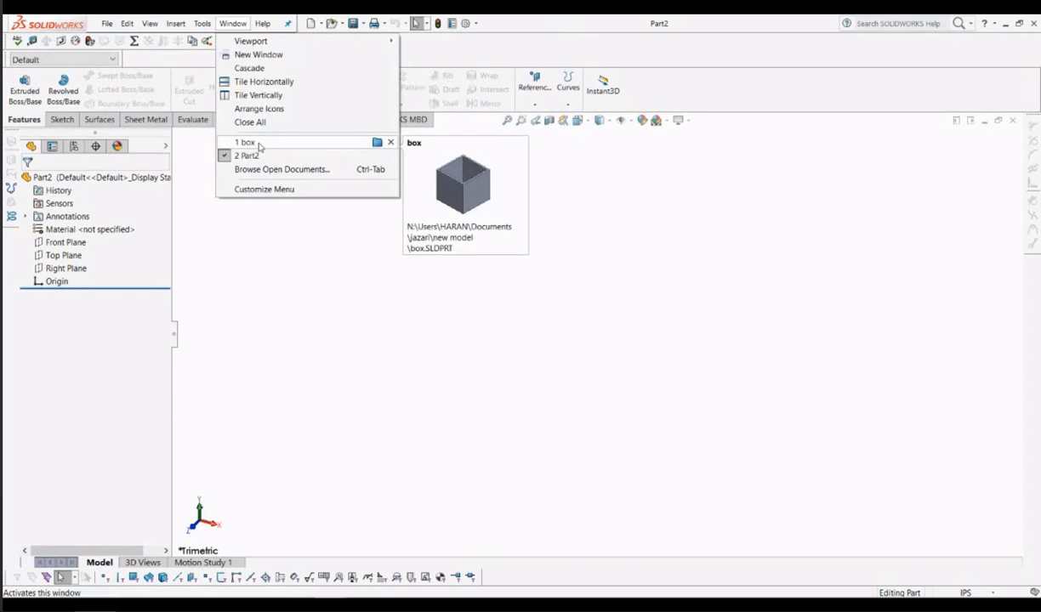
pyautogui.click(245, 142)
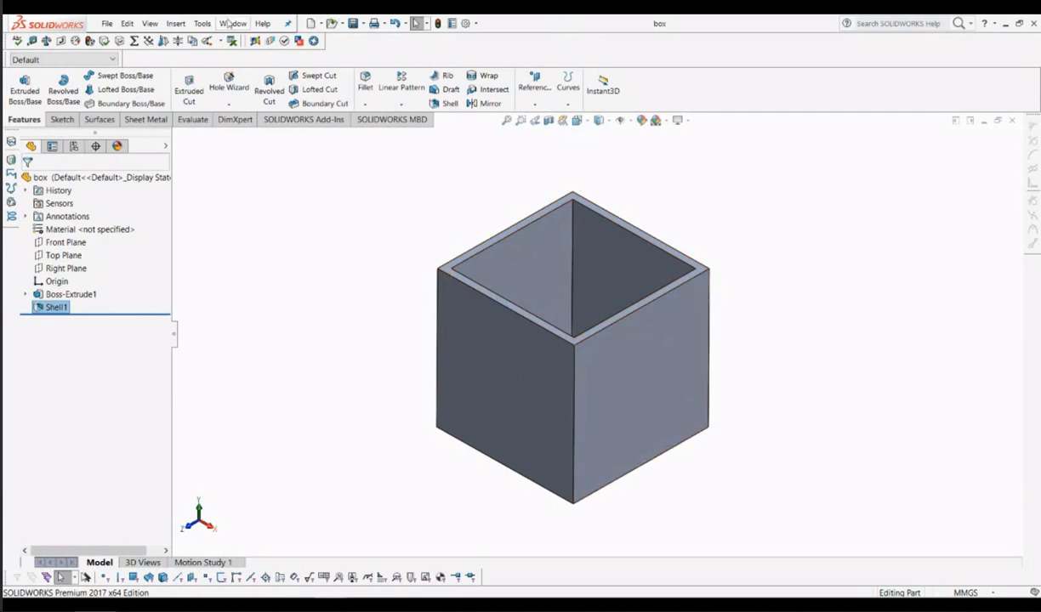
# Step: Switch from "box" to the blank Part2 document and set its units to MMGS (millimeter, gram, second)
pyautogui.click(222, 24)
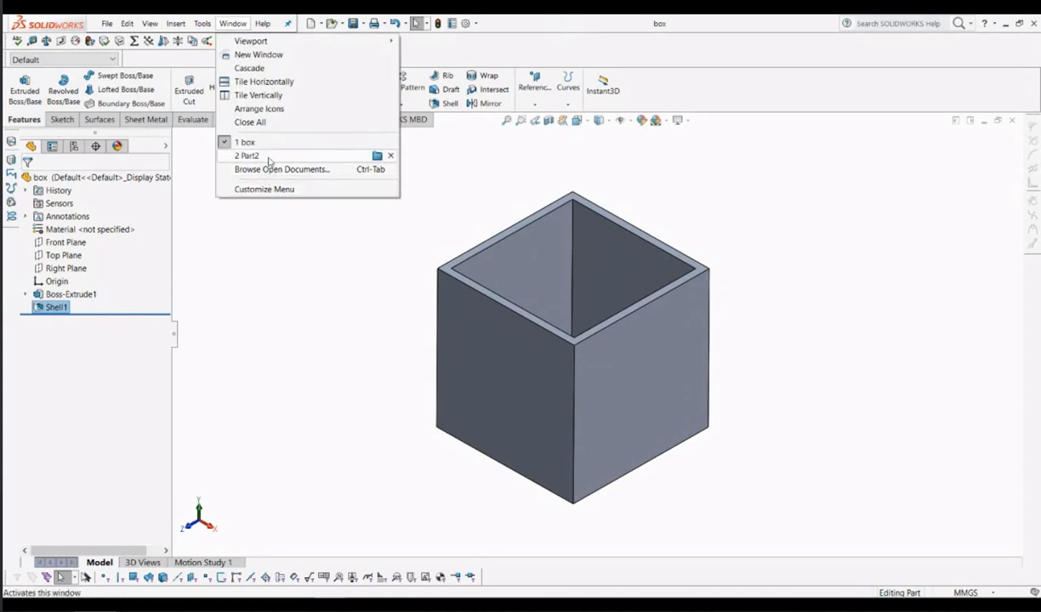
pyautogui.click(269, 159)
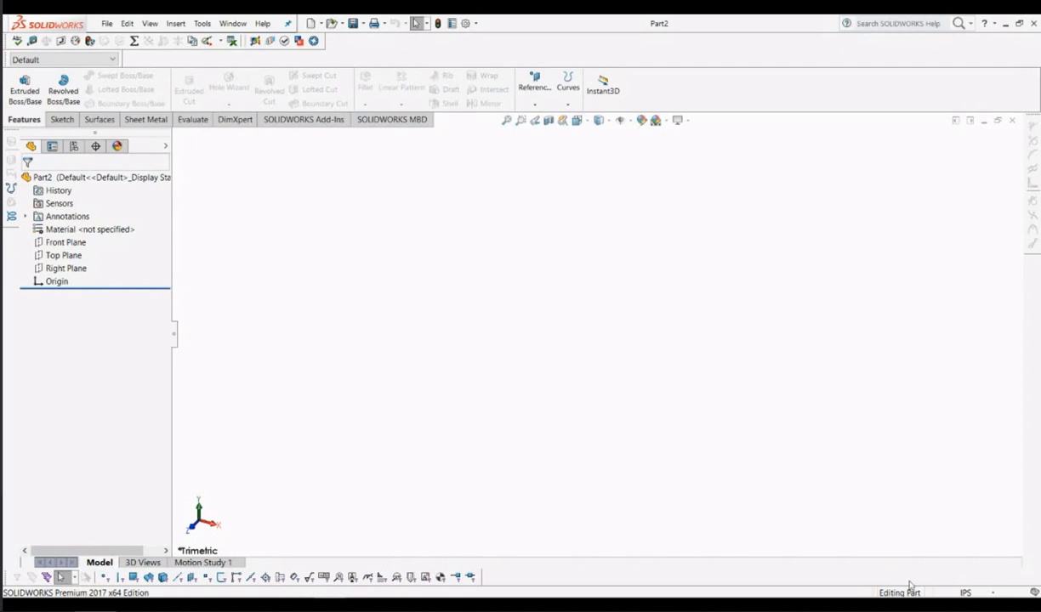
pyautogui.moveTo(966, 593)
pyautogui.click(967, 592)
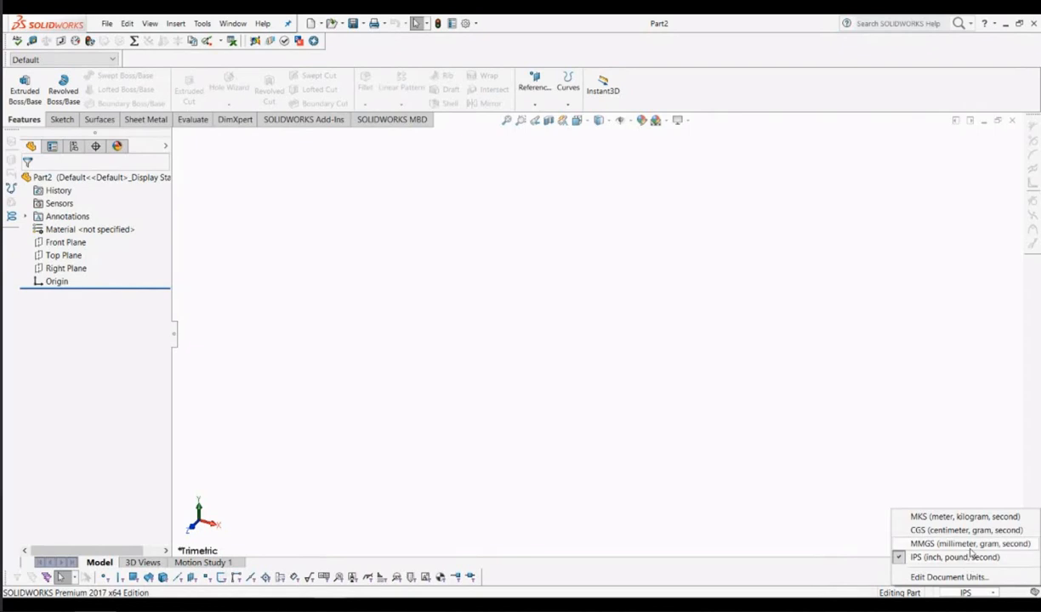
pyautogui.click(971, 546)
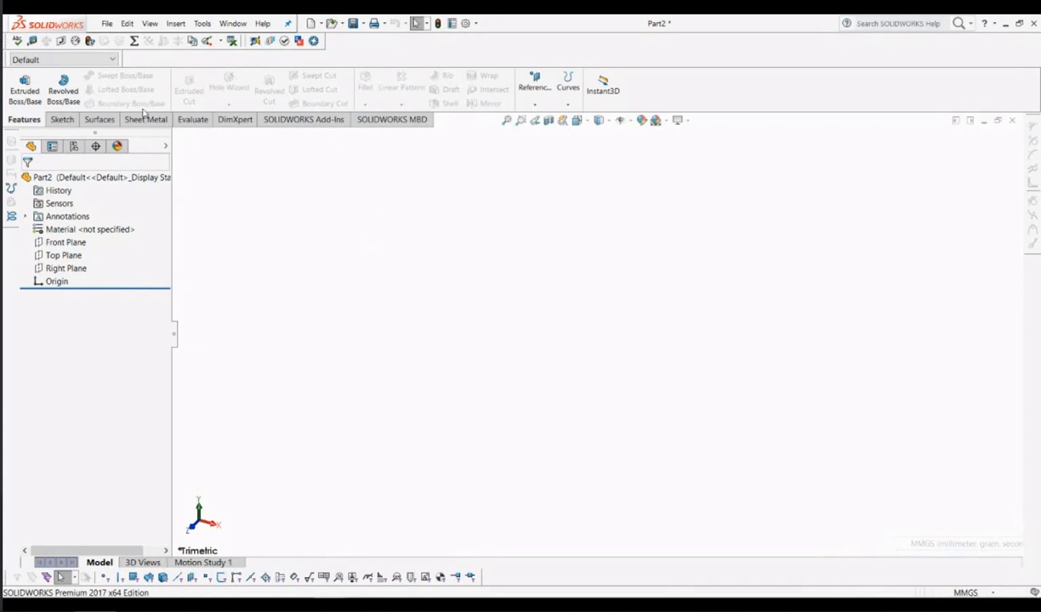
# Step: Create another new Part document
pyautogui.click(62, 120)
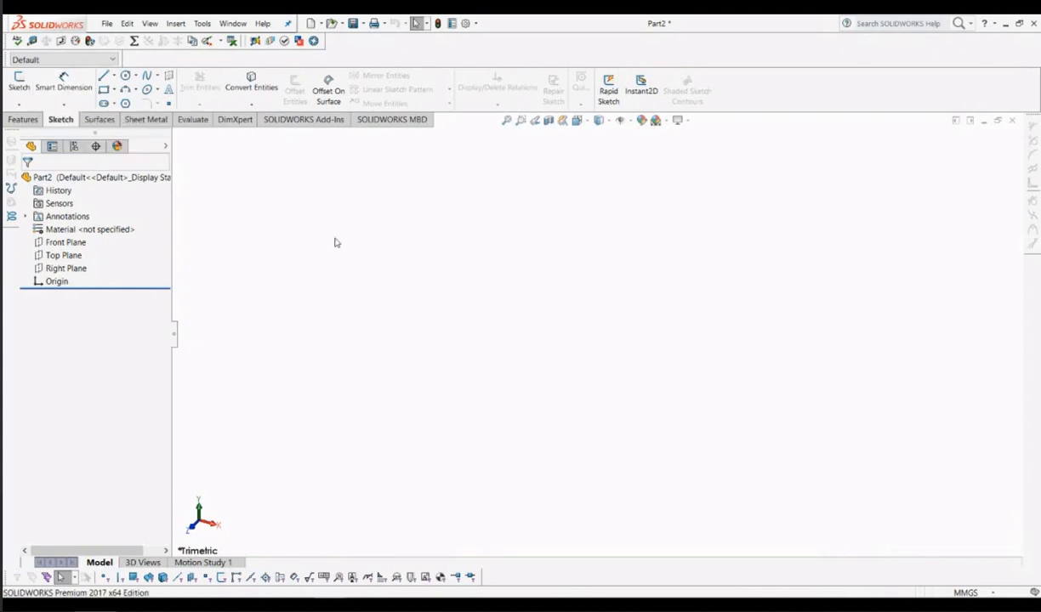
pyautogui.click(28, 120)
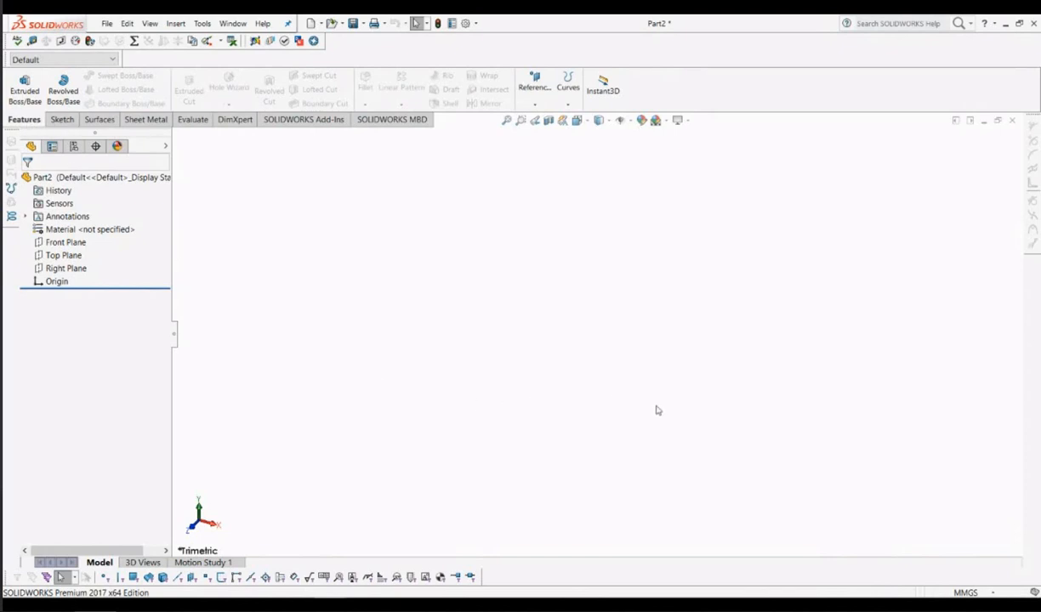
pyautogui.click(310, 23)
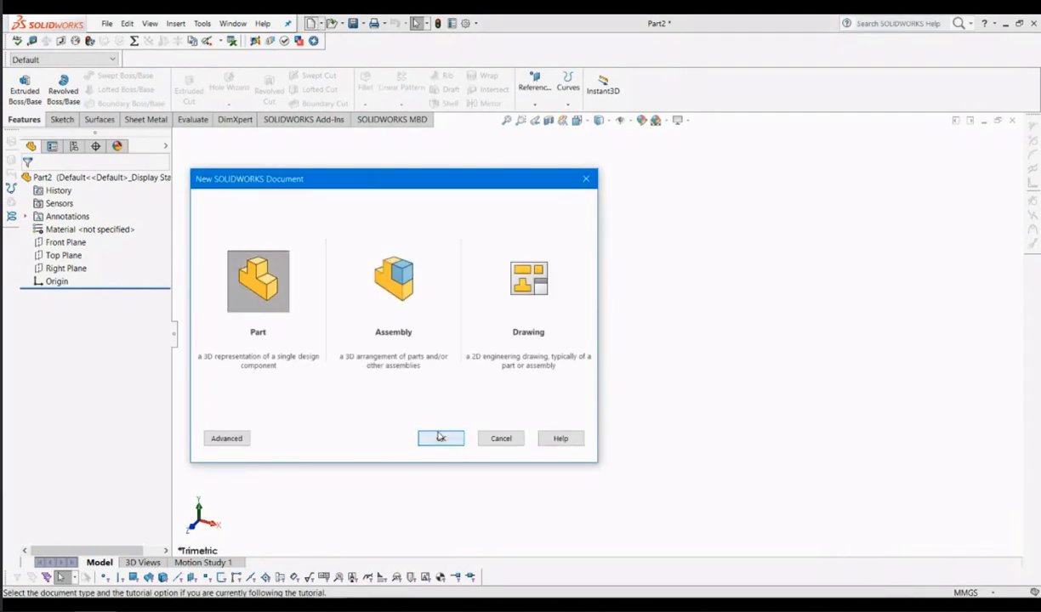
pyautogui.click(585, 178)
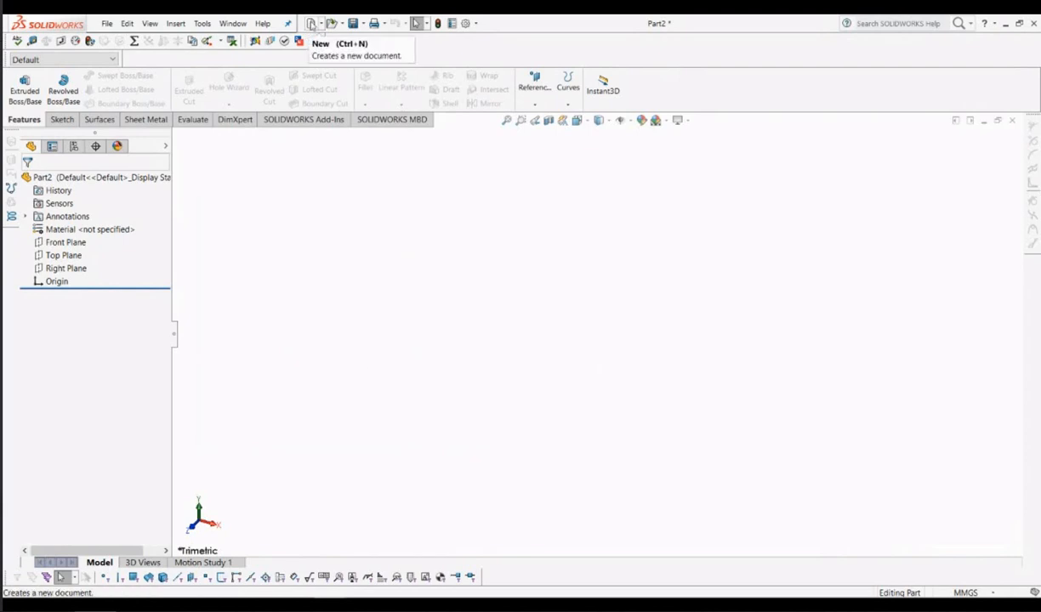
pyautogui.click(308, 23)
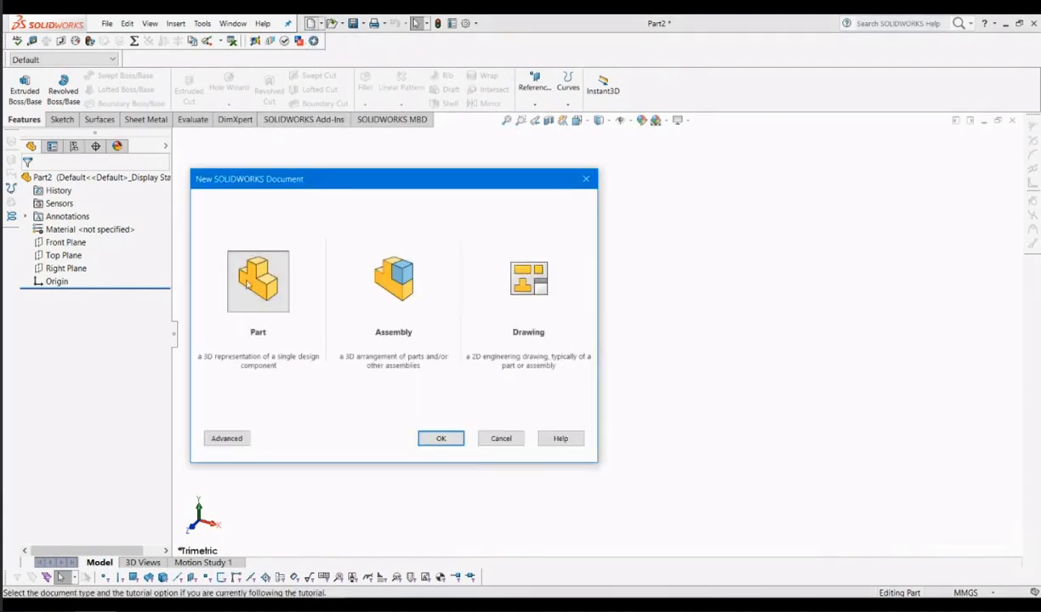
pyautogui.click(440, 439)
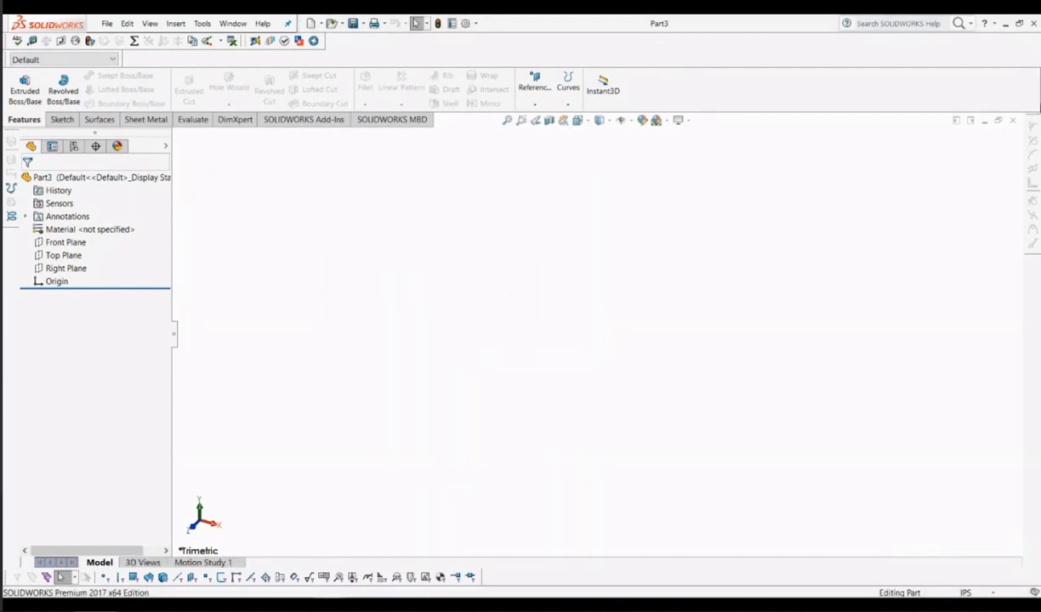
# Step: Close both blank part documents without saving, leaving only the "box" part open
pyautogui.click(1013, 120)
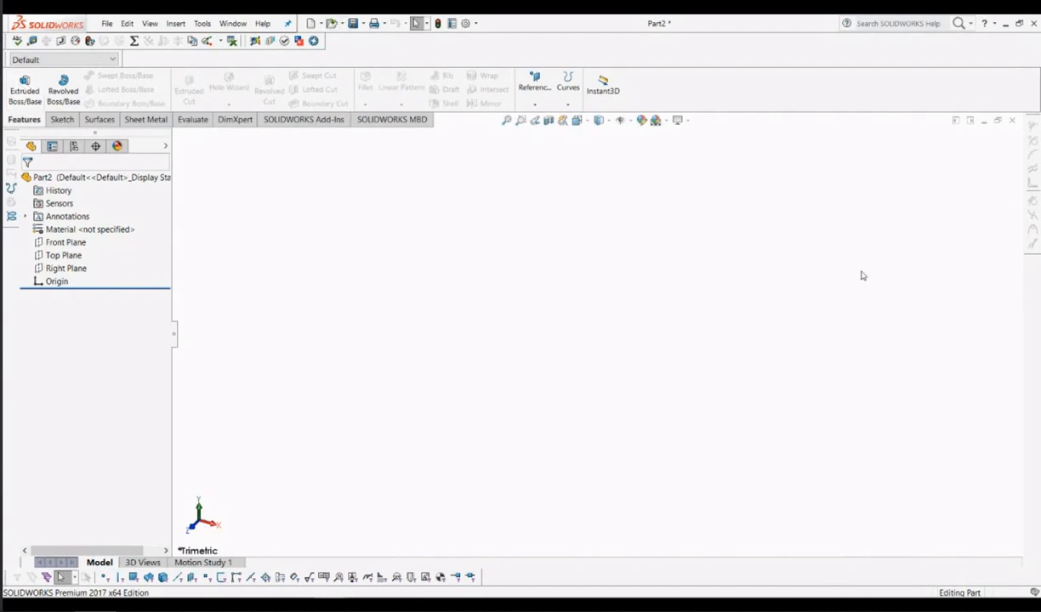
pyautogui.click(1013, 120)
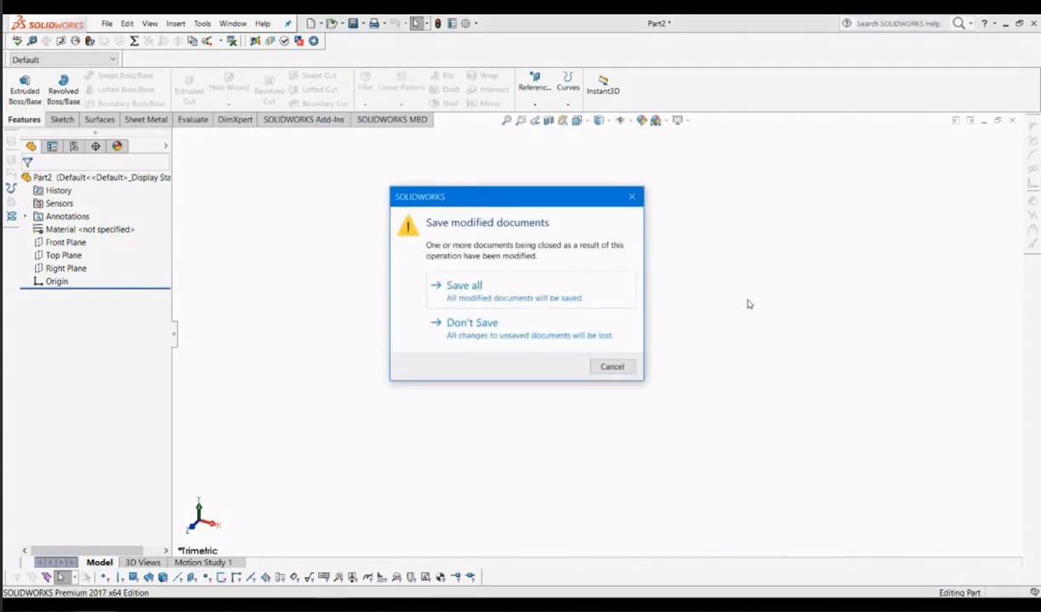
pyautogui.click(545, 325)
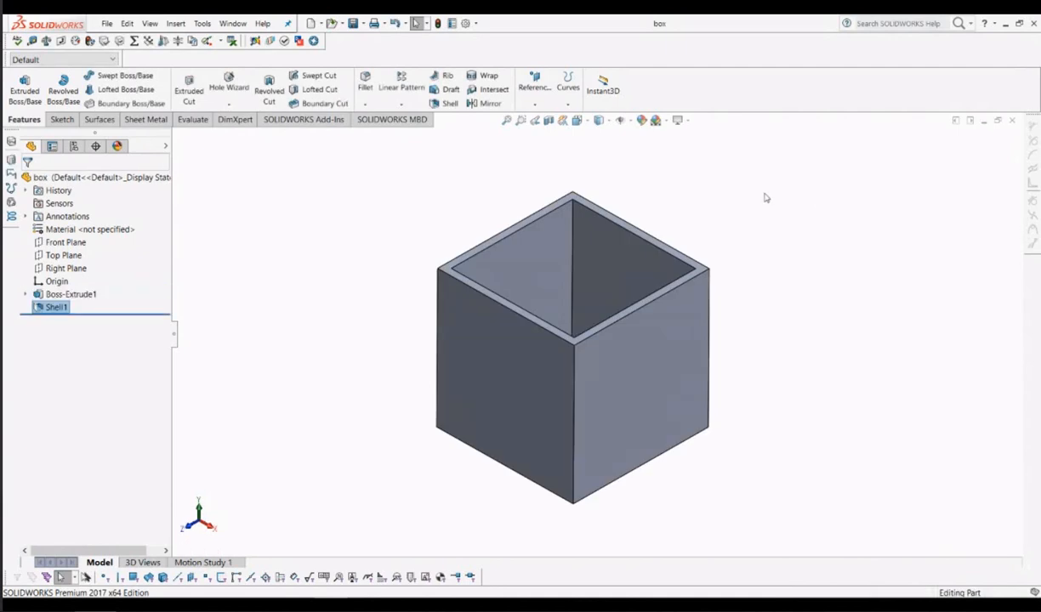
# Step: Create a new Part document and set its units to MMGS (millimeter, gram, second)
pyautogui.click(311, 23)
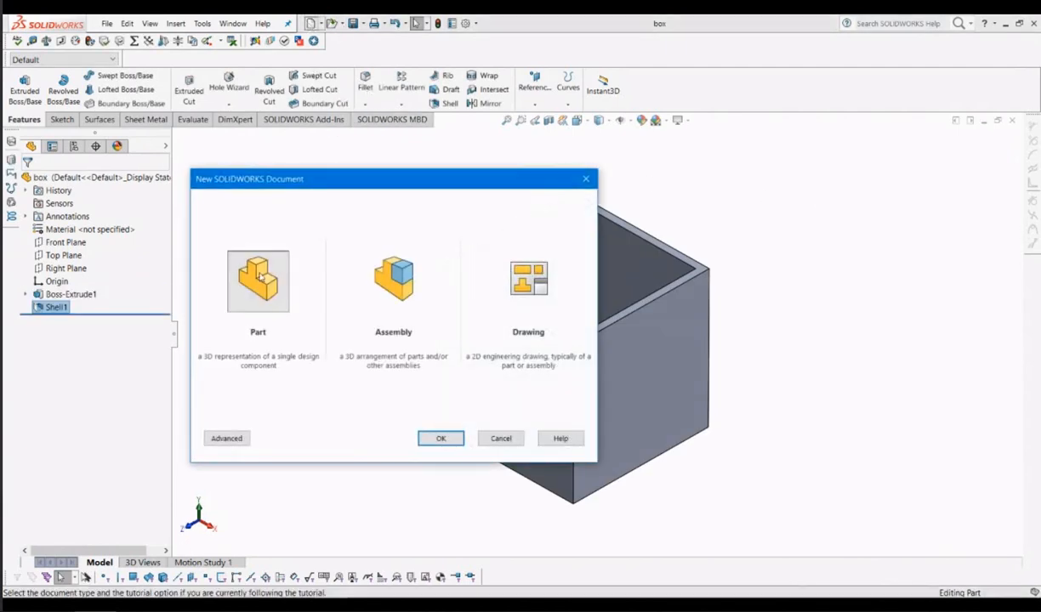
pyautogui.click(437, 437)
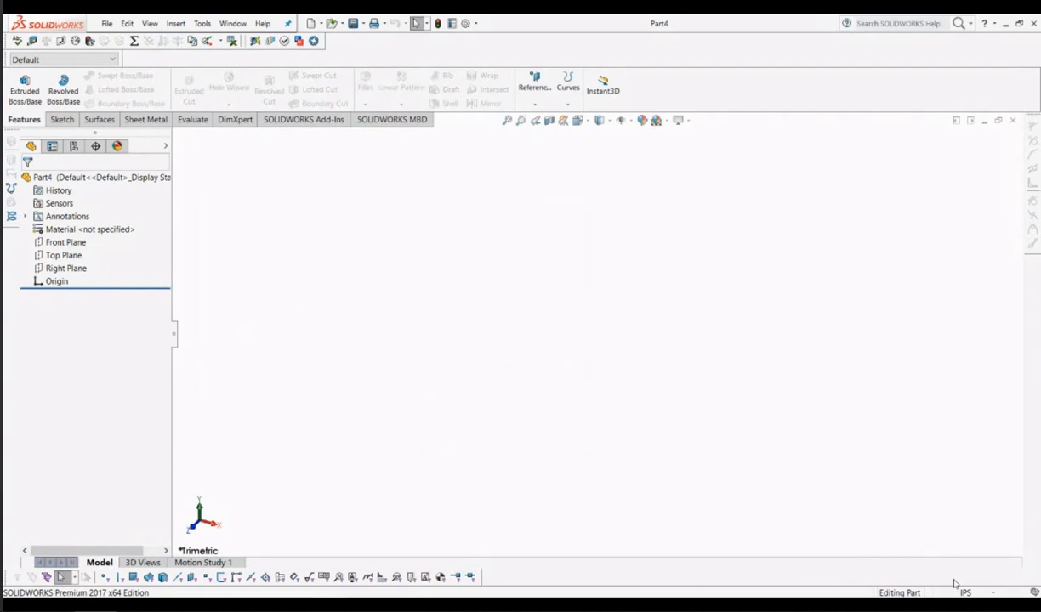
pyautogui.moveTo(976, 596)
pyautogui.click(970, 593)
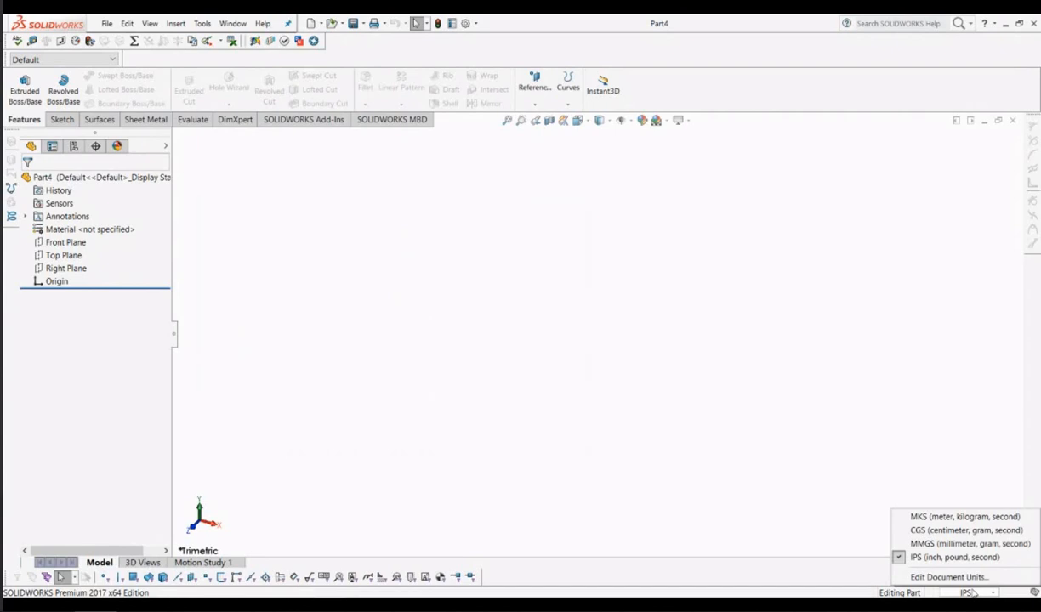
pyautogui.click(977, 544)
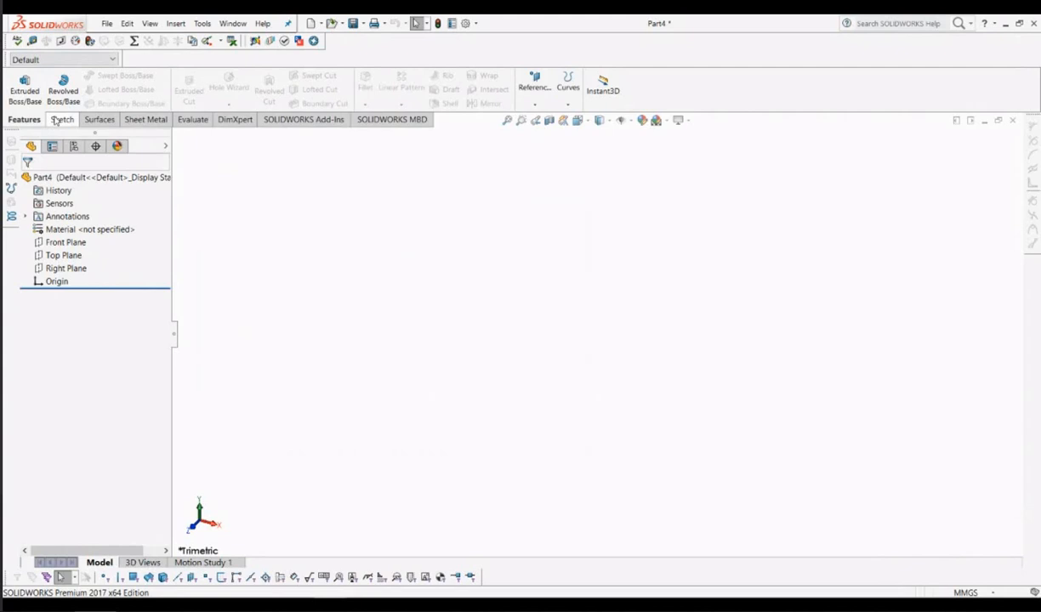
# Step: Start a sketch on the Top Plane and exit it while still empty
pyautogui.click(57, 120)
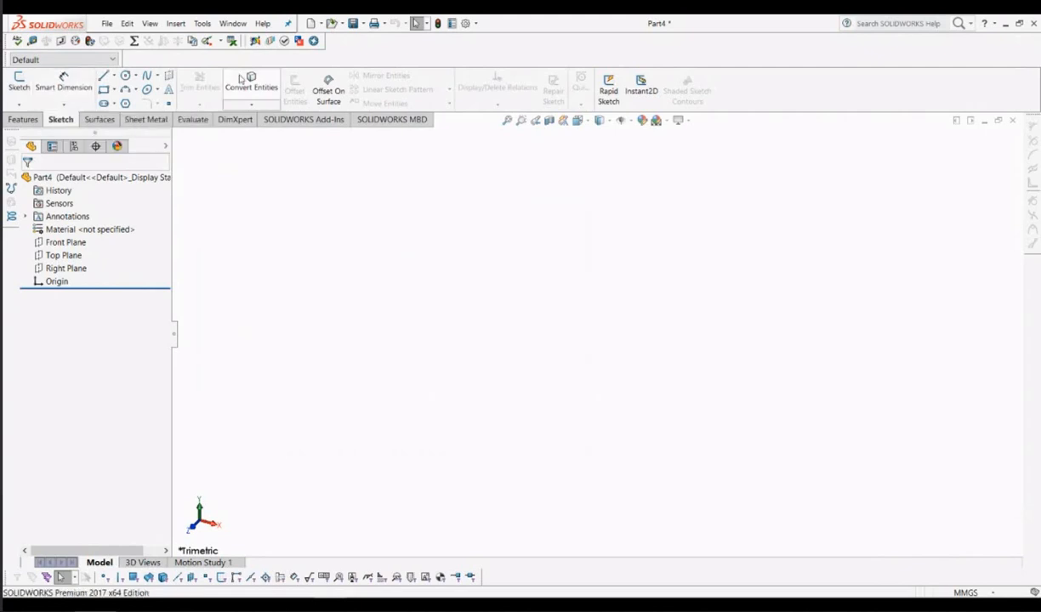
pyautogui.click(19, 83)
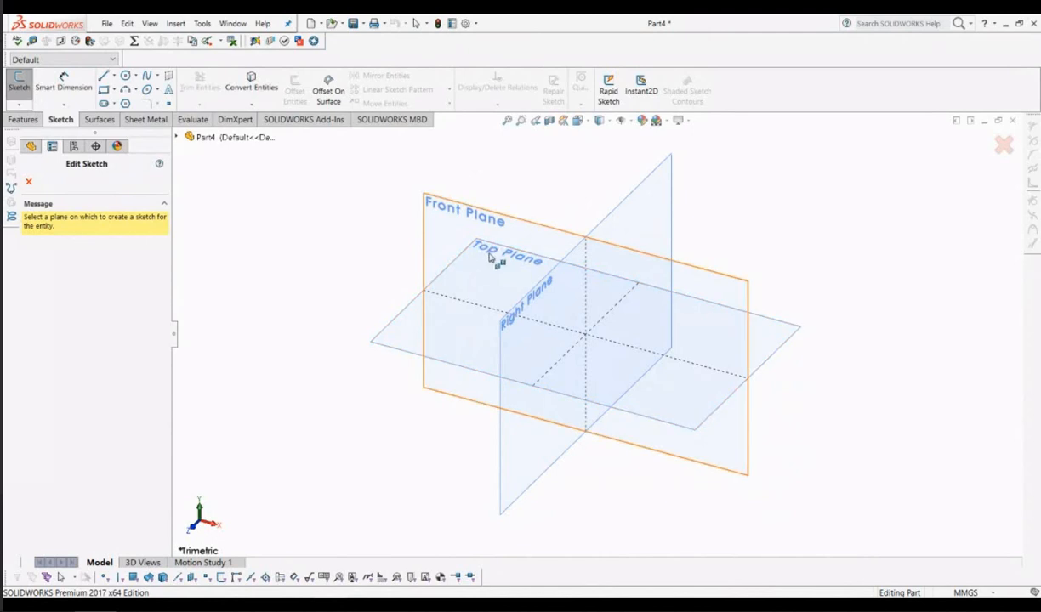
pyautogui.click(440, 357)
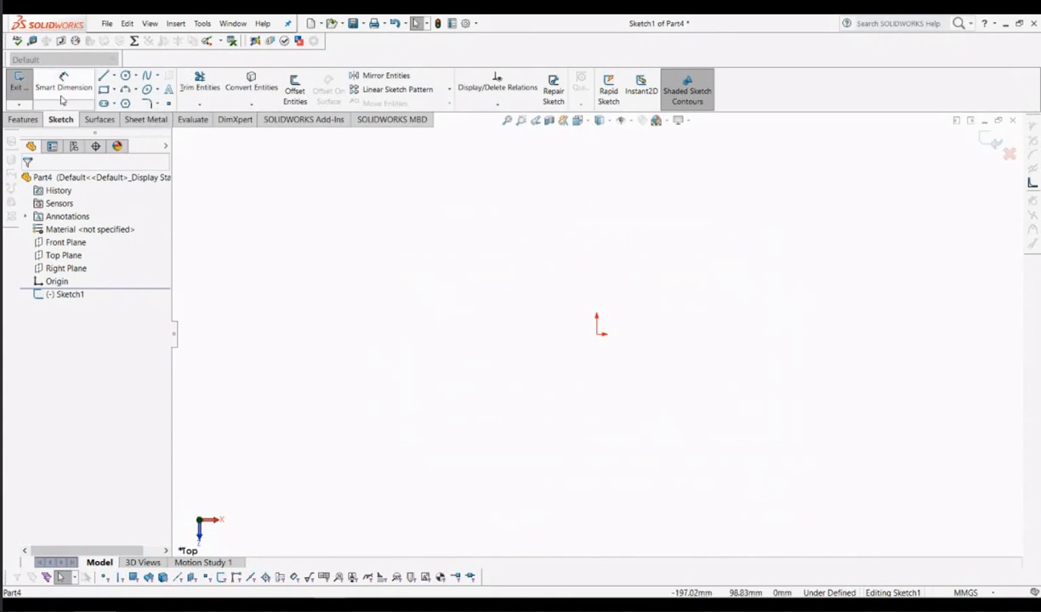
pyautogui.click(20, 82)
# Step: Start a new sketch on the Top Plane, picking the plane in the isometric view
pyautogui.click(20, 82)
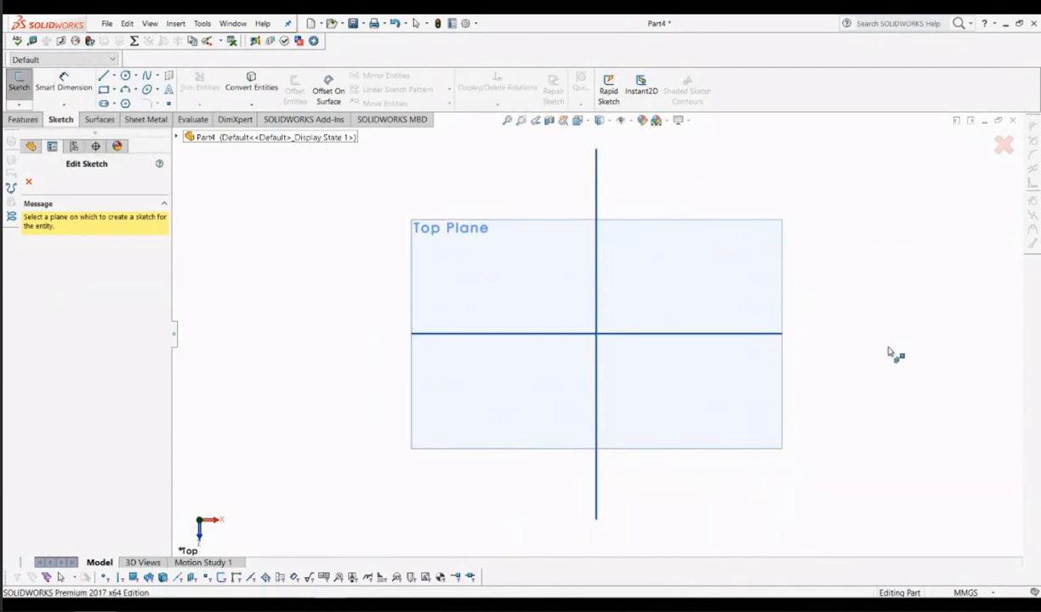
pyautogui.press('space')
pyautogui.click(921, 348)
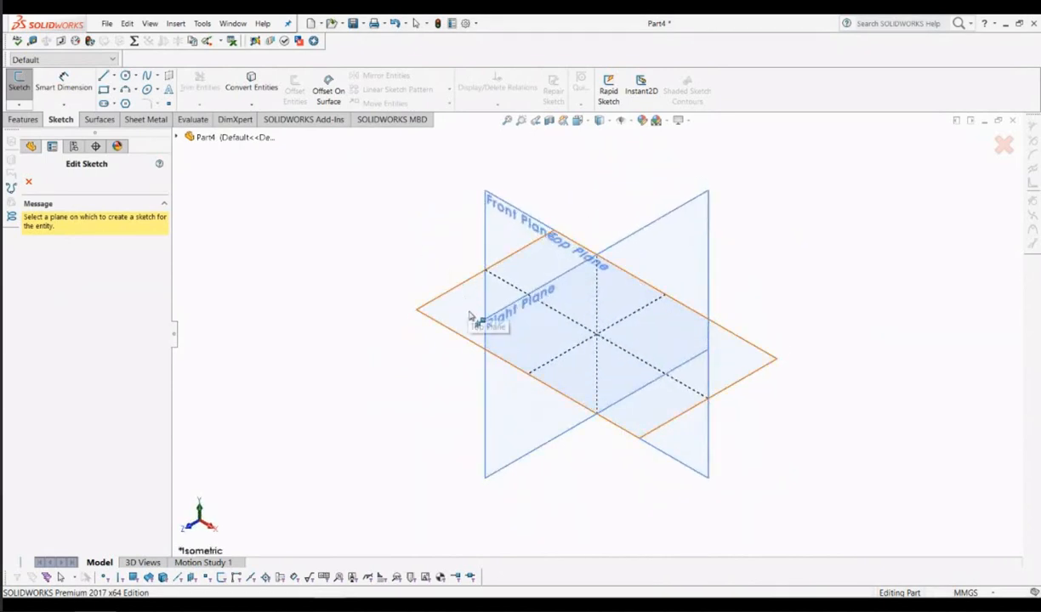
pyautogui.click(463, 323)
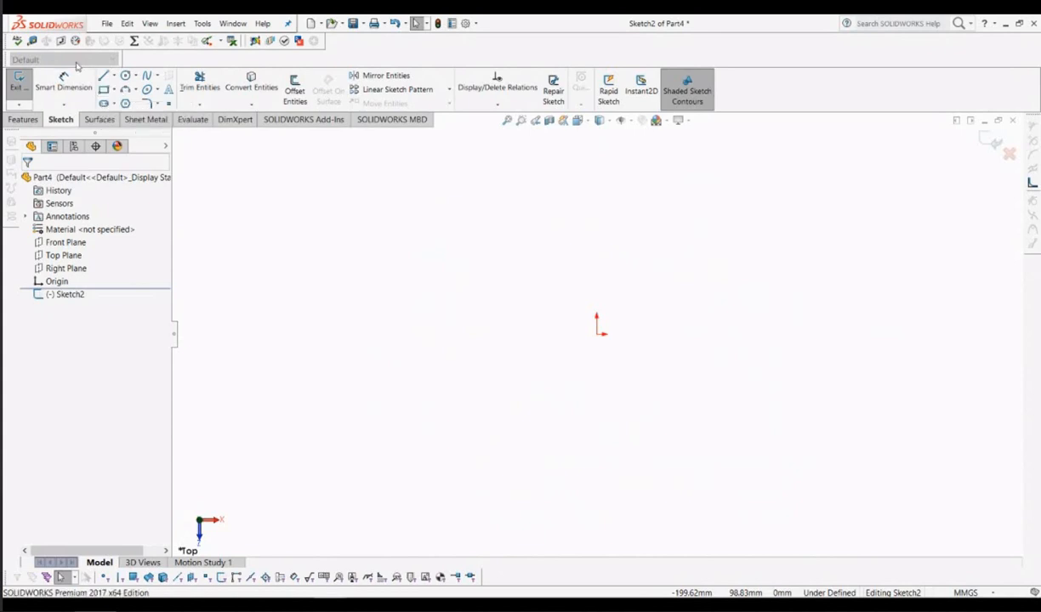
# Step: Sketch a center rectangle about 174 mm by 155 mm, centred on the origin
pyautogui.click(114, 90)
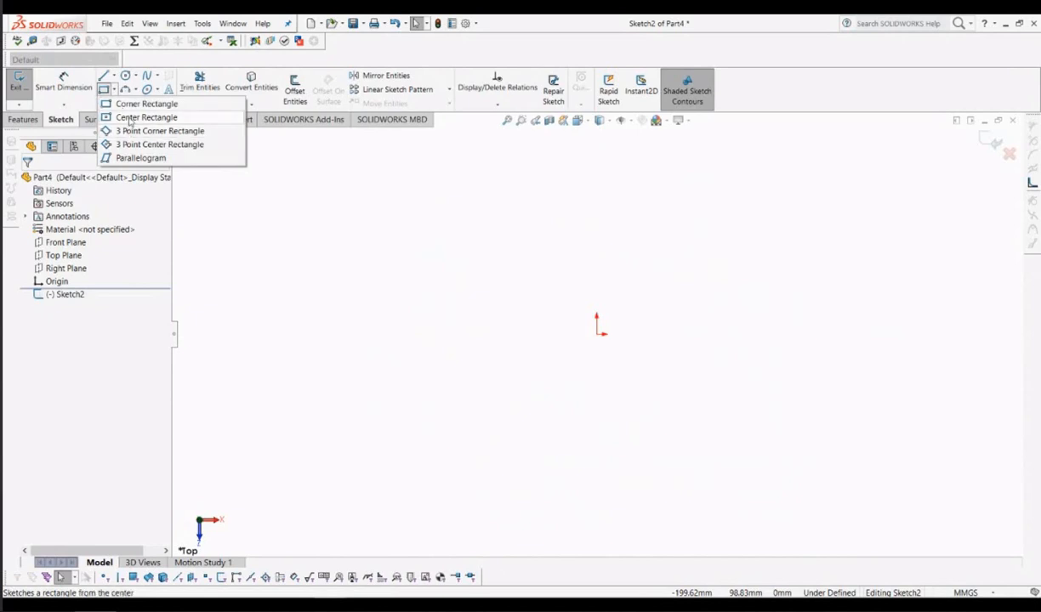
pyautogui.click(129, 117)
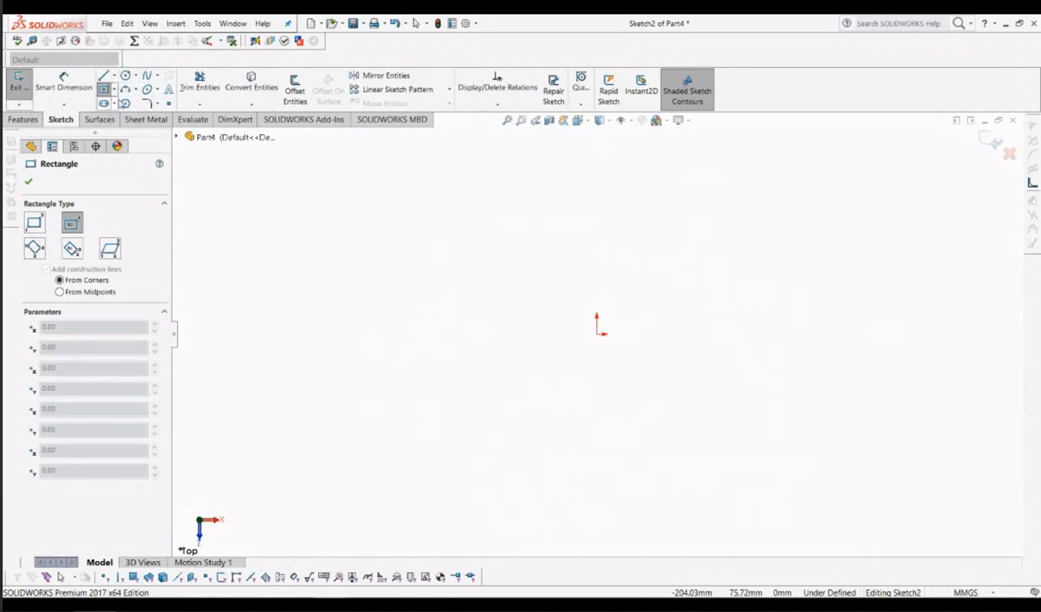
pyautogui.click(114, 91)
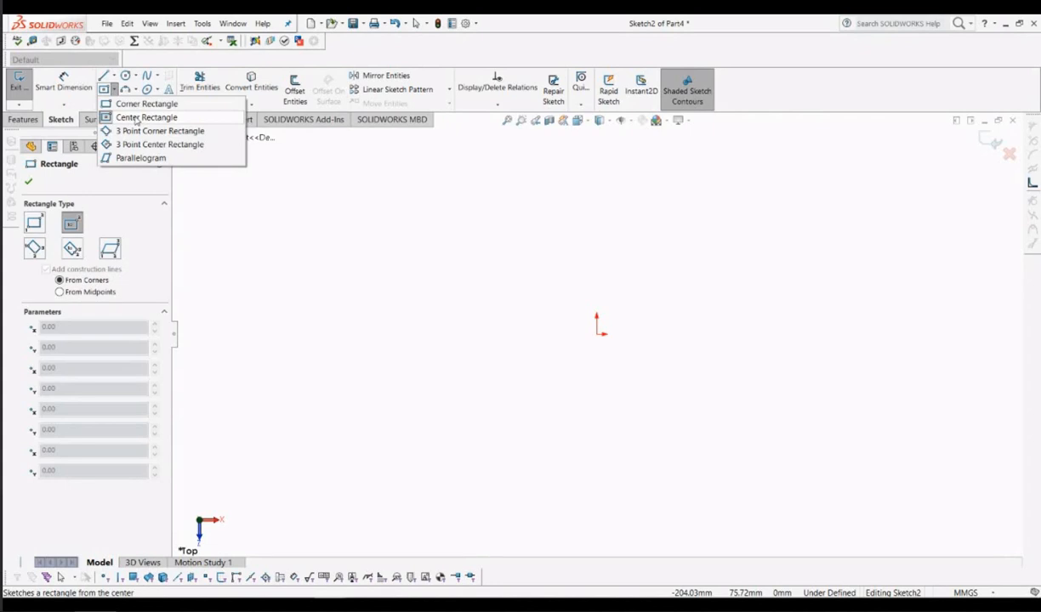
pyautogui.click(136, 120)
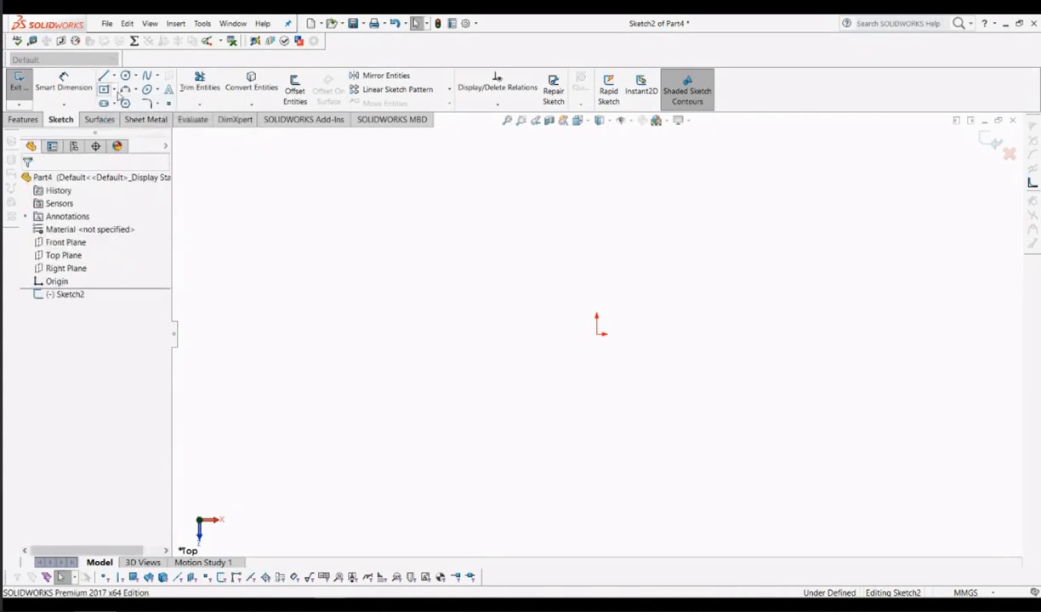
pyautogui.click(114, 91)
pyautogui.click(117, 117)
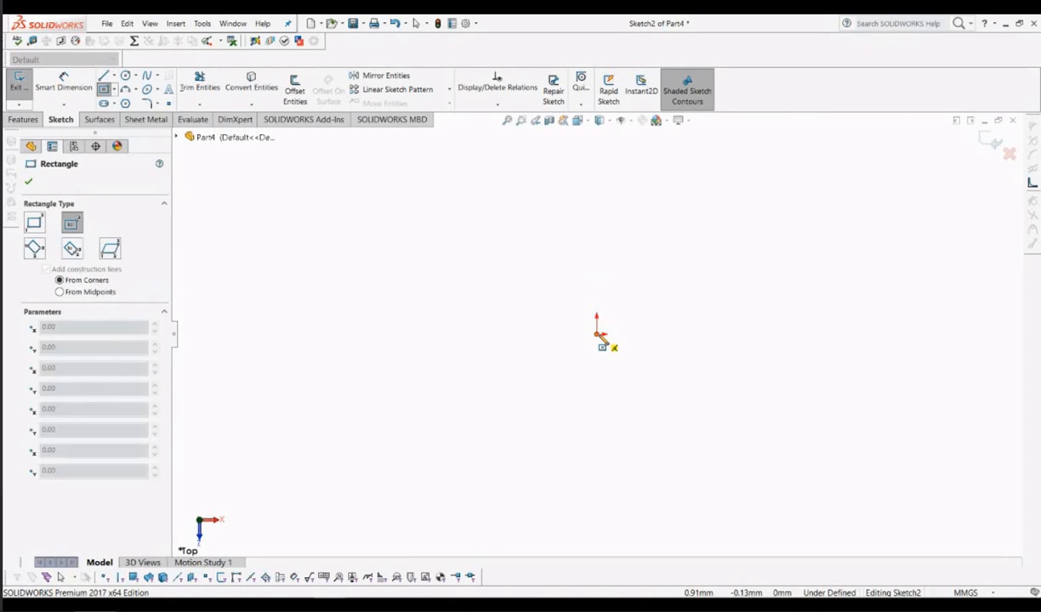
pyautogui.moveTo(597, 334); pyautogui.dragTo(756, 473)
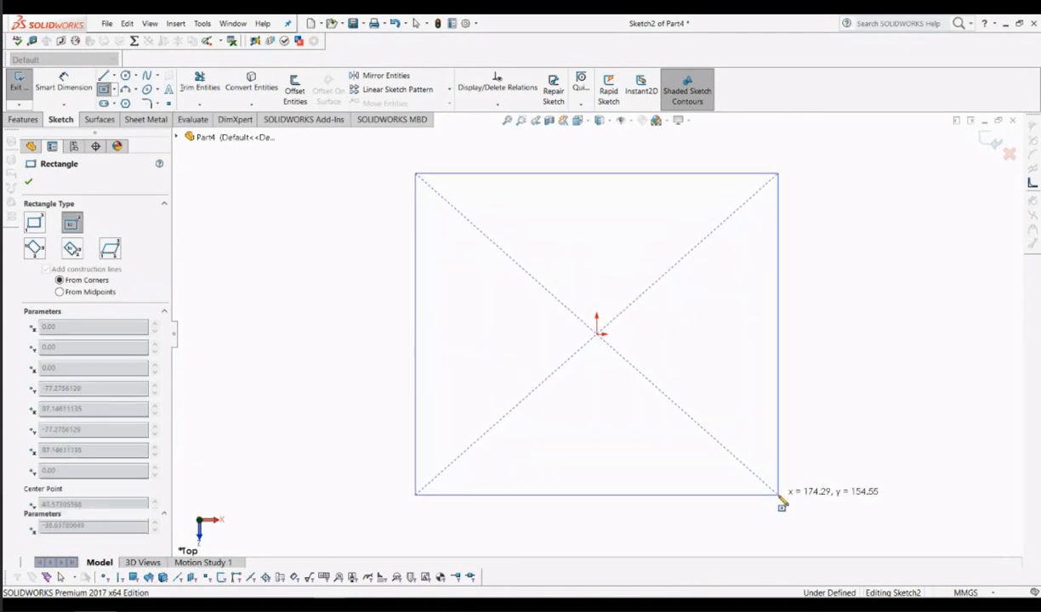
pyautogui.click(777, 495)
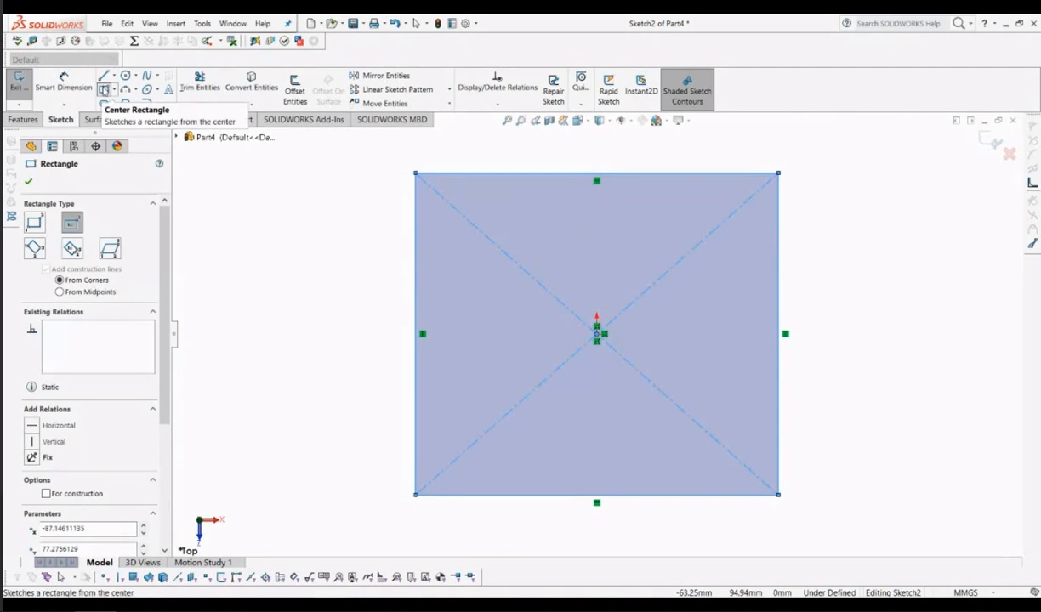
pyautogui.click(103, 88)
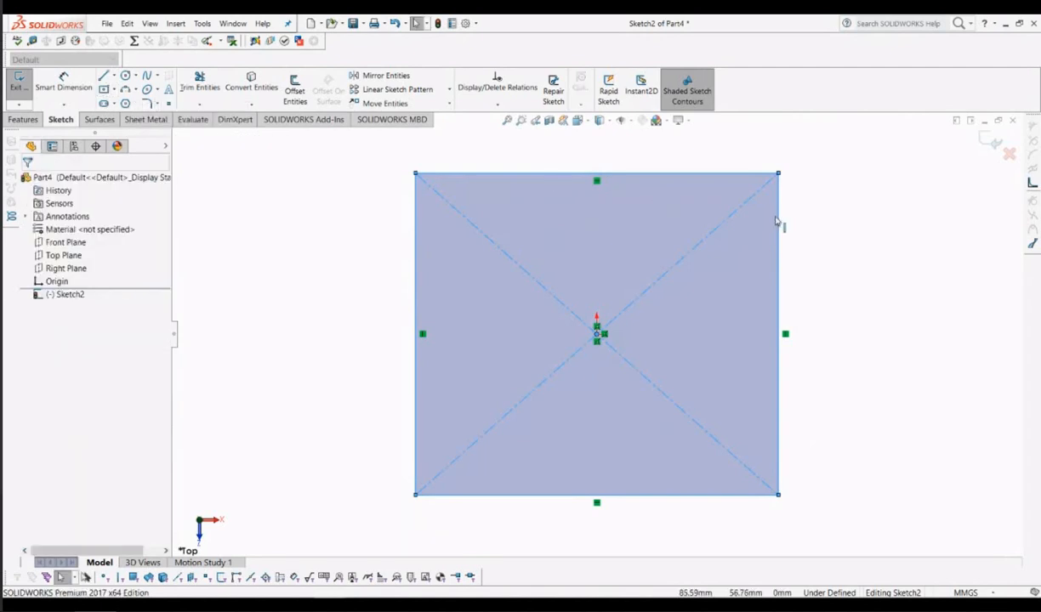
# Step: Select all entities of the center rectangle and delete them from the sketch
pyautogui.hotkey('ctrl', 'a')
pyautogui.rightClick(774, 217)
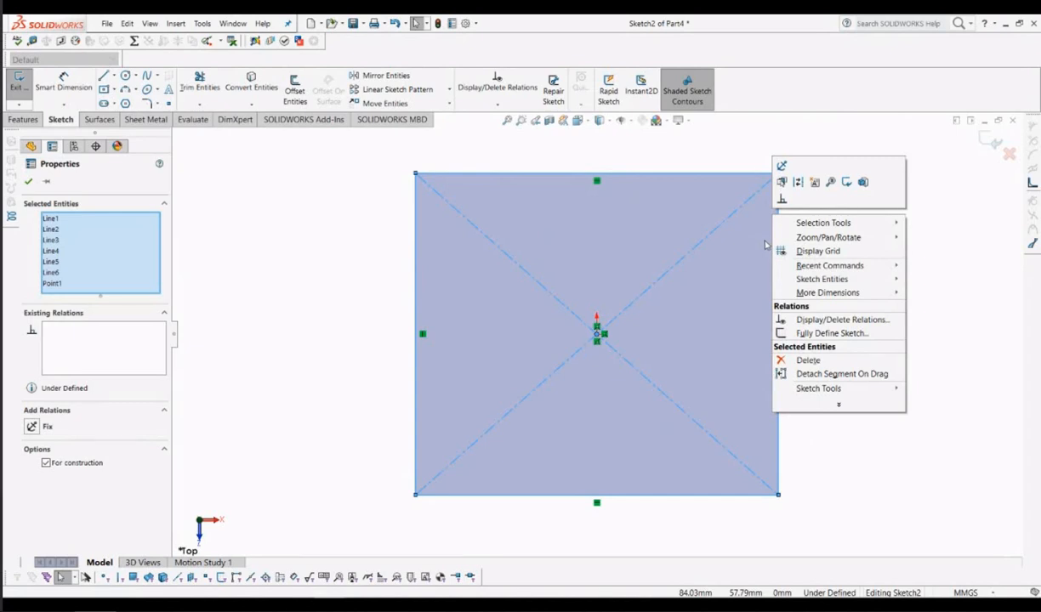
pyautogui.click(808, 360)
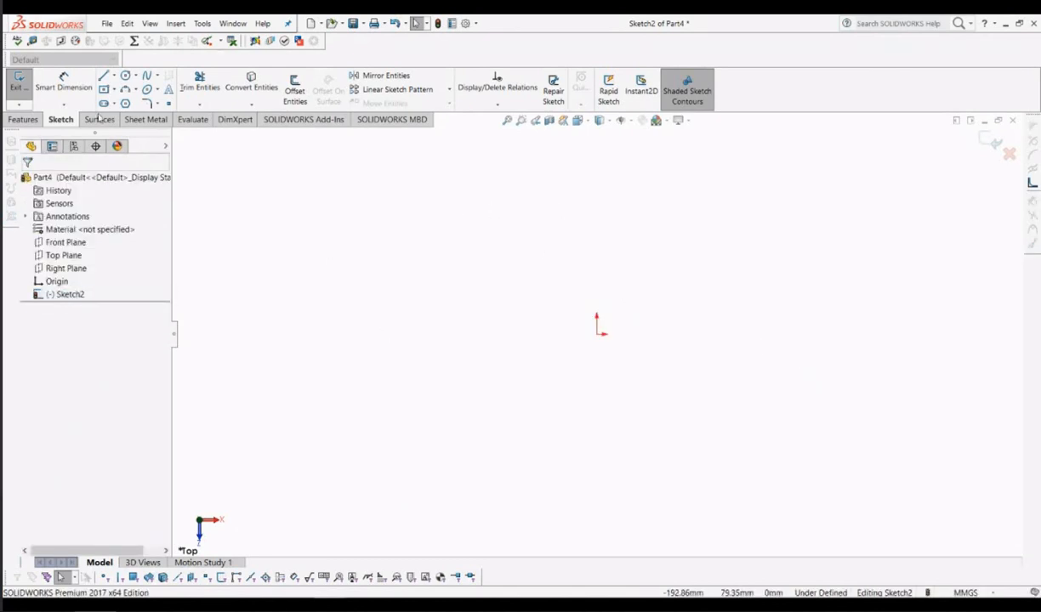
# Step: Sketch a corner rectangle about 131 mm by 103 mm enclosing the origin
pyautogui.click(114, 89)
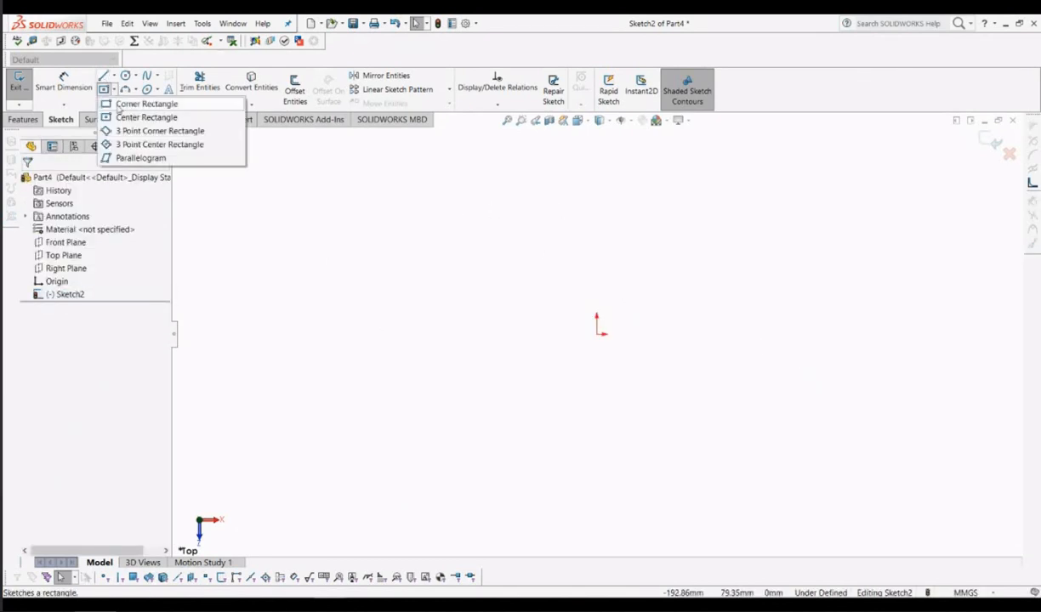
pyautogui.click(143, 103)
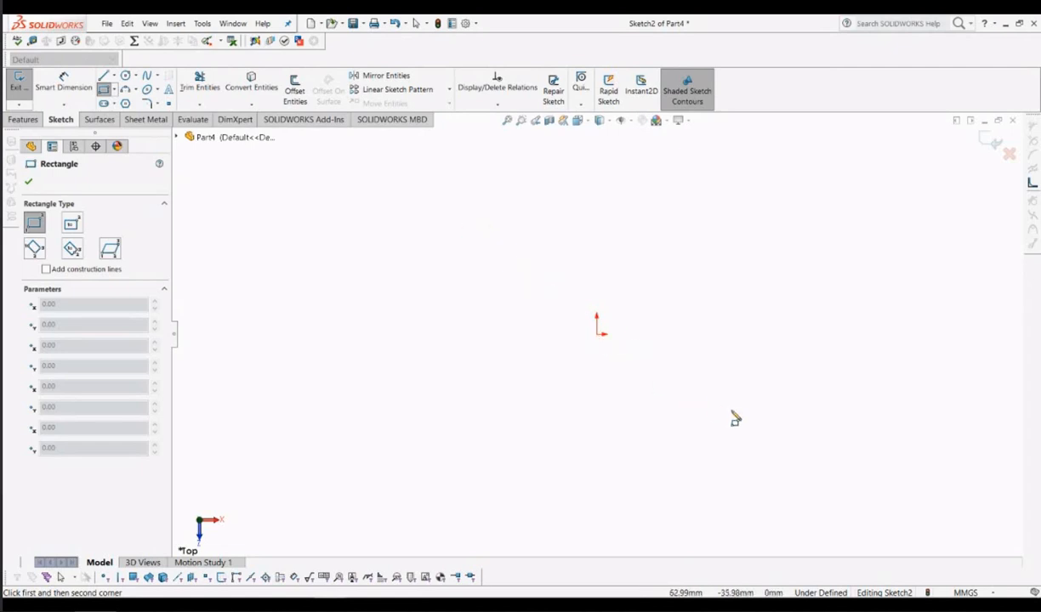
pyautogui.click(465, 228)
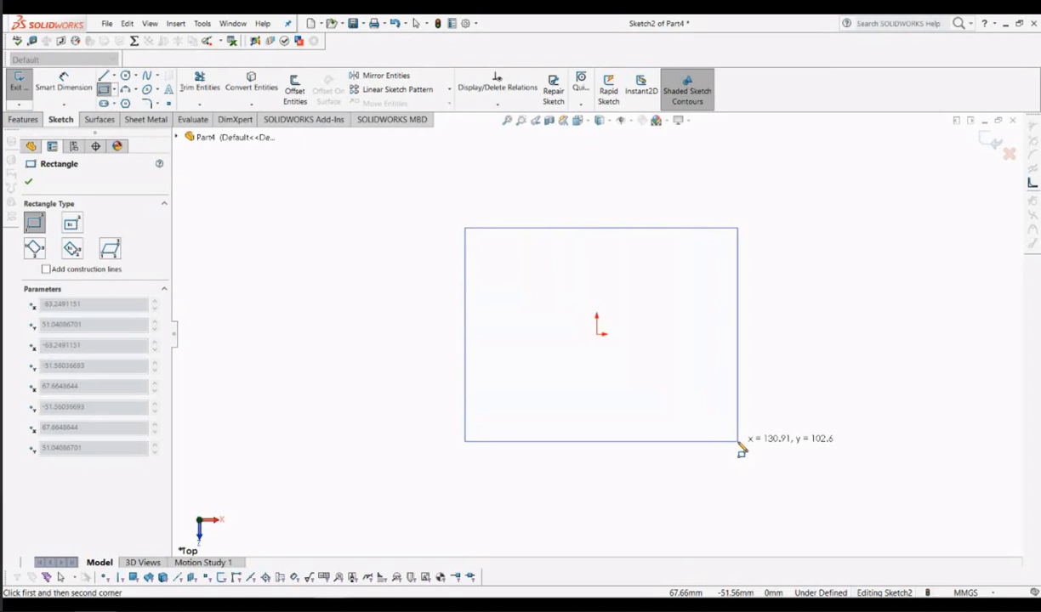
pyautogui.click(739, 442)
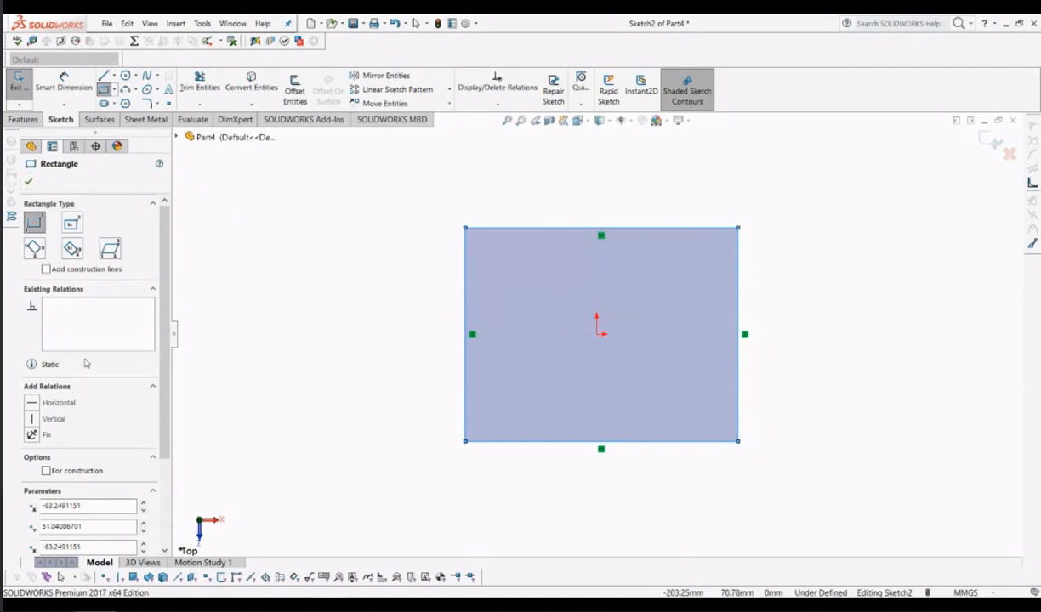
pyautogui.click(28, 183)
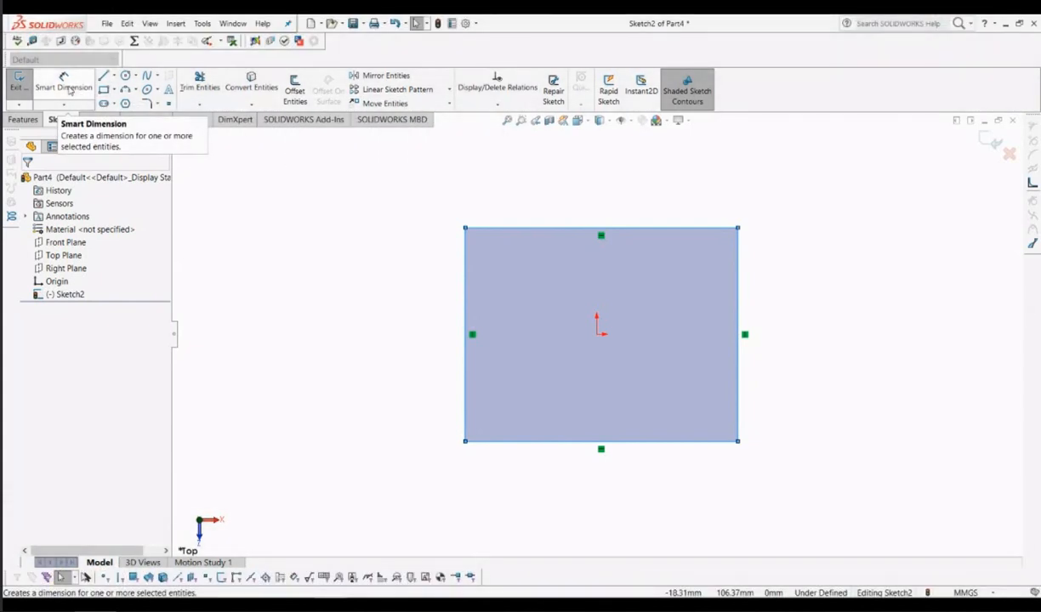
# Step: Add a Smart Dimension above the rectangle's upper horizontal edge and set its length to 100 mm
pyautogui.click(63, 85)
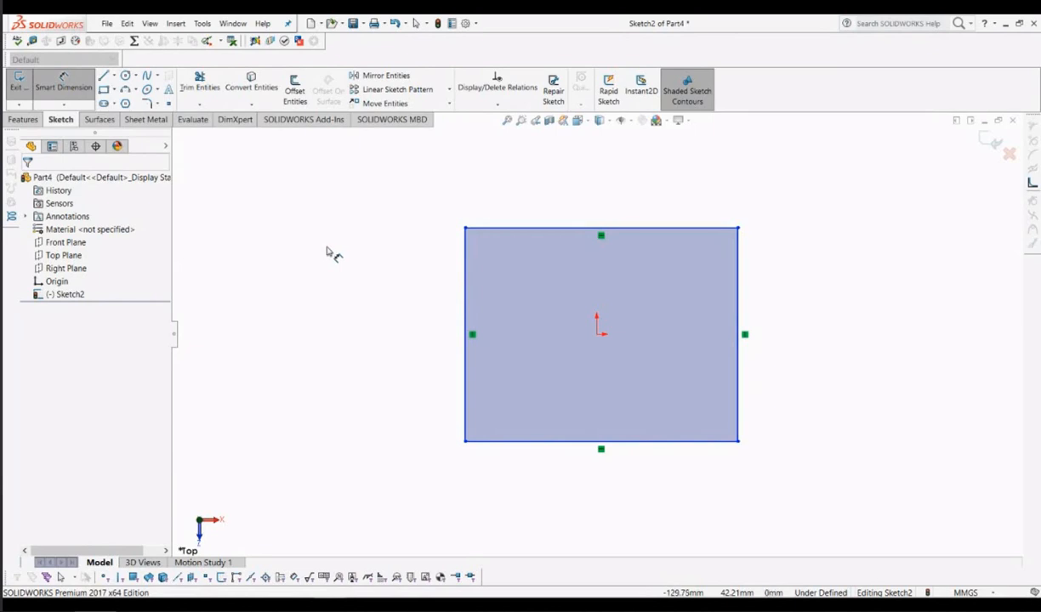
pyautogui.press('Escape')
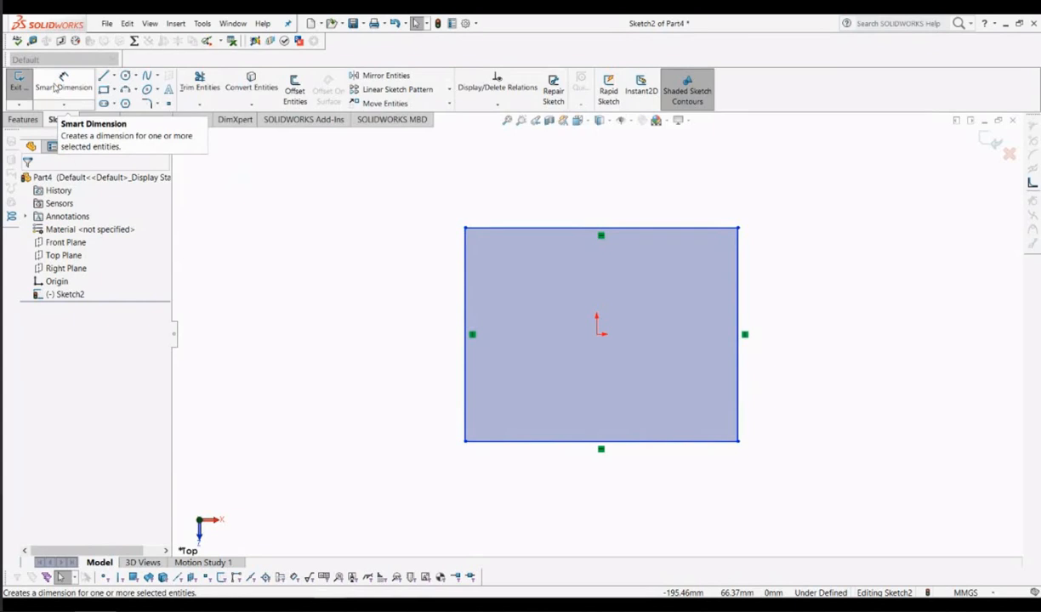
pyautogui.click(58, 88)
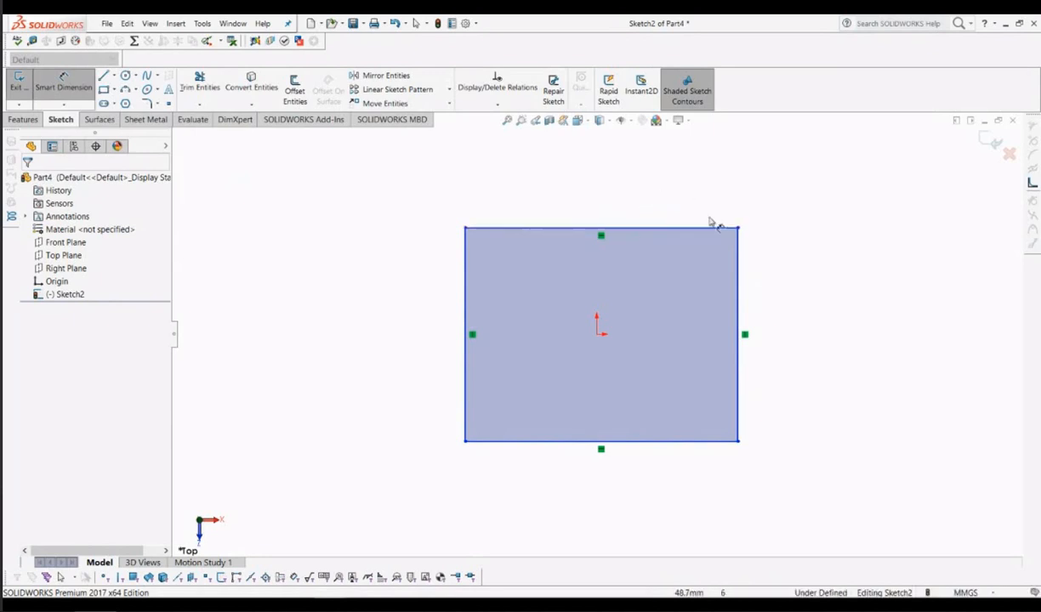
pyautogui.click(614, 229)
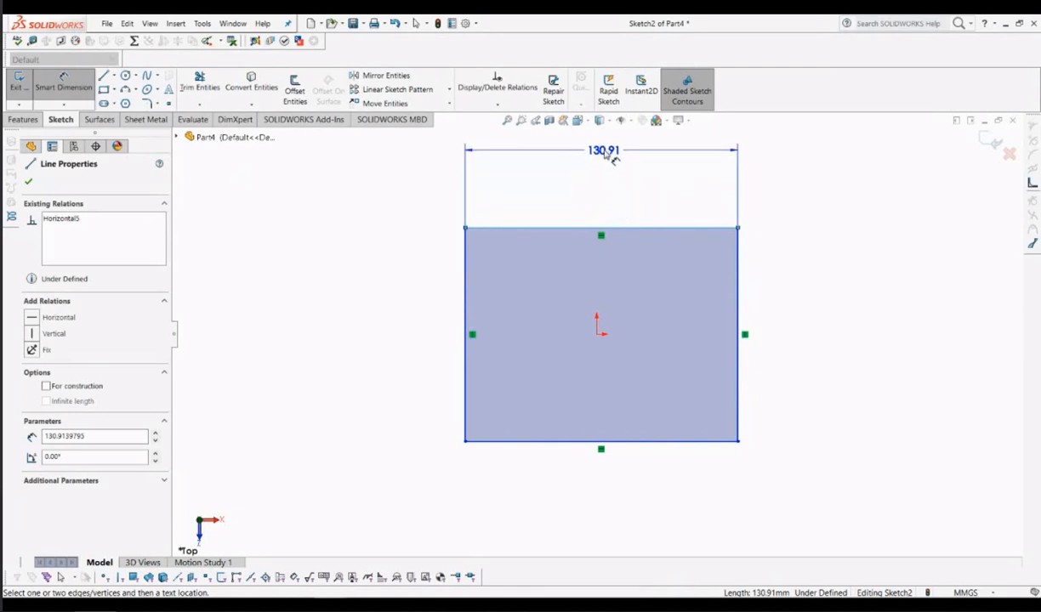
pyautogui.scroll(1, 602, 162)
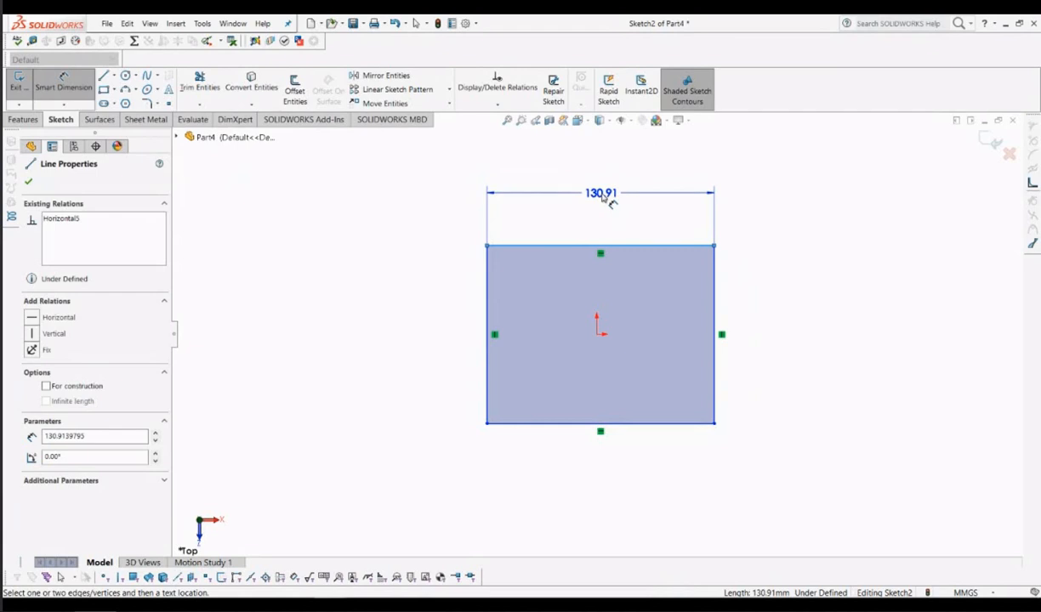
pyautogui.click(603, 196)
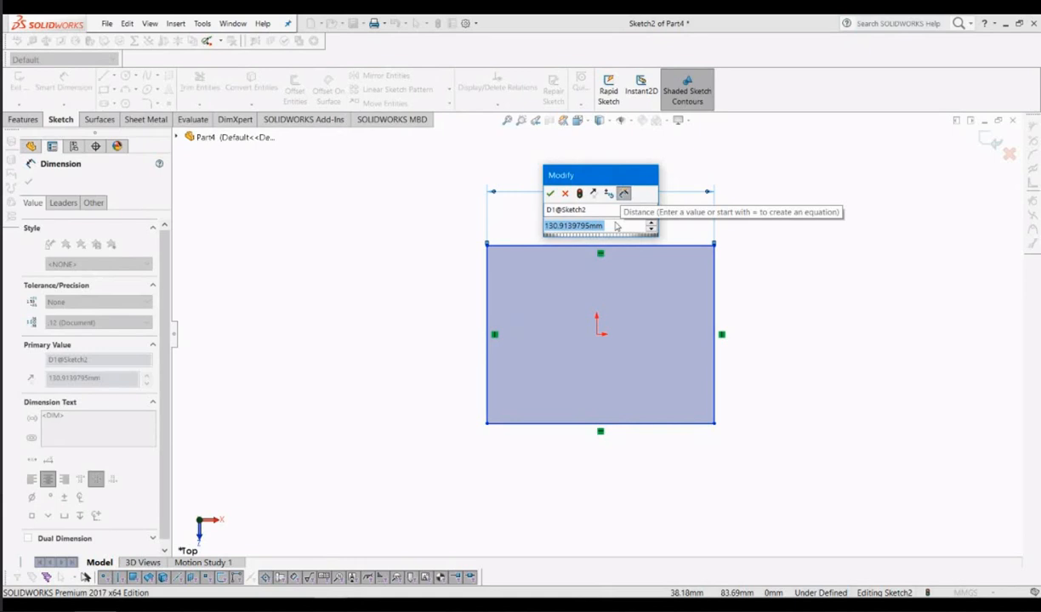
pyautogui.write('=')
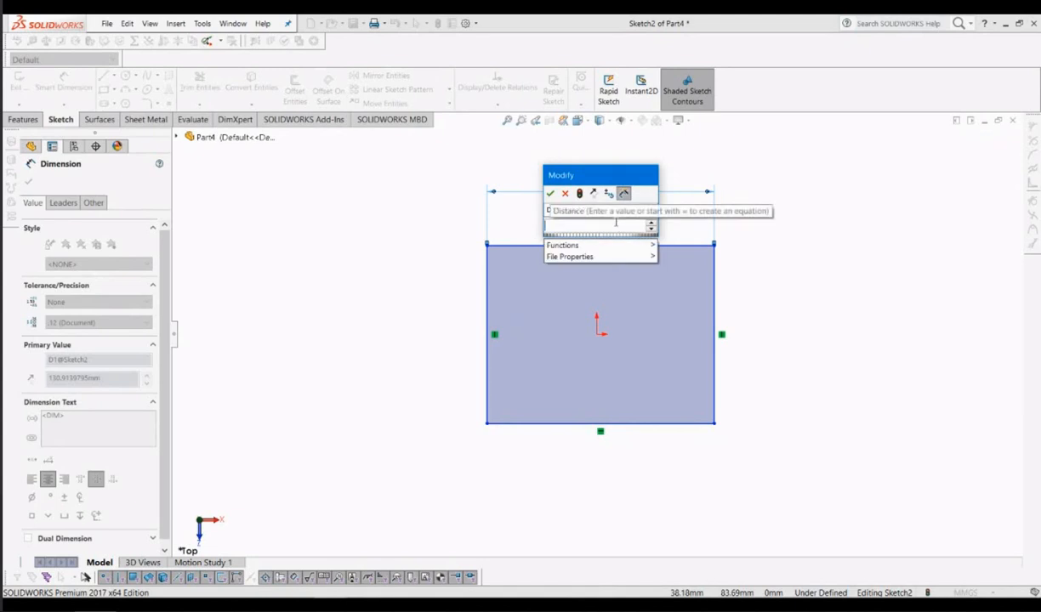
pyautogui.write('100')
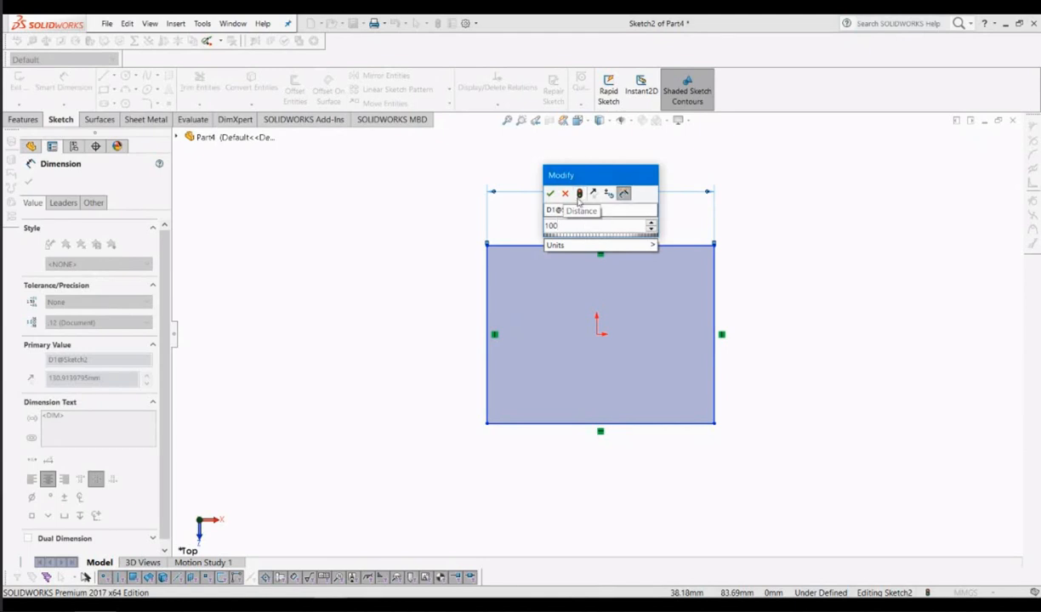
pyautogui.click(550, 194)
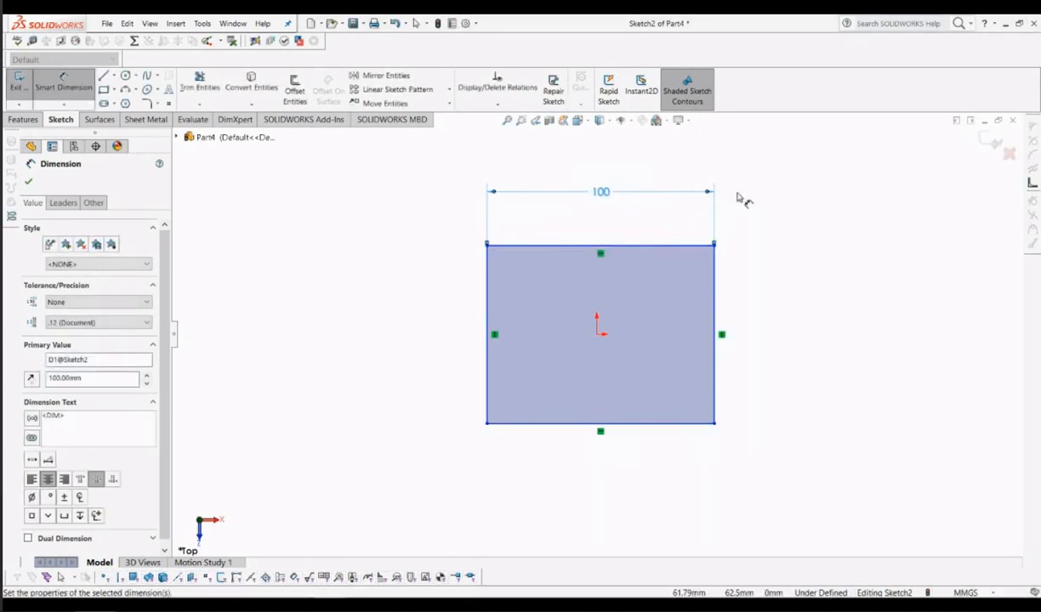
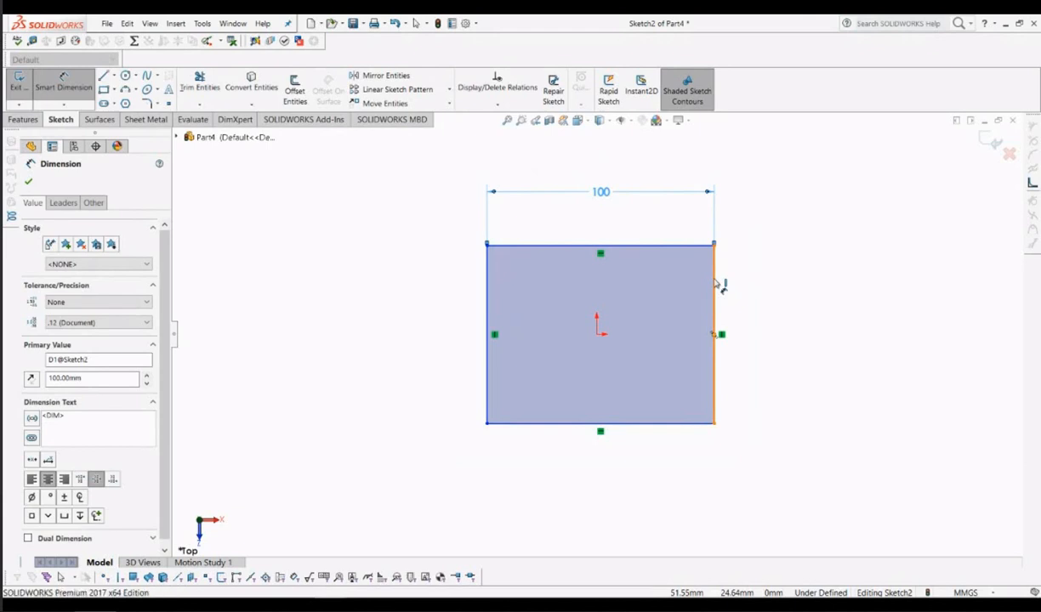
# Step: Dimension the rectangle's right vertical edge, set it to 100 mm, and finish dimensioning
pyautogui.click(715, 283)
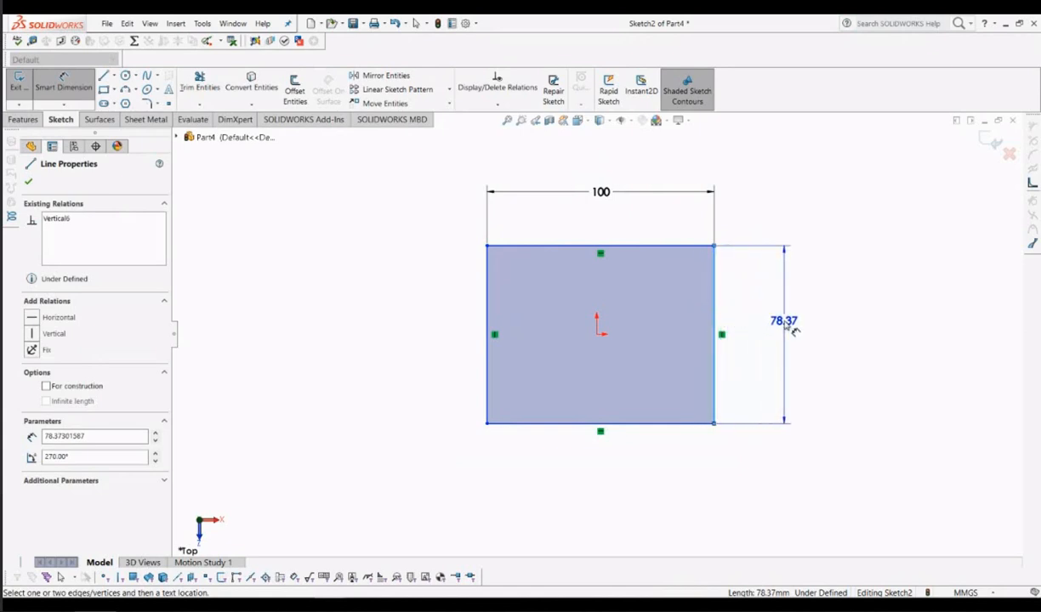
pyautogui.click(791, 330)
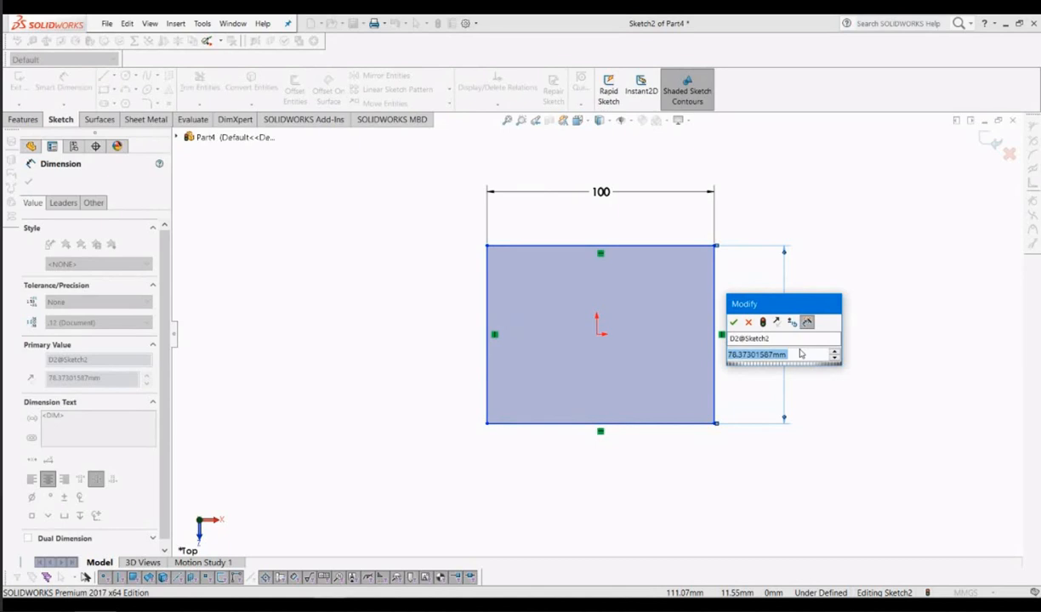
pyautogui.write('=')
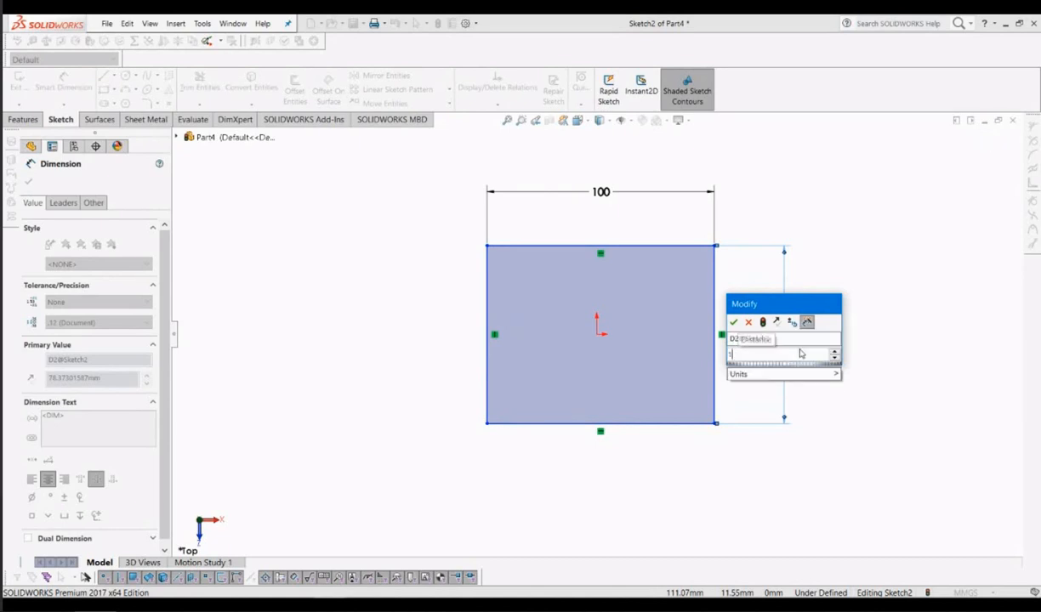
pyautogui.write('00')
pyautogui.press('Return')
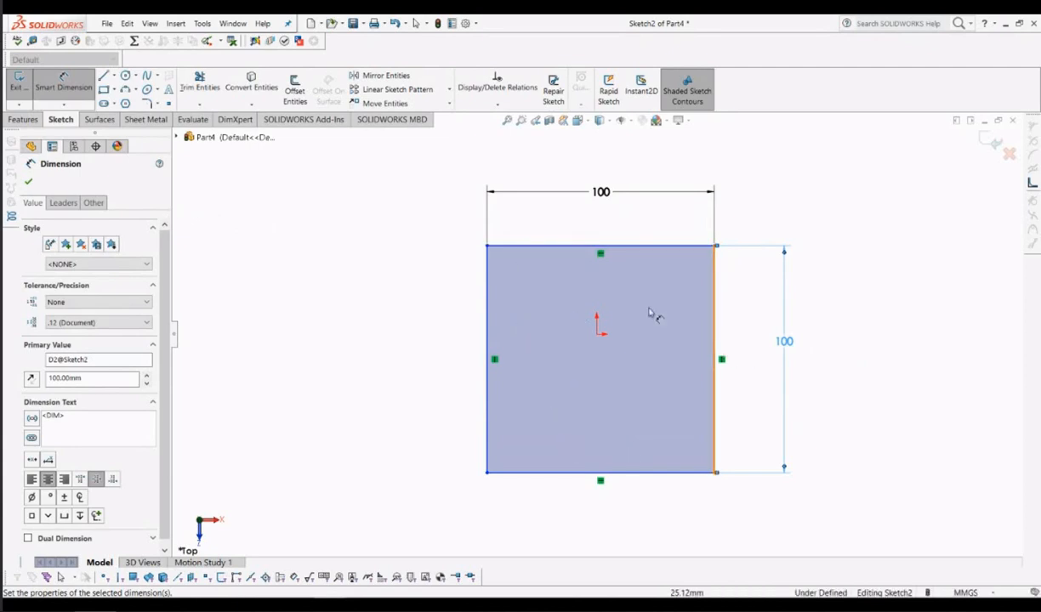
pyautogui.click(29, 183)
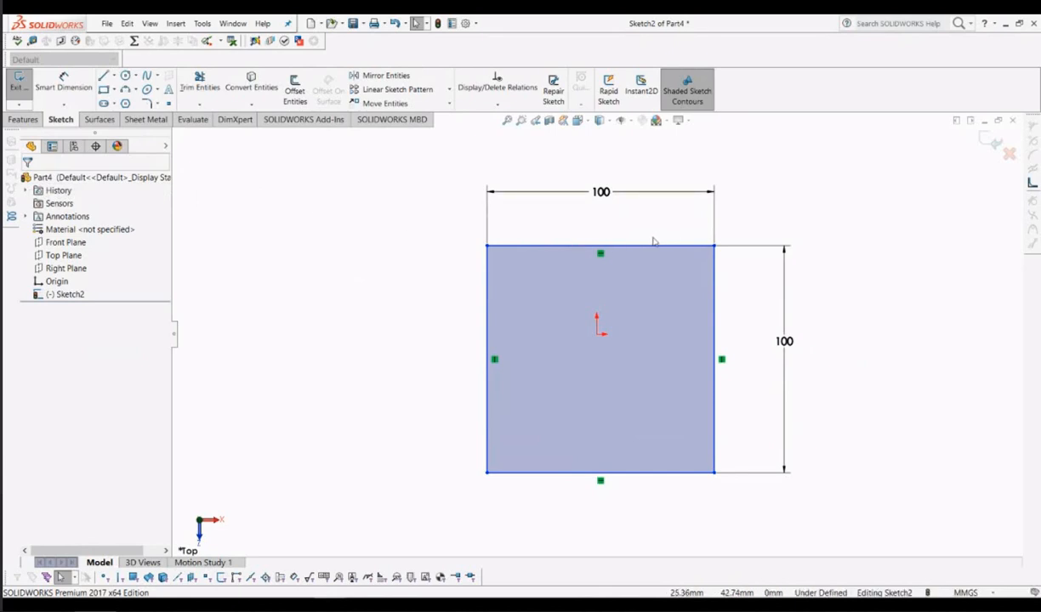
# Step: Exit the square's sketch and start an Extruded Boss/Base from it
pyautogui.scroll(1, 585, 355)
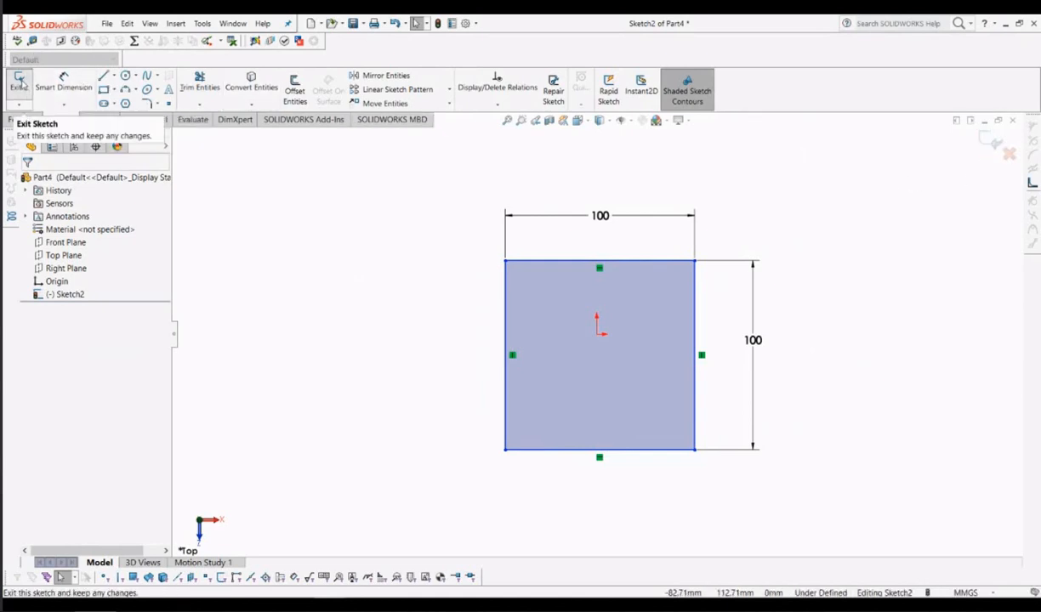
pyautogui.click(19, 83)
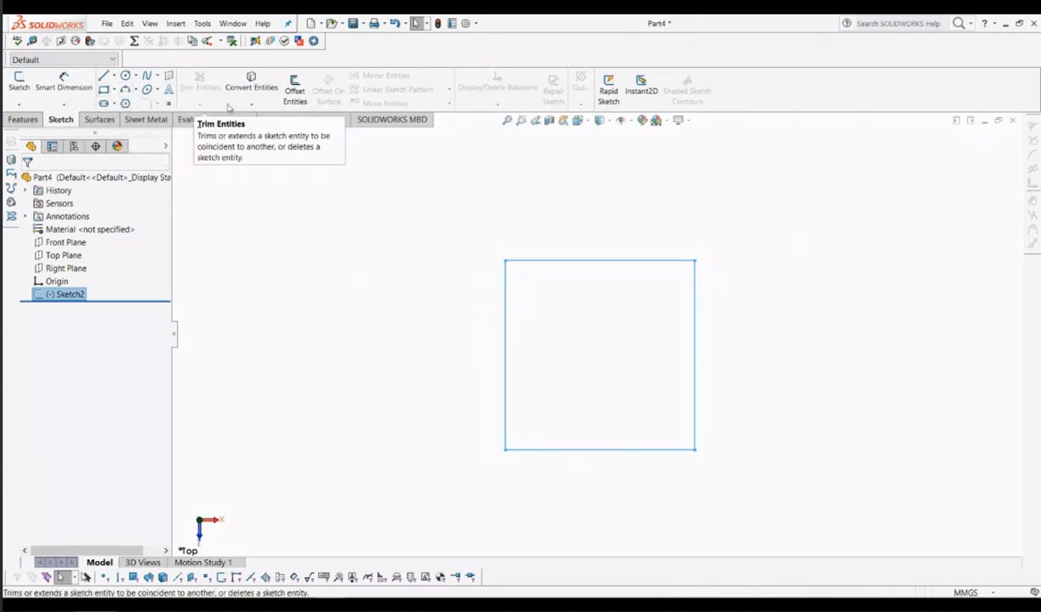
pyautogui.click(22, 120)
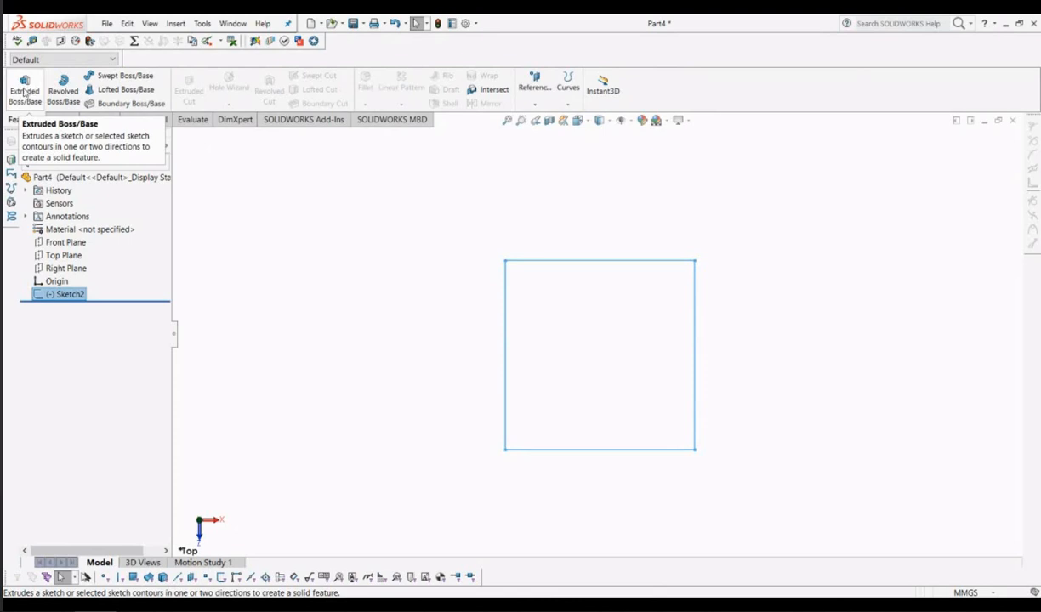
pyautogui.click(21, 91)
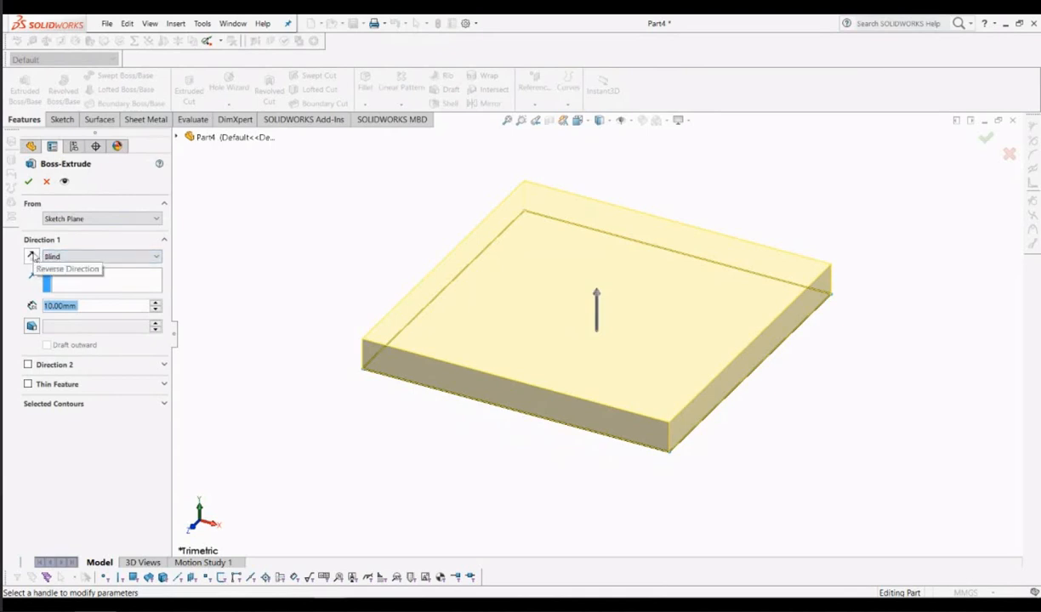
# Step: Try reversing the extrusion direction, flip it back, and review the end conditions while keeping Blind
pyautogui.click(31, 256)
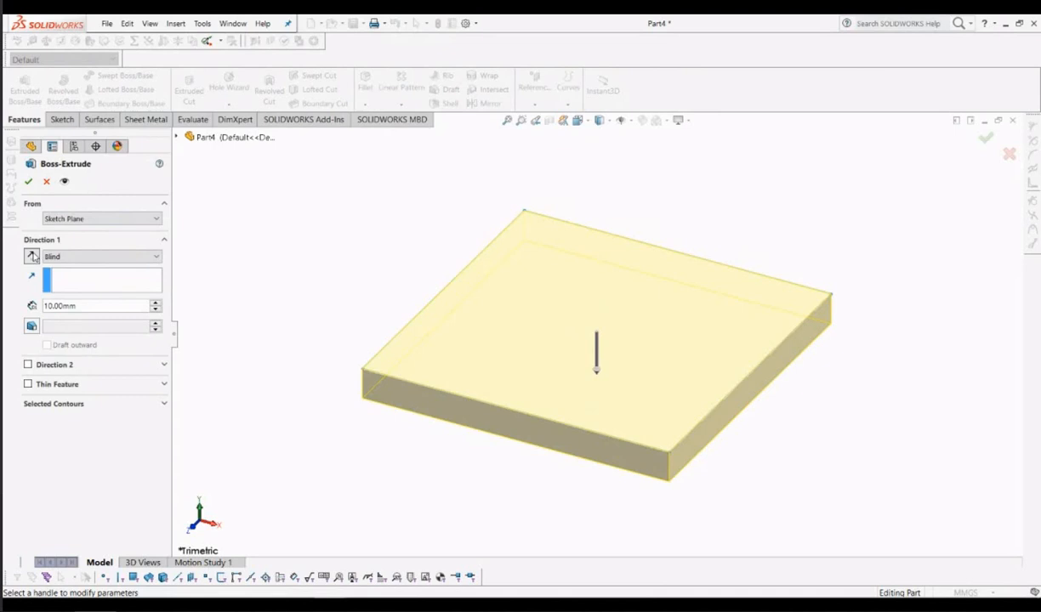
pyautogui.click(32, 255)
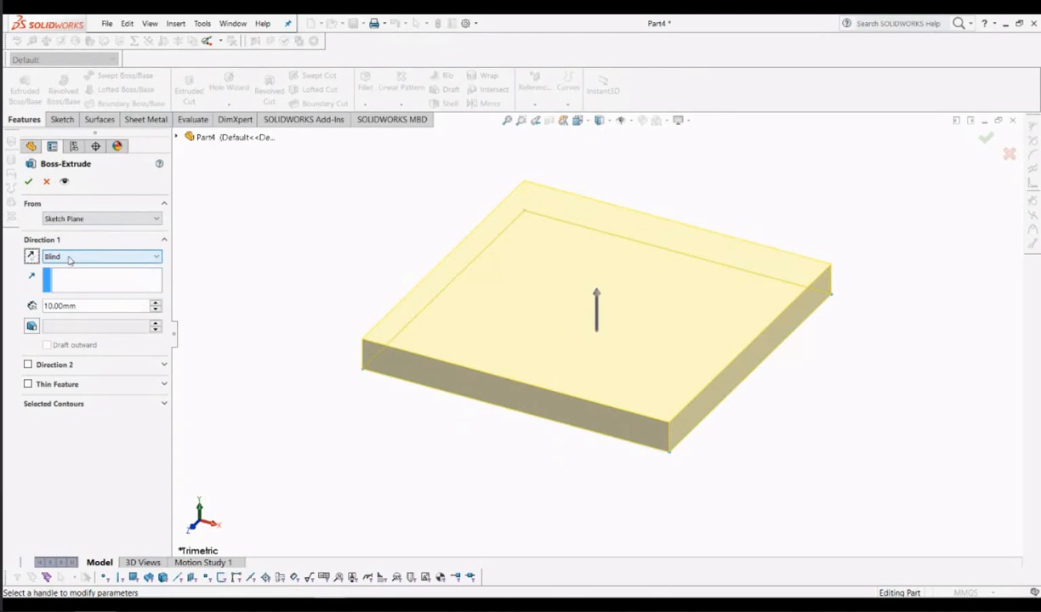
pyautogui.click(70, 260)
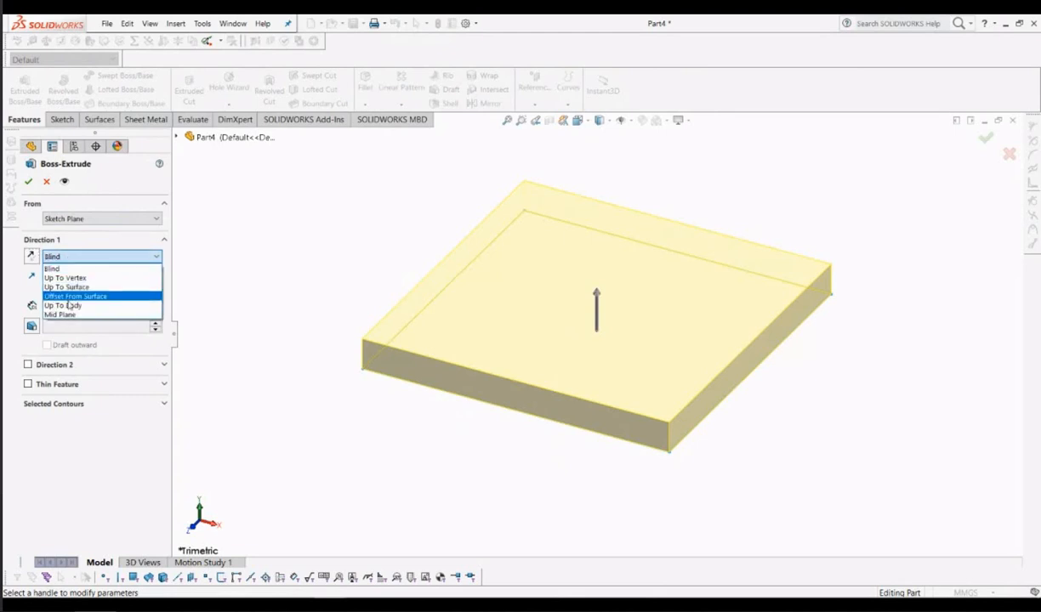
pyautogui.click(63, 259)
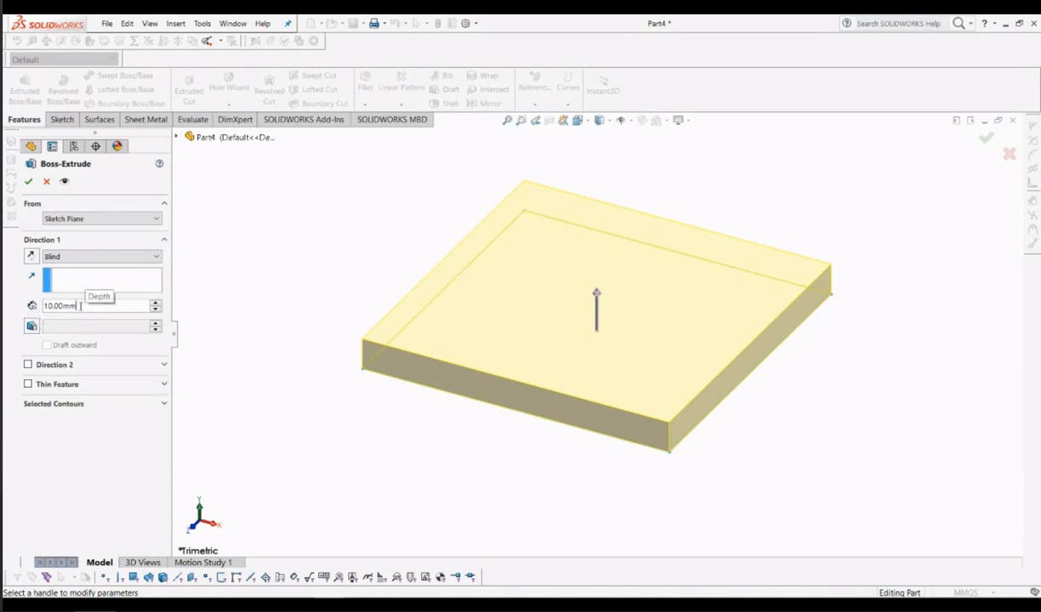
# Step: Set the Blind extrusion depth to 10 mm and complete the boss
pyautogui.press('BackSpace')
pyautogui.press('BackSpace')
pyautogui.press('BackSpace')
pyautogui.press('BackSpace')
pyautogui.press('BackSpace')
pyautogui.press('BackSpace')
pyautogui.press('BackSpace')
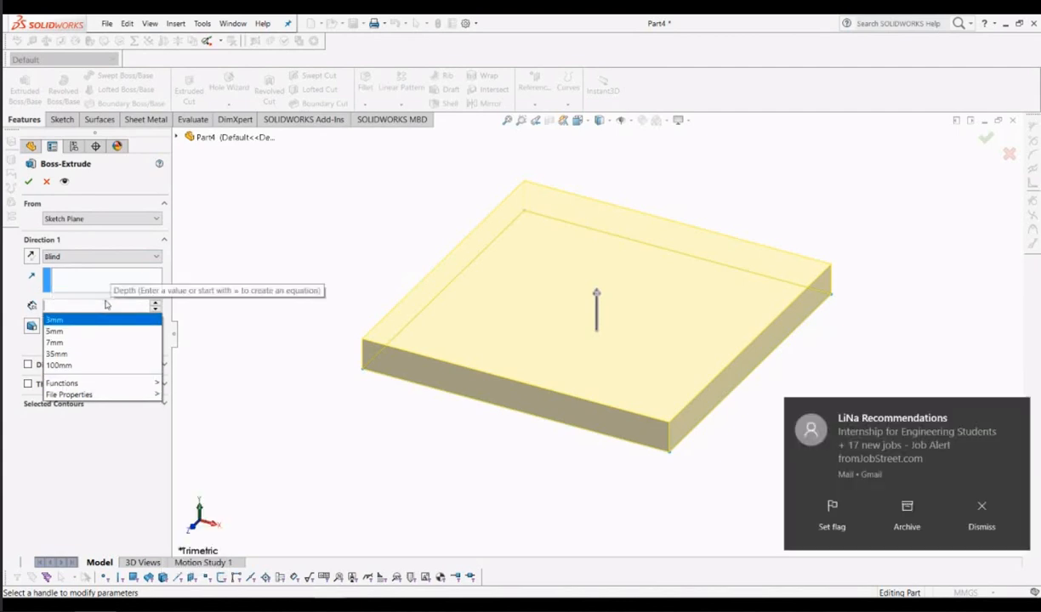
pyautogui.write('10')
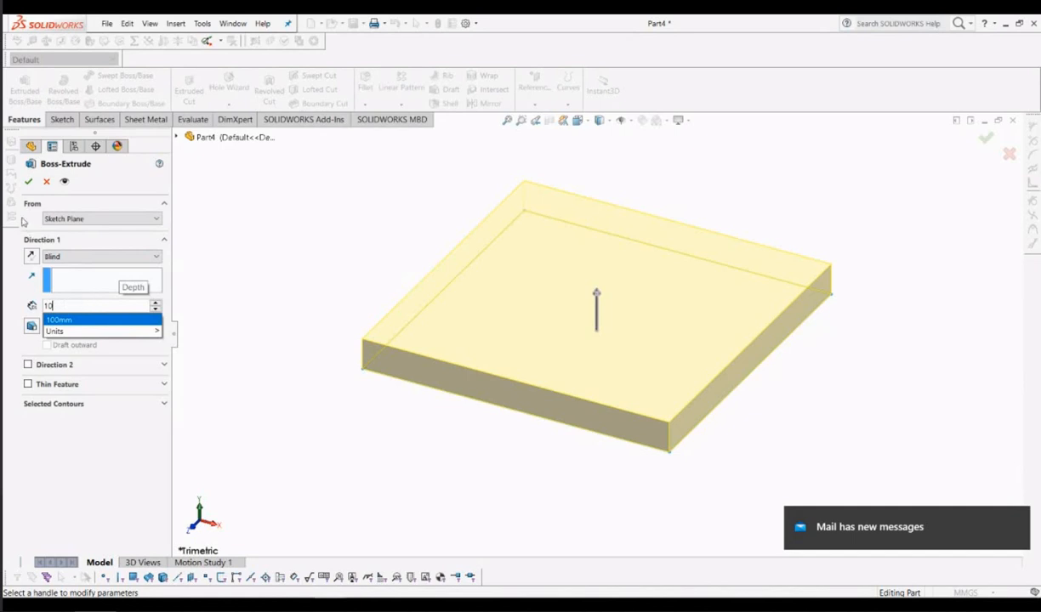
pyautogui.click(110, 425)
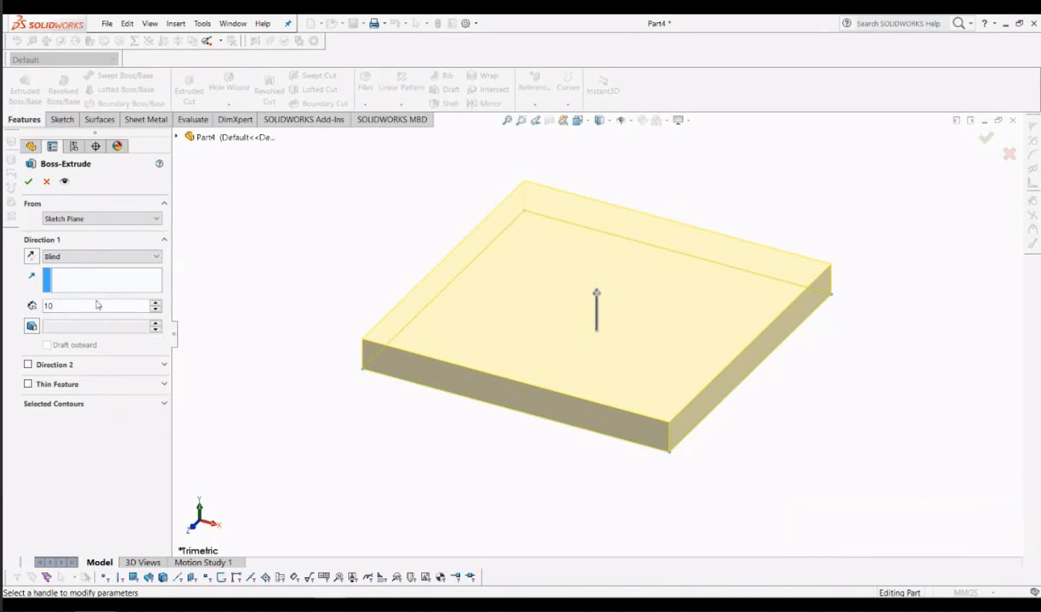
pyautogui.click(281, 273)
pyautogui.press('z')
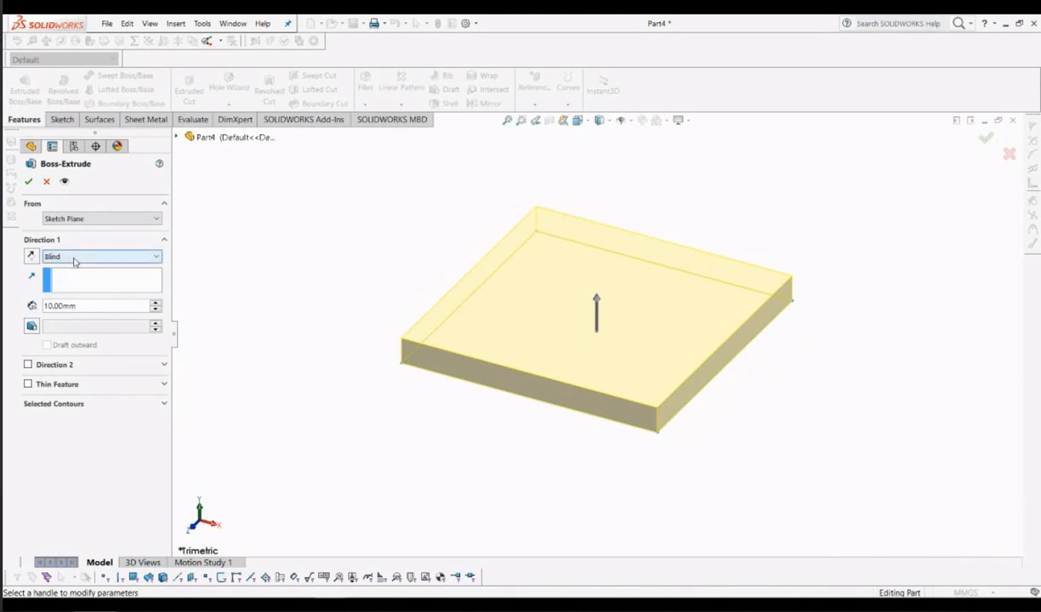
pyautogui.click(29, 182)
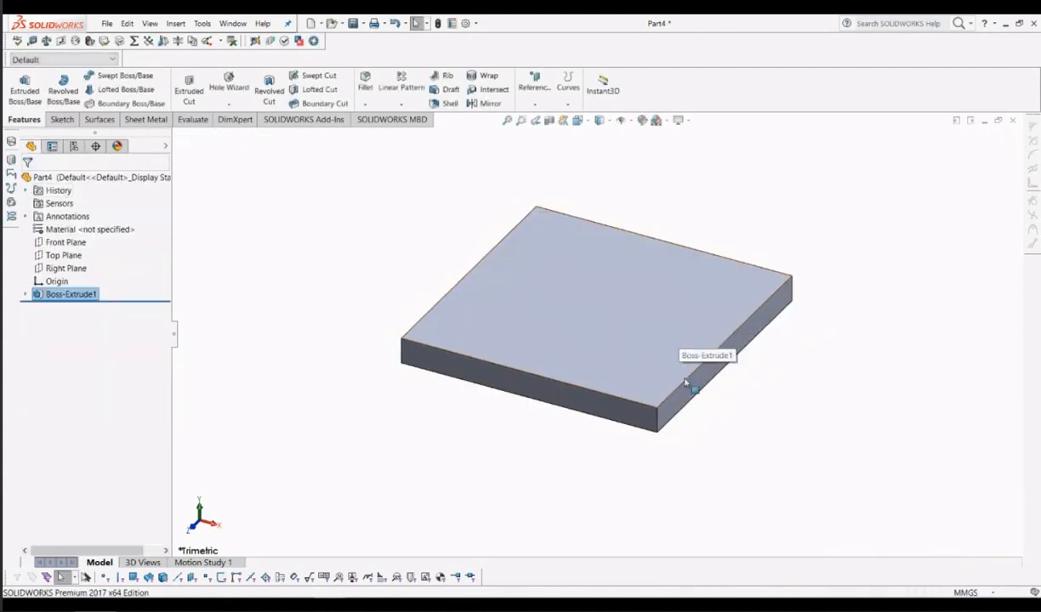
# Step: Turn the finished plate to the standard Bottom view
pyautogui.scroll(-2, 689, 390)
pyautogui.scroll(2, 689, 390)
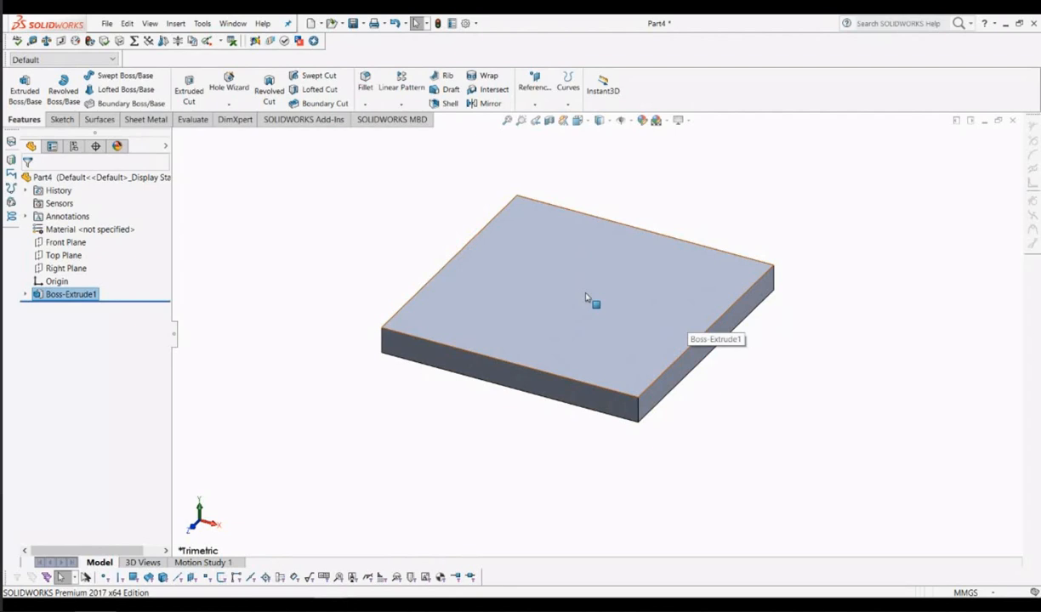
pyautogui.press('space')
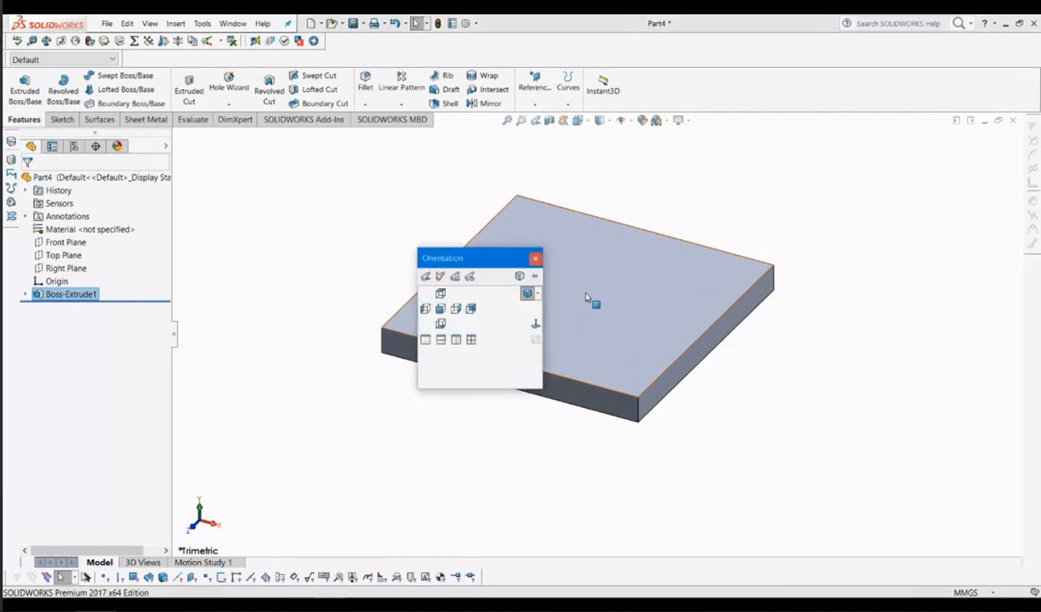
pyautogui.click(540, 293)
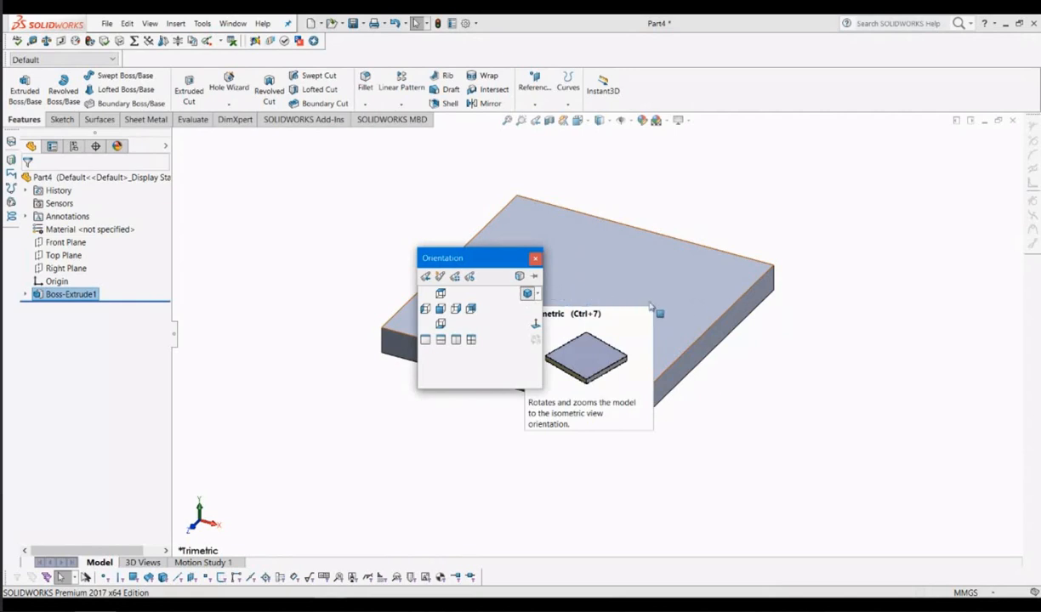
pyautogui.click(441, 326)
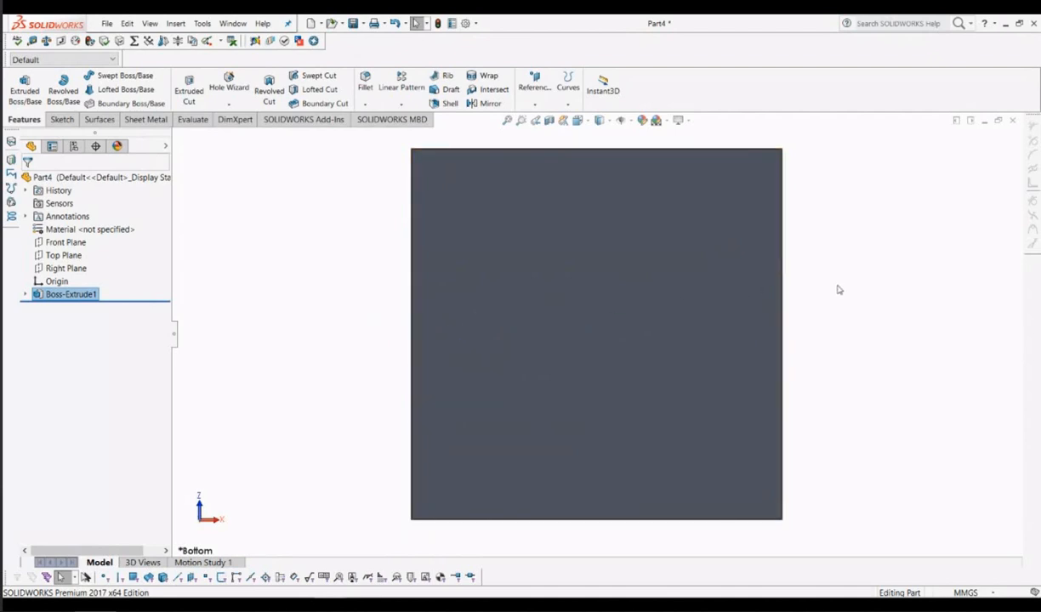
# Step: Review the standard view orientations, switch the plate to Isometric, and return to the Bottom view
pyautogui.press('space')
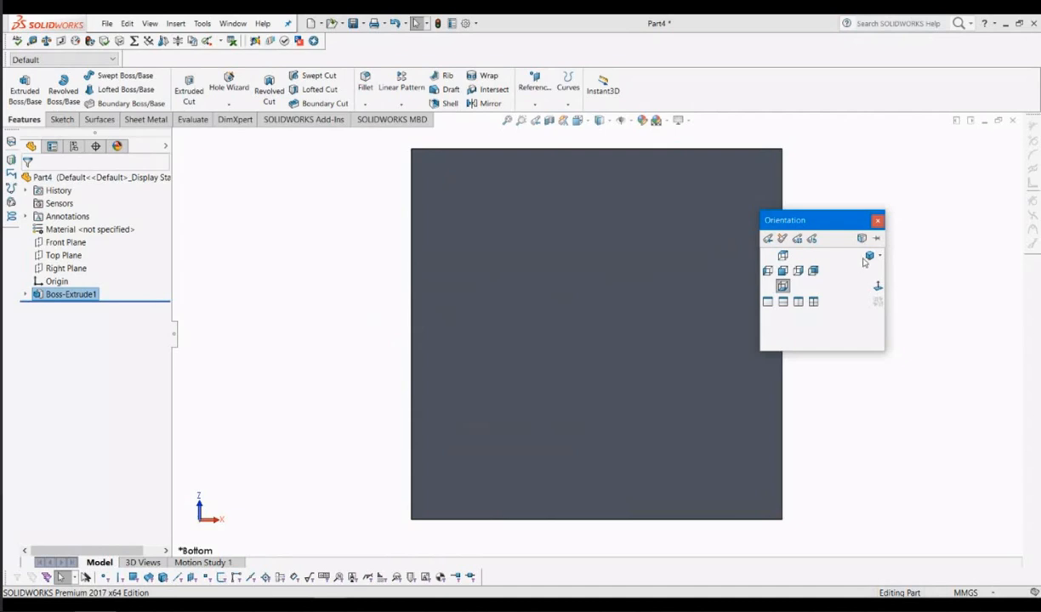
pyautogui.click(877, 222)
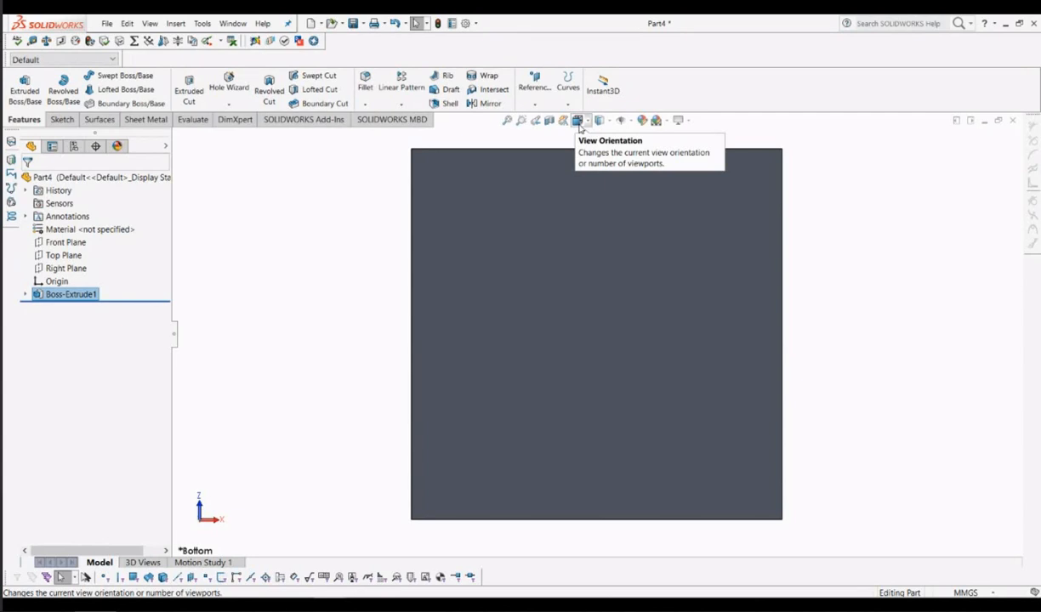
pyautogui.click(579, 124)
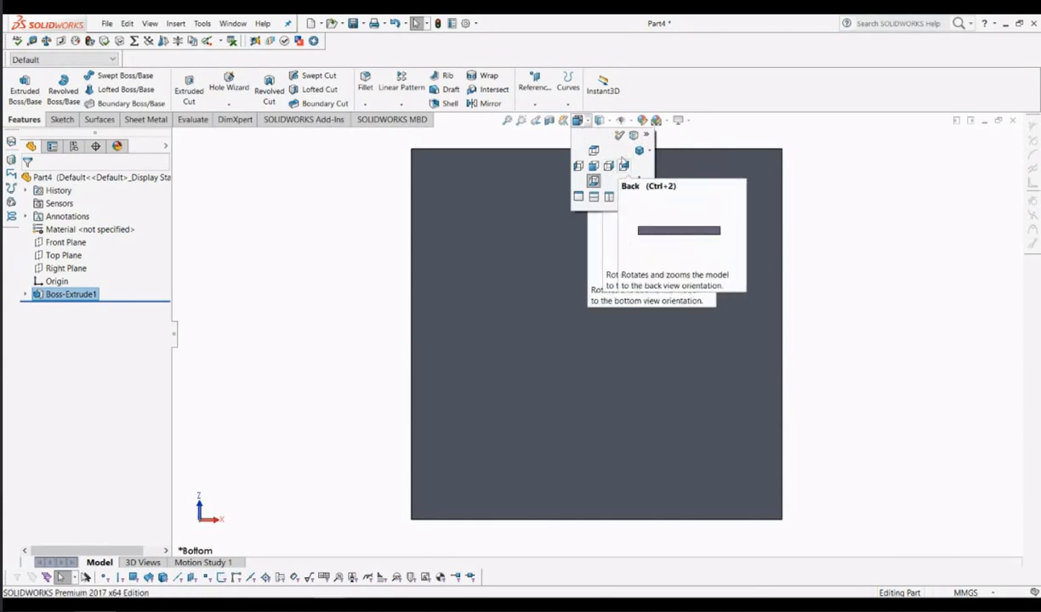
pyautogui.click(629, 120)
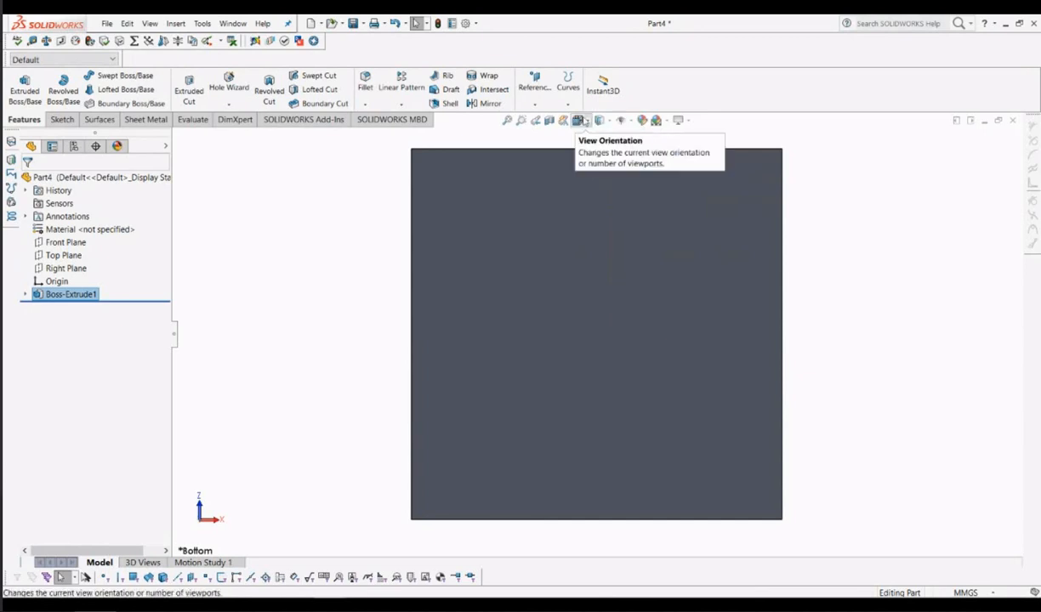
pyautogui.click(578, 121)
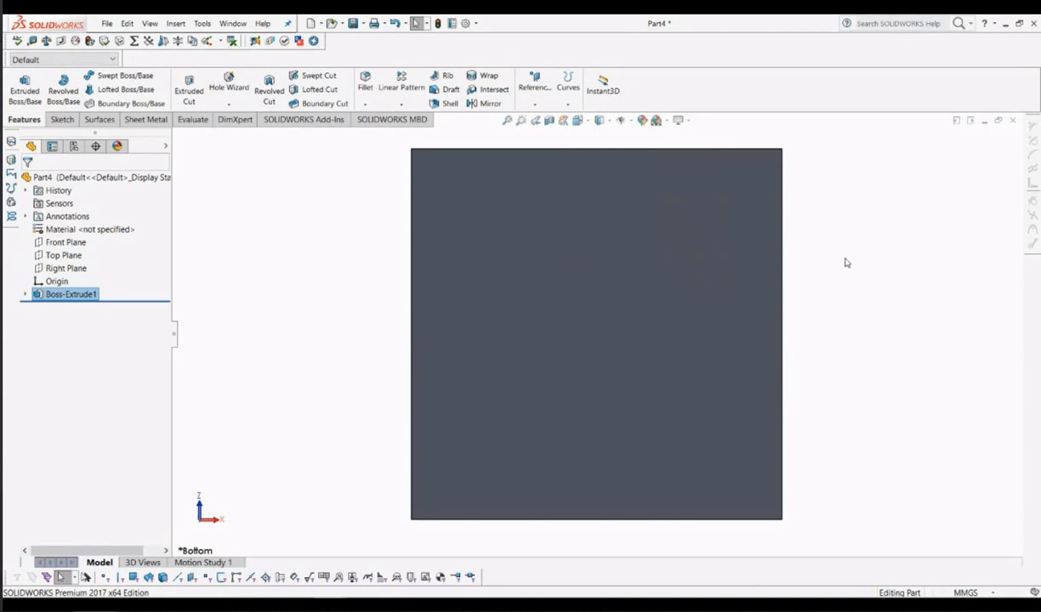
pyautogui.hotkey('ctrl', '7')
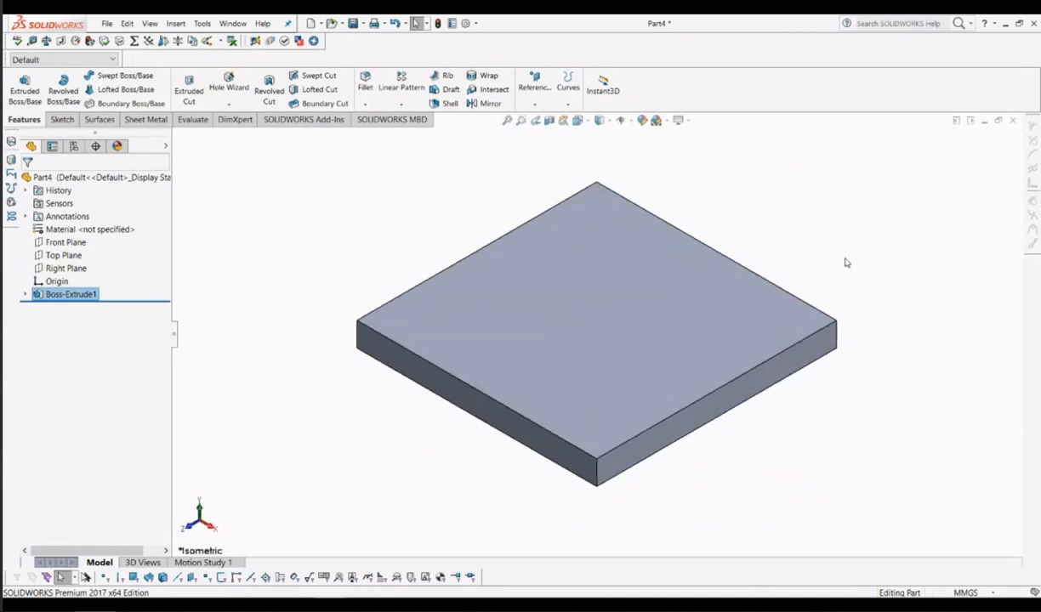
pyautogui.hotkey('ctrl', '6')
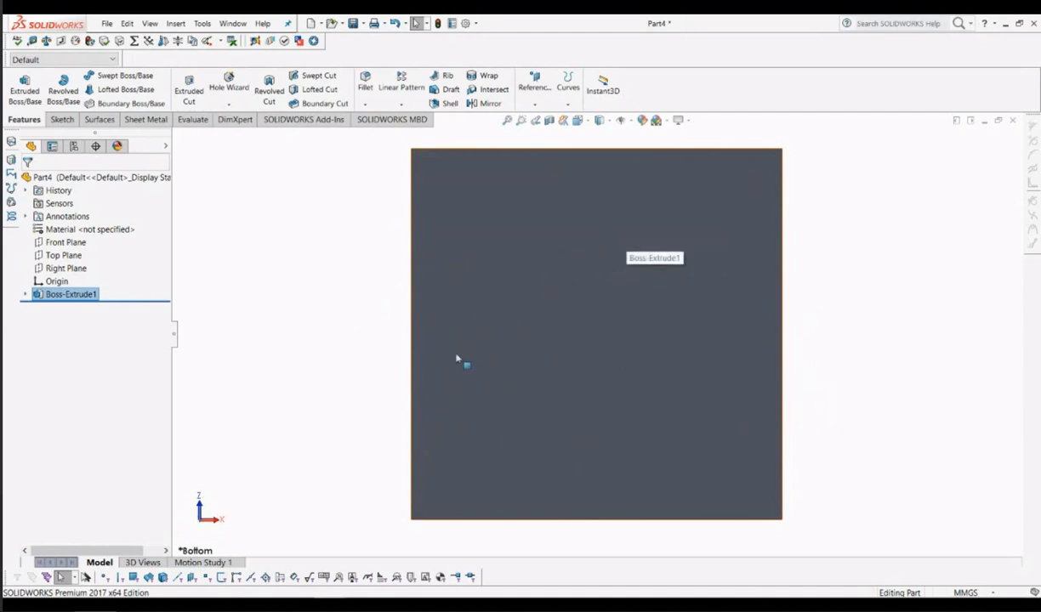
# Step: Start a new sketch on the plate's bottom face and fit the whole face in view
pyautogui.click(589, 357)
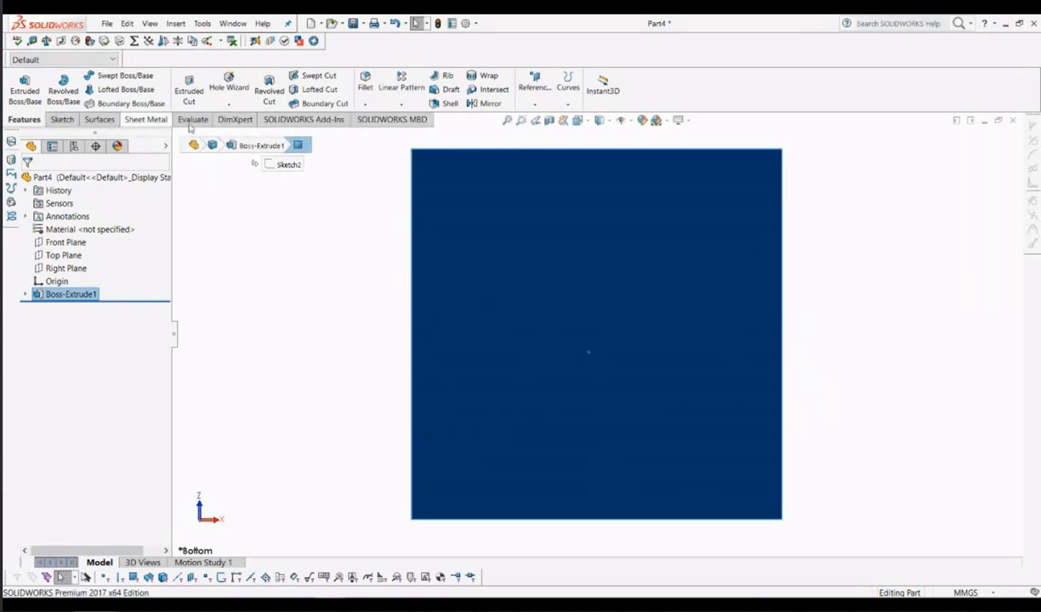
pyautogui.click(63, 120)
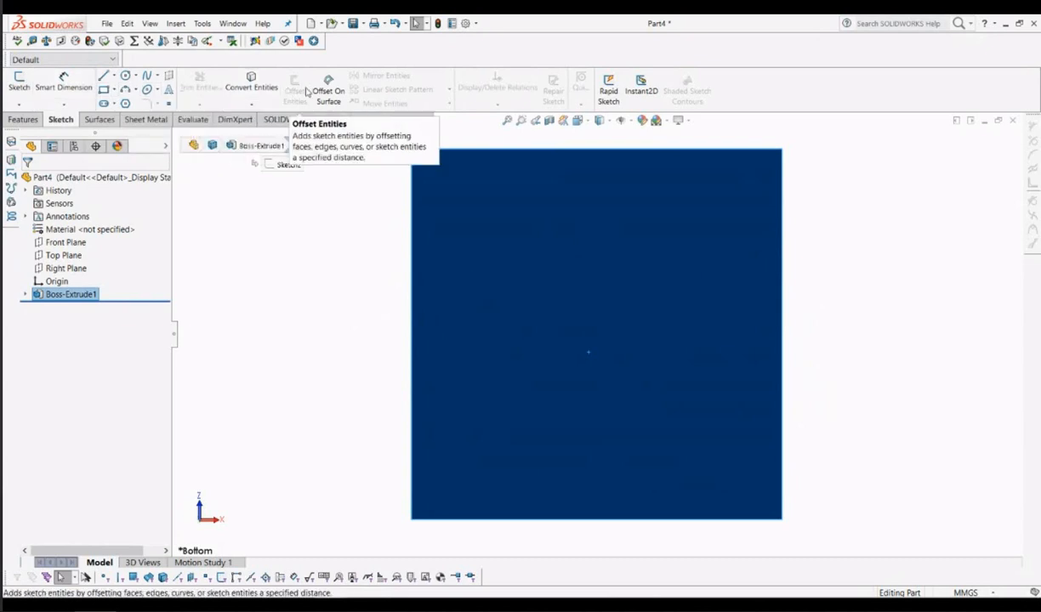
pyautogui.click(18, 89)
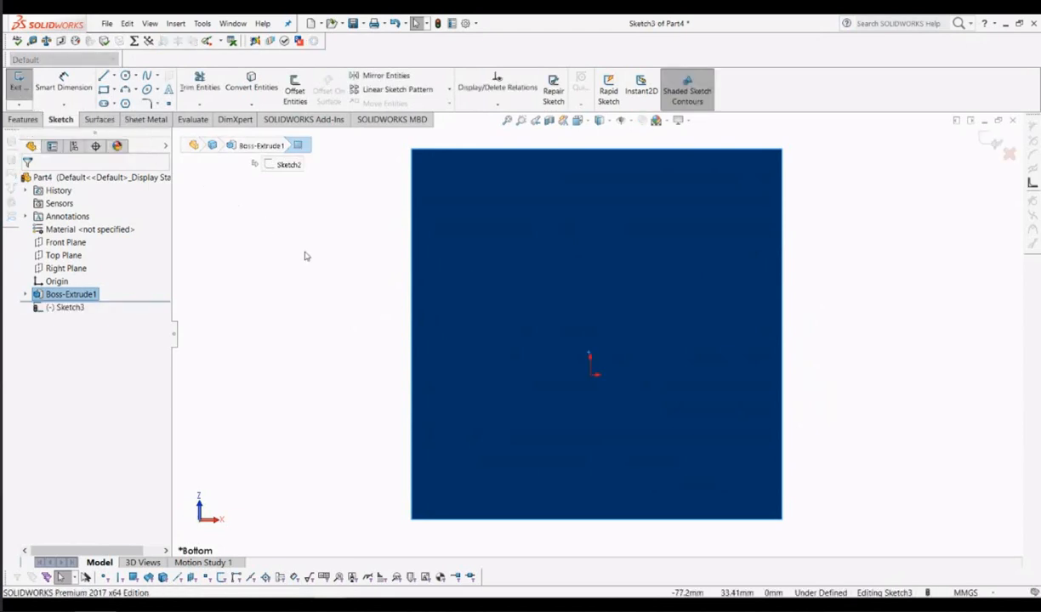
pyautogui.press('f')
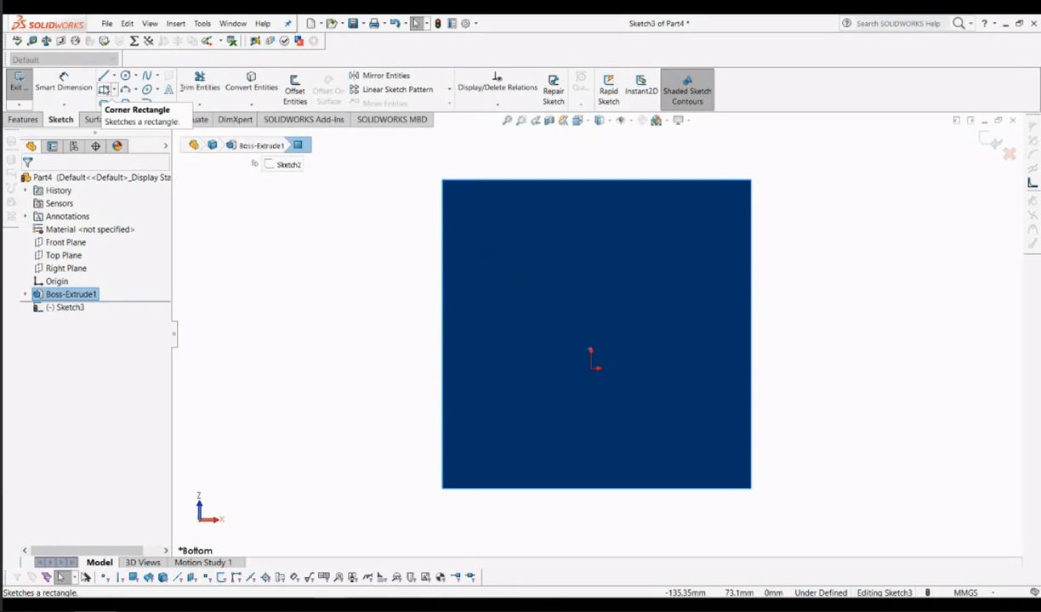
# Step: Sketch a corner rectangle about 84 mm wide and 80 mm high inside the plate's bottom face and finish the Rectangle command
pyautogui.click(103, 88)
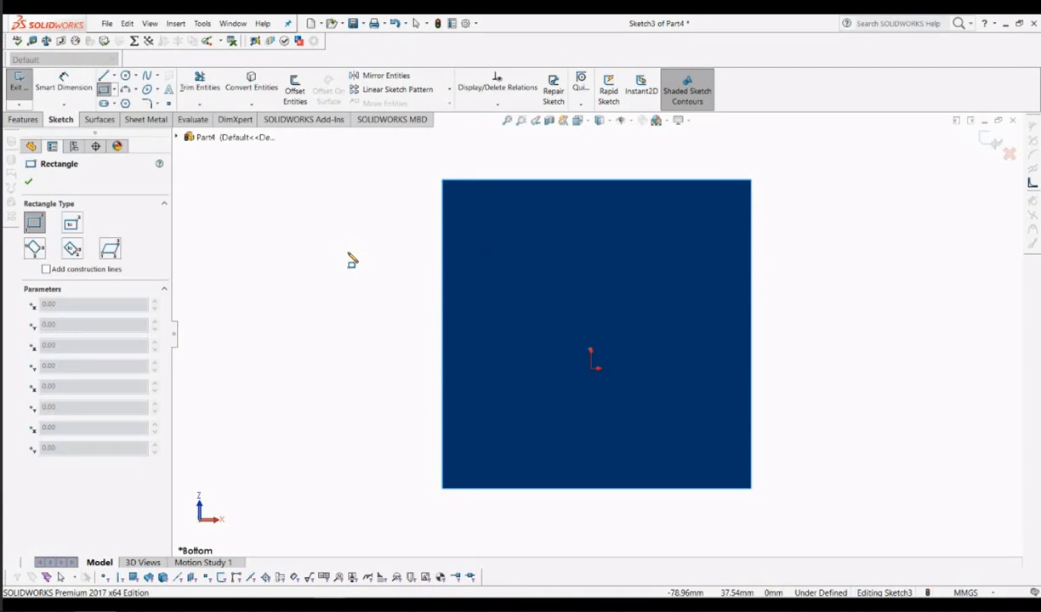
pyautogui.click(477, 220)
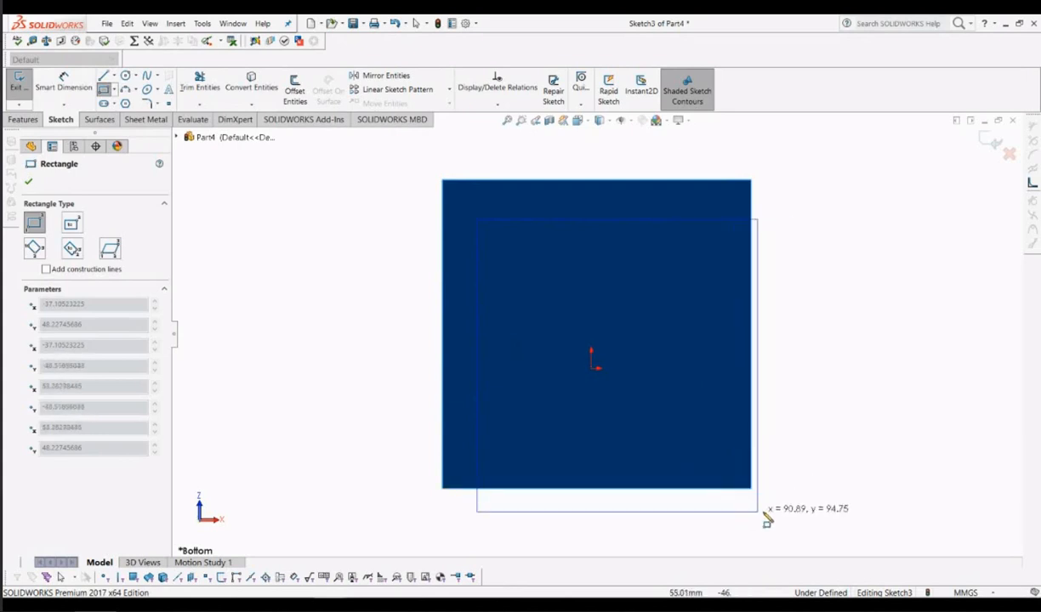
pyautogui.click(737, 467)
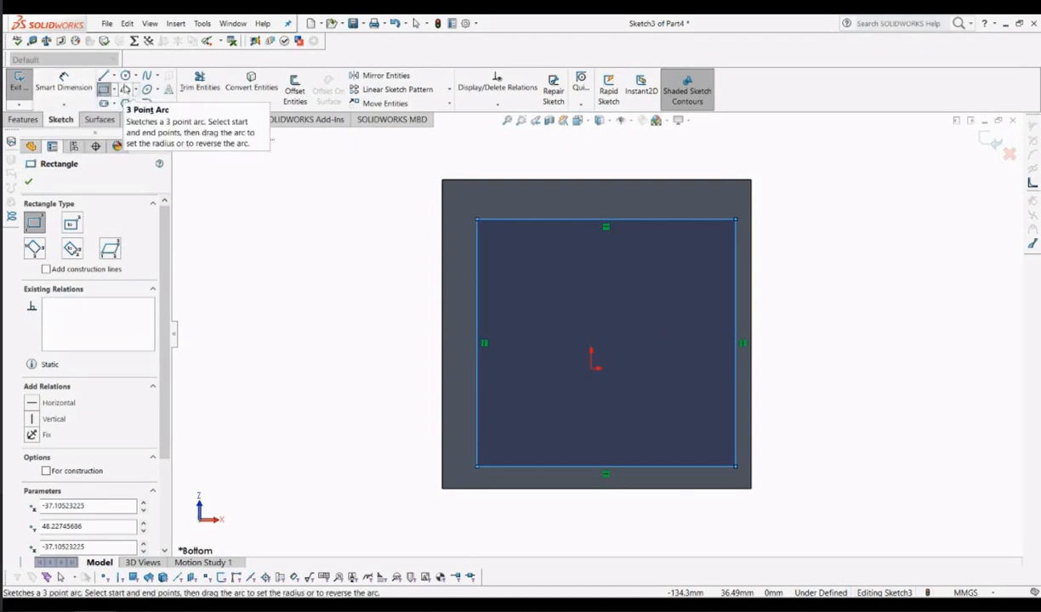
pyautogui.click(30, 183)
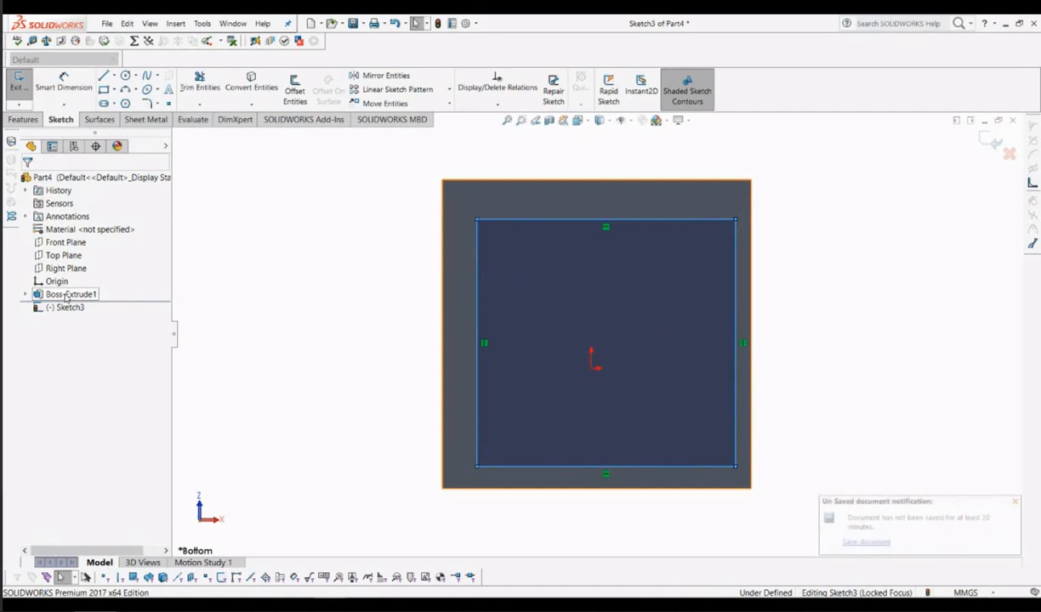
pyautogui.rightClick(66, 295)
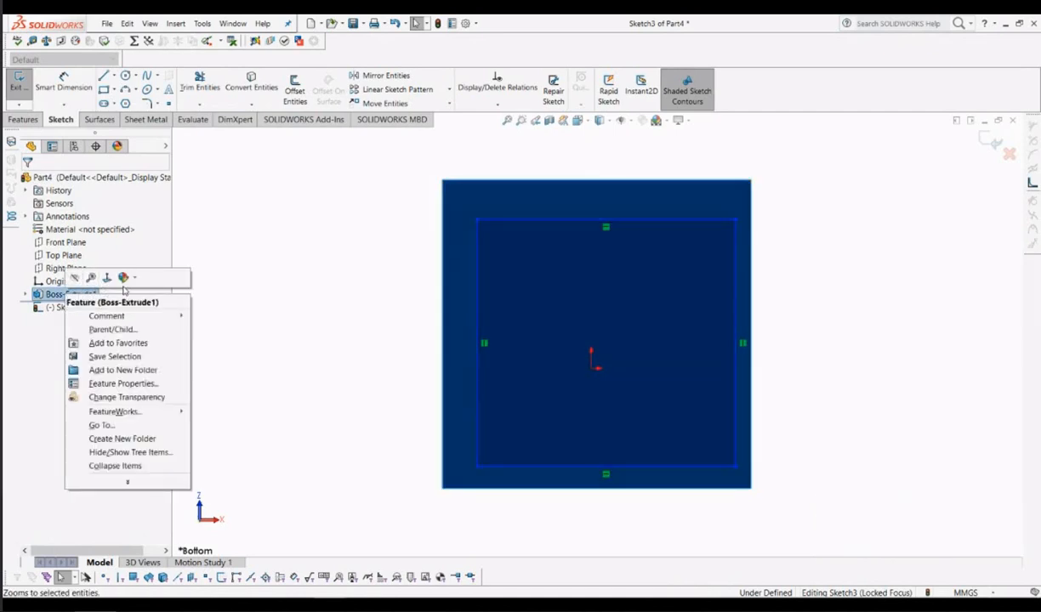
pyautogui.click(47, 326)
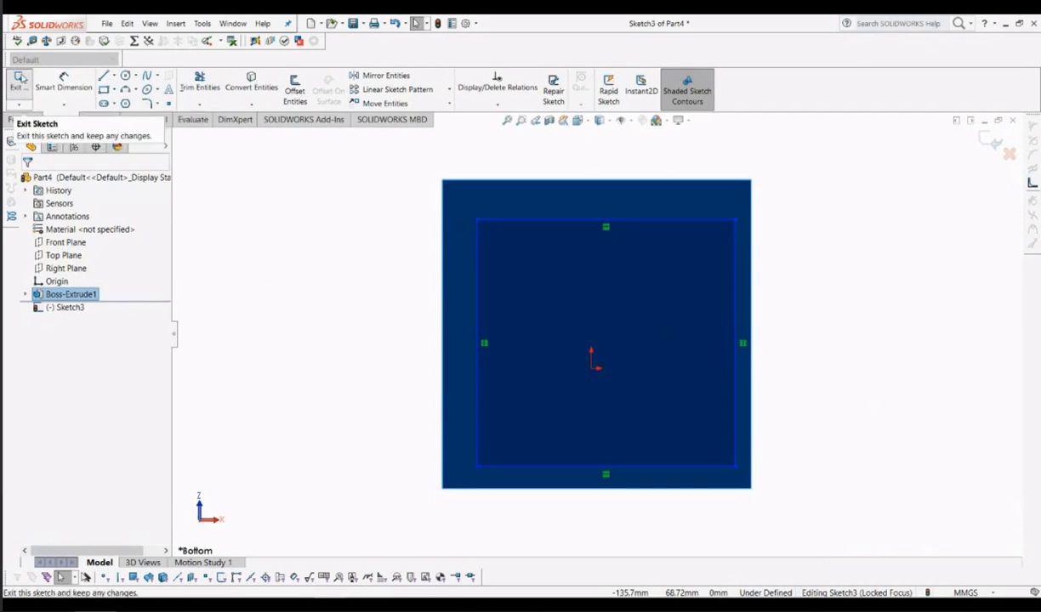
# Step: Dimension the distance between the plate's upper edge and the rectangle's upper line with Smart Dimension and set it to 5 mm
pyautogui.click(63, 79)
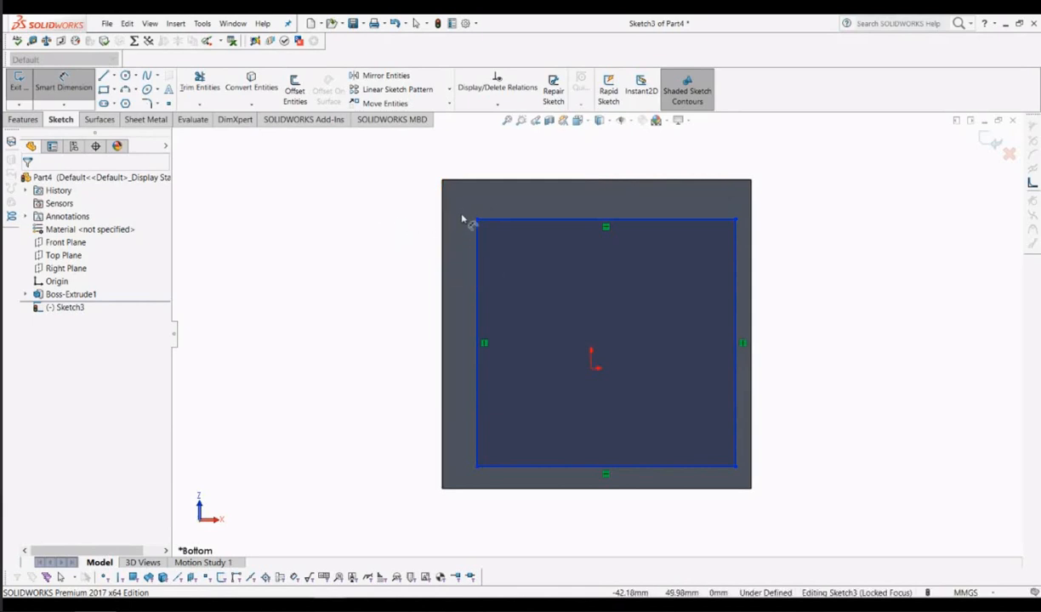
pyautogui.click(552, 182)
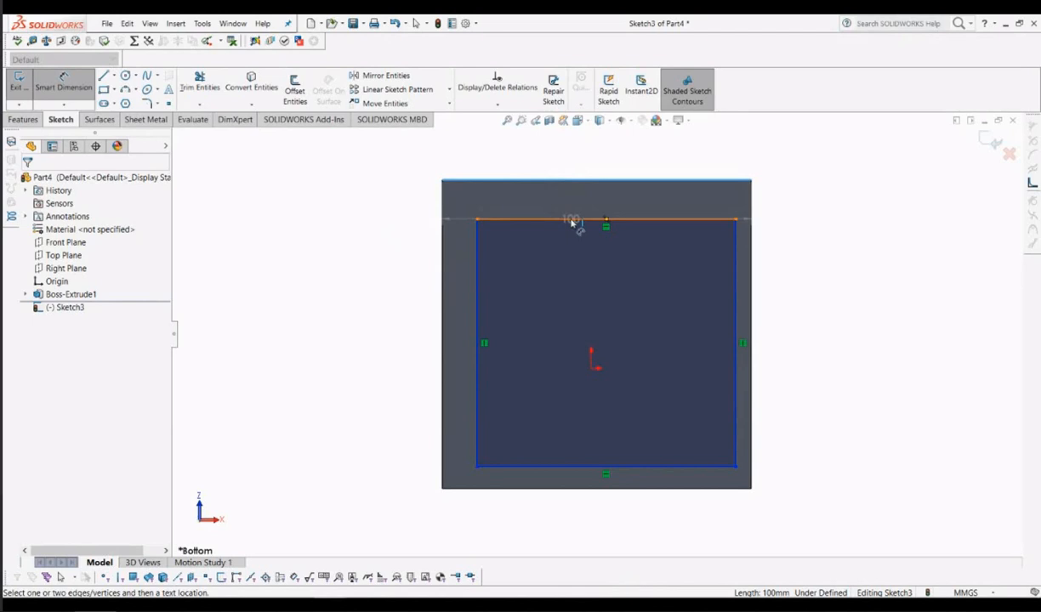
pyautogui.click(573, 221)
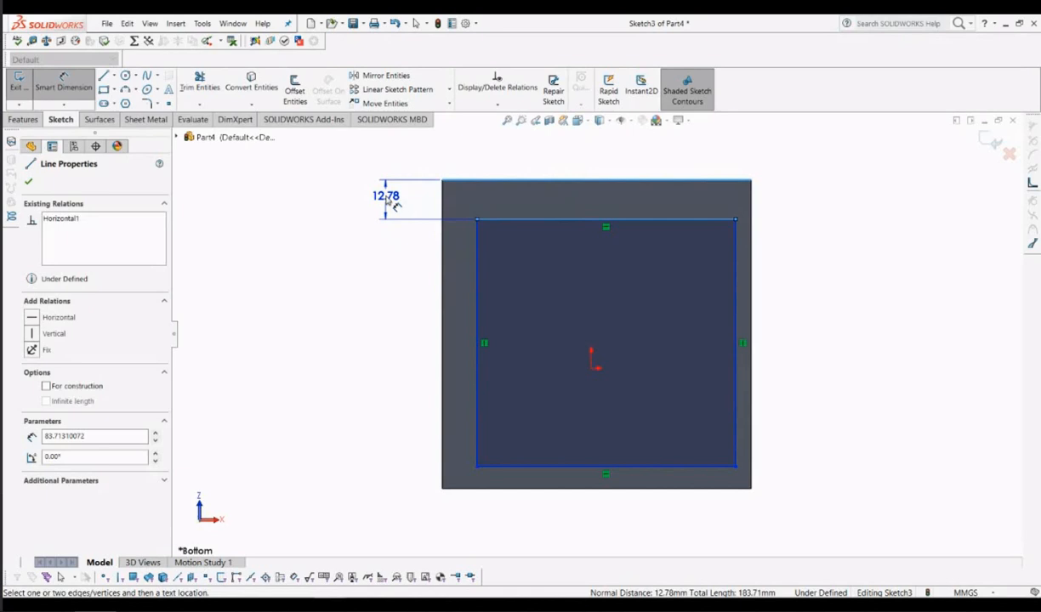
pyautogui.doubleClick(386, 196)
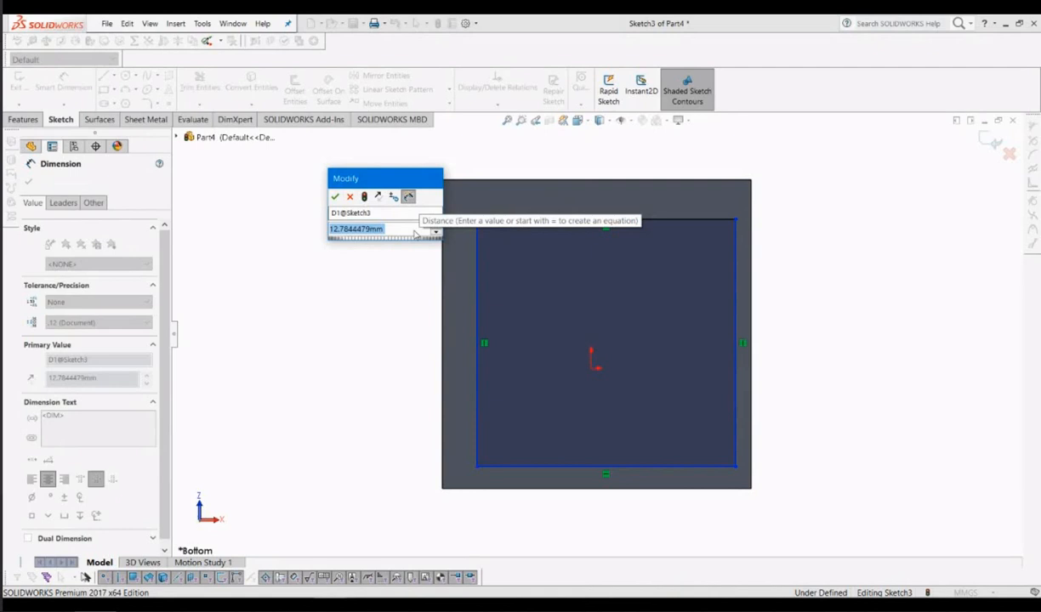
pyautogui.write('=')
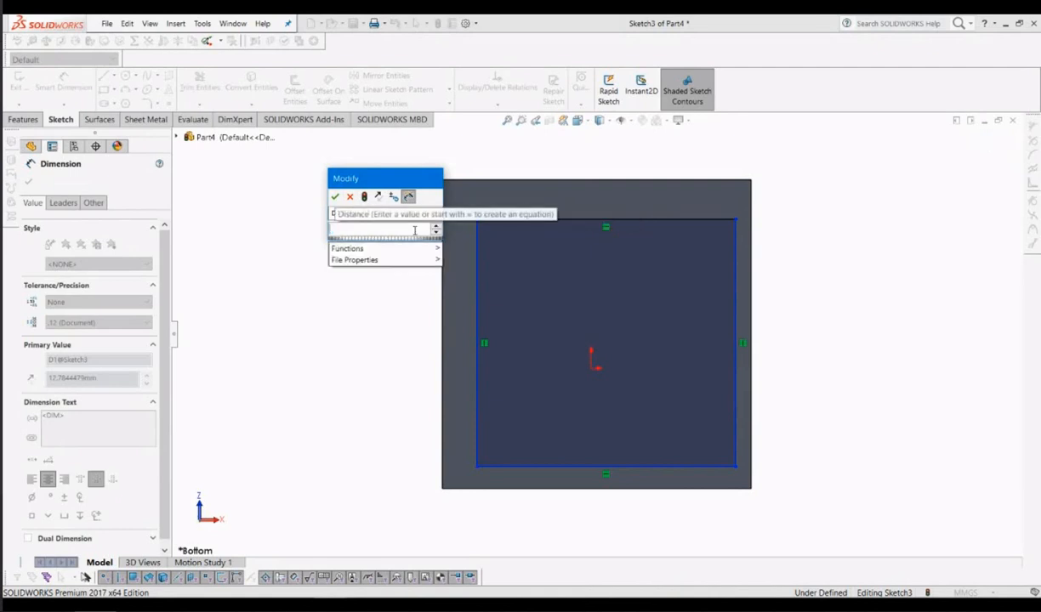
pyautogui.write('5')
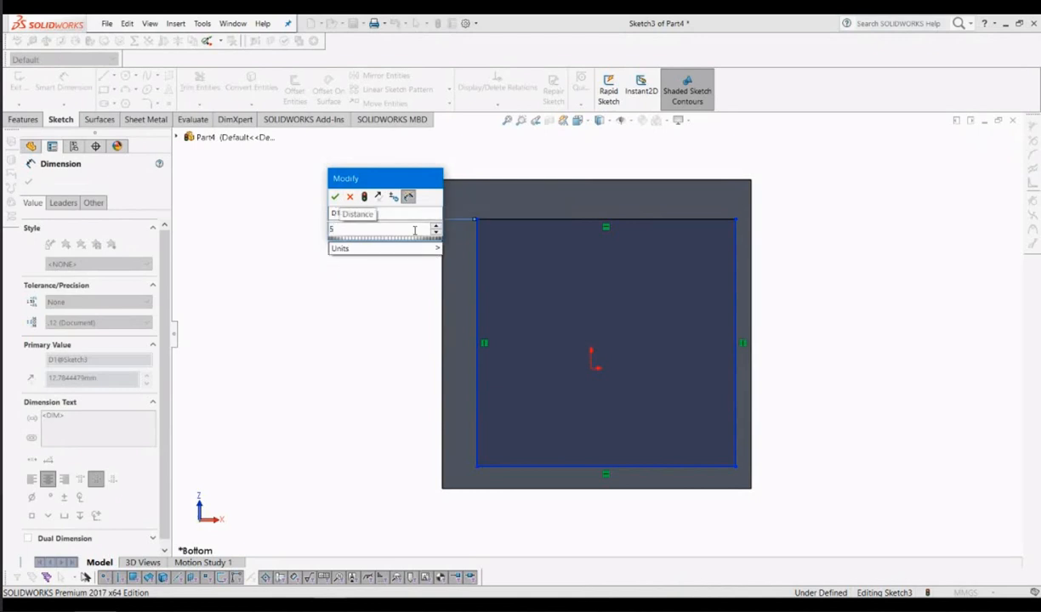
pyautogui.press('Return')
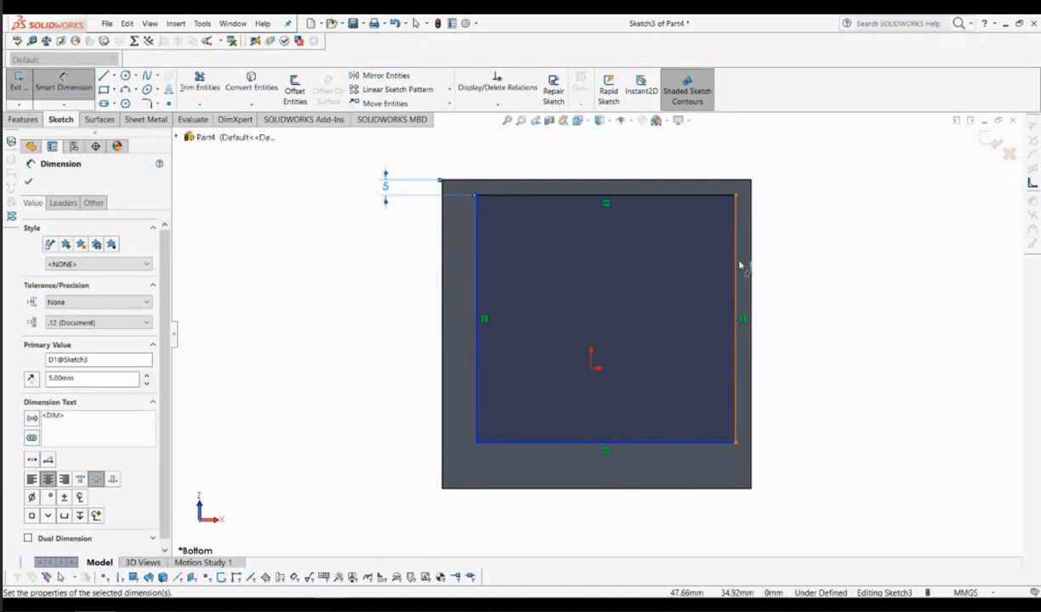
# Step: Dimension the distance between the rectangle's left line and the plate's left edge and set it to 5 mm
pyautogui.click(478, 239)
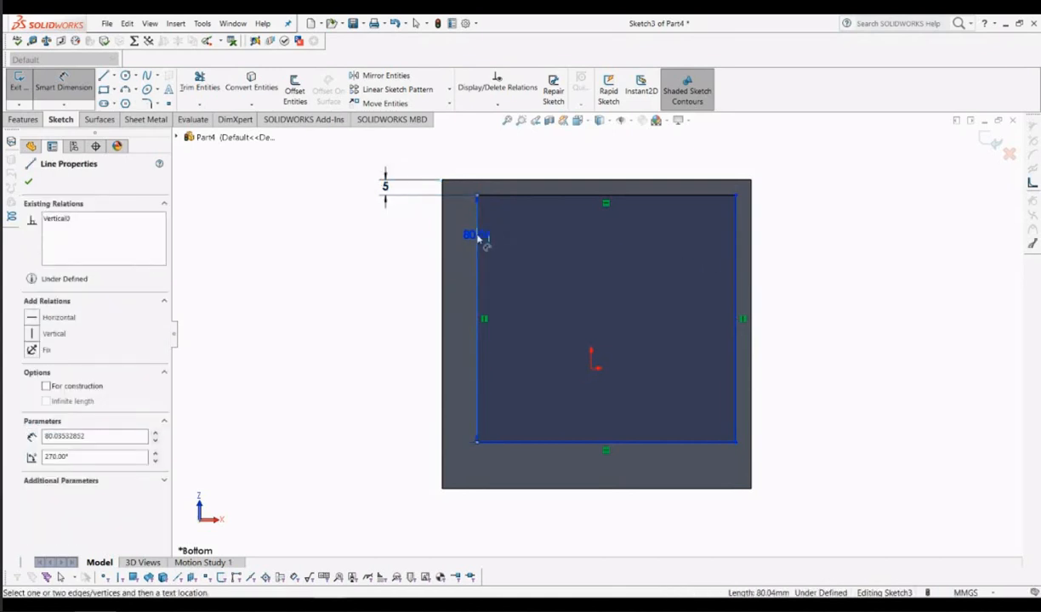
pyautogui.click(444, 270)
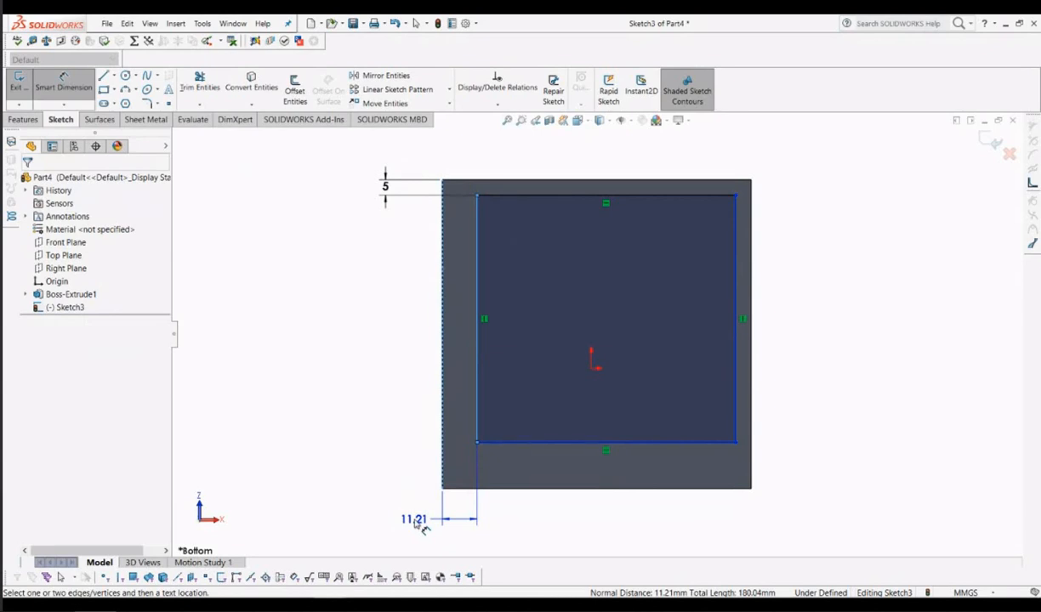
pyautogui.click(422, 527)
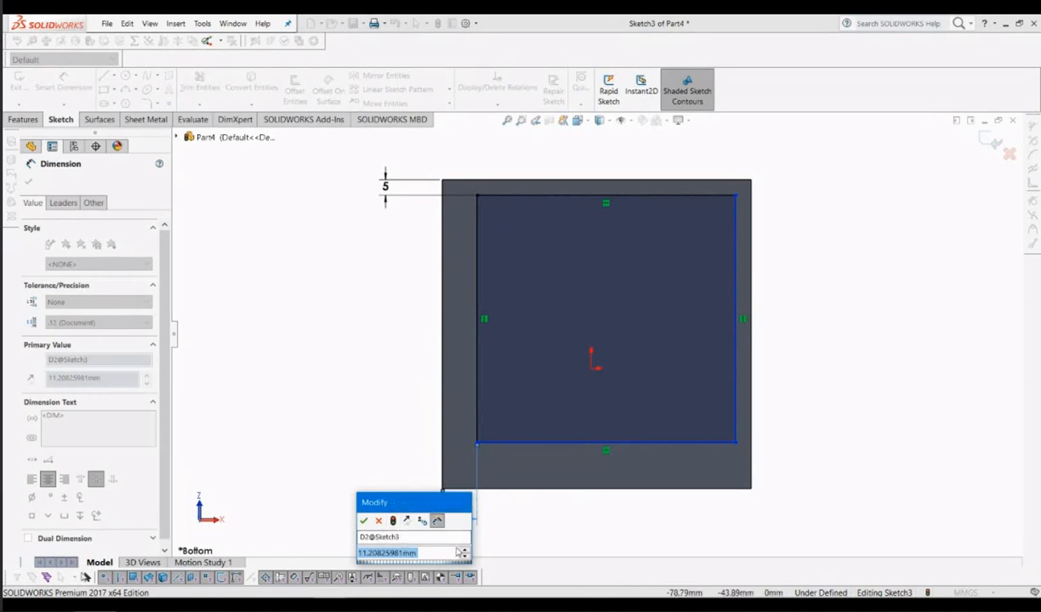
pyautogui.write('=')
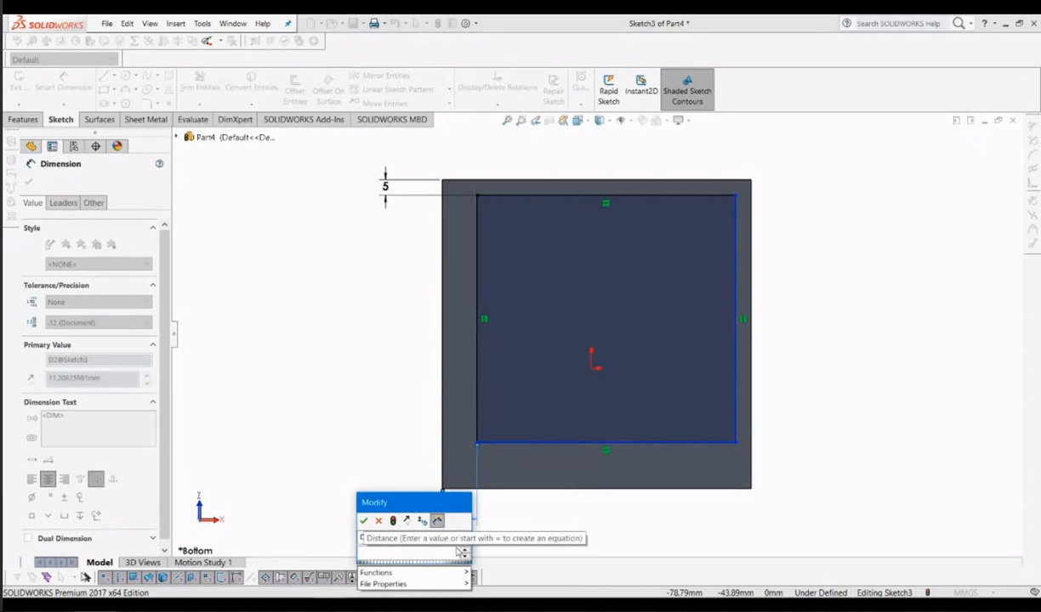
pyautogui.write('5')
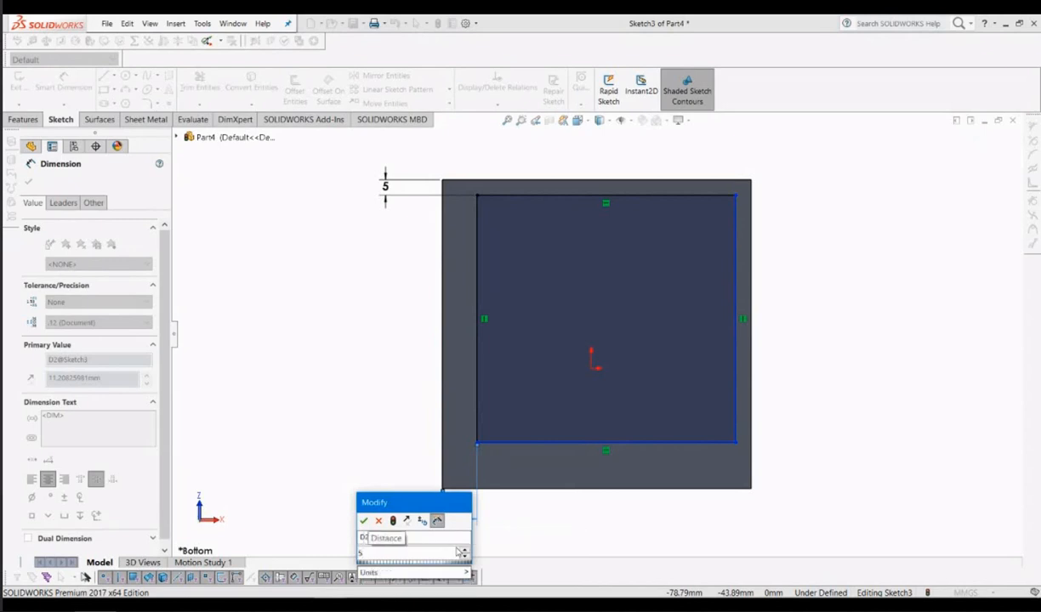
pyautogui.press('Return')
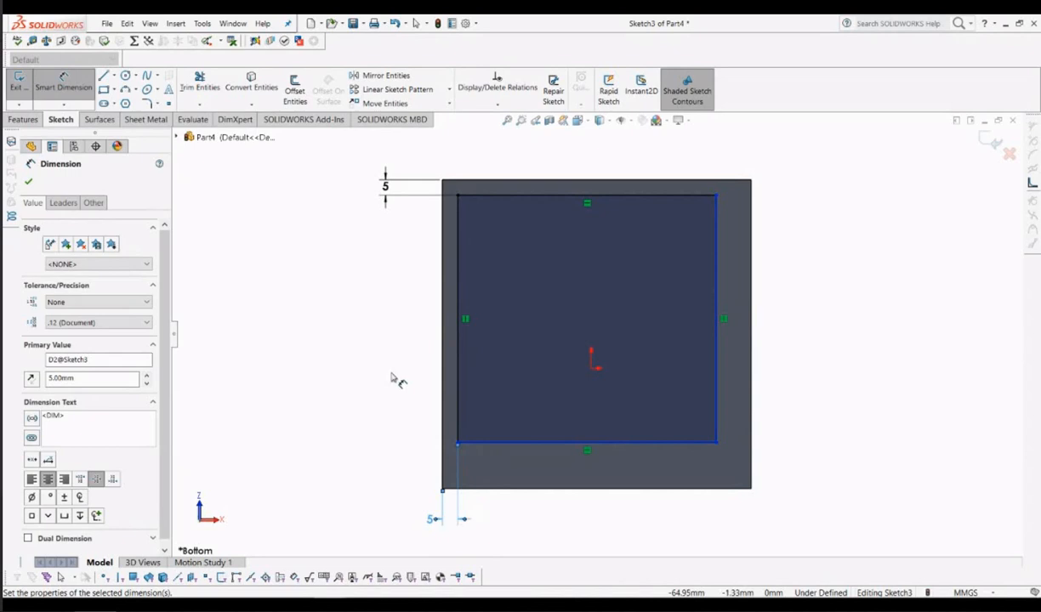
pyautogui.click(458, 345)
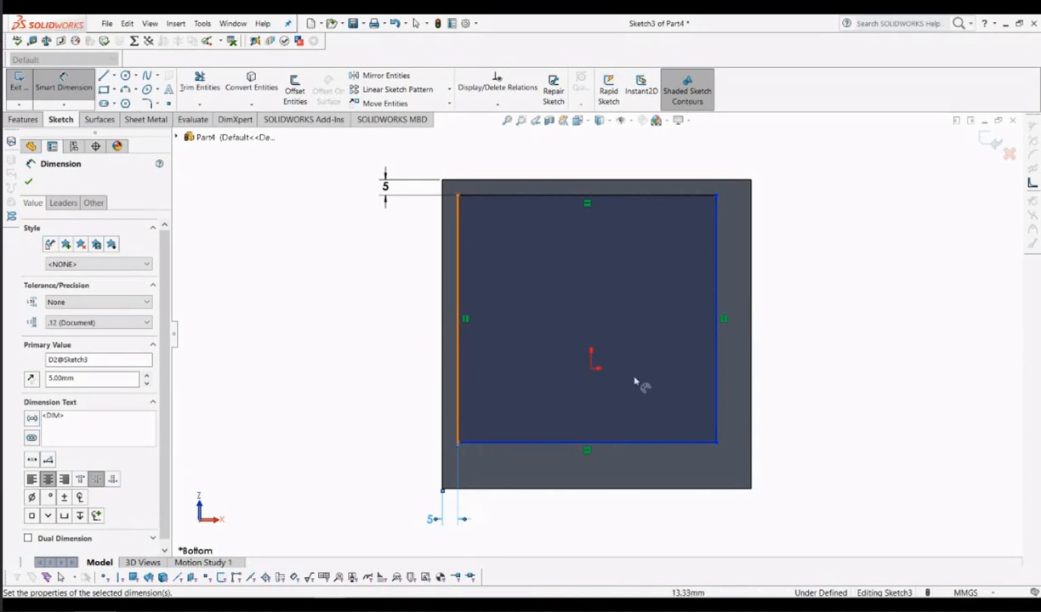
# Step: Dimension the distance between the rectangle's right line and the plate's right edge and set it to 5 mm
pyautogui.click(717, 286)
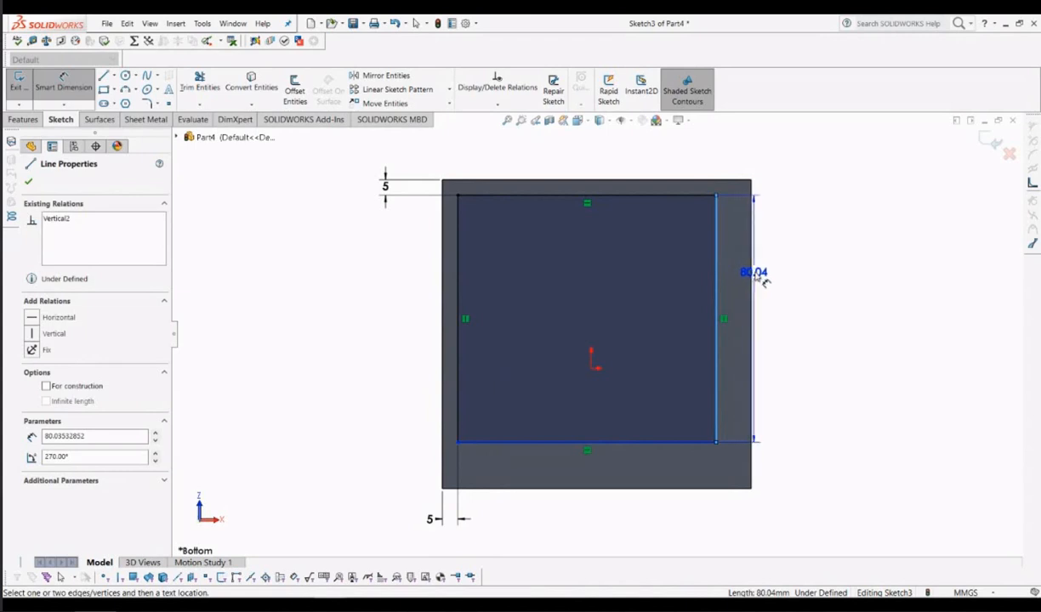
pyautogui.click(749, 281)
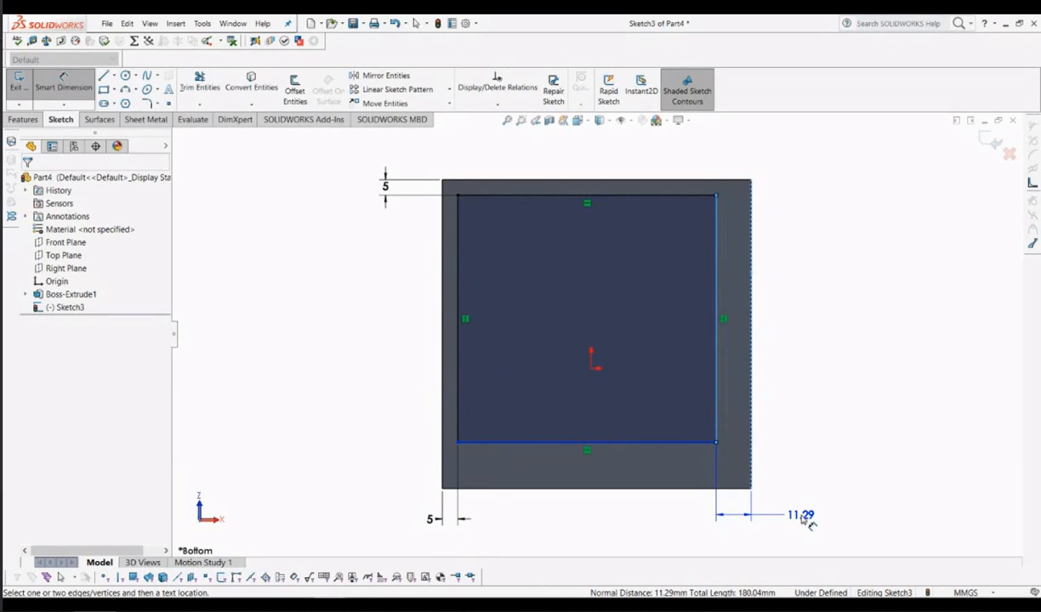
pyautogui.click(804, 519)
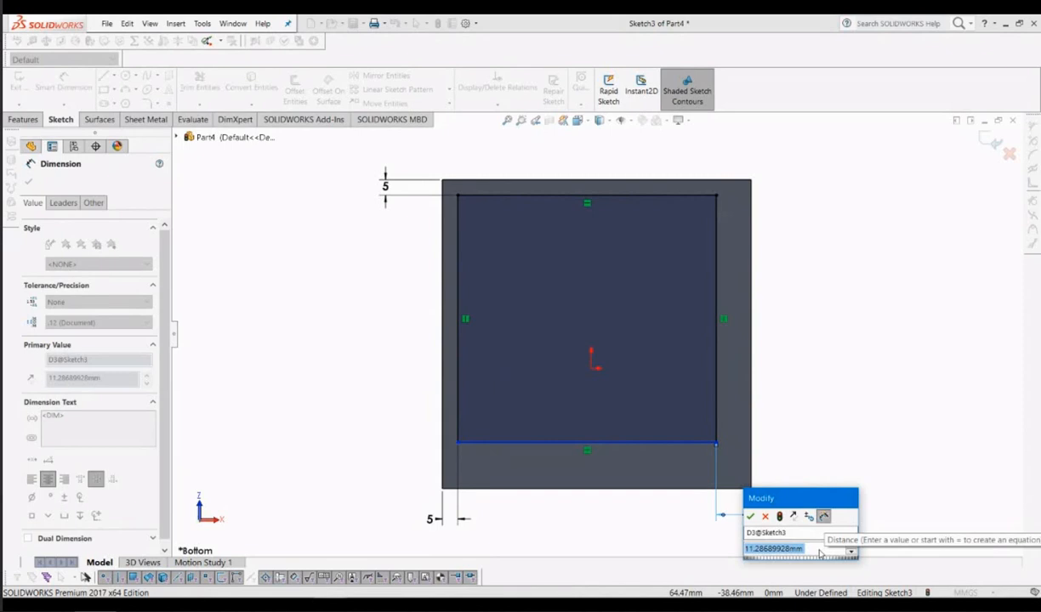
pyautogui.write('=')
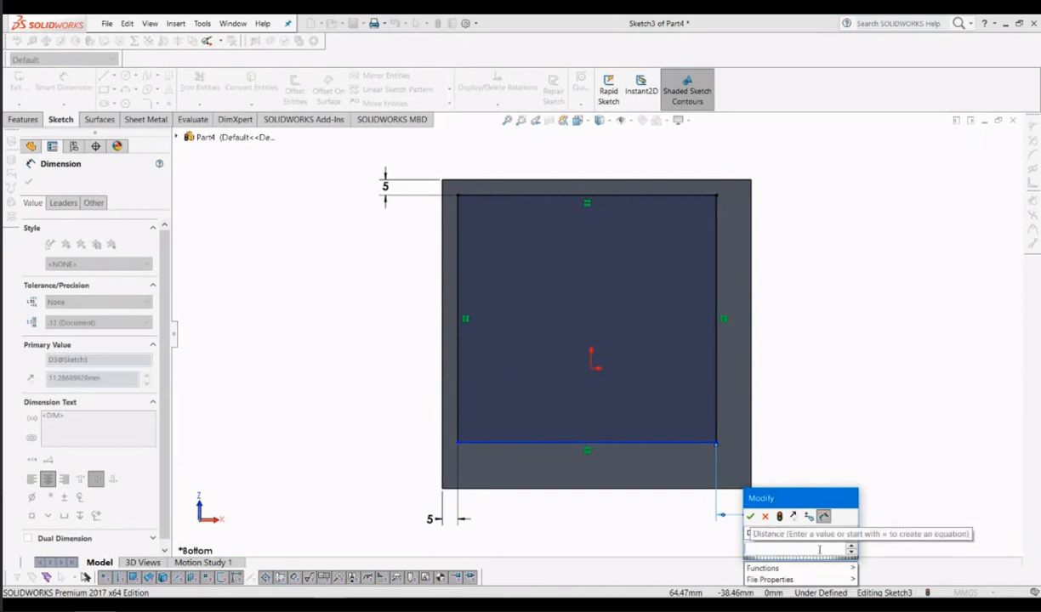
pyautogui.write('5')
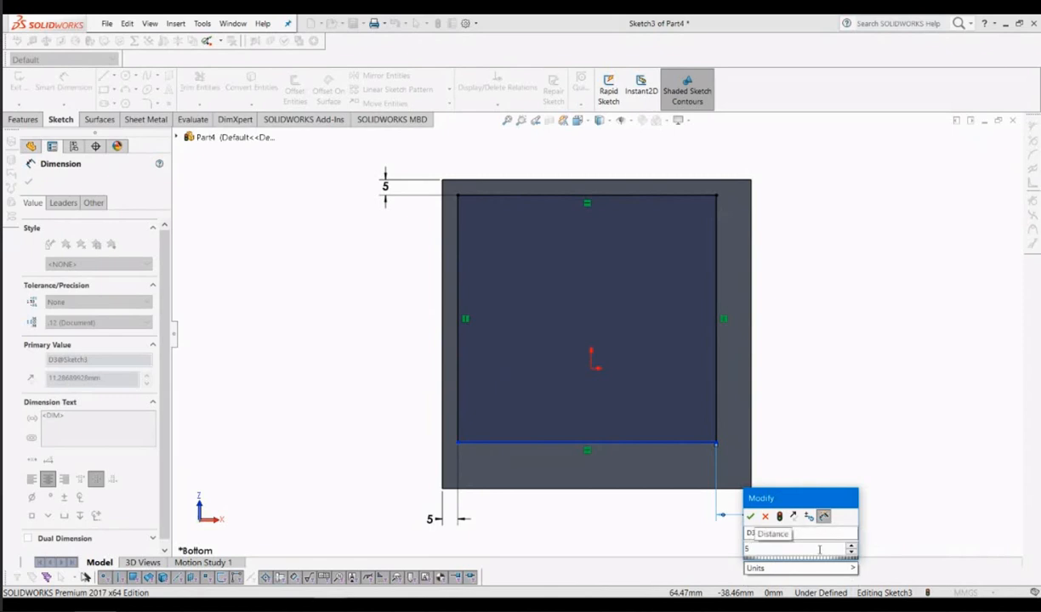
pyautogui.press('Return')
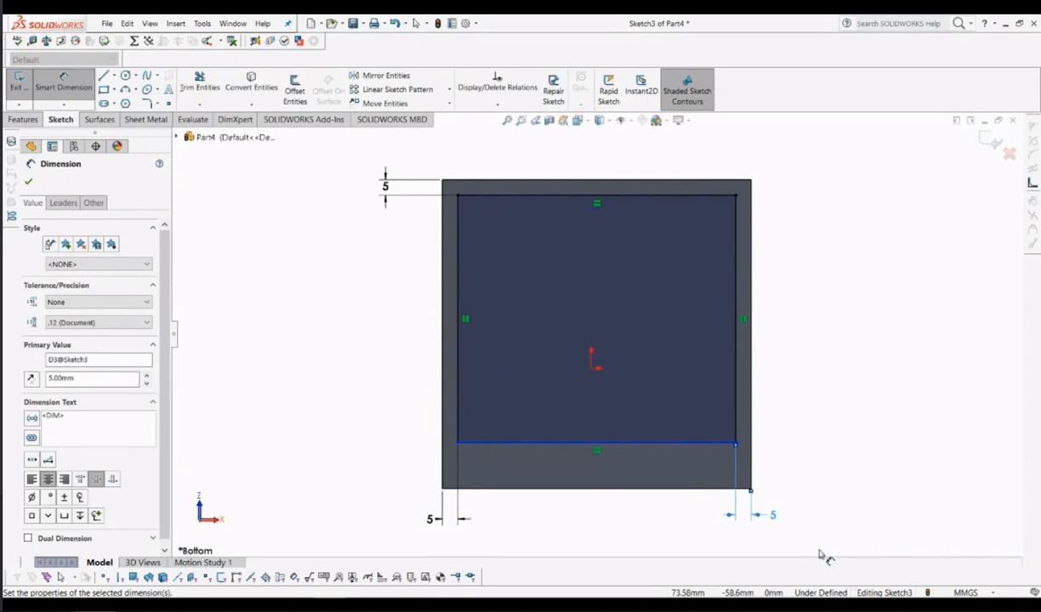
# Step: Dimension the distance between the rectangle's lower line and the plate's lower edge without entering a new value
pyautogui.click(674, 444)
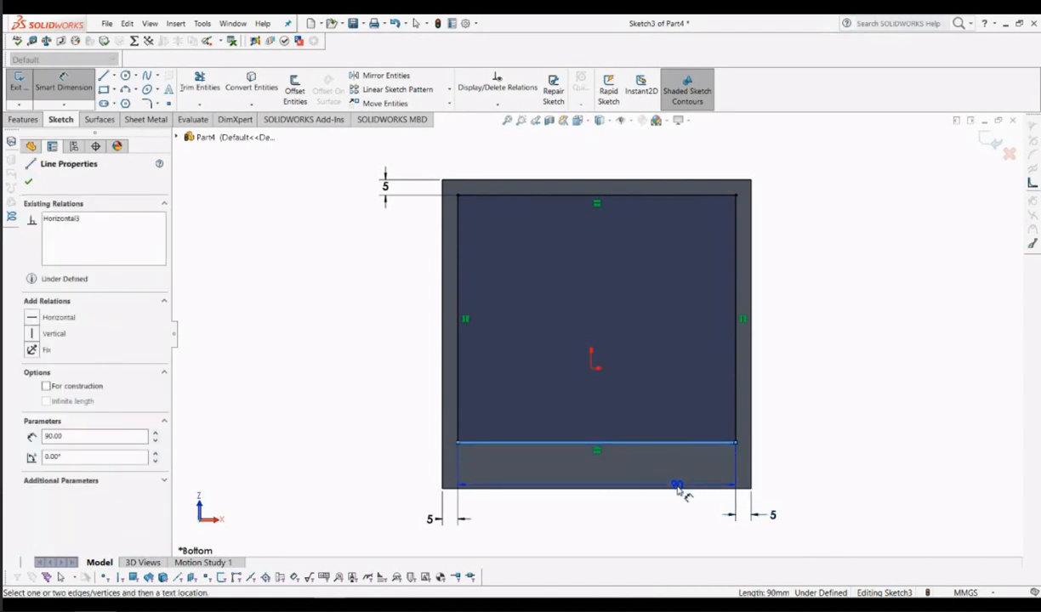
pyautogui.click(681, 491)
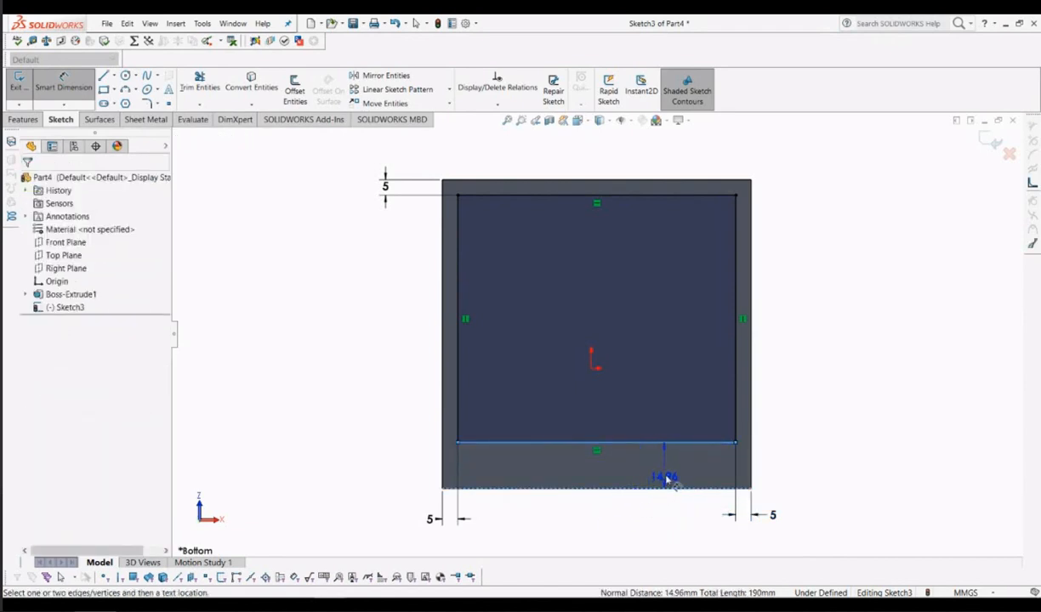
pyautogui.click(629, 526)
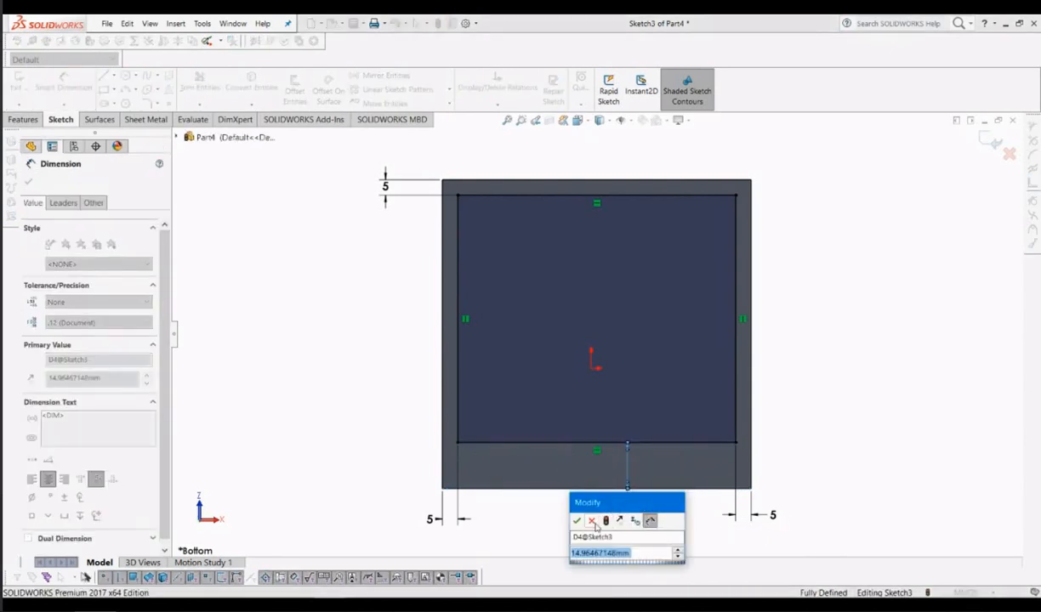
pyautogui.click(594, 521)
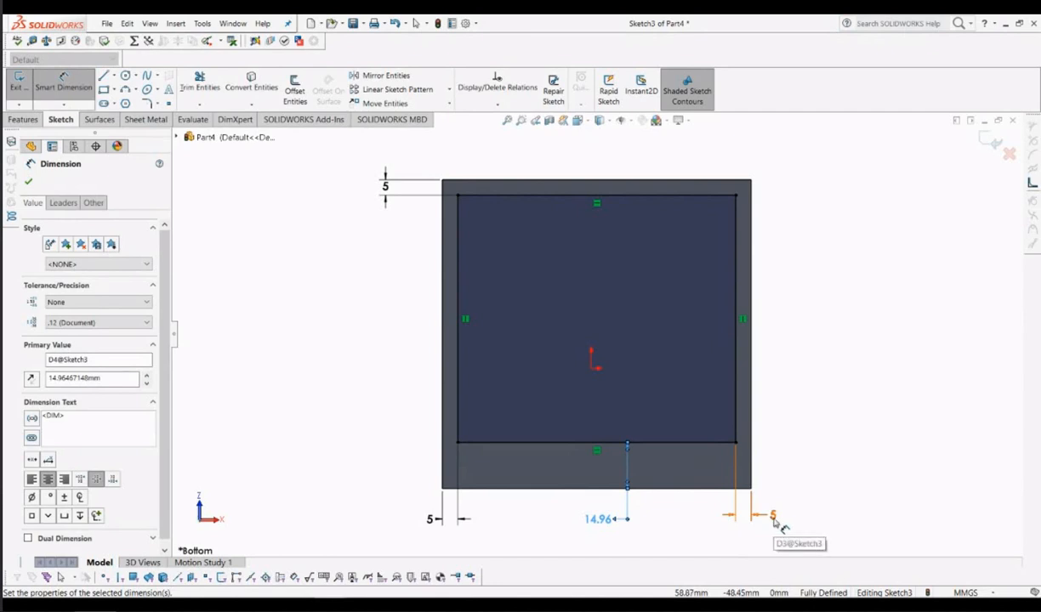
# Step: Reposition the right-side 5 mm dimension above the plate and the lower-edge dimension beside the plate's right edge
pyautogui.moveTo(776, 521)
pyautogui.mouseDown()
pyautogui.moveTo(802, 289)
pyautogui.moveTo(841, 158)
pyautogui.moveTo(804, 160)
pyautogui.mouseUp()
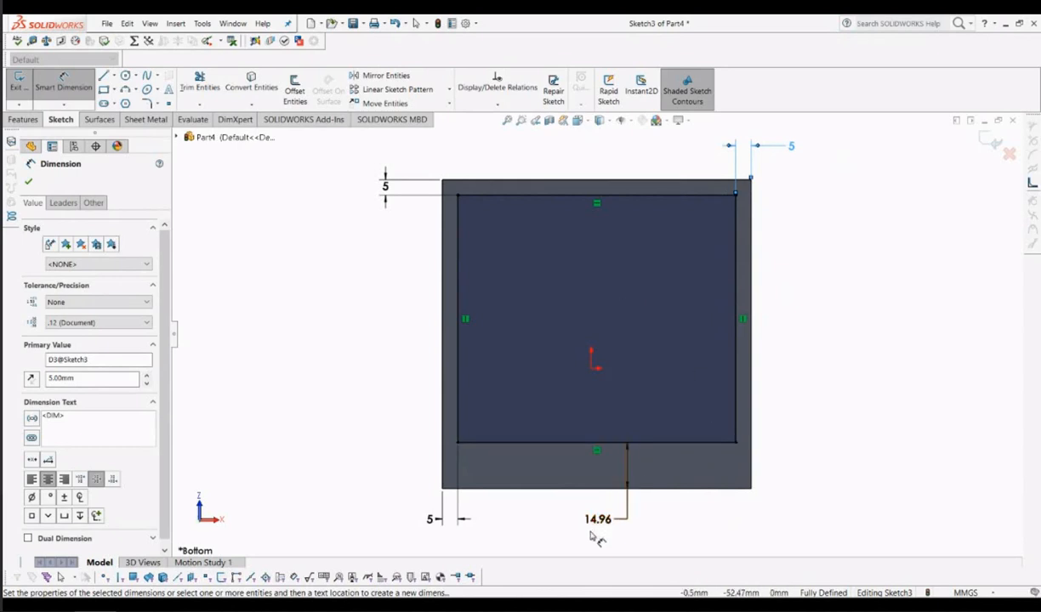
pyautogui.moveTo(597, 522); pyautogui.dragTo(644, 513)
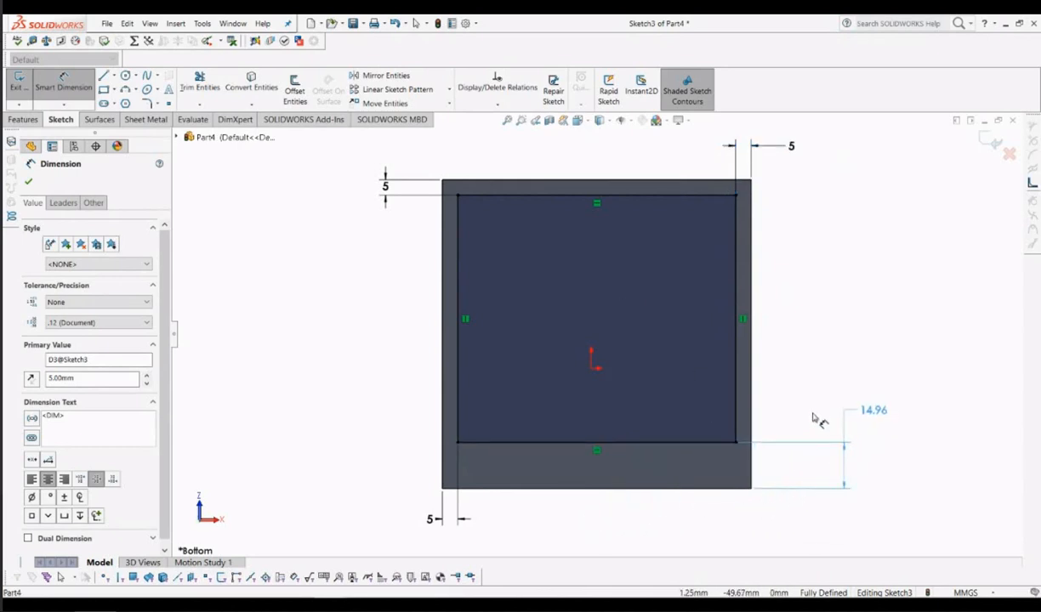
# Step: Set the distance between the rectangle's lower line and the plate's lower edge to 5 mm
pyautogui.click(834, 396)
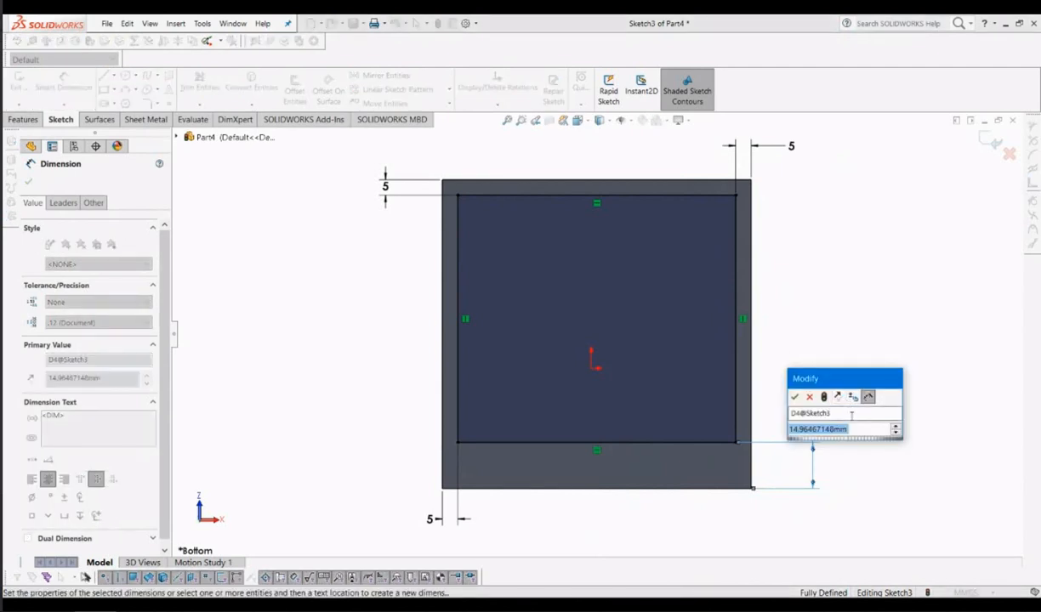
pyautogui.press('BackSpace')
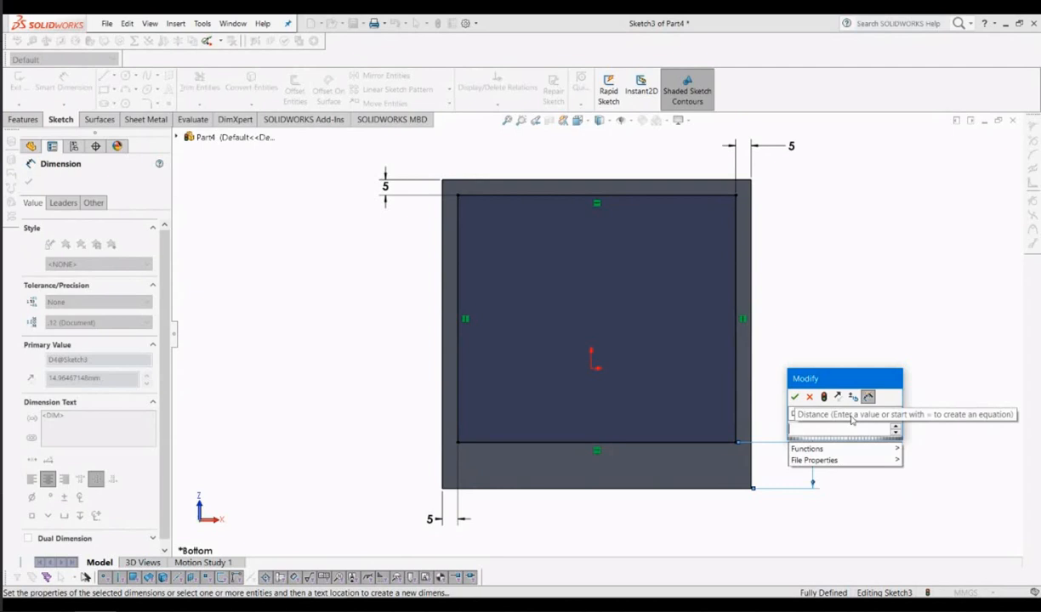
pyautogui.write('5')
pyautogui.press('Return')
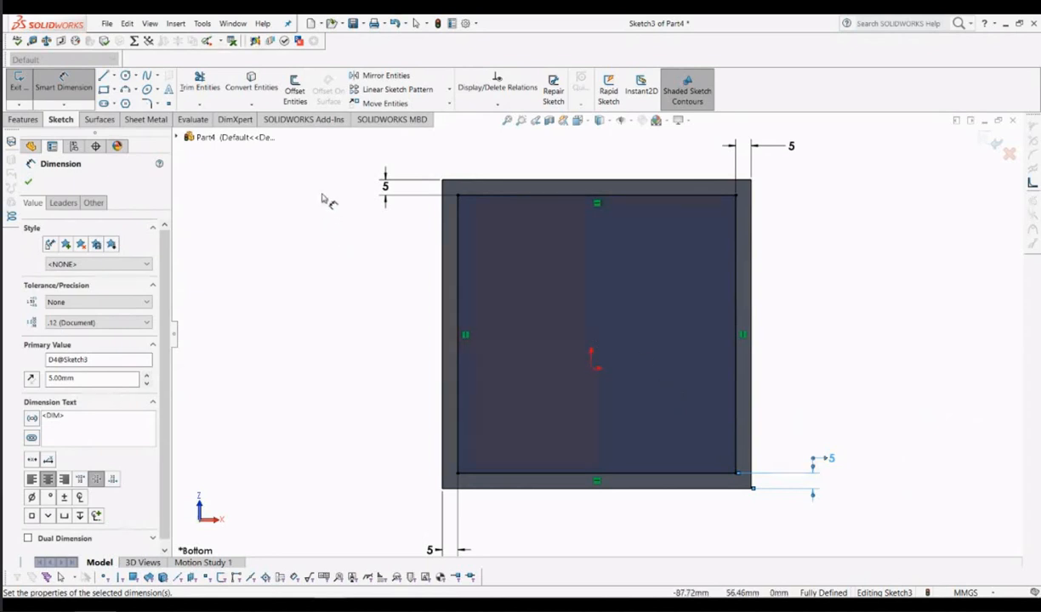
# Step: Try to add a length dimension to the rectangle's right vertical line, placing it outside the plate
pyautogui.press('f')
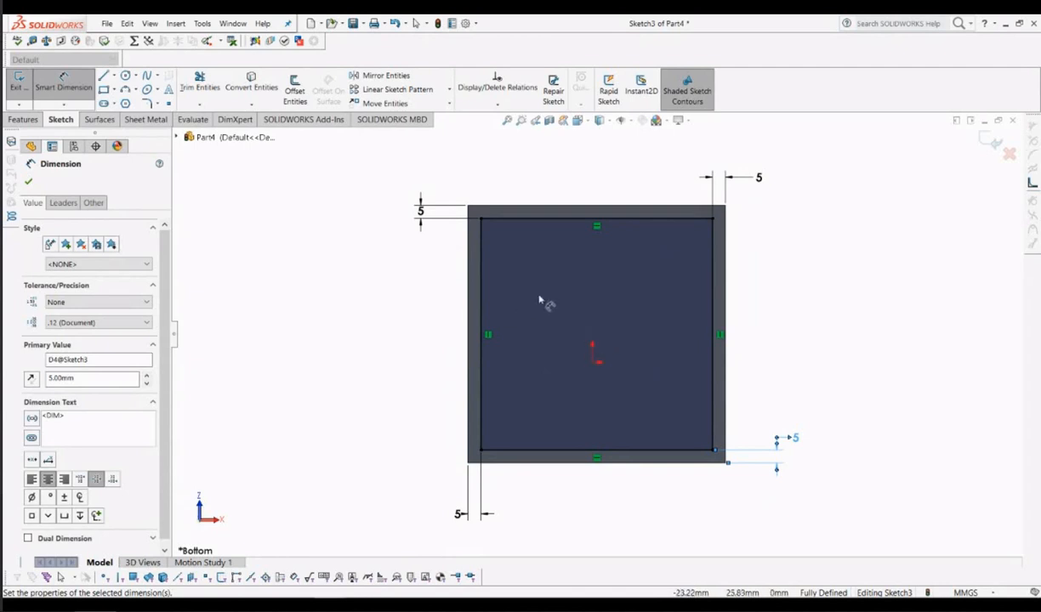
pyautogui.click(711, 283)
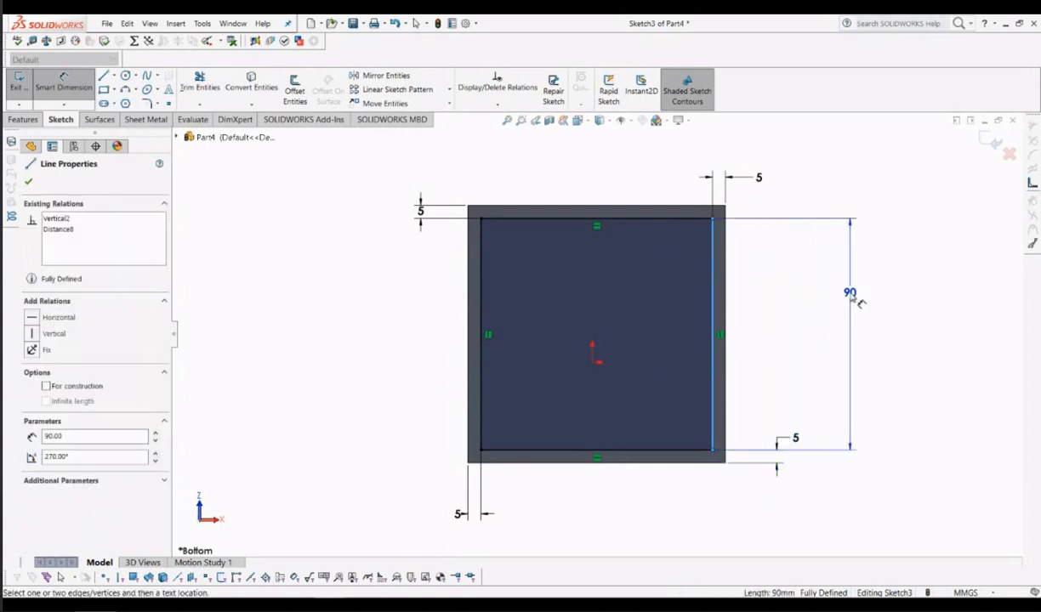
pyautogui.click(855, 296)
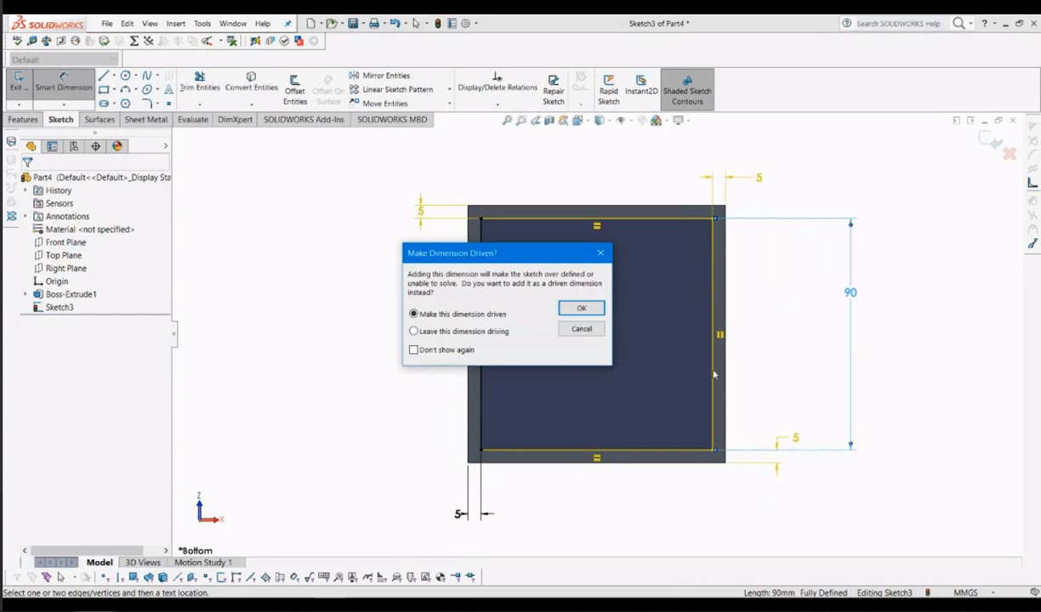
# Step: Keep the inner square's height dimension as a driven dimension and exit the sketch
pyautogui.click(579, 309)
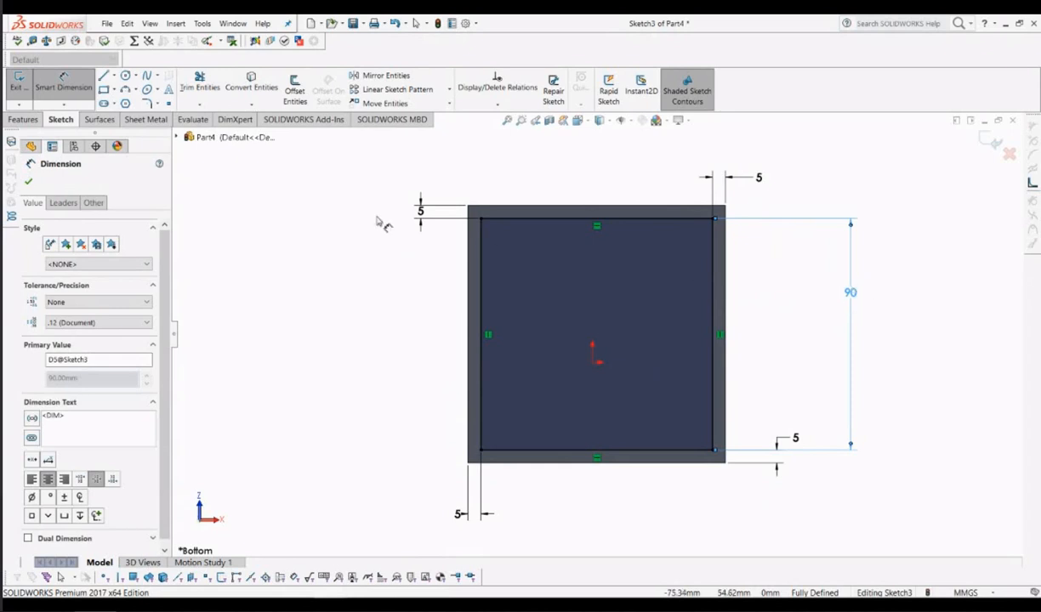
pyautogui.click(29, 183)
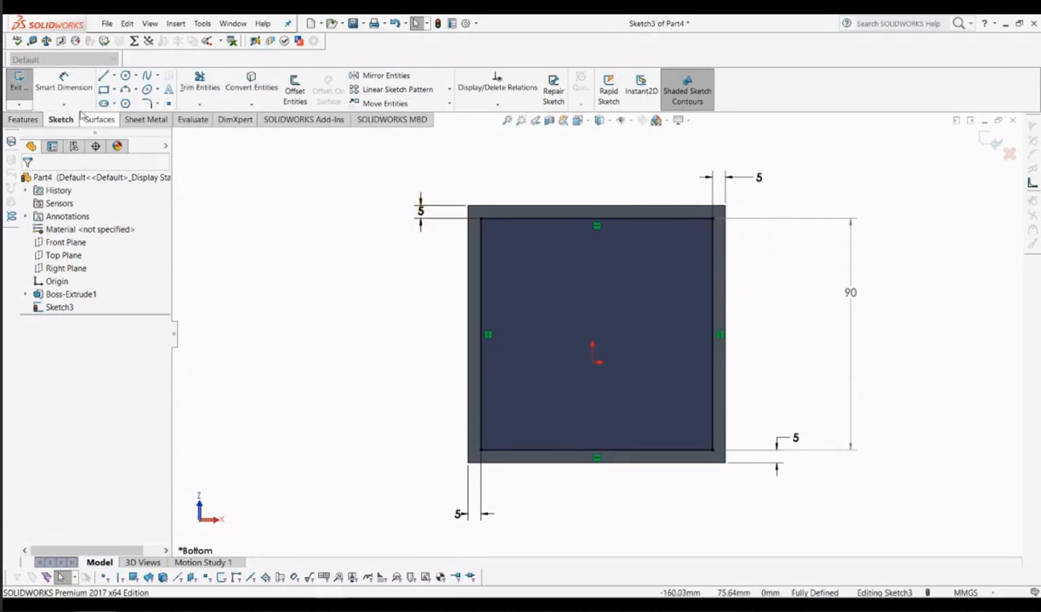
pyautogui.click(20, 78)
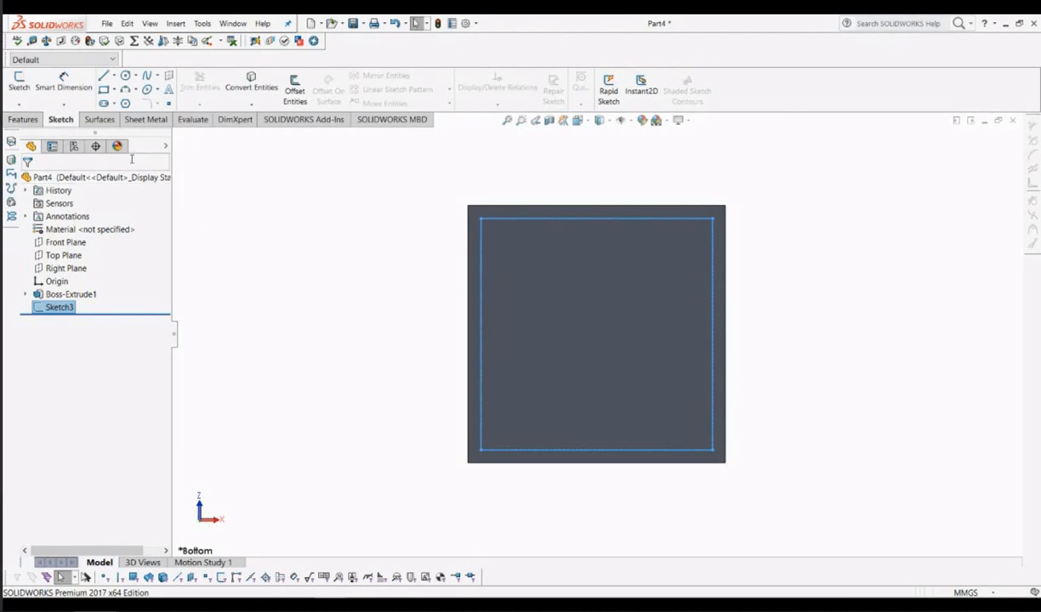
# Step: Extrude the inner square sketch as a boss with a blind depth of 5 mm outward from the plate's bottom face, merging the result
pyautogui.click(24, 120)
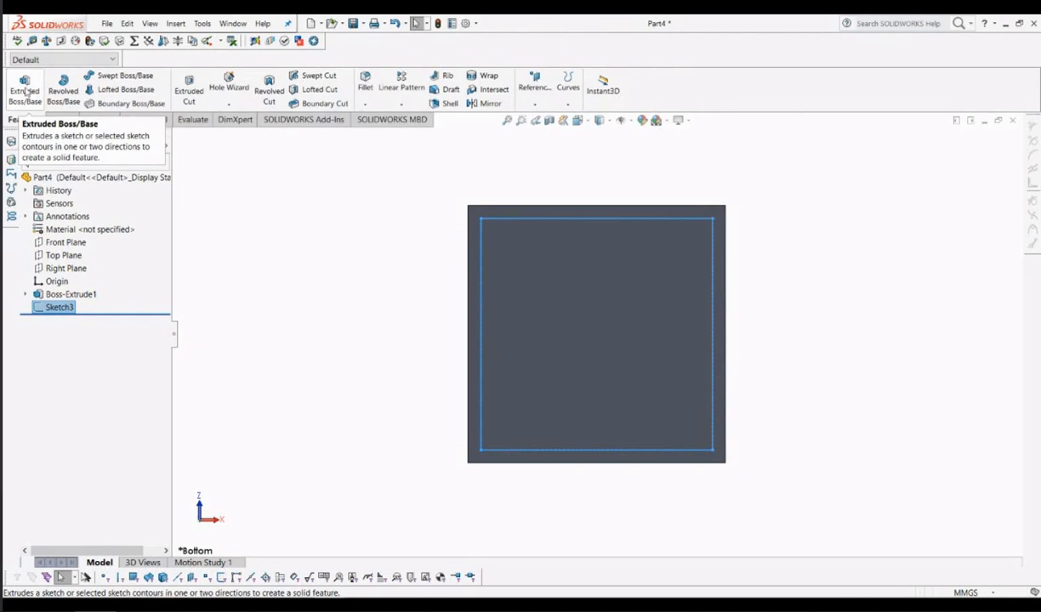
pyautogui.click(25, 91)
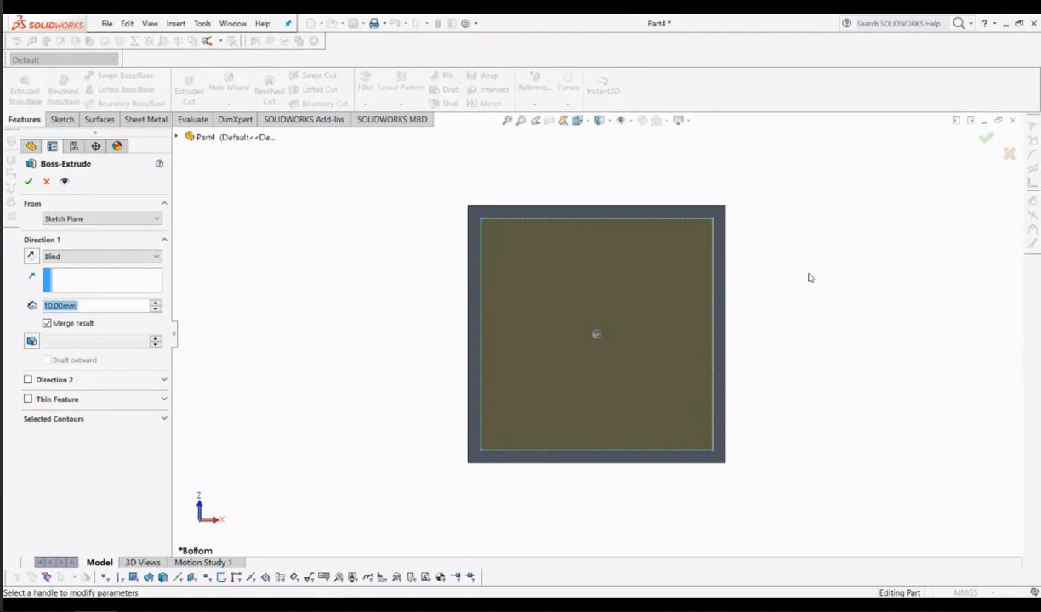
pyautogui.press('BackSpace')
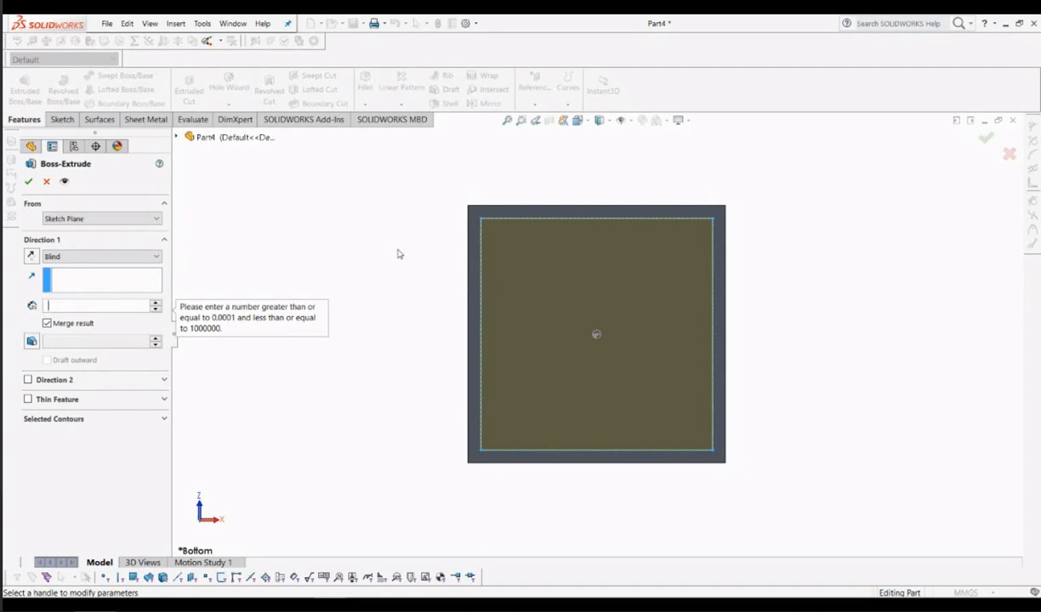
pyautogui.press('BackSpace')
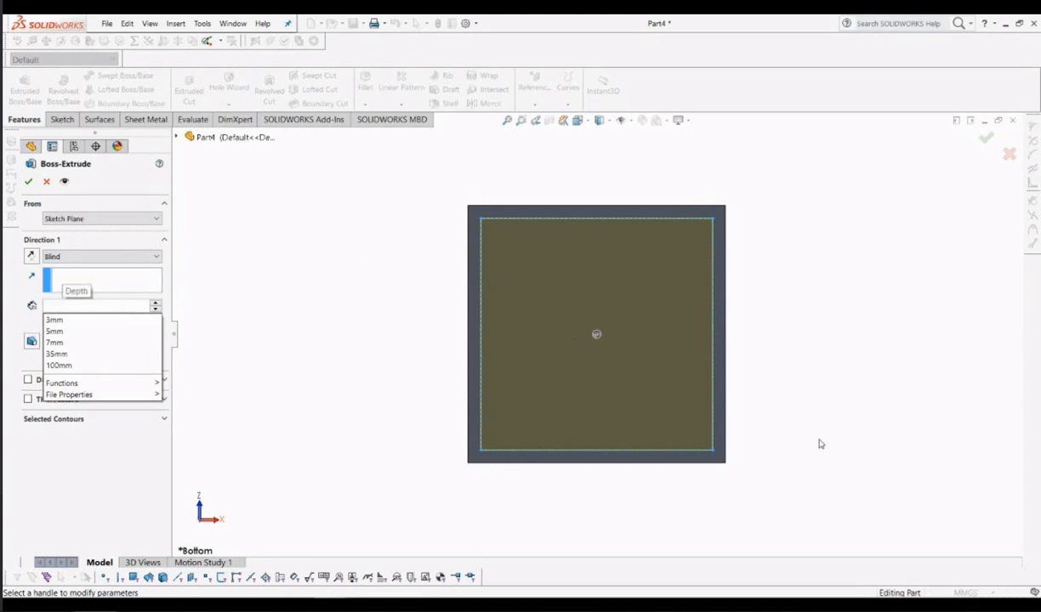
pyautogui.click(578, 121)
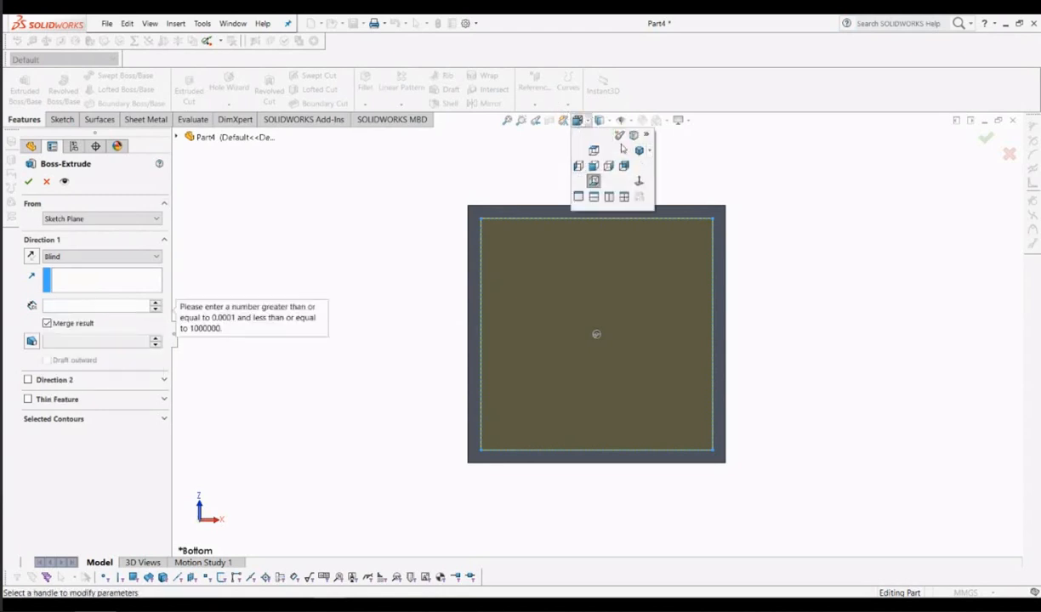
pyautogui.click(814, 189)
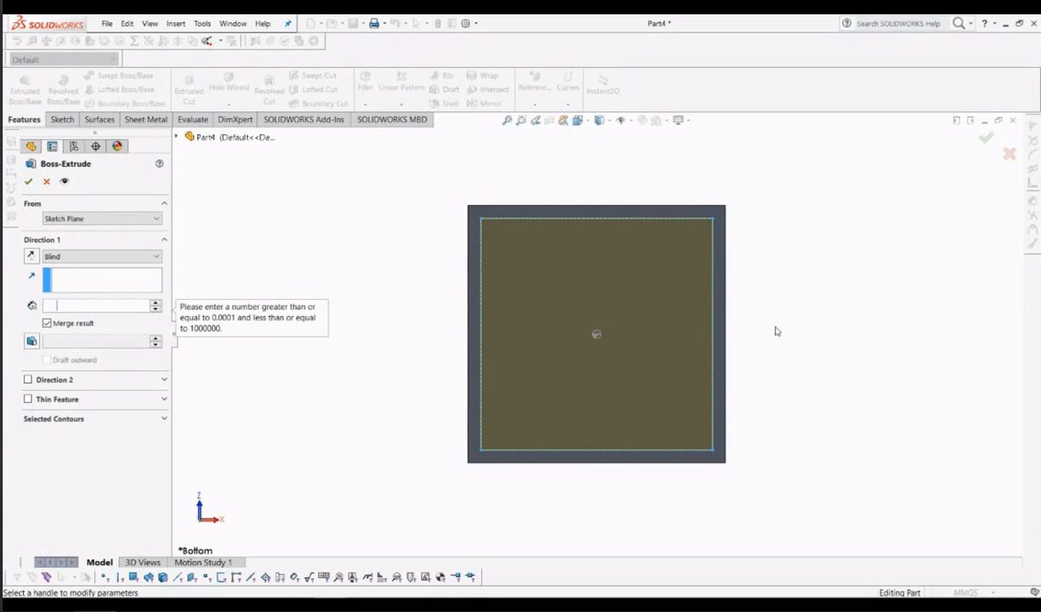
pyautogui.moveTo(757, 354); pyautogui.dragTo(693, 405, button='middle')
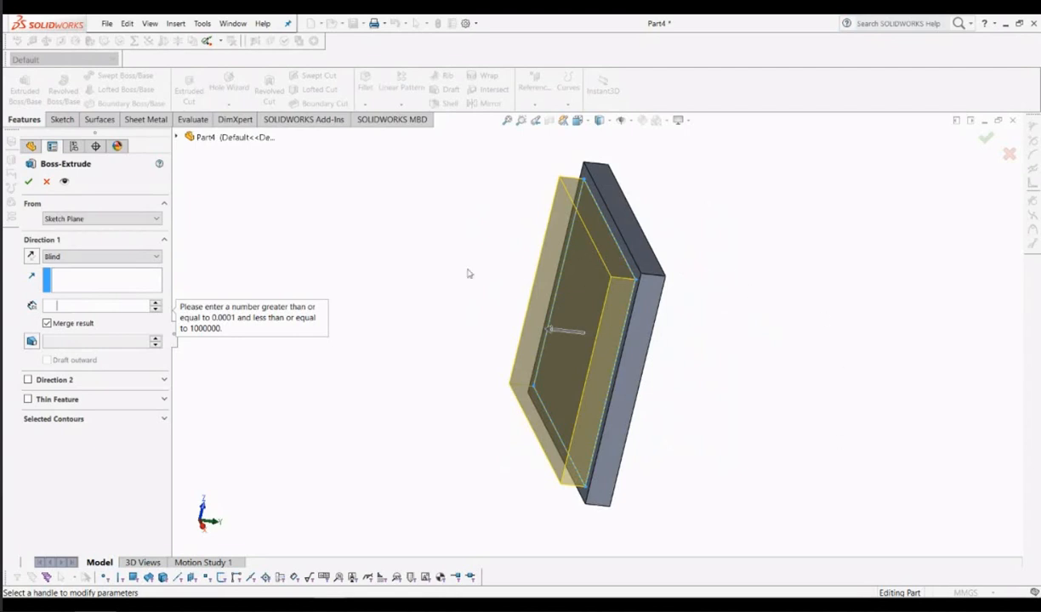
pyautogui.click(69, 302)
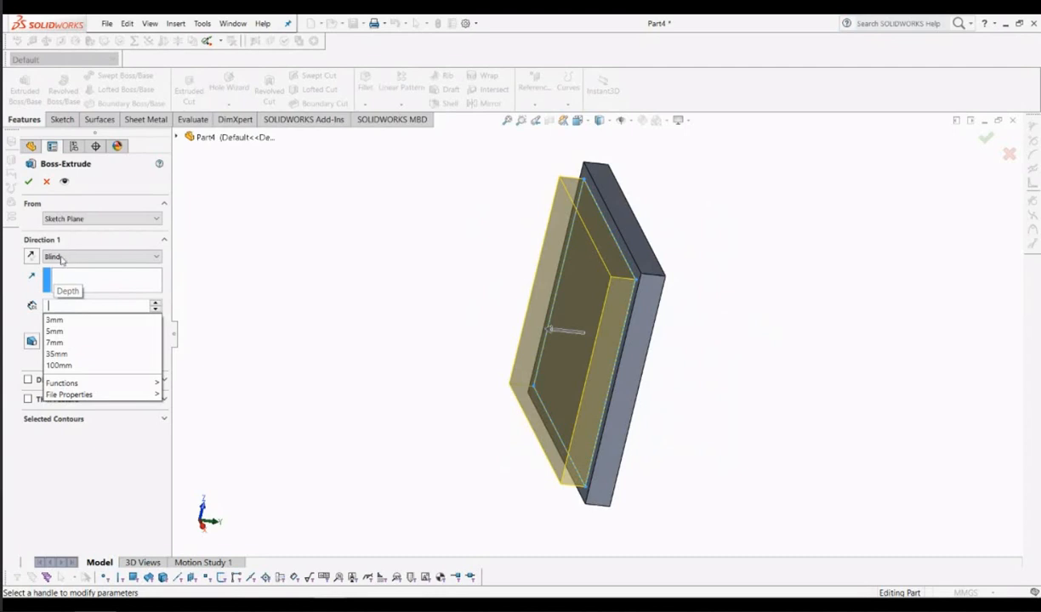
pyautogui.click(182, 289)
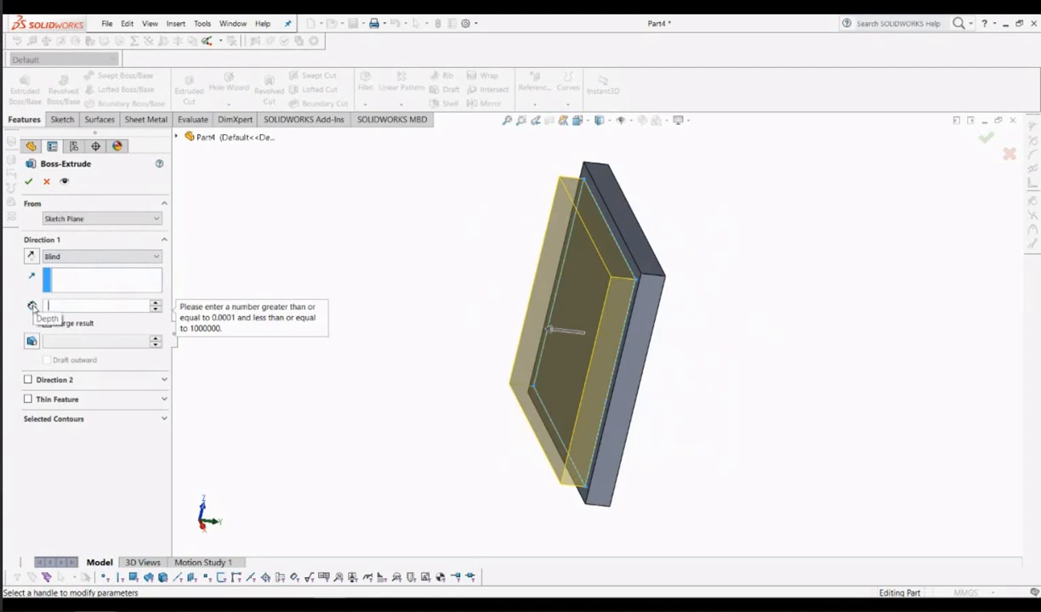
pyautogui.click(64, 305)
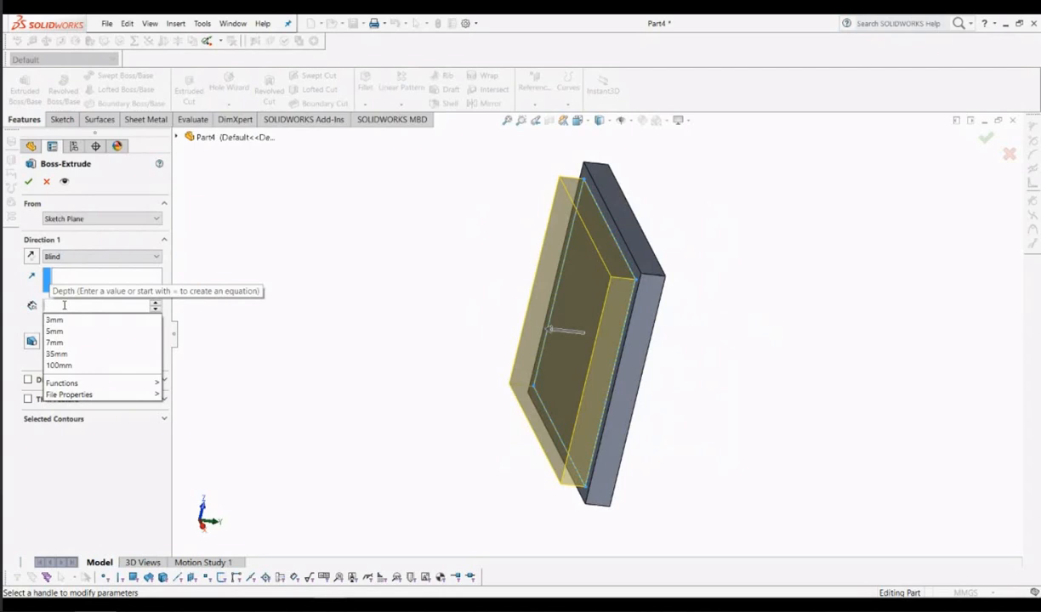
pyautogui.write('5')
pyautogui.press('Return')
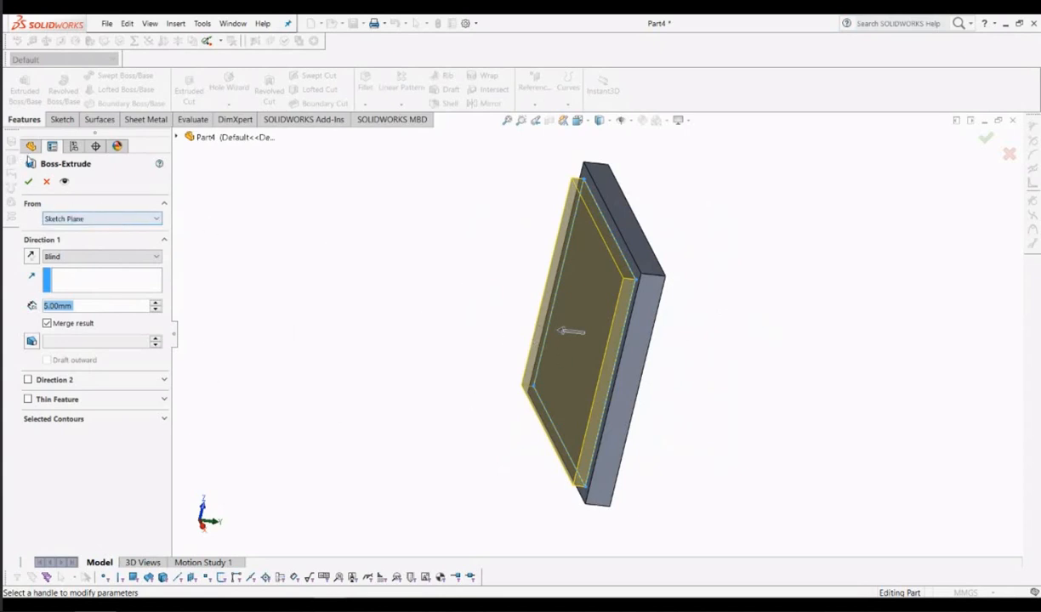
pyautogui.click(28, 181)
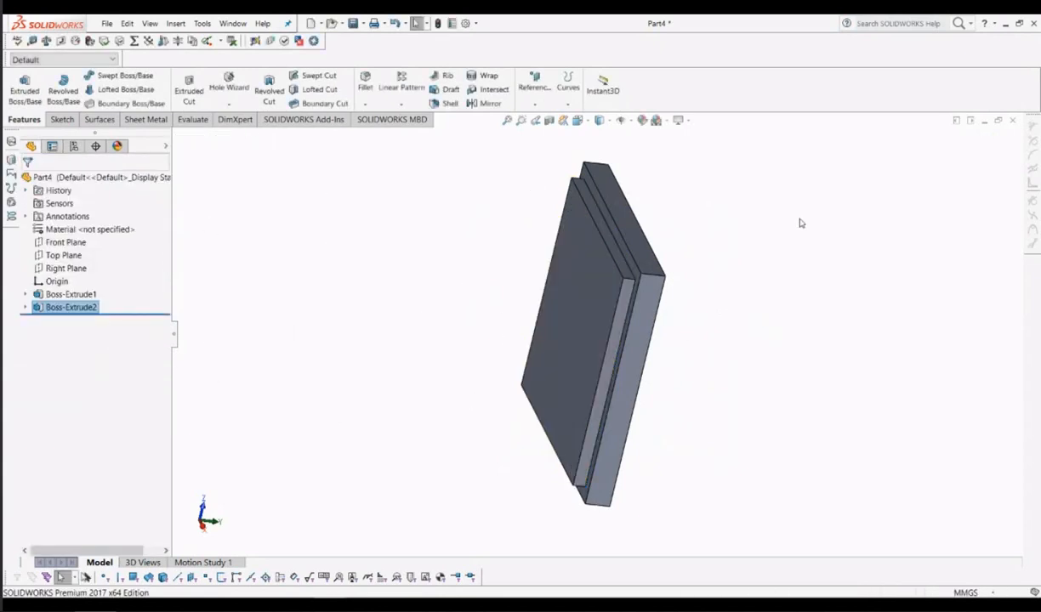
# Step: Examine the stepped plate from below, in isometric view and from the side to check the raised square on its underside
pyautogui.press('f')
pyautogui.moveTo(749, 269)
pyautogui.mouseDown(button='middle')
pyautogui.moveTo(855, 211)
pyautogui.moveTo(858, 232)
pyautogui.moveTo(784, 471)
pyautogui.moveTo(873, 309)
pyautogui.moveTo(795, 458)
pyautogui.mouseUp(button='middle')
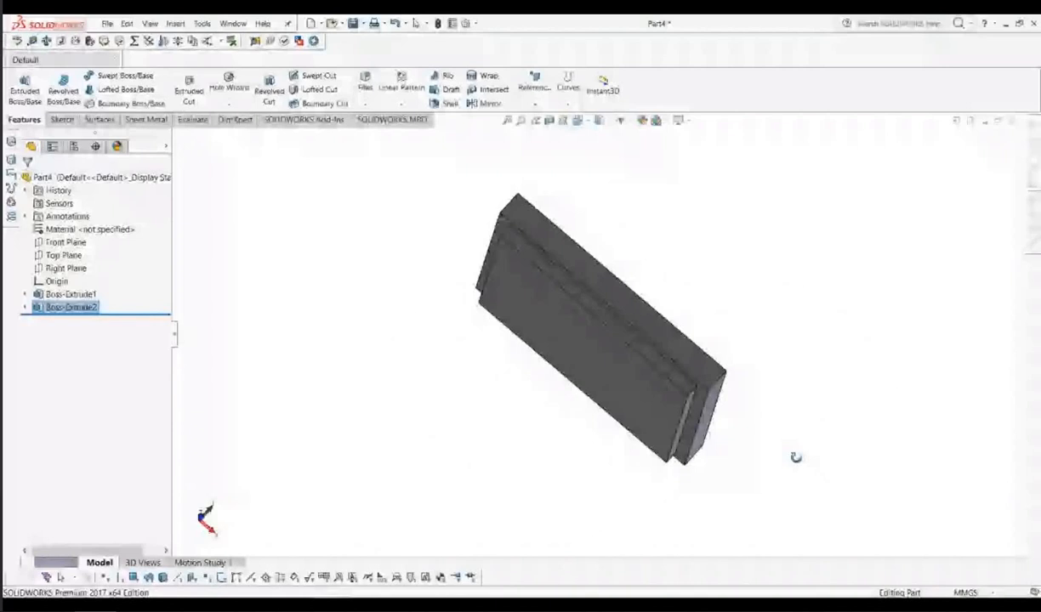
pyautogui.scroll(-3, 722, 414)
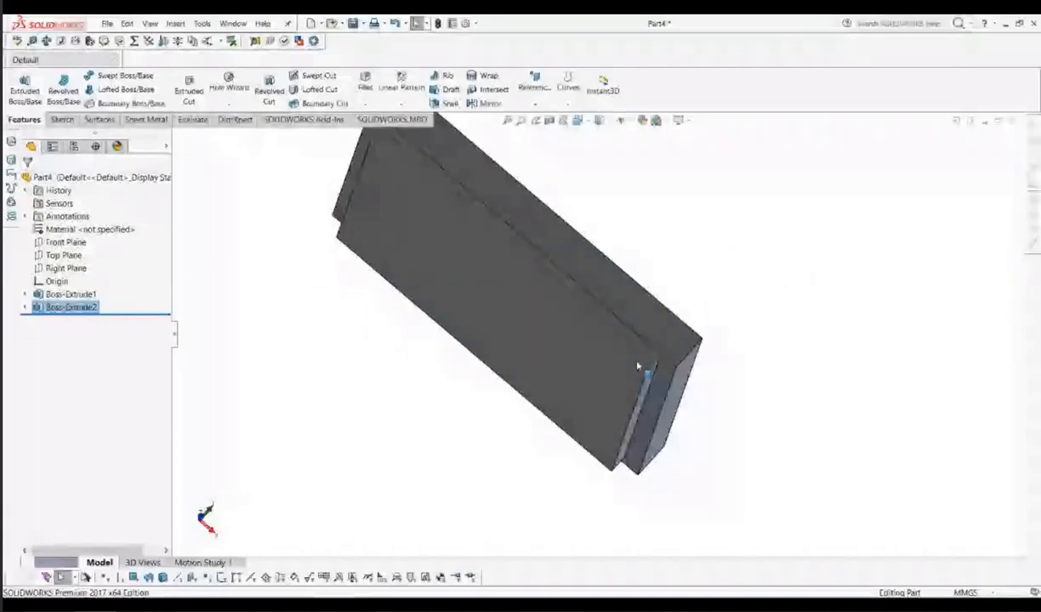
pyautogui.moveTo(637, 366); pyautogui.dragTo(623, 241, button='middle')
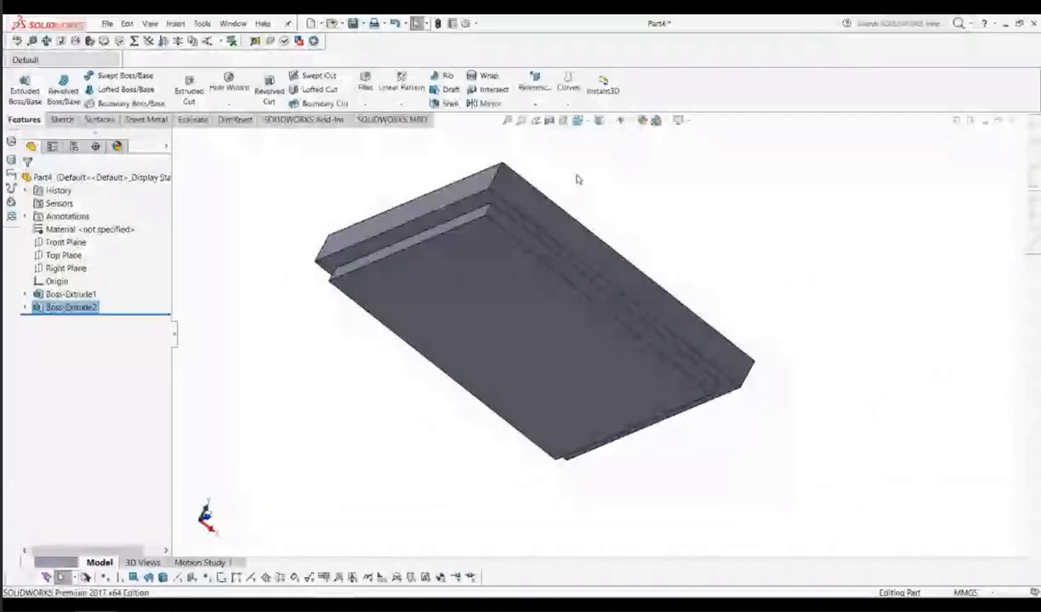
pyautogui.hotkey('ctrl', '7')
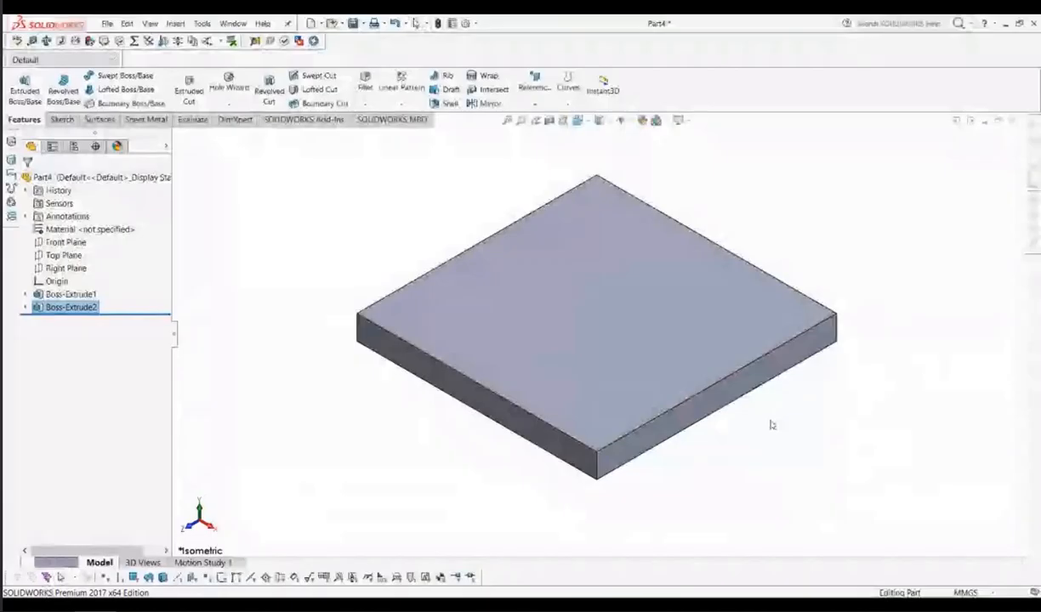
pyautogui.moveTo(772, 425); pyautogui.dragTo(692, 347, button='middle')
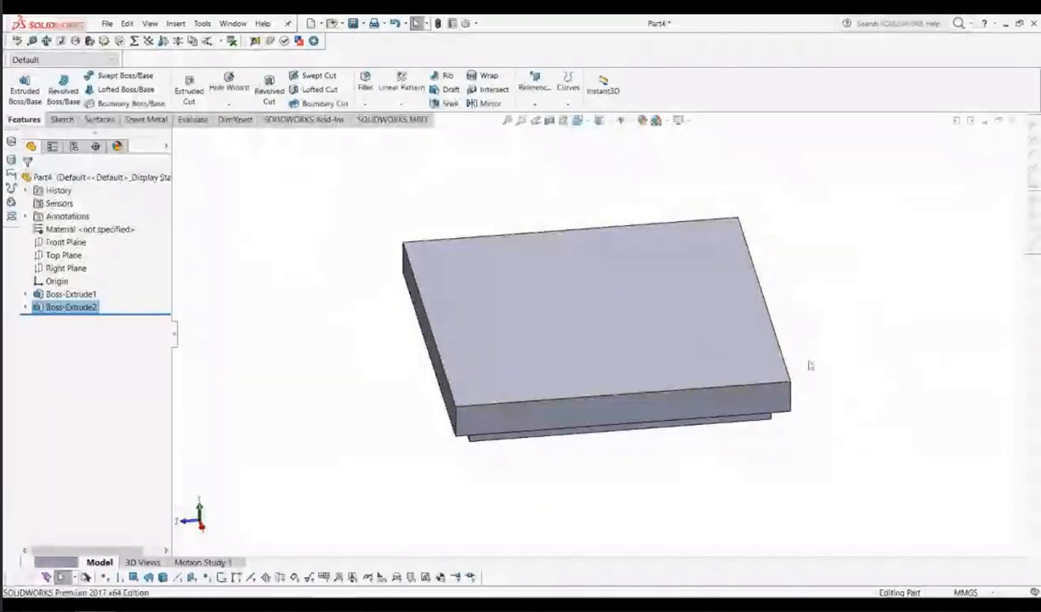
pyautogui.moveTo(810, 365); pyautogui.dragTo(860, 199, button='middle')
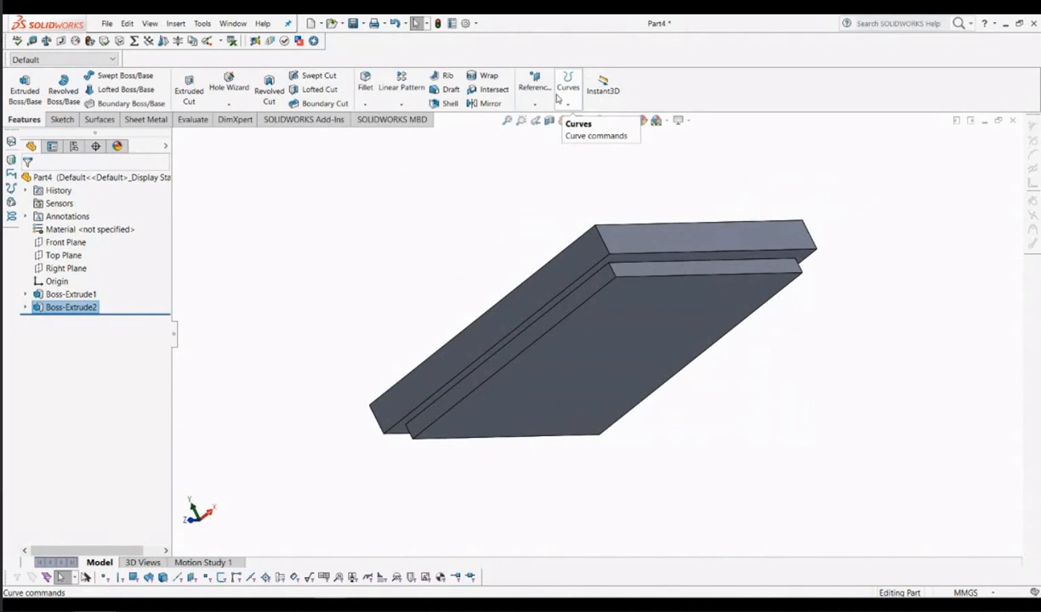
# Step: Save the part as "lid of box" in the new model folder
pyautogui.hotkey('ctrl', 's')
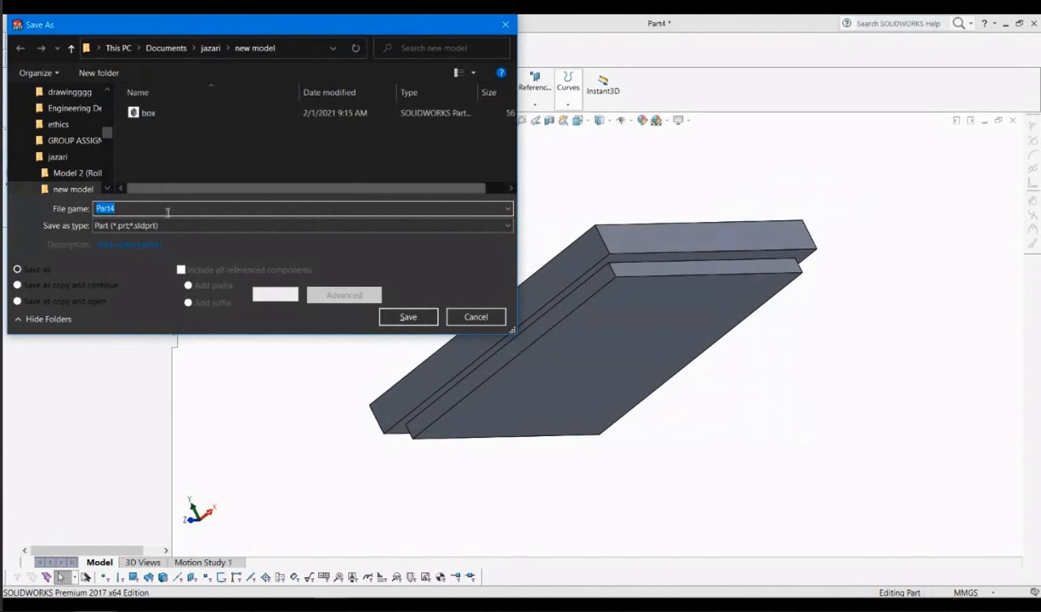
pyautogui.press('BackSpace')
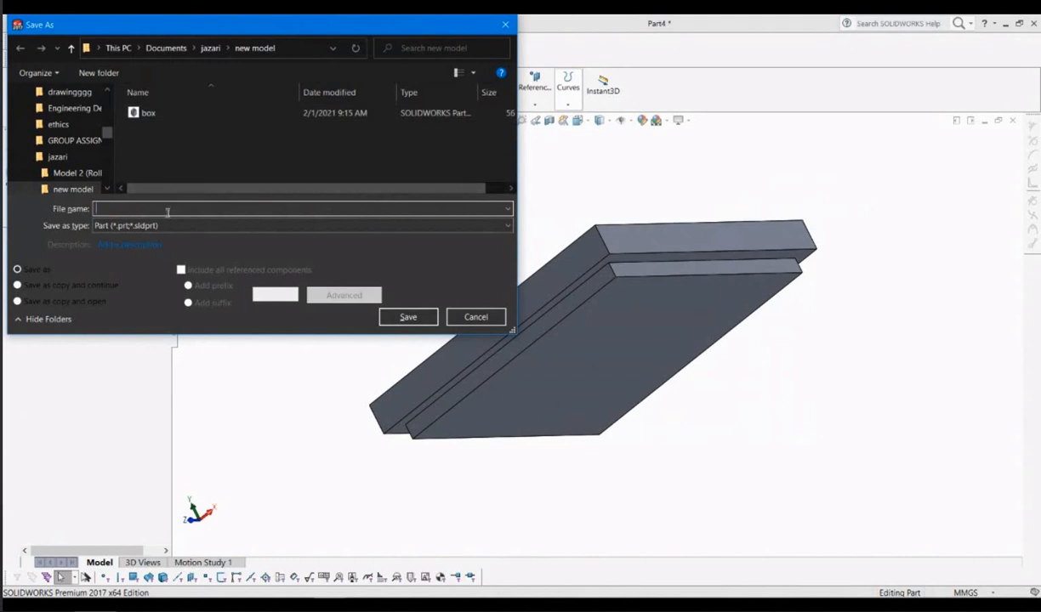
pyautogui.write('lid of box')
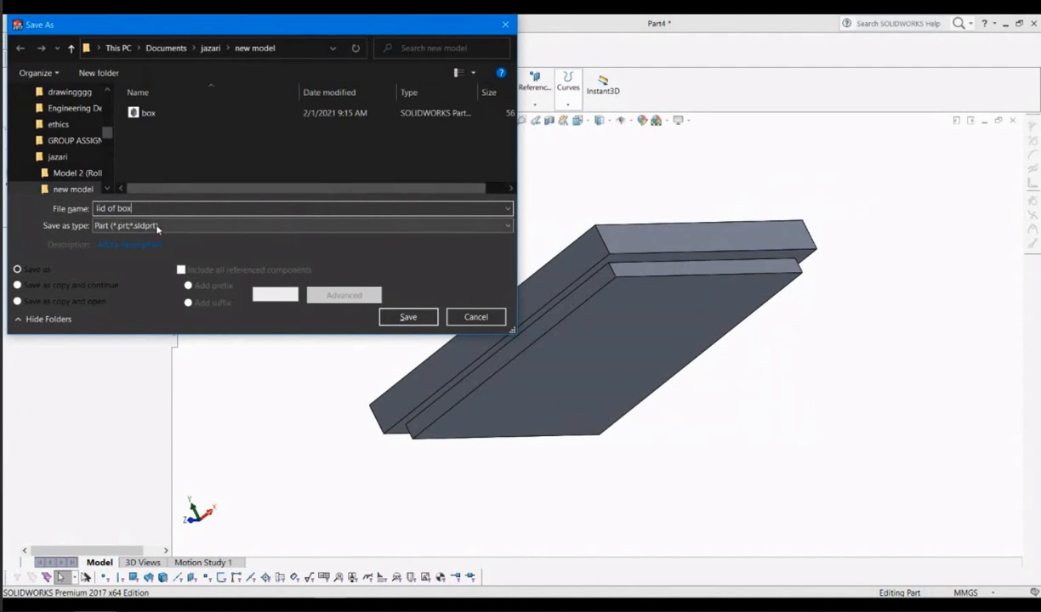
pyautogui.click(422, 323)
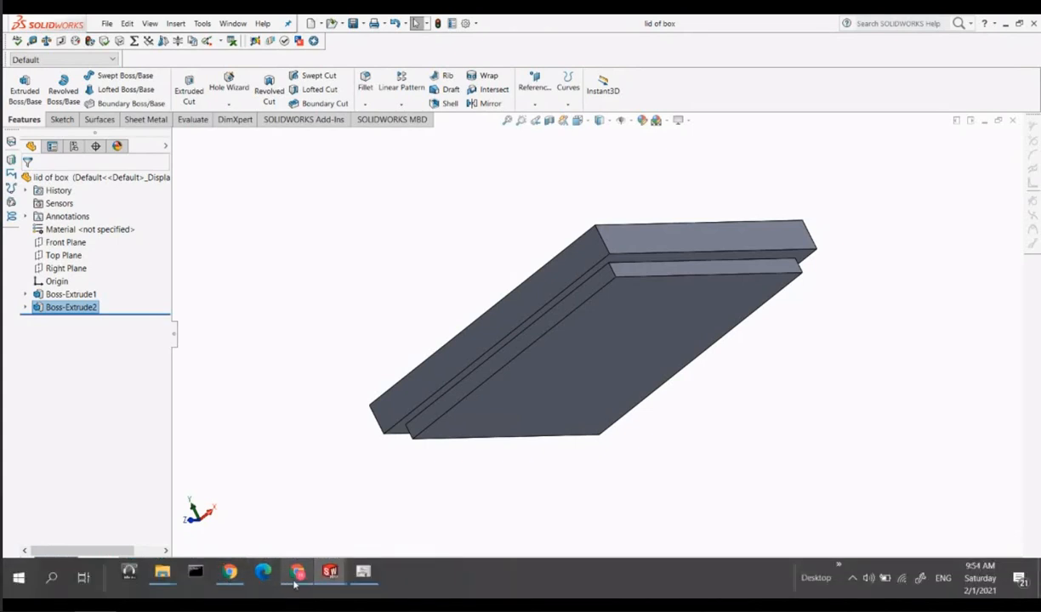
# Step: Start a new drawing on an A4 (ANSI) Landscape sheet with the sheet format displayed
pyautogui.click(297, 572)
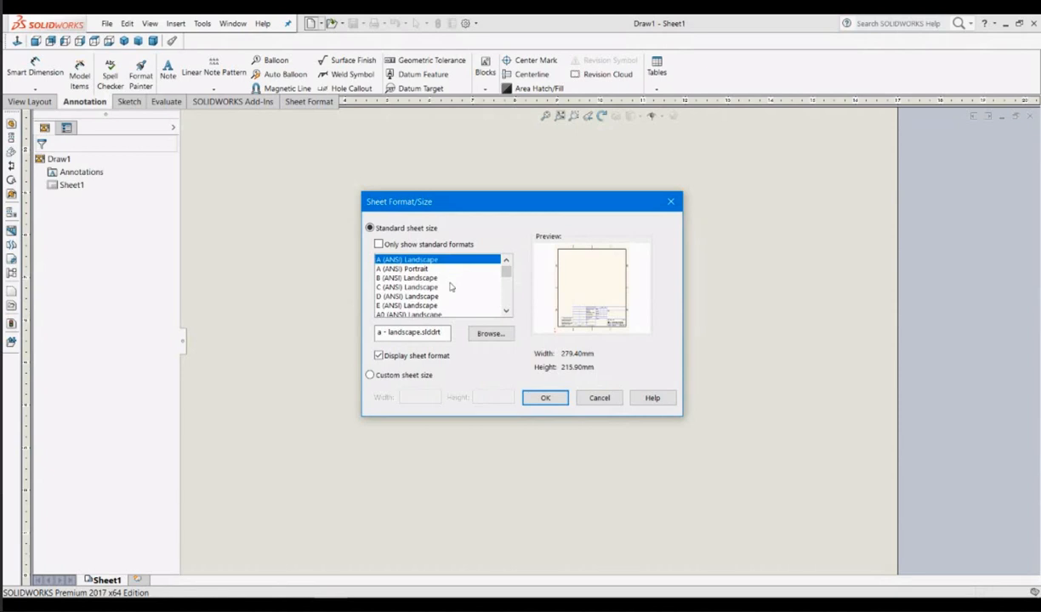
pyautogui.scroll(-2, 452, 286)
pyautogui.scroll(-1, 451, 291)
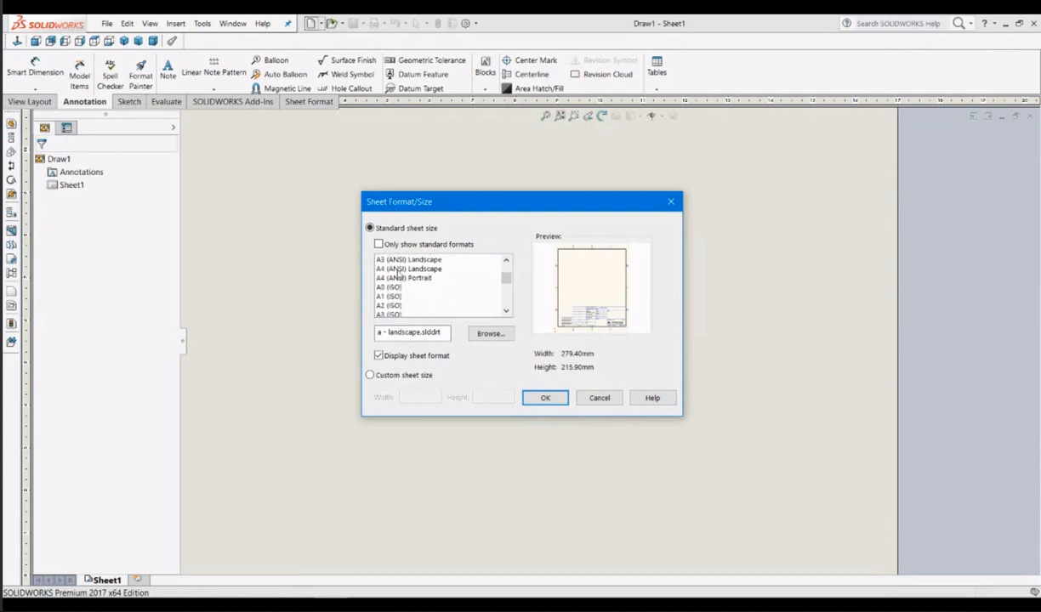
pyautogui.scroll(1, 405, 260)
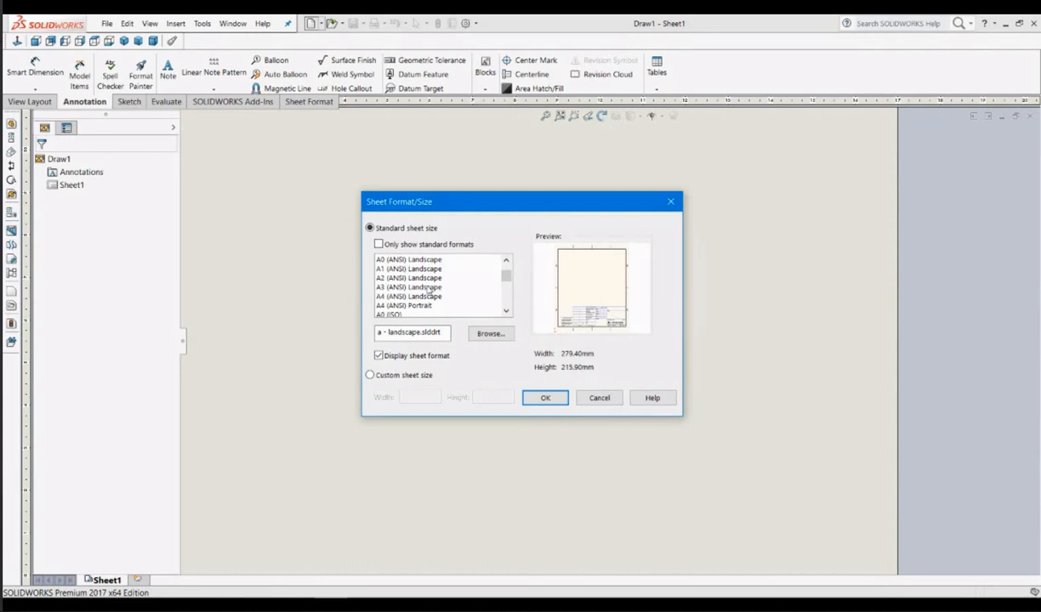
pyautogui.click(402, 296)
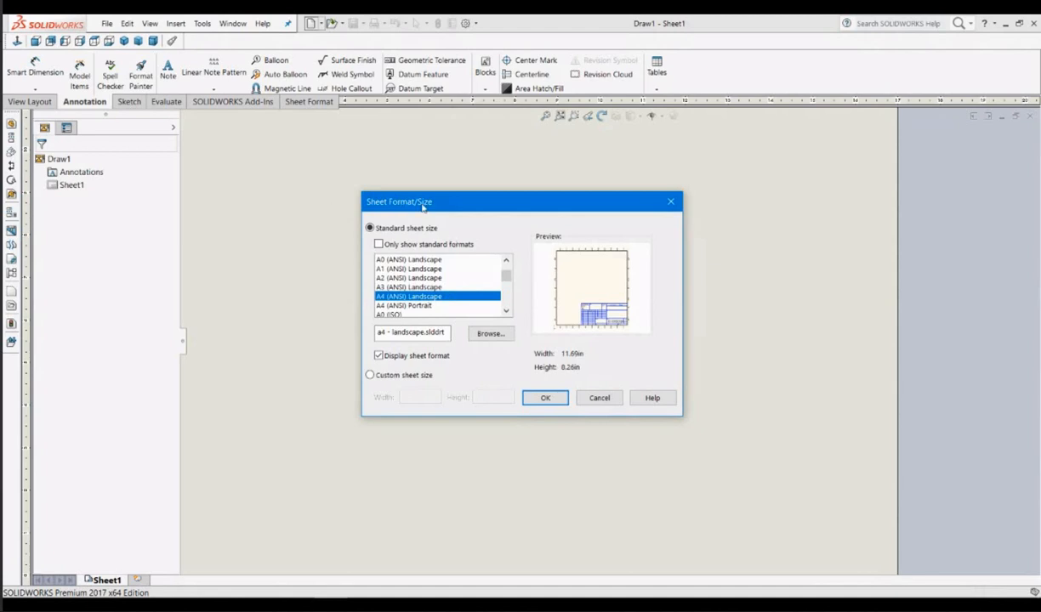
pyautogui.scroll(2, 425, 281)
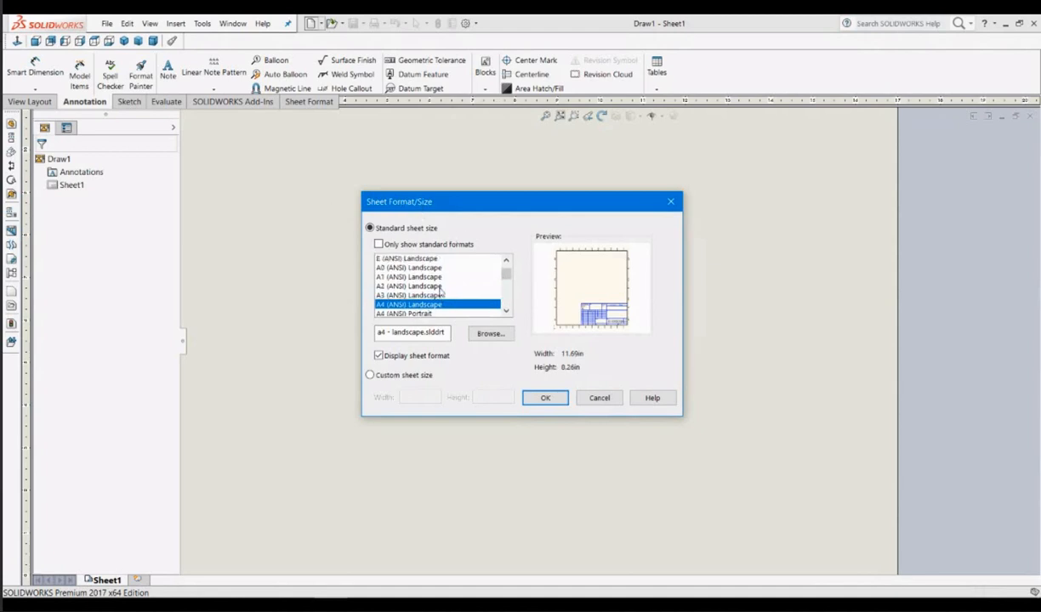
pyautogui.scroll(-2, 440, 291)
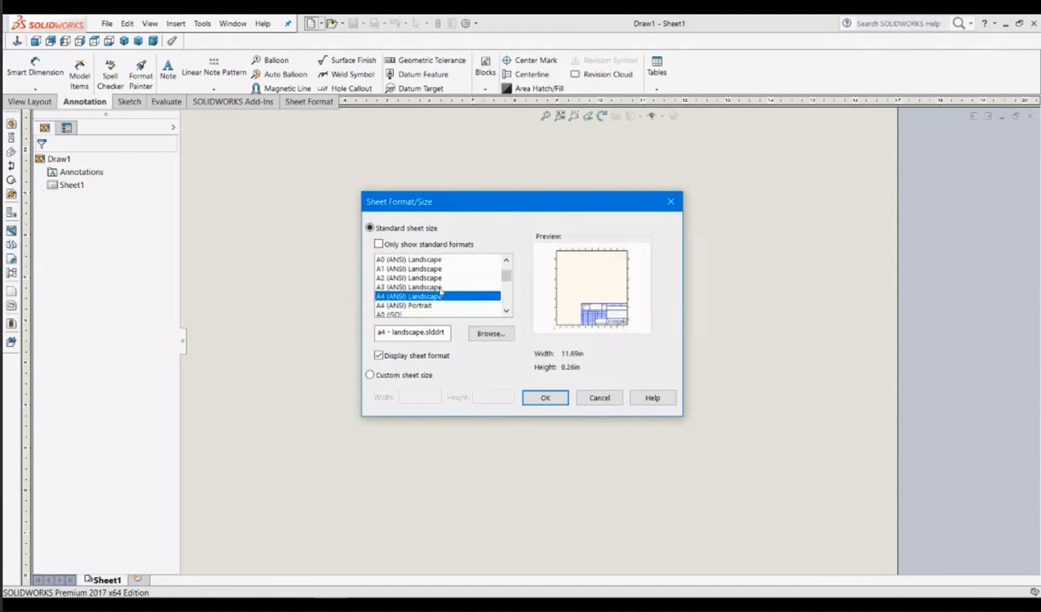
pyautogui.click(545, 398)
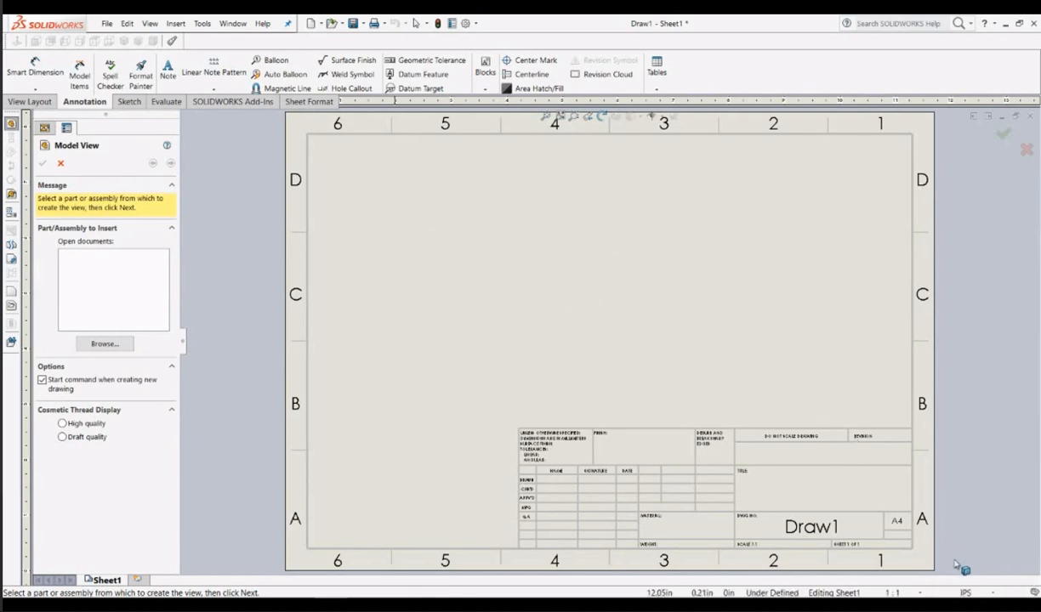
# Step: Switch the drawing's unit system to MMGS (millimeter, gram, second) and back to IPS
pyautogui.click(965, 591)
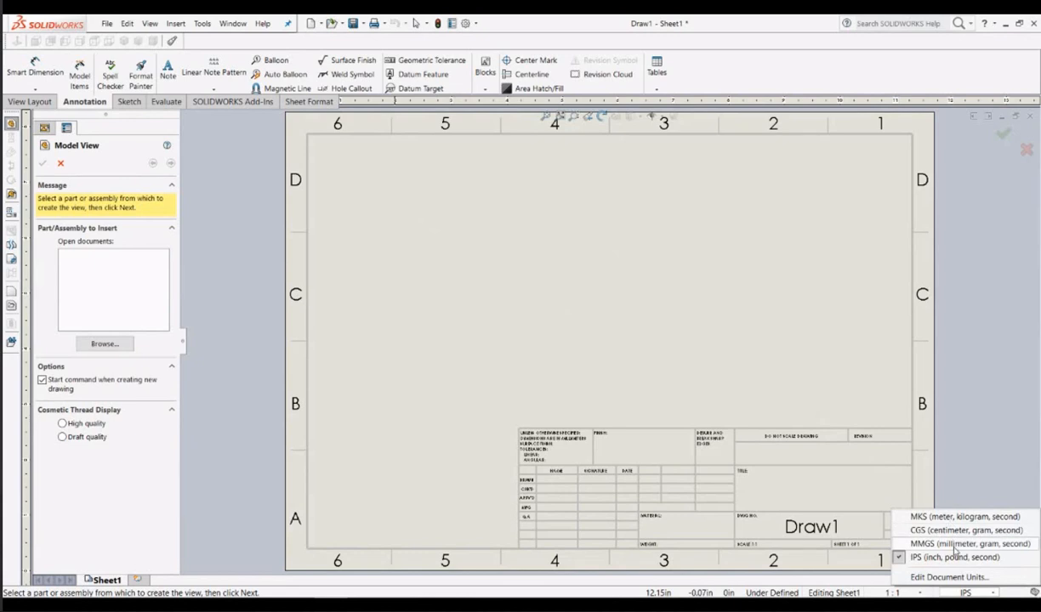
pyautogui.click(955, 545)
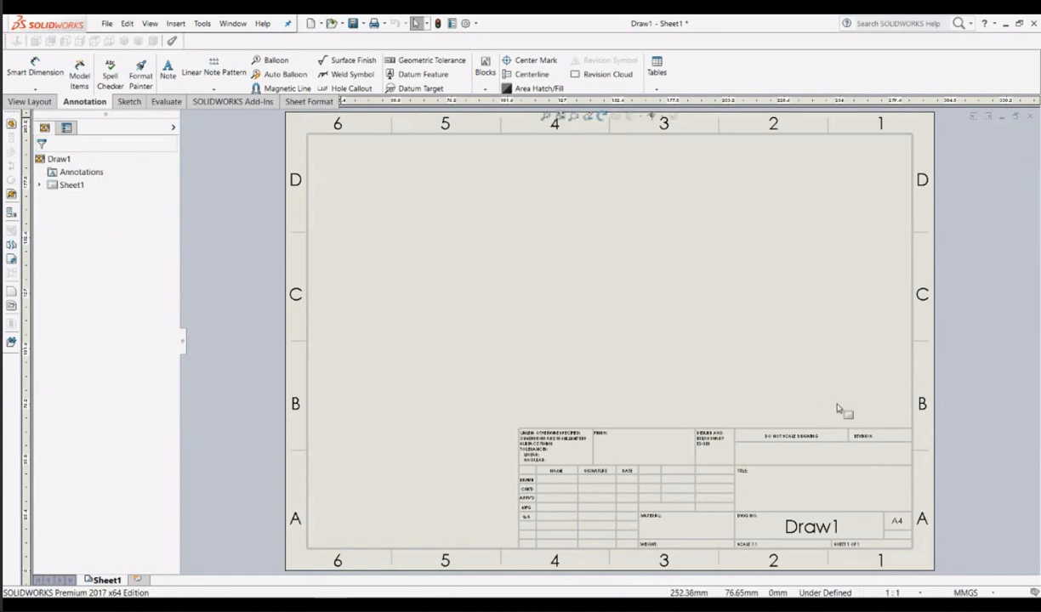
pyautogui.click(959, 593)
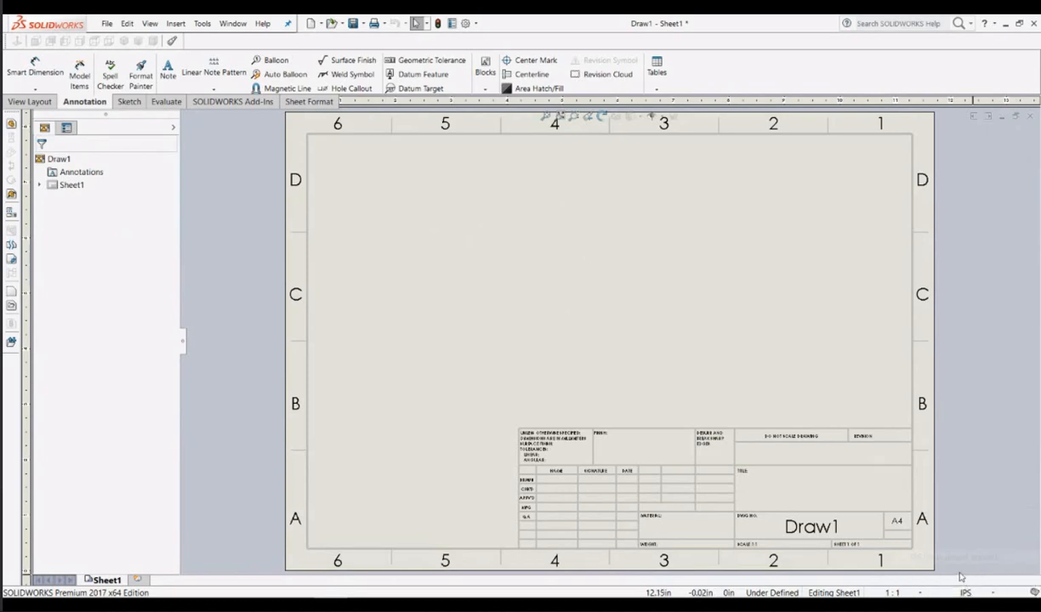
# Step: Set the drawing's unit system to MMGS (millimeter, gram, second)
pyautogui.click(965, 592)
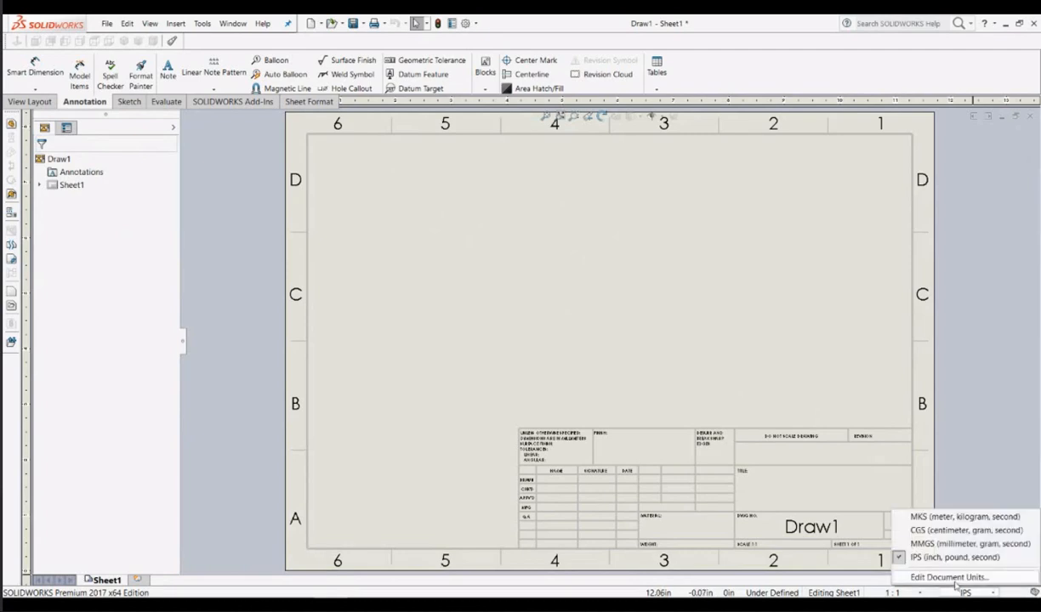
pyautogui.click(972, 545)
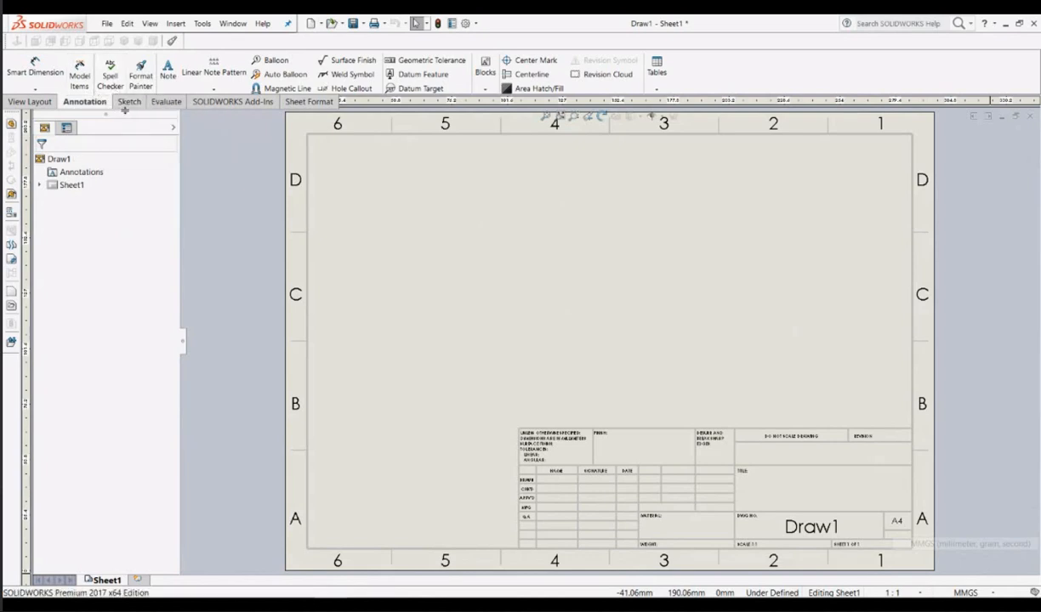
# Step: Insert the standard three views of the Assem1 assembly from the new model folder onto the sheet
pyautogui.click(50, 104)
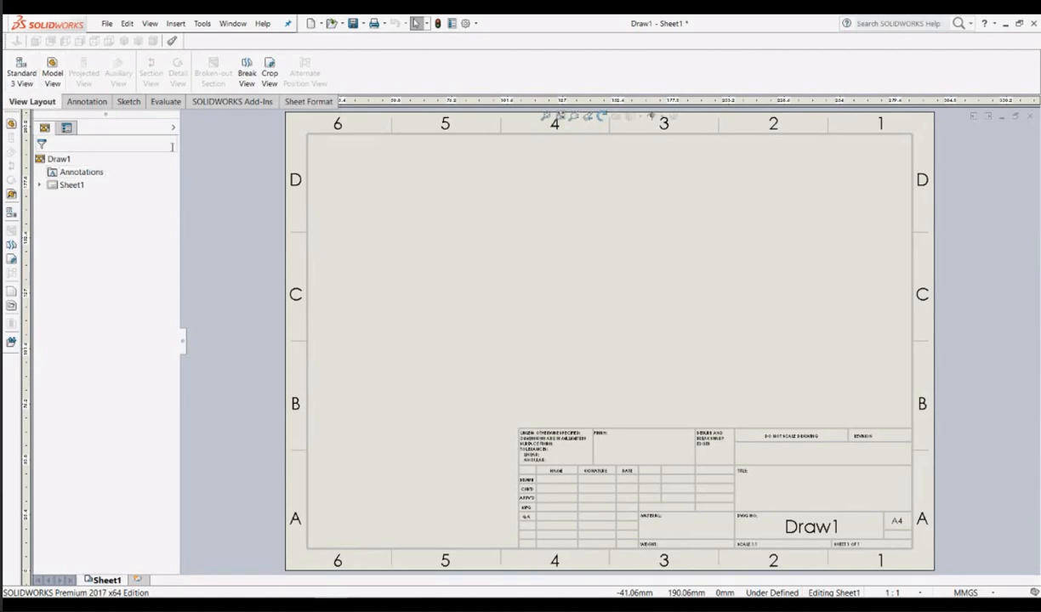
pyautogui.click(28, 85)
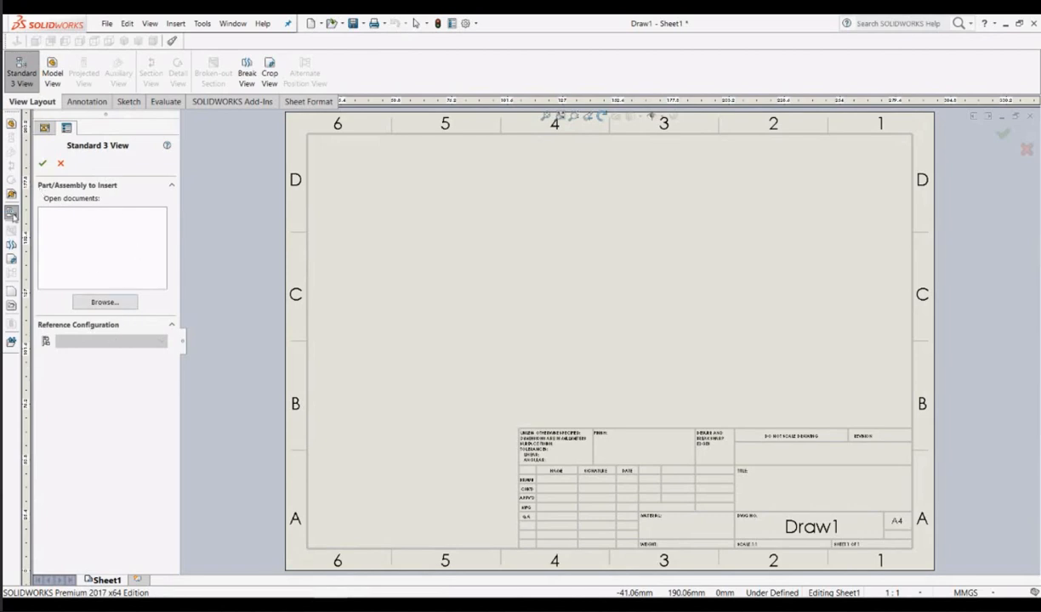
pyautogui.click(123, 303)
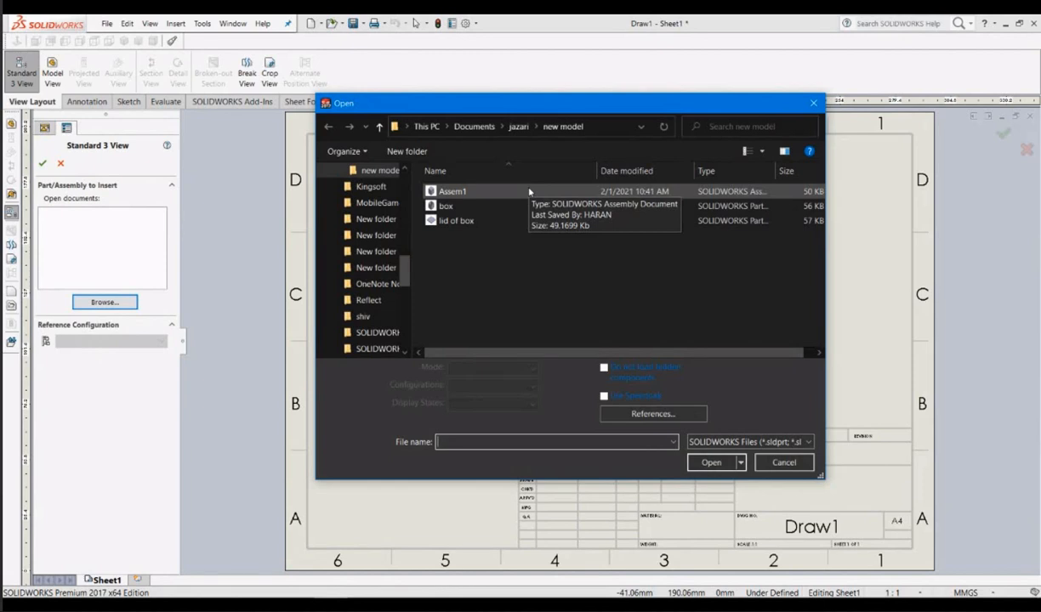
pyautogui.click(530, 192)
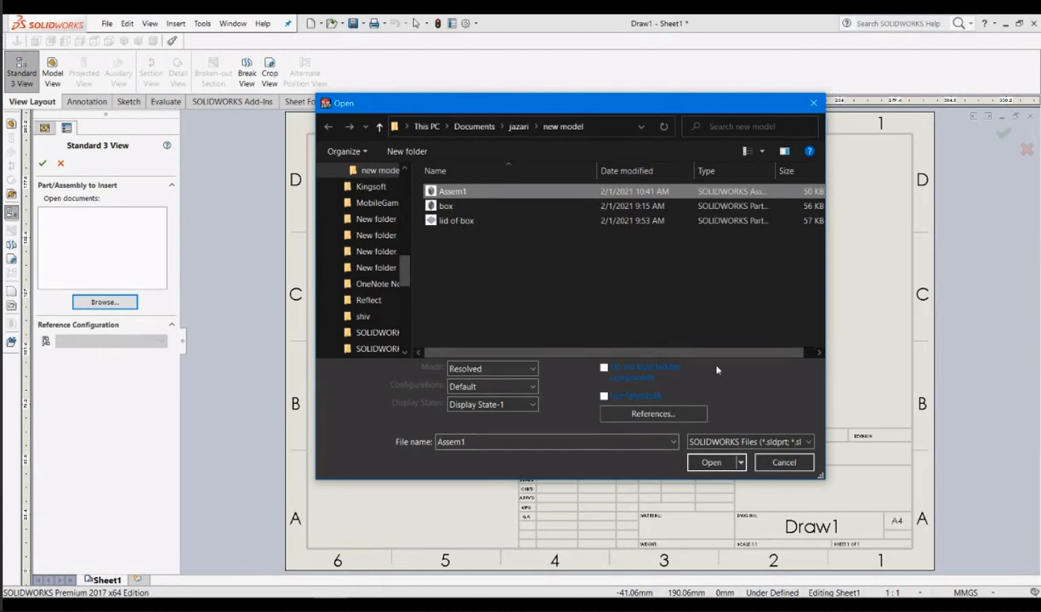
pyautogui.click(713, 463)
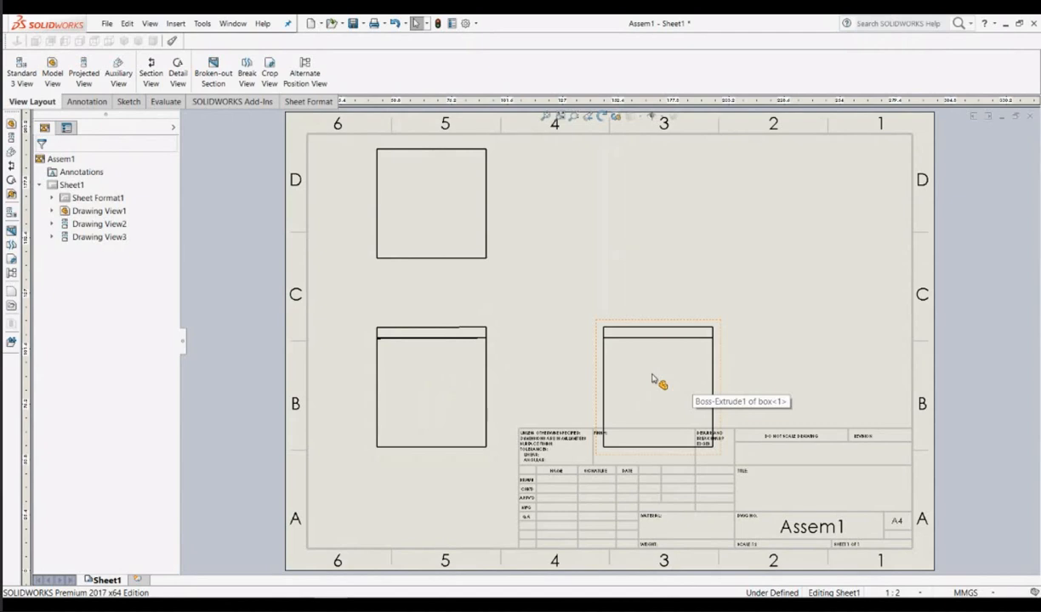
# Step: Delete the projected side view beside the front view and confirm the deletion
pyautogui.click(659, 323)
pyautogui.rightClick(659, 324)
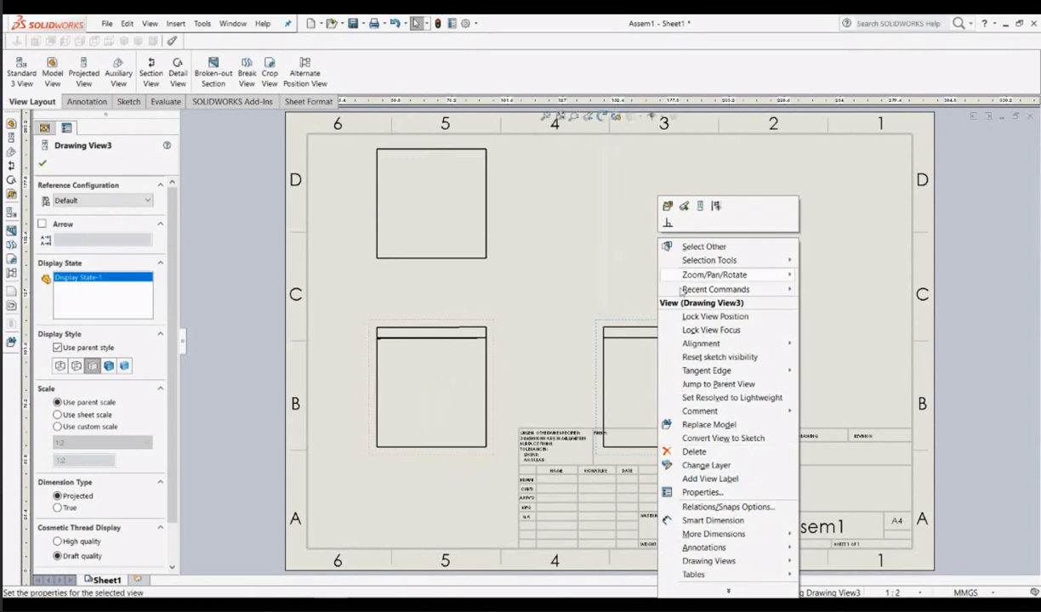
pyautogui.click(692, 453)
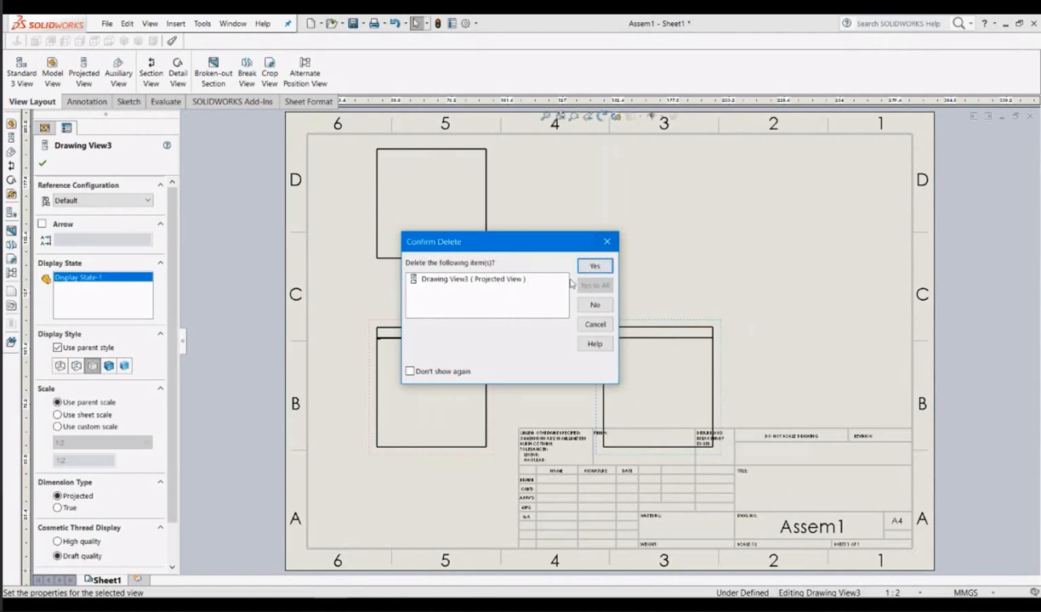
pyautogui.click(610, 265)
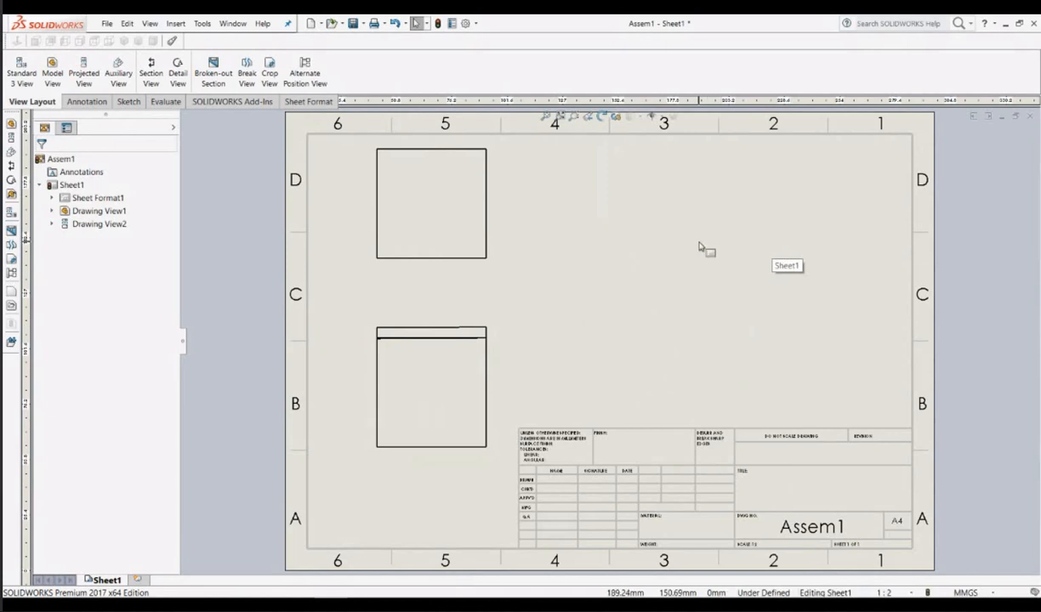
# Step: Switch to Discord in the browser and check the screen streaming options
pyautogui.click(295, 579)
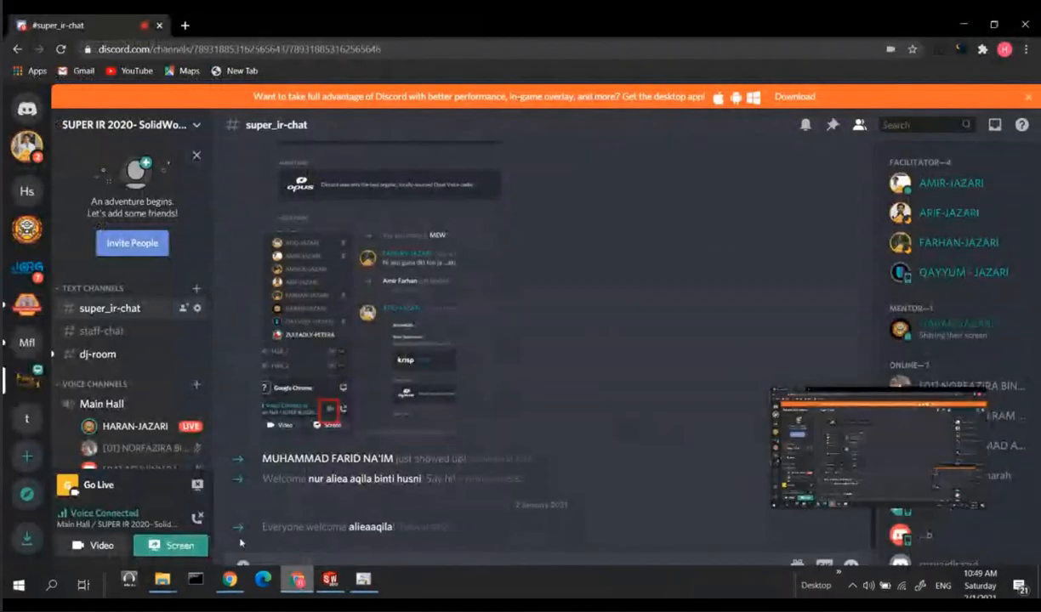
pyautogui.click(175, 546)
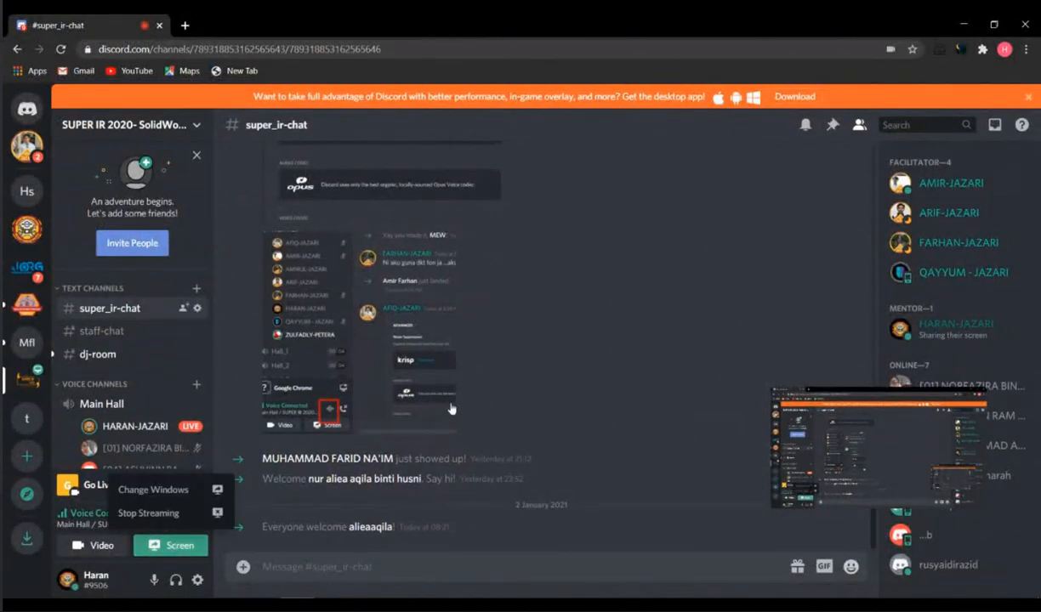
pyautogui.click(177, 544)
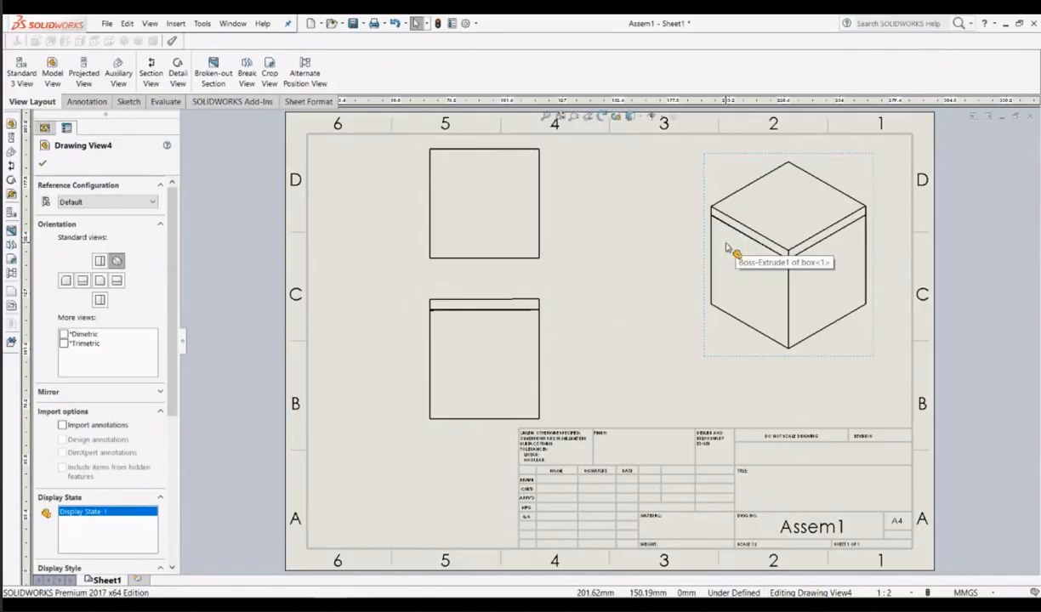
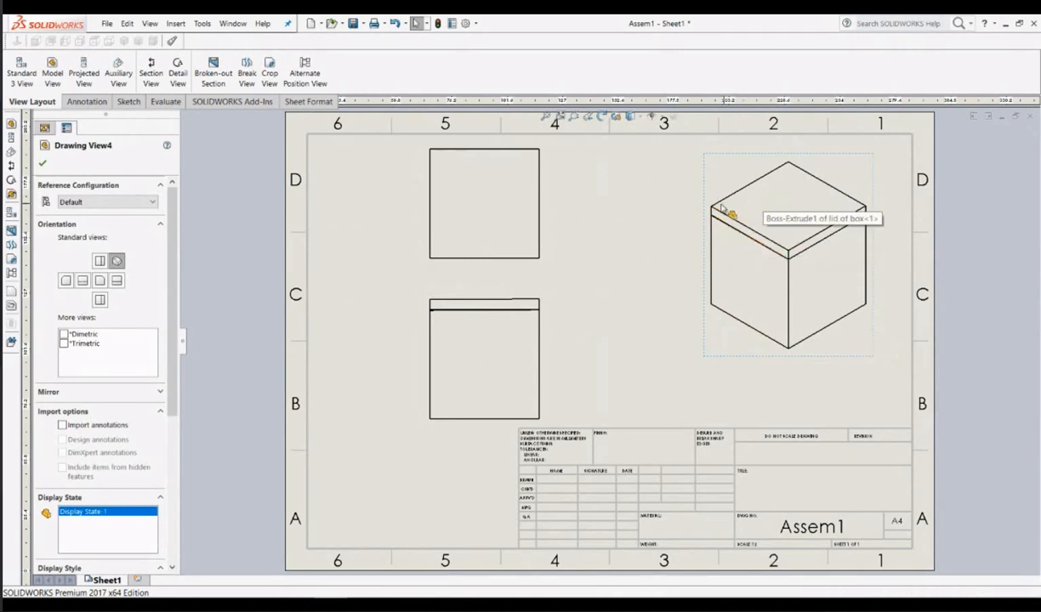
# Step: Switch to Discord, unmute the microphone, and return to the SOLIDWORKS drawing
pyautogui.moveTo(274, 579)
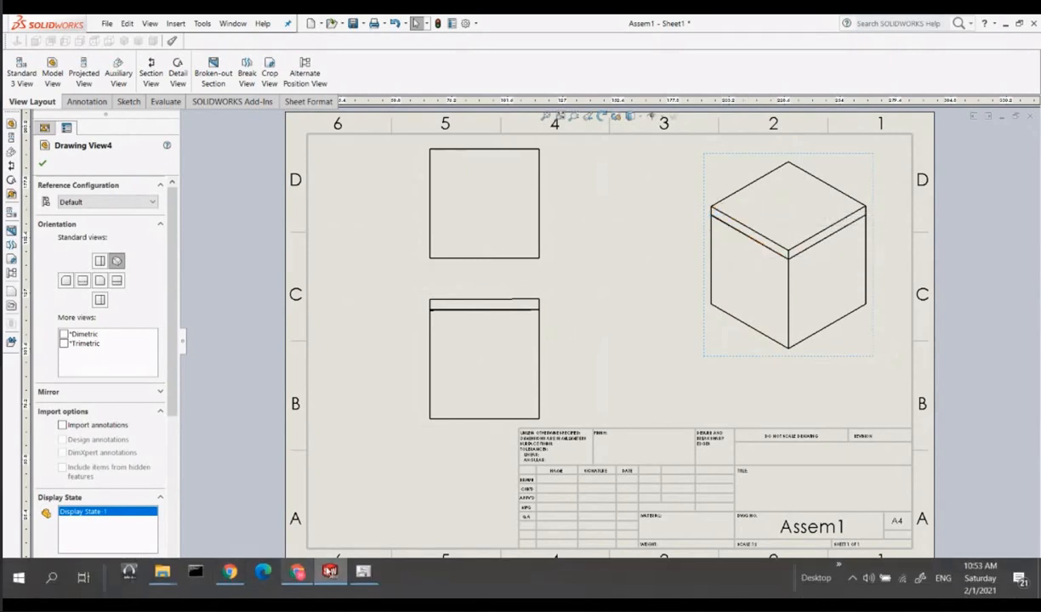
pyautogui.click(300, 575)
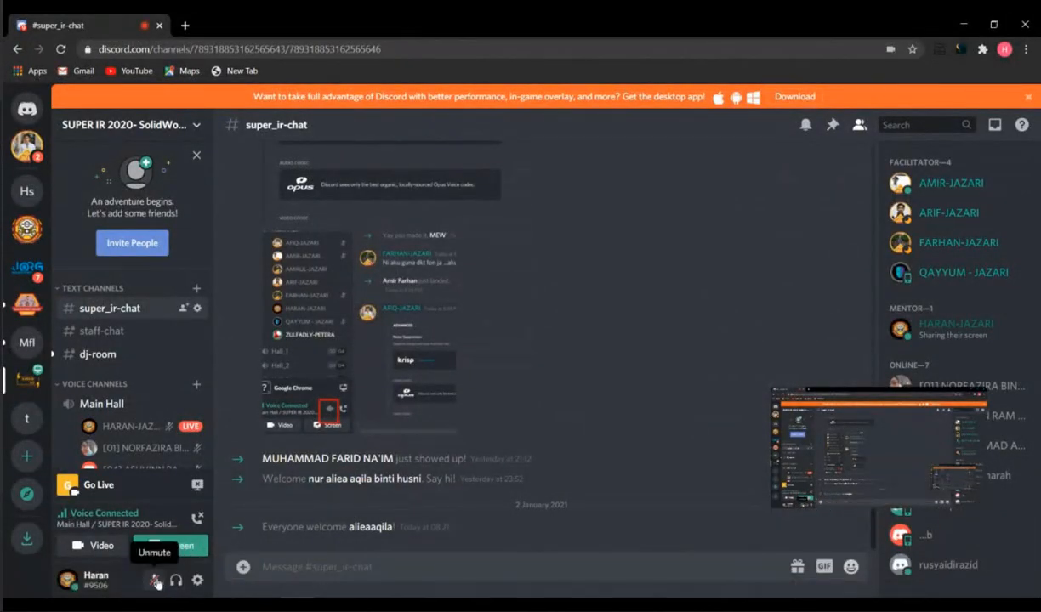
pyautogui.click(154, 579)
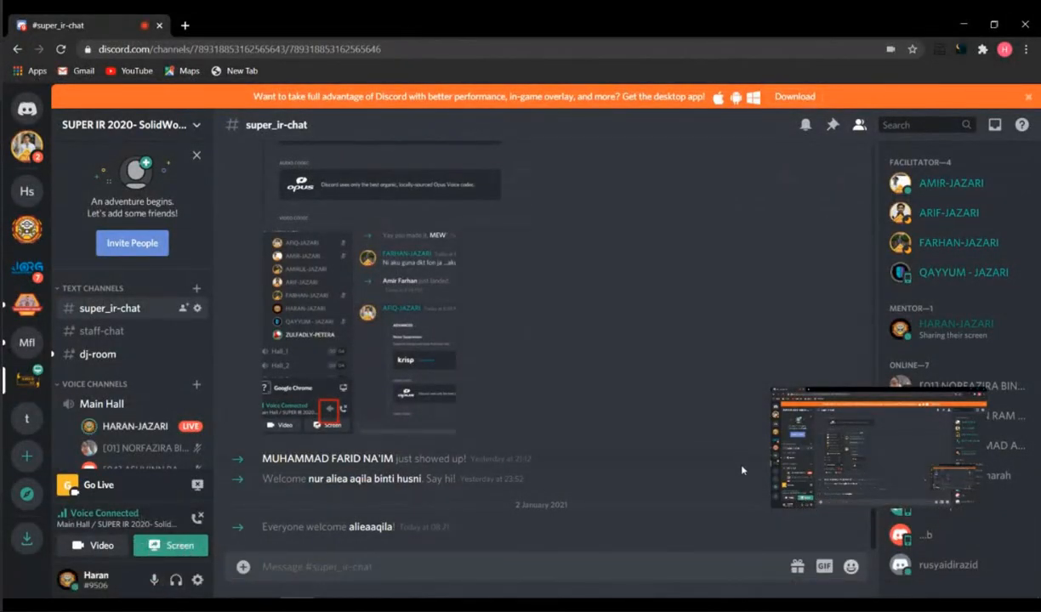
pyautogui.moveTo(324, 582)
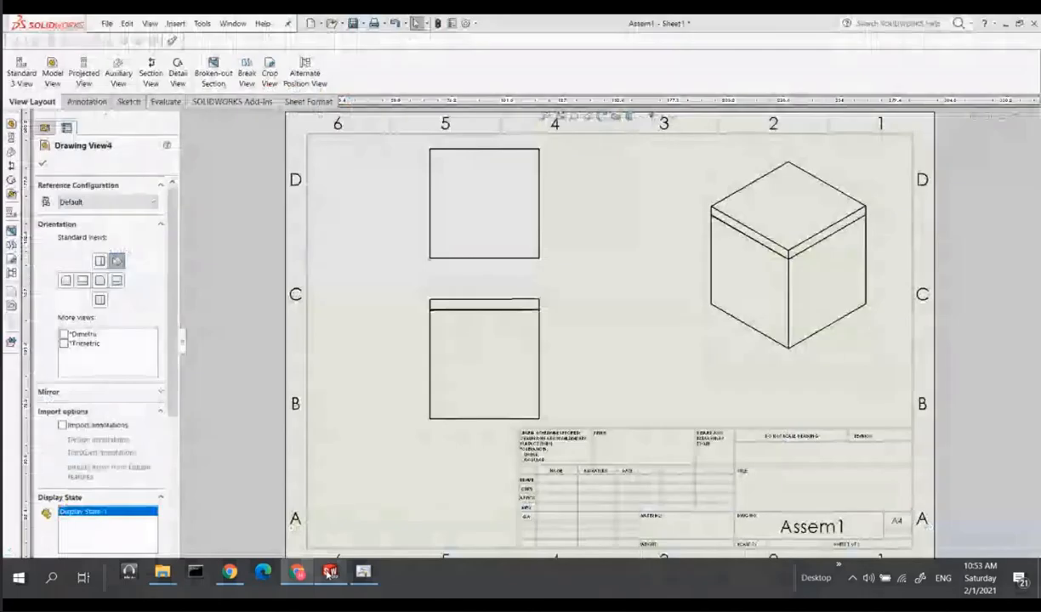
pyautogui.click(332, 573)
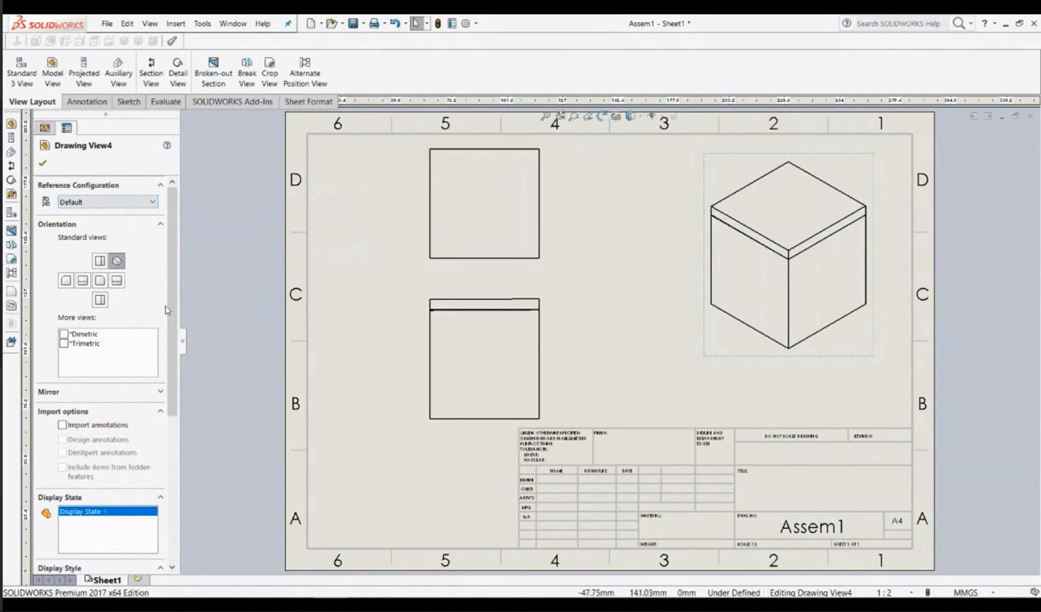
# Step: Delete the isometric view of the box assembly from the sheet and confirm the deletion
pyautogui.click(42, 166)
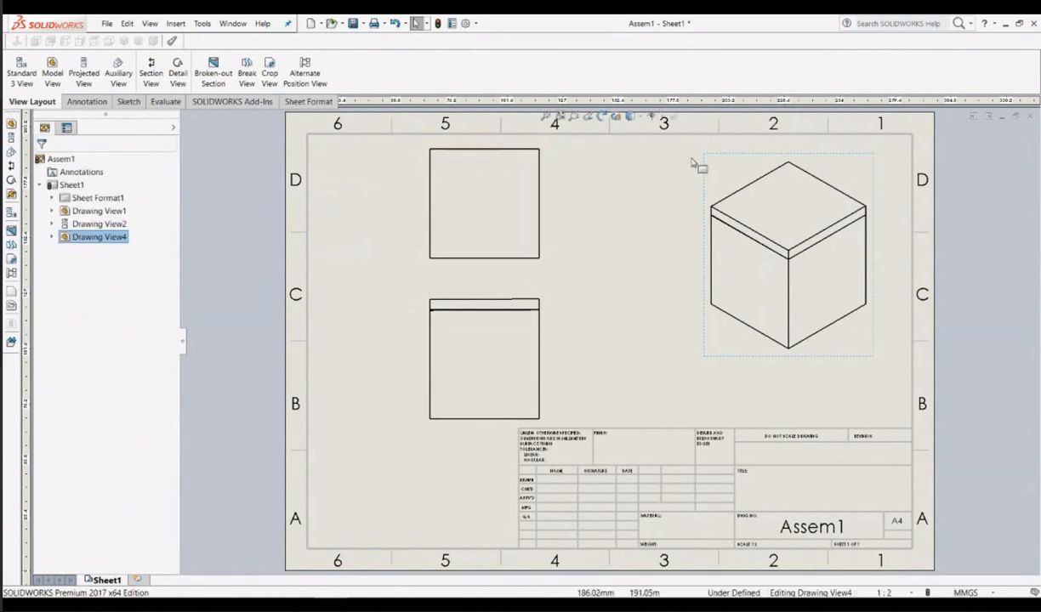
pyautogui.click(797, 272)
pyautogui.rightClick(798, 277)
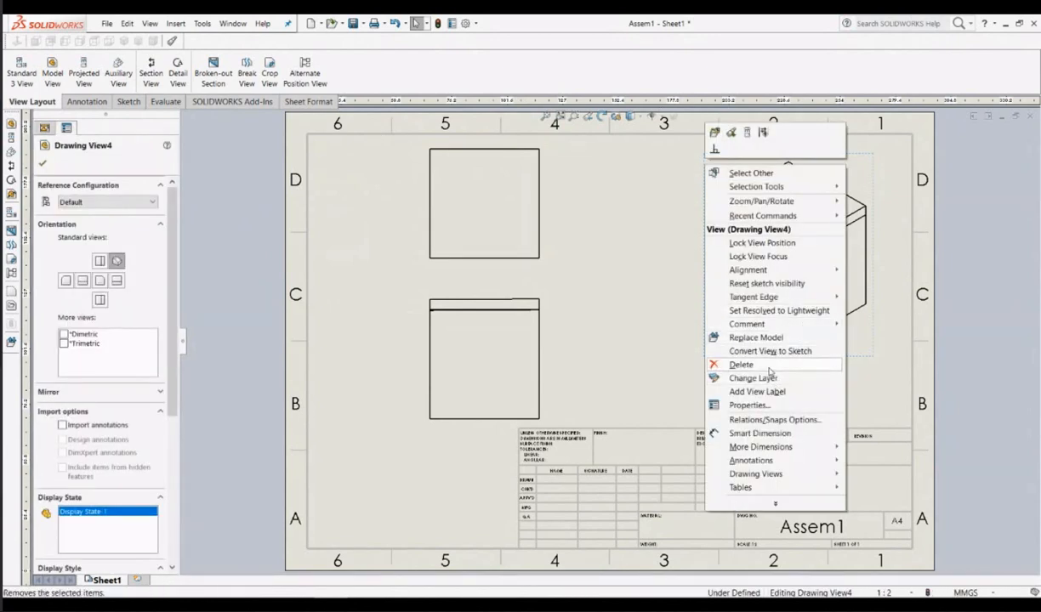
pyautogui.click(742, 364)
pyautogui.click(594, 266)
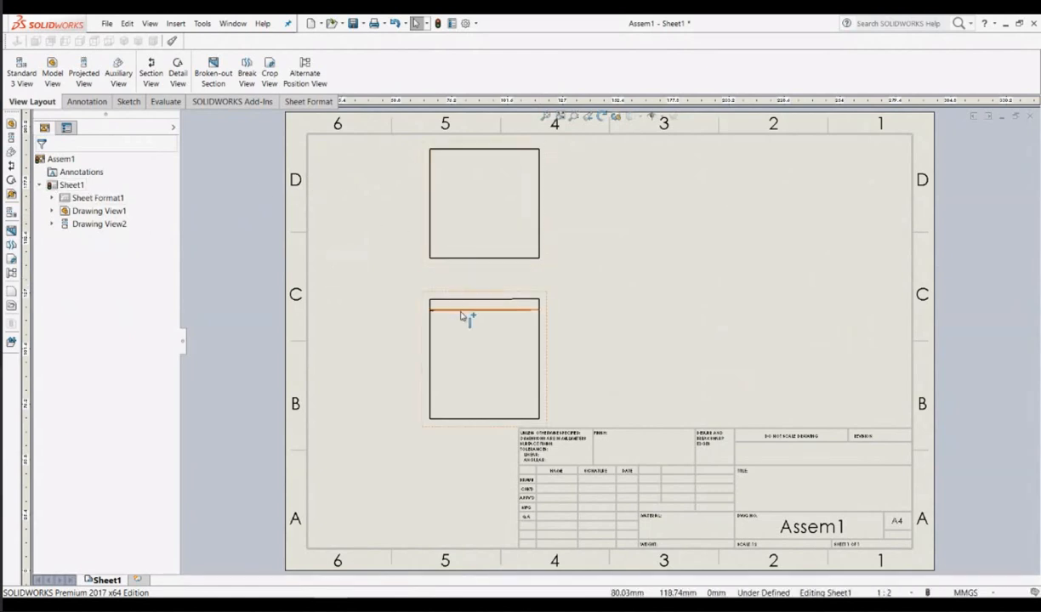
# Step: Reposition the front view closely below the top view, nearer the sheet's left border and clear of the title block
pyautogui.click(504, 366)
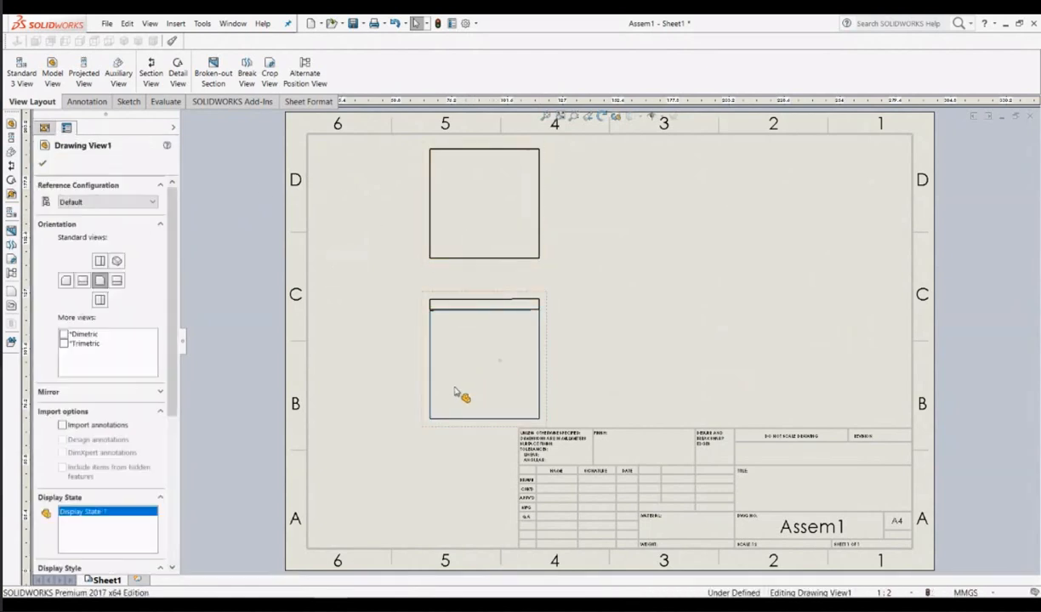
pyautogui.click(42, 163)
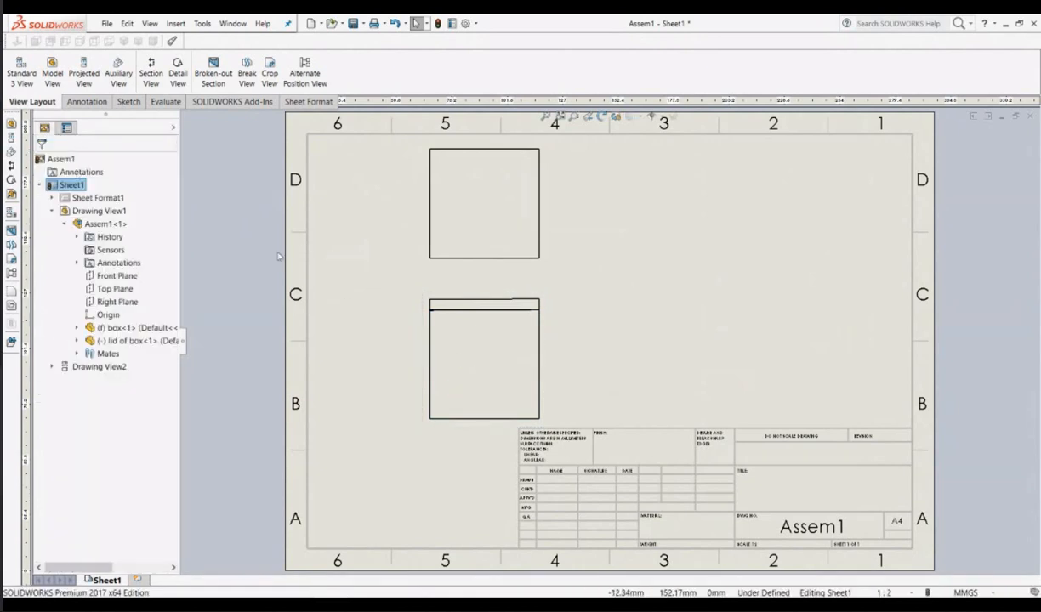
pyautogui.click(486, 356)
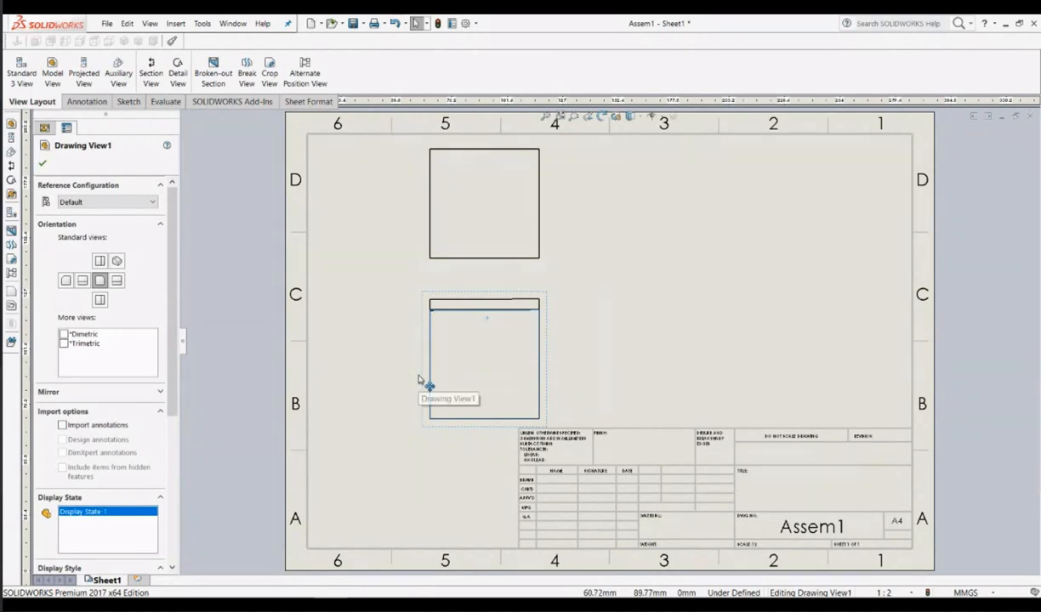
pyautogui.moveTo(420, 383); pyautogui.dragTo(386, 413)
pyautogui.click(536, 287)
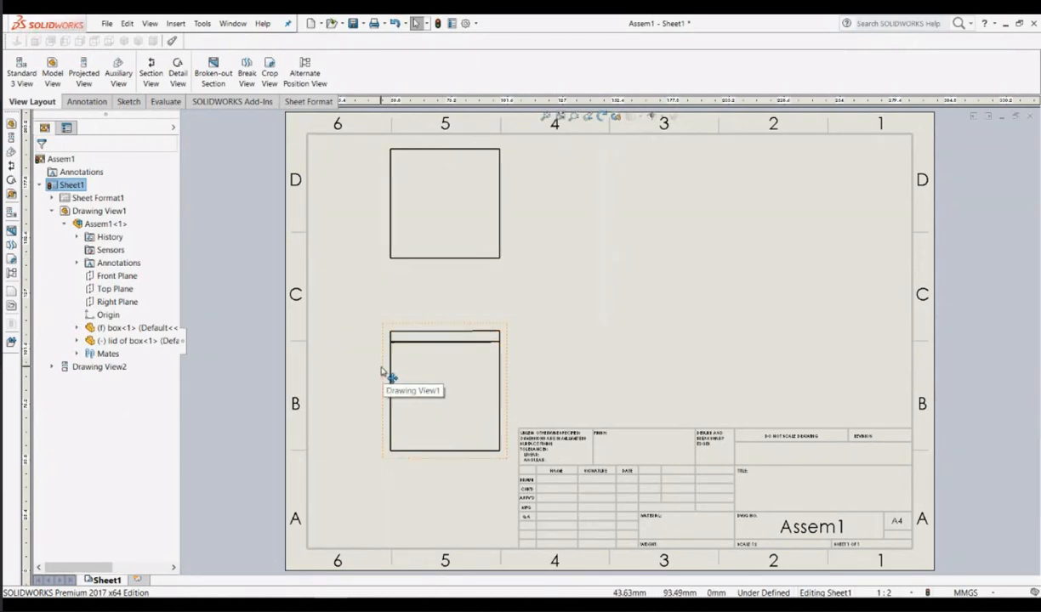
pyautogui.moveTo(382, 372)
pyautogui.mouseDown()
pyautogui.moveTo(556, 375)
pyautogui.moveTo(405, 372)
pyautogui.moveTo(421, 366)
pyautogui.moveTo(359, 363)
pyautogui.moveTo(360, 350)
pyautogui.moveTo(359, 364)
pyautogui.moveTo(355, 332)
pyautogui.moveTo(362, 365)
pyautogui.mouseUp()
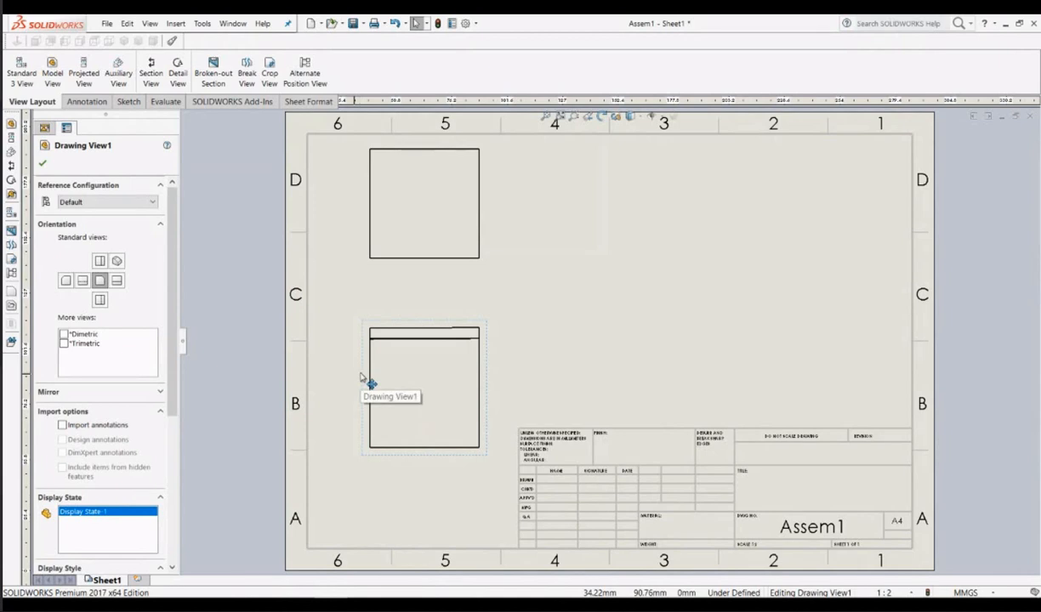
pyautogui.moveTo(361, 375); pyautogui.dragTo(360, 329)
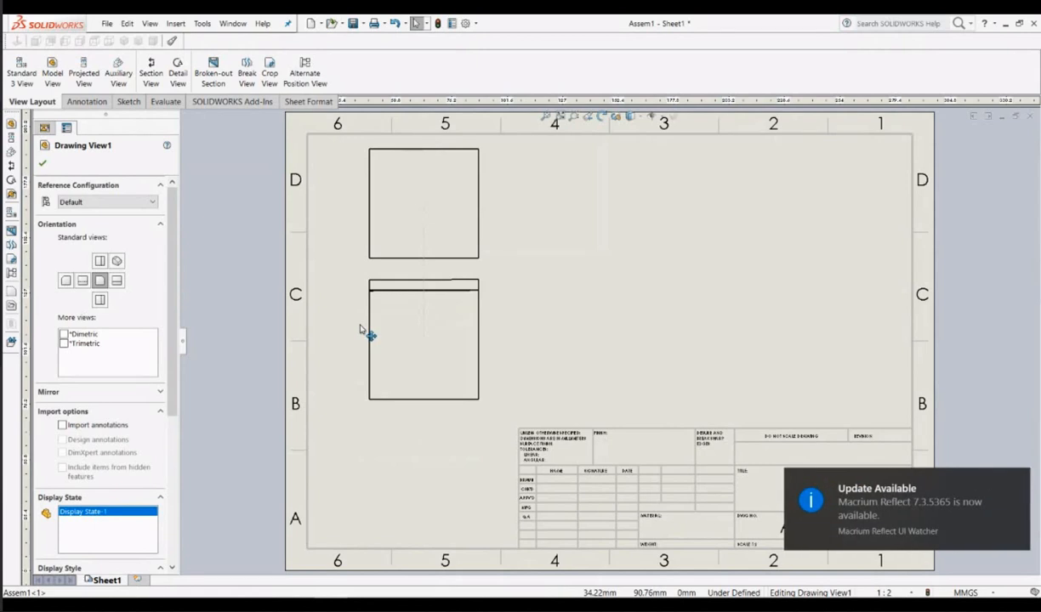
pyautogui.moveTo(360, 330)
pyautogui.mouseDown()
pyautogui.moveTo(356, 347)
pyautogui.moveTo(365, 328)
pyautogui.moveTo(368, 351)
pyautogui.moveTo(381, 343)
pyautogui.mouseUp()
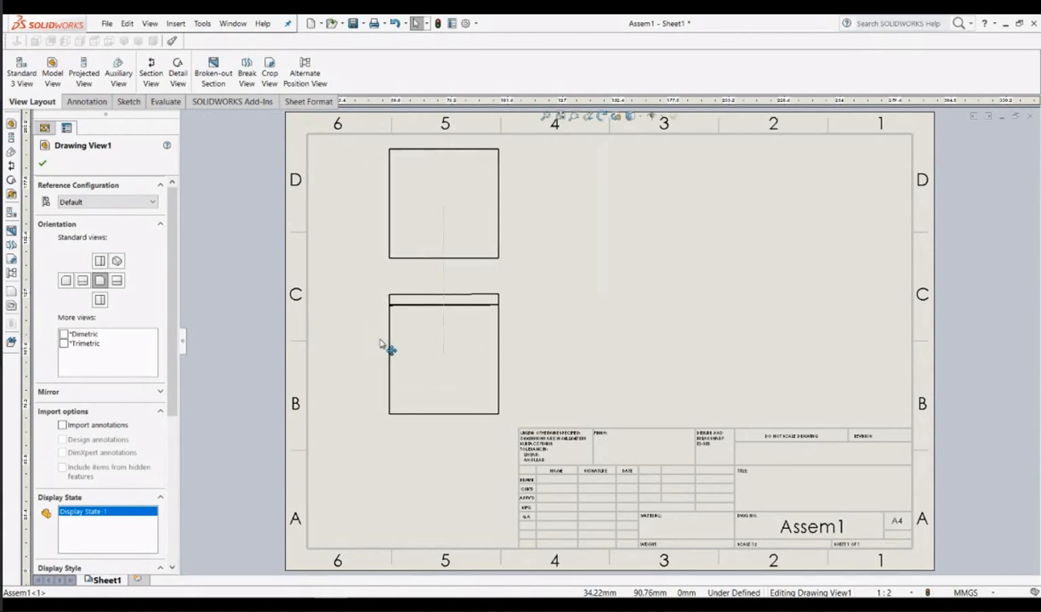
pyautogui.moveTo(380, 343)
pyautogui.mouseDown()
pyautogui.moveTo(376, 354)
pyautogui.moveTo(386, 343)
pyautogui.moveTo(374, 342)
pyautogui.moveTo(388, 342)
pyautogui.mouseUp()
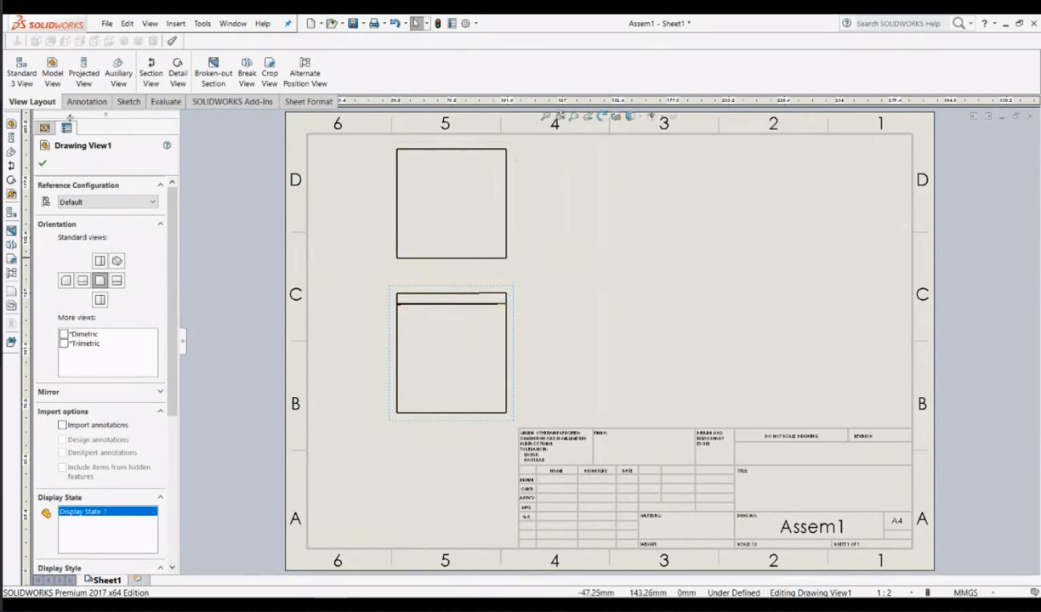
# Step: Insert an isometric model view of Assem1 in the upper right area of the sheet
pyautogui.click(52, 78)
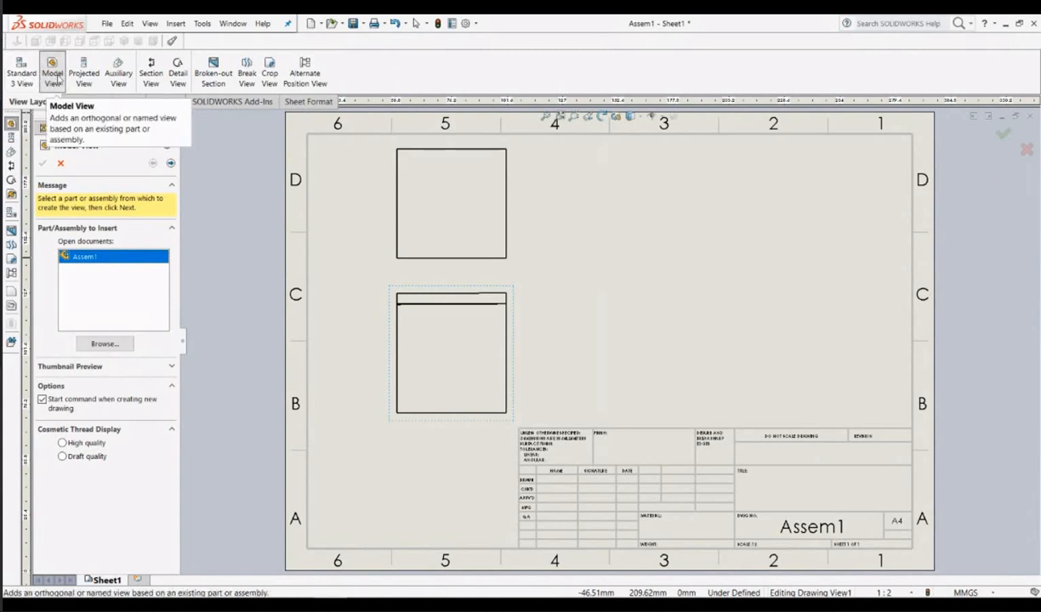
pyautogui.click(53, 75)
pyautogui.click(53, 75)
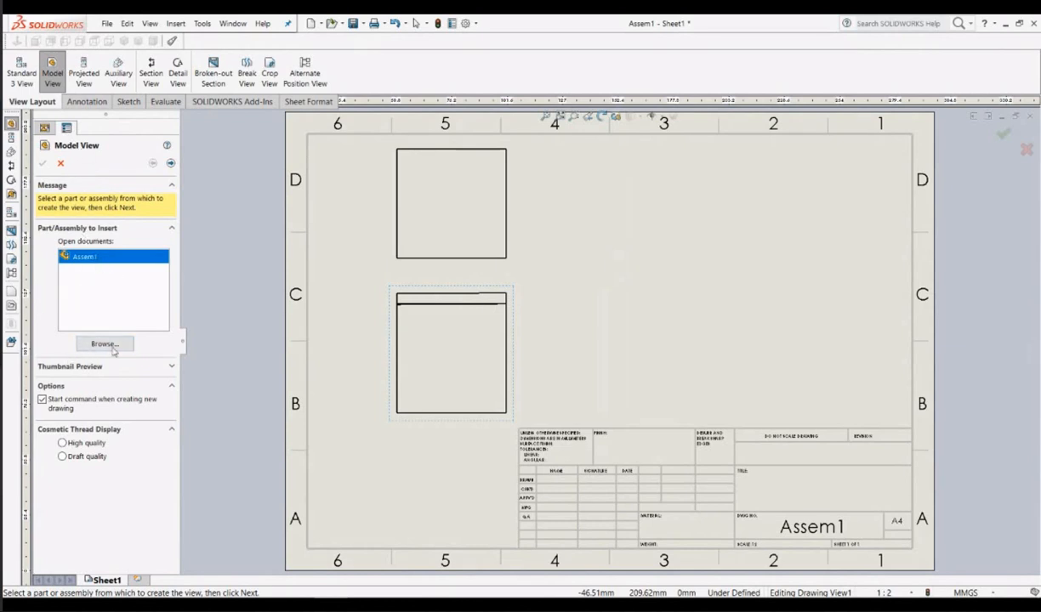
pyautogui.doubleClick(86, 258)
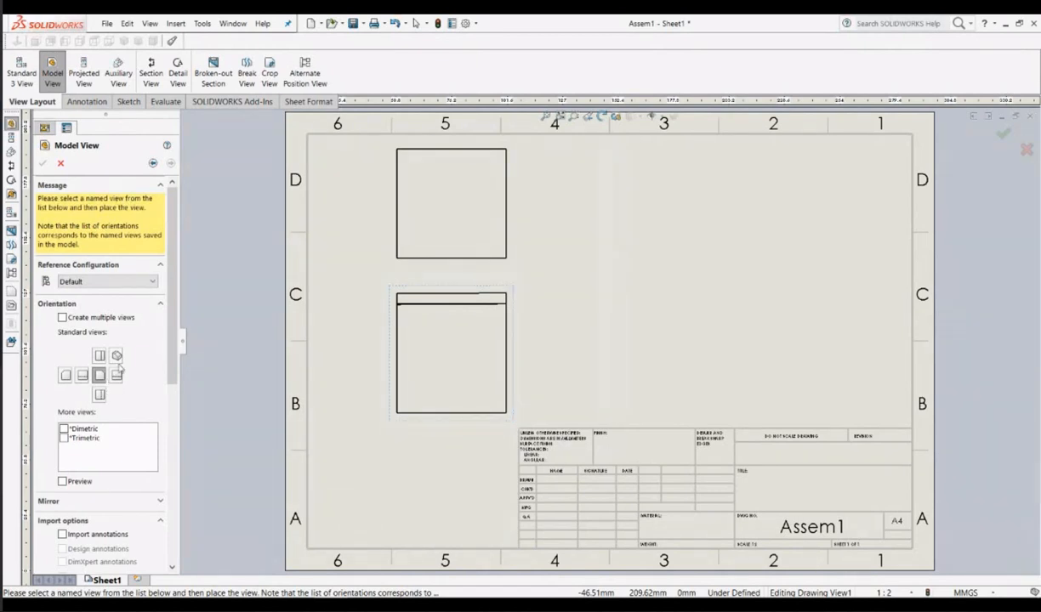
pyautogui.click(118, 357)
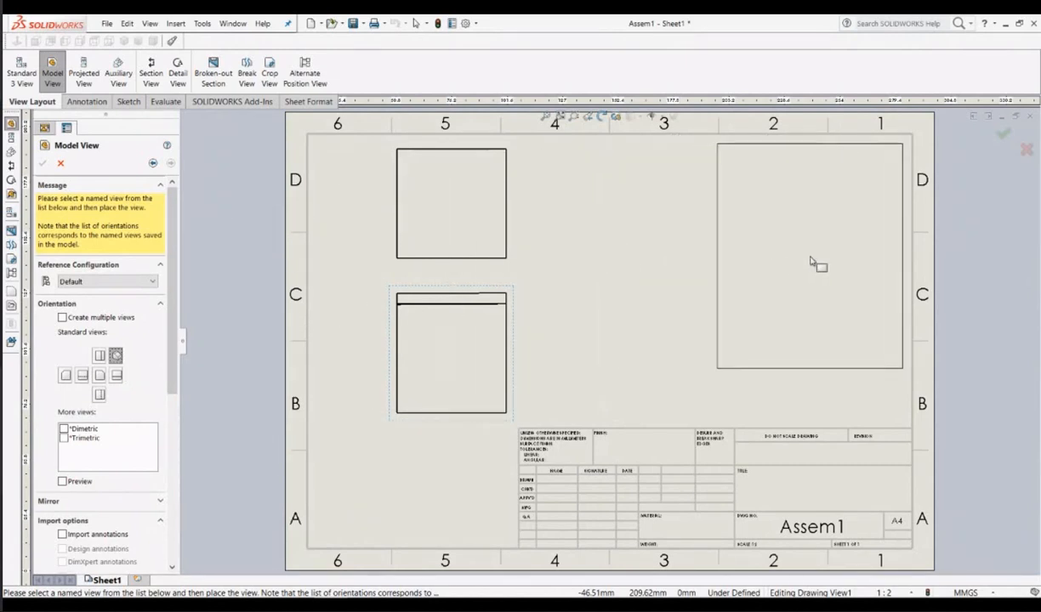
pyautogui.click(813, 260)
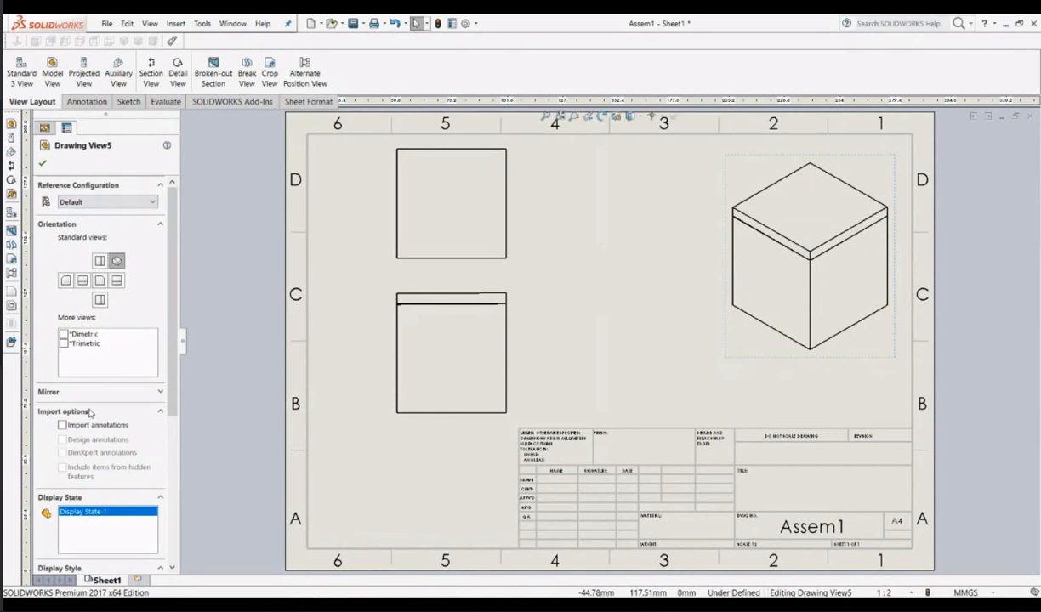
# Step: Examine the isometric view's display style, scale and dimension type settings and the layout of the views on the sheet
pyautogui.scroll(-3, 95, 409)
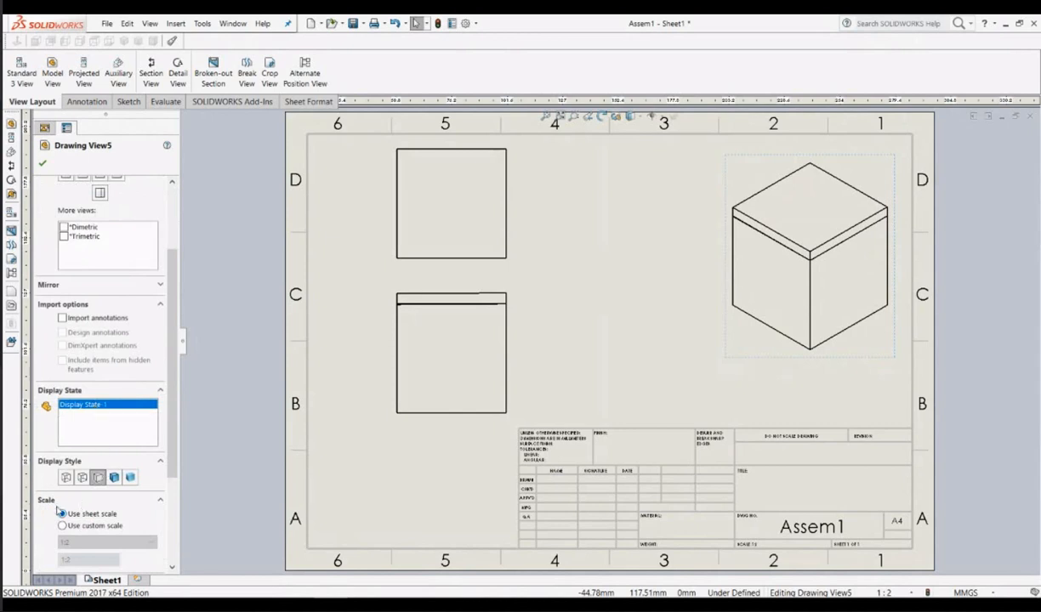
pyautogui.scroll(-4, 136, 376)
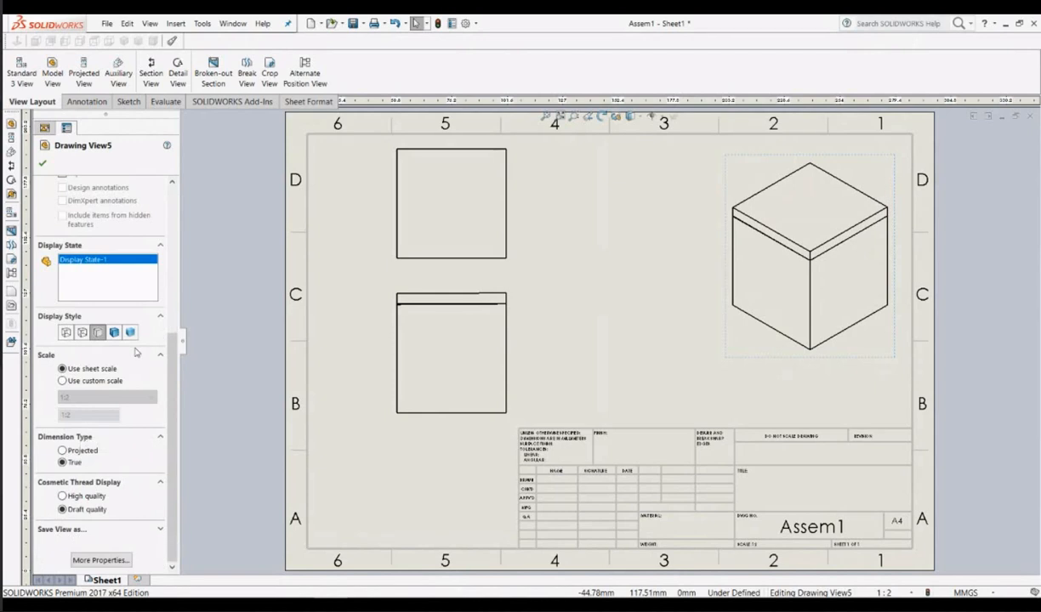
pyautogui.scroll(7, 135, 352)
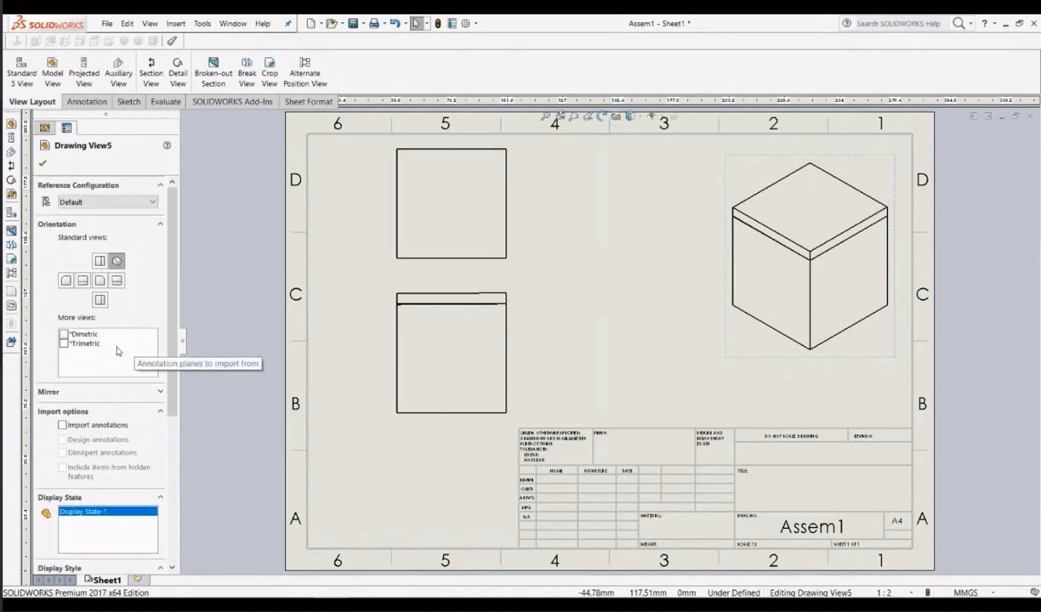
pyautogui.scroll(-4, 213, 332)
pyautogui.scroll(-7, 167, 346)
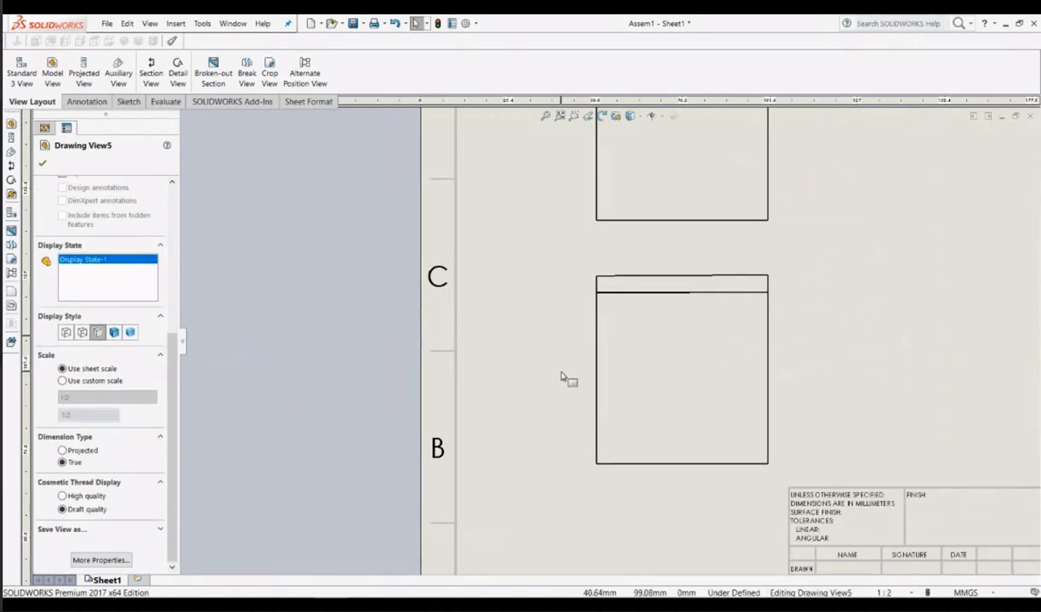
pyautogui.scroll(8, 779, 377)
pyautogui.scroll(-4, 829, 396)
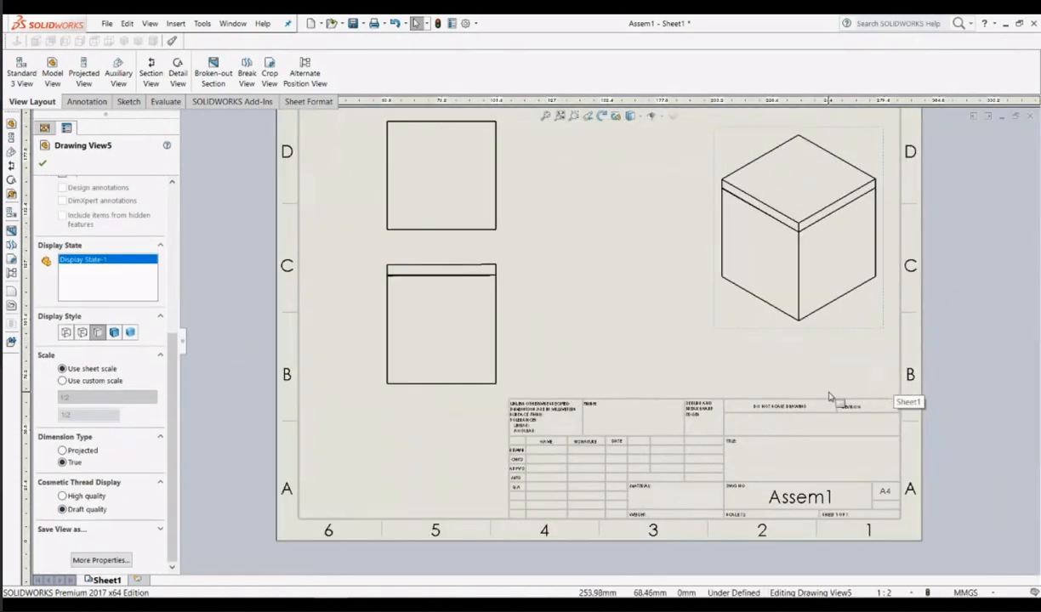
pyautogui.scroll(3, 765, 379)
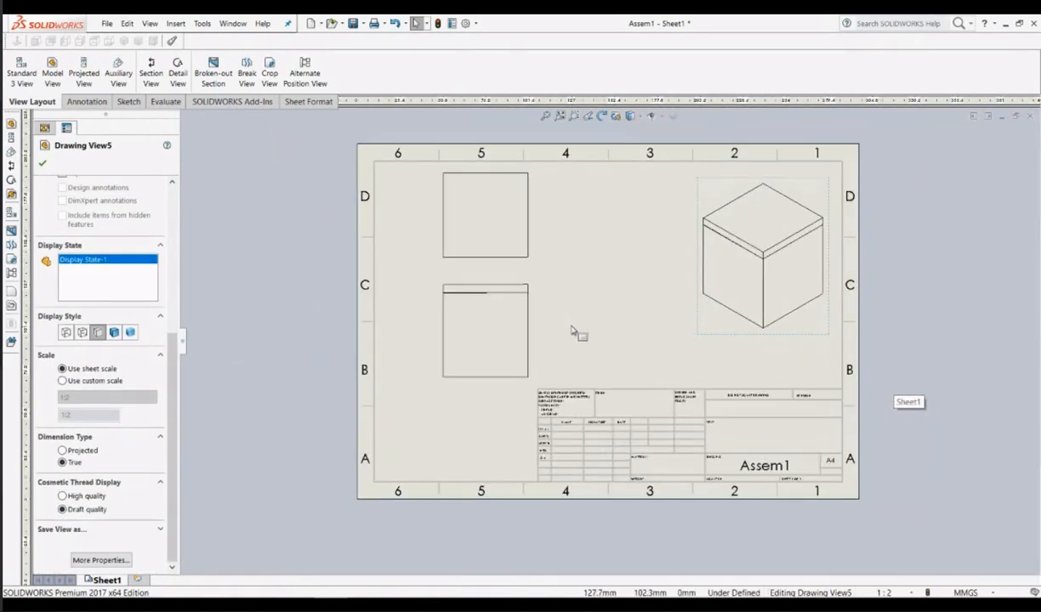
pyautogui.scroll(-1, 574, 333)
pyautogui.scroll(1, 563, 306)
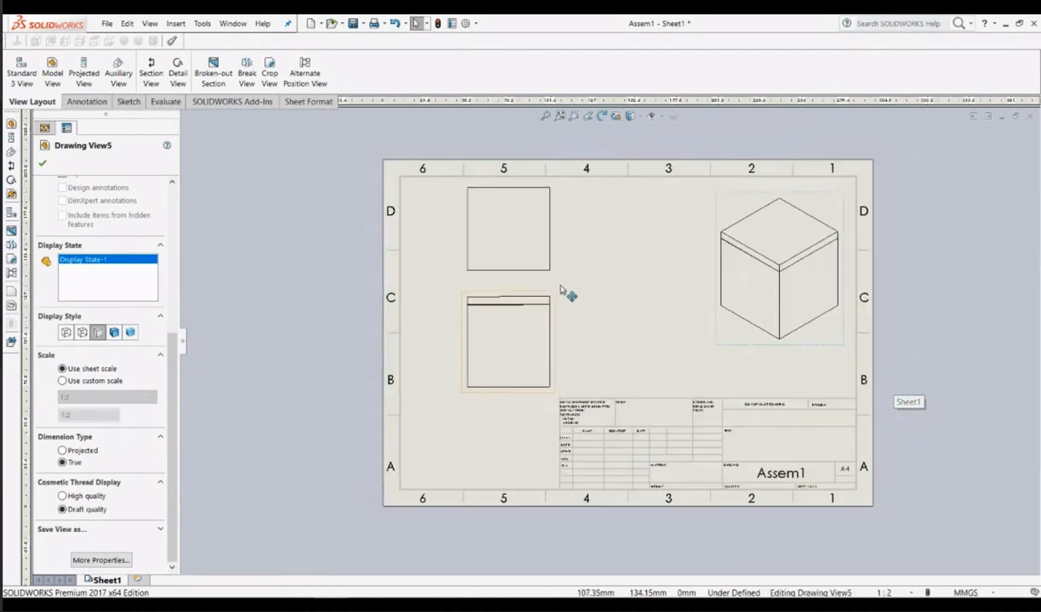
pyautogui.scroll(-1, 563, 293)
pyautogui.scroll(1, 562, 282)
pyautogui.scroll(-1, 563, 283)
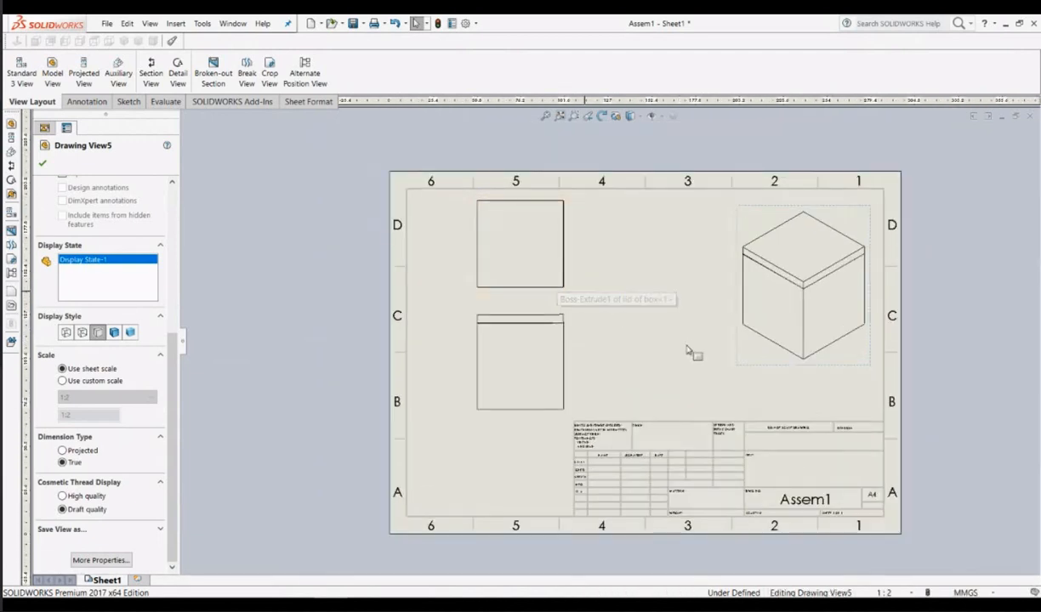
pyautogui.scroll(-1, 684, 348)
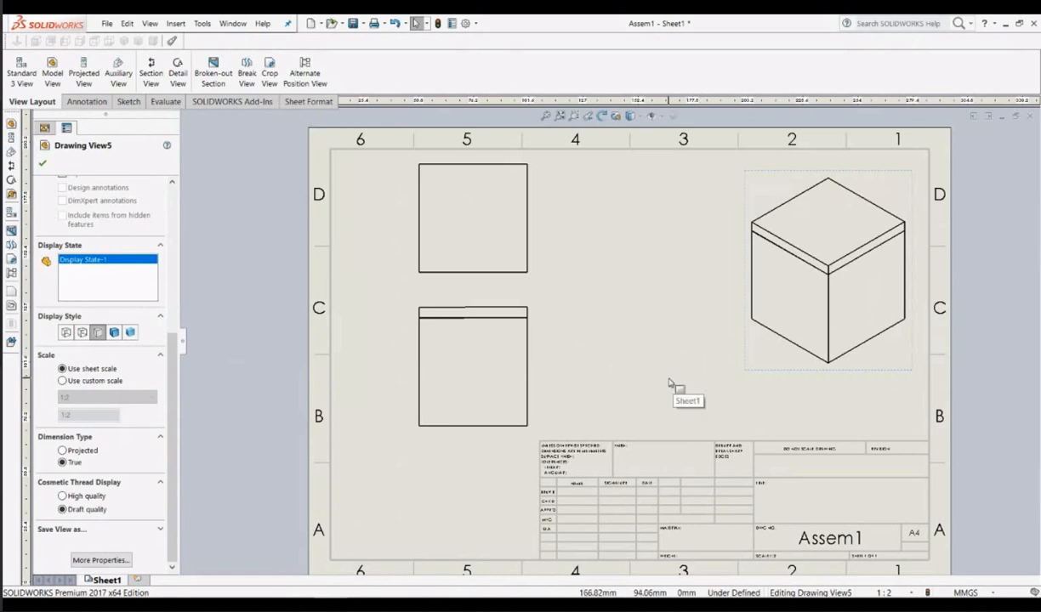
pyautogui.scroll(-1, 651, 378)
pyautogui.scroll(1, 661, 380)
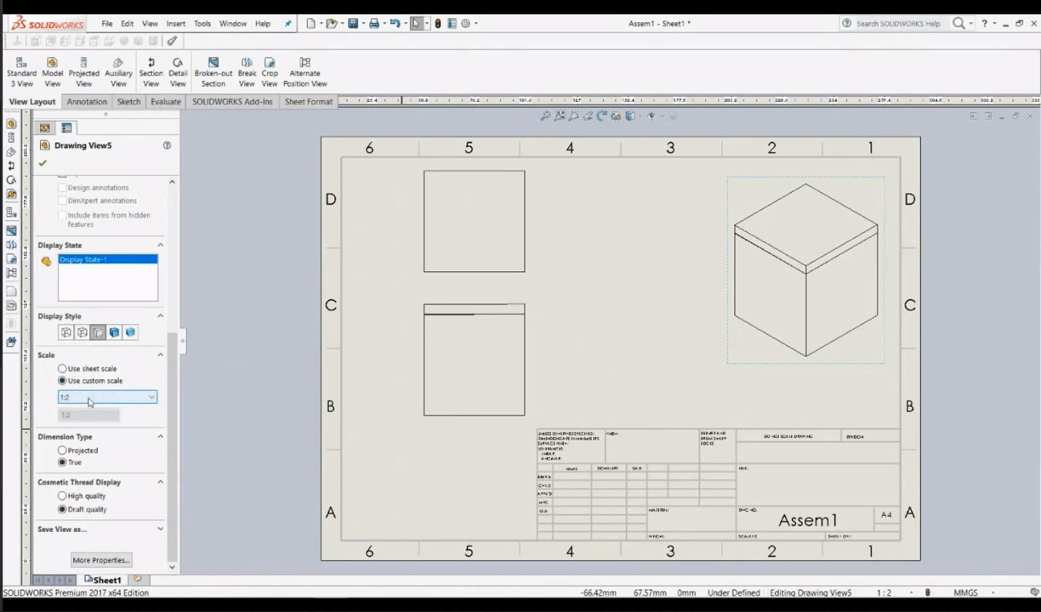
# Step: Try custom scales of 1:4, 2:3, 1:4 again and 1:2 on the isometric view
pyautogui.click(89, 397)
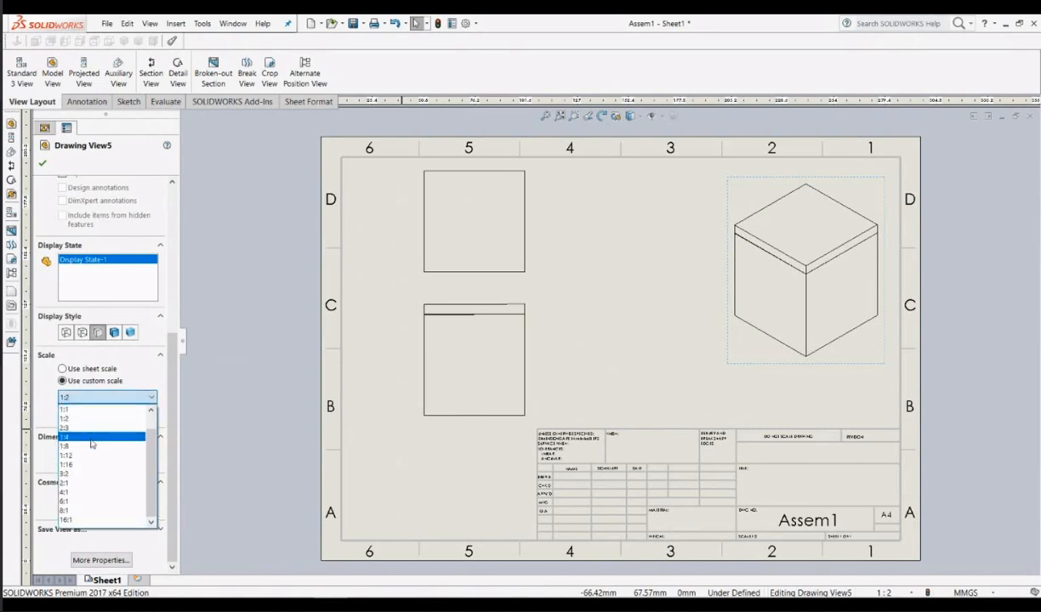
pyautogui.click(91, 437)
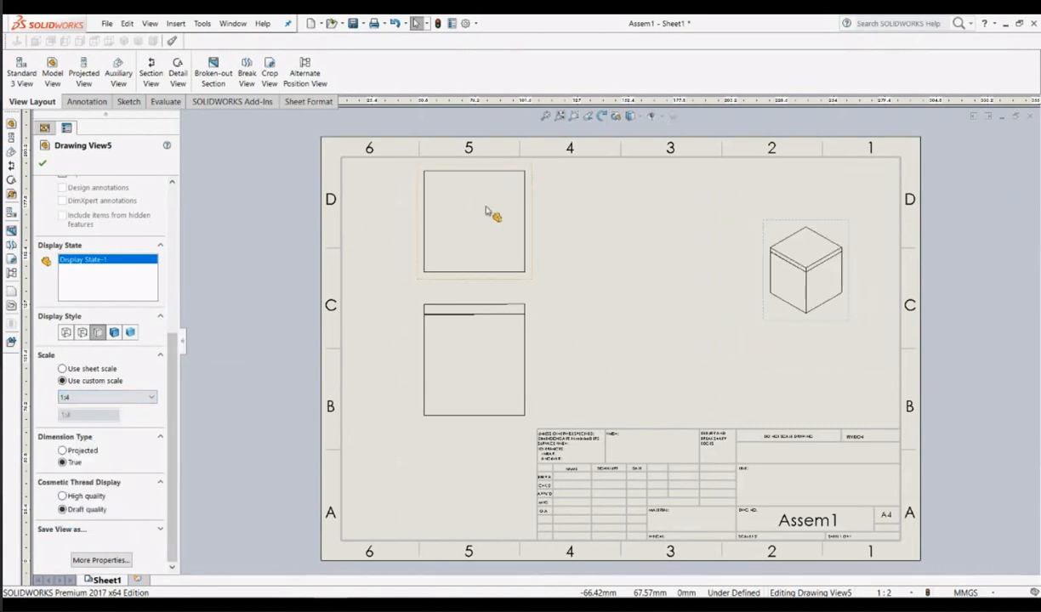
pyautogui.click(96, 398)
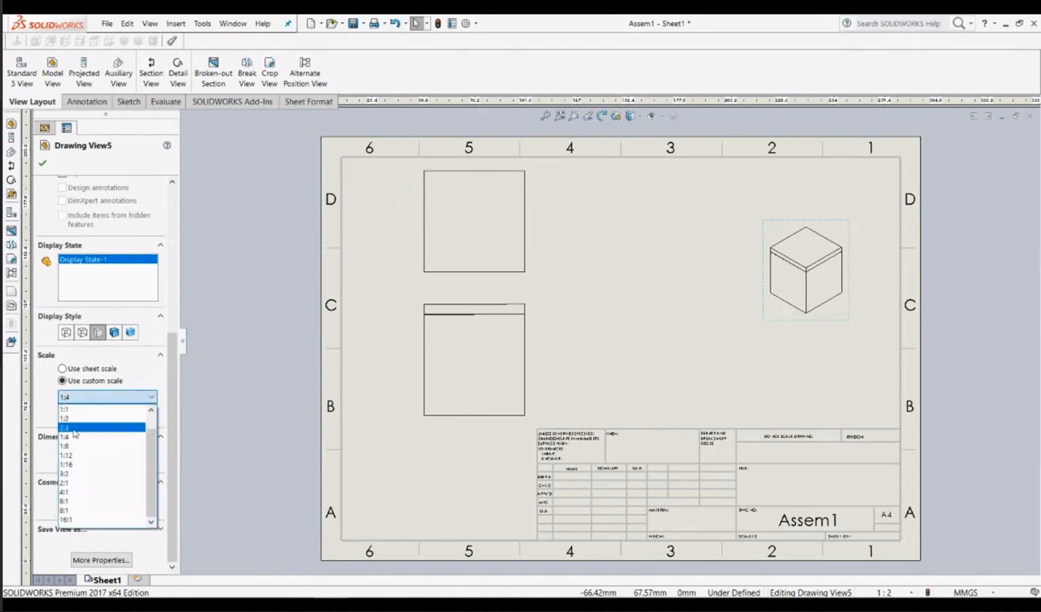
pyautogui.click(75, 428)
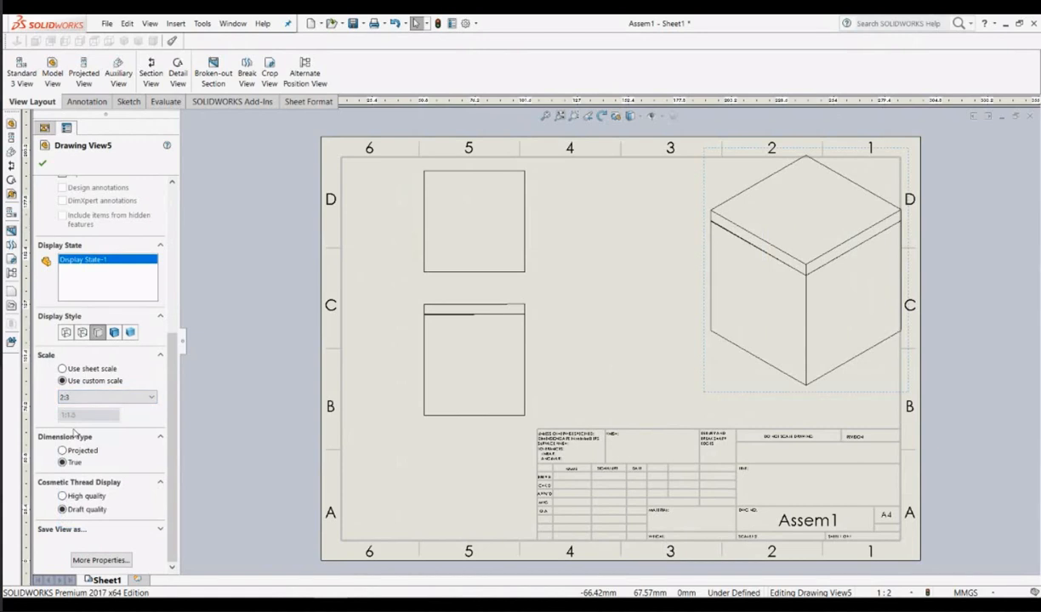
pyautogui.click(103, 397)
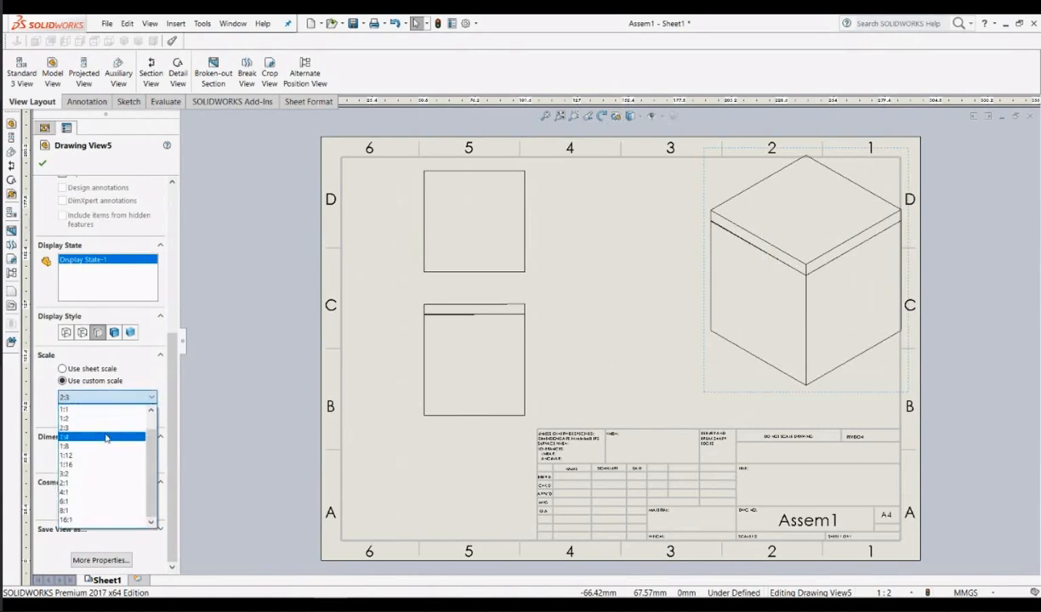
pyautogui.click(105, 438)
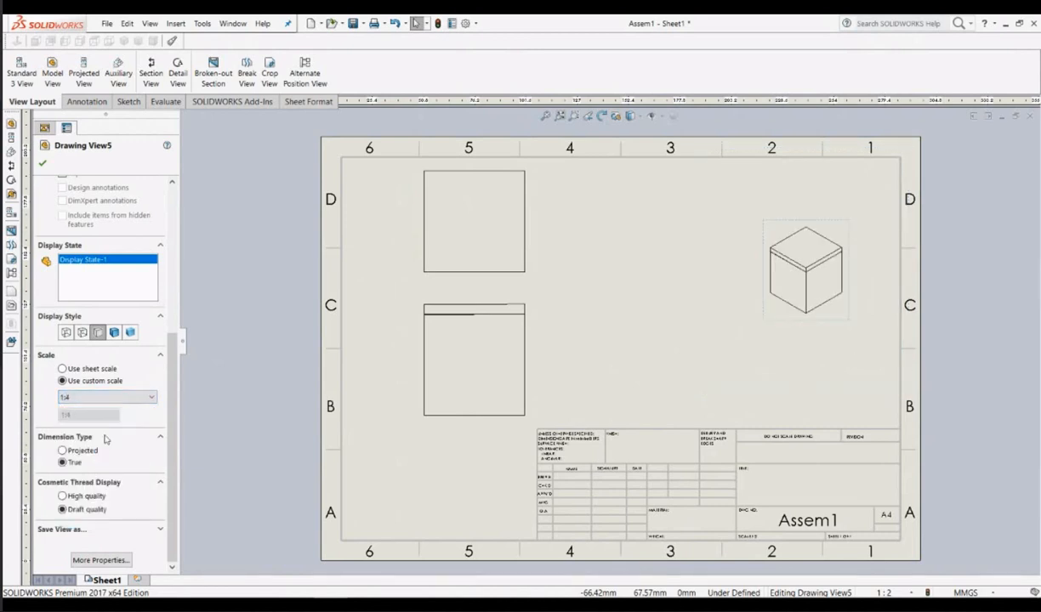
pyautogui.click(110, 397)
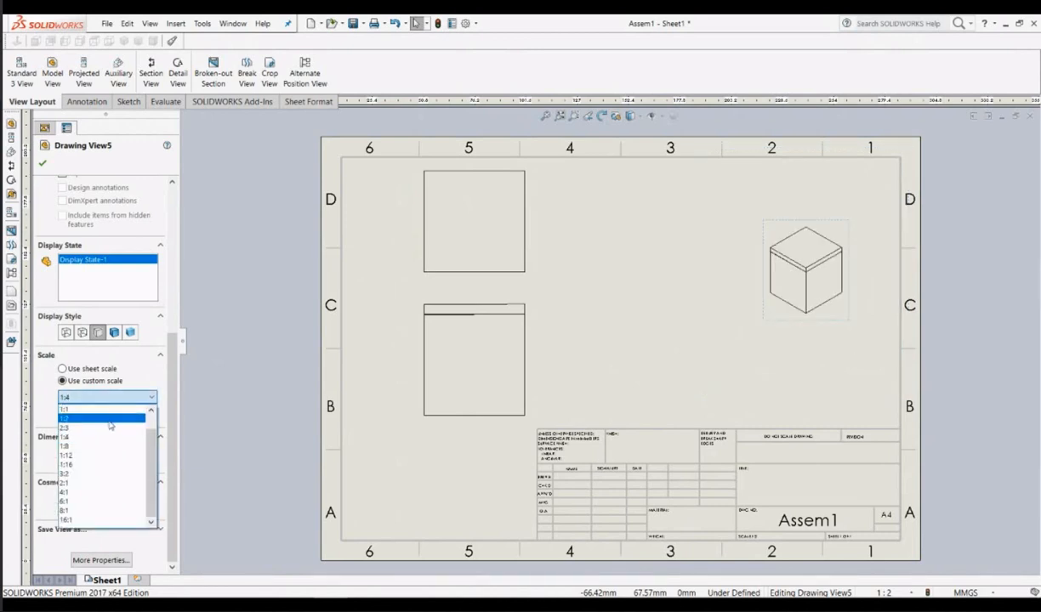
pyautogui.click(109, 423)
# Step: Try custom scales of 2:3, 1:4, 1:8 and 1:16 on the isometric view
pyautogui.click(109, 397)
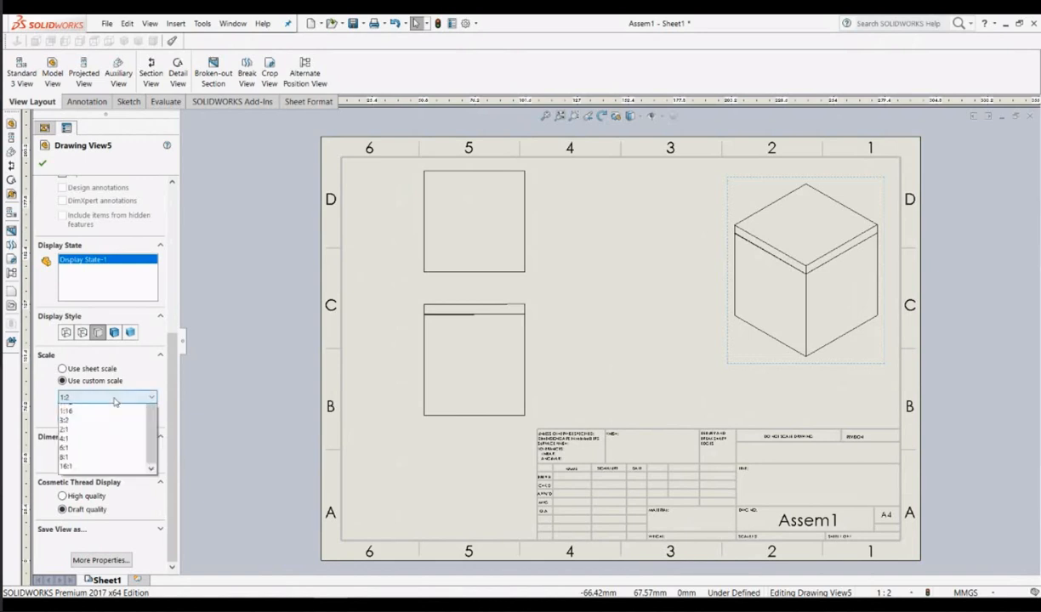
pyautogui.click(110, 428)
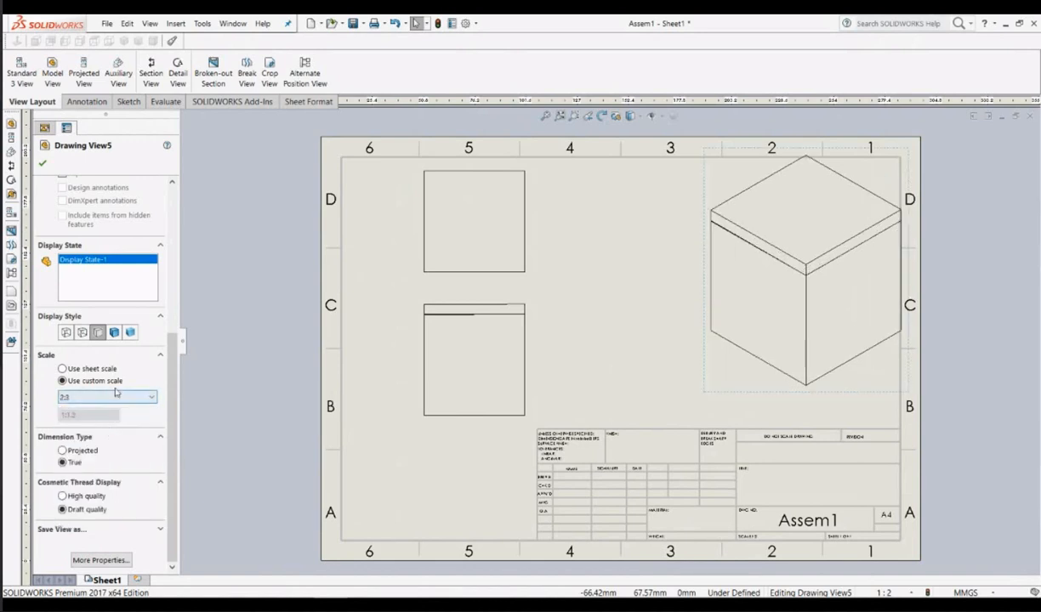
pyautogui.click(107, 398)
pyautogui.click(107, 437)
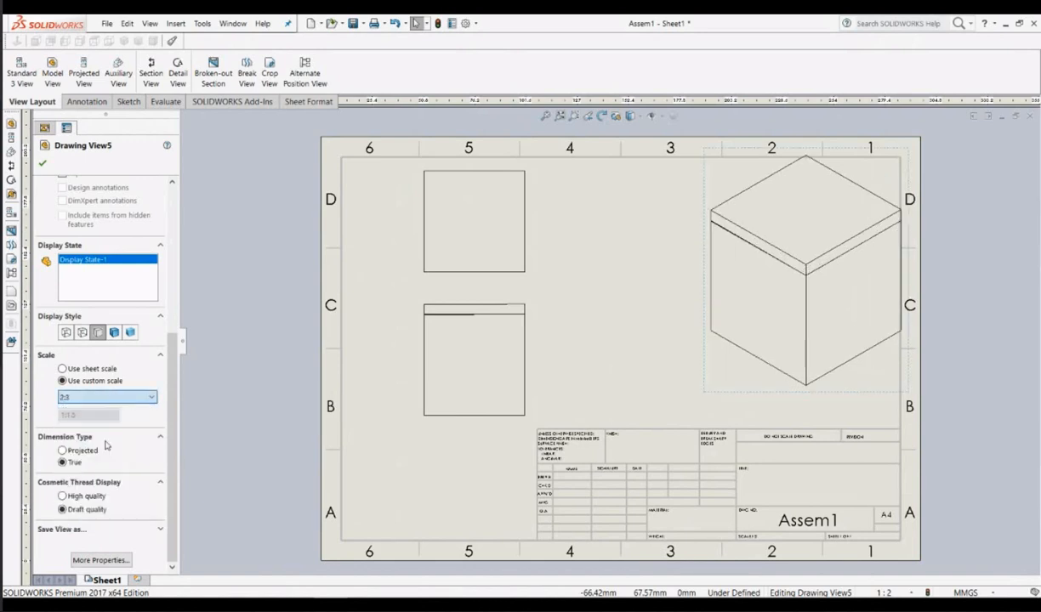
pyautogui.click(107, 397)
pyautogui.click(103, 447)
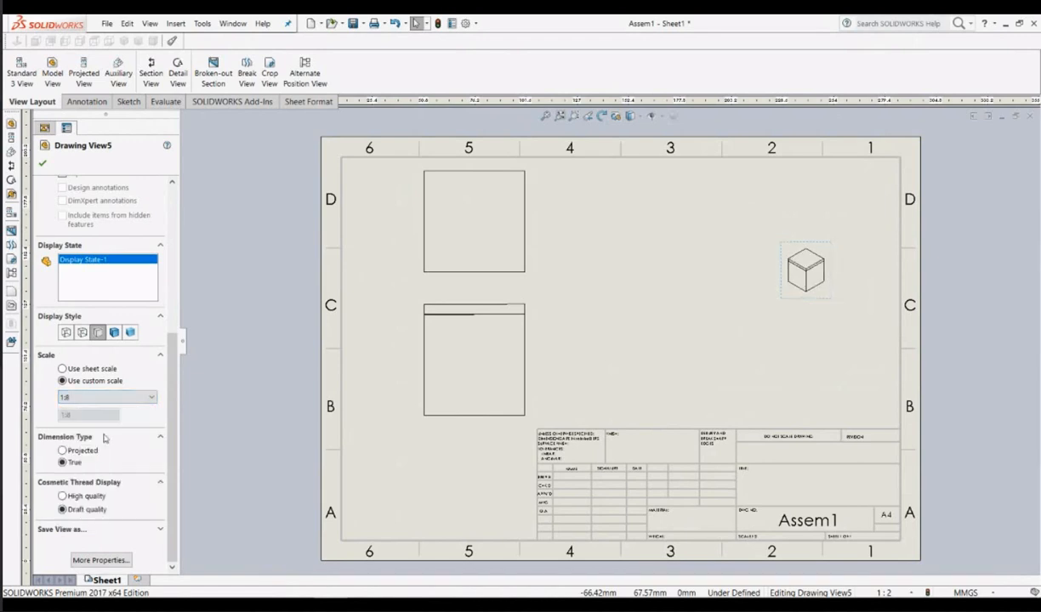
pyautogui.click(107, 397)
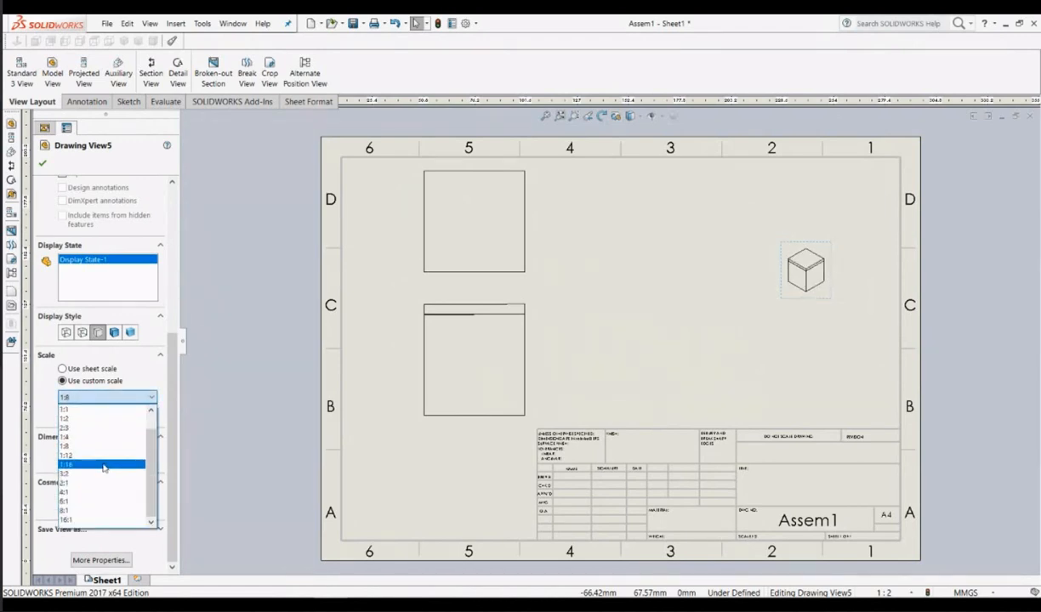
pyautogui.click(104, 457)
# Step: Try enlarging the isometric view at 2:1 and 3:2, reduce it to 1:16, and return its custom scale to 1:2
pyautogui.click(111, 397)
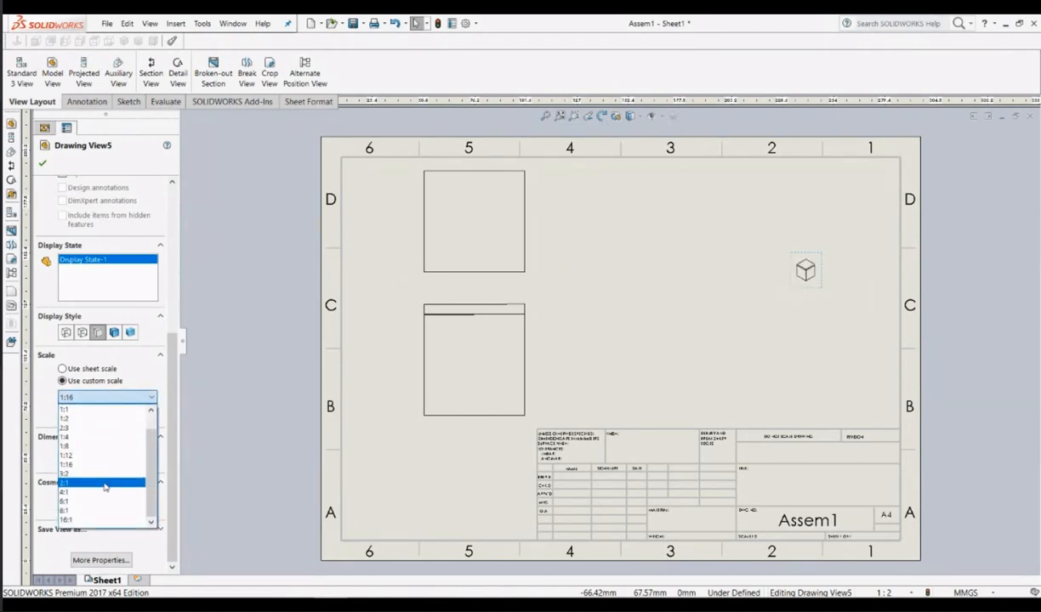
pyautogui.click(105, 485)
pyautogui.click(109, 397)
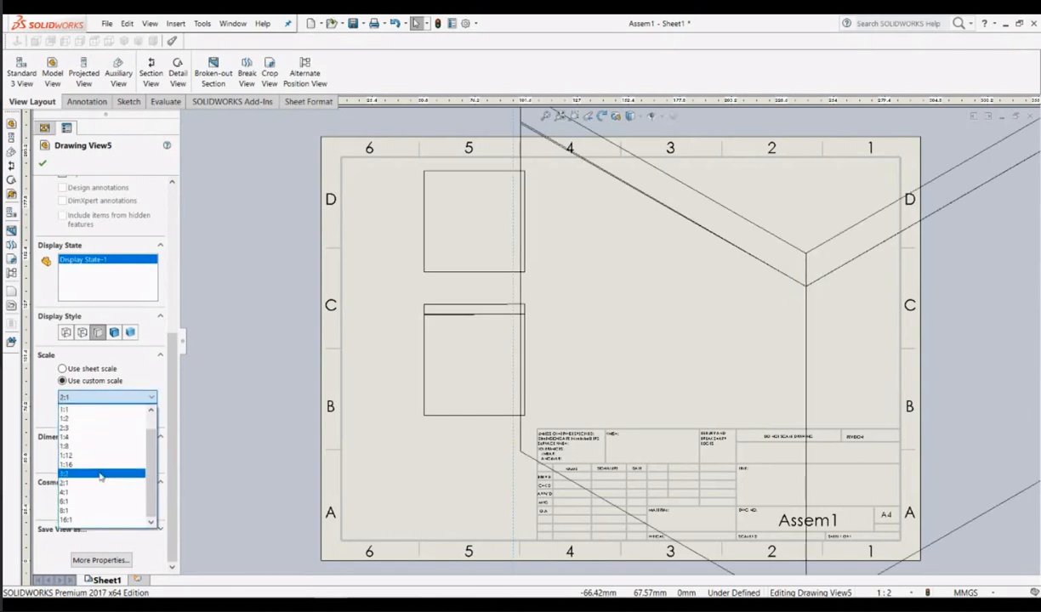
pyautogui.click(100, 475)
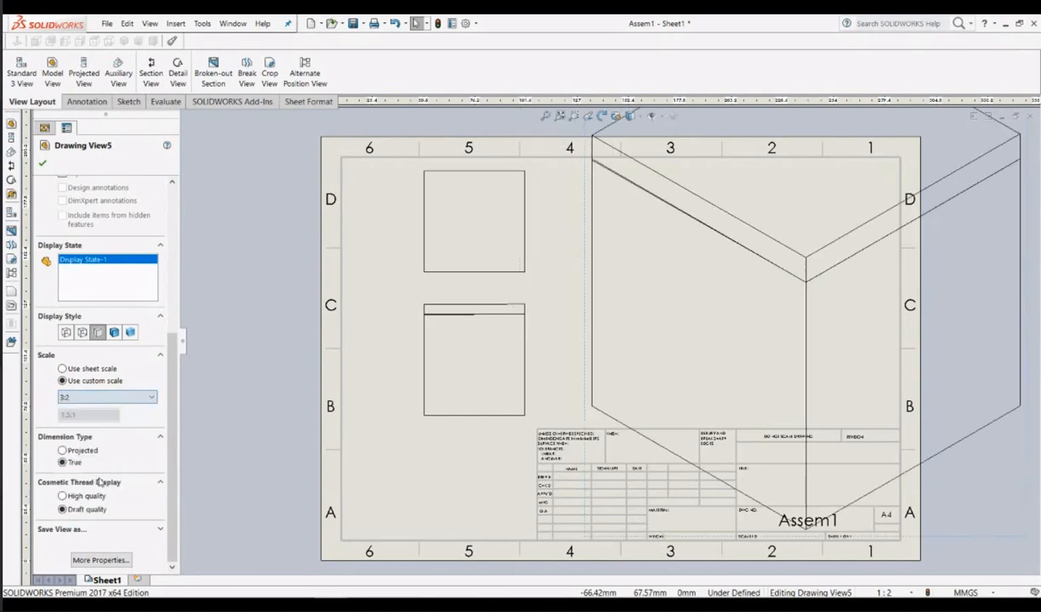
pyautogui.click(109, 397)
pyautogui.click(81, 453)
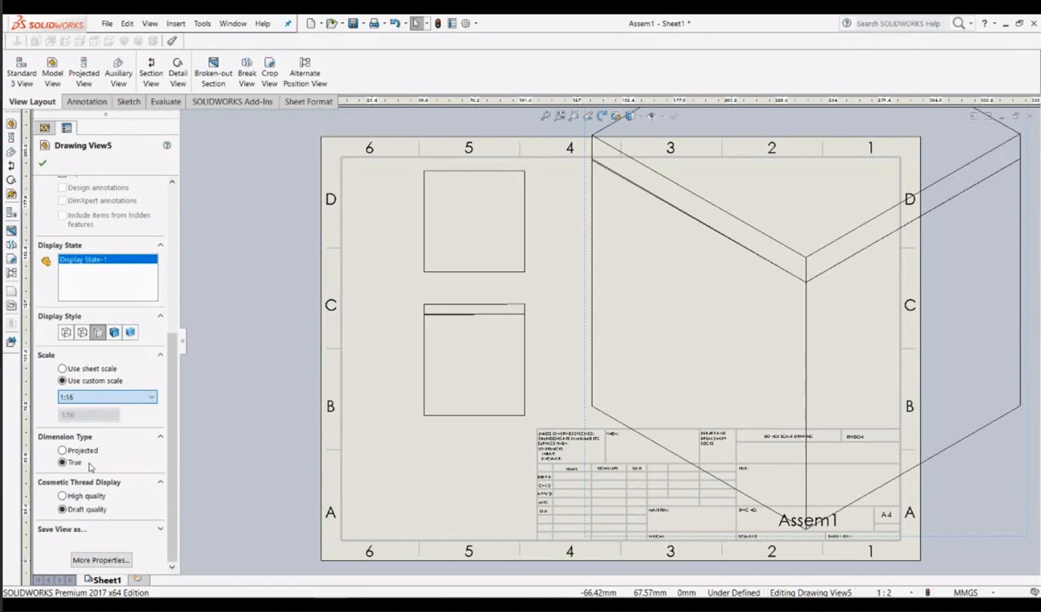
pyautogui.click(103, 398)
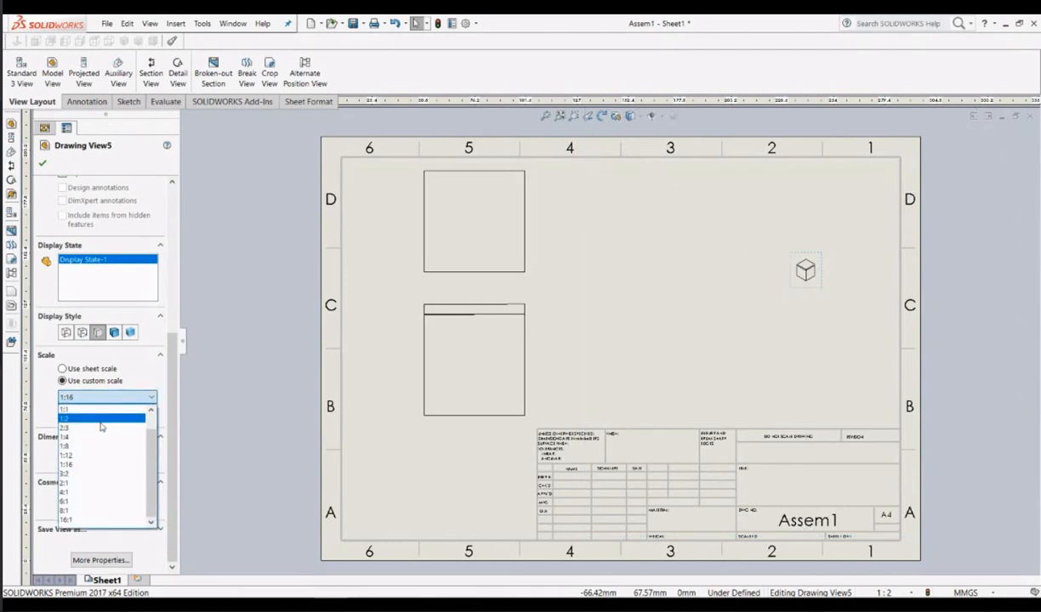
pyautogui.click(100, 420)
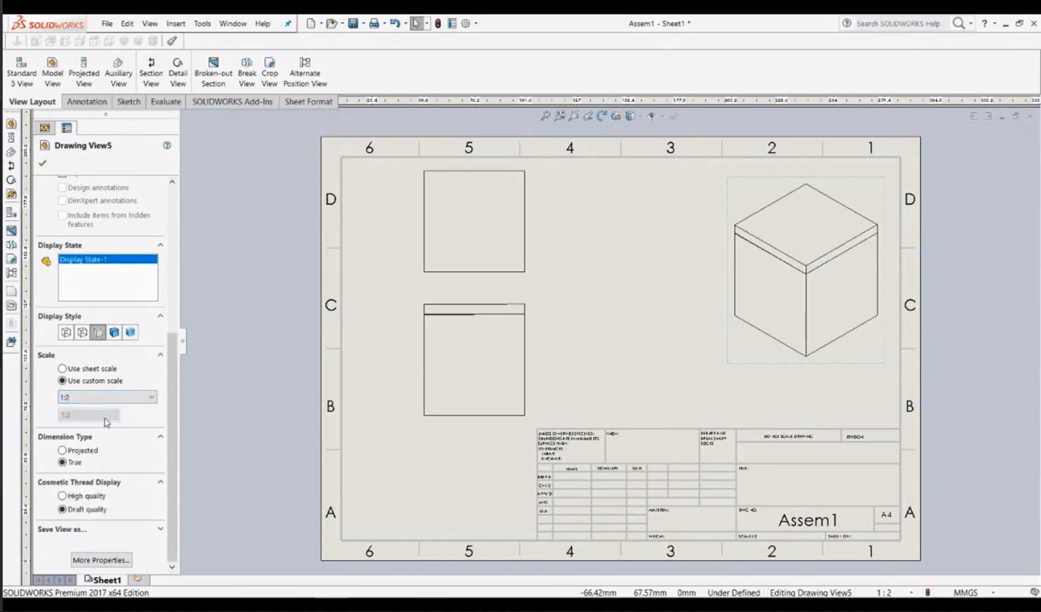
# Step: Compare the isometric view at custom scales of 2:3, 1:2 and 1:1
pyautogui.click(124, 396)
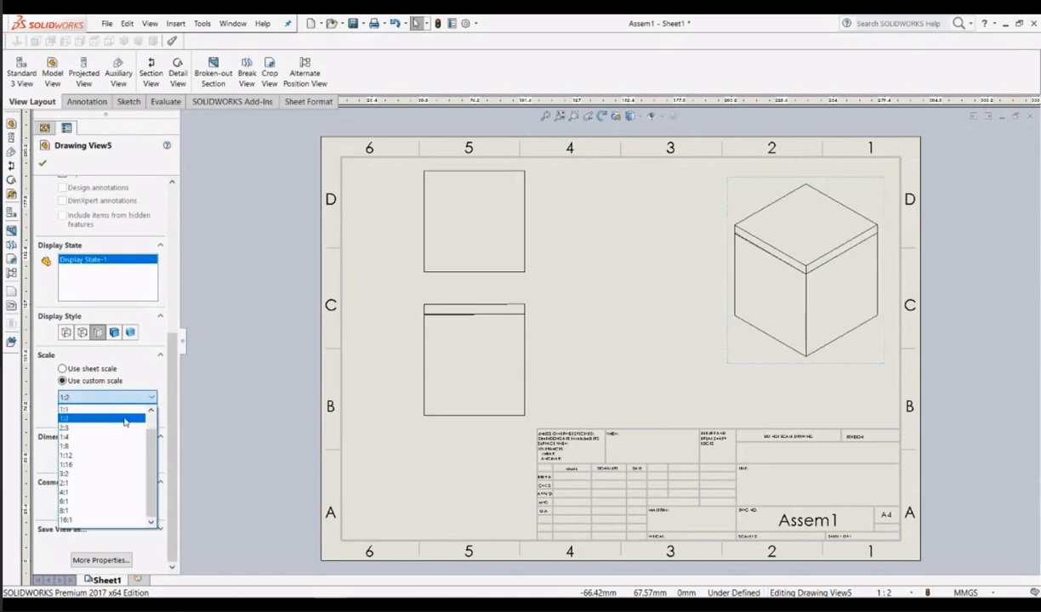
pyautogui.click(123, 428)
pyautogui.click(123, 396)
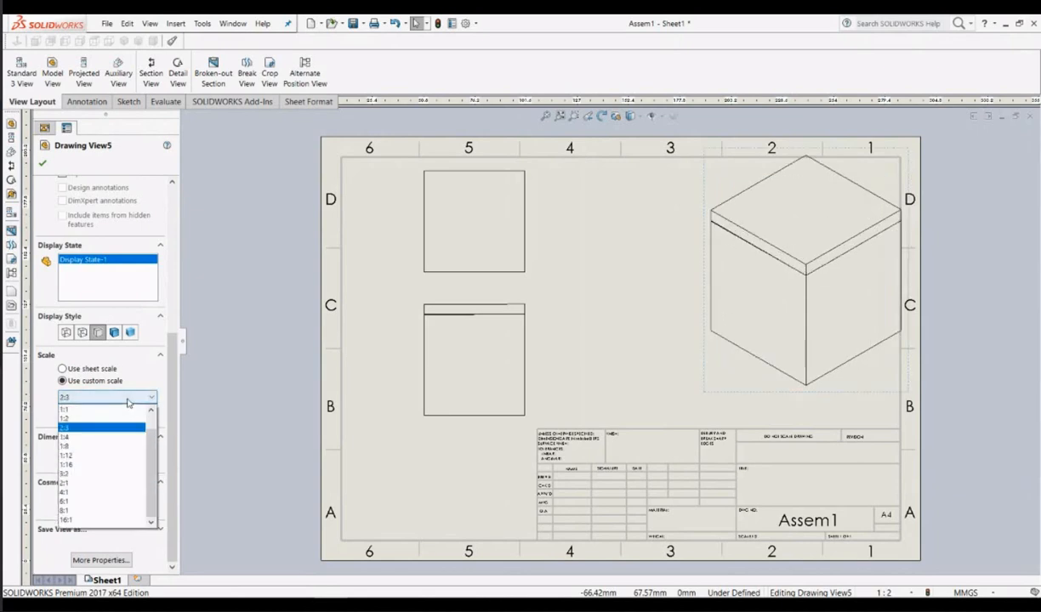
pyautogui.click(125, 419)
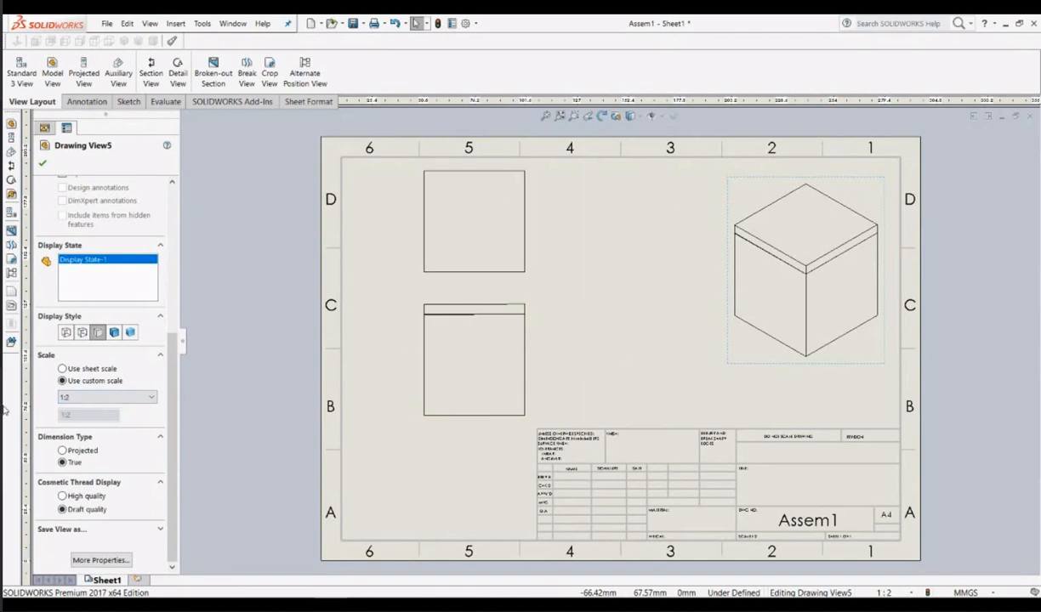
pyautogui.click(135, 397)
pyautogui.click(134, 418)
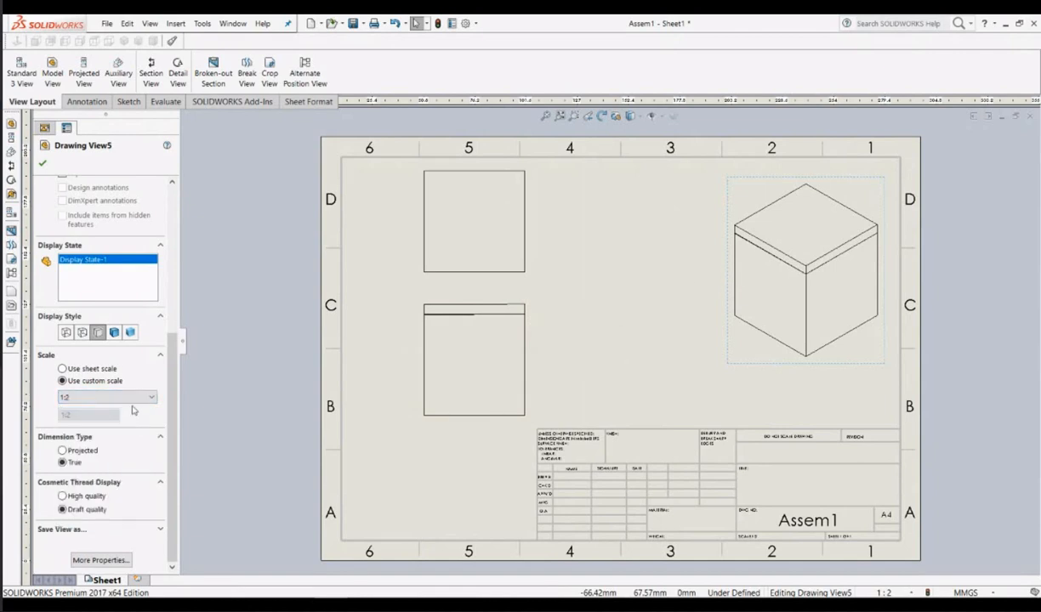
pyautogui.click(136, 397)
pyautogui.click(132, 410)
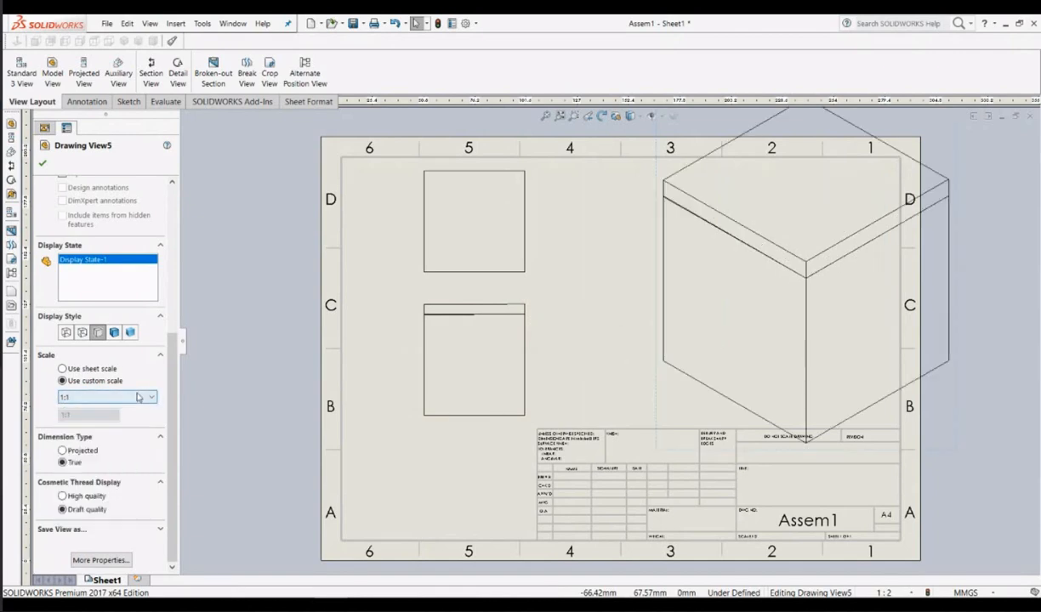
# Step: Try custom scales of 2:3 and 1:2 alternately on the isometric view
pyautogui.click(132, 397)
pyautogui.click(132, 432)
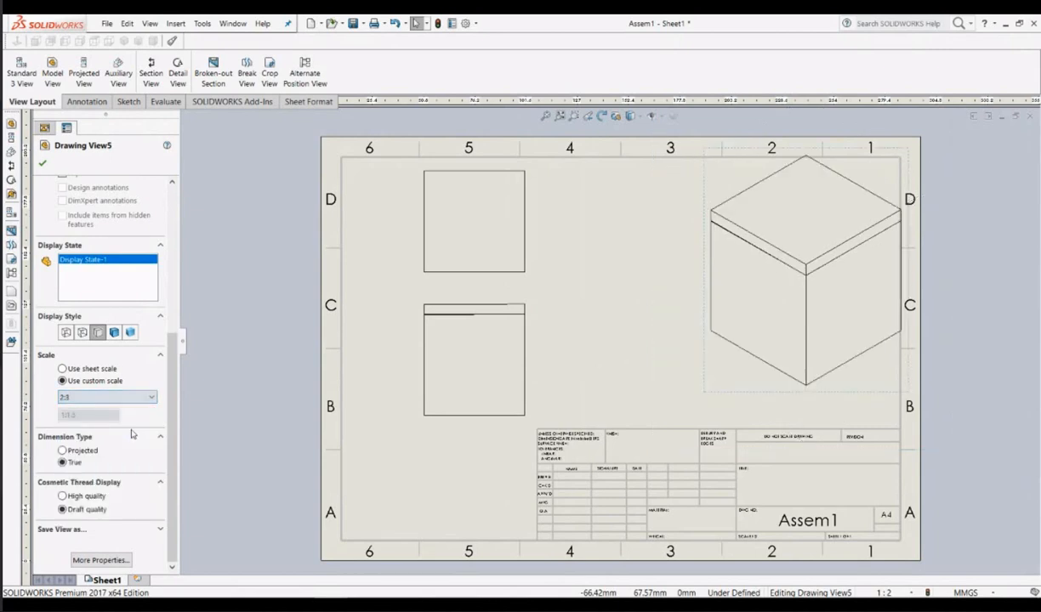
pyautogui.click(134, 397)
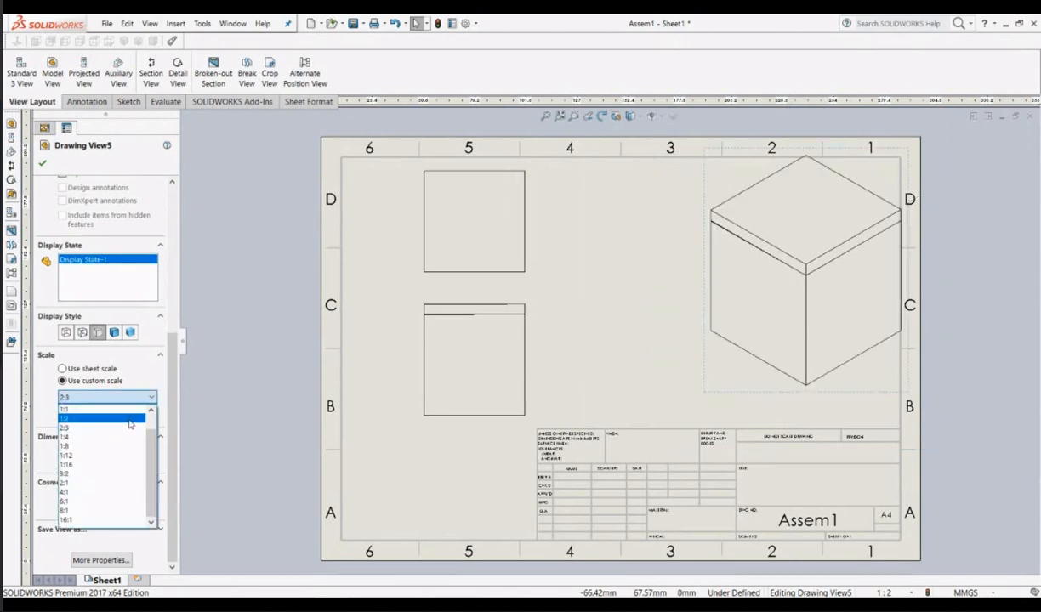
pyautogui.click(130, 419)
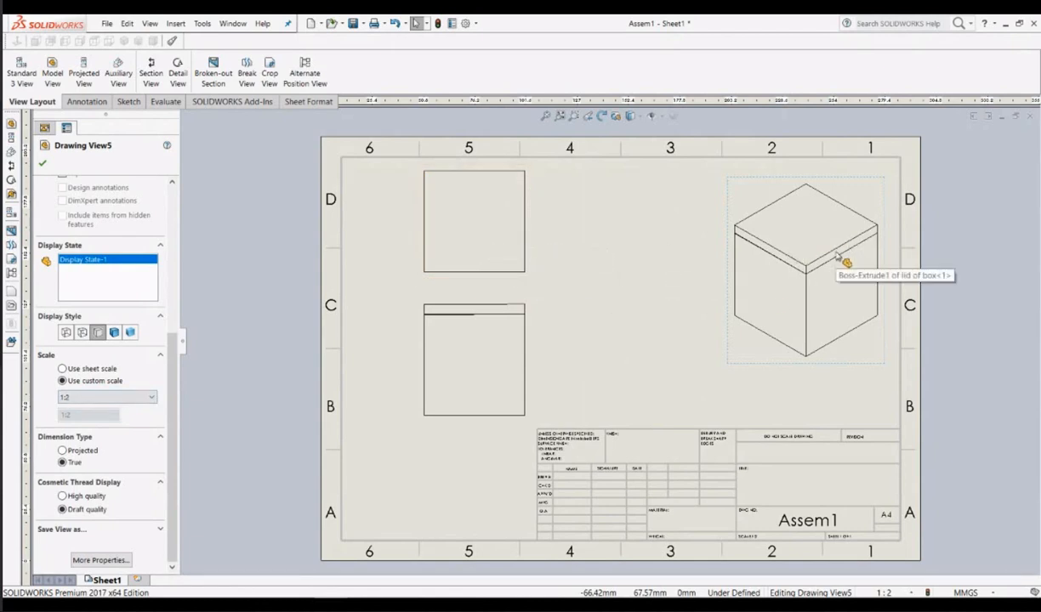
pyautogui.click(99, 400)
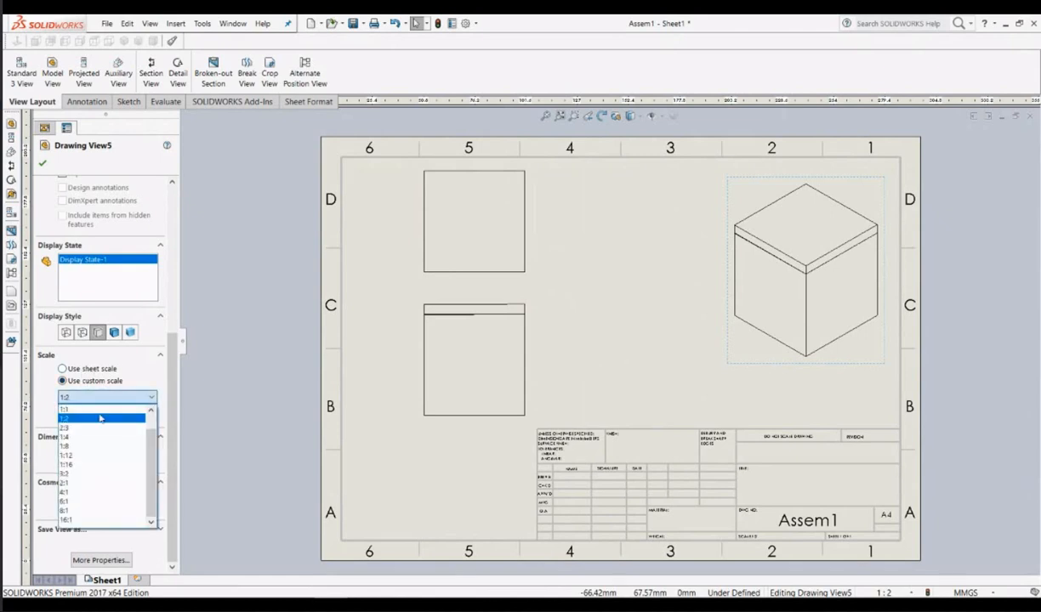
pyautogui.click(100, 419)
pyautogui.click(99, 396)
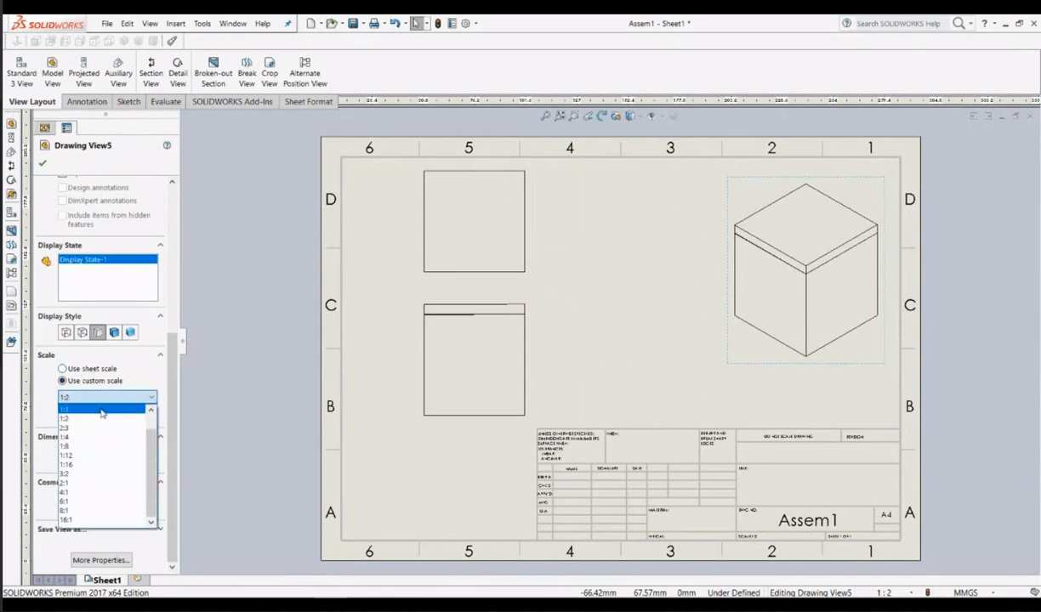
pyautogui.click(101, 402)
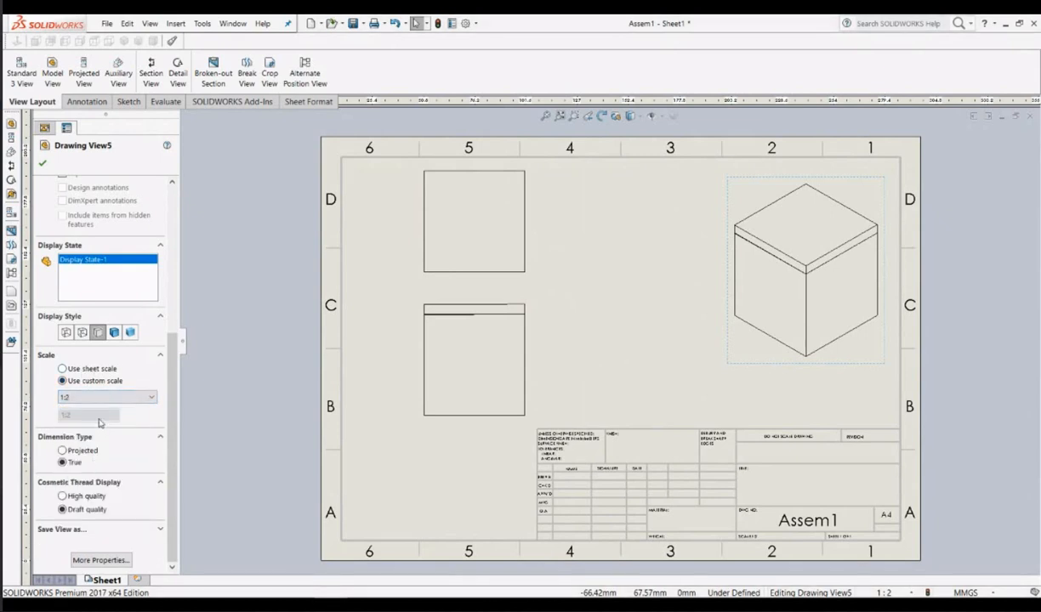
pyautogui.click(102, 400)
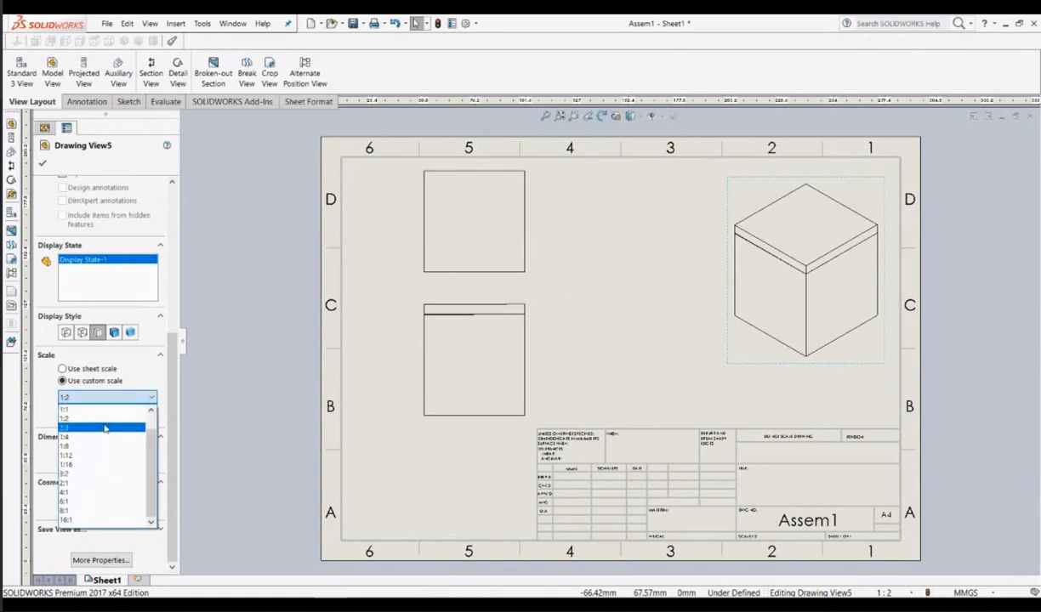
pyautogui.click(103, 428)
pyautogui.click(103, 397)
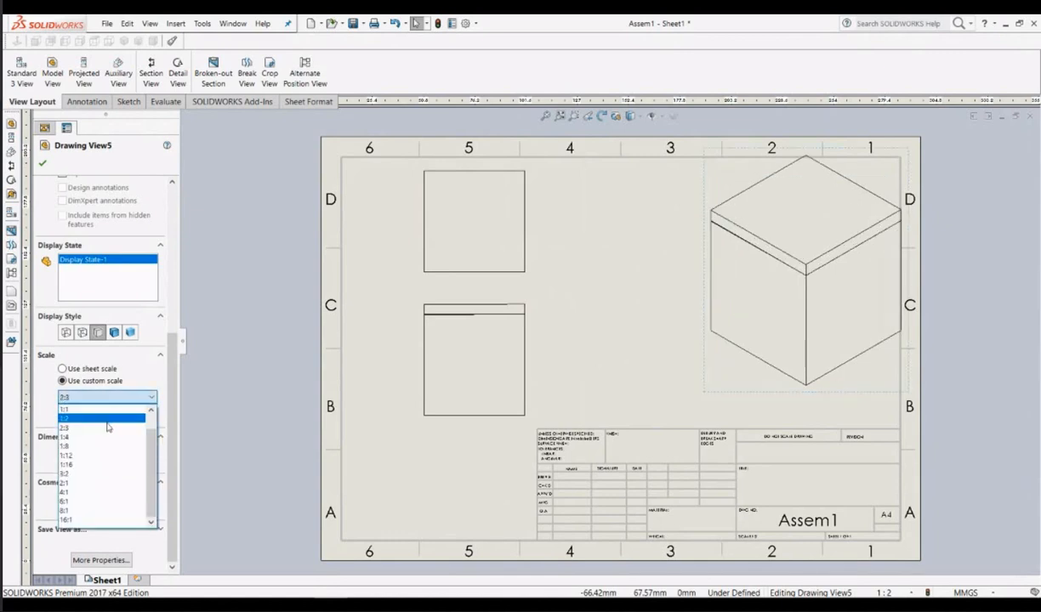
pyautogui.click(106, 398)
# Step: Set the isometric view's custom scale to 1:4 and move the view up toward the sheet's top border
pyautogui.click(105, 398)
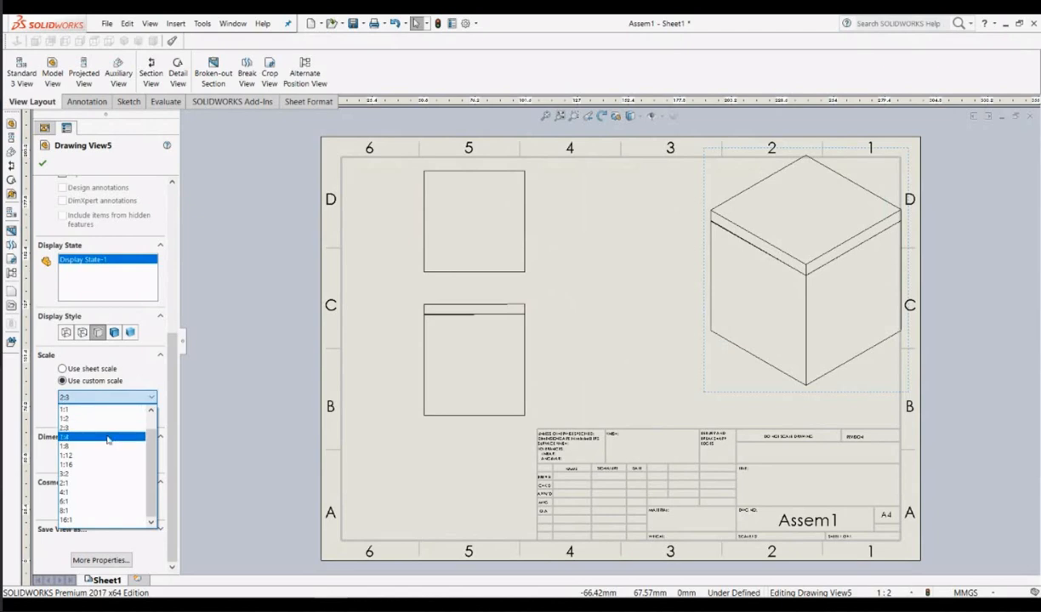
pyautogui.click(106, 437)
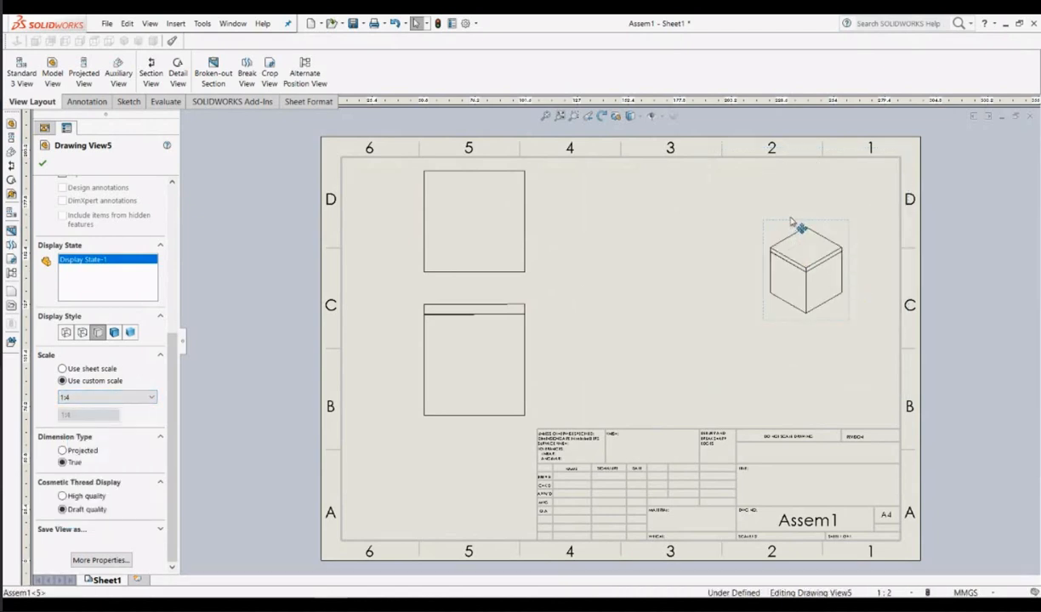
pyautogui.moveTo(797, 226); pyautogui.dragTo(771, 172)
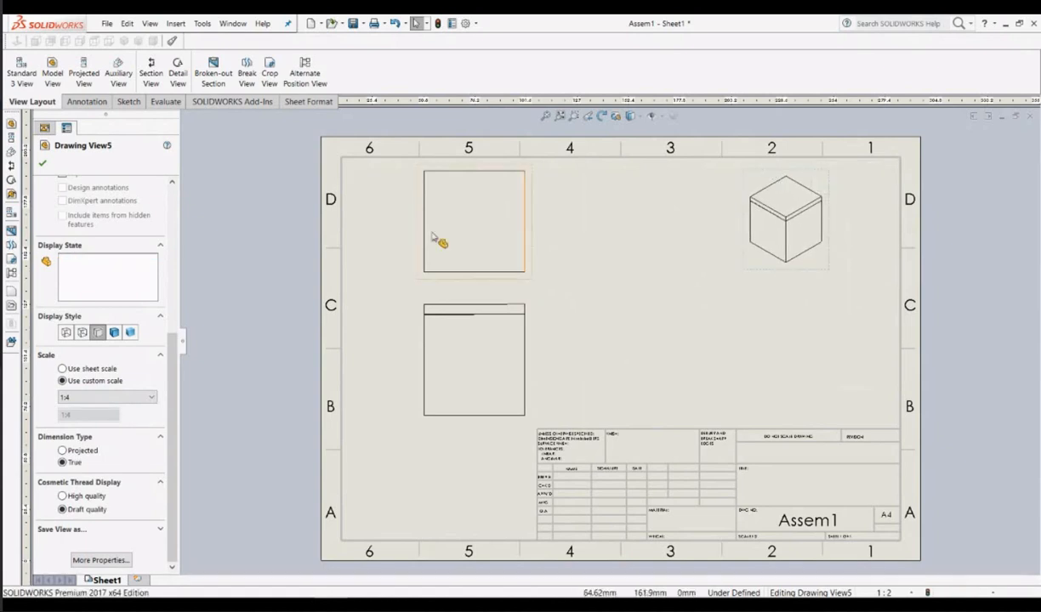
# Step: Give the top view a custom scale, trying 2:3 before setting it to 1:4
pyautogui.click(426, 223)
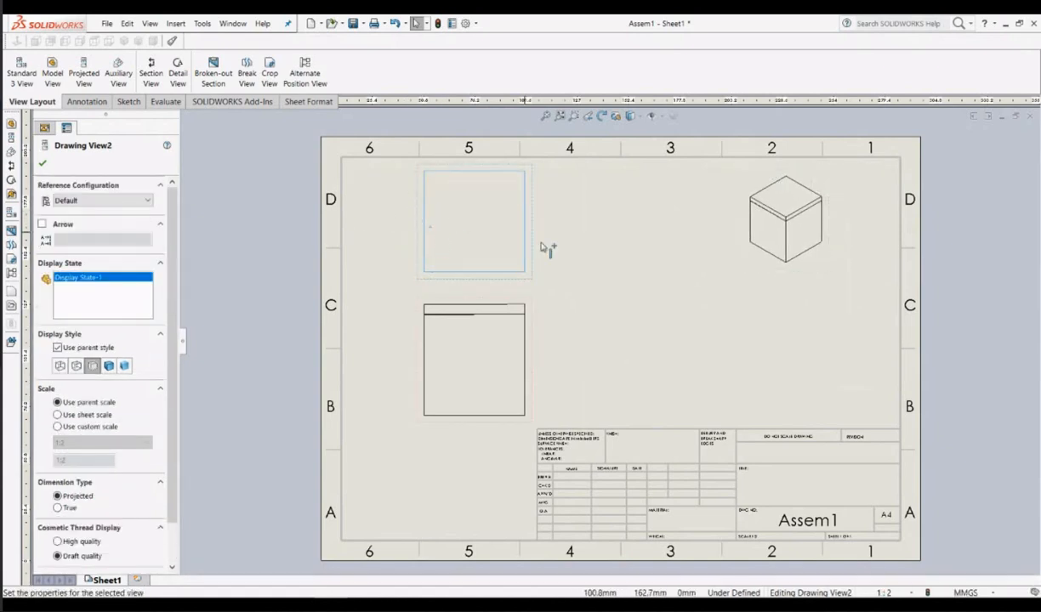
pyautogui.scroll(-1, 121, 393)
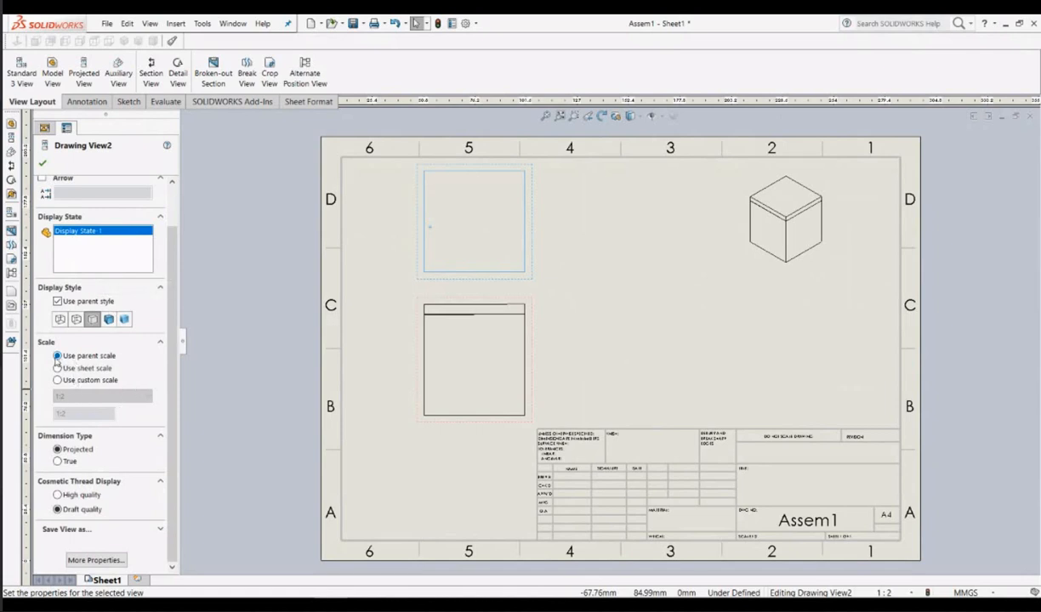
pyautogui.click(71, 383)
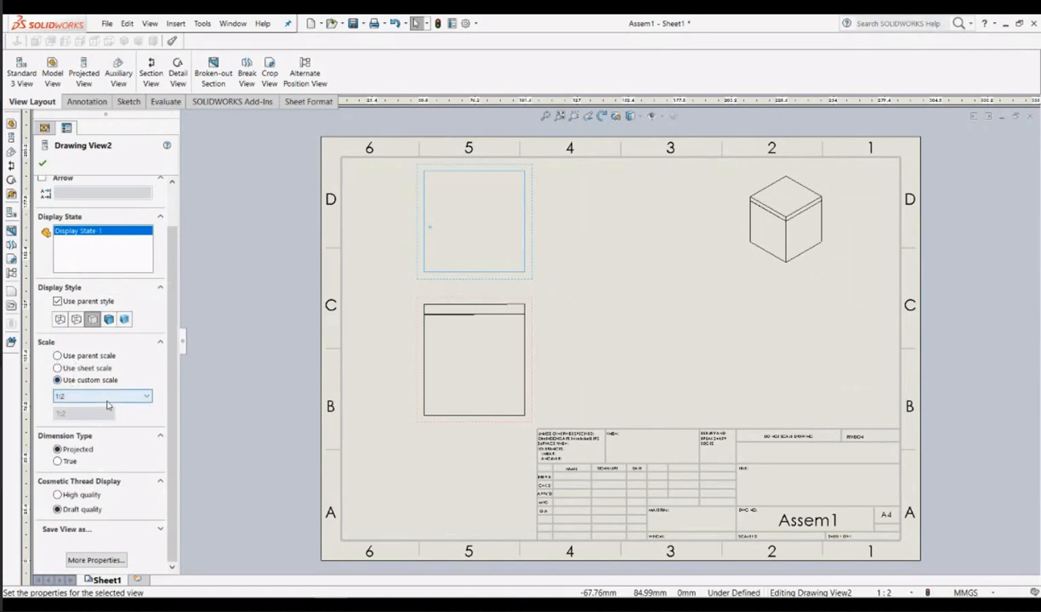
pyautogui.click(105, 397)
pyautogui.click(108, 427)
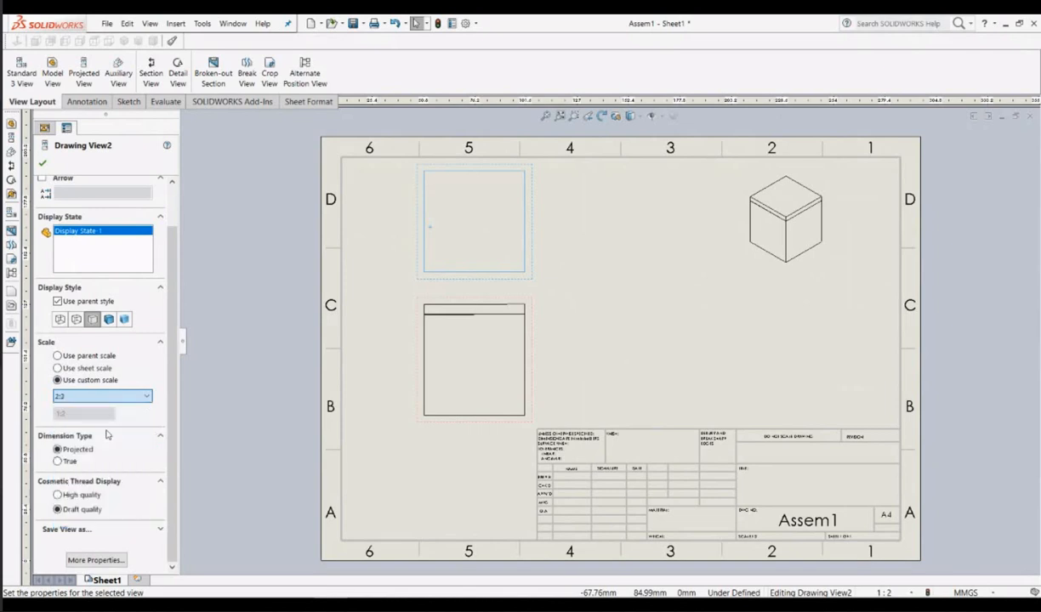
pyautogui.click(111, 397)
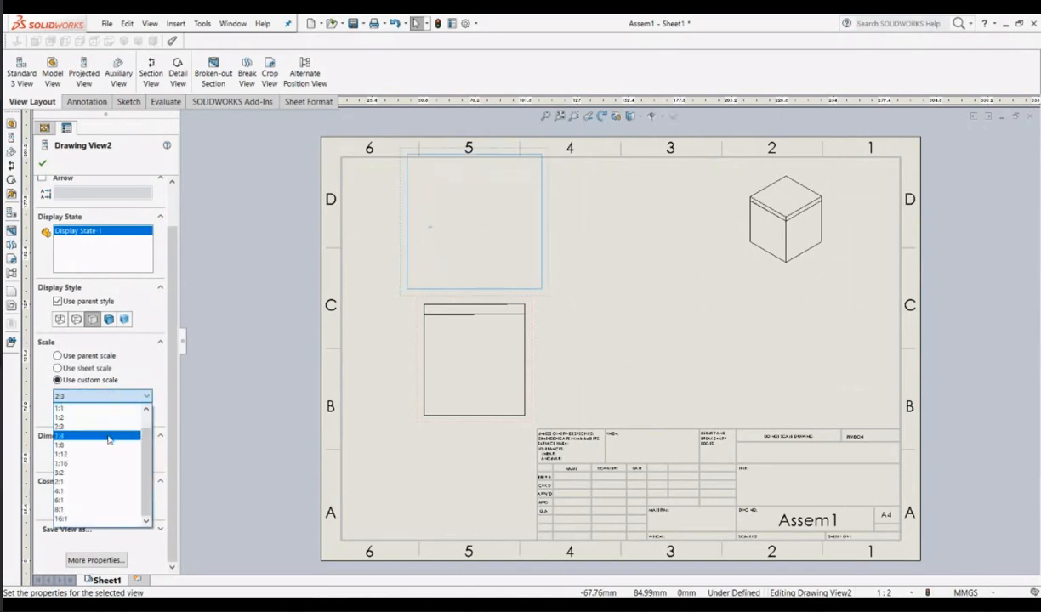
pyautogui.click(109, 436)
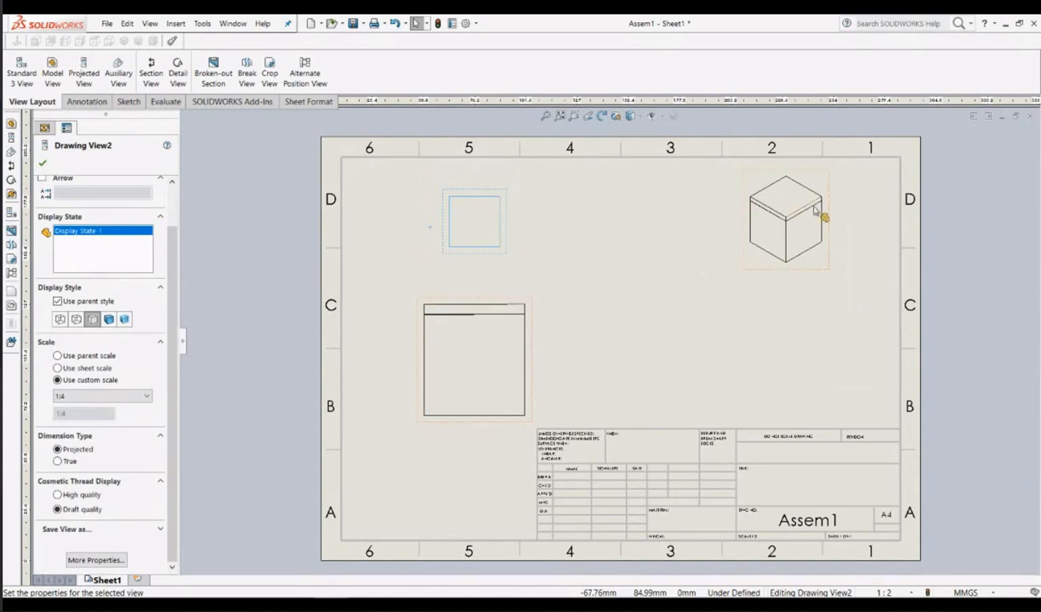
# Step: Switch the front view from the sheet scale to a custom scale of 1:4
pyautogui.click(425, 361)
pyautogui.scroll(-5, 119, 439)
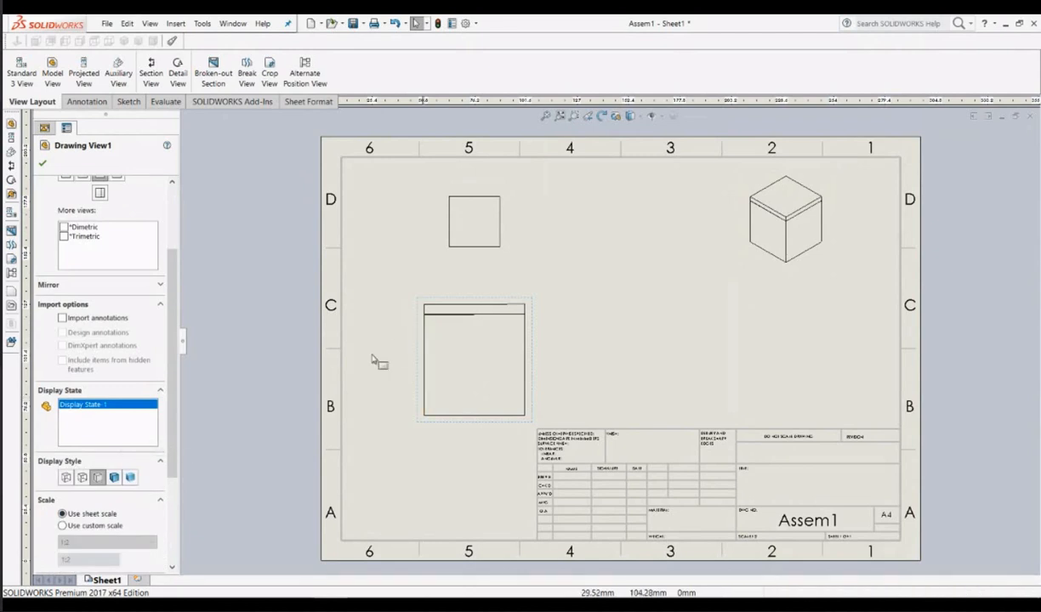
pyautogui.scroll(-3, 89, 310)
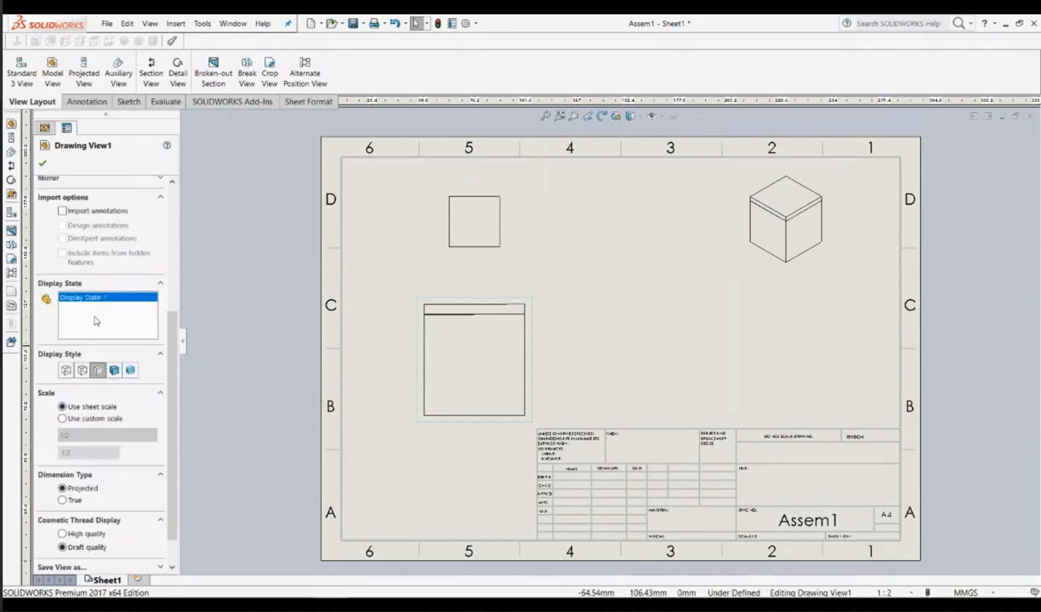
pyautogui.click(64, 418)
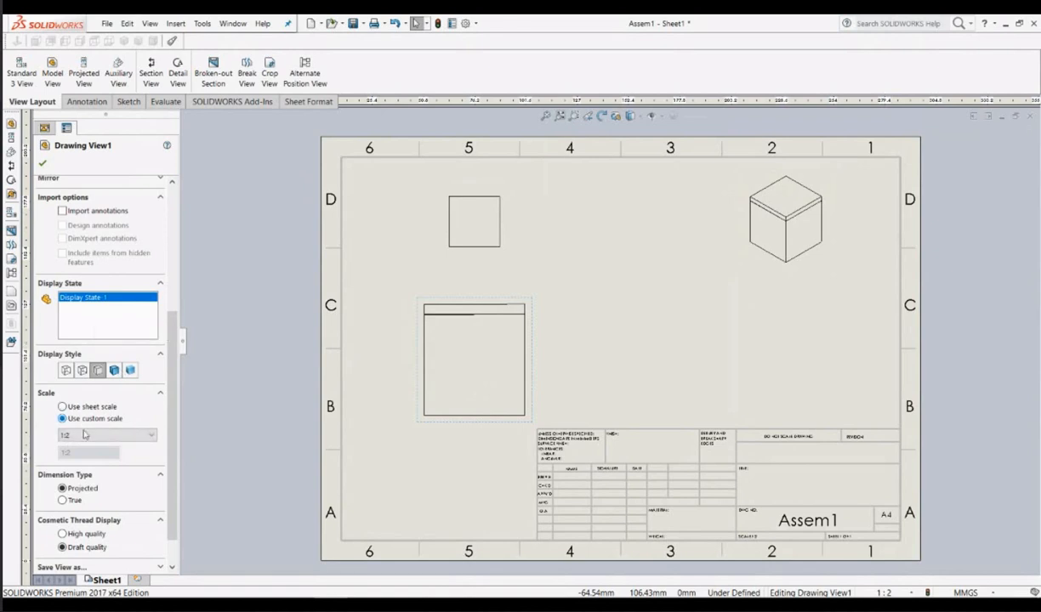
pyautogui.click(107, 434)
pyautogui.click(97, 475)
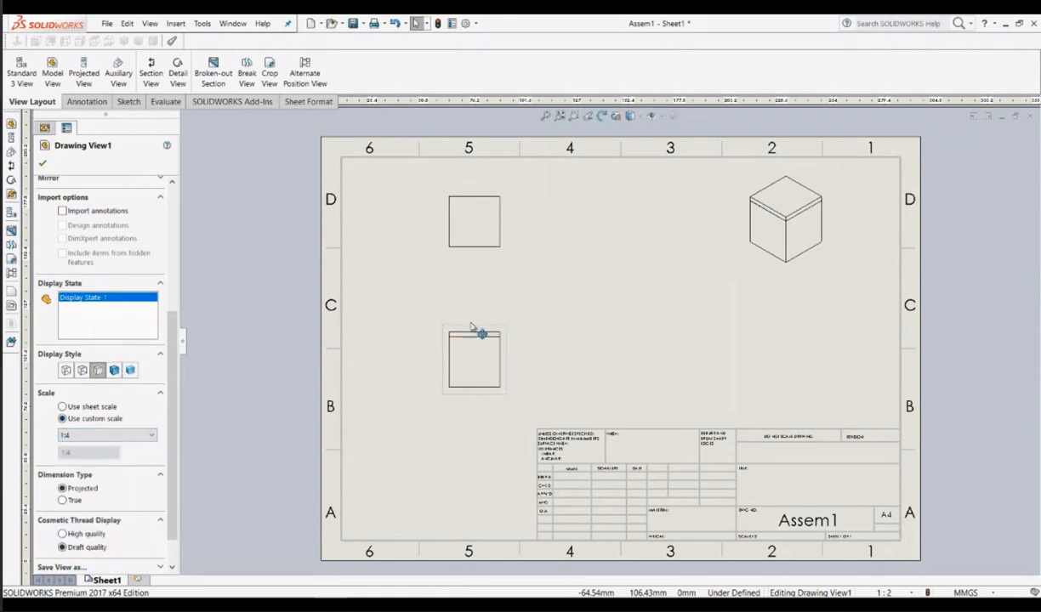
# Step: Reposition the three views, shifting the front view right, the top view slightly down and the isometric view down-left, and close the view properties
pyautogui.moveTo(442, 340)
pyautogui.mouseDown()
pyautogui.moveTo(458, 305)
pyautogui.moveTo(468, 337)
pyautogui.mouseUp()
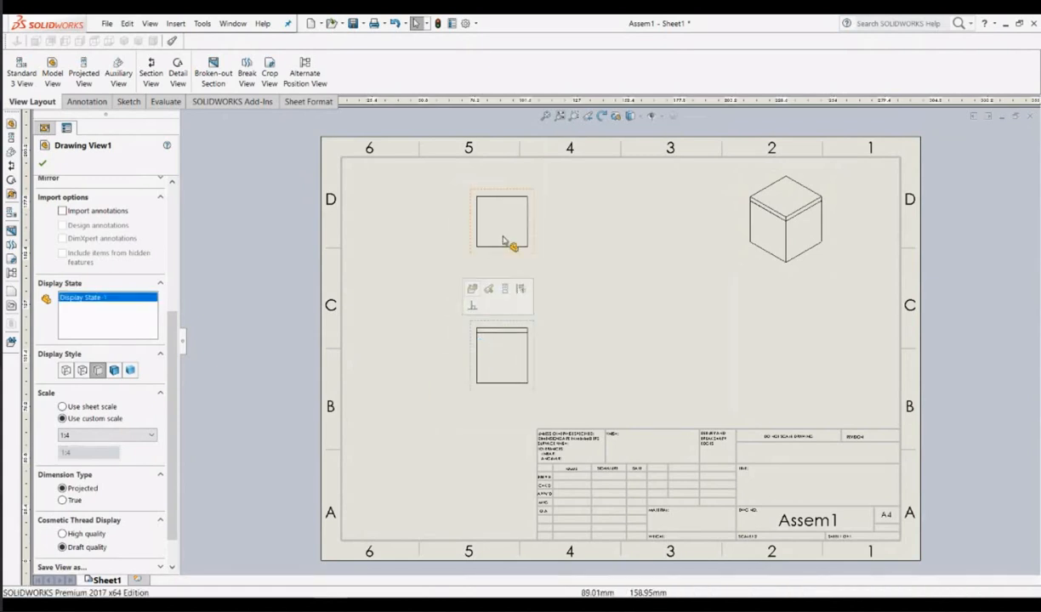
pyautogui.moveTo(537, 223)
pyautogui.mouseDown()
pyautogui.moveTo(539, 232)
pyautogui.moveTo(534, 223)
pyautogui.mouseUp()
pyautogui.click(735, 217)
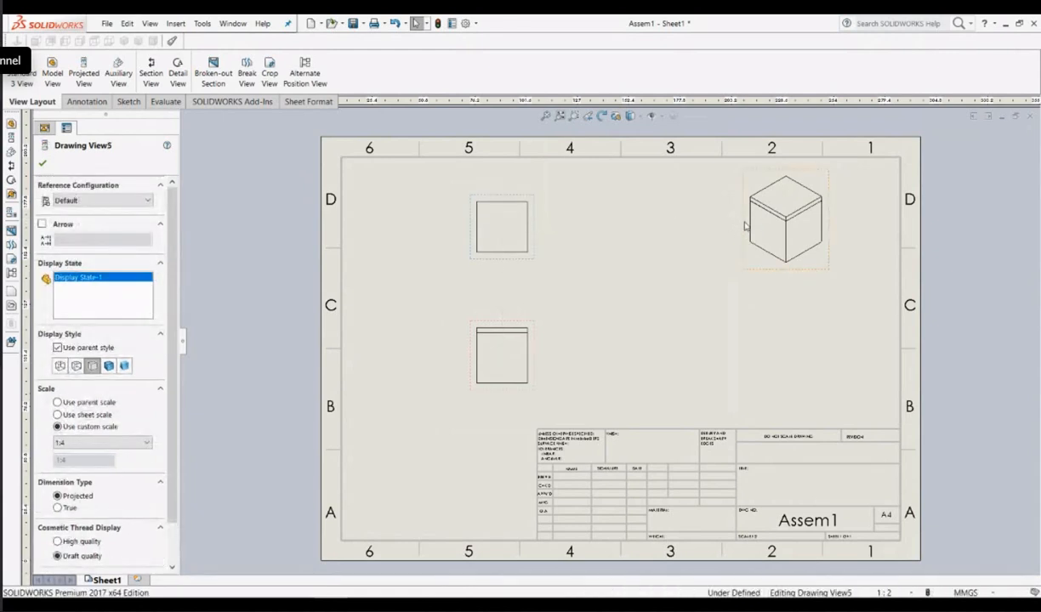
pyautogui.click(743, 224)
pyautogui.moveTo(742, 222); pyautogui.dragTo(729, 235)
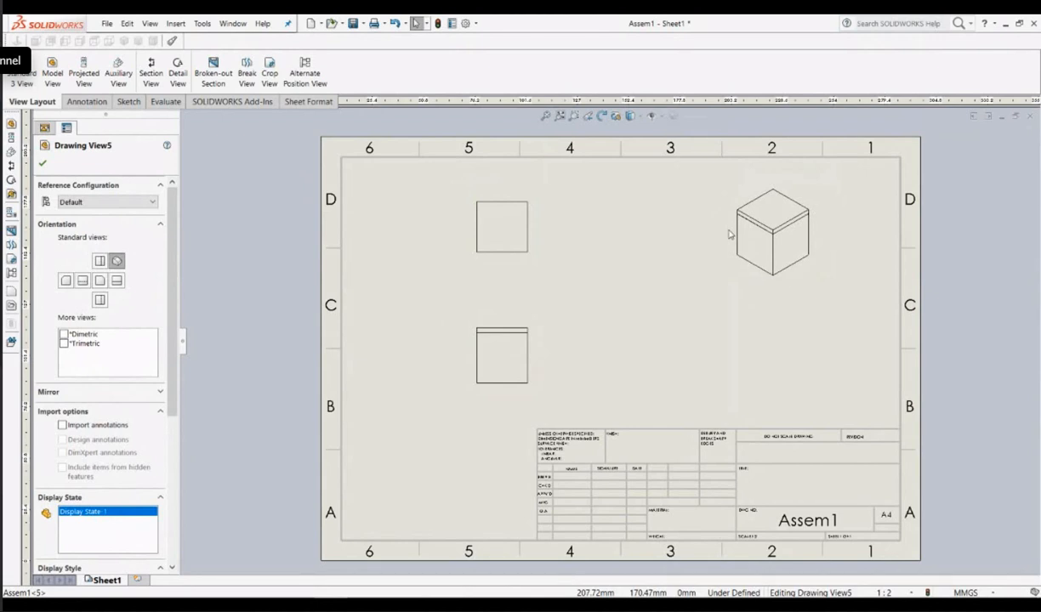
pyautogui.scroll(-3, 646, 255)
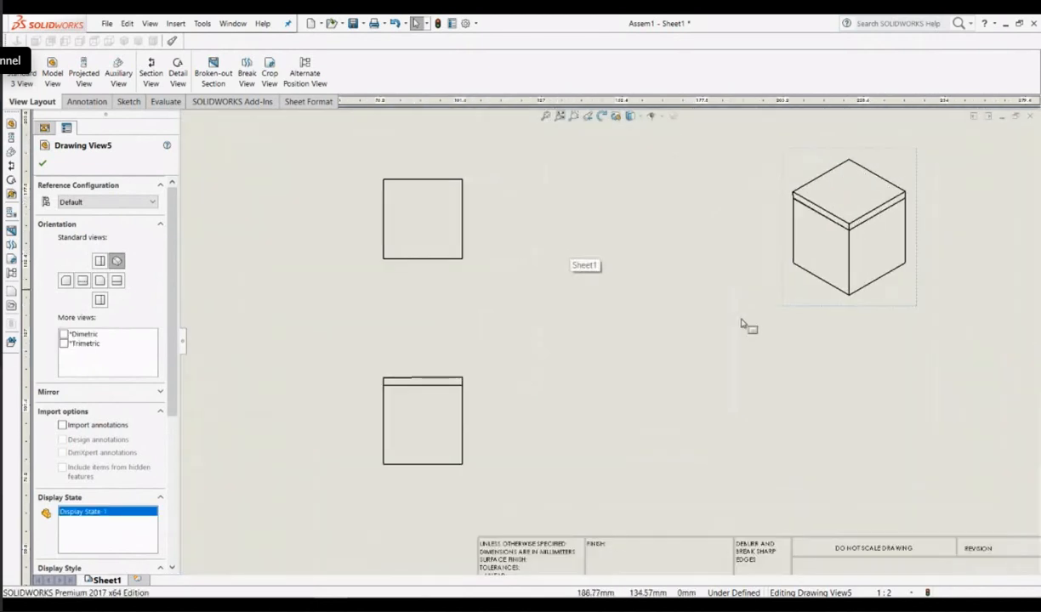
pyautogui.scroll(-2, 773, 349)
pyautogui.scroll(1, 724, 352)
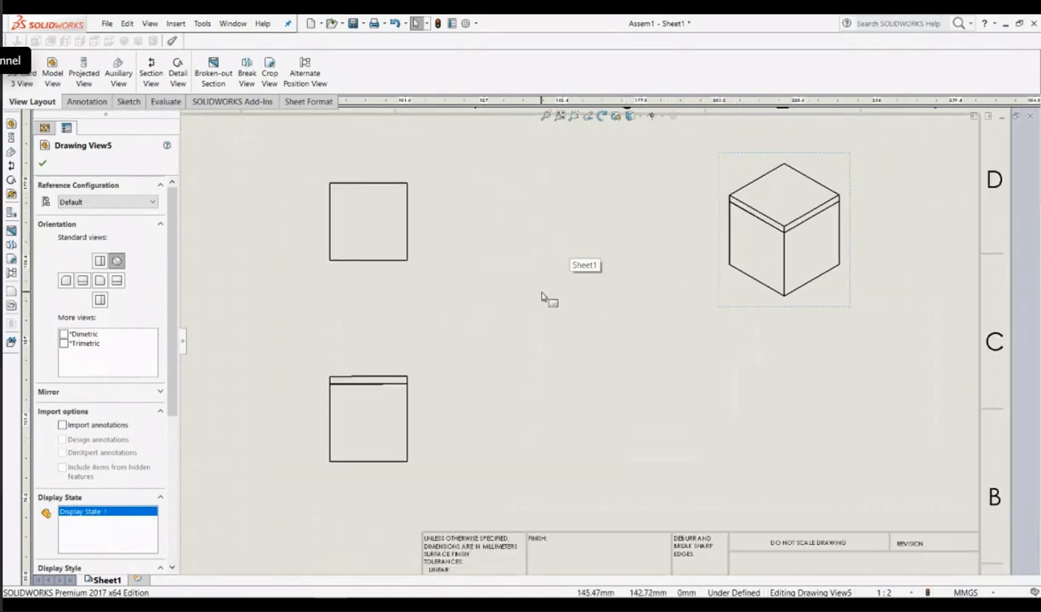
pyautogui.scroll(1, 536, 295)
pyautogui.scroll(-2, 529, 292)
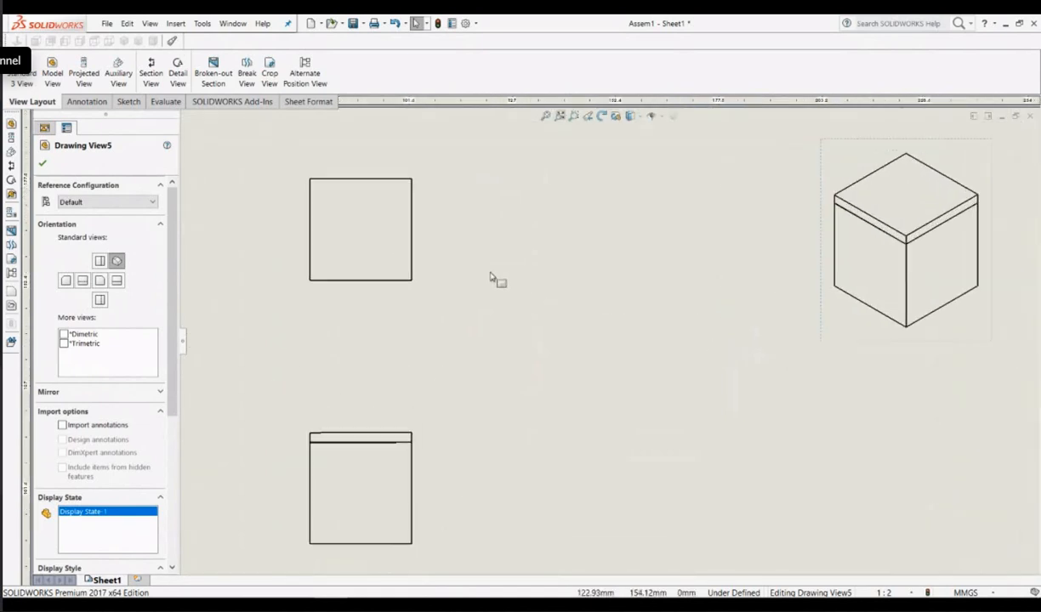
pyautogui.scroll(1, 491, 277)
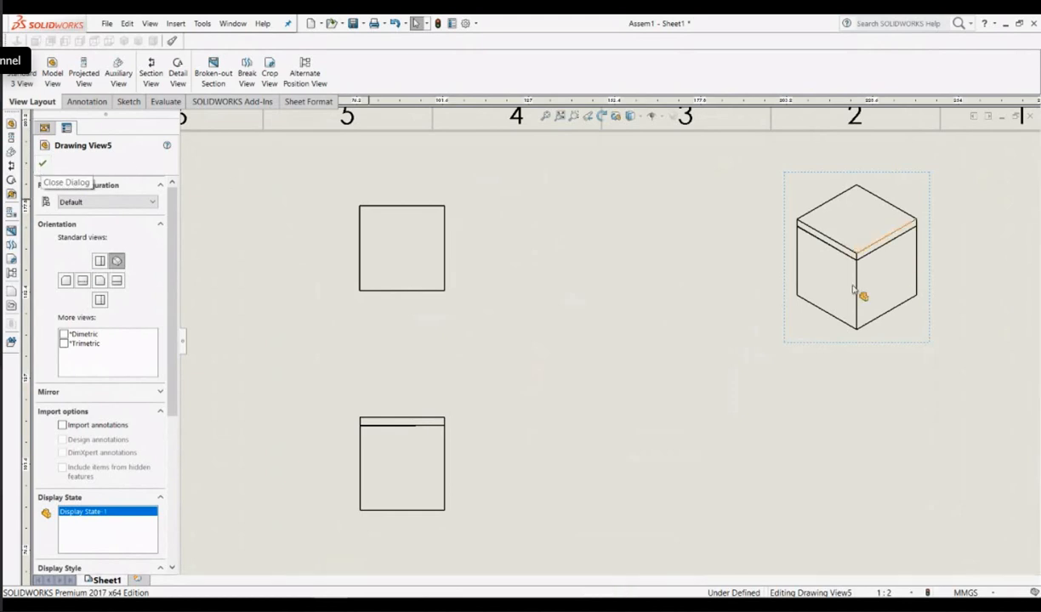
pyautogui.click(42, 164)
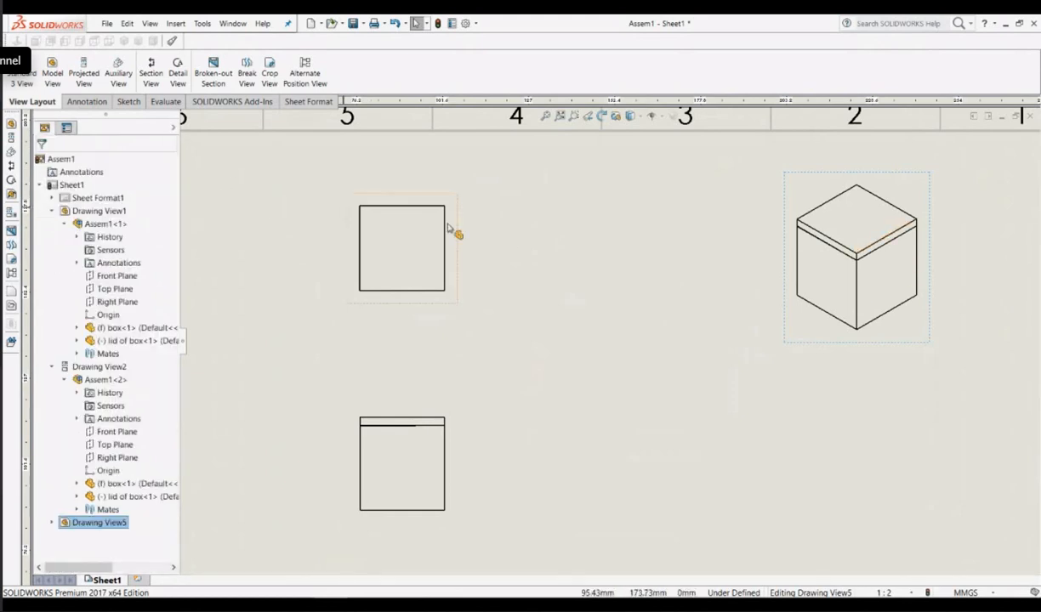
# Step: Add a Smart Dimension to the top view's right edge, placing it to the right of the square
pyautogui.click(87, 102)
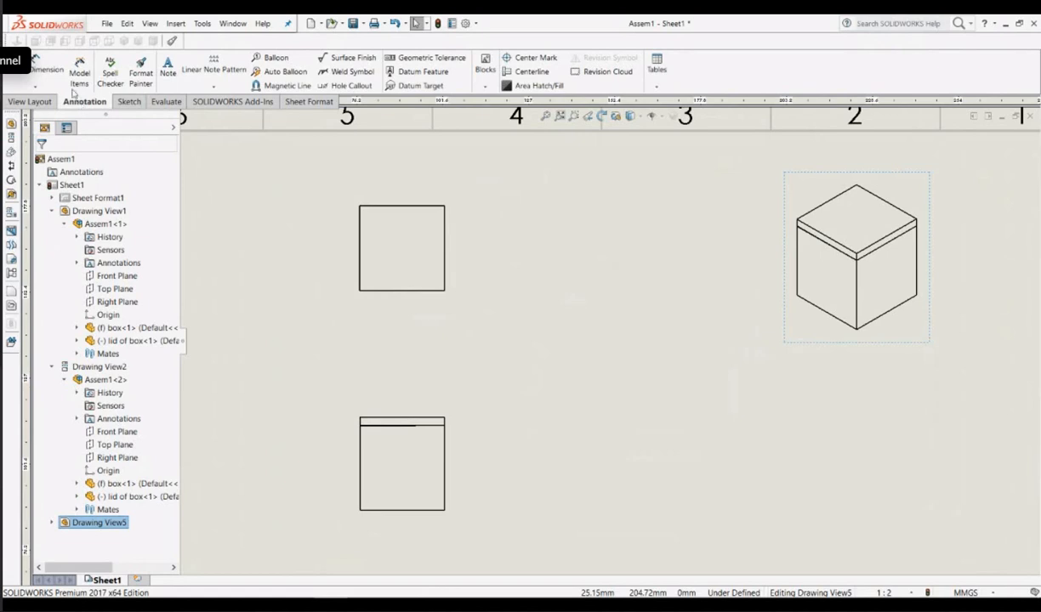
pyautogui.click(29, 75)
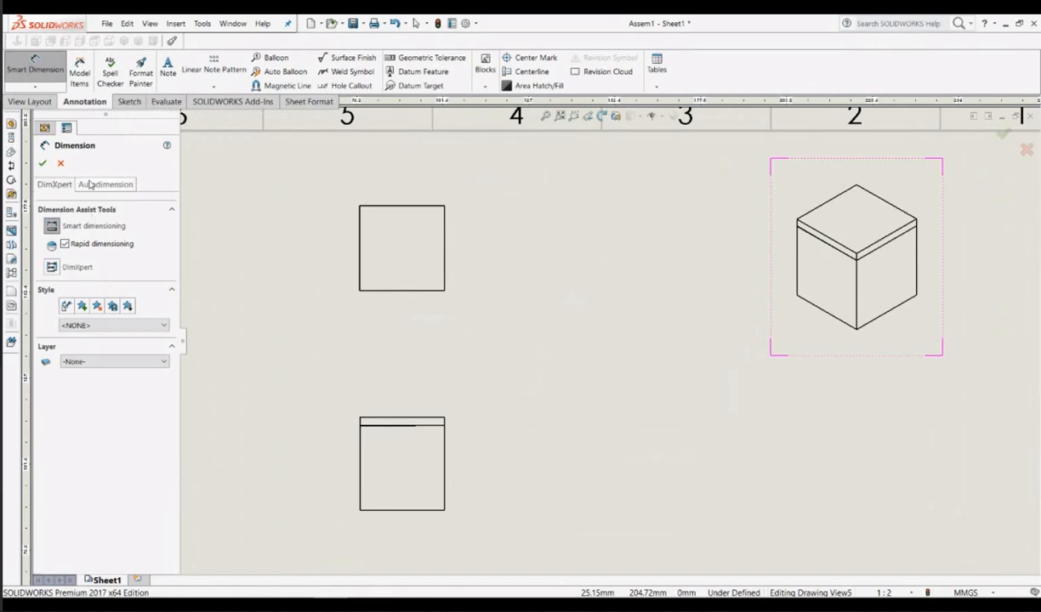
pyautogui.click(81, 184)
pyautogui.click(64, 186)
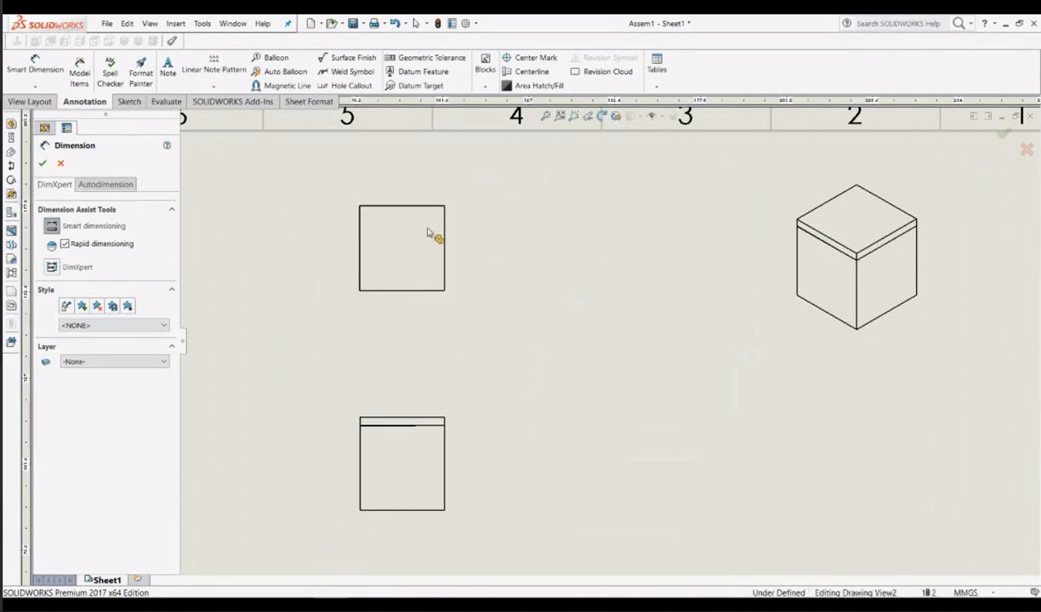
pyautogui.scroll(-1, 430, 232)
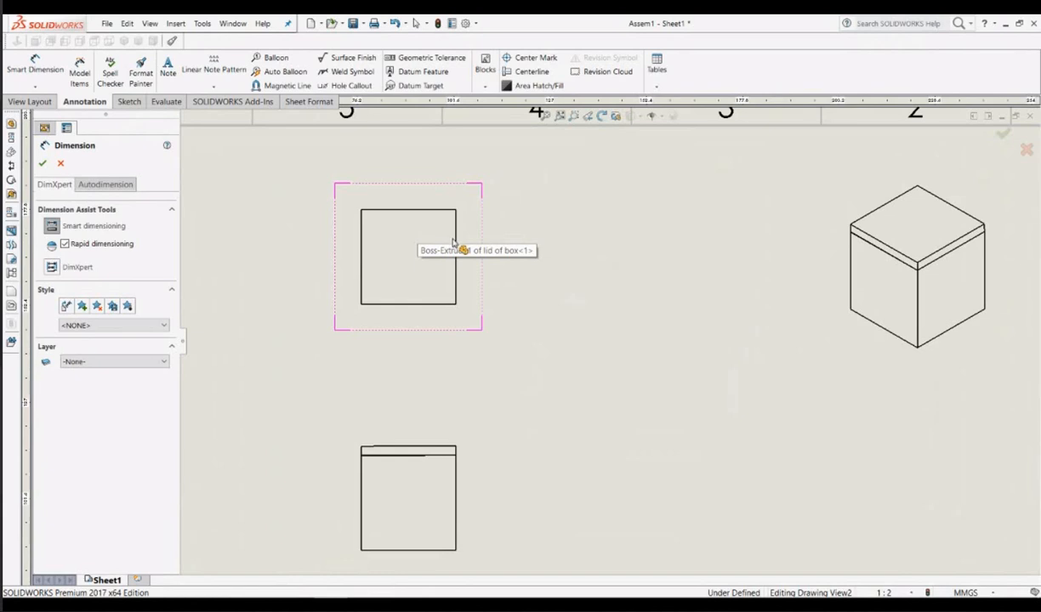
pyautogui.click(457, 248)
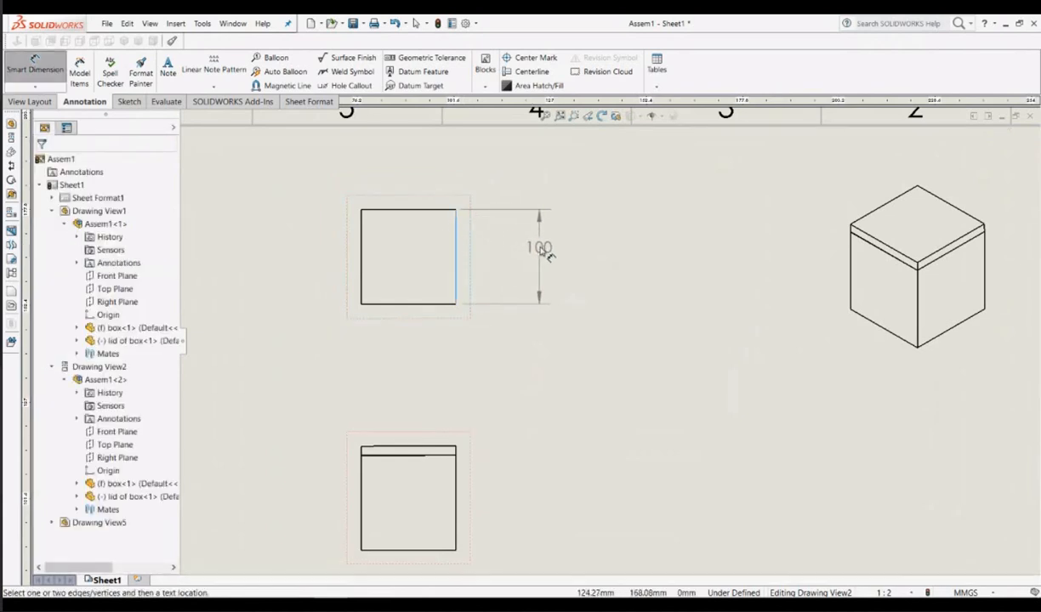
pyautogui.click(543, 252)
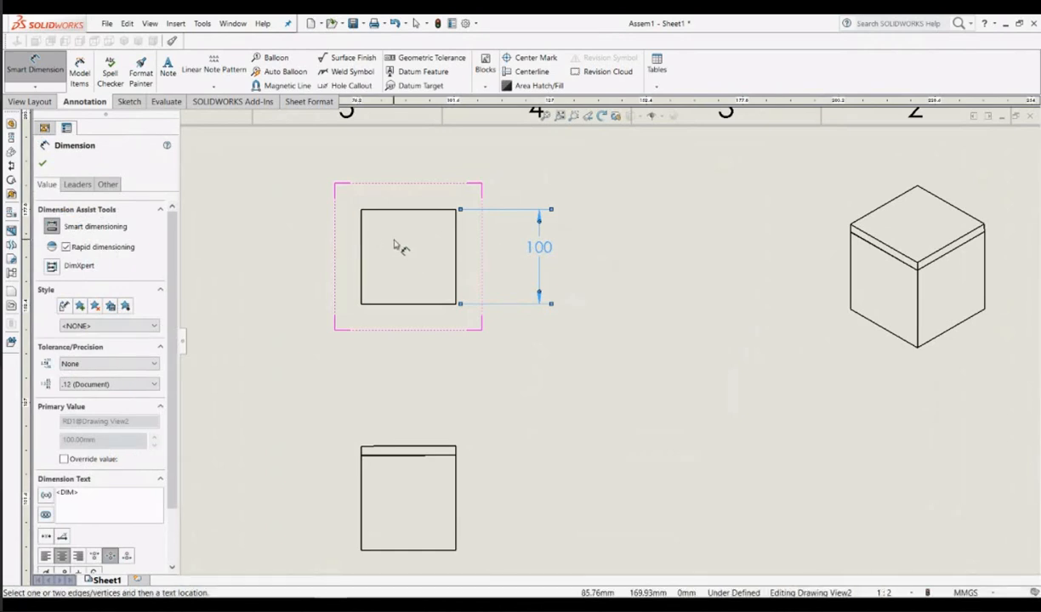
# Step: Dimension the top view's bottom edge, placing the dimension between the square and the front view
pyautogui.press('f')
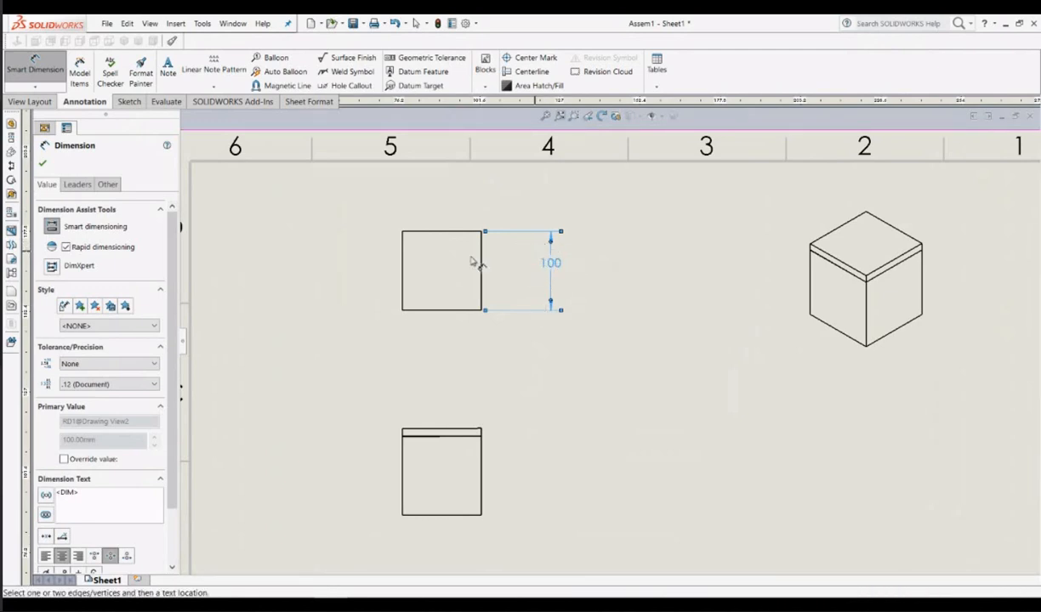
pyautogui.click(437, 312)
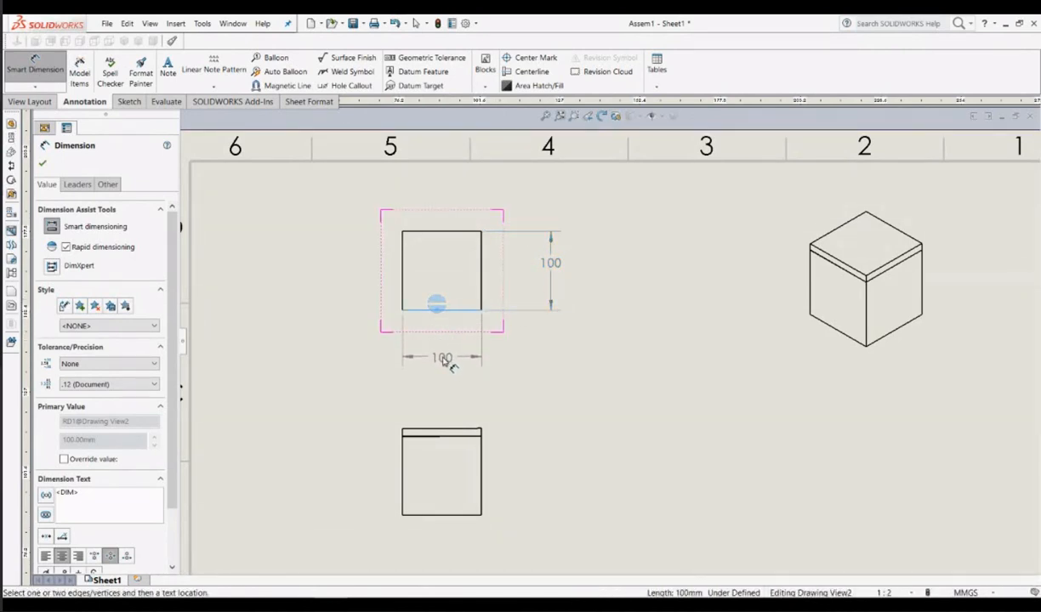
pyautogui.click(443, 359)
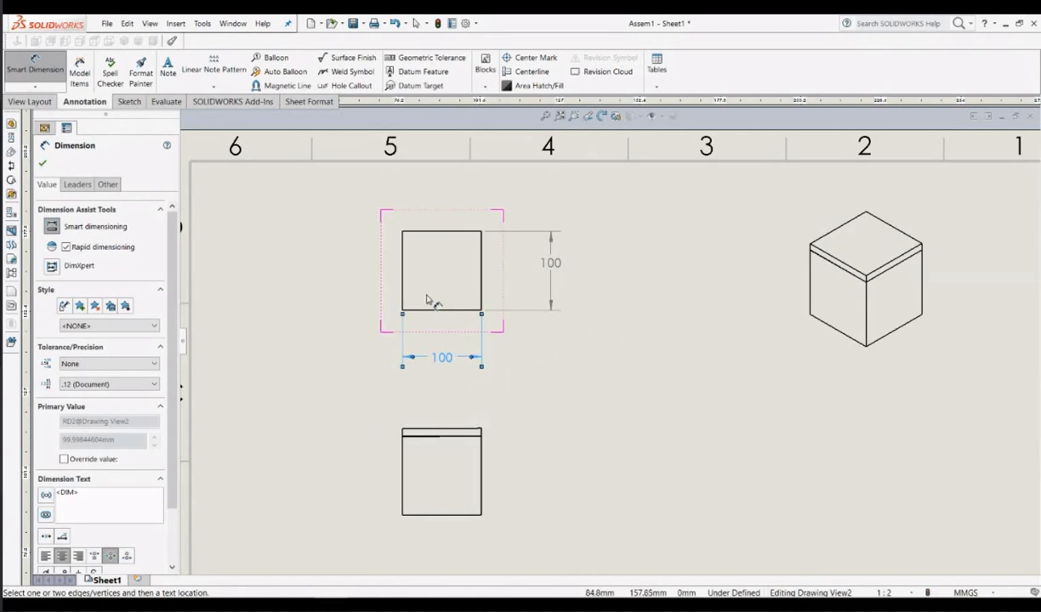
# Step: Dimension the box body's height to the right of the front view and the lid's thickness at the view's upper left
pyautogui.click(483, 461)
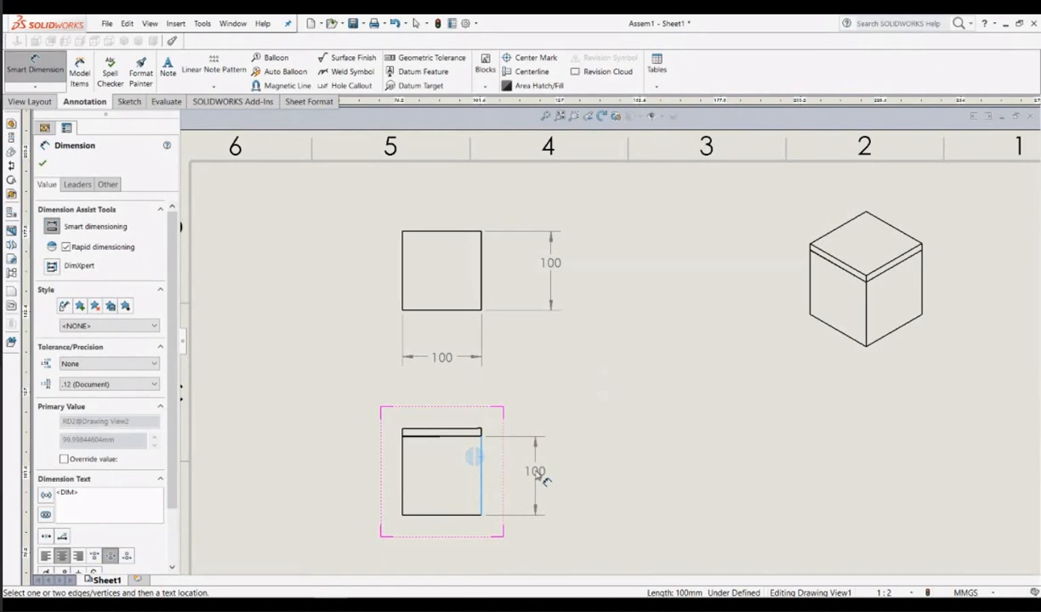
pyautogui.click(540, 478)
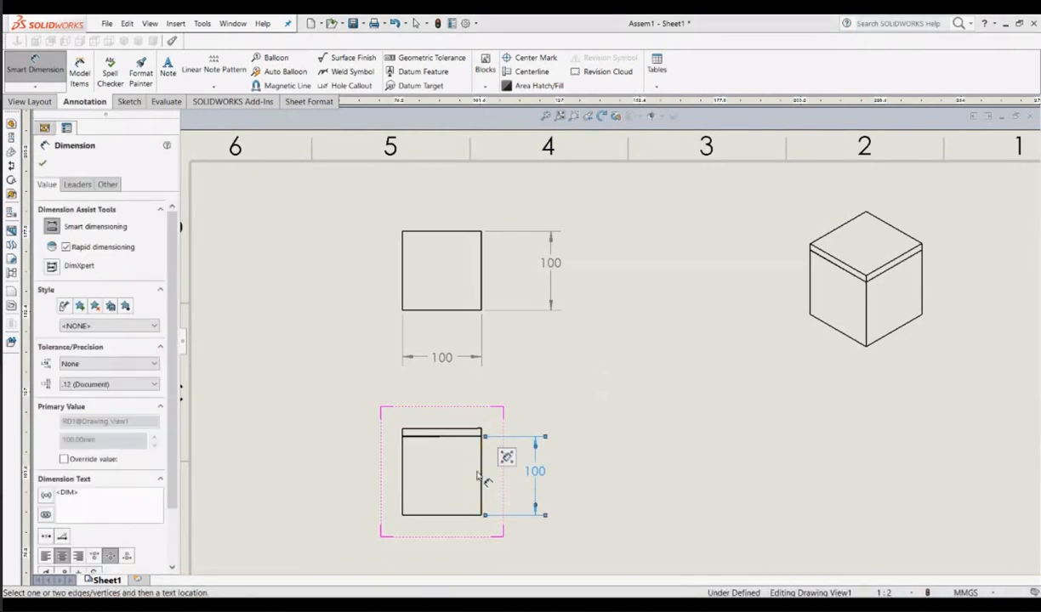
pyautogui.scroll(-8, 473, 452)
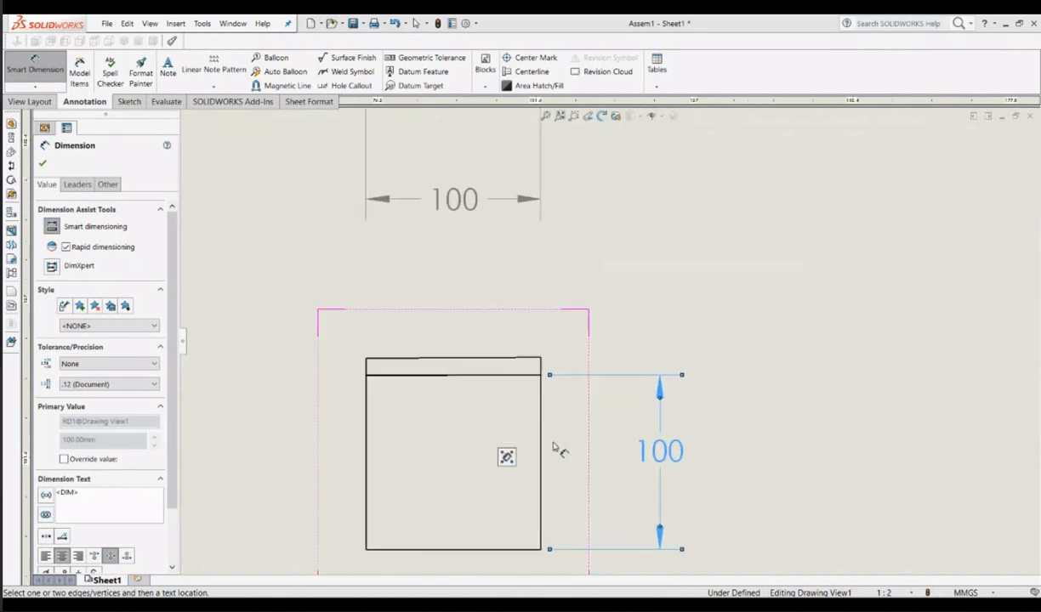
pyautogui.scroll(3, 557, 449)
pyautogui.scroll(-2, 571, 457)
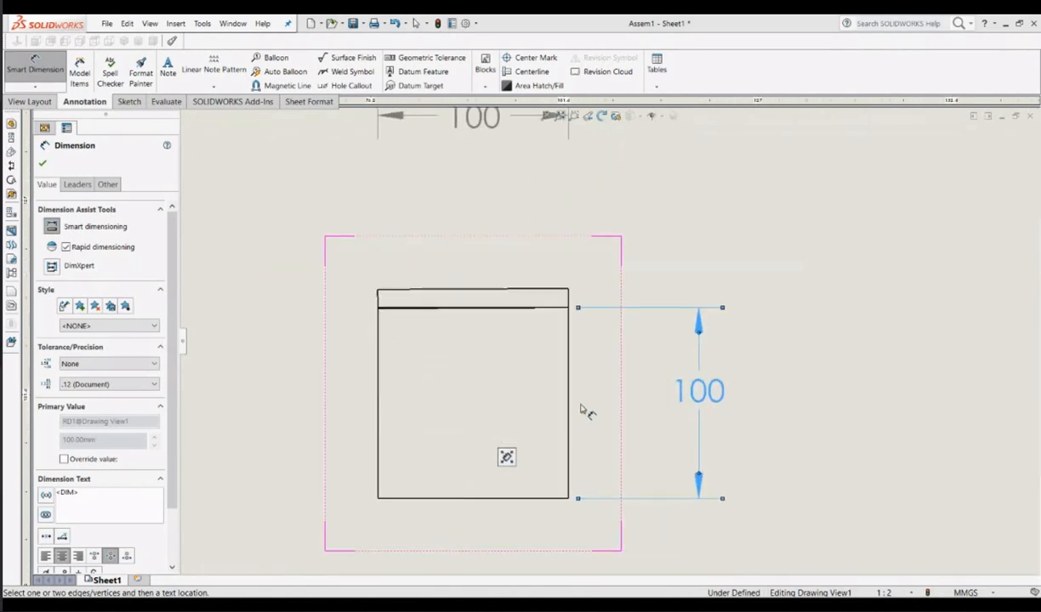
pyautogui.click(569, 299)
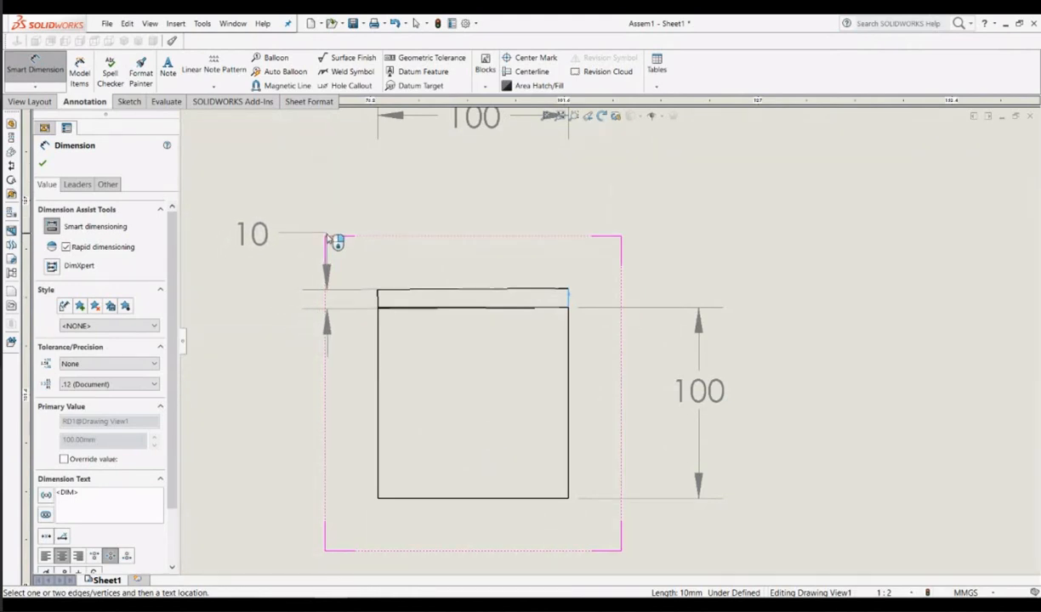
pyautogui.click(327, 240)
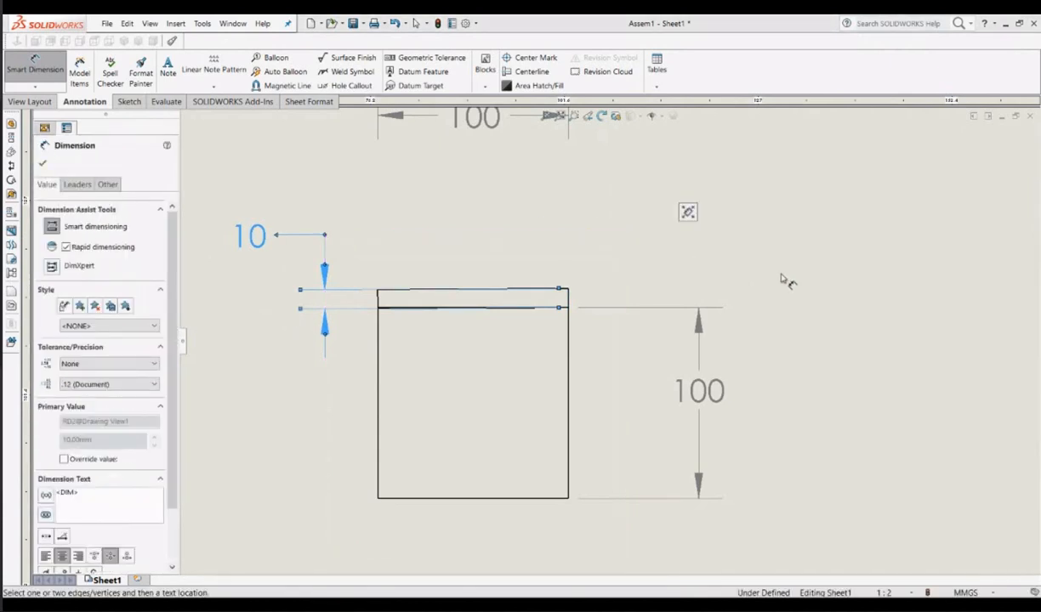
# Step: Dimension the front view's bottom edge, placing the dimension below the box, and finish dimensioning
pyautogui.scroll(1, 783, 279)
pyautogui.scroll(5, 787, 280)
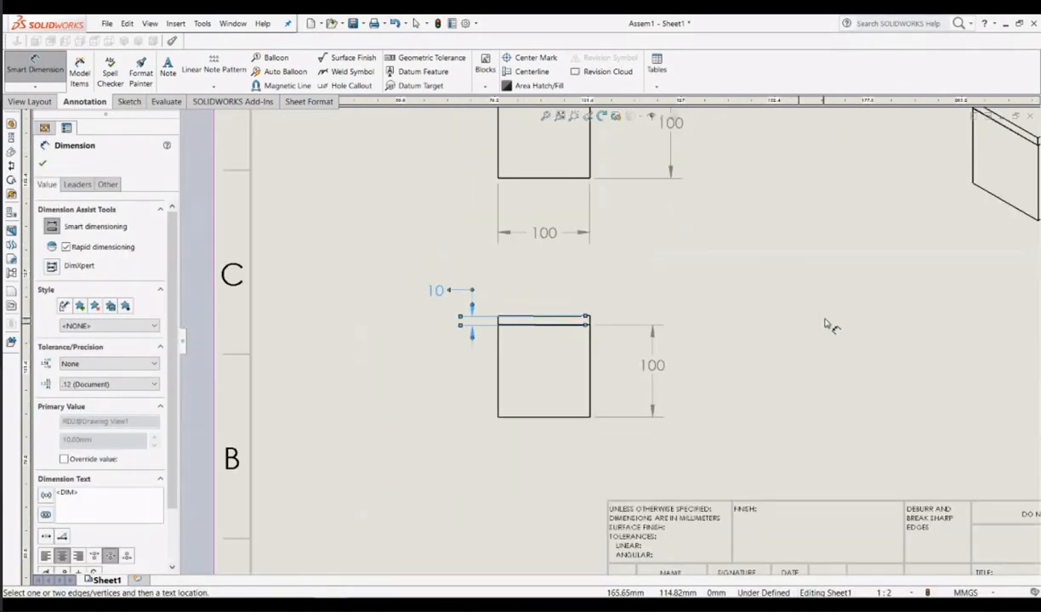
pyautogui.scroll(-3, 811, 324)
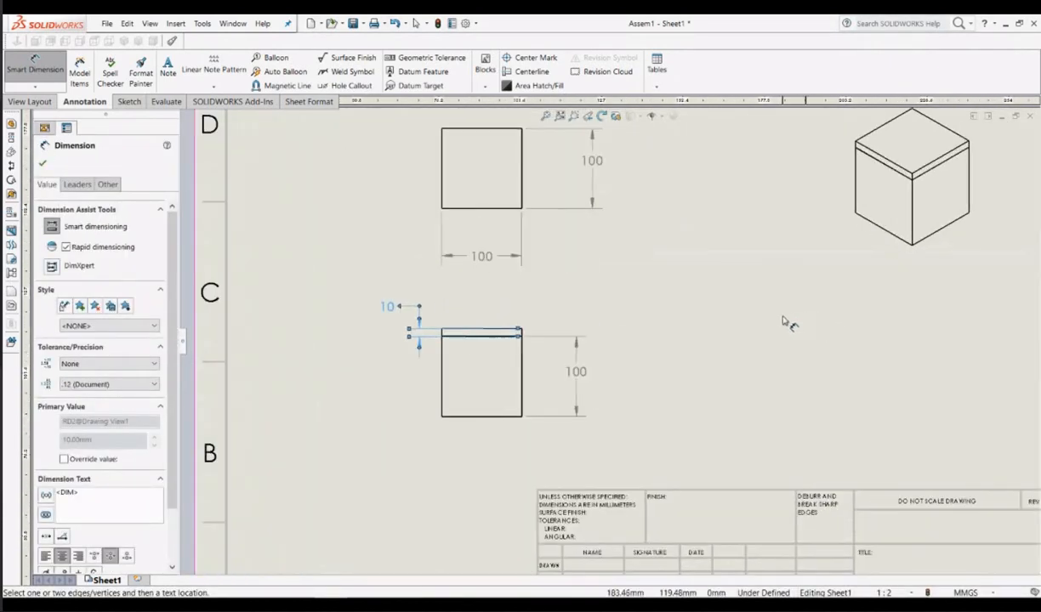
pyautogui.scroll(-1, 654, 372)
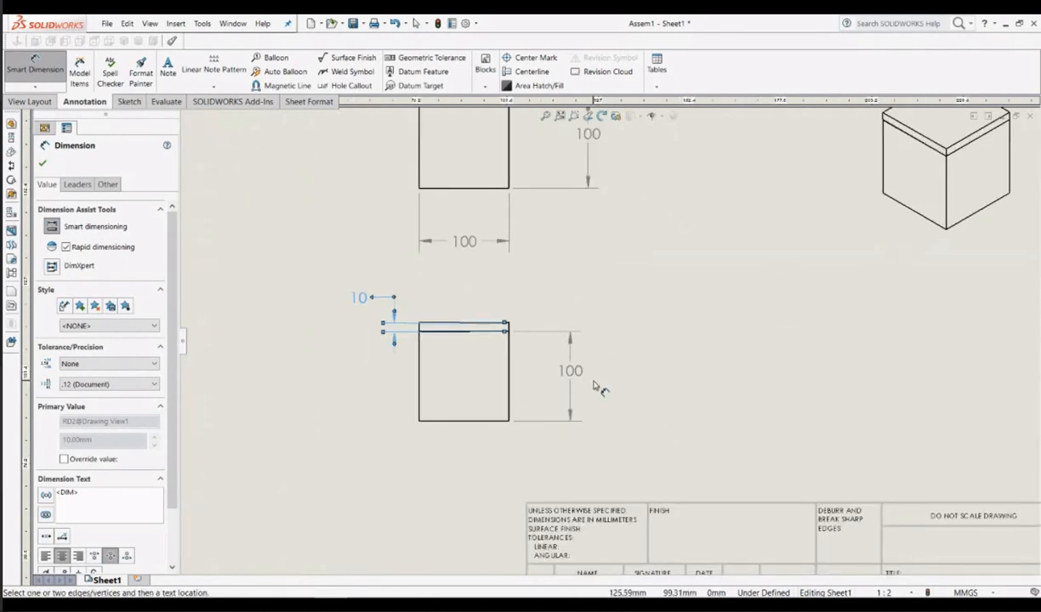
pyautogui.scroll(1, 596, 388)
pyautogui.scroll(1, 574, 366)
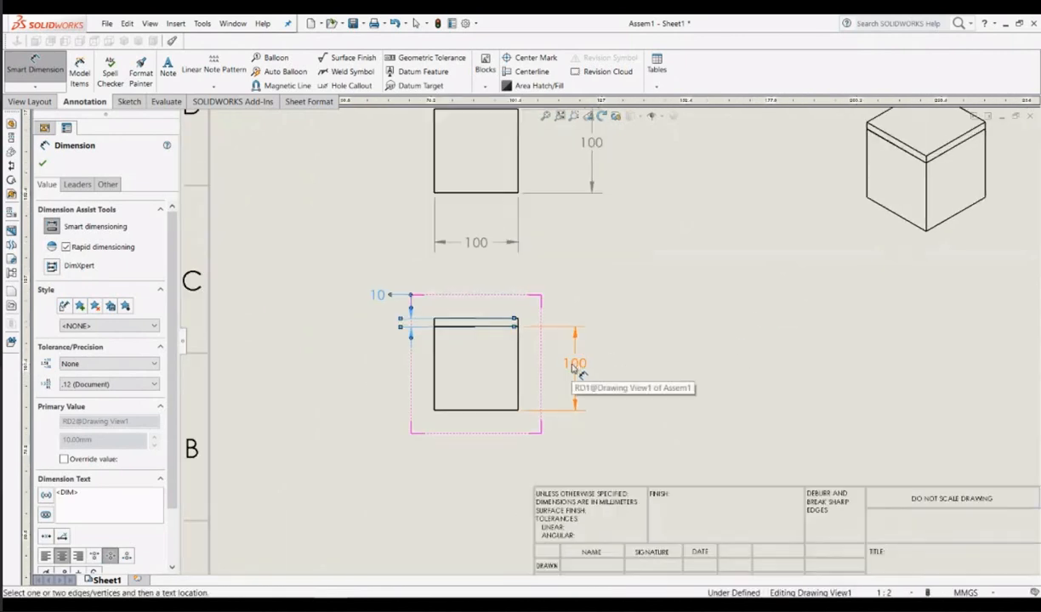
pyautogui.scroll(-1, 575, 366)
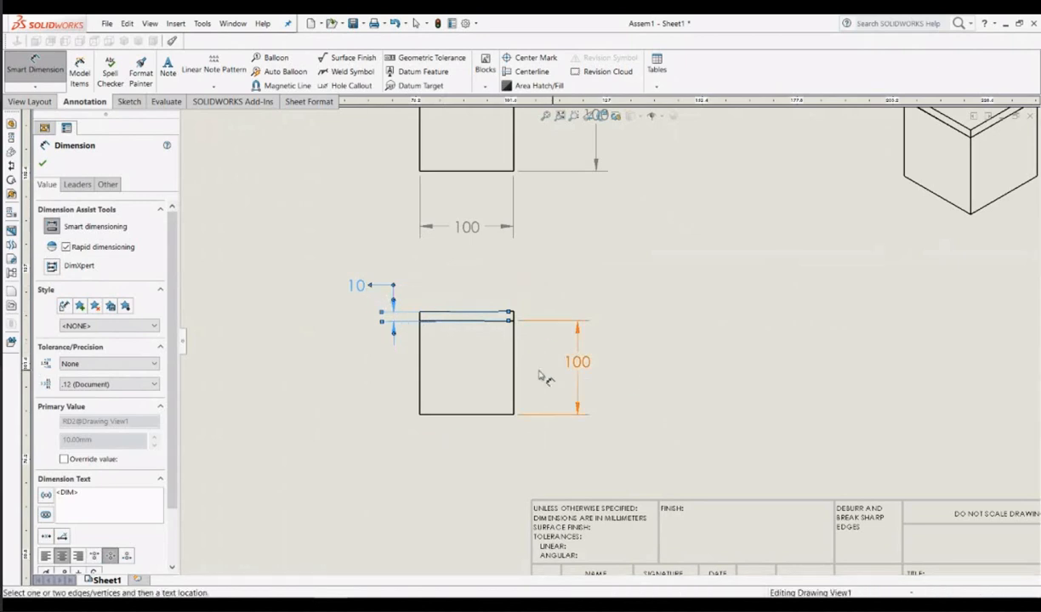
pyautogui.click(475, 416)
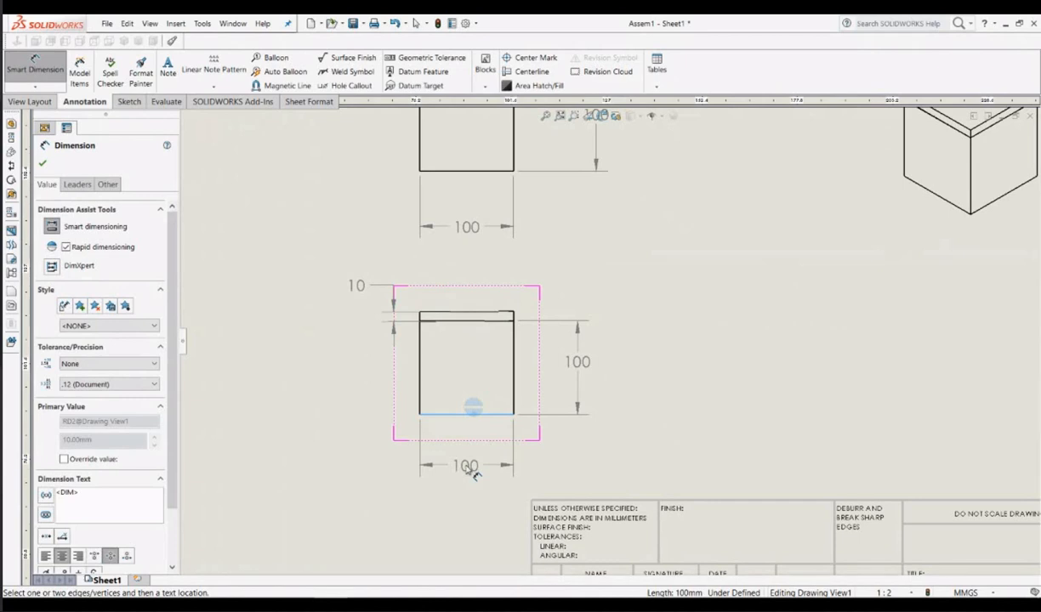
pyautogui.click(466, 467)
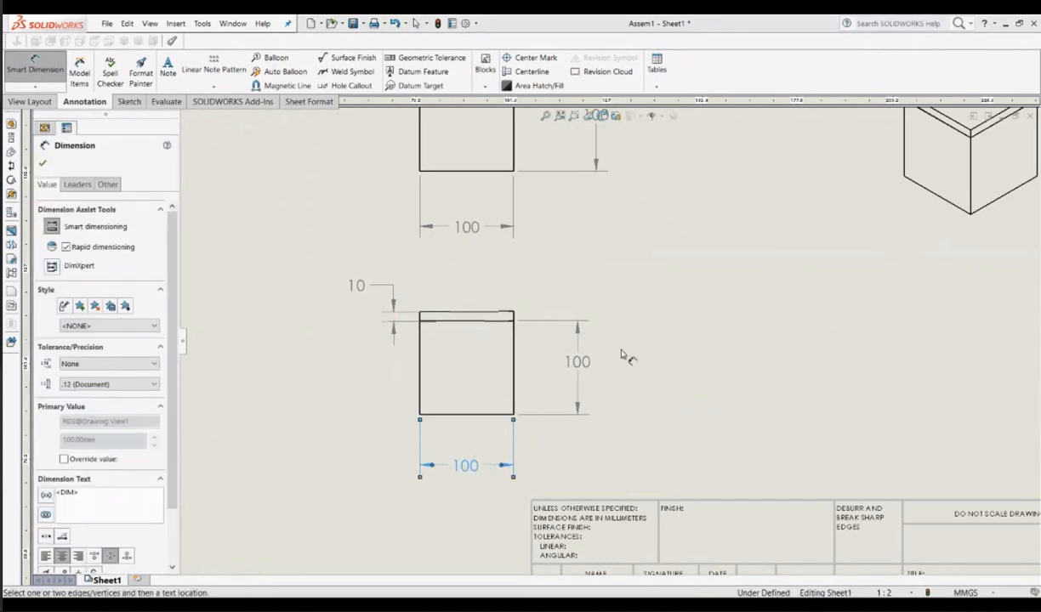
pyautogui.scroll(1, 634, 291)
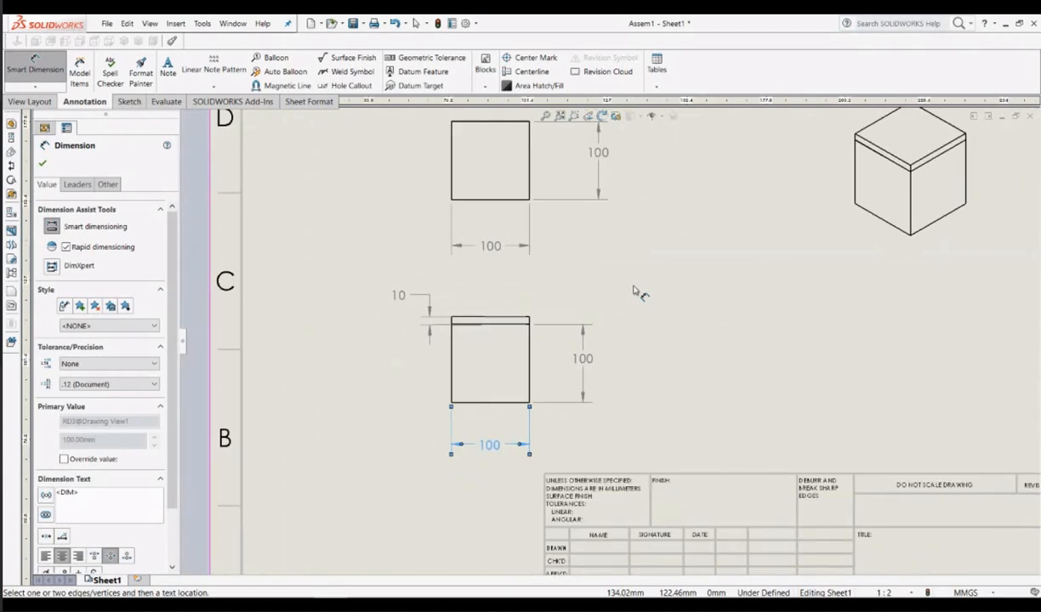
pyautogui.scroll(1, 634, 291)
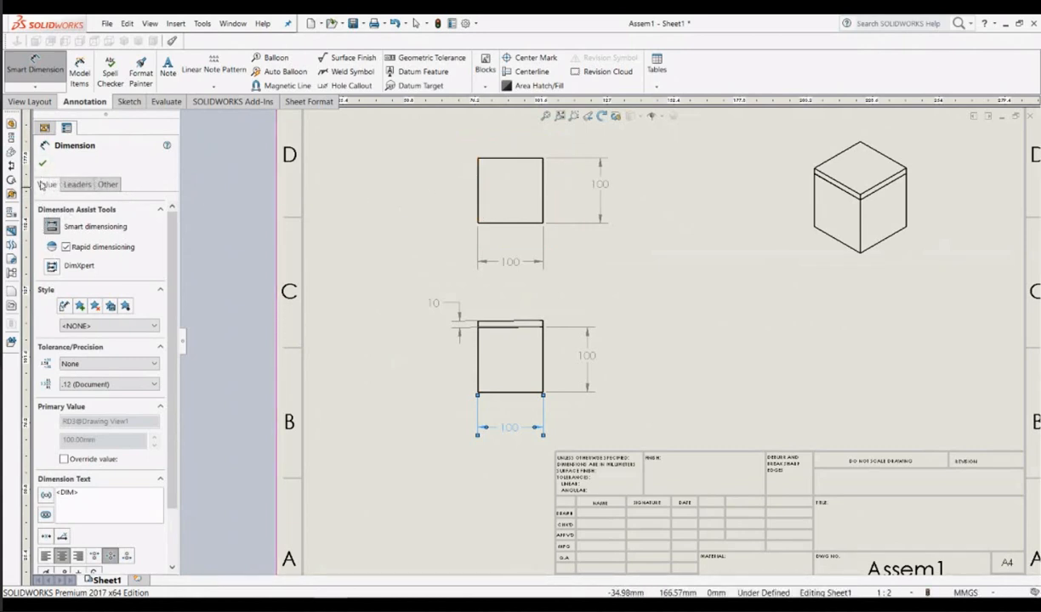
pyautogui.click(42, 165)
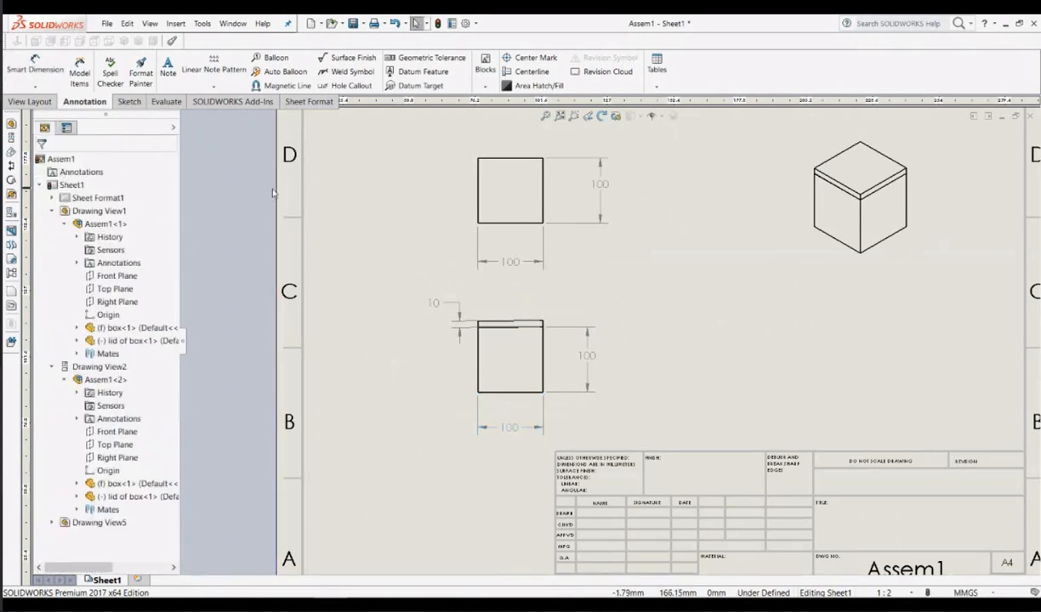
# Step: Change the top view's display style to Hidden Lines Visible
pyautogui.click(33, 102)
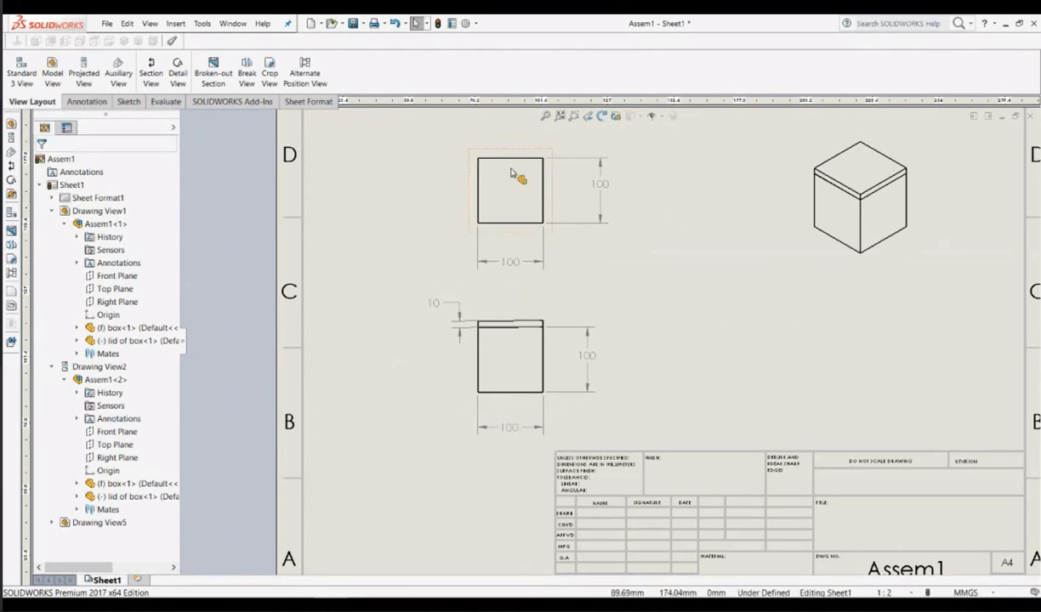
pyautogui.click(467, 172)
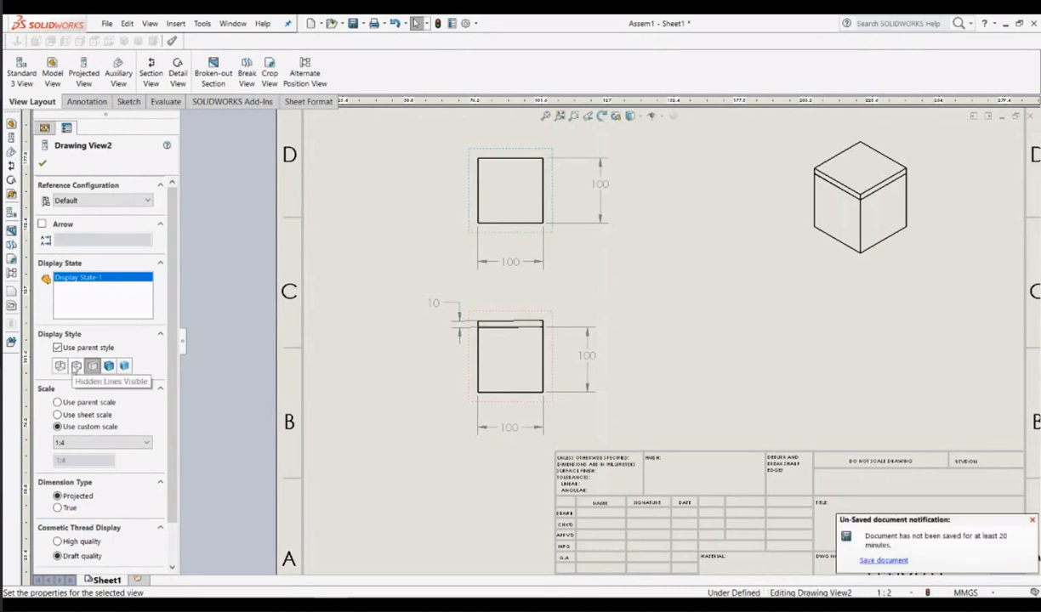
pyautogui.click(76, 366)
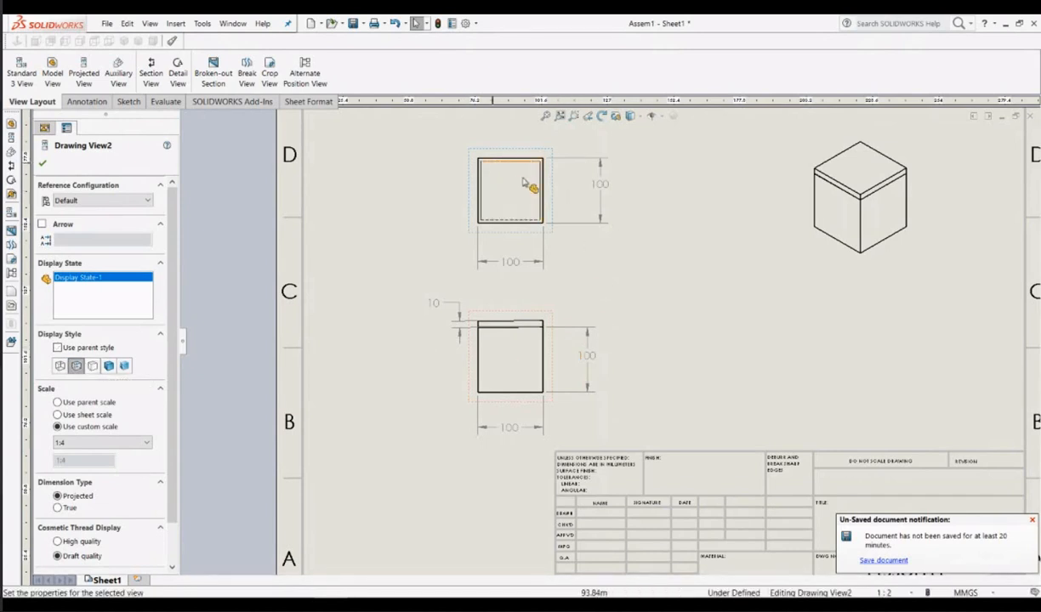
pyautogui.scroll(-5, 558, 182)
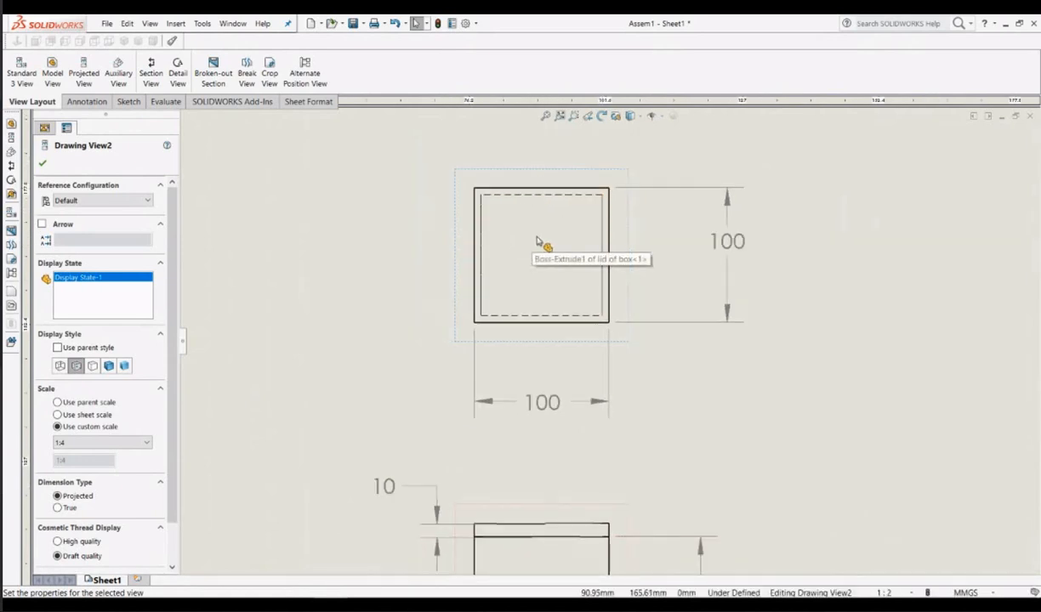
pyautogui.scroll(1, 541, 241)
pyautogui.scroll(1, 688, 382)
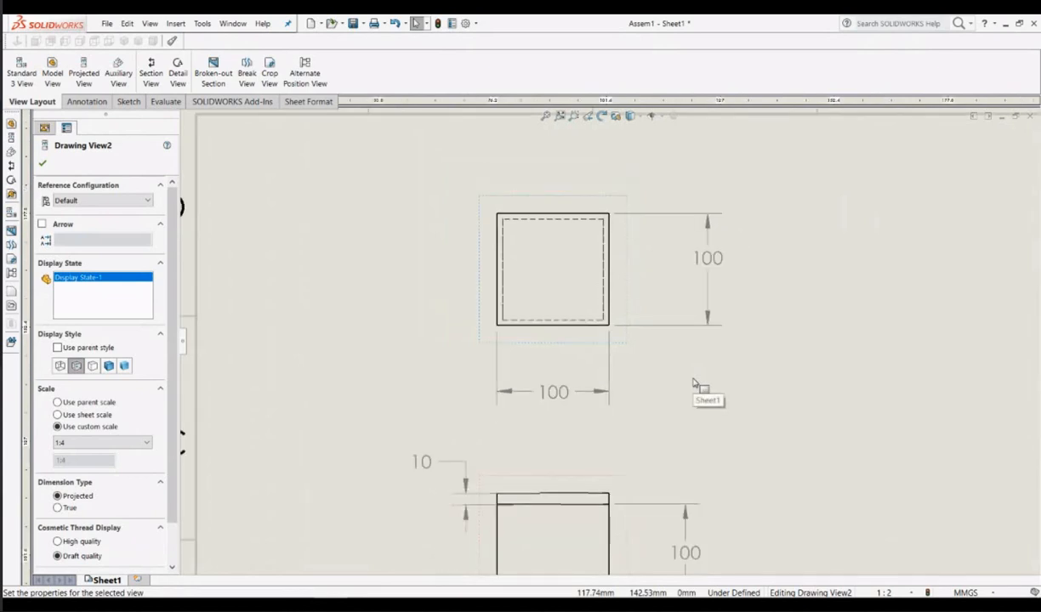
pyautogui.scroll(-2, 687, 385)
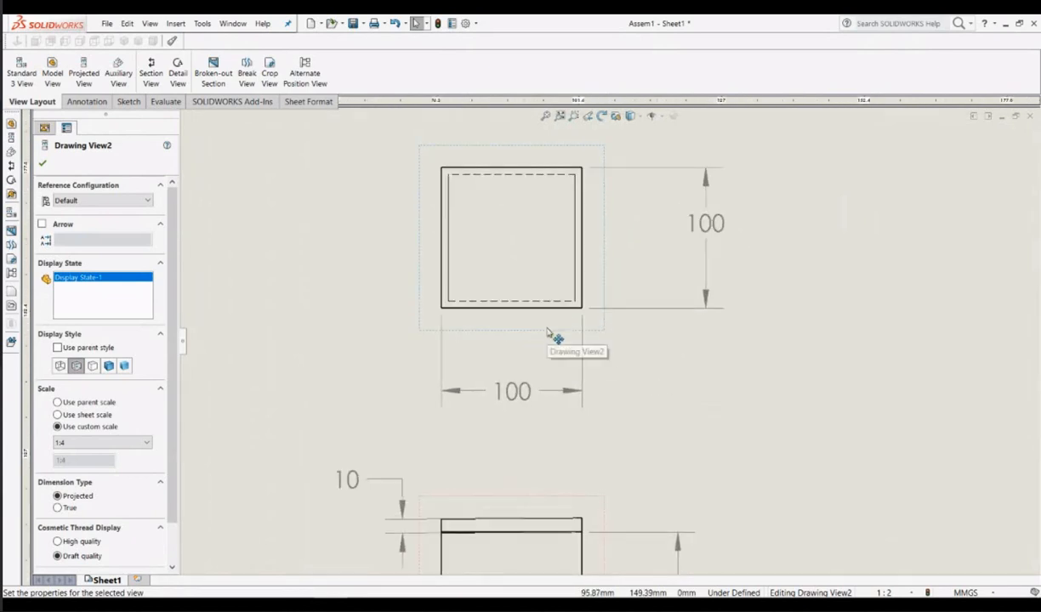
# Step: Change the front view's display style to Hidden Lines Visible and close its view properties
pyautogui.scroll(4, 548, 334)
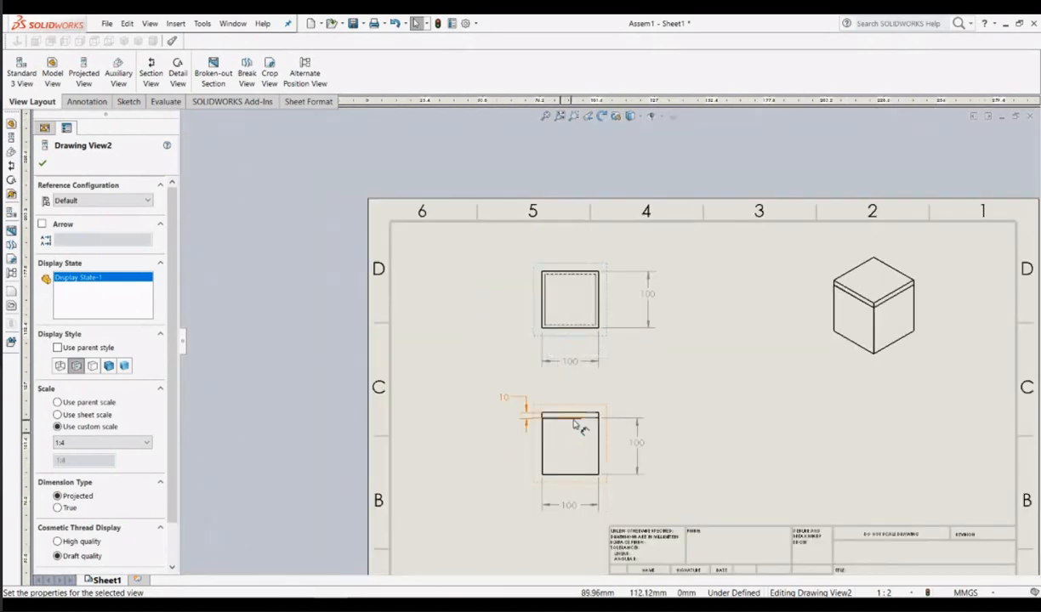
pyautogui.click(606, 411)
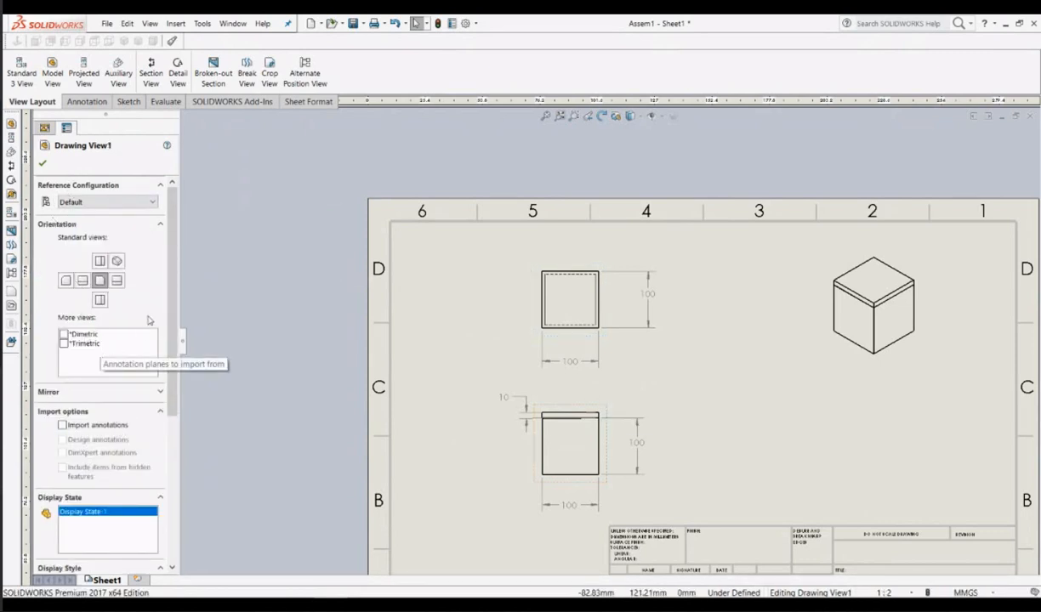
pyautogui.moveTo(174, 299); pyautogui.dragTo(174, 404)
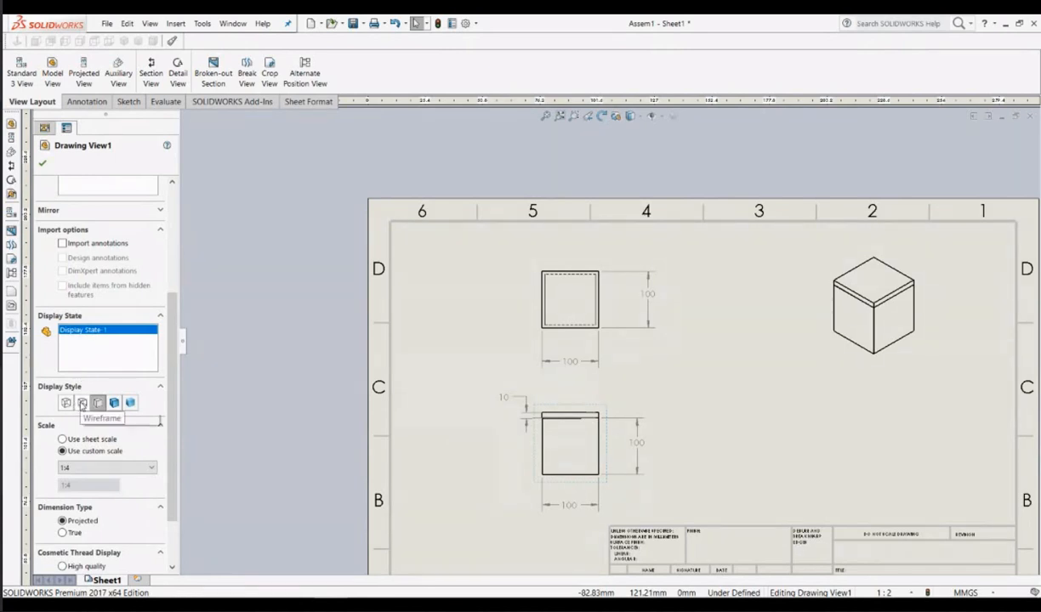
pyautogui.click(83, 403)
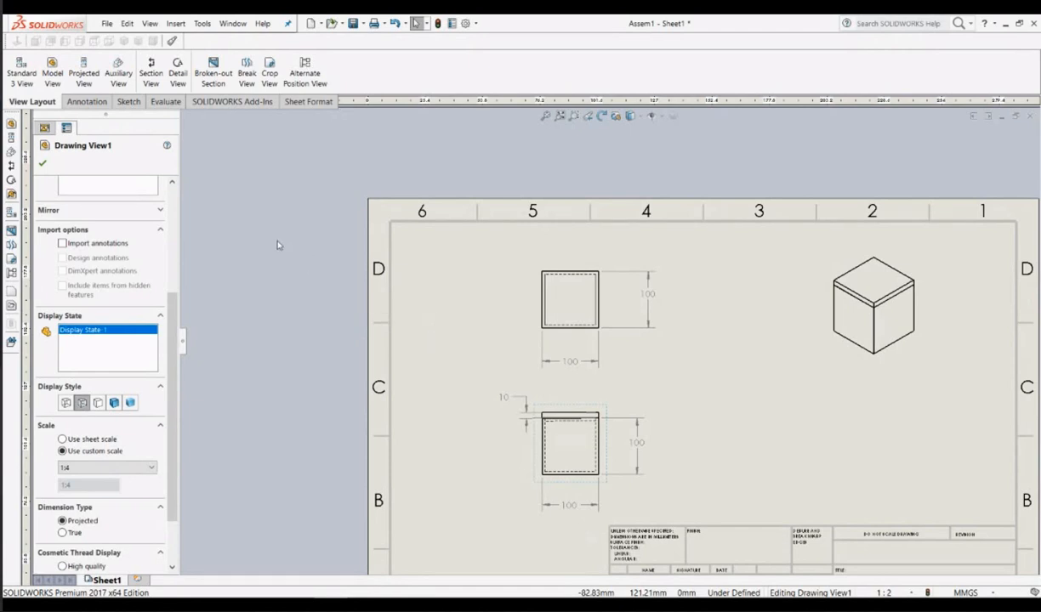
pyautogui.click(42, 165)
# Step: Examine the dashed inner-wall lines and existing dimensions in the front and top views up close
pyautogui.scroll(-5, 634, 458)
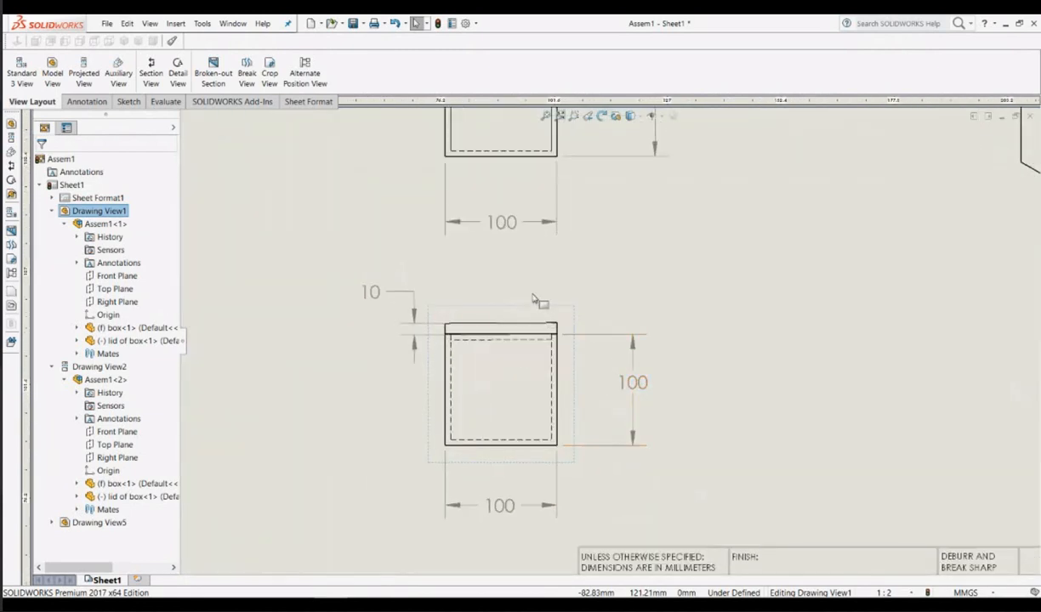
pyautogui.scroll(3, 550, 232)
pyautogui.scroll(-3, 596, 209)
pyautogui.scroll(-4, 585, 323)
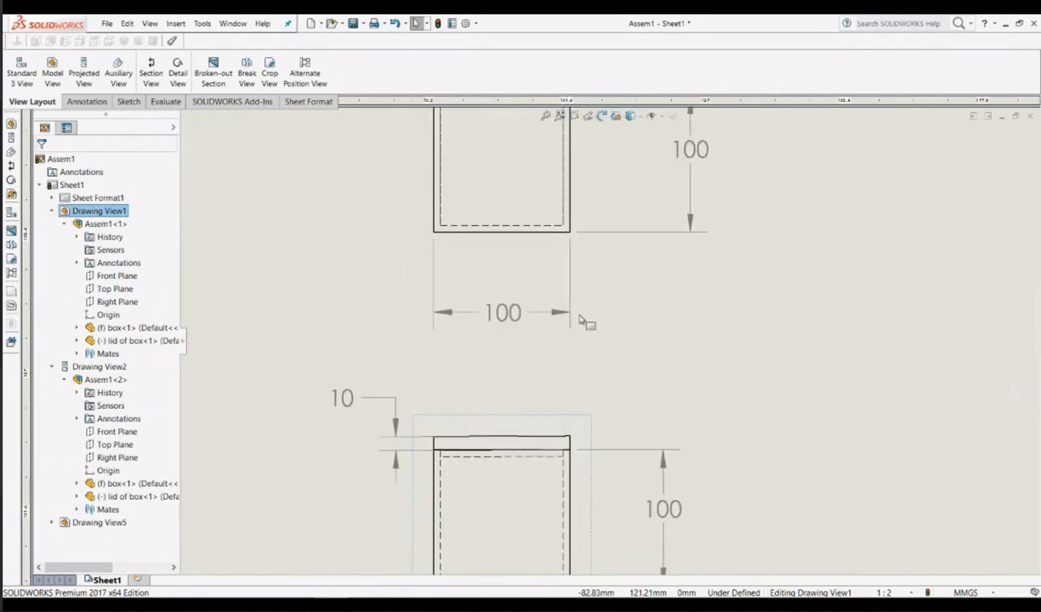
pyautogui.scroll(-2, 562, 411)
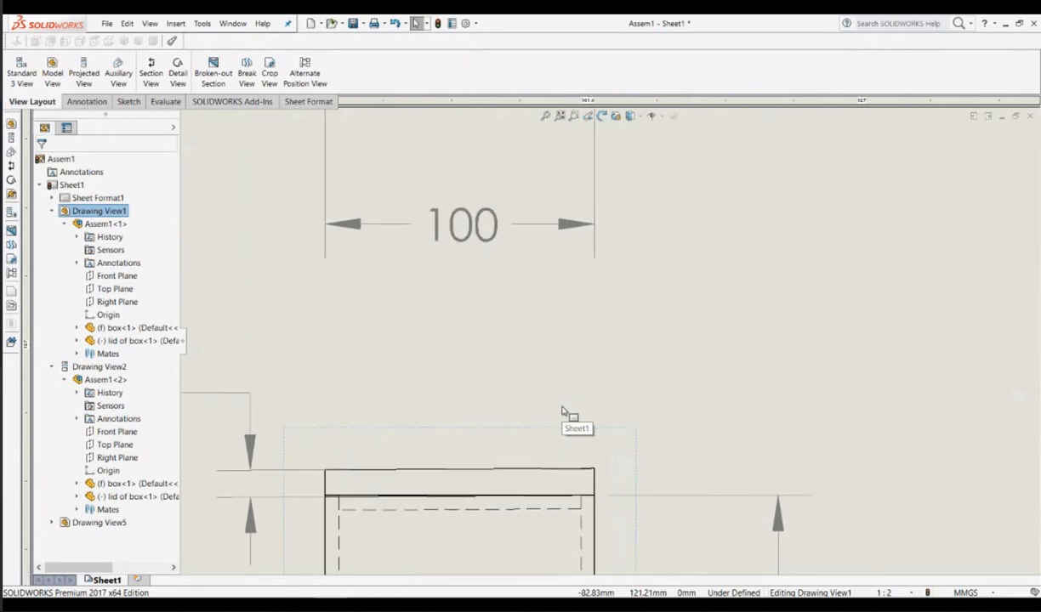
pyautogui.scroll(2, 564, 410)
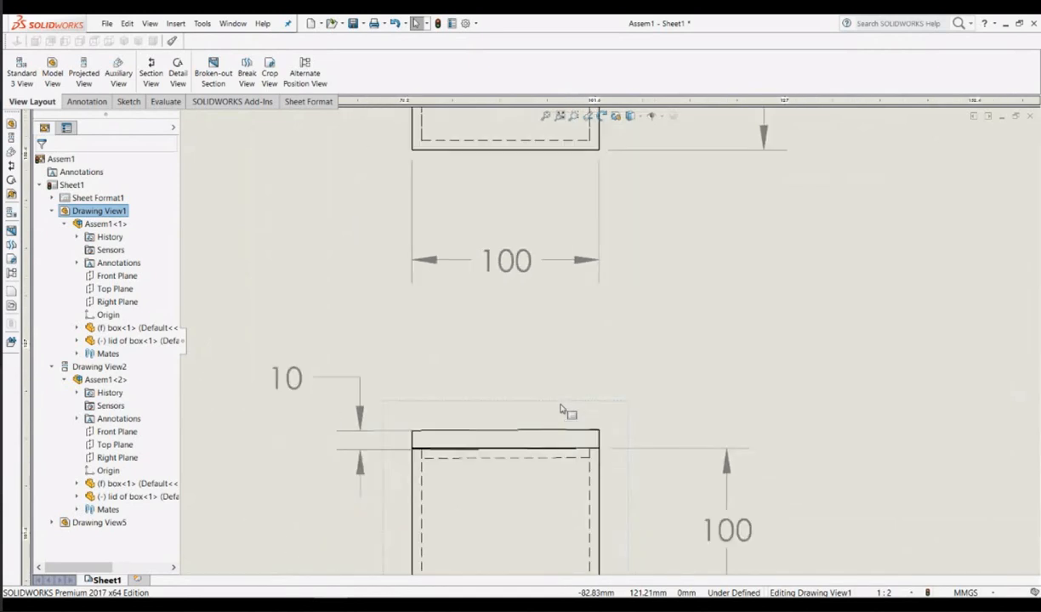
pyautogui.scroll(3, 609, 216)
pyautogui.scroll(-2, 609, 214)
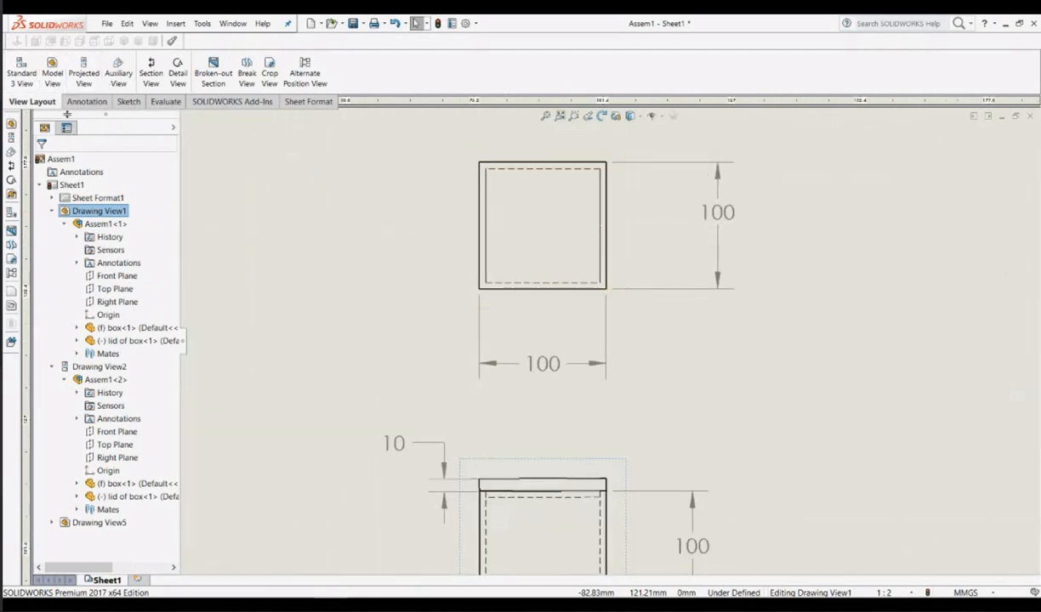
# Step: Dimension the top view's left dashed inner-wall line with Smart Dimension, placing the dimension to the left of the view
pyautogui.click(83, 101)
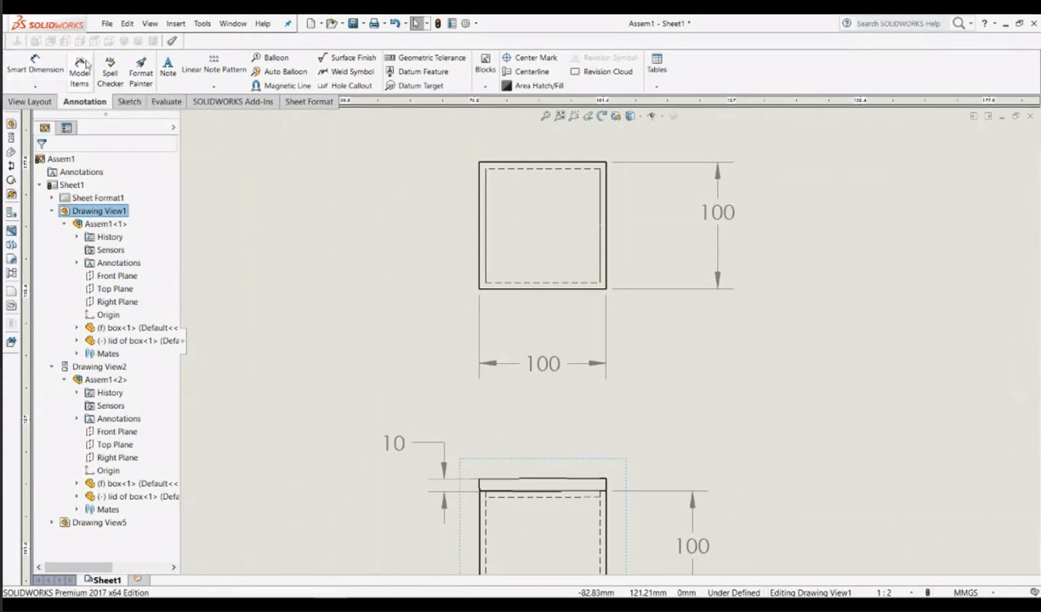
pyautogui.click(34, 65)
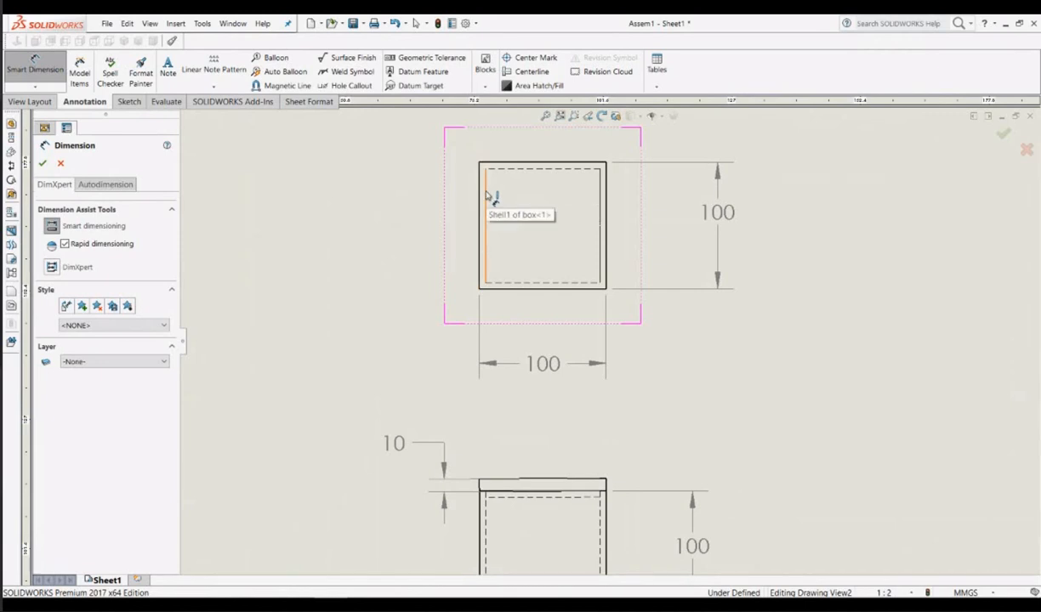
pyautogui.scroll(2, 489, 195)
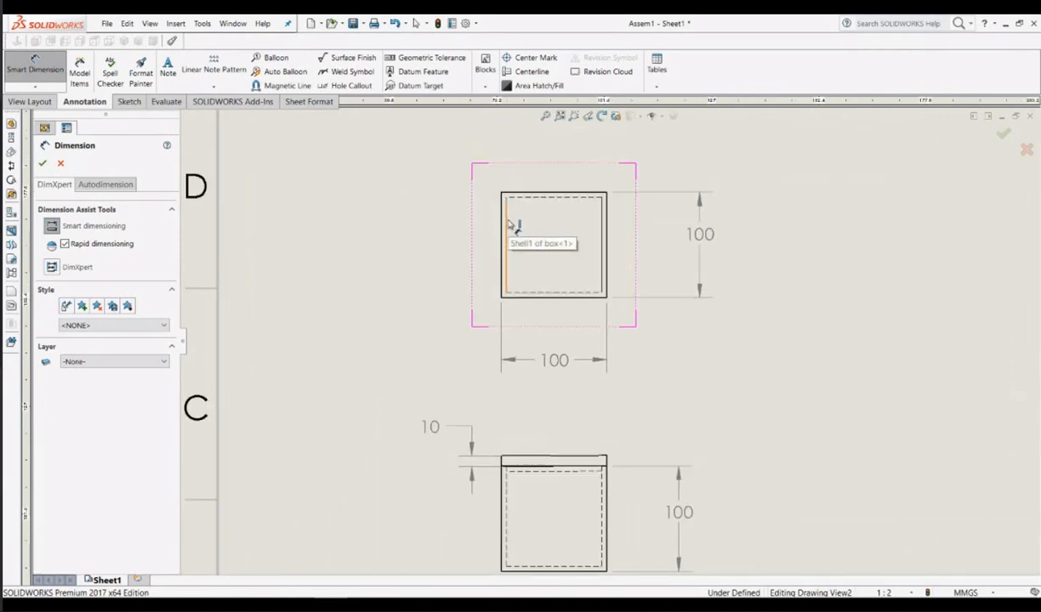
pyautogui.click(508, 223)
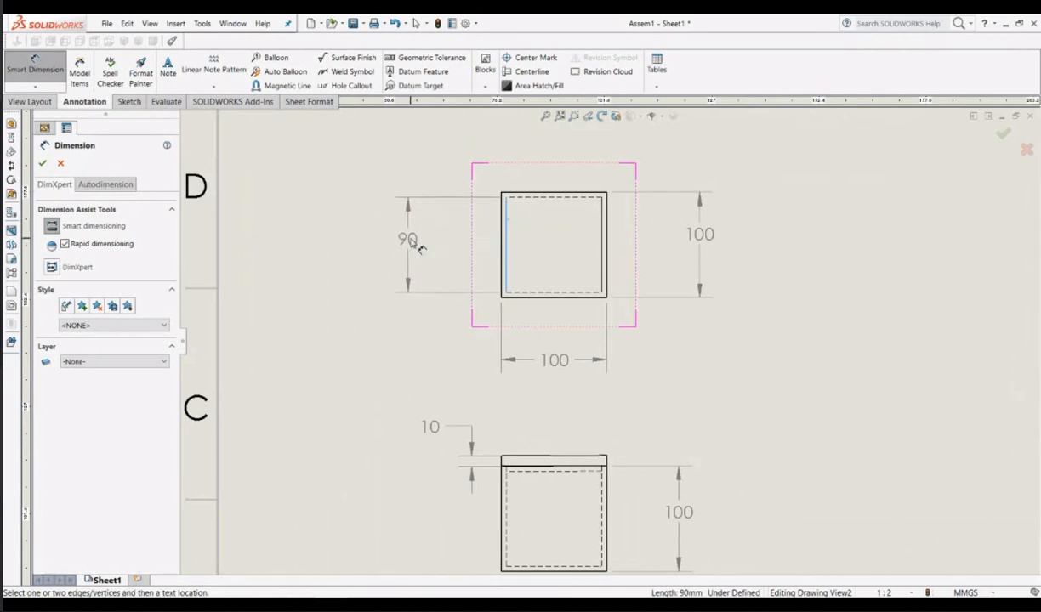
pyautogui.click(414, 242)
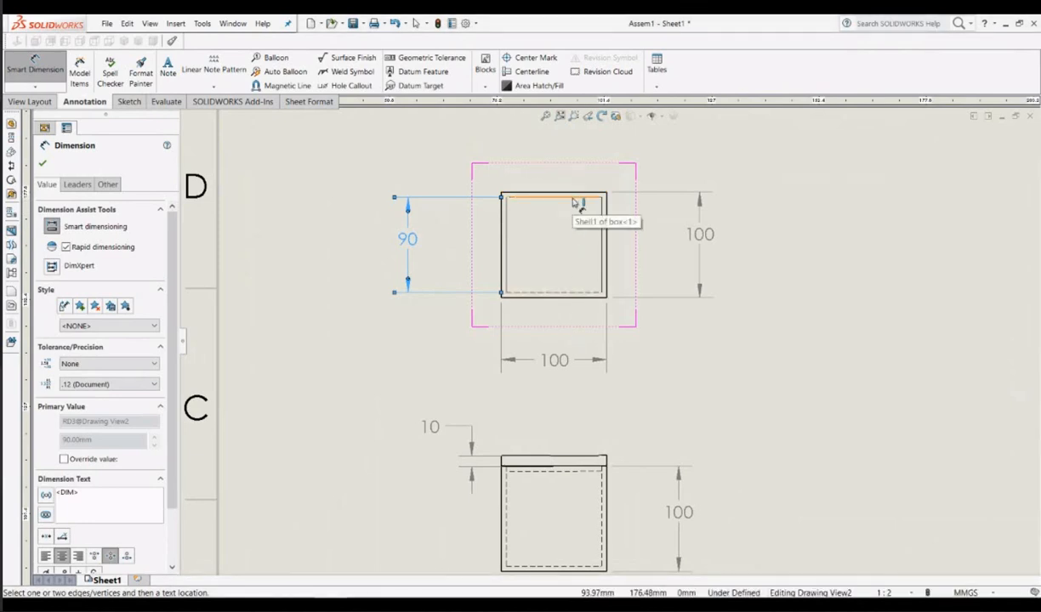
# Step: Dimension the top view's upper dashed inner-wall line, placing the dimension above the view
pyautogui.click(574, 202)
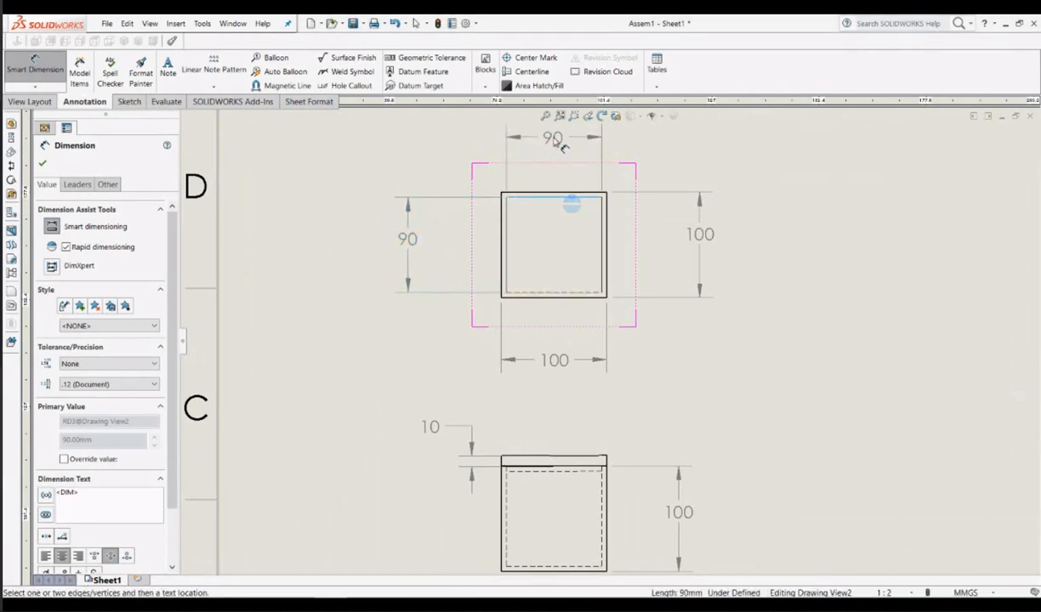
pyautogui.click(555, 142)
pyautogui.scroll(1, 638, 203)
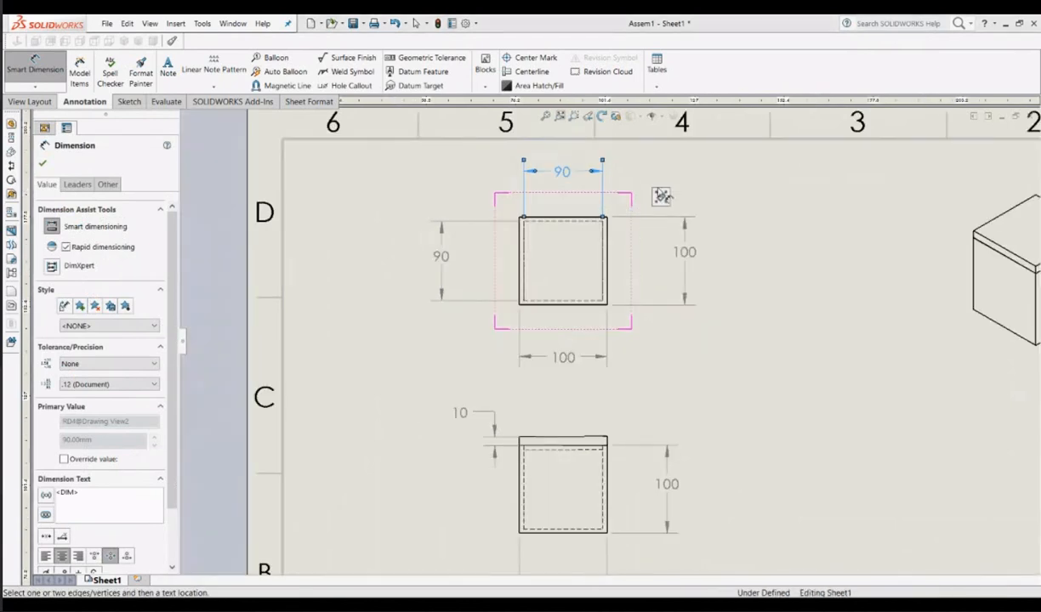
pyautogui.click(793, 220)
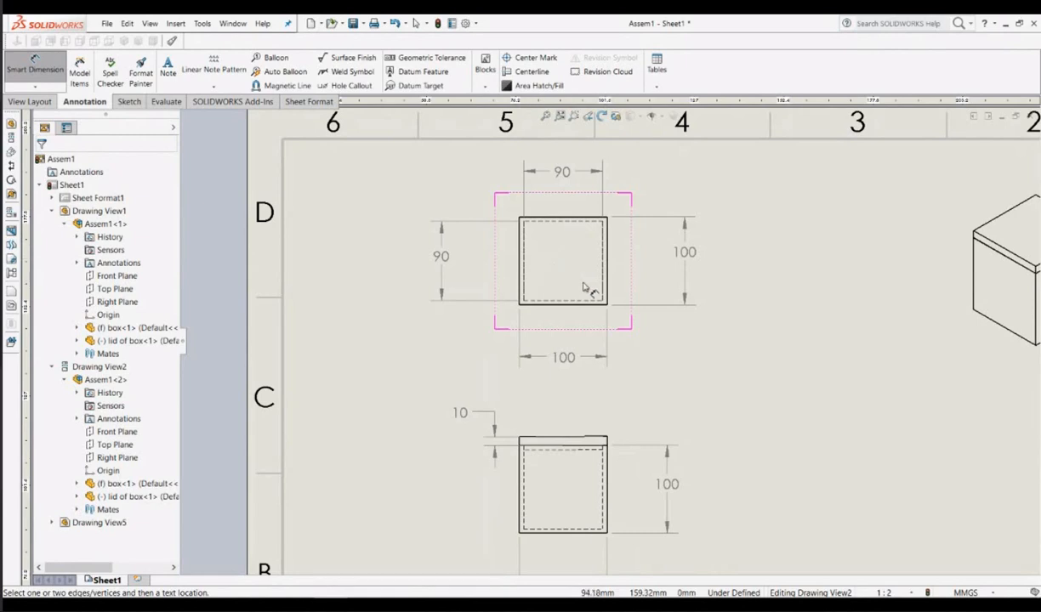
# Step: Dimension the left wall thickness in the top view between the dashed inner line and outer edge, placing it at the upper left
pyautogui.scroll(-5, 534, 285)
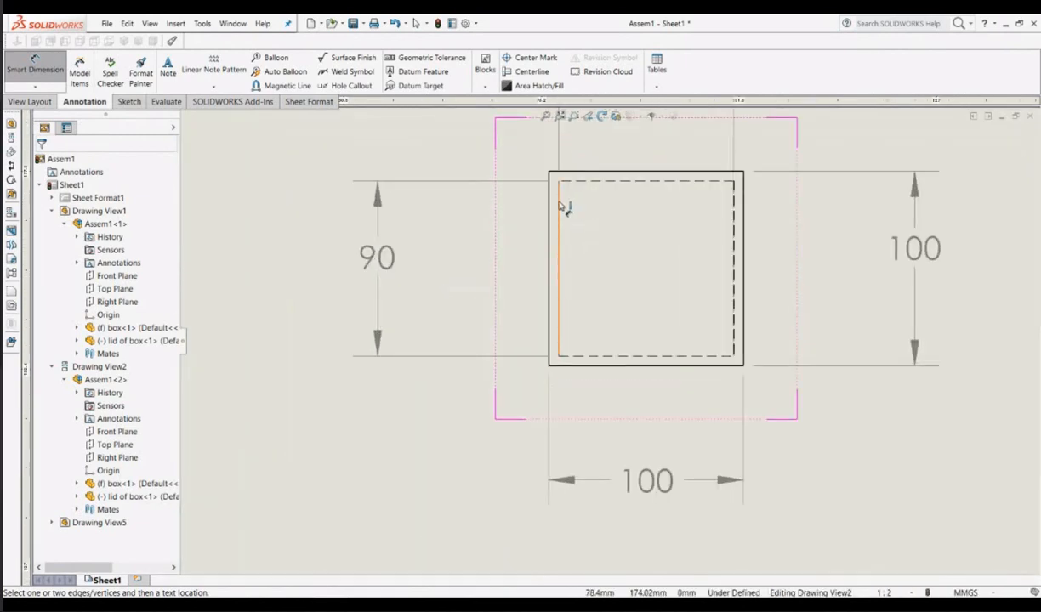
pyautogui.click(563, 202)
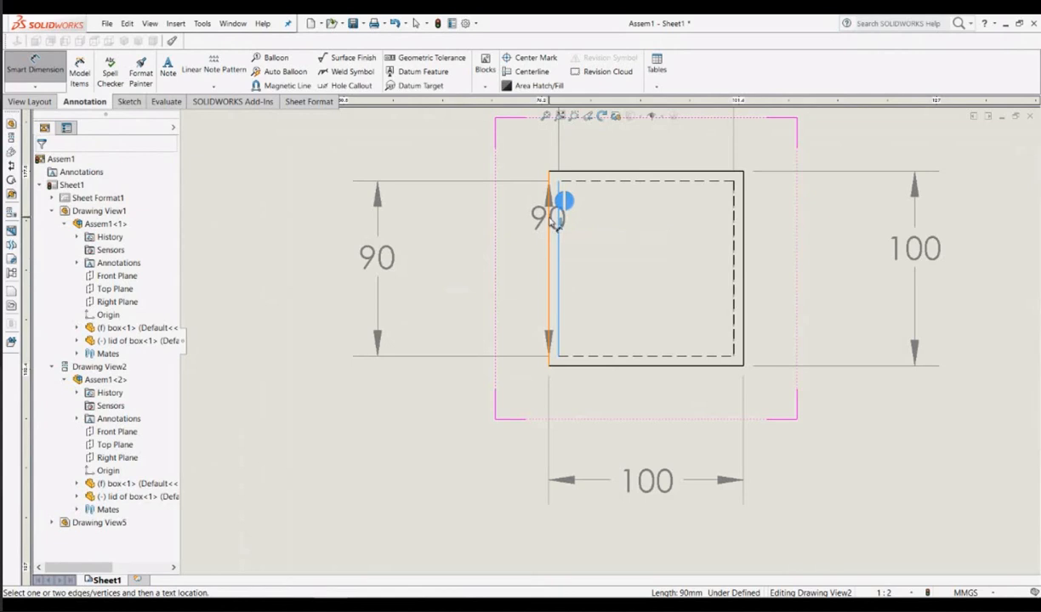
pyautogui.click(550, 217)
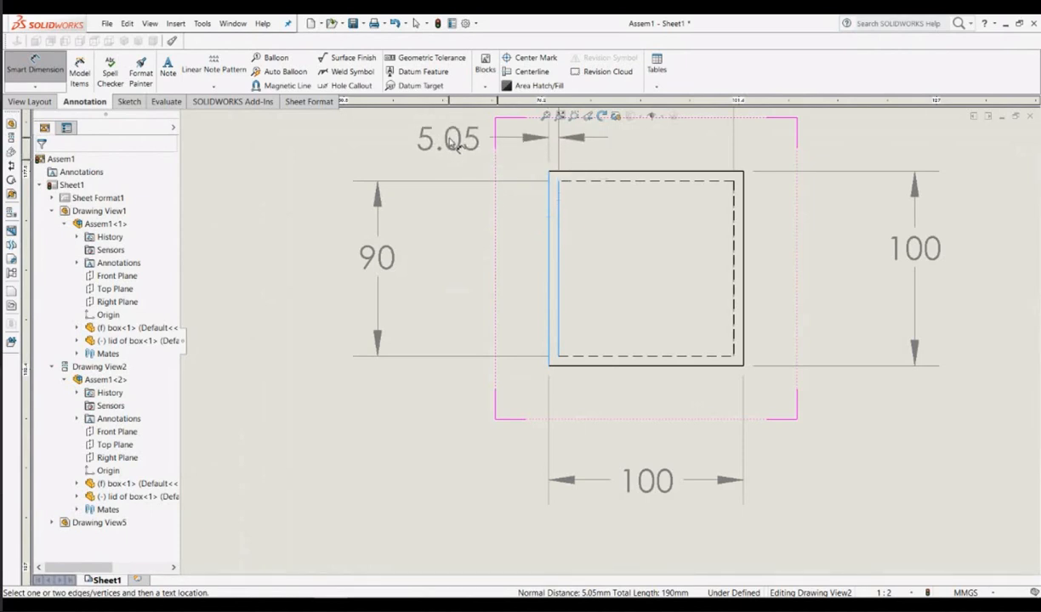
pyautogui.scroll(1, 448, 144)
pyautogui.scroll(3, 472, 183)
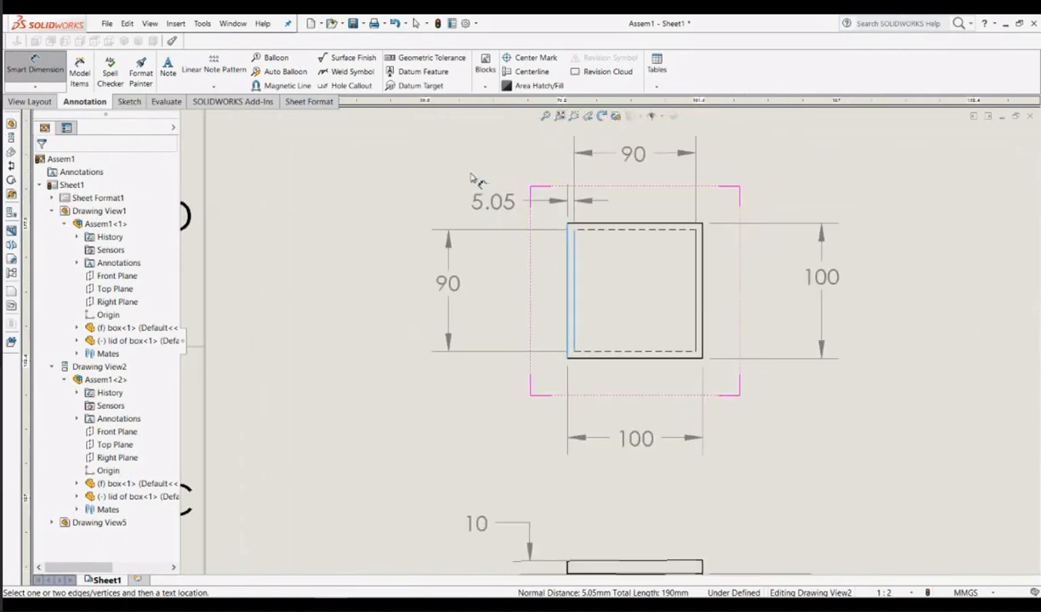
pyautogui.click(511, 216)
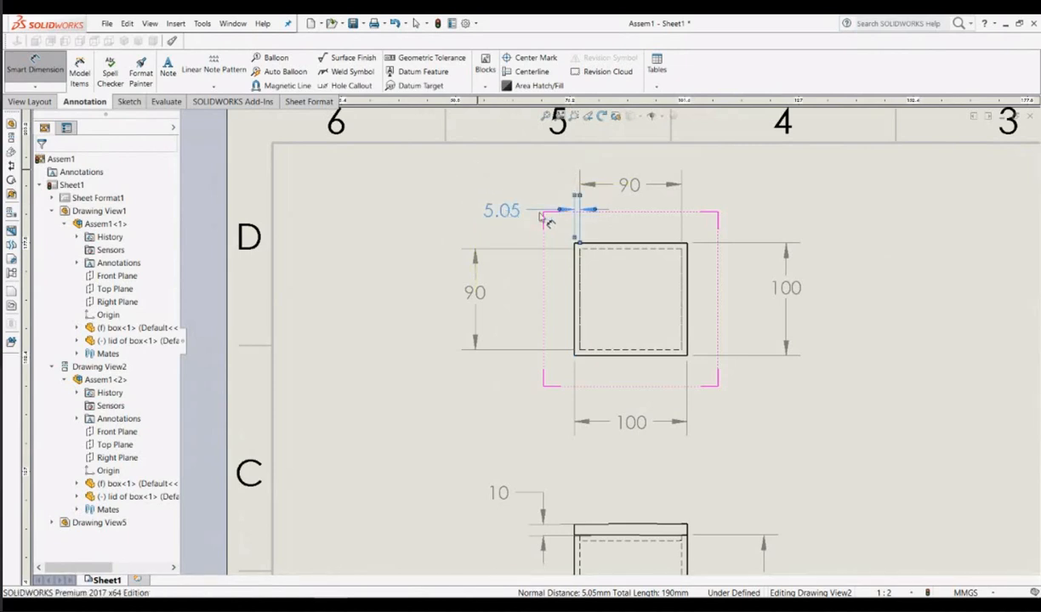
# Step: Dimension the right wall thickness in the top view between the dashed inner line and outer edge, placing it at the lower right
pyautogui.scroll(-2, 593, 217)
pyautogui.scroll(-5, 601, 262)
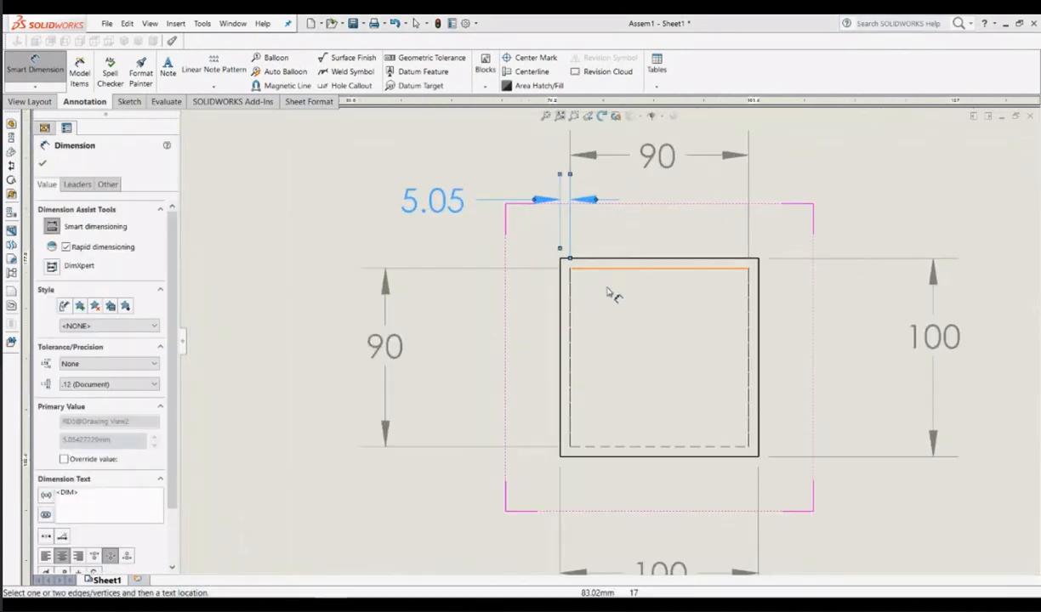
pyautogui.scroll(-1, 537, 305)
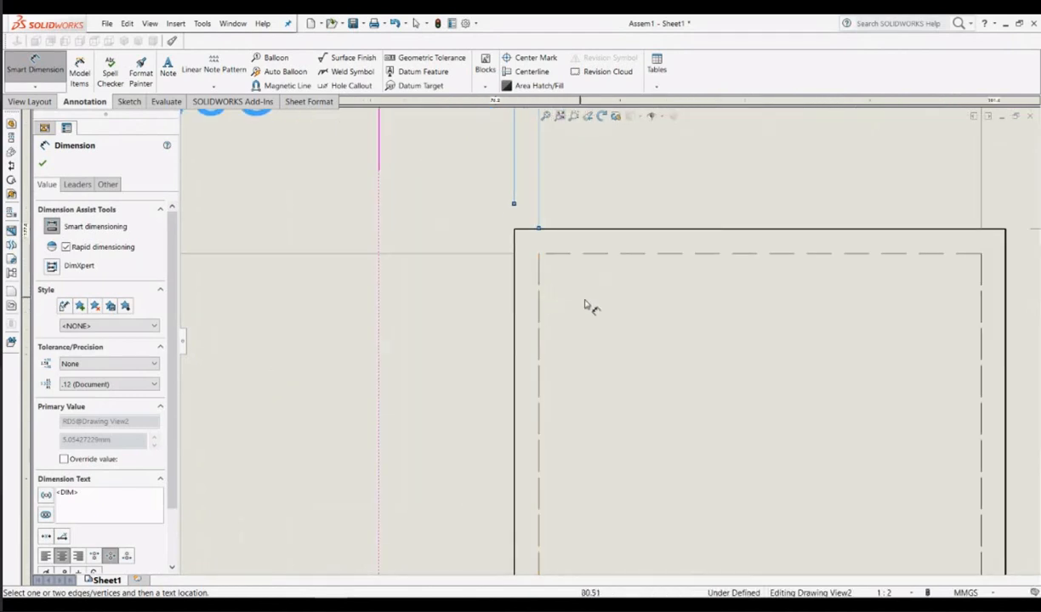
pyautogui.scroll(3, 595, 308)
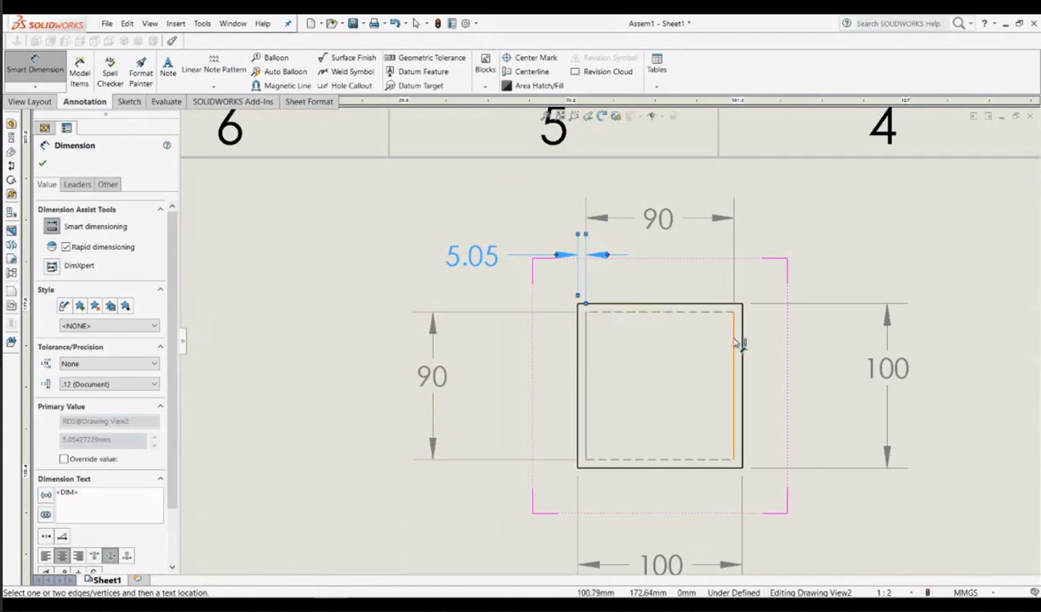
pyautogui.press('Escape')
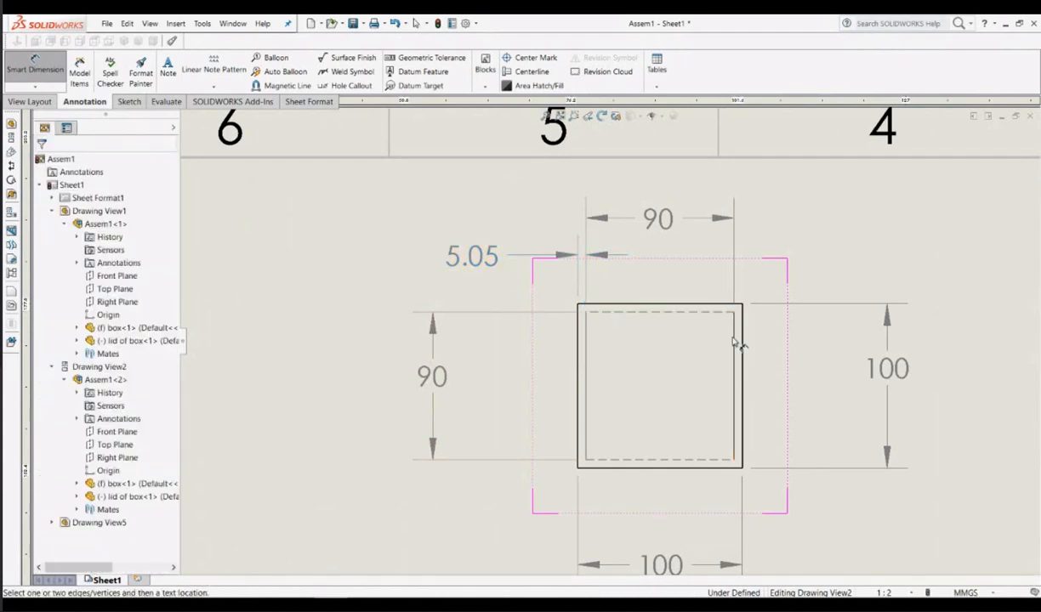
pyautogui.click(735, 338)
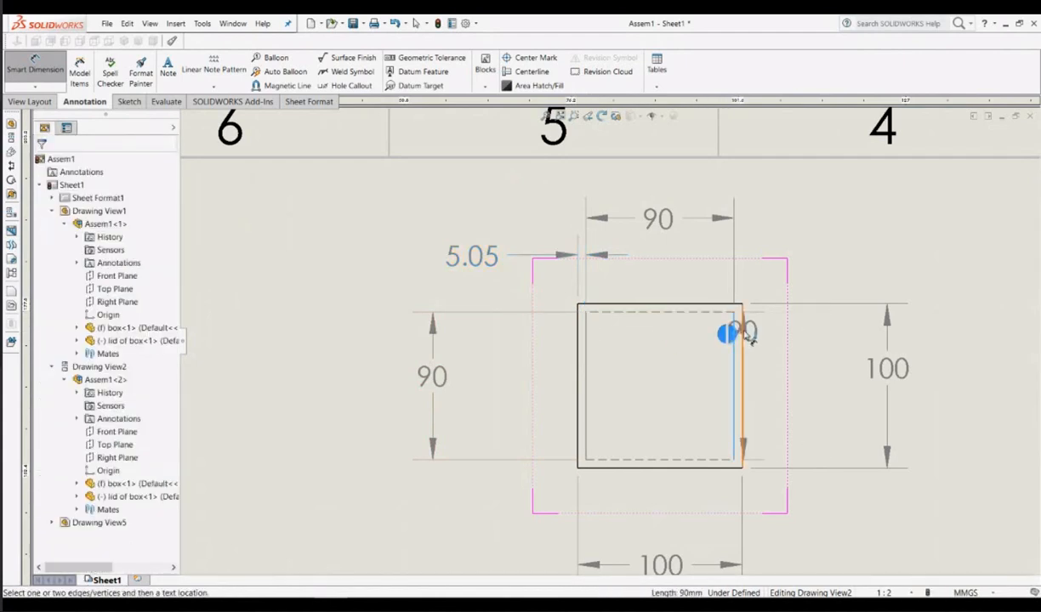
pyautogui.click(743, 336)
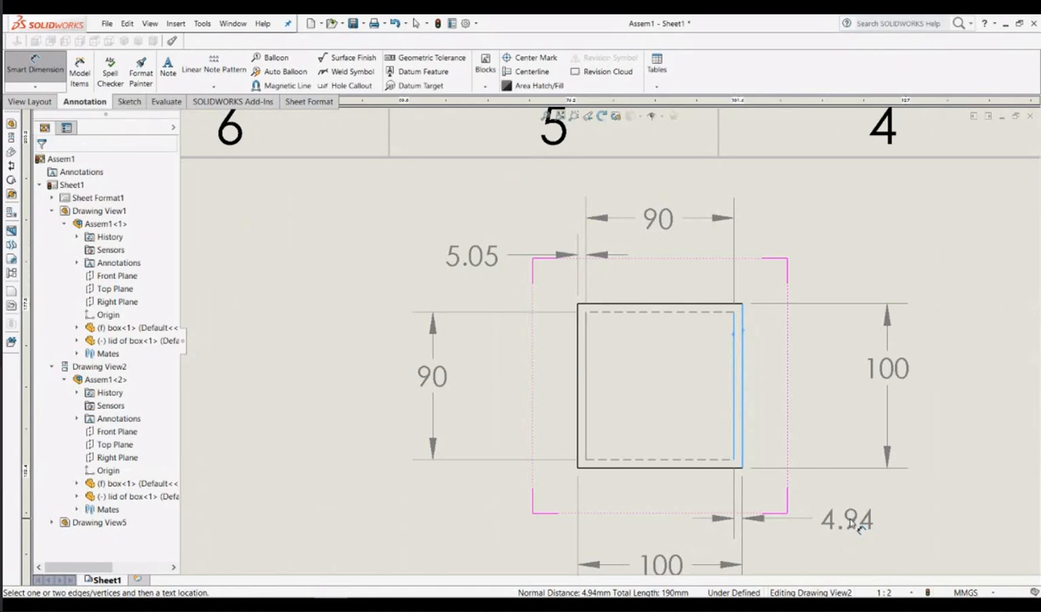
pyautogui.click(852, 522)
pyautogui.scroll(2, 958, 485)
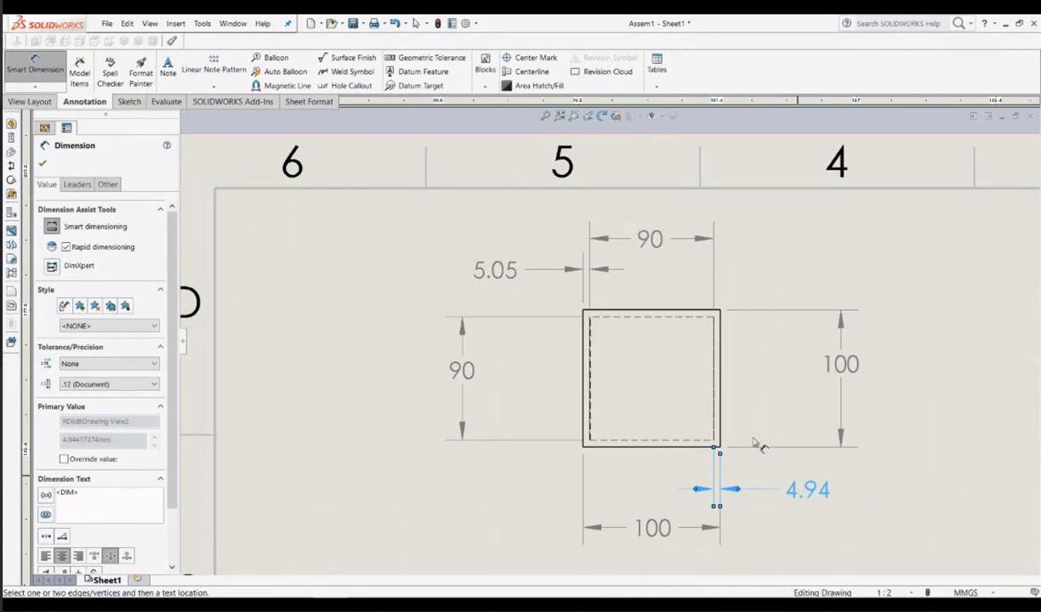
pyautogui.scroll(2, 659, 341)
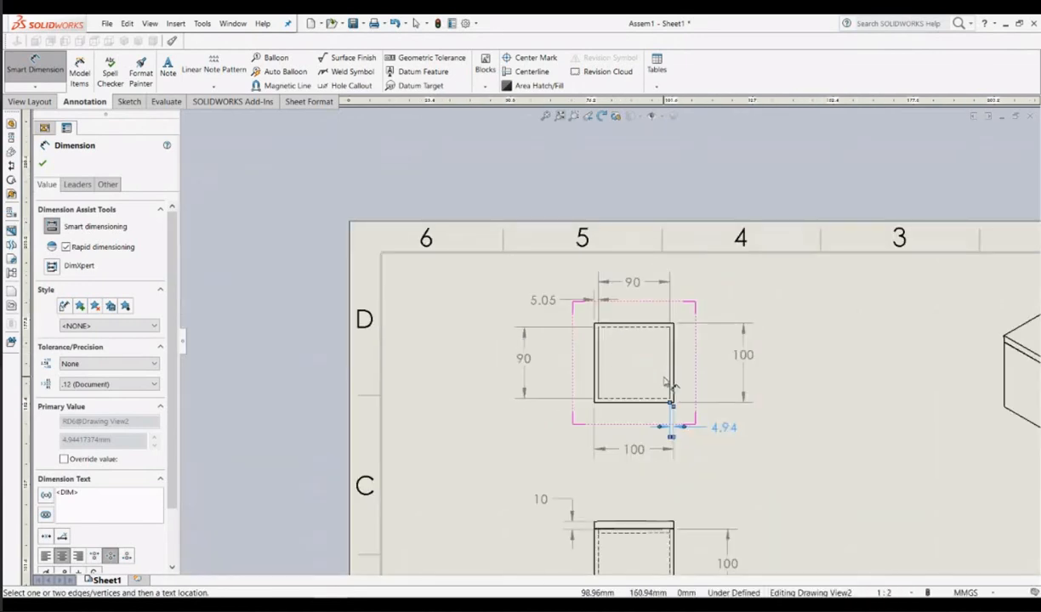
pyautogui.scroll(-5, 558, 299)
pyautogui.scroll(2, 612, 306)
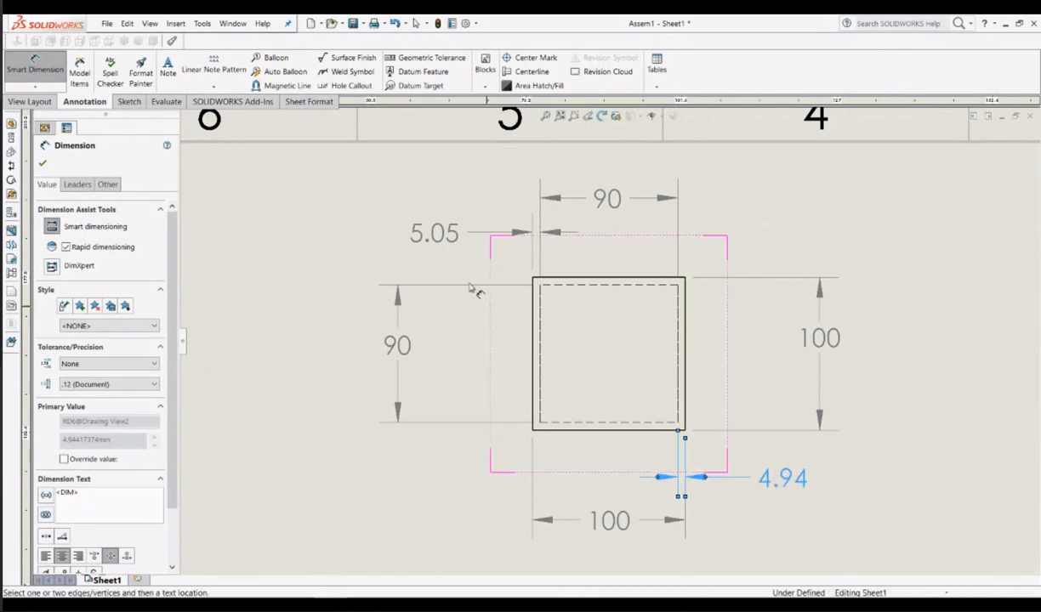
pyautogui.rightClick(440, 232)
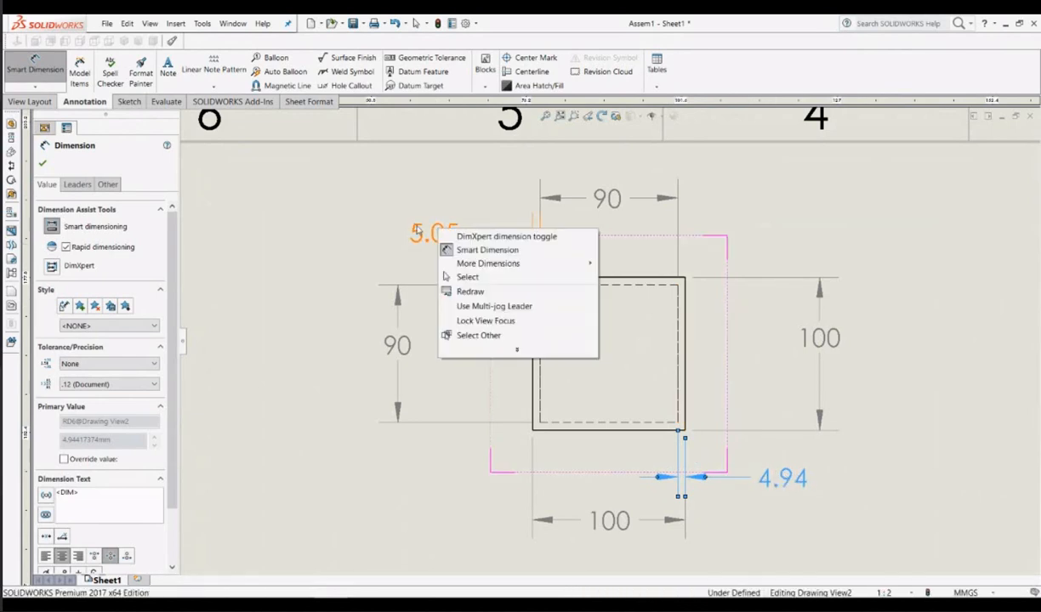
pyautogui.click(441, 206)
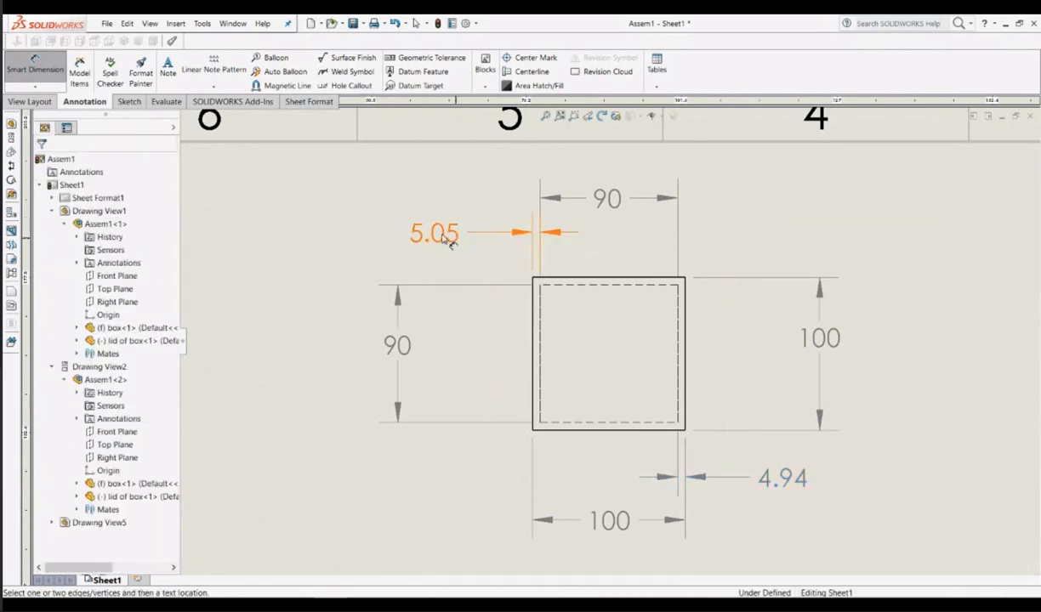
pyautogui.scroll(-2, 519, 255)
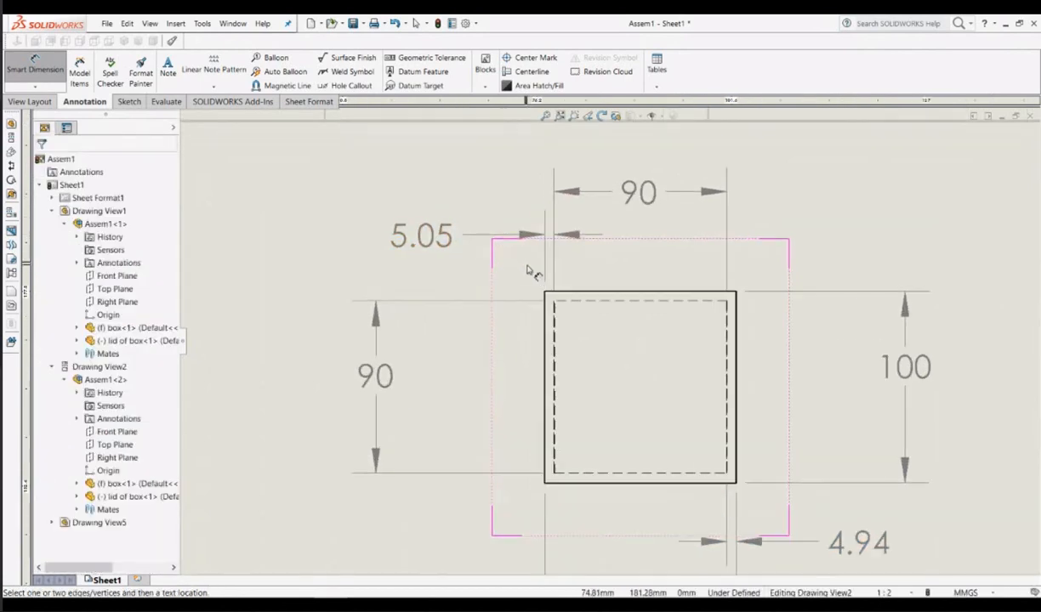
pyautogui.scroll(5, 548, 279)
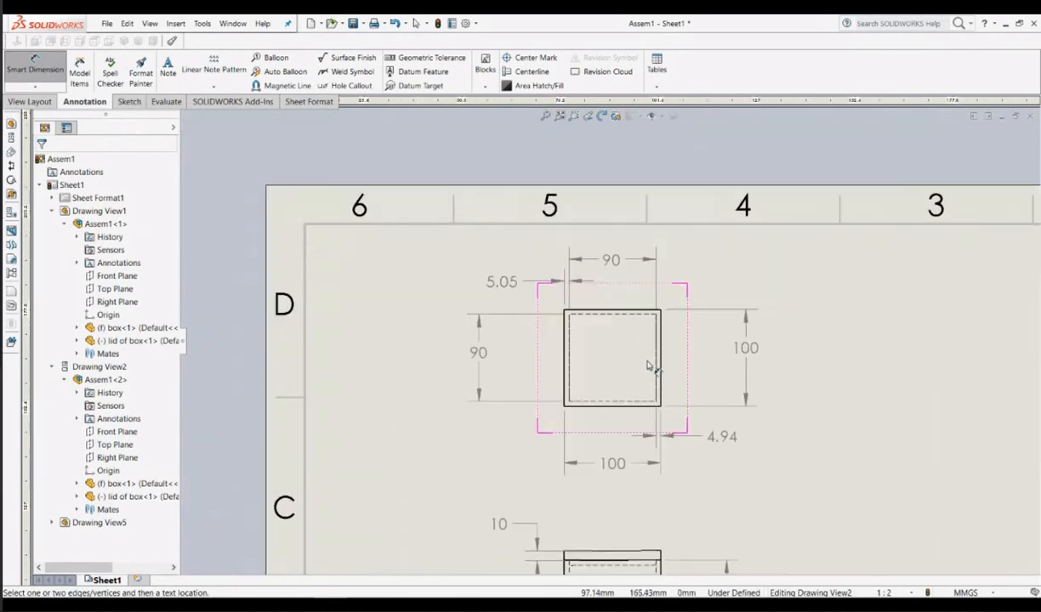
pyautogui.scroll(2, 606, 337)
pyautogui.scroll(-4, 595, 324)
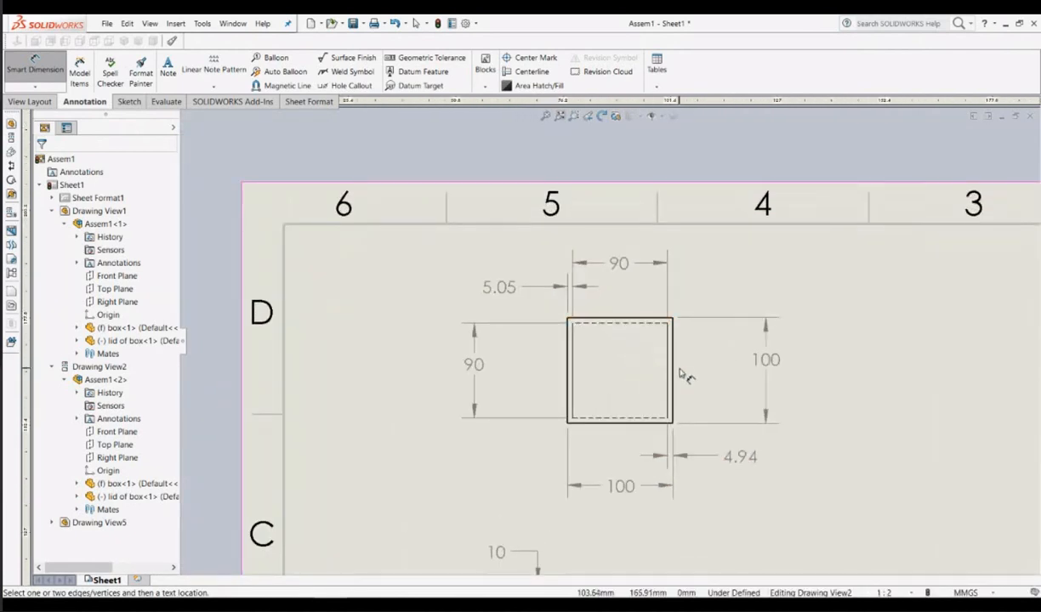
pyautogui.scroll(-1, 681, 376)
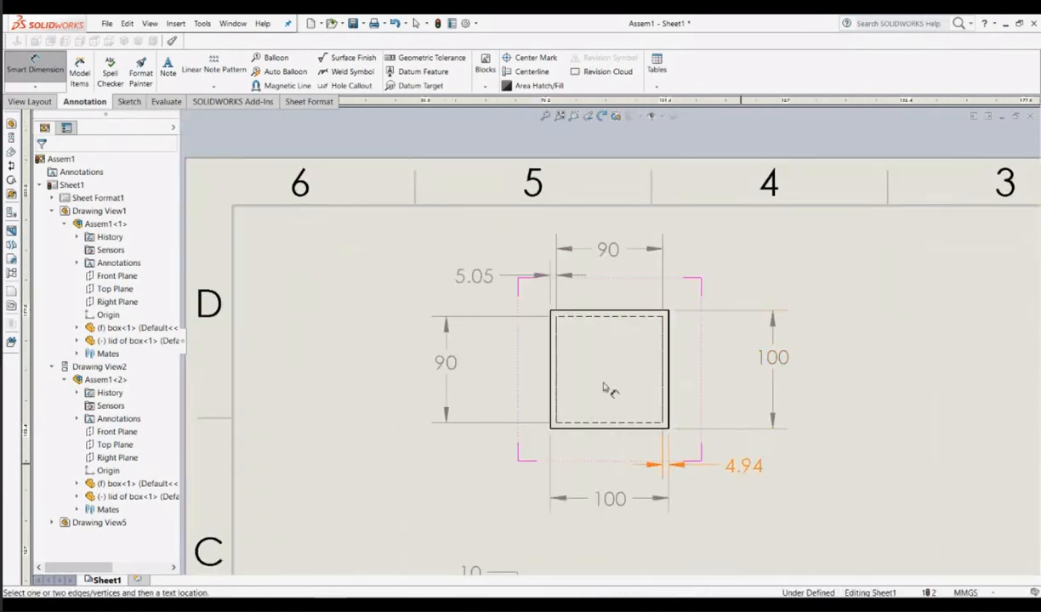
# Step: Finish dimensioning and hide the left wall-thickness dimension of the top view
pyautogui.rightClick(483, 278)
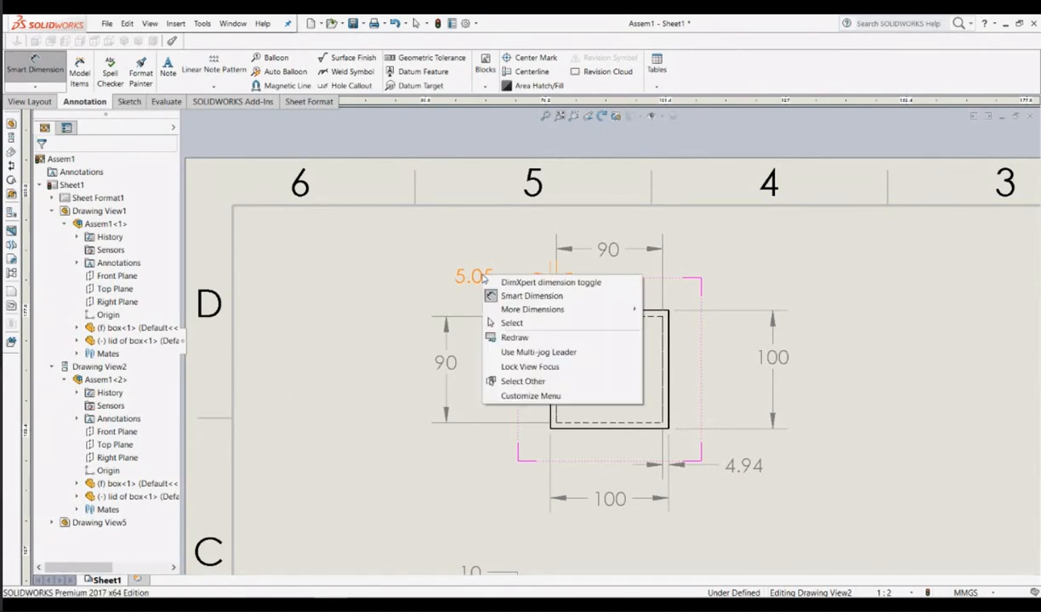
pyautogui.click(454, 295)
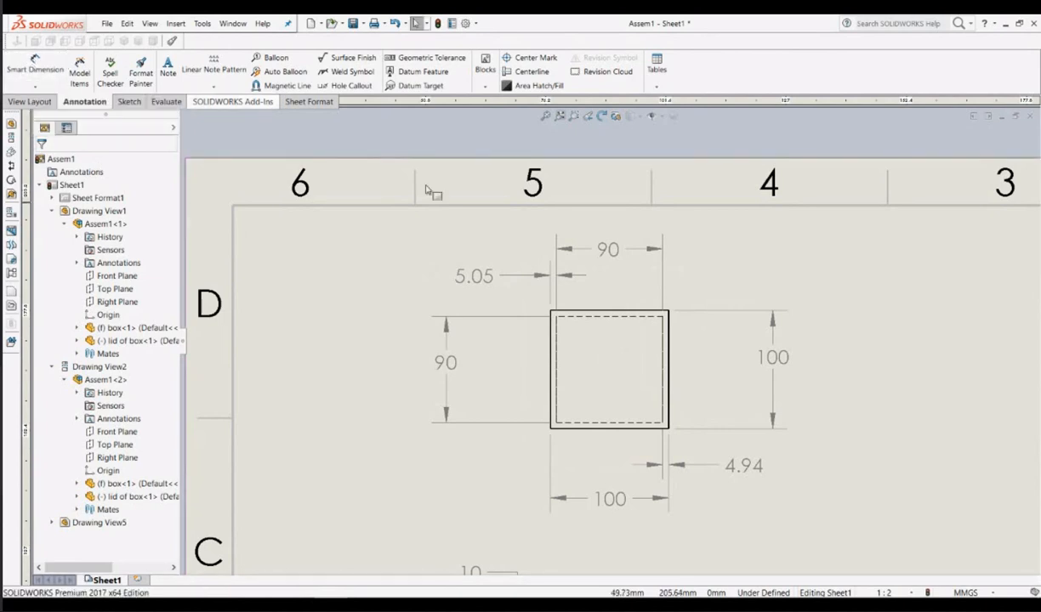
pyautogui.rightClick(481, 283)
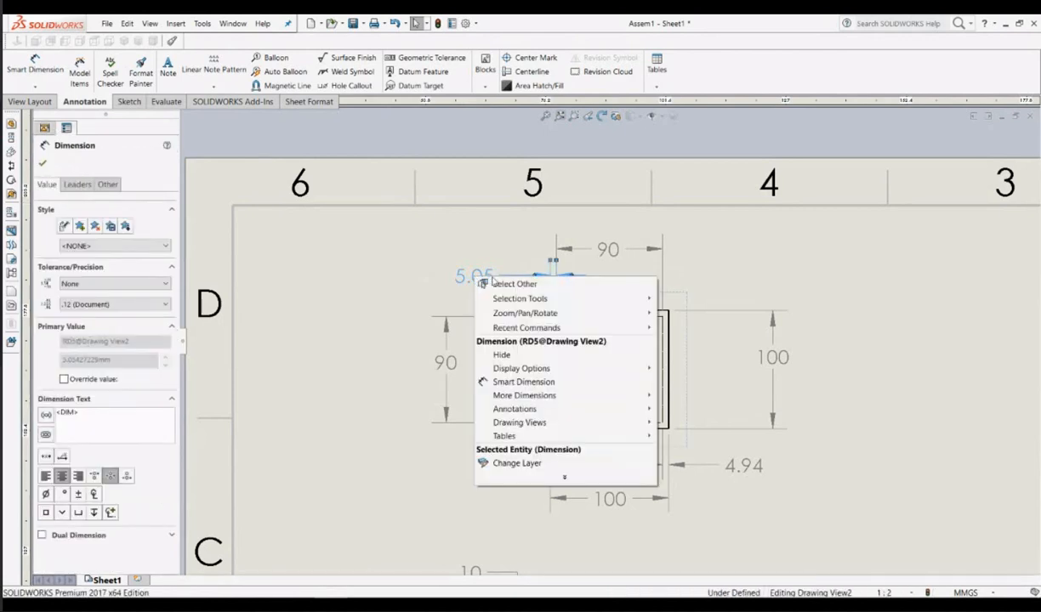
pyautogui.click(504, 355)
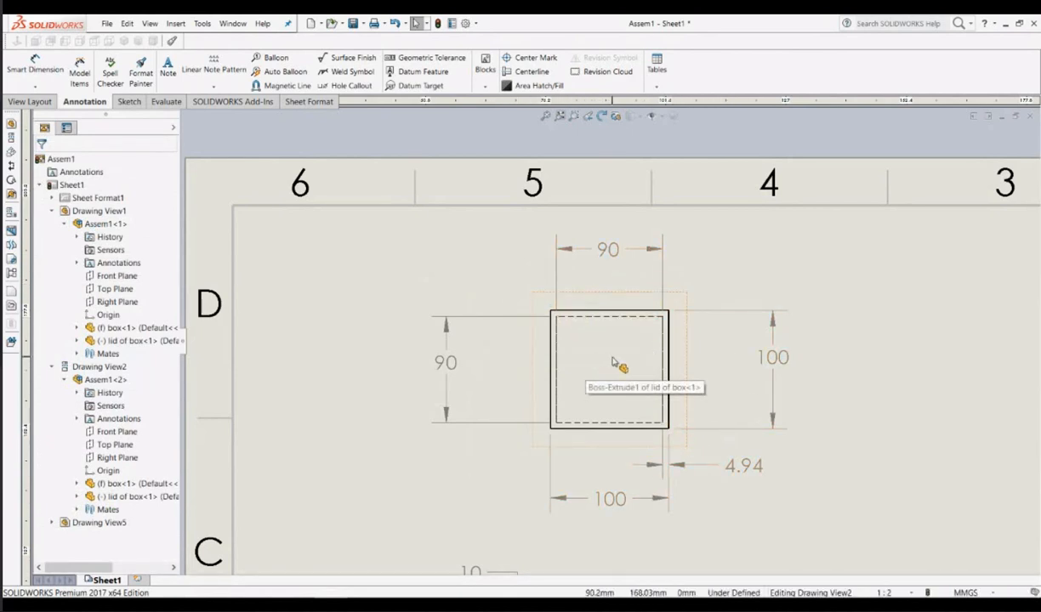
pyautogui.scroll(1, 618, 365)
pyautogui.scroll(-1, 655, 407)
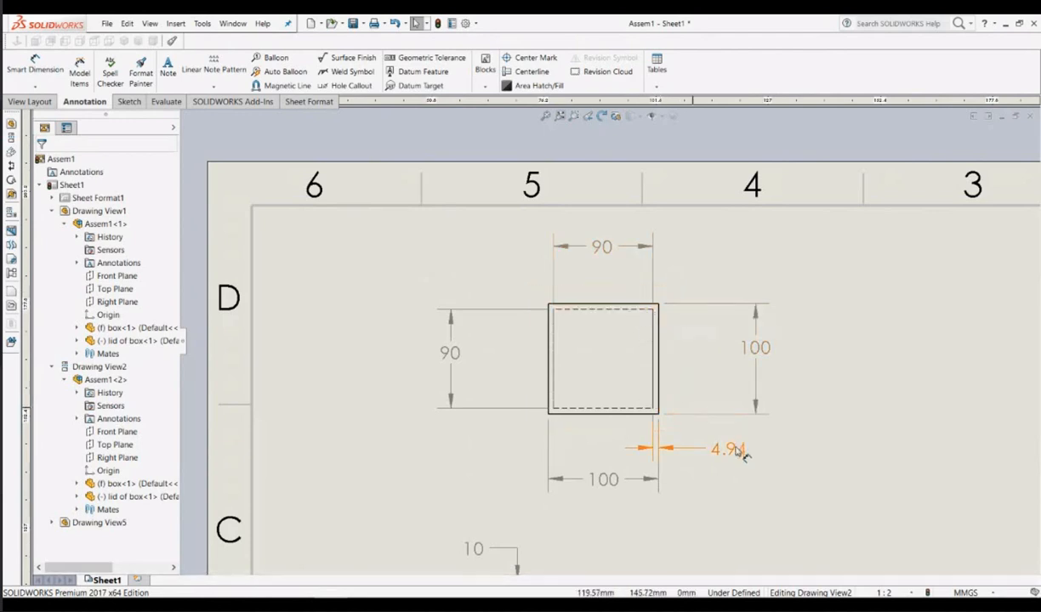
pyautogui.scroll(3, 587, 333)
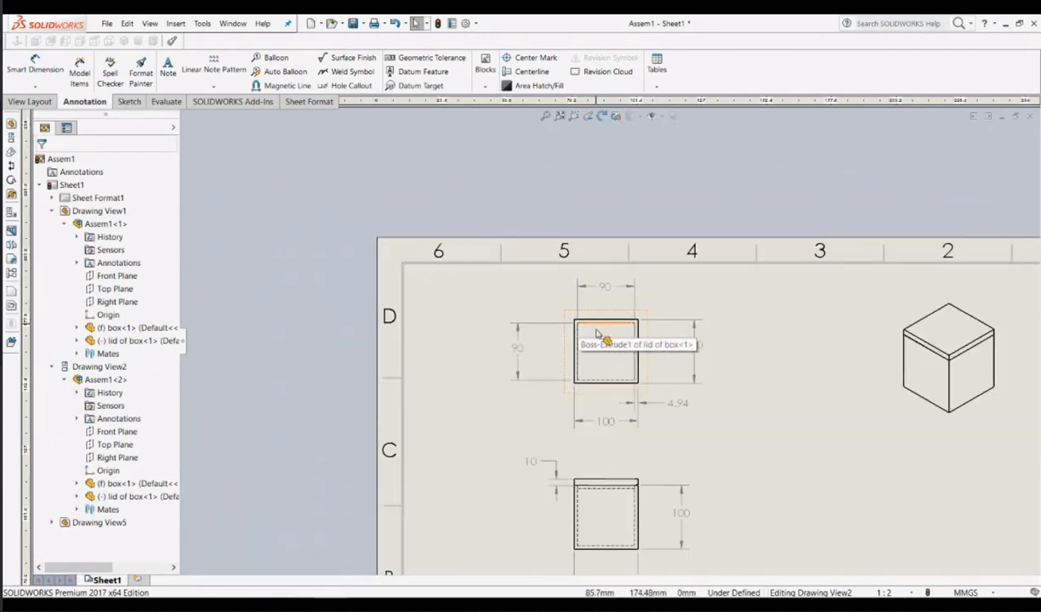
pyautogui.scroll(-2, 725, 425)
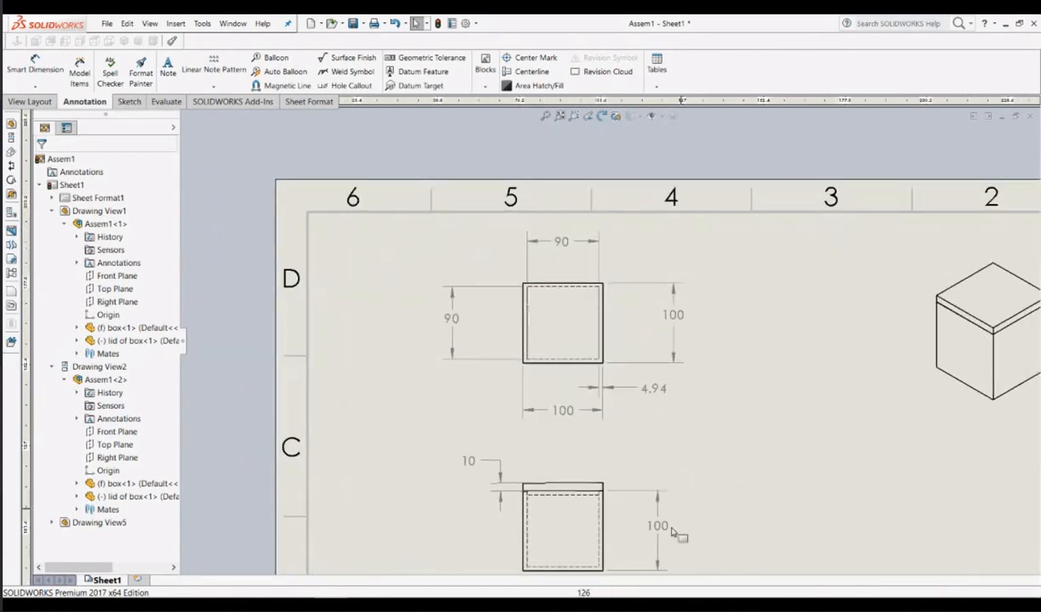
# Step: Dimension the left wall thickness in the front view between the outer edge and dashed inner line, placing it at the lower left
pyautogui.scroll(-3, 603, 504)
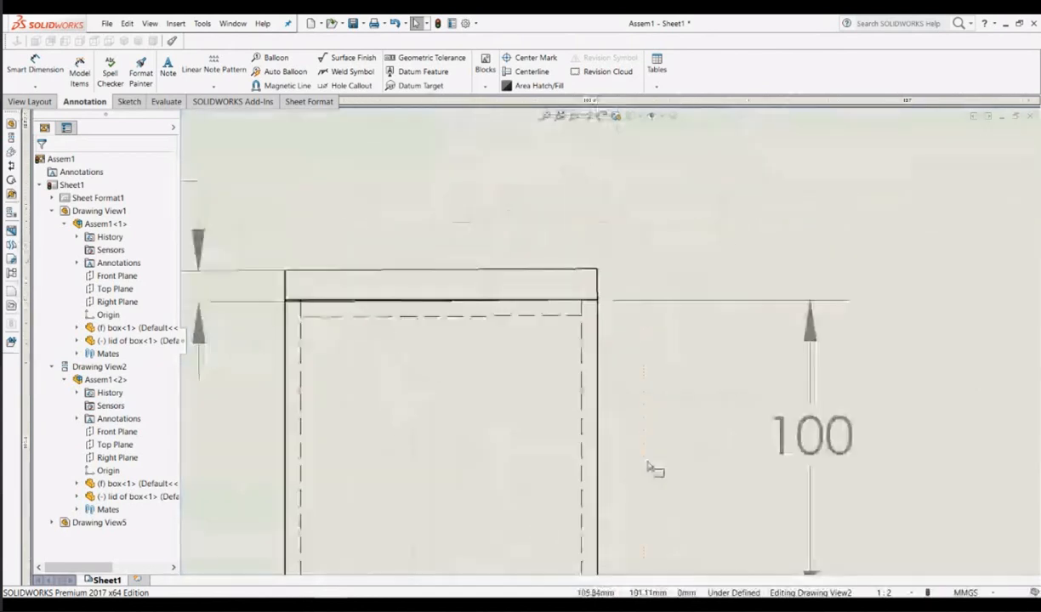
pyautogui.scroll(3, 655, 472)
pyautogui.scroll(-3, 639, 456)
pyautogui.scroll(3, 630, 398)
pyautogui.scroll(-3, 562, 289)
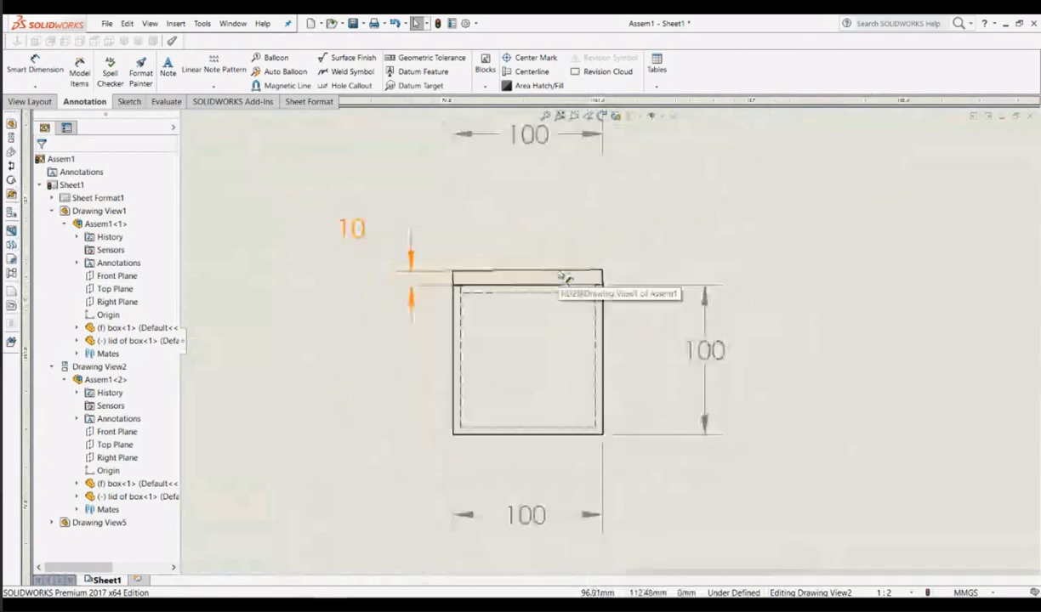
pyautogui.scroll(2, 640, 403)
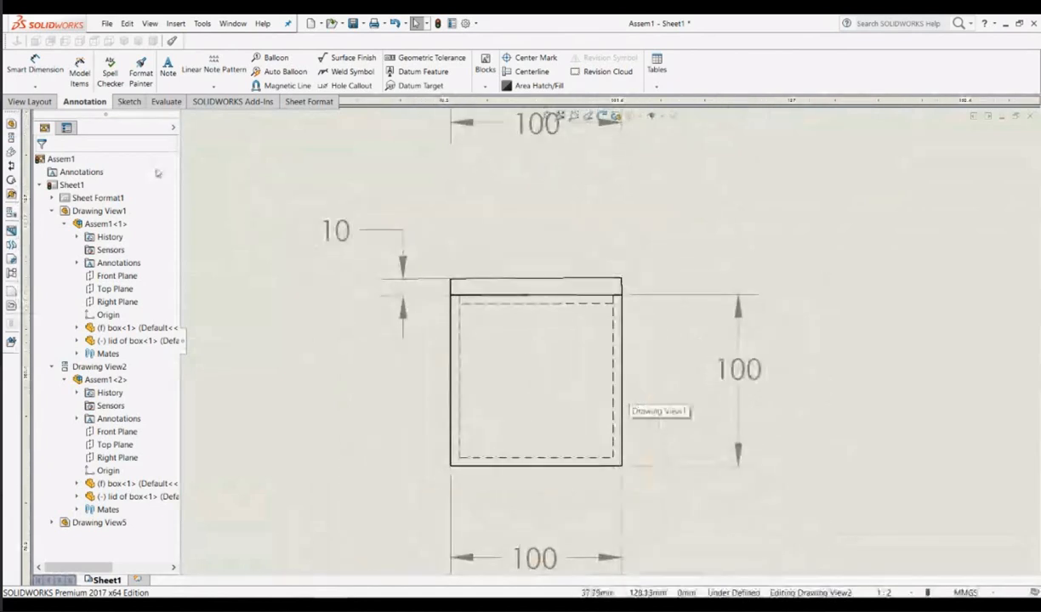
pyautogui.click(35, 67)
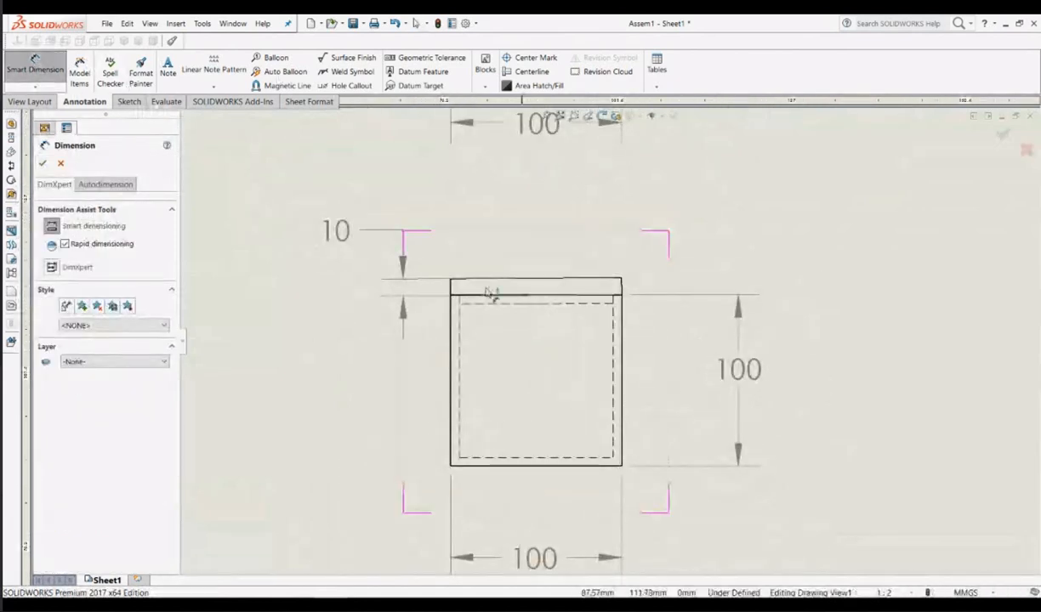
pyautogui.click(452, 321)
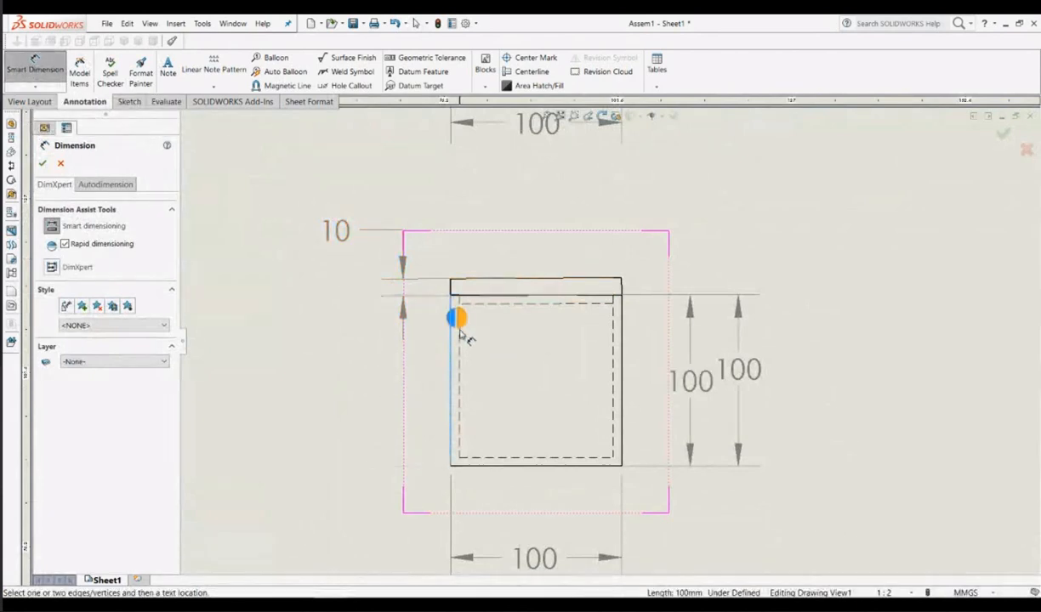
pyautogui.click(454, 358)
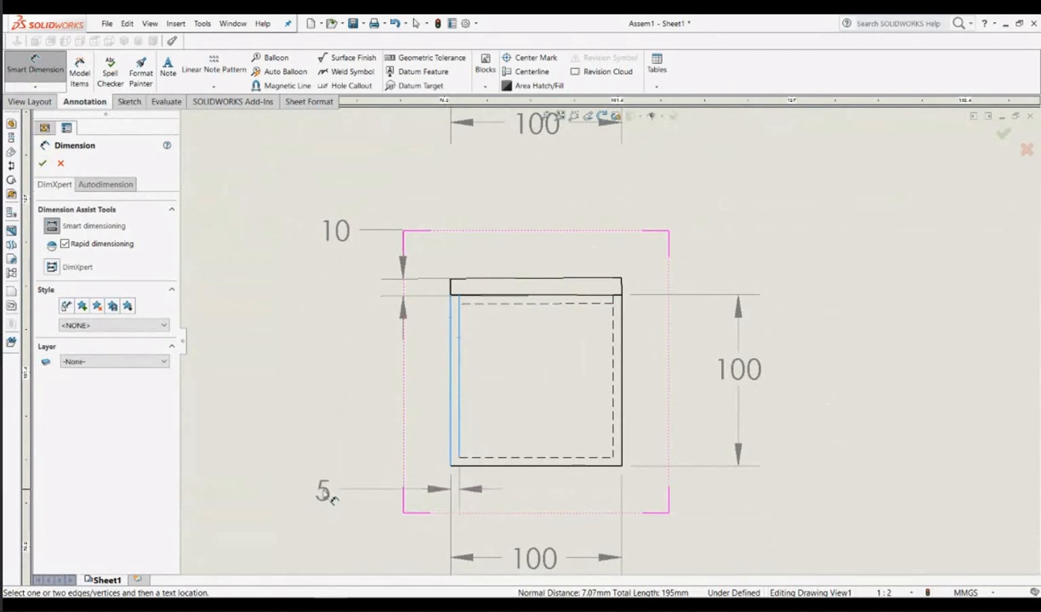
pyautogui.click(338, 498)
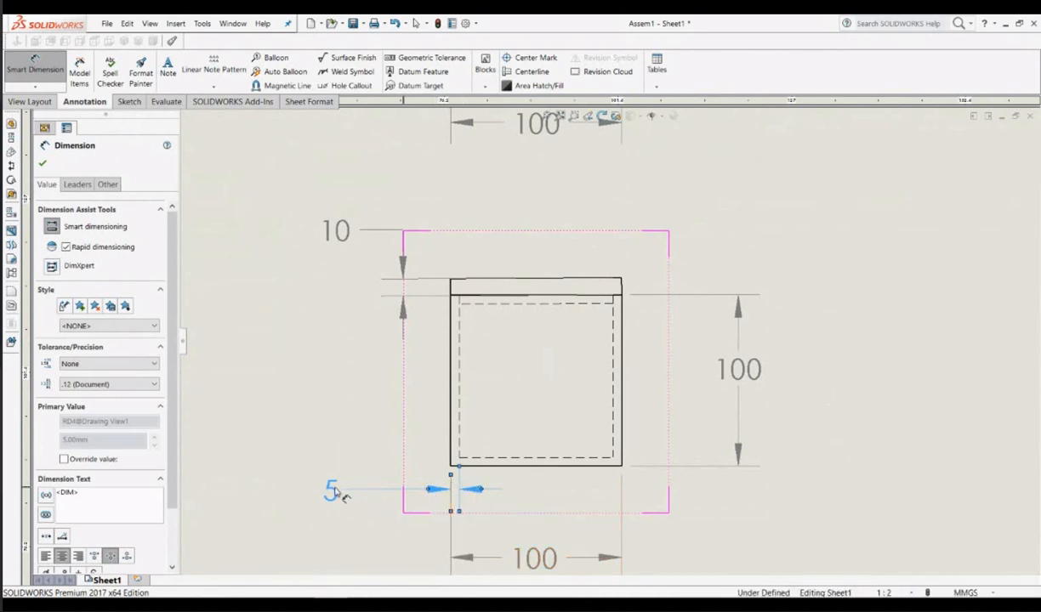
# Step: Dimension the right wall thickness in the front view between the dashed inner line and outer edge, placing it at the upper right
pyautogui.click(614, 352)
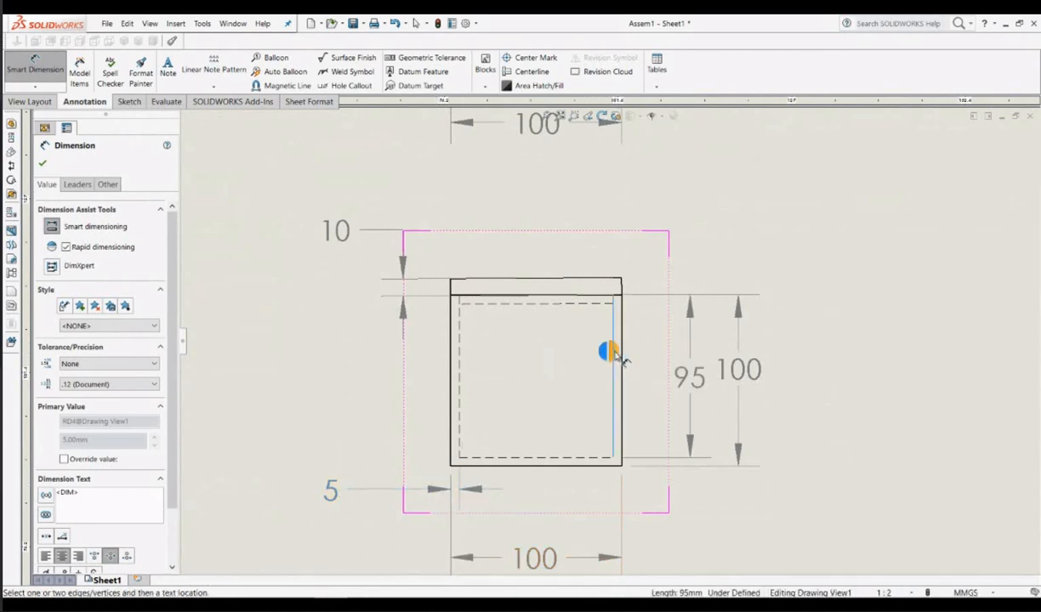
pyautogui.click(623, 352)
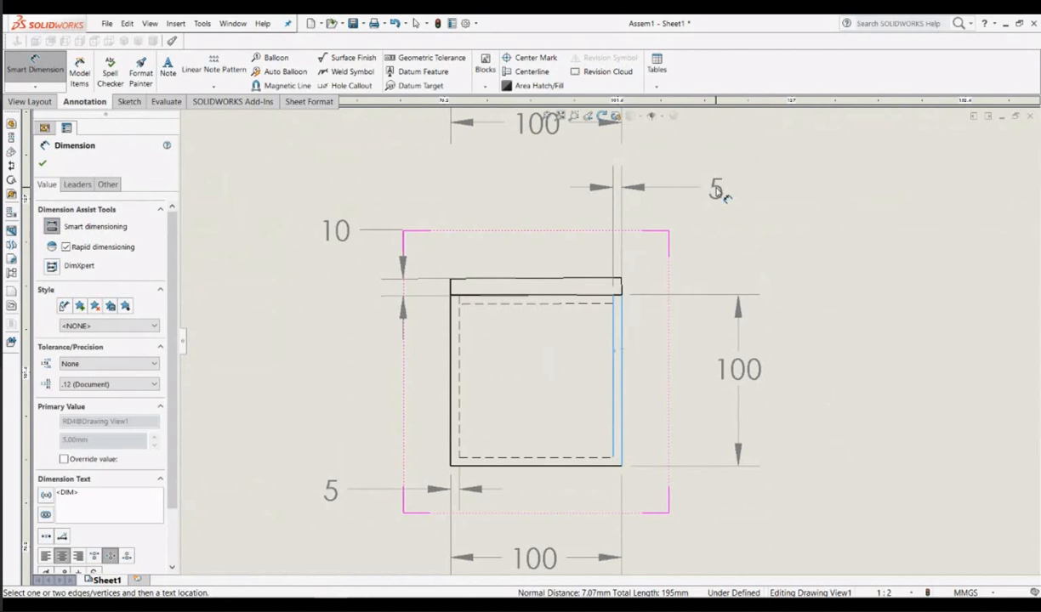
pyautogui.click(718, 193)
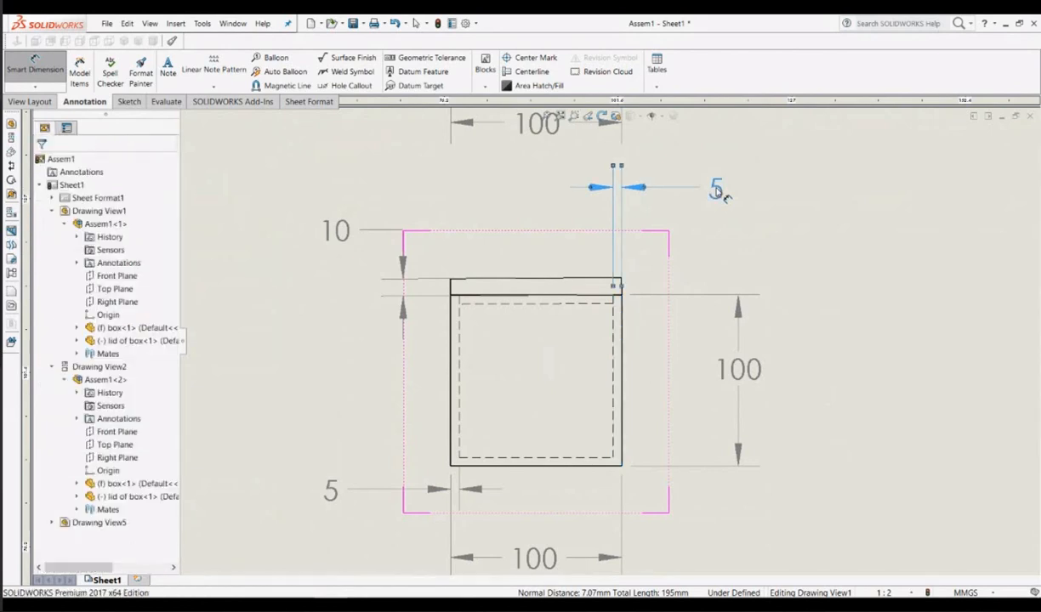
# Step: Try to dimension between the box's top edge and the upper dashed line in the front view, and hide the resulting angular dimension
pyautogui.click(572, 297)
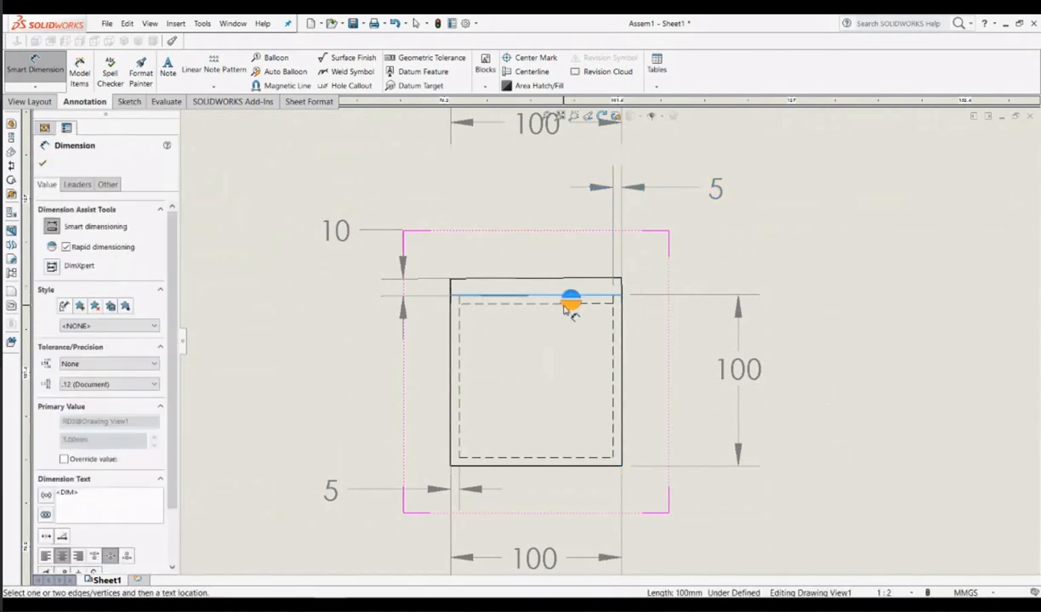
pyautogui.click(628, 295)
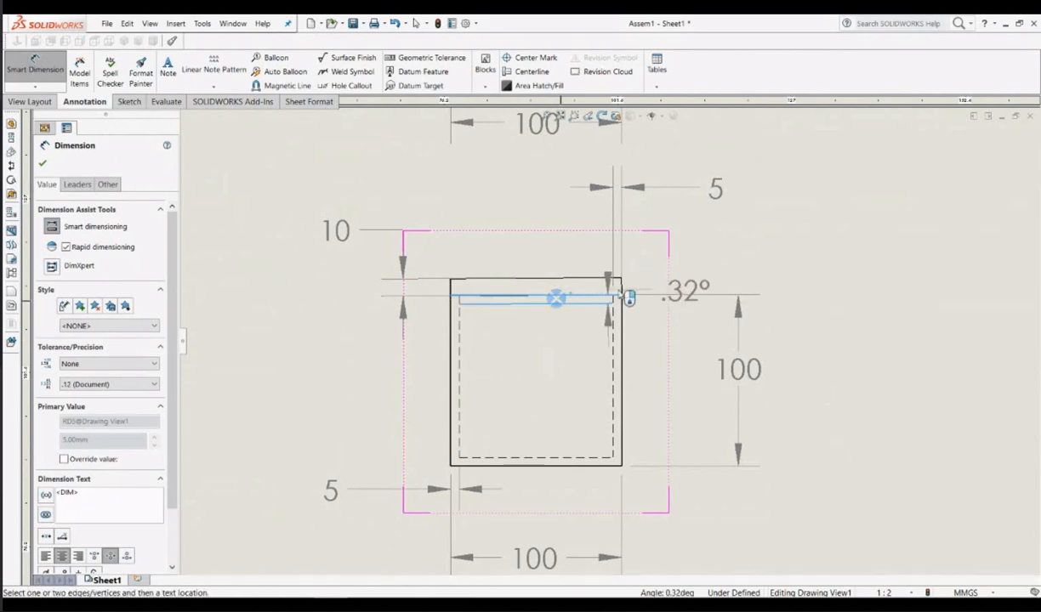
pyautogui.click(724, 295)
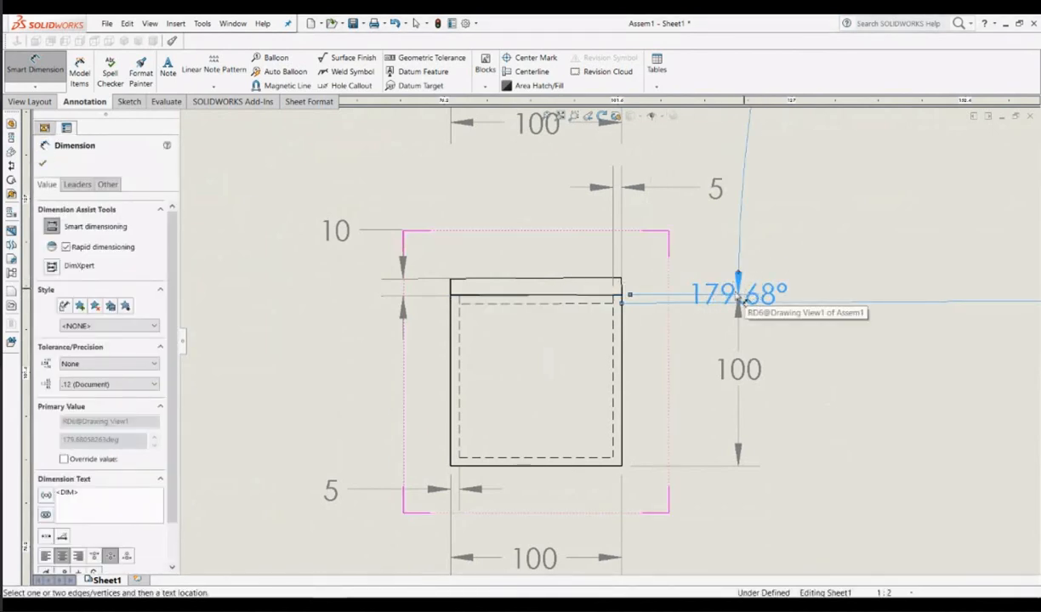
pyautogui.rightClick(738, 297)
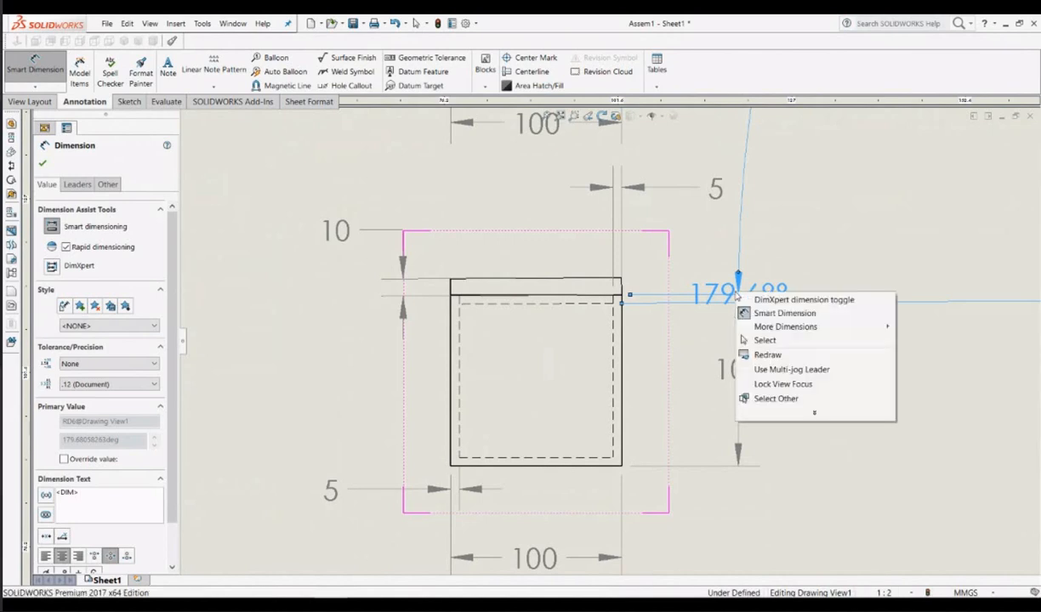
pyautogui.click(764, 253)
pyautogui.click(38, 62)
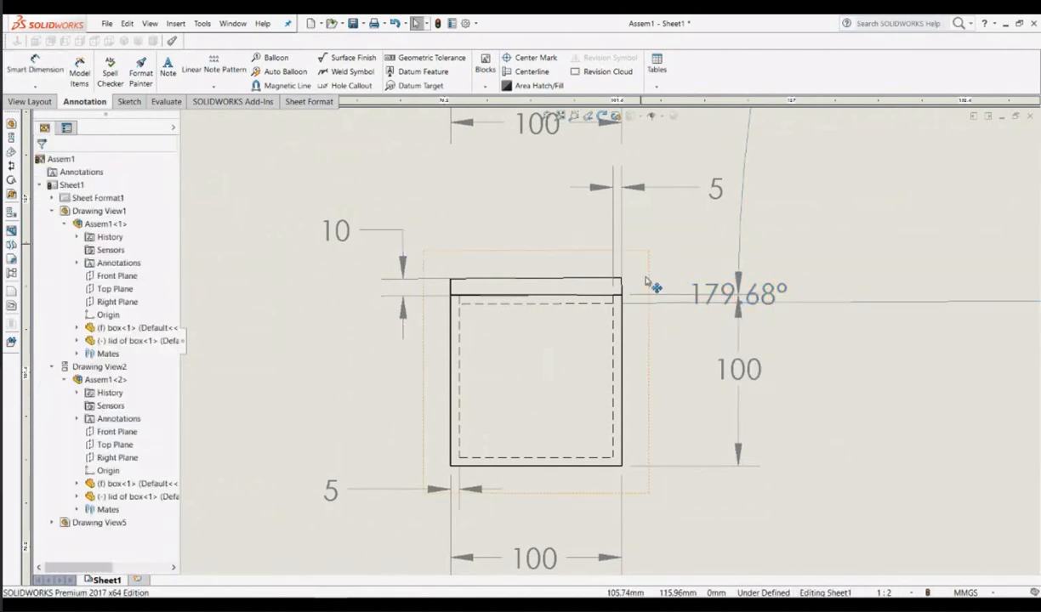
pyautogui.rightClick(701, 289)
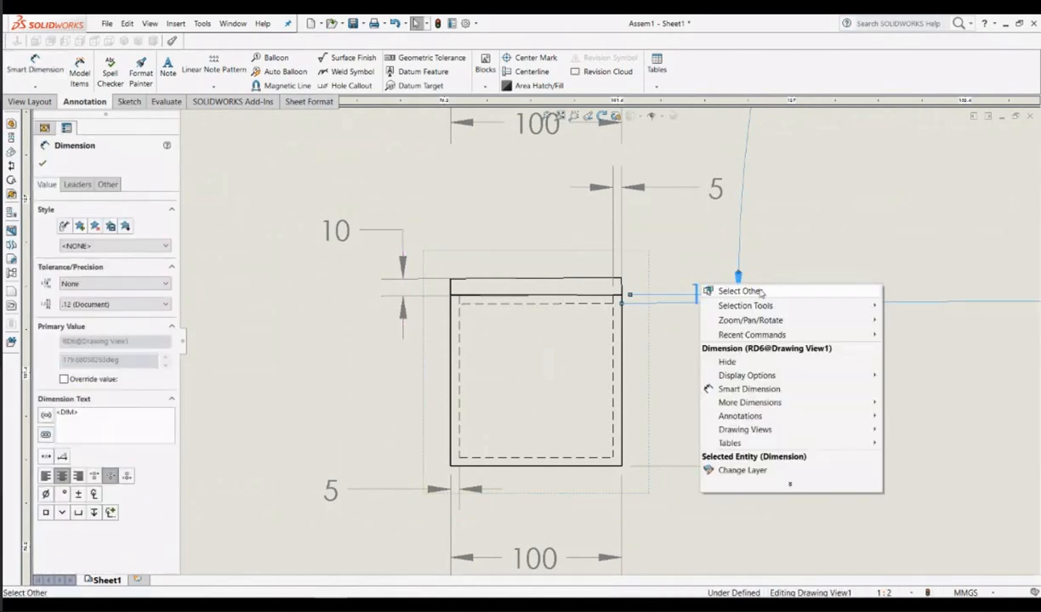
pyautogui.click(754, 363)
pyautogui.click(36, 72)
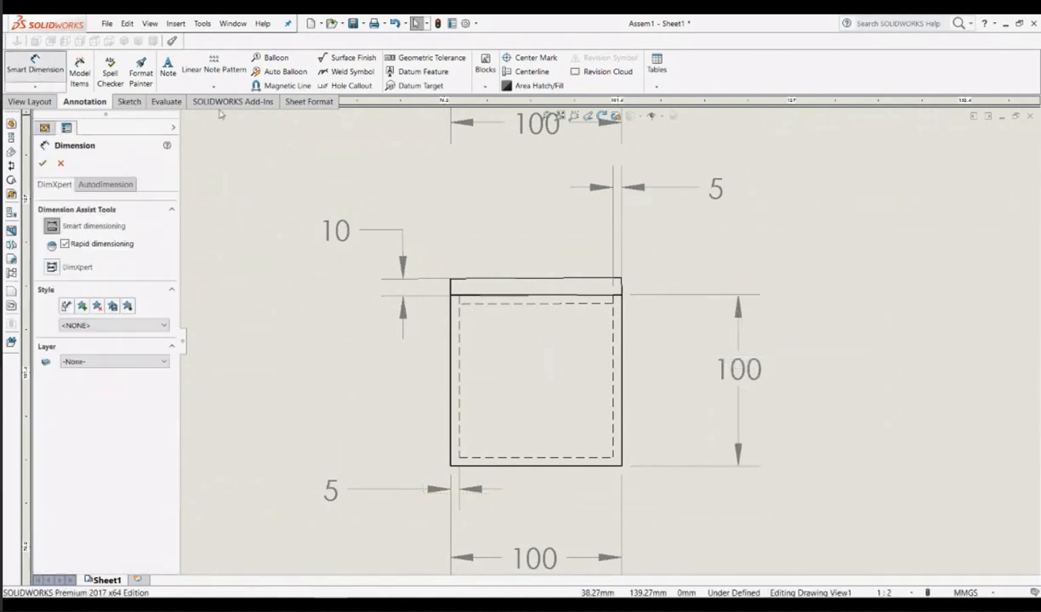
pyautogui.scroll(3, 584, 290)
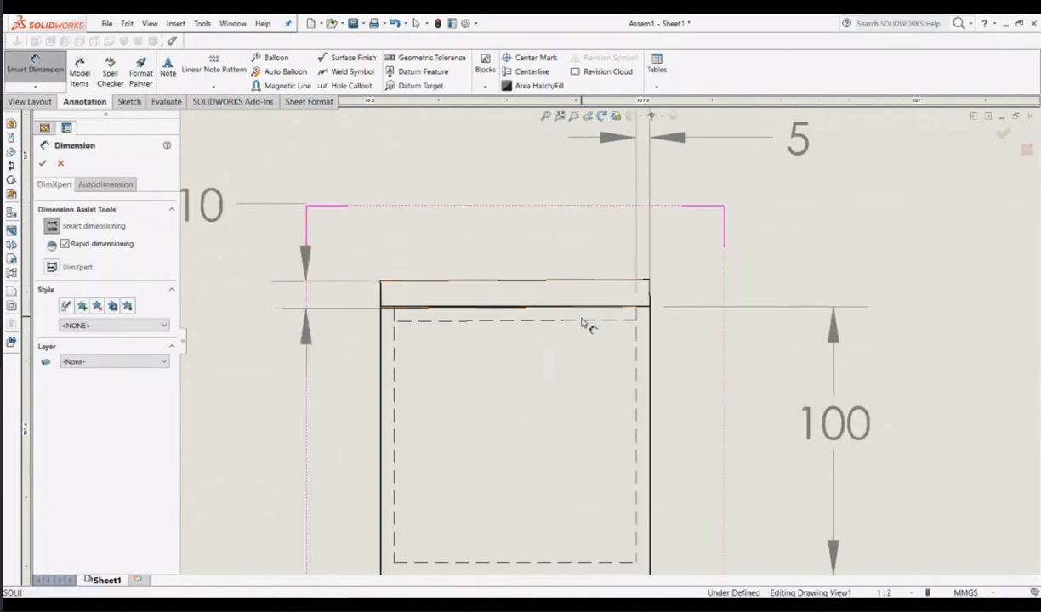
pyautogui.scroll(-3, 564, 337)
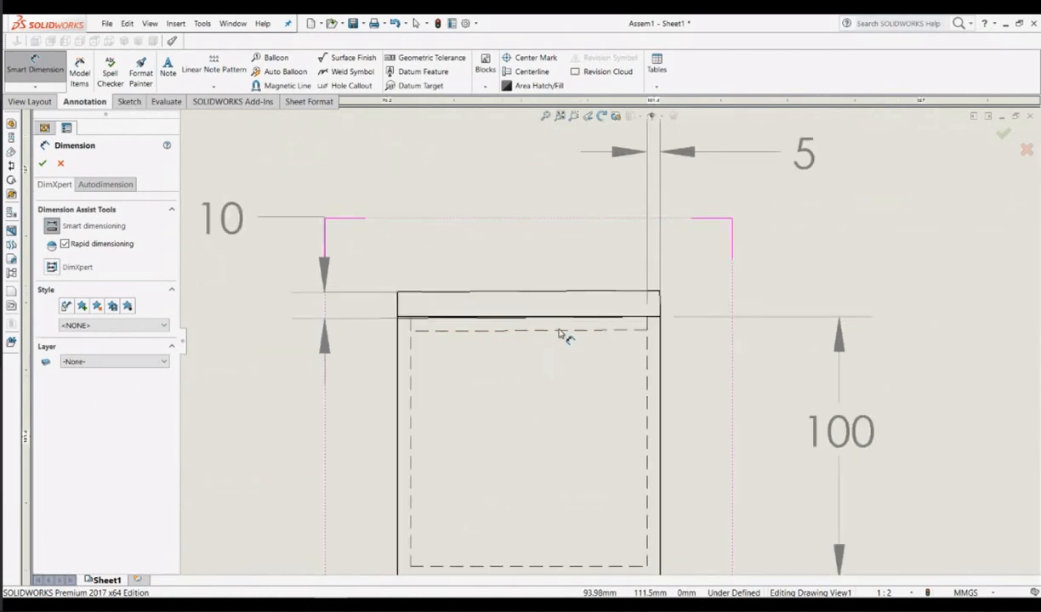
pyautogui.scroll(1, 615, 356)
pyautogui.scroll(6, 610, 354)
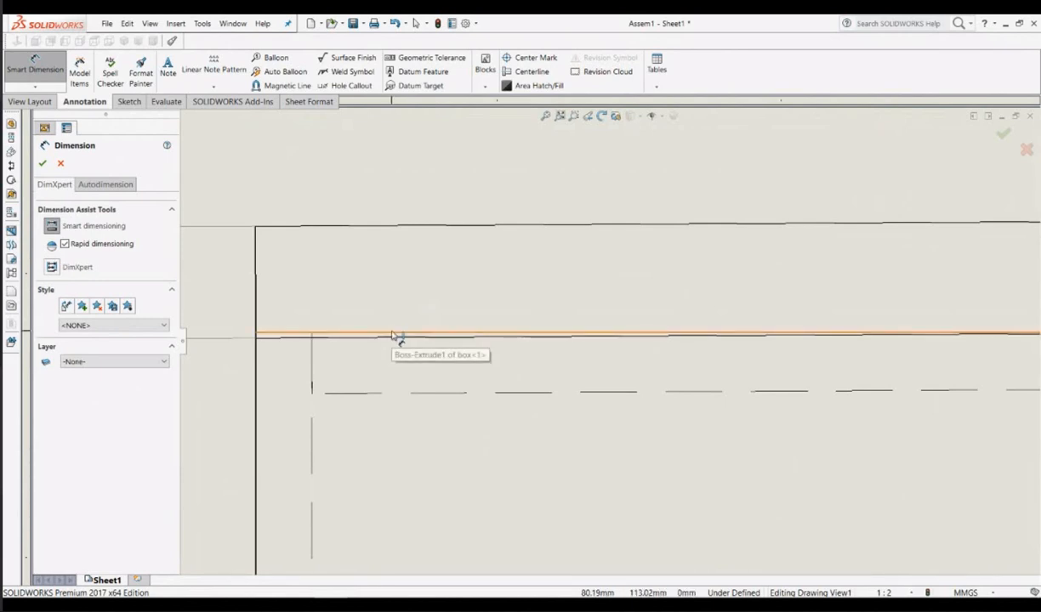
pyautogui.click(394, 334)
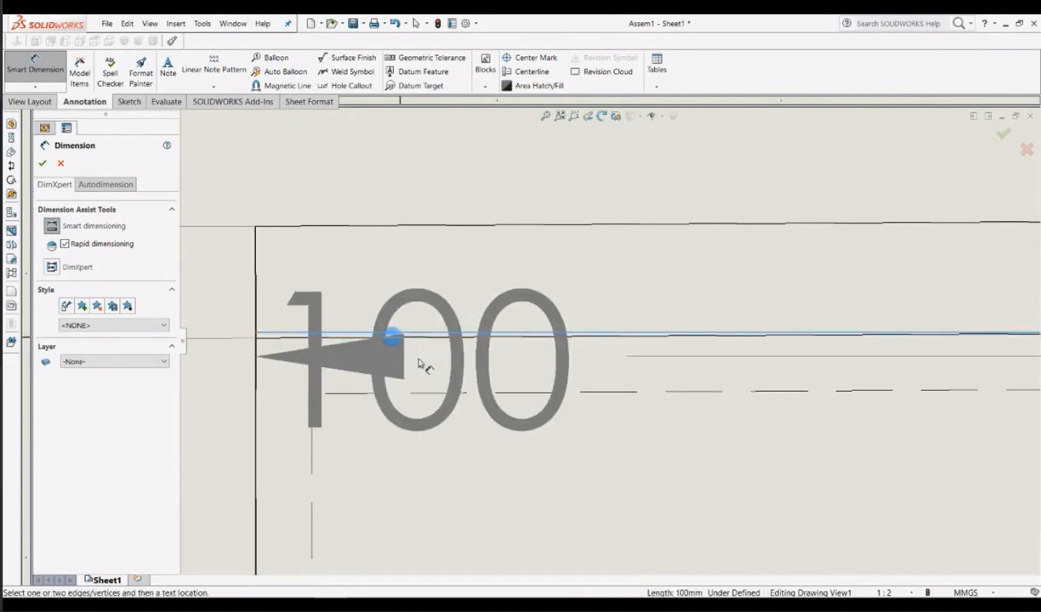
pyautogui.scroll(10, 495, 382)
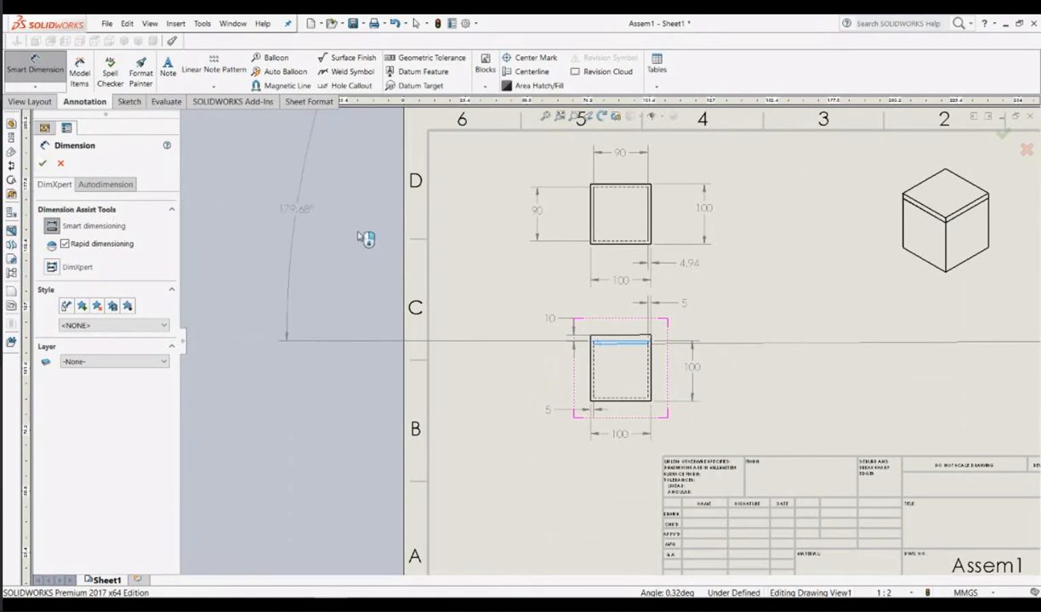
pyautogui.click(60, 162)
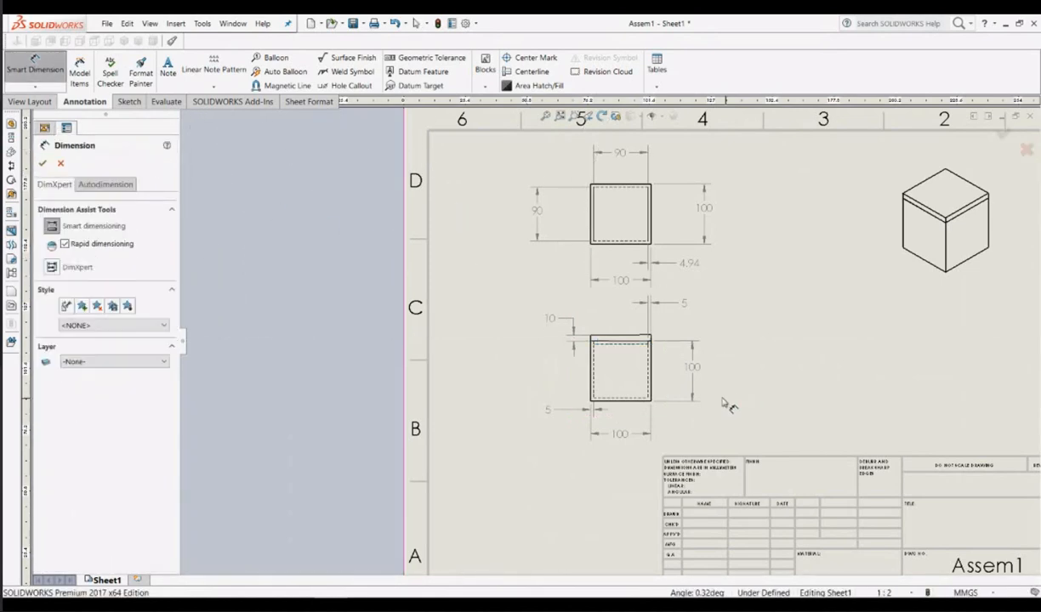
# Step: Examine the lid seam in the front view and the overall sheet layout, and leave the dimension command
pyautogui.scroll(-6, 725, 406)
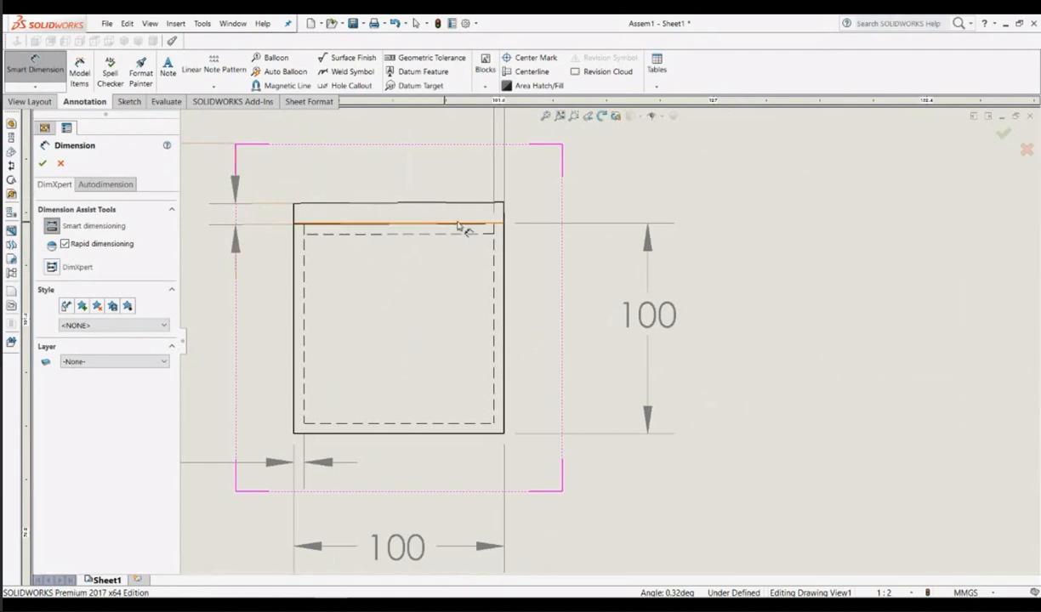
pyautogui.scroll(-5, 476, 228)
pyautogui.scroll(5, 530, 343)
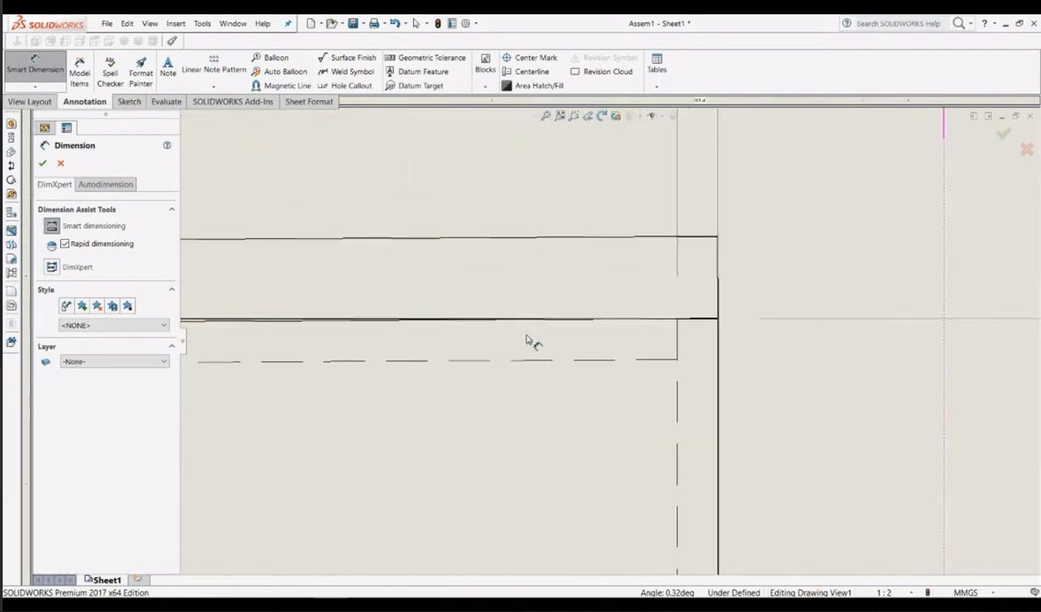
pyautogui.scroll(5, 648, 372)
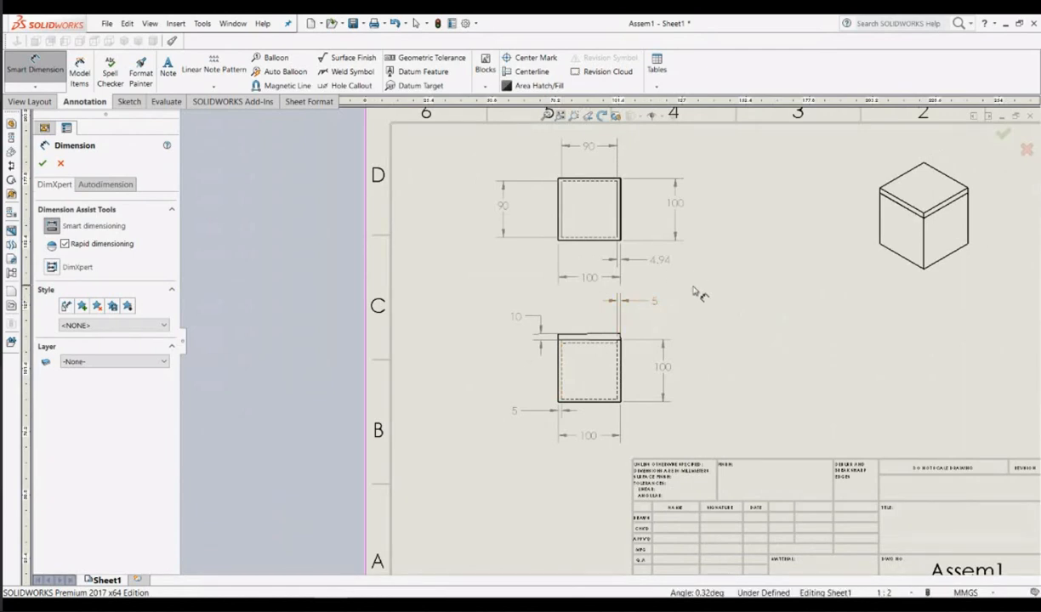
pyautogui.scroll(1, 702, 295)
pyautogui.scroll(2, 838, 313)
pyautogui.scroll(-3, 777, 342)
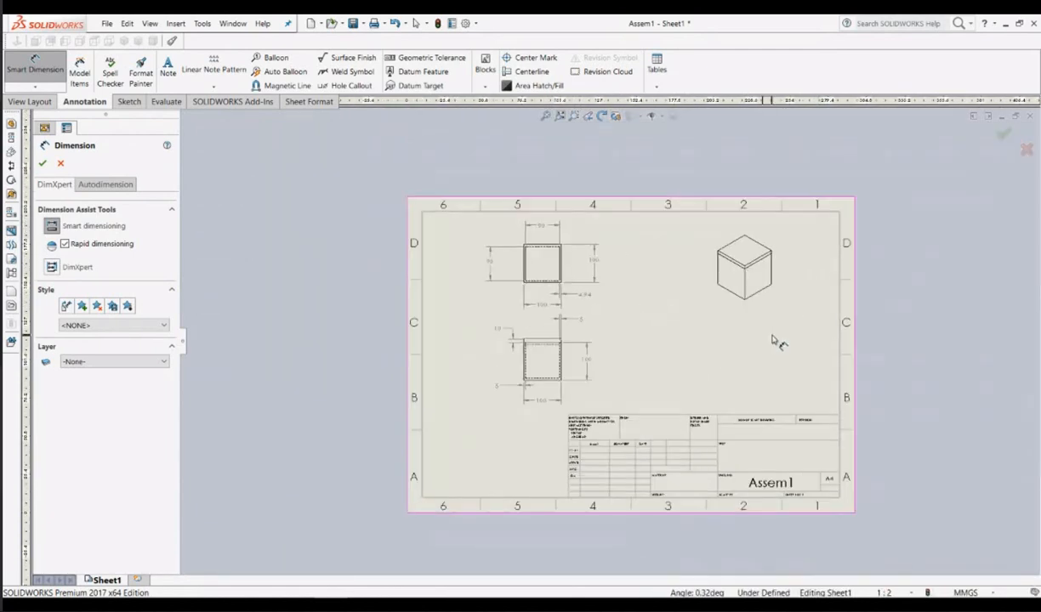
pyautogui.scroll(3, 676, 364)
pyautogui.scroll(-3, 678, 372)
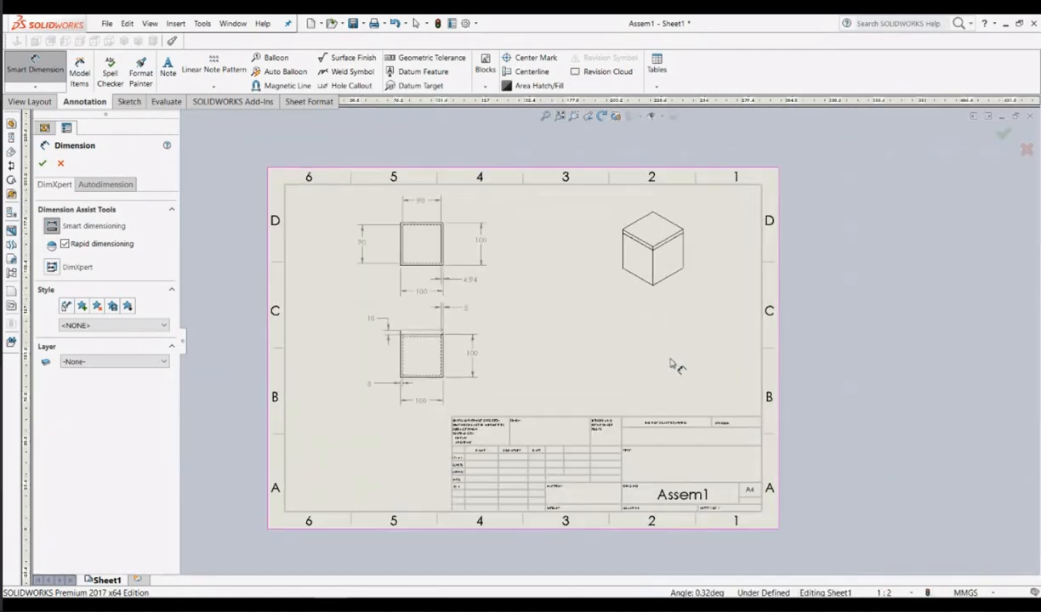
pyautogui.press('Escape')
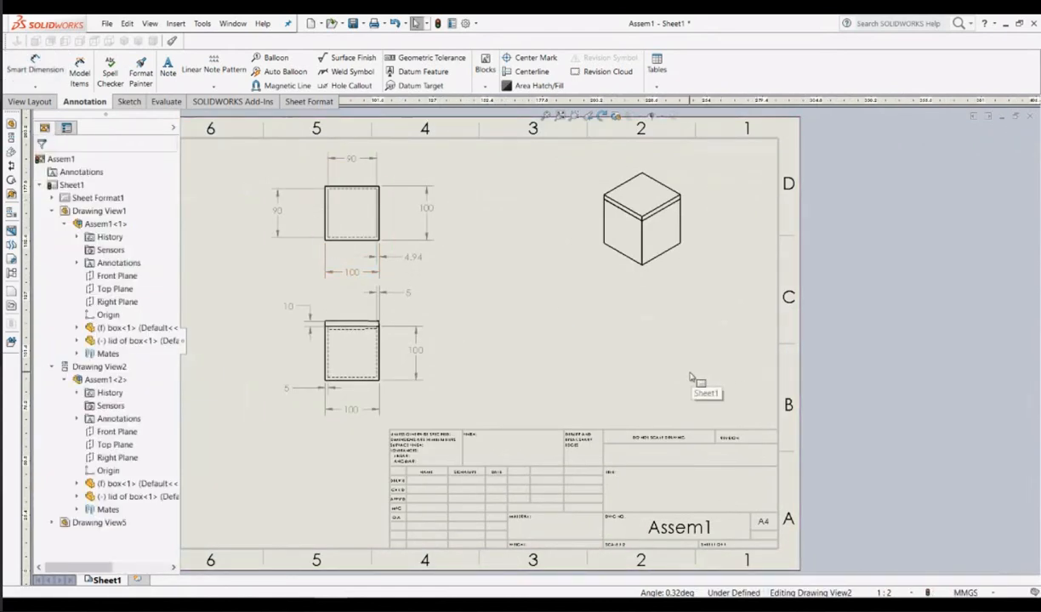
# Step: Switch the drawing to sheet format editing and bring the title block into close view
pyautogui.scroll(3, 565, 412)
pyautogui.scroll(-3, 594, 405)
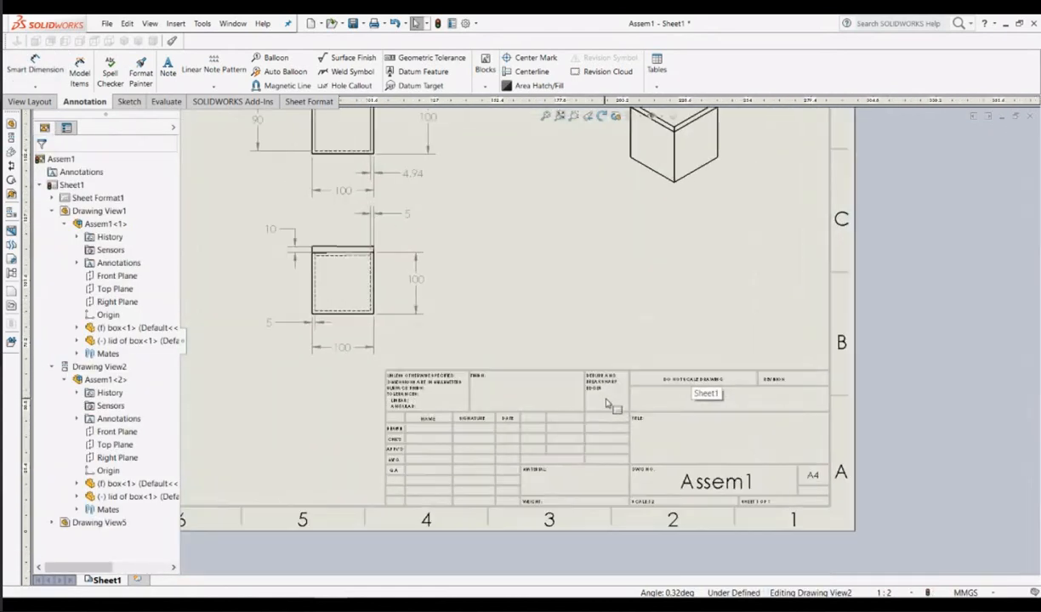
pyautogui.scroll(3, 609, 404)
pyautogui.scroll(-4, 539, 336)
pyautogui.scroll(4, 561, 327)
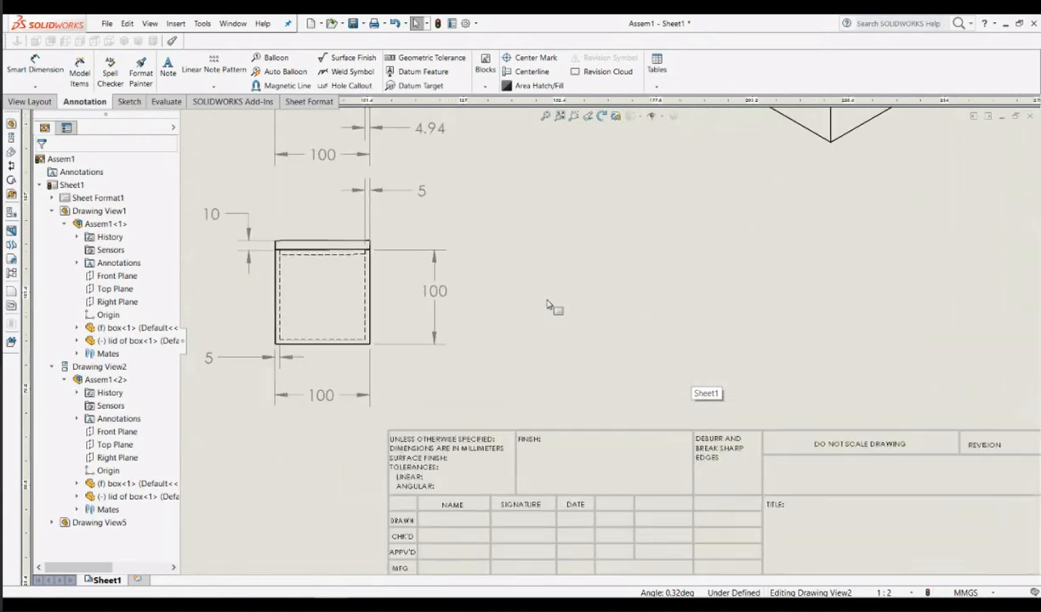
pyautogui.scroll(-3, 732, 425)
pyautogui.scroll(1, 749, 439)
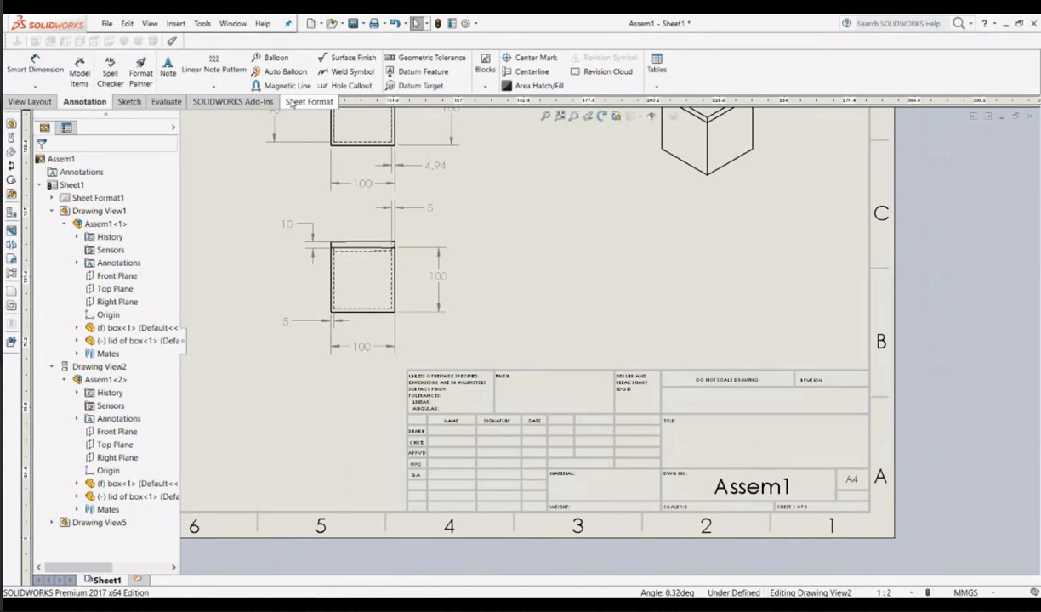
pyautogui.click(307, 101)
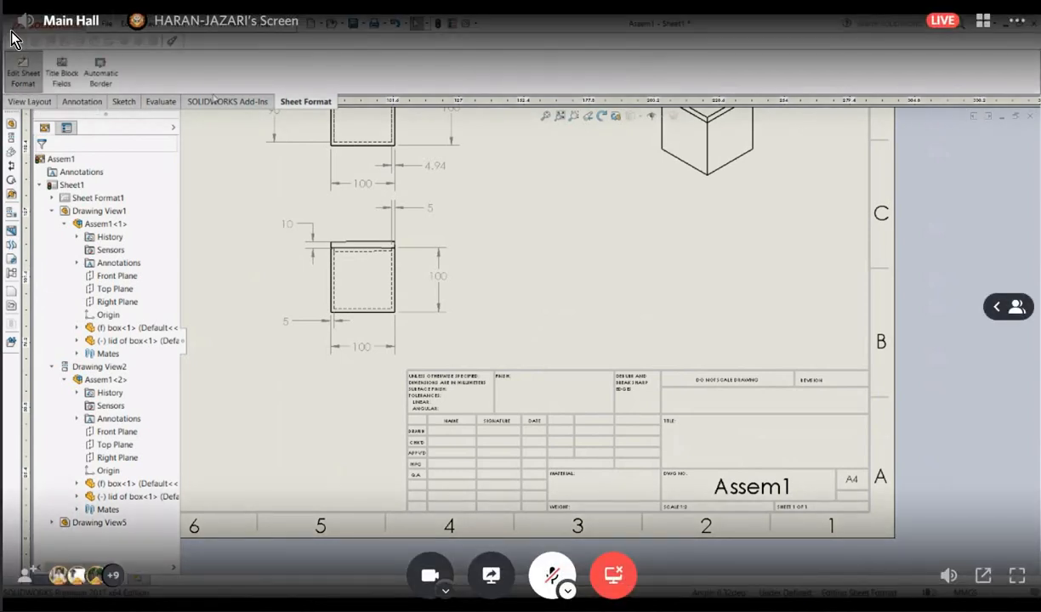
pyautogui.click(24, 70)
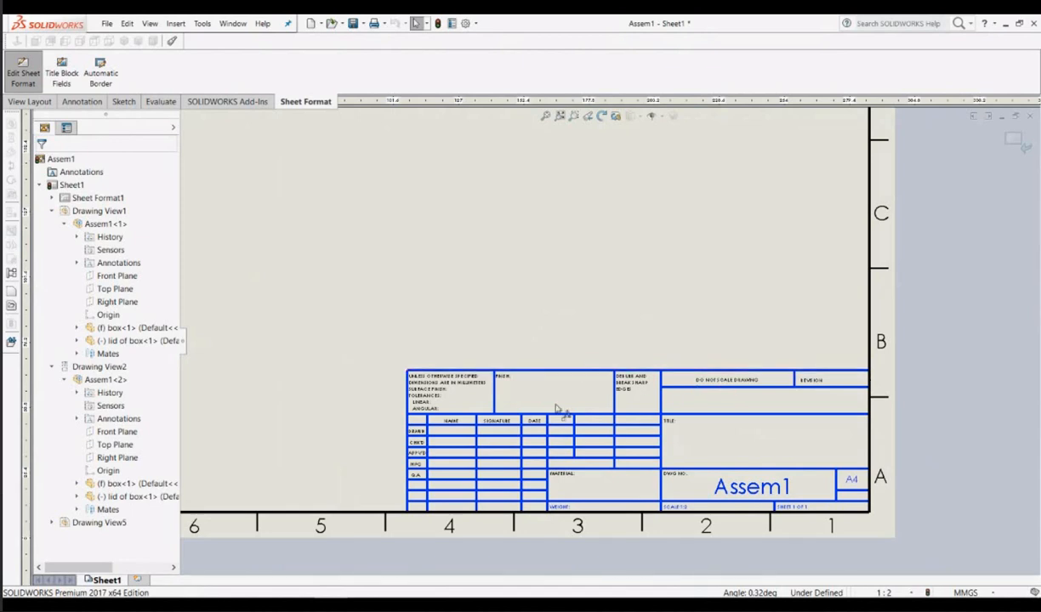
pyautogui.scroll(2, 541, 418)
pyautogui.scroll(-5, 628, 403)
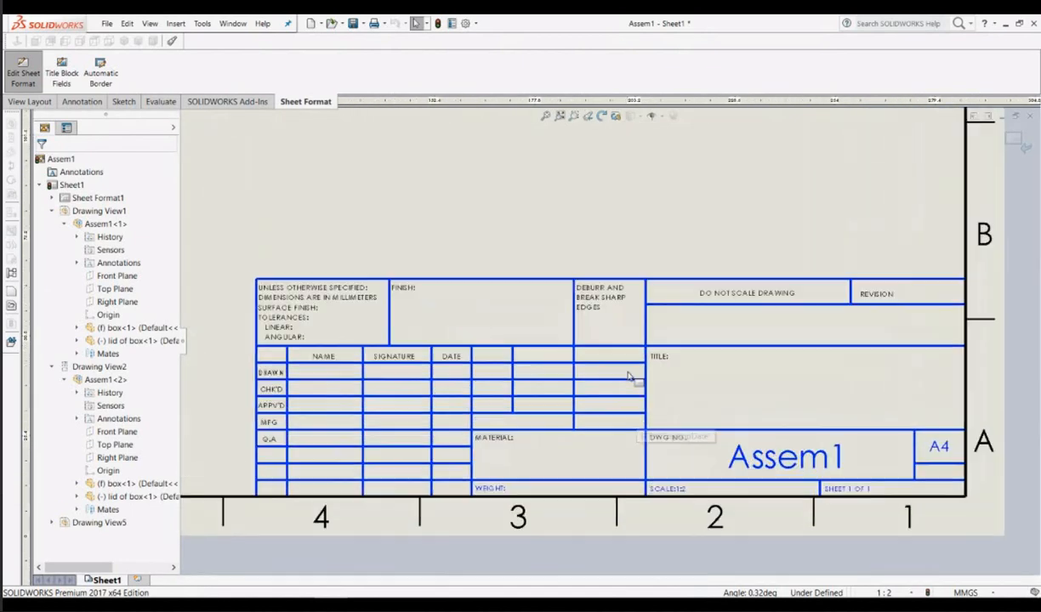
# Step: Replace the drawing number text in the title block with "Drawing 1"
pyautogui.scroll(1, 621, 375)
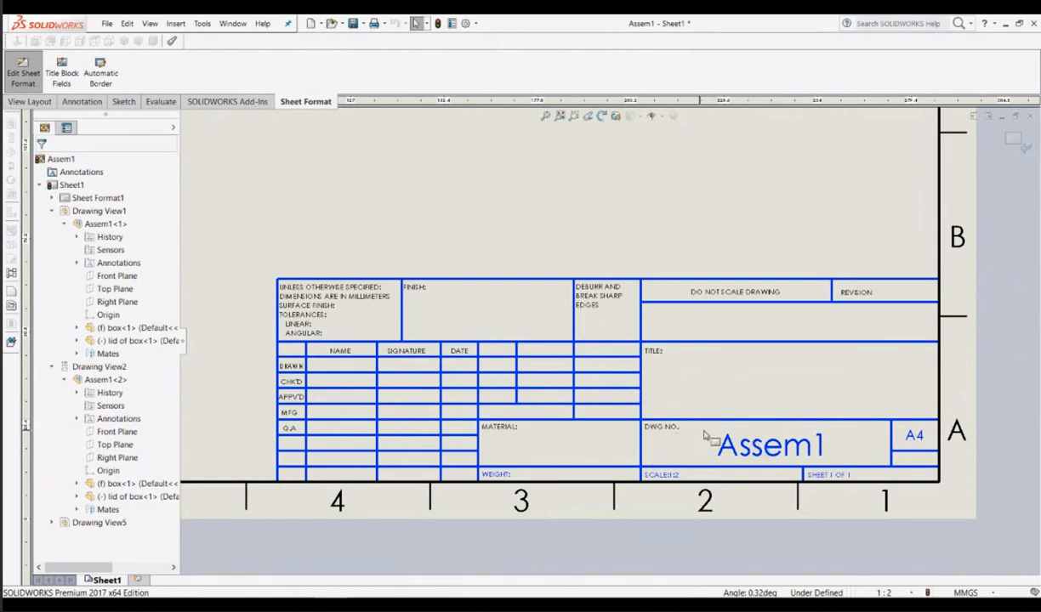
pyautogui.doubleClick(766, 448)
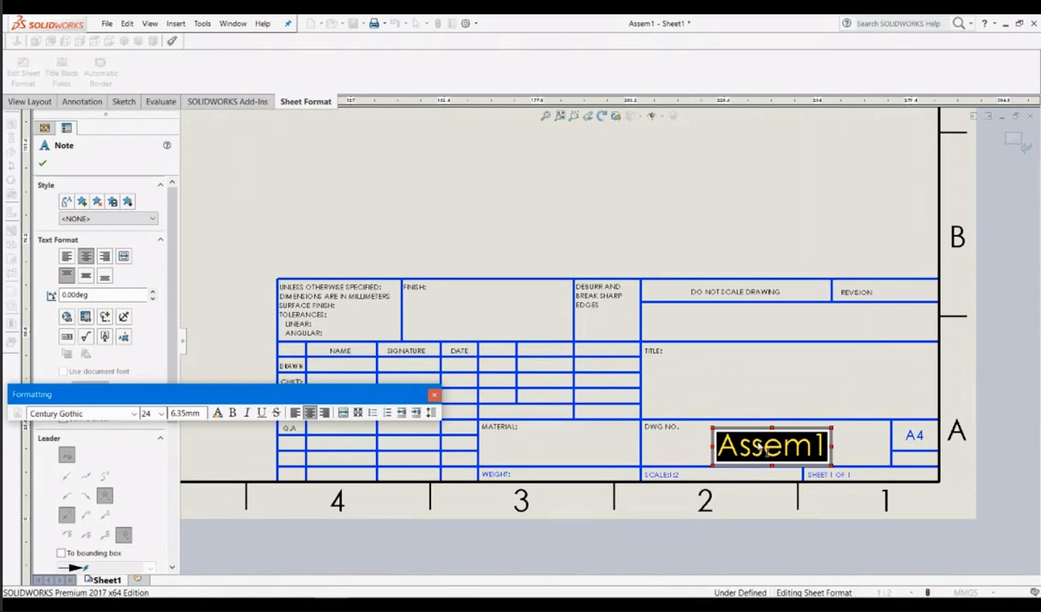
pyautogui.click(721, 393)
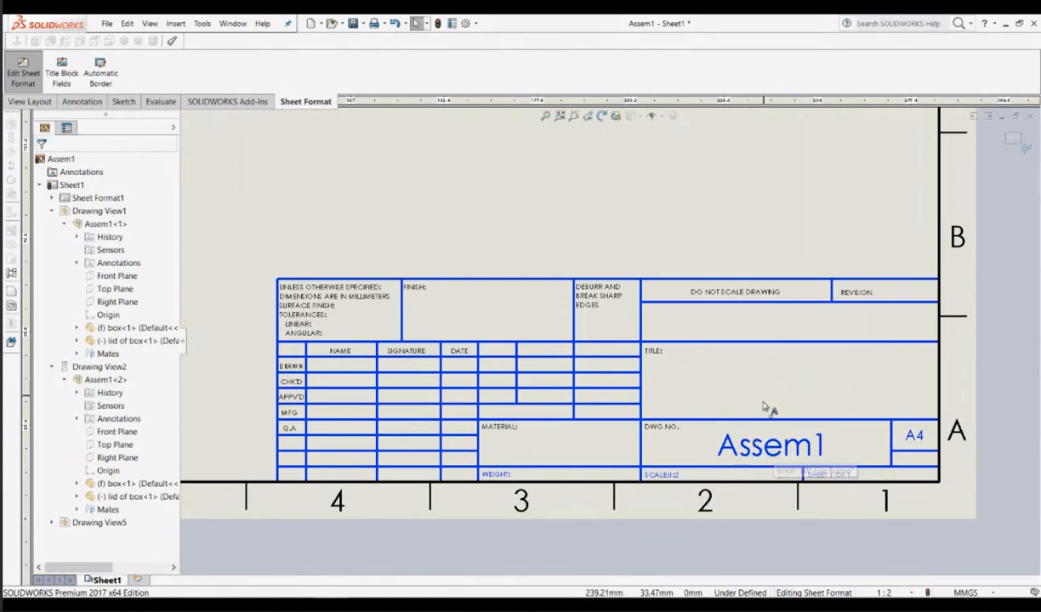
pyautogui.doubleClick(771, 447)
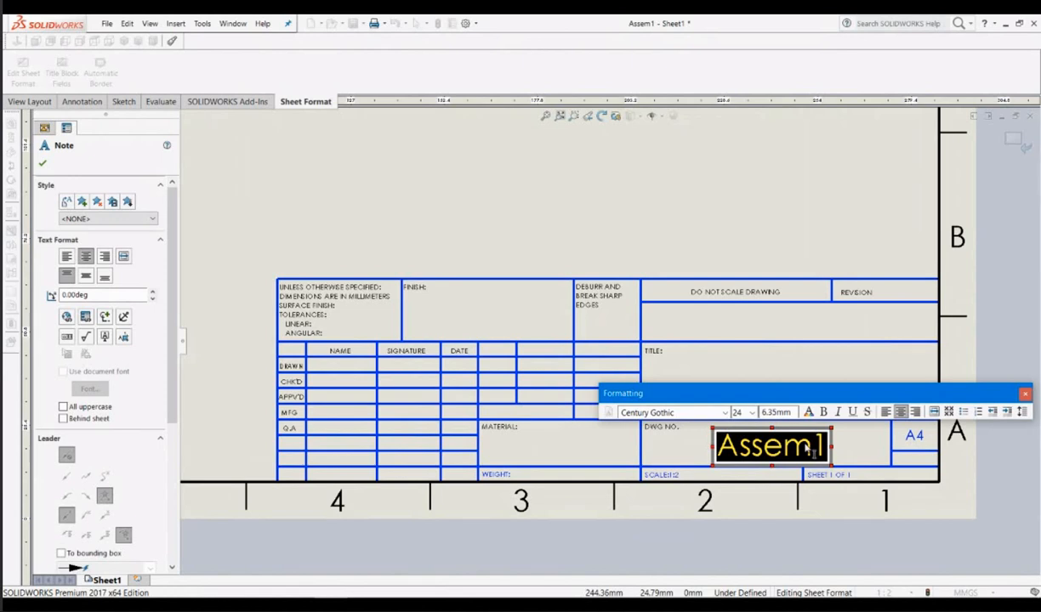
pyautogui.press('Delete')
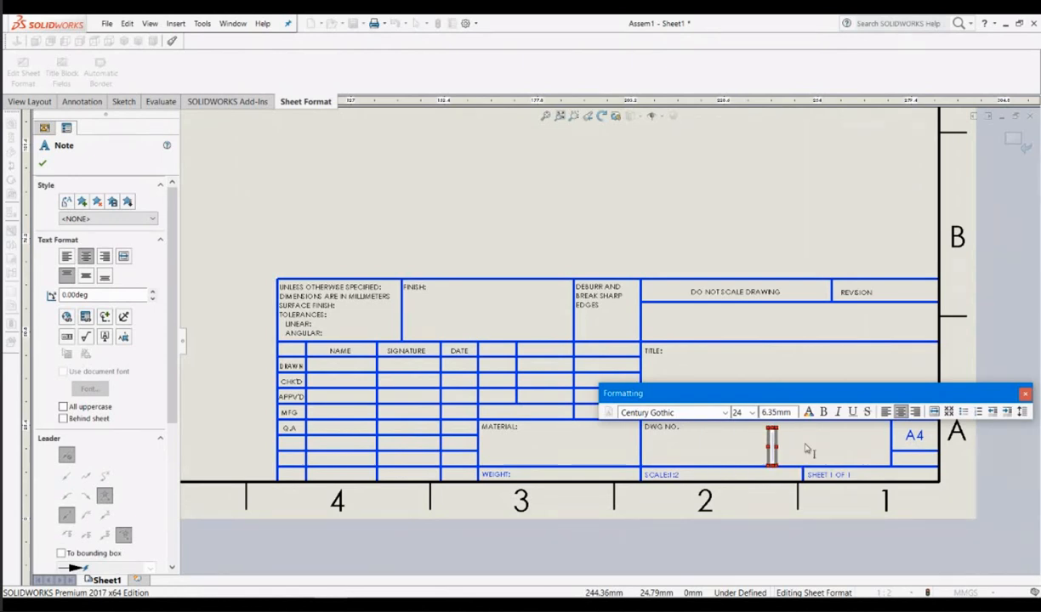
pyautogui.write('Drw')
pyautogui.press('BackSpace')
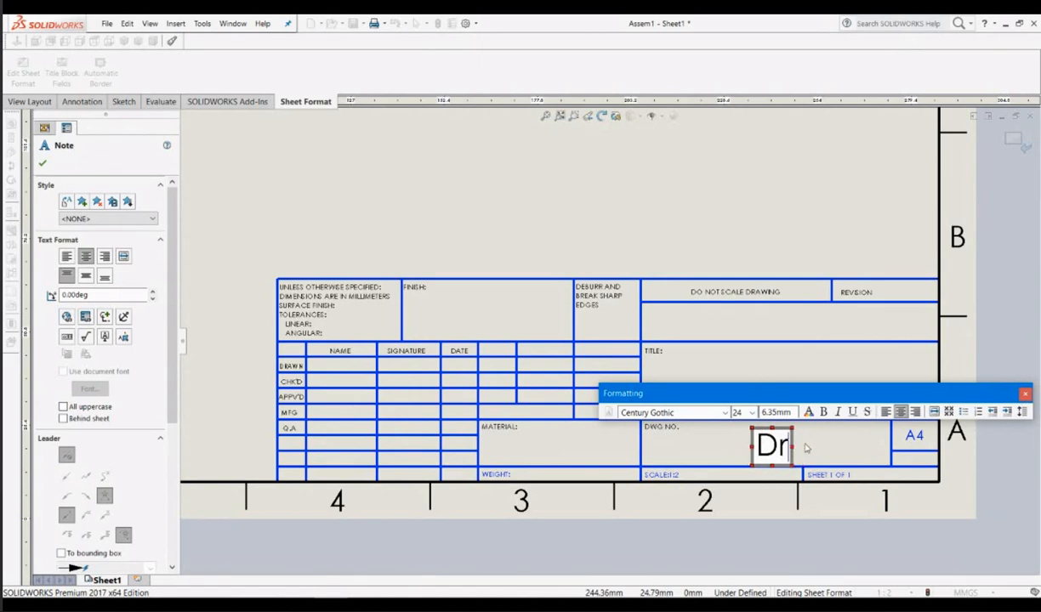
pyautogui.write('awing')
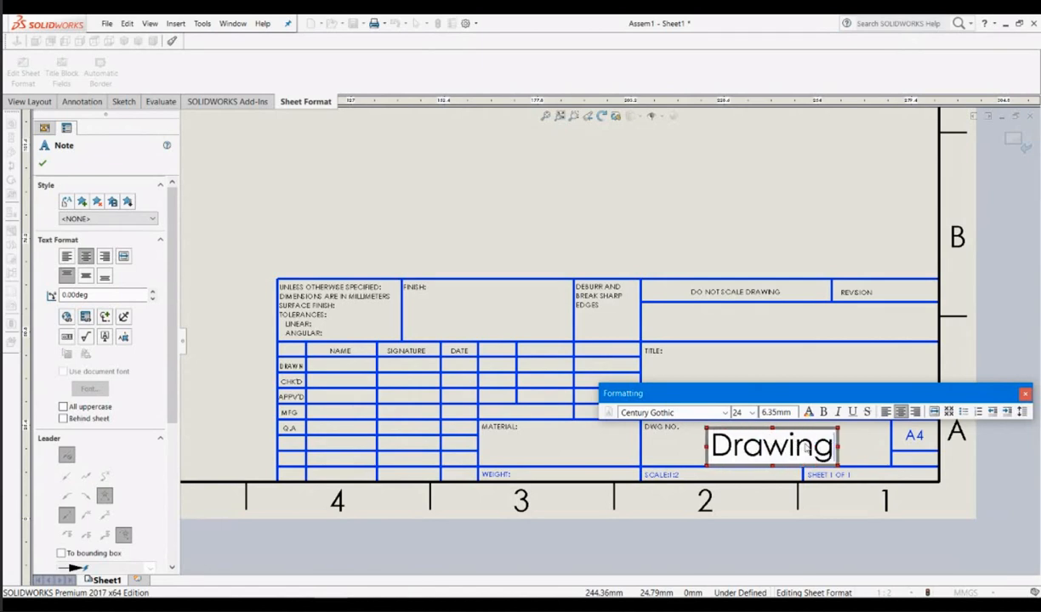
pyautogui.write(' q')
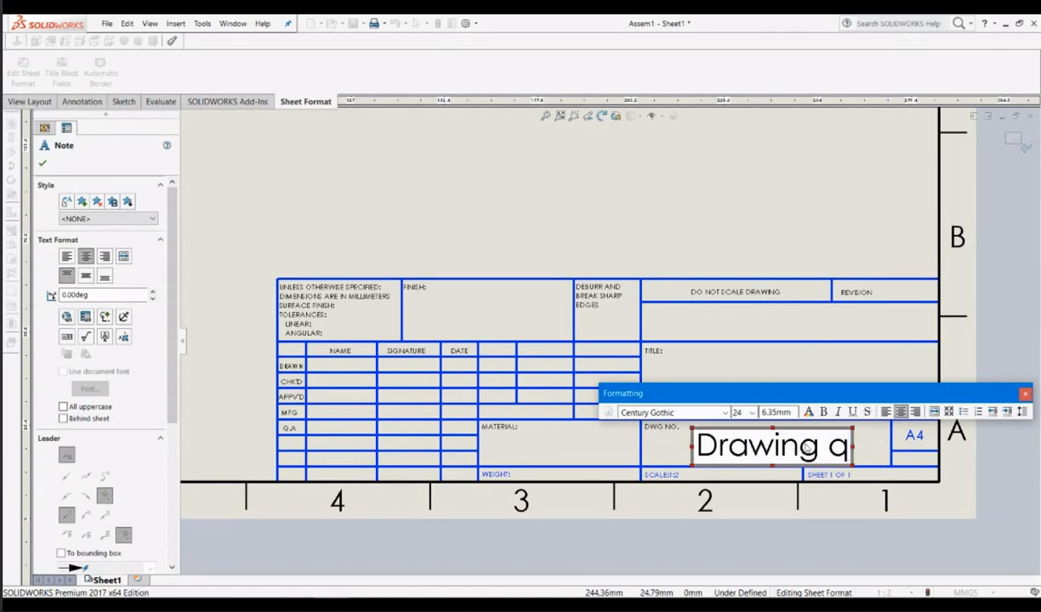
pyautogui.press('BackSpace')
pyautogui.write('1')
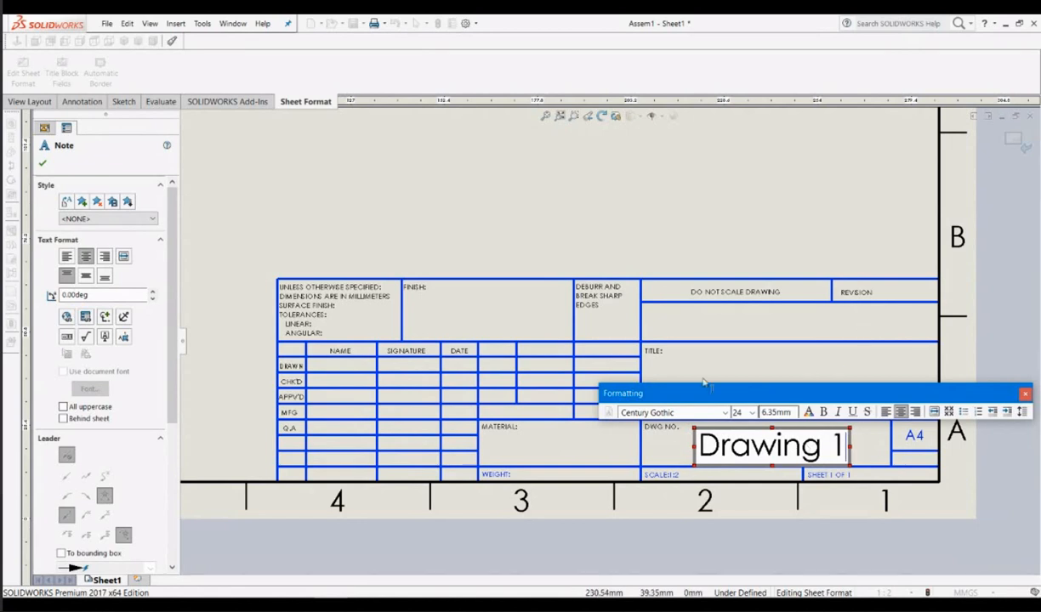
# Step: Format the drawing number text as italic at font size 18 and finish editing the note
pyautogui.click(752, 413)
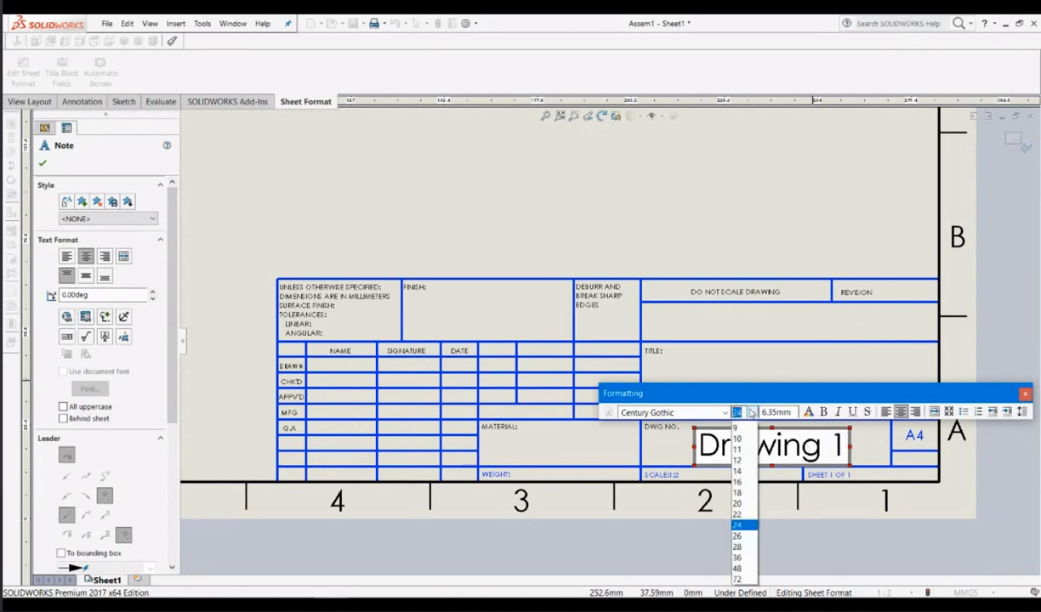
pyautogui.click(744, 516)
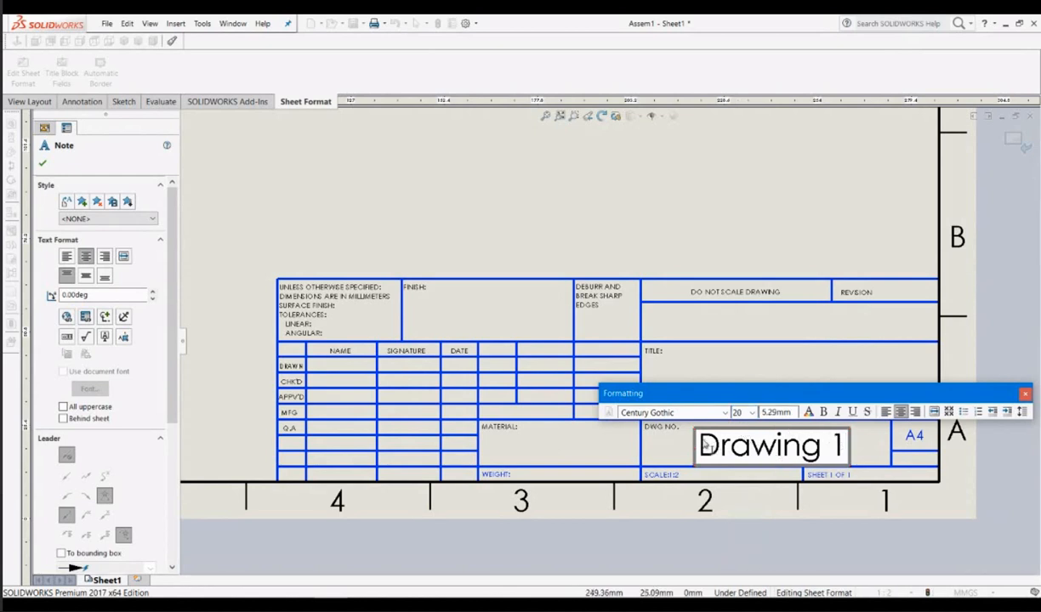
pyautogui.moveTo(700, 443); pyautogui.dragTo(856, 439)
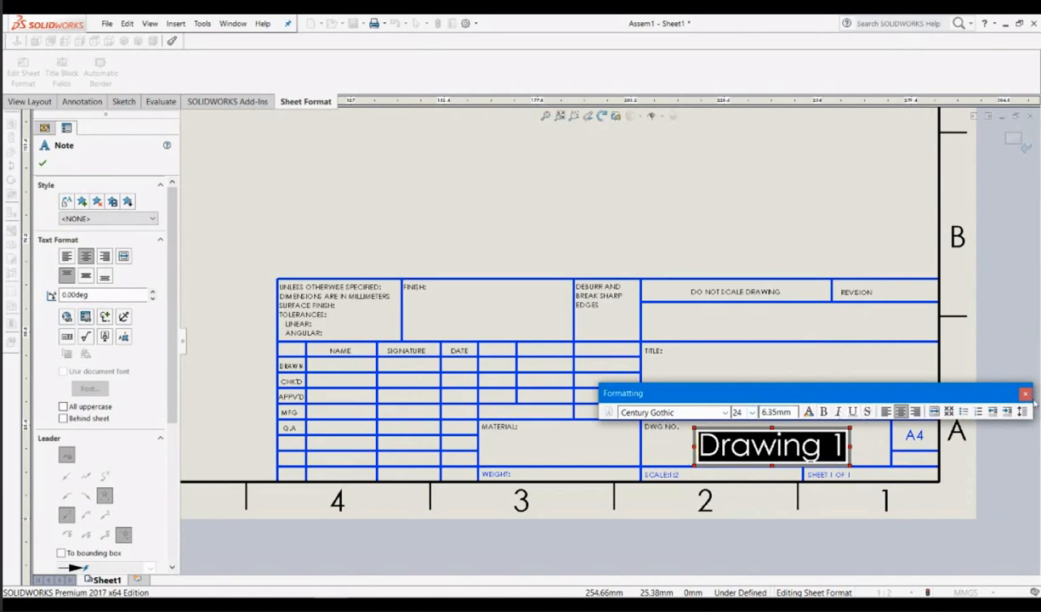
pyautogui.click(752, 414)
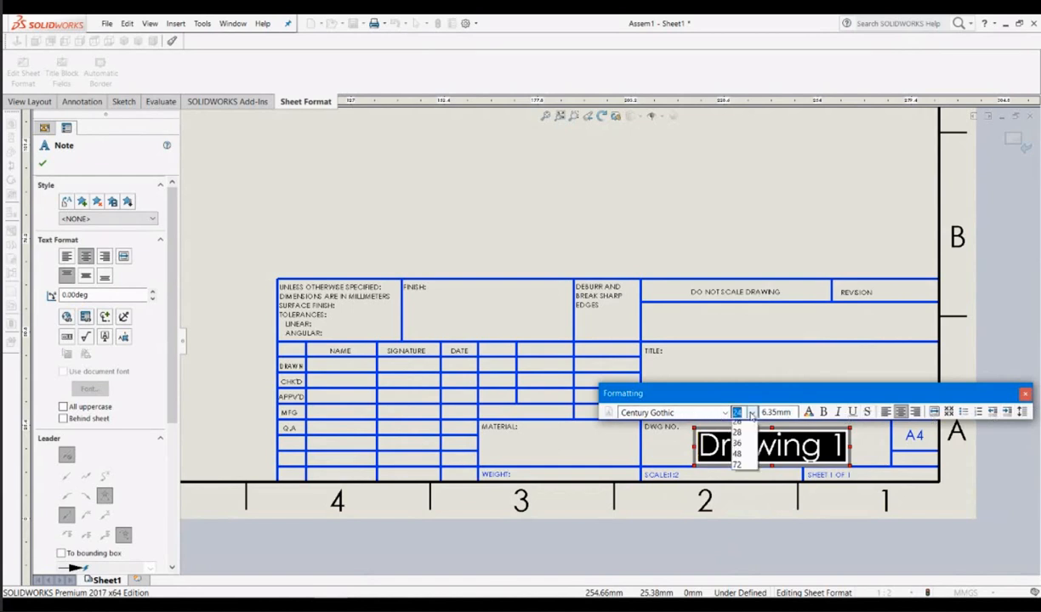
pyautogui.click(749, 471)
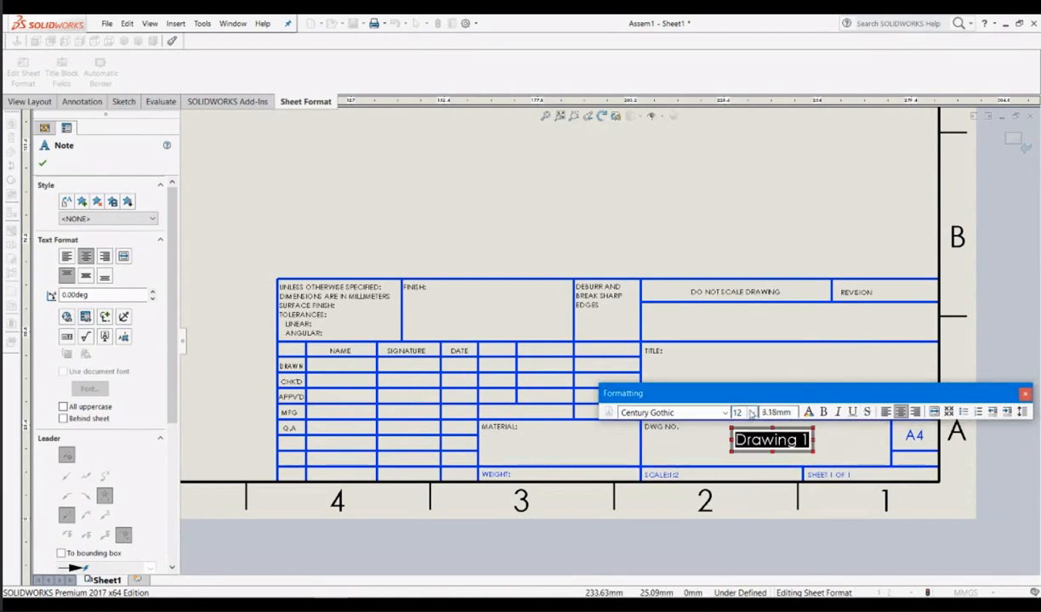
pyautogui.click(752, 413)
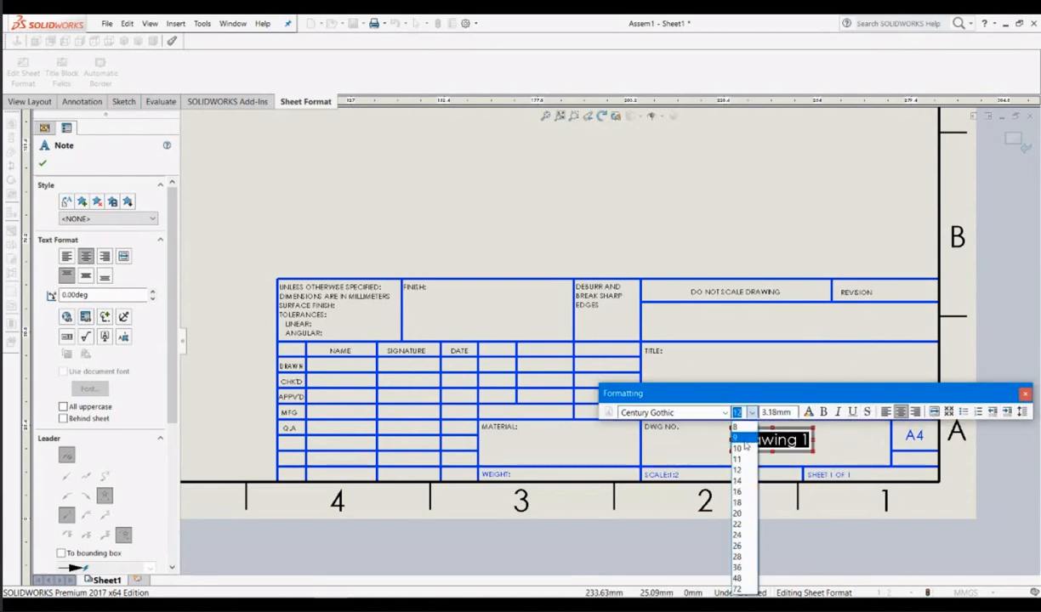
pyautogui.click(738, 503)
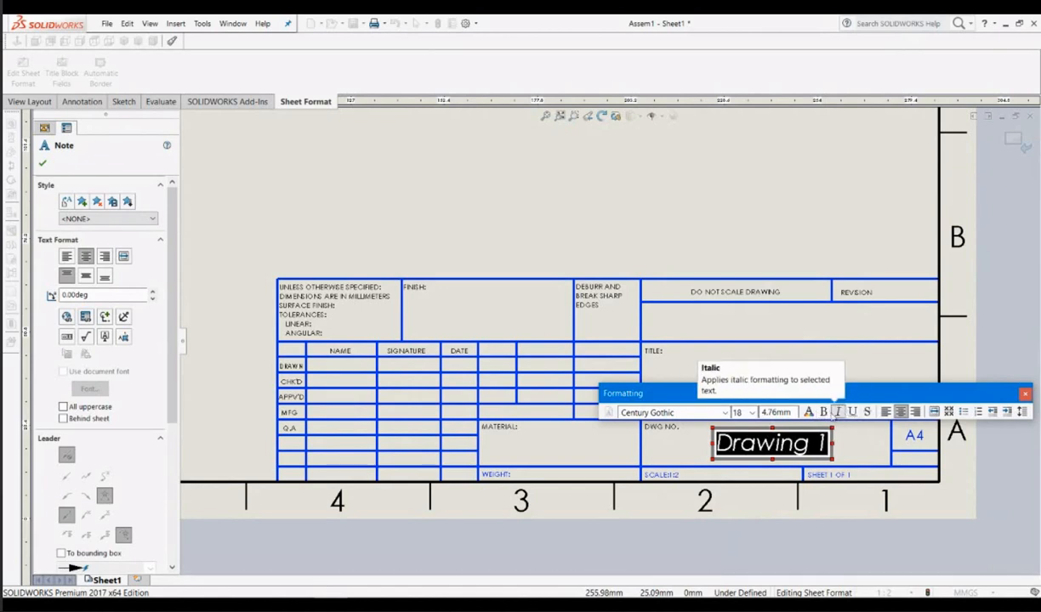
pyautogui.click(838, 412)
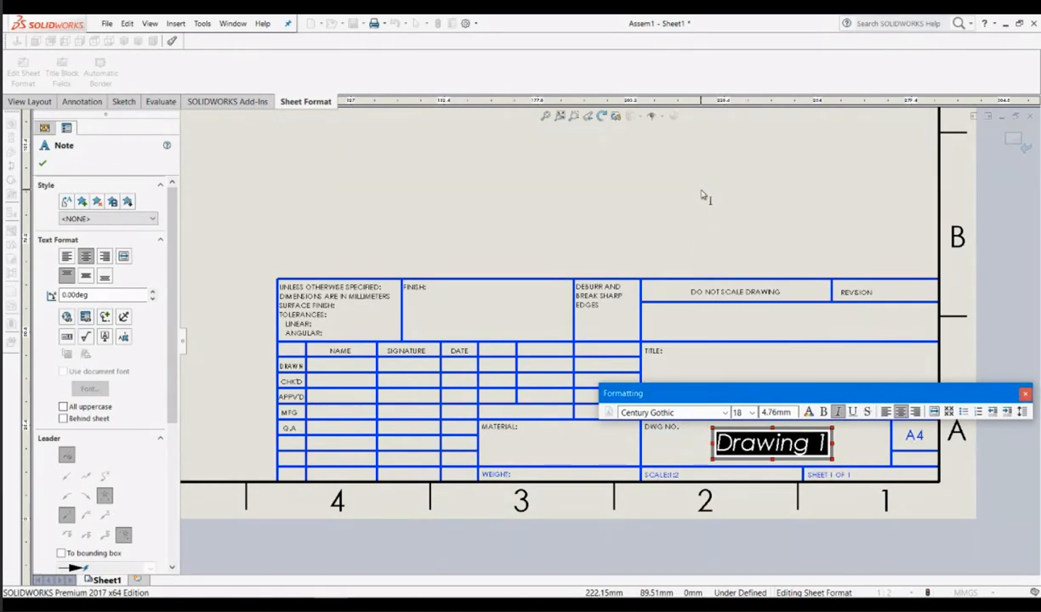
pyautogui.click(732, 204)
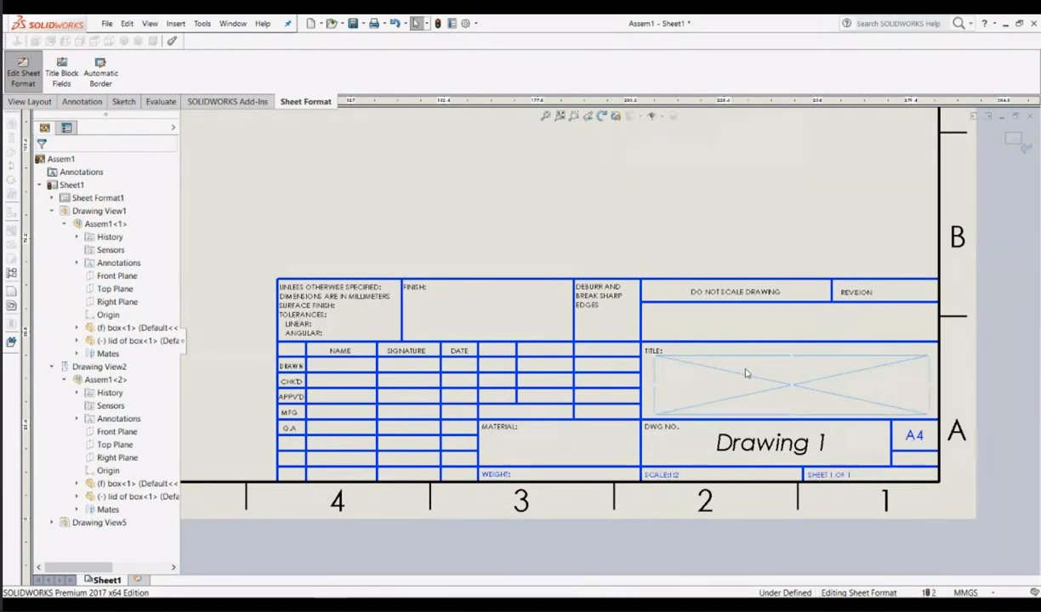
# Step: Fill the empty title field of the title block with the text "Assem 1"
pyautogui.click(746, 374)
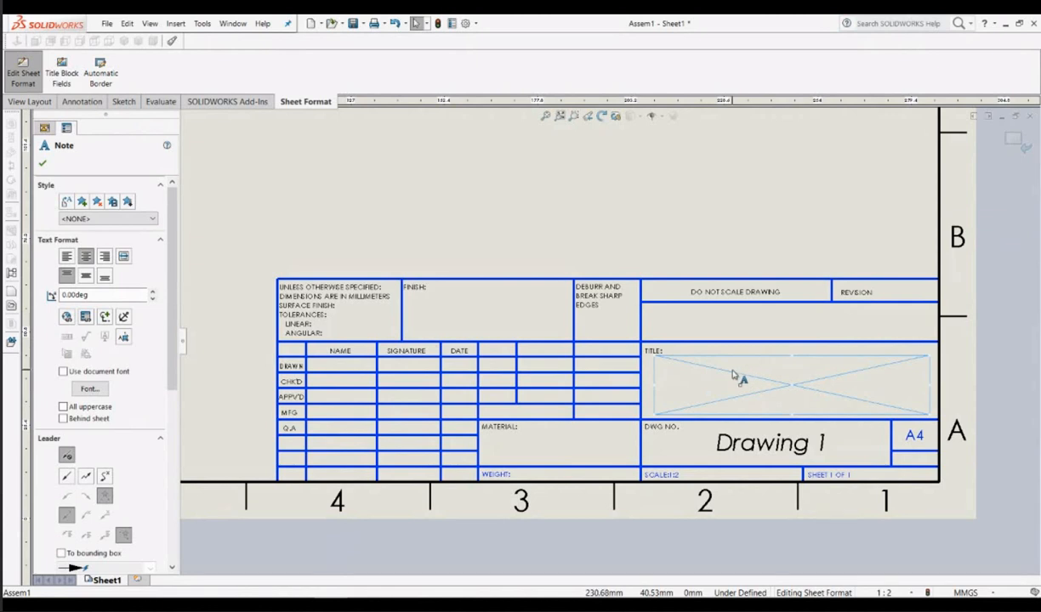
pyautogui.doubleClick(733, 371)
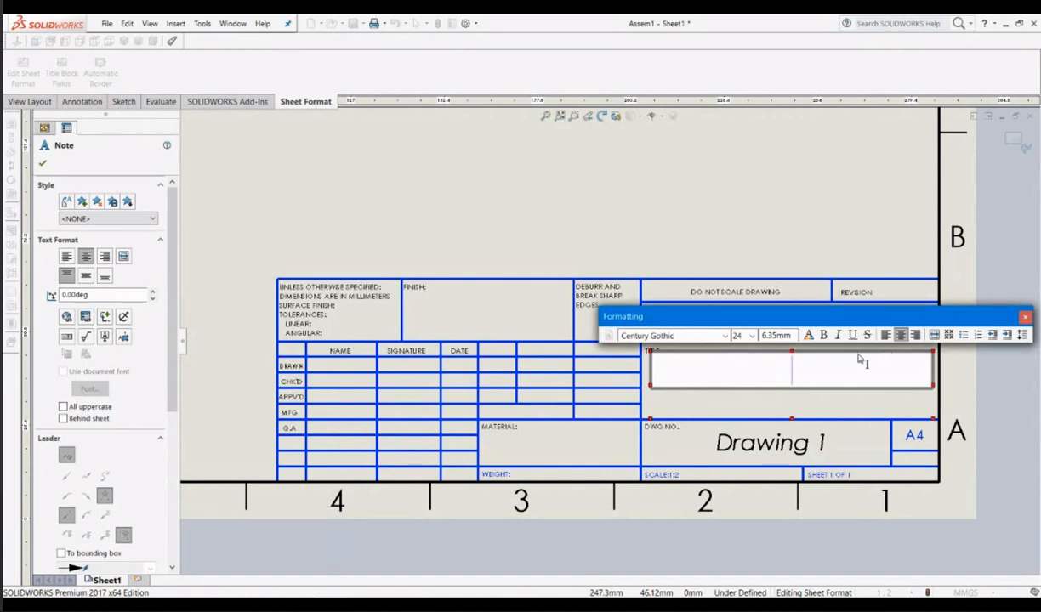
pyautogui.write('As')
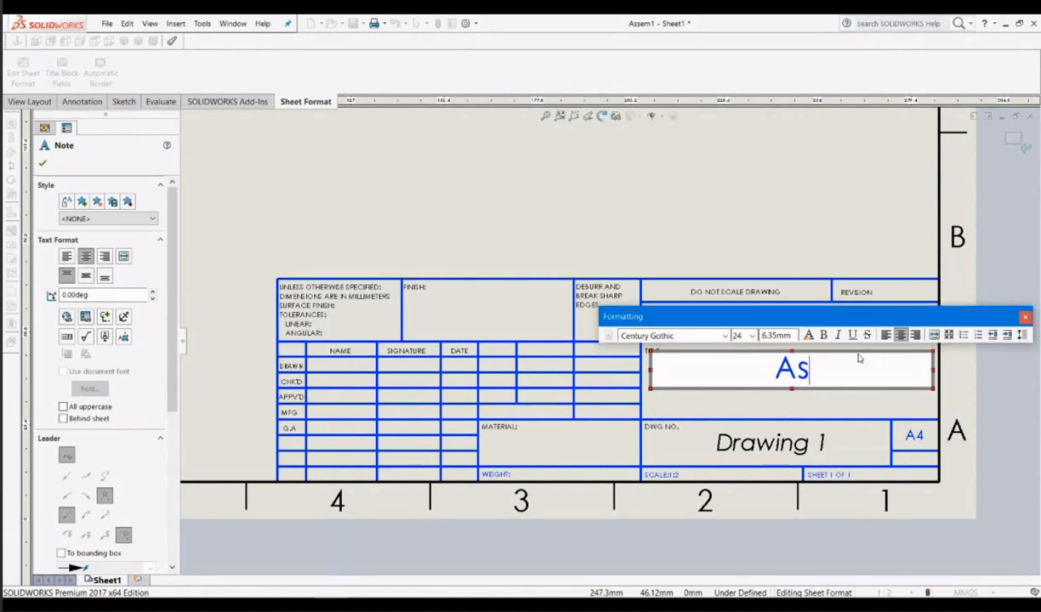
pyautogui.write('sem 1')
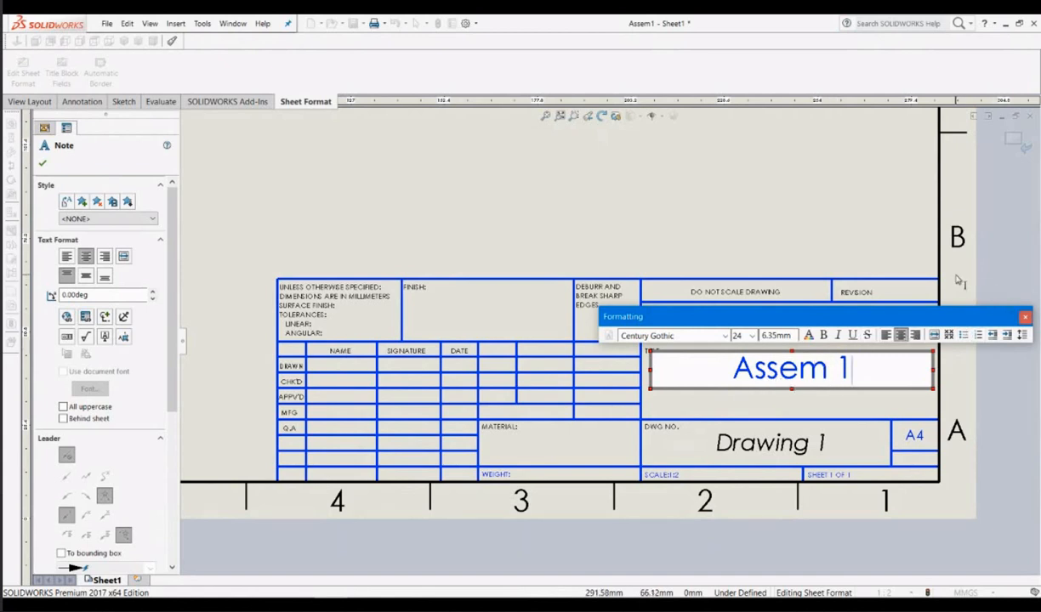
pyautogui.click(732, 176)
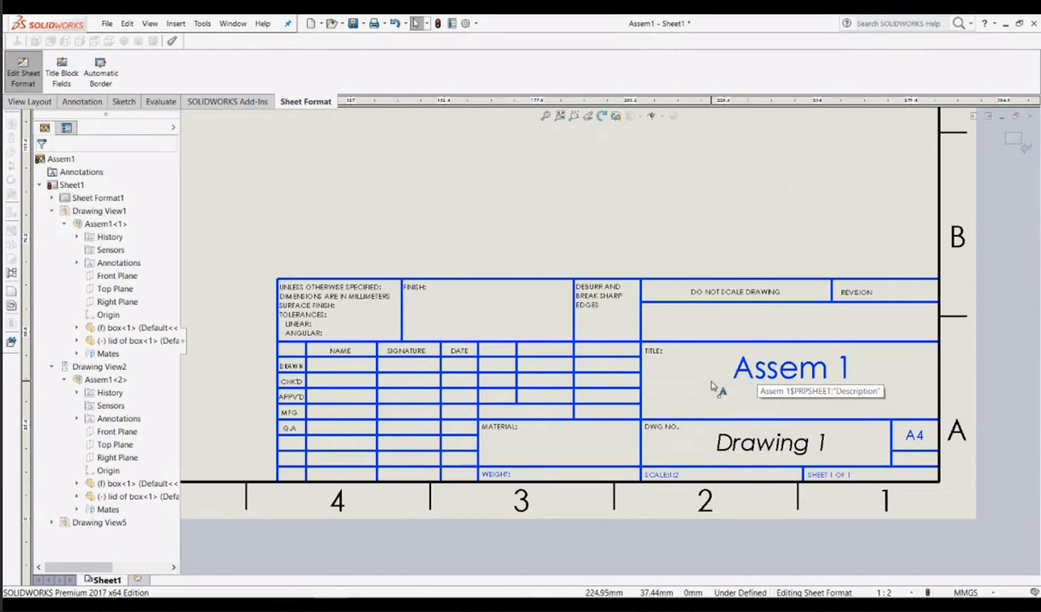
# Step: Move the title note slightly lower so it sits near the middle of the title cell
pyautogui.doubleClick(790, 374)
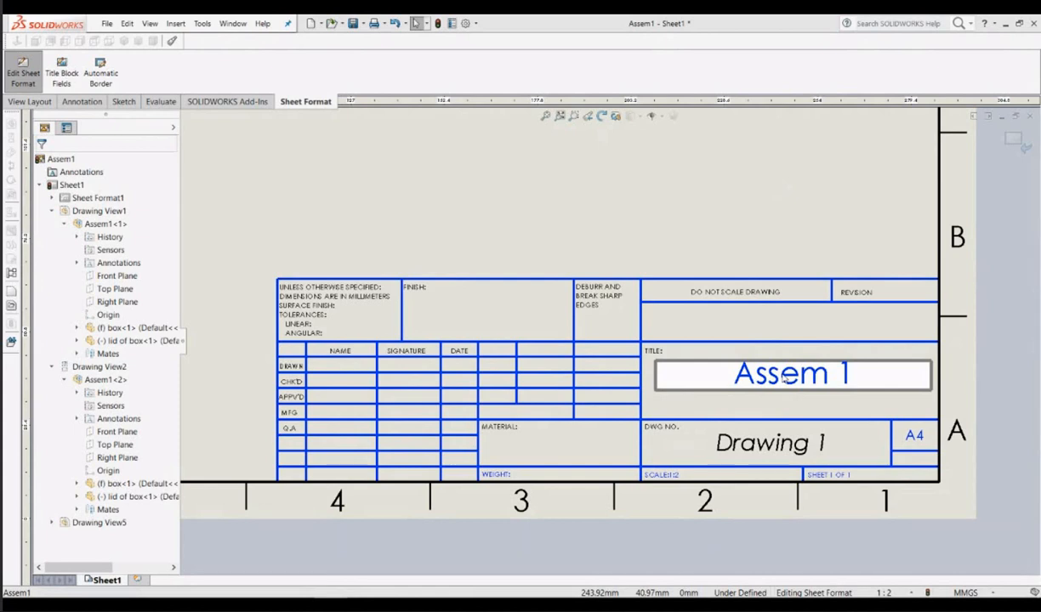
pyautogui.moveTo(787, 379); pyautogui.dragTo(781, 386)
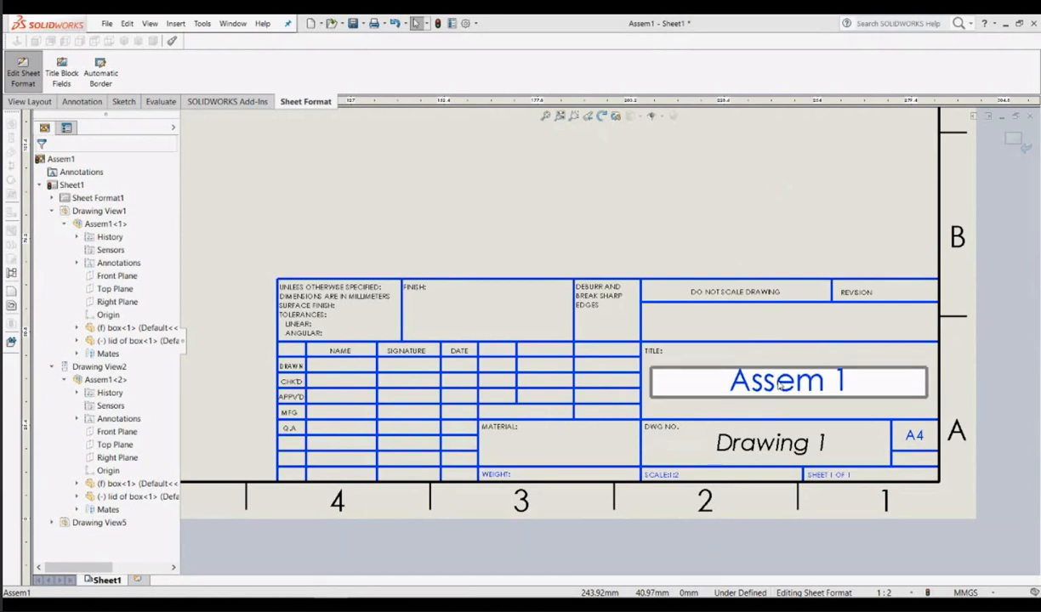
pyautogui.moveTo(780, 385); pyautogui.dragTo(780, 385)
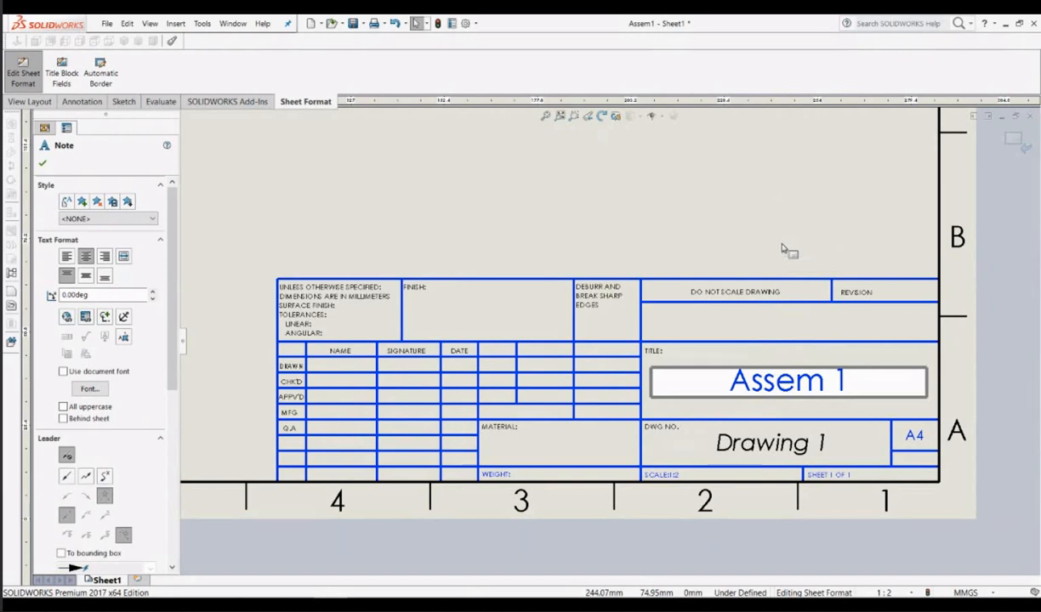
pyautogui.press('Escape')
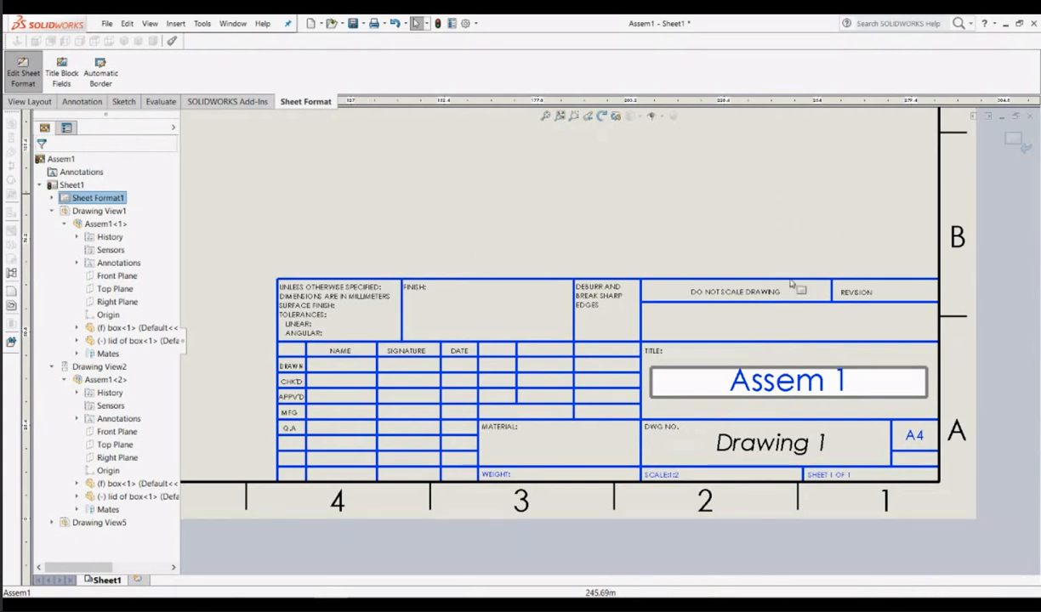
# Step: Deselect the title note and clear the leftover text frame around it in the sheet format
pyautogui.click(878, 386)
pyautogui.click(848, 407)
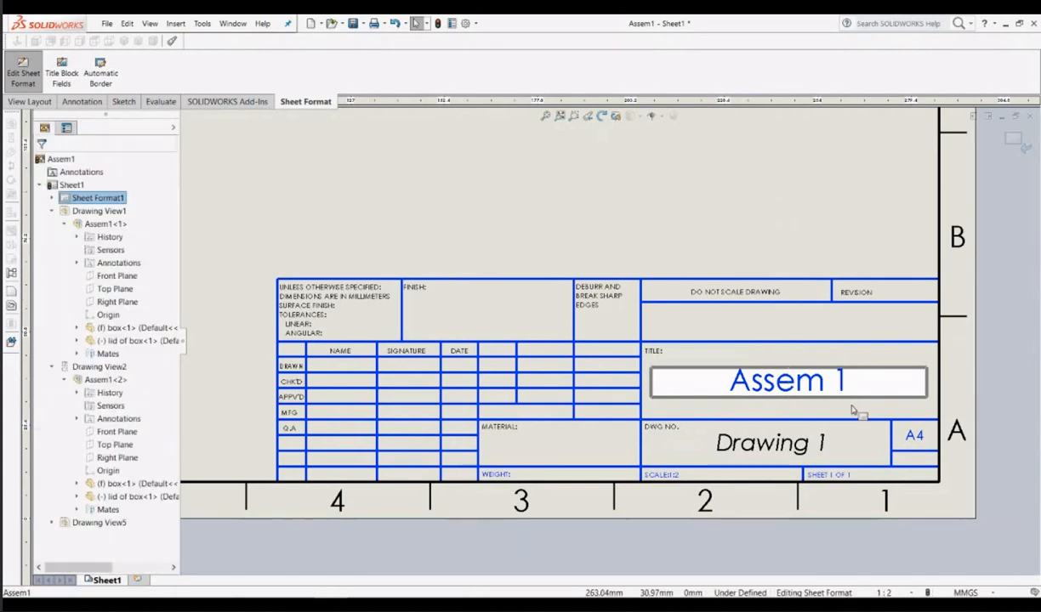
pyautogui.click(1013, 338)
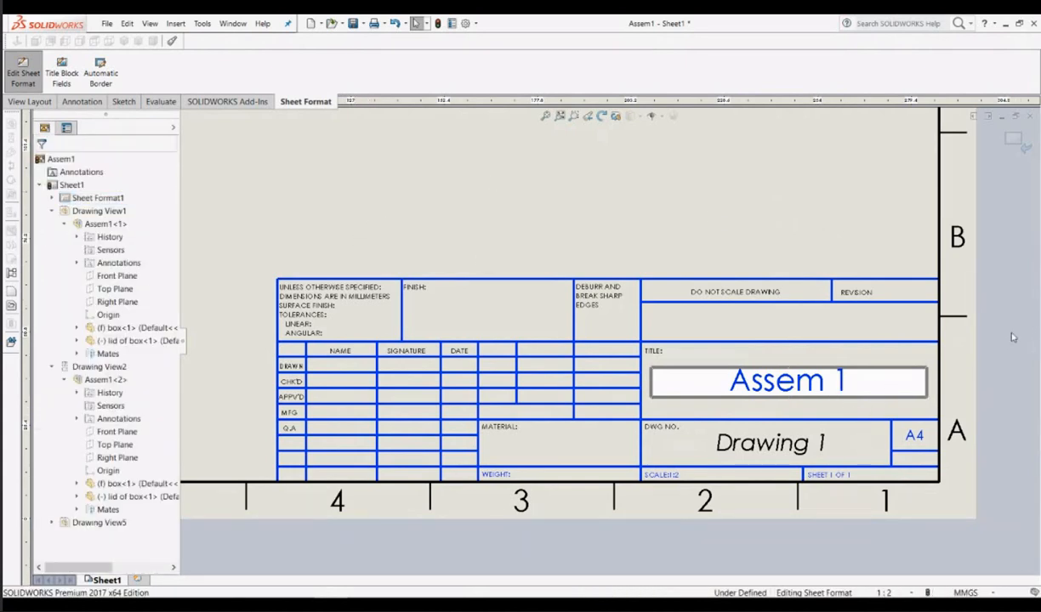
pyautogui.click(31, 82)
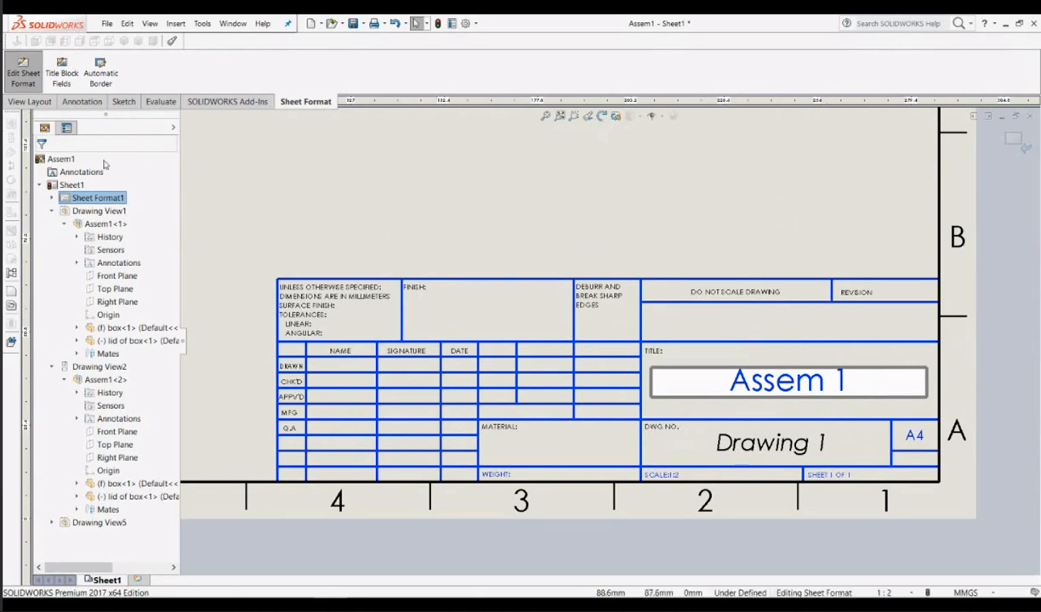
pyautogui.doubleClick(74, 200)
pyautogui.click(17, 88)
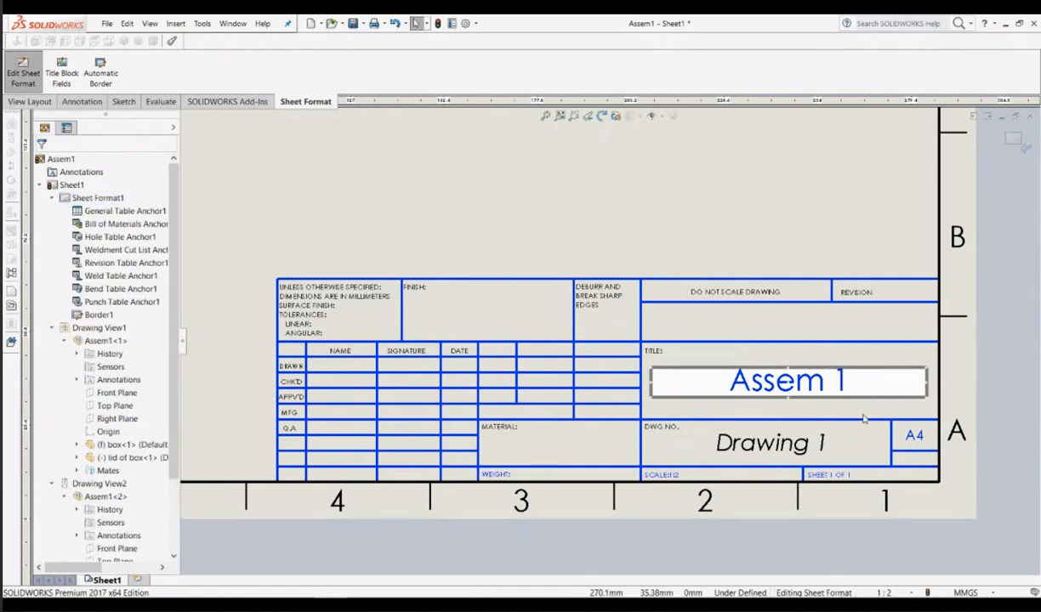
pyautogui.click(833, 385)
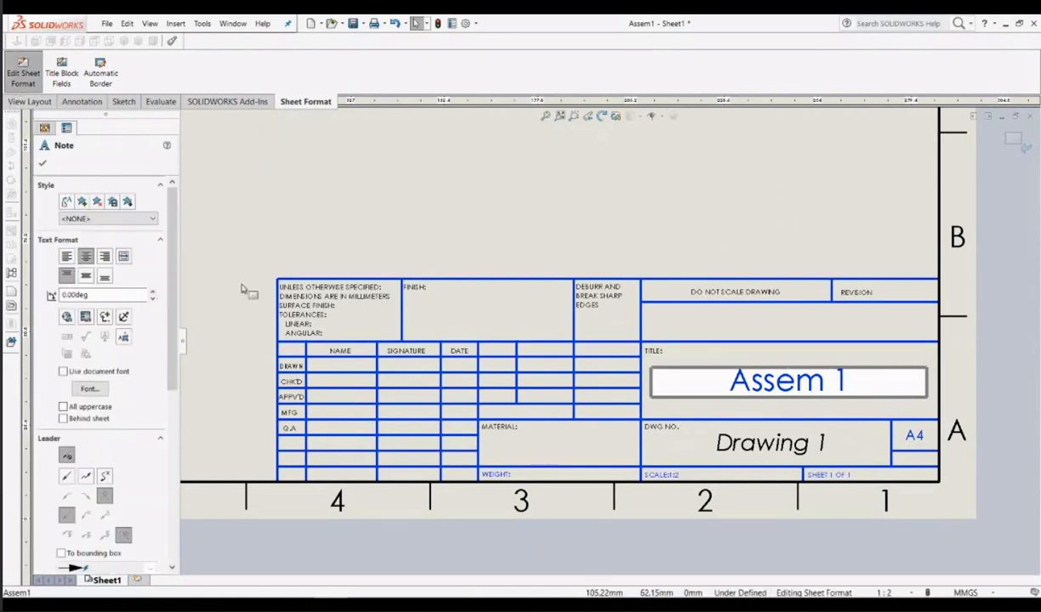
pyautogui.click(978, 388)
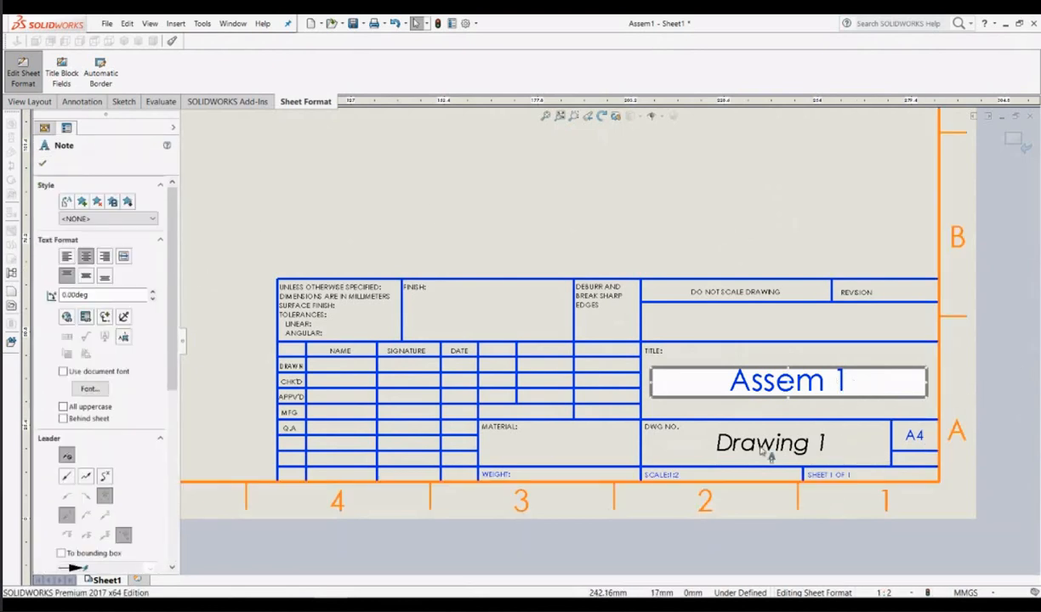
pyautogui.click(730, 529)
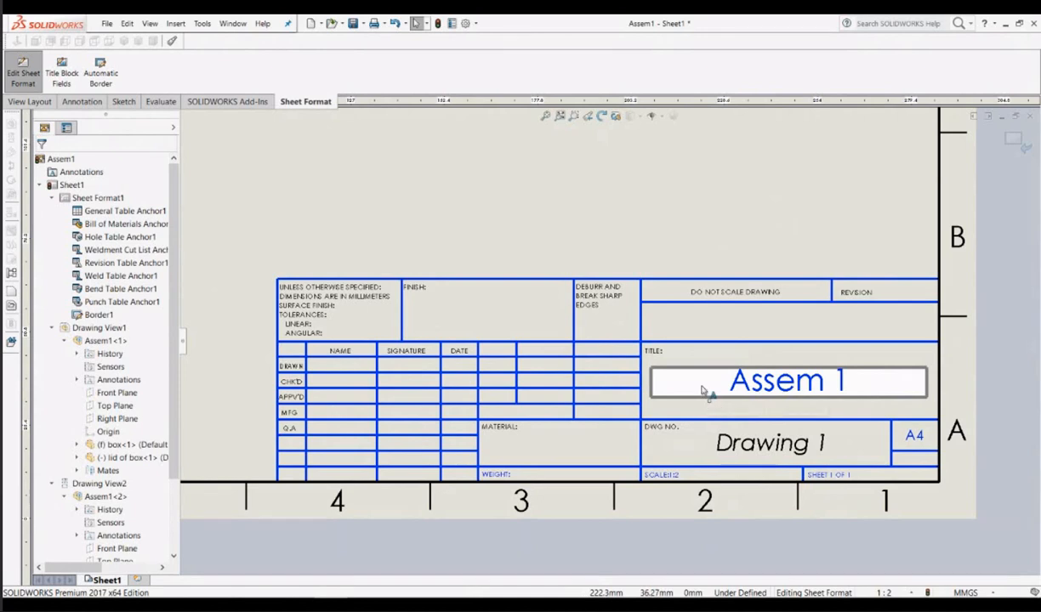
pyautogui.click(662, 544)
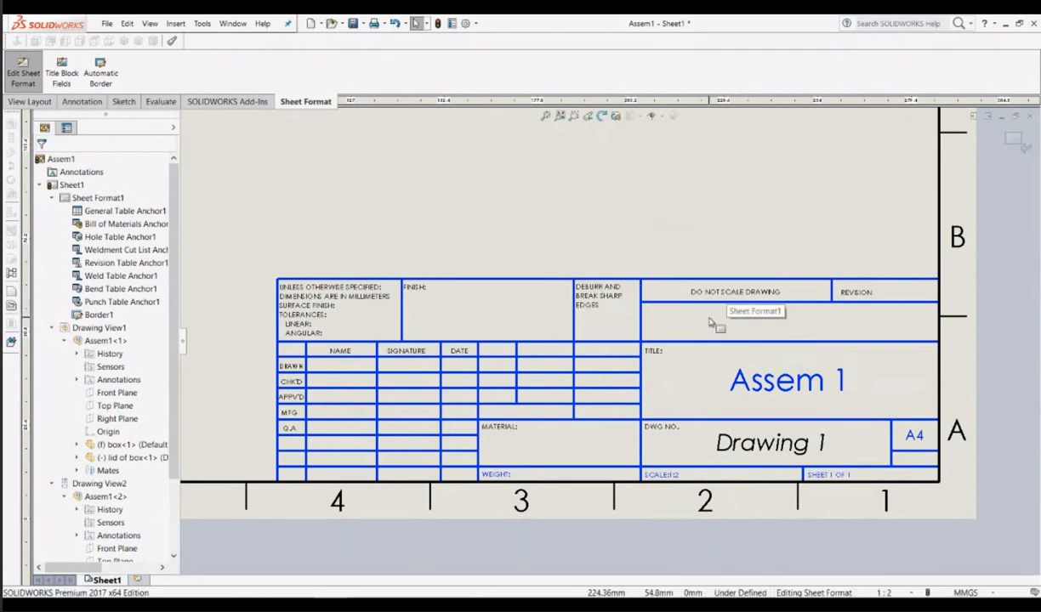
pyautogui.click(737, 326)
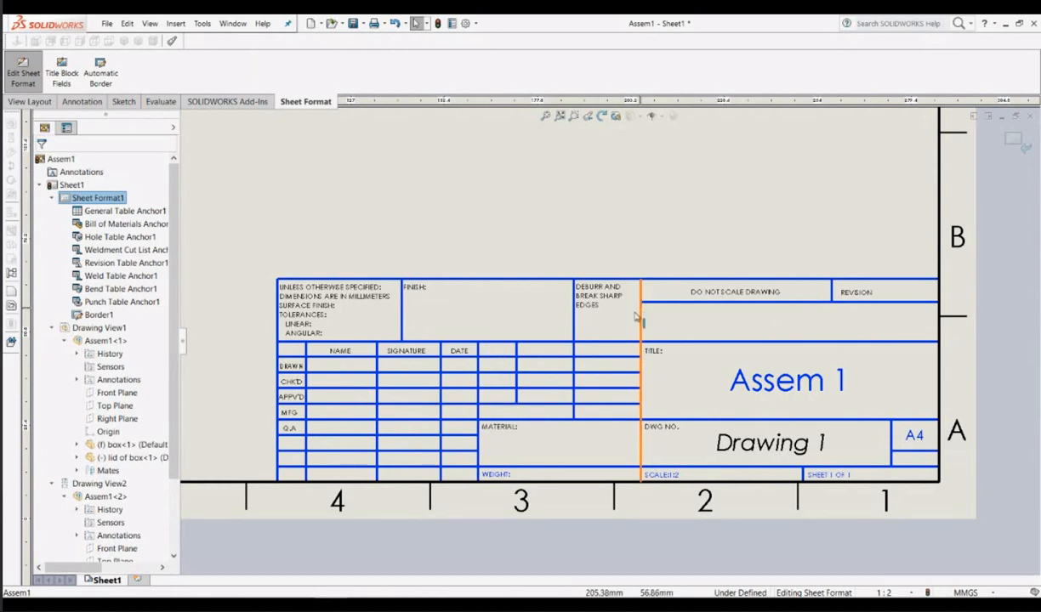
pyautogui.click(575, 296)
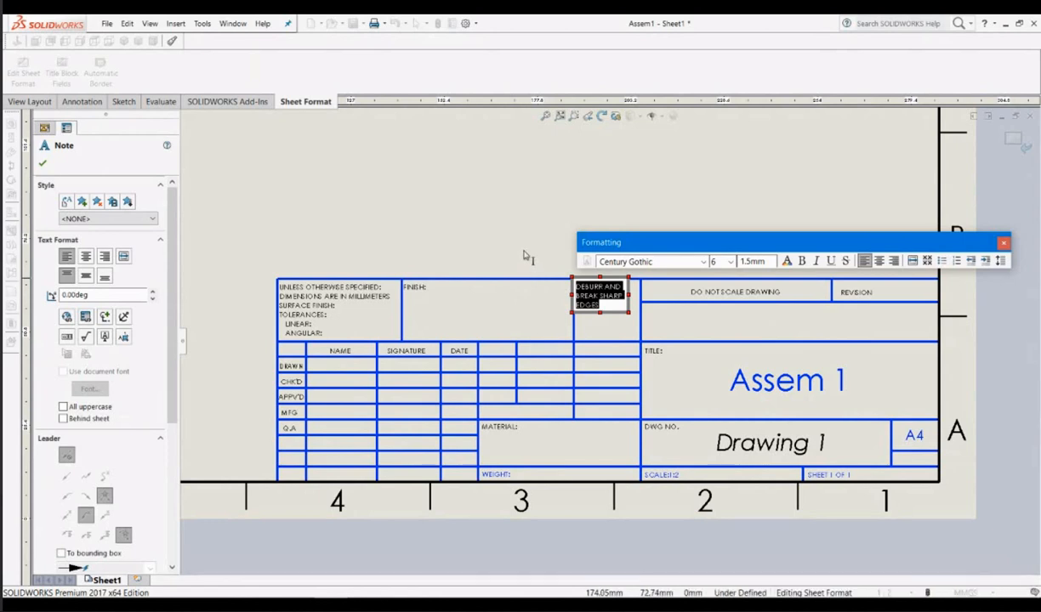
pyautogui.click(521, 234)
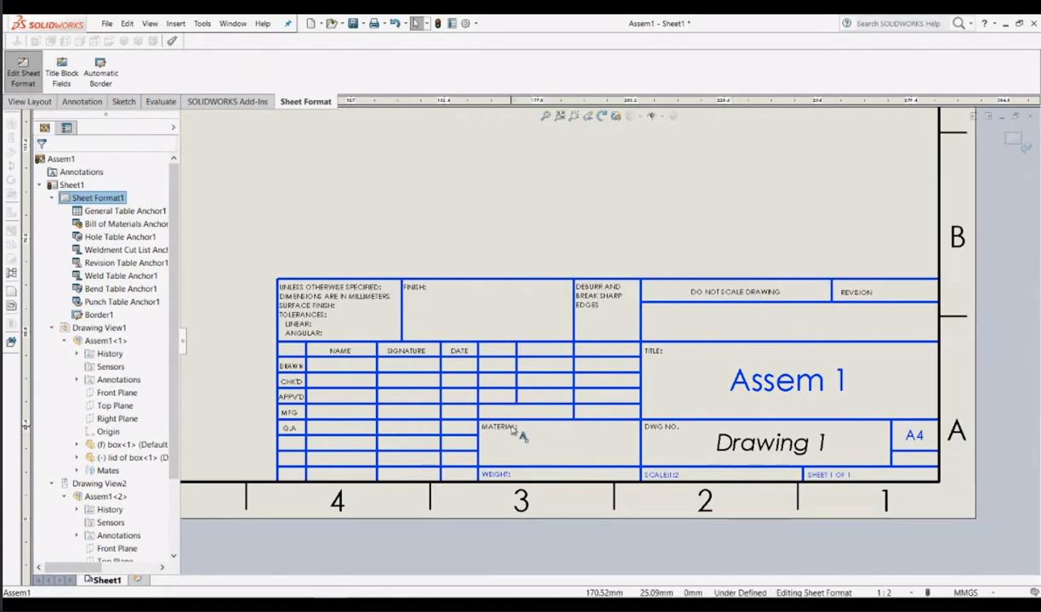
# Step: Add two line breaks at the end of the title block's "DEBURR AND BREAK SHARP EDGES" note and finish editing it
pyautogui.click(601, 297)
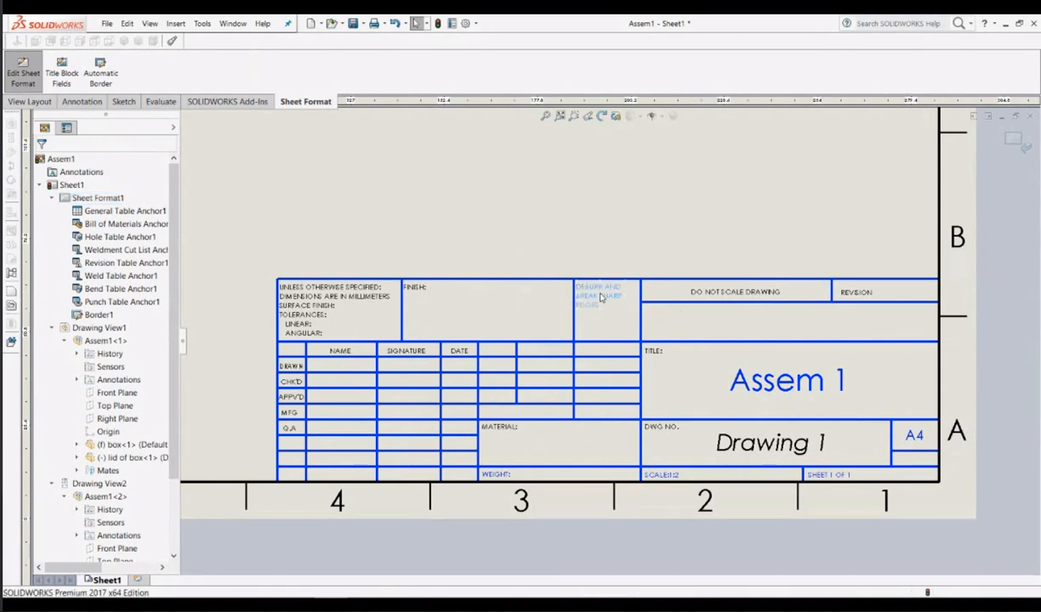
pyautogui.doubleClick(601, 297)
pyautogui.click(610, 309)
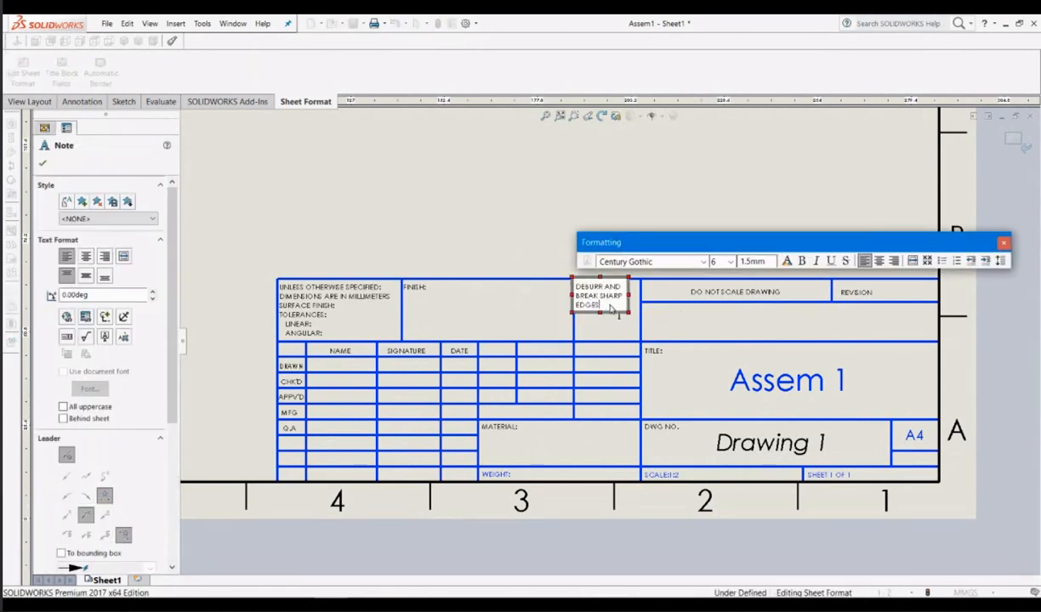
pyautogui.press('Return')
pyautogui.press('Return')
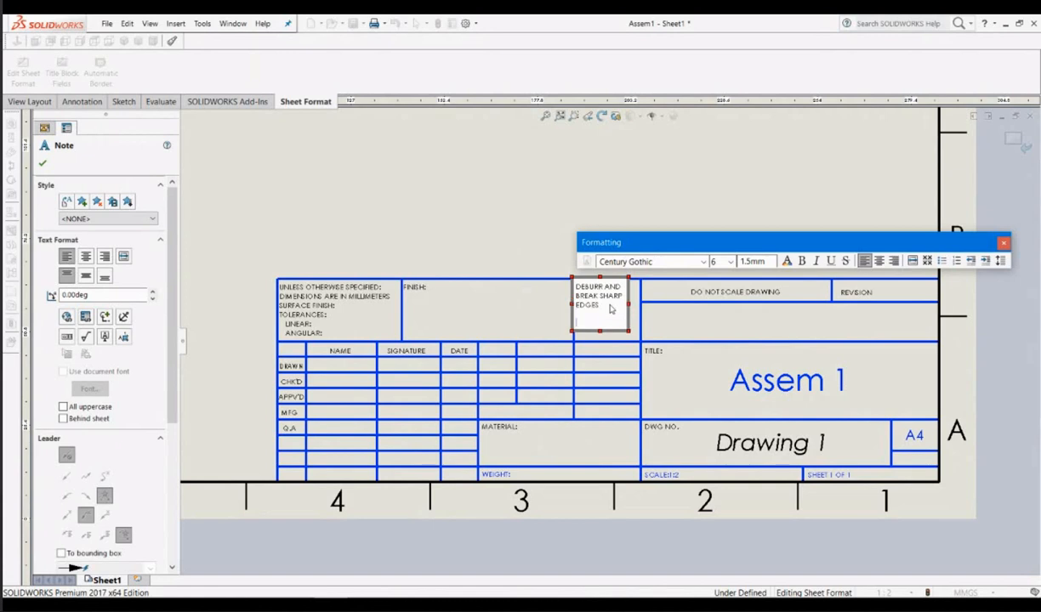
pyautogui.click(1004, 244)
pyautogui.click(680, 245)
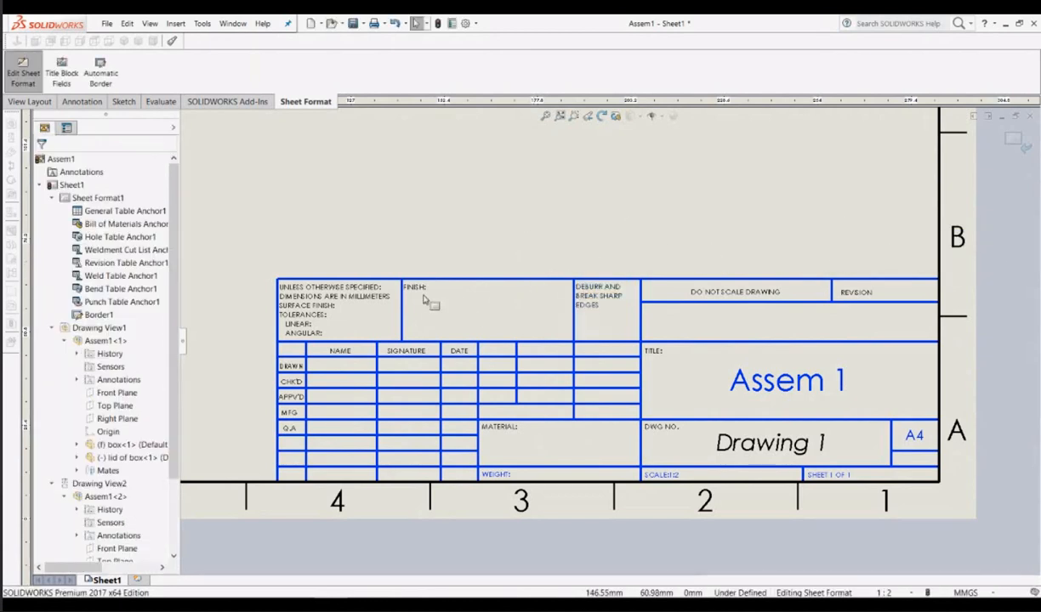
# Step: Extend the title block's finish label to read "FINISH by :" followed by the person's name
pyautogui.doubleClick(498, 302)
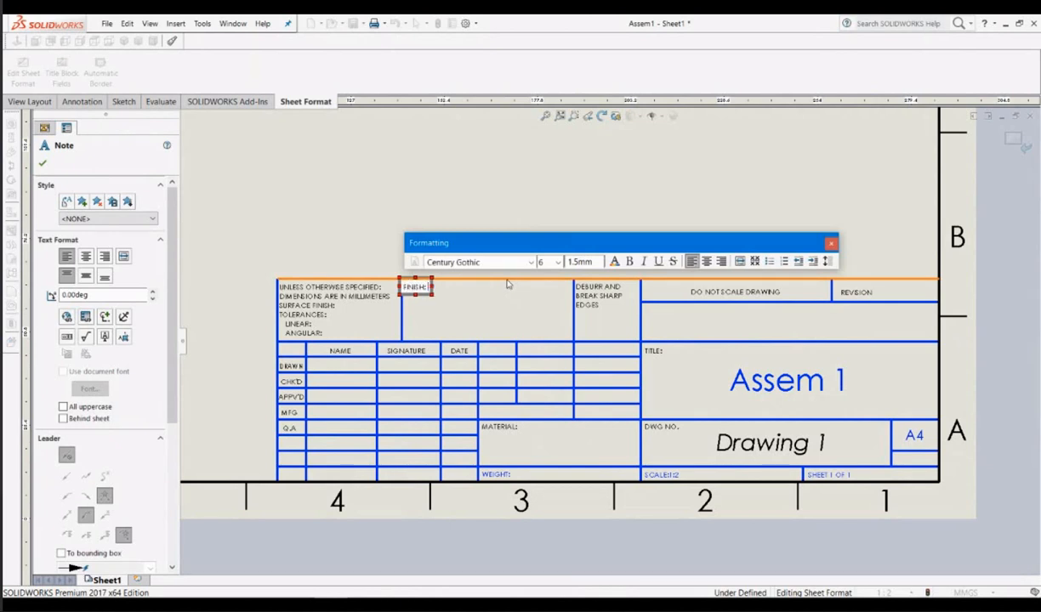
pyautogui.press('BackSpace')
pyautogui.write('by:')
pyautogui.write(':')
pyautogui.write(' HA')
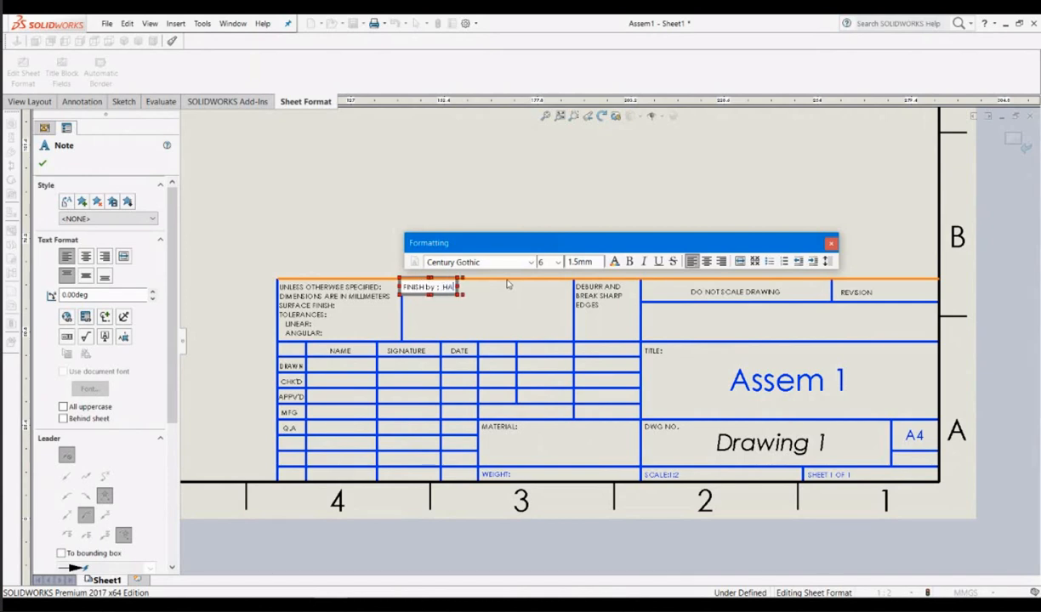
pyautogui.write('ARHARAN')
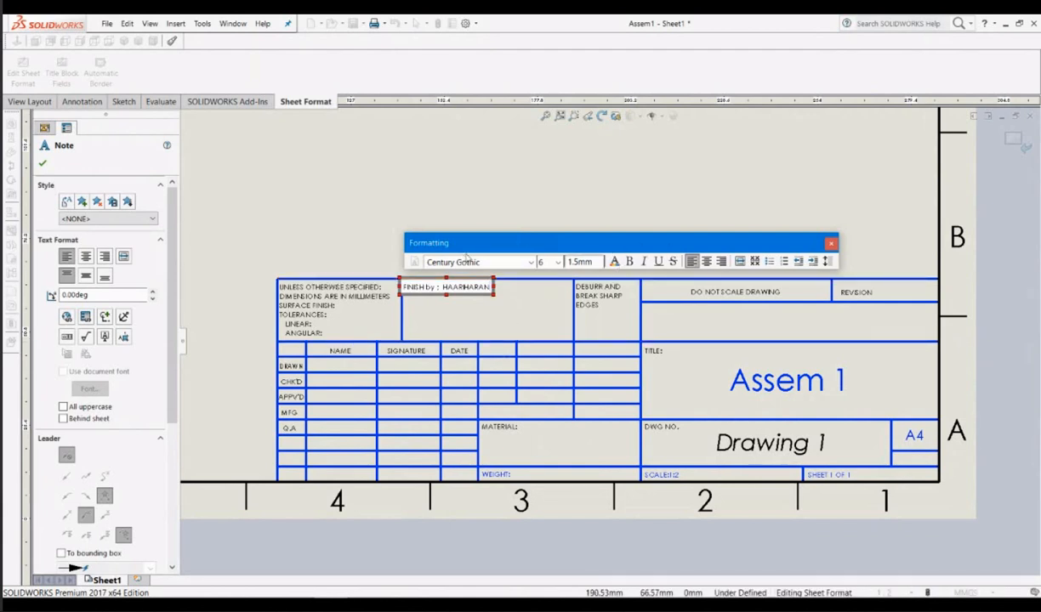
# Step: Replace the name in the finish note with the person's shortened name and finish editing the note
pyautogui.press('BackSpace')
pyautogui.press('BackSpace')
pyautogui.press('BackSpace')
pyautogui.press('BackSpace')
pyautogui.press('BackSpace')
pyautogui.press('BackSpace')
pyautogui.press('BackSpace')
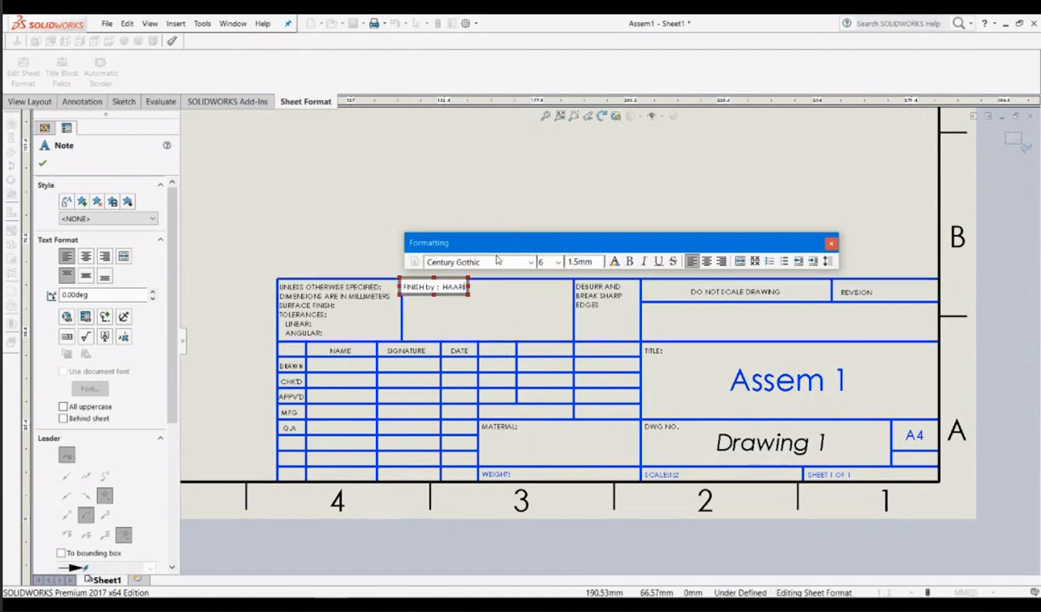
pyautogui.write('RAN')
pyautogui.click(831, 244)
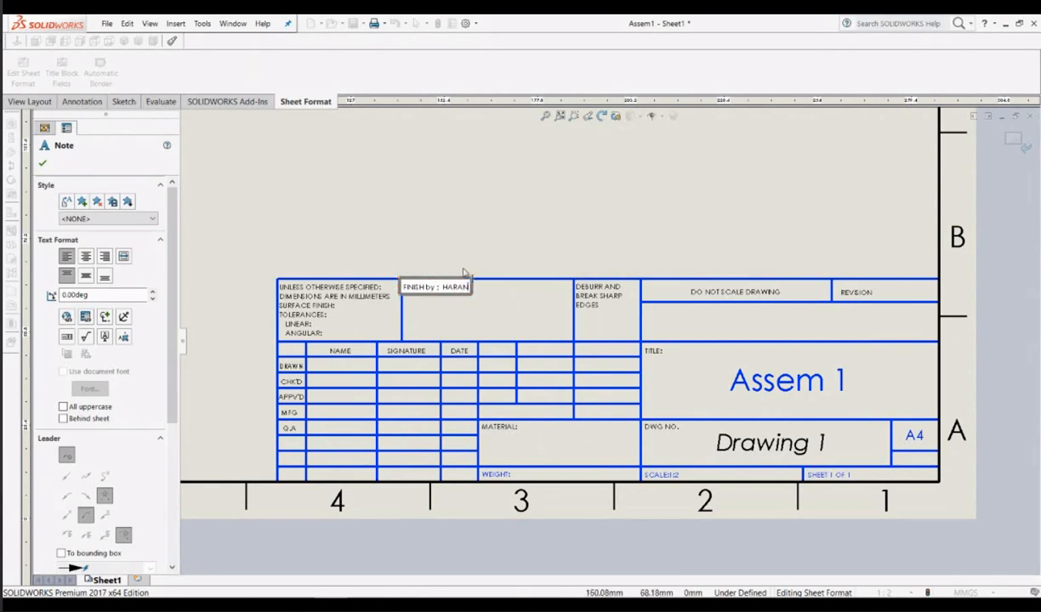
pyautogui.click(497, 247)
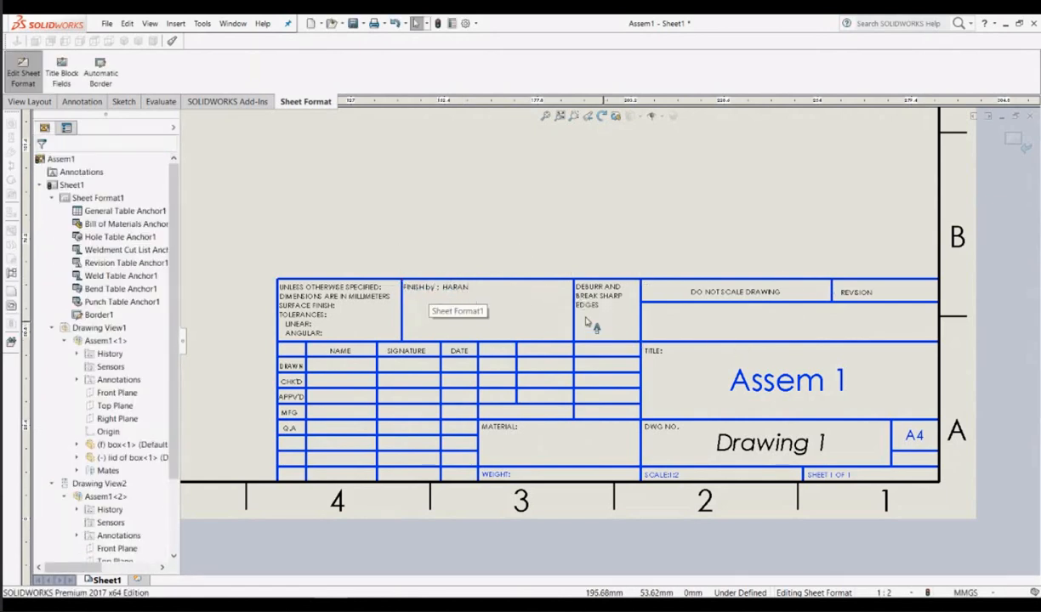
# Step: Exit sheet format editing and return to the drawing sheet to review the whole layout
pyautogui.scroll(5, 723, 355)
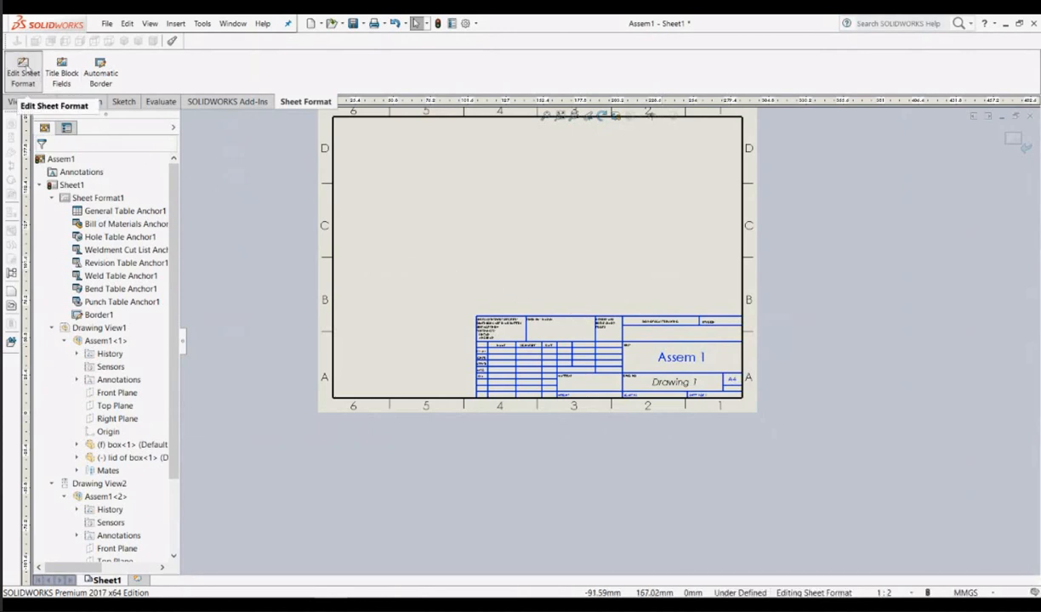
pyautogui.click(24, 68)
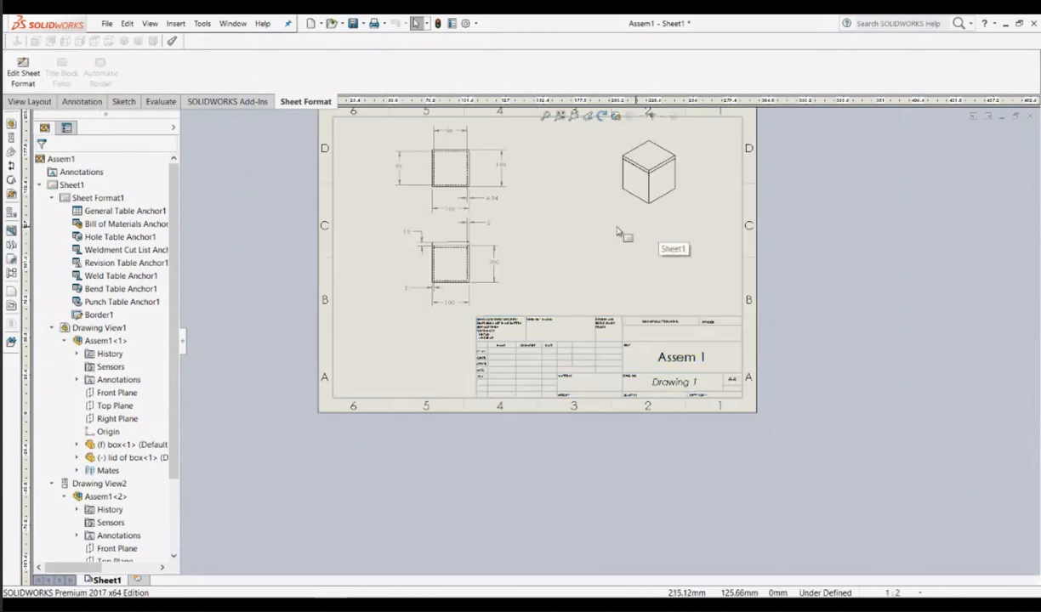
pyautogui.scroll(-3, 584, 246)
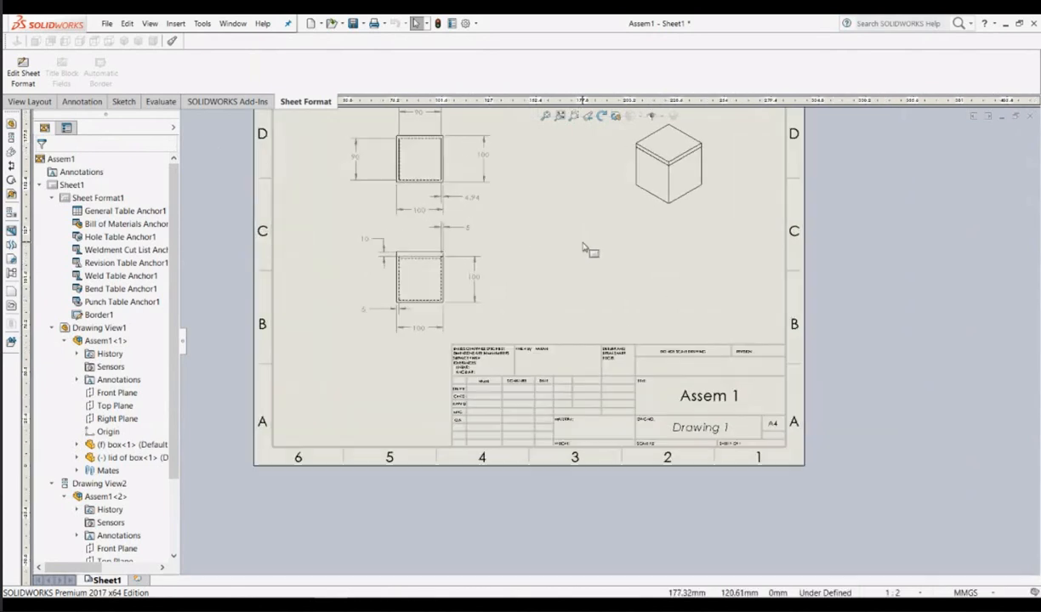
pyautogui.scroll(2, 531, 224)
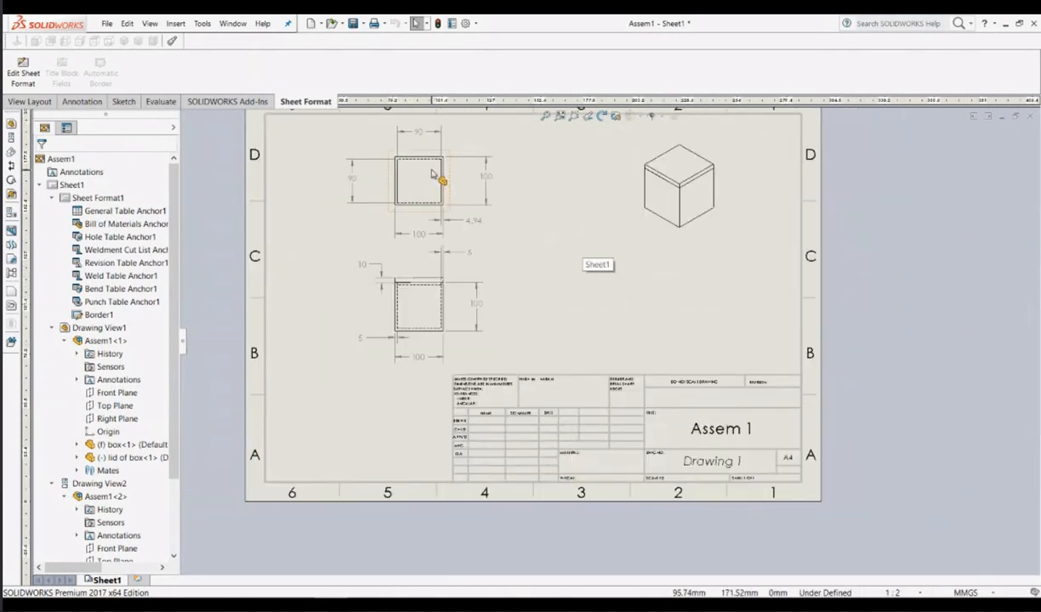
# Step: Save the assembly drawing in the new model folder under the name Assem1 DRAWING
pyautogui.scroll(2, 431, 174)
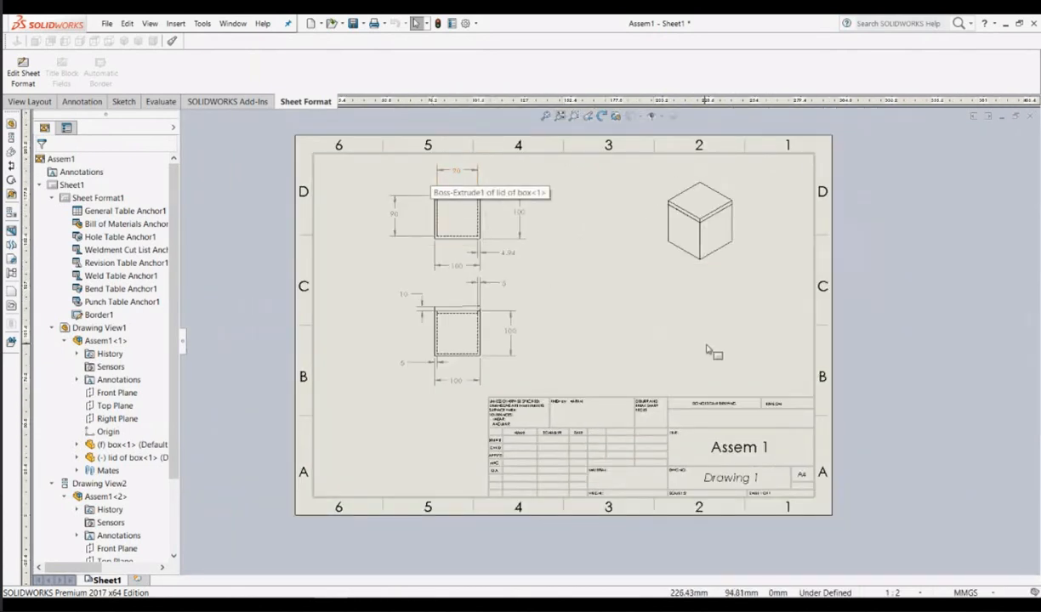
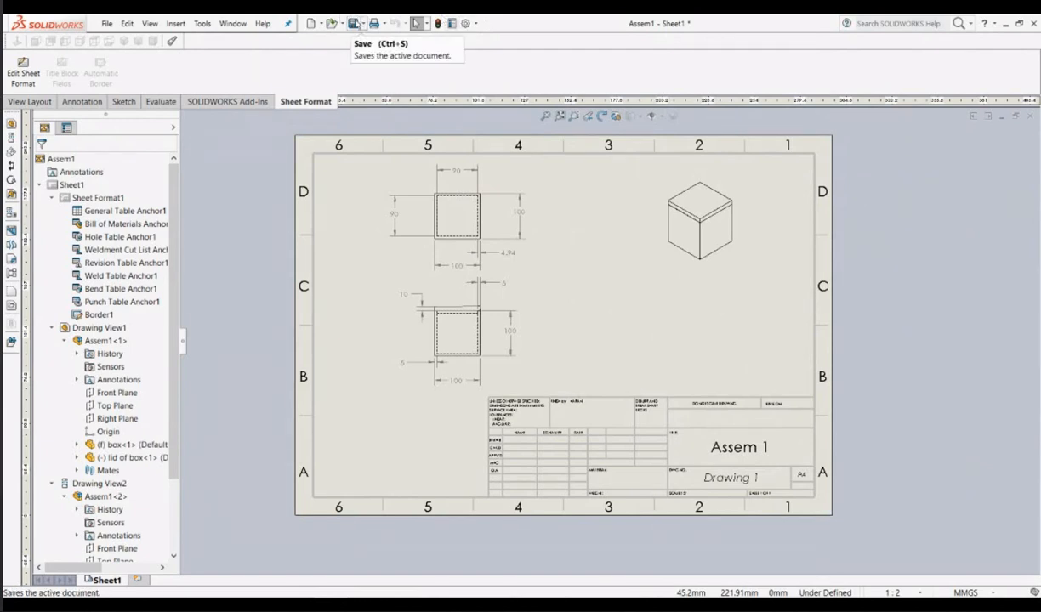
pyautogui.click(354, 23)
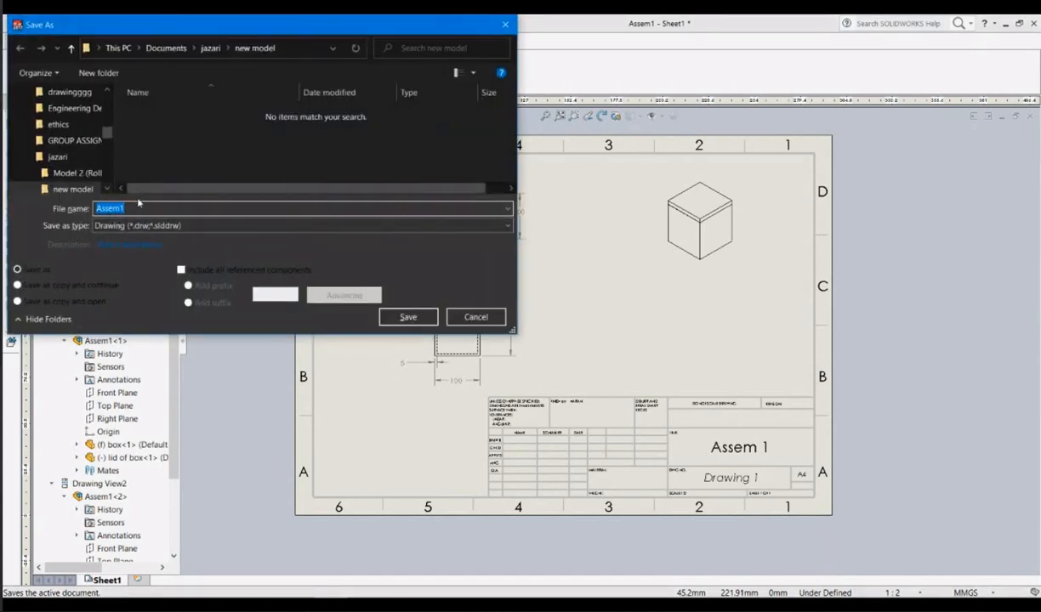
pyautogui.press('Right')
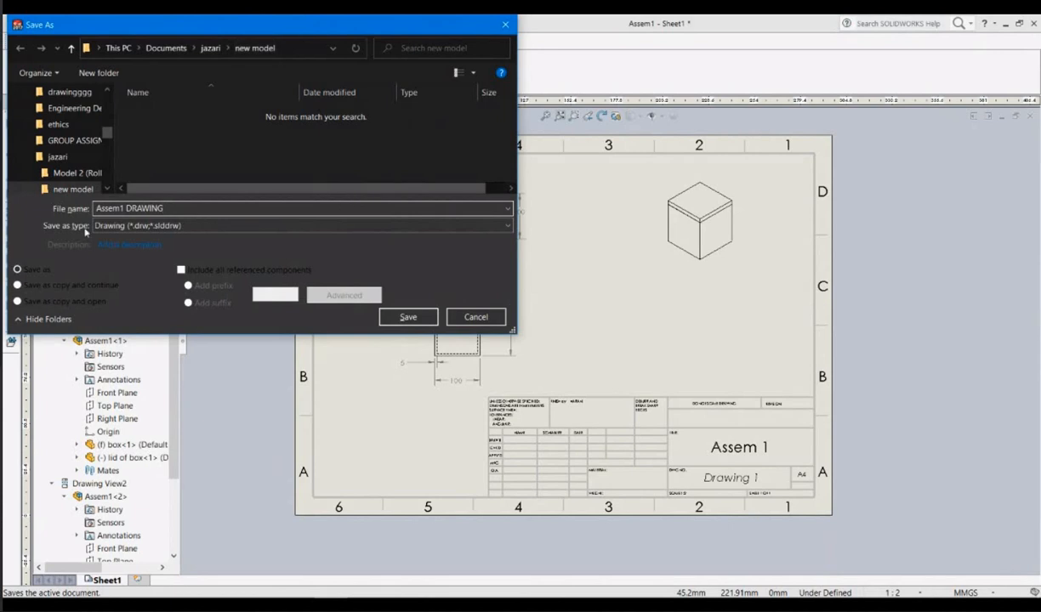
pyautogui.click(427, 318)
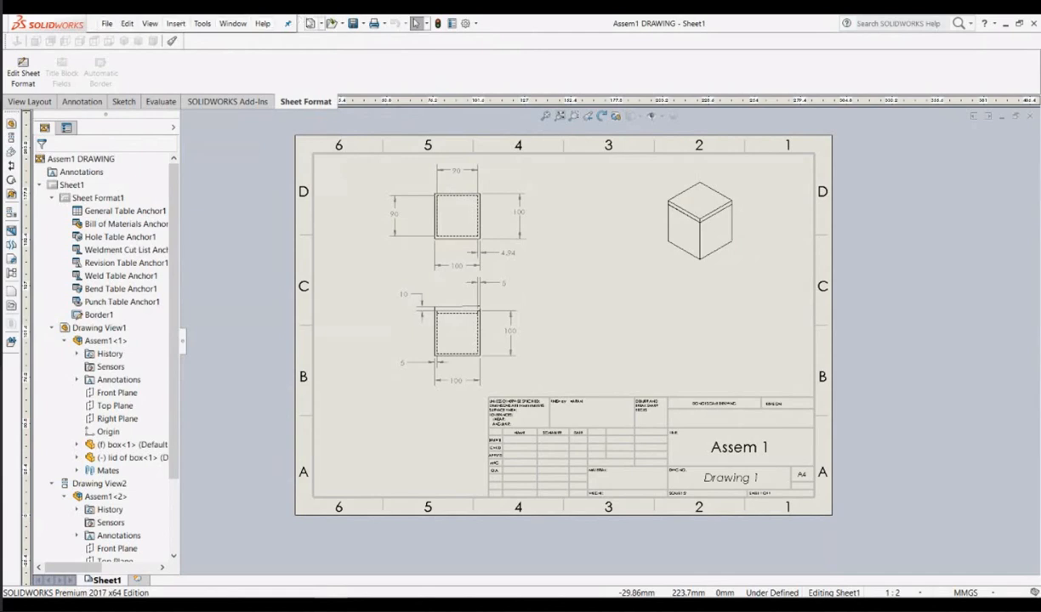
# Step: Create a new drawing document on an A4 (ANSI) Landscape sheet with the sheet format displayed
pyautogui.click(311, 25)
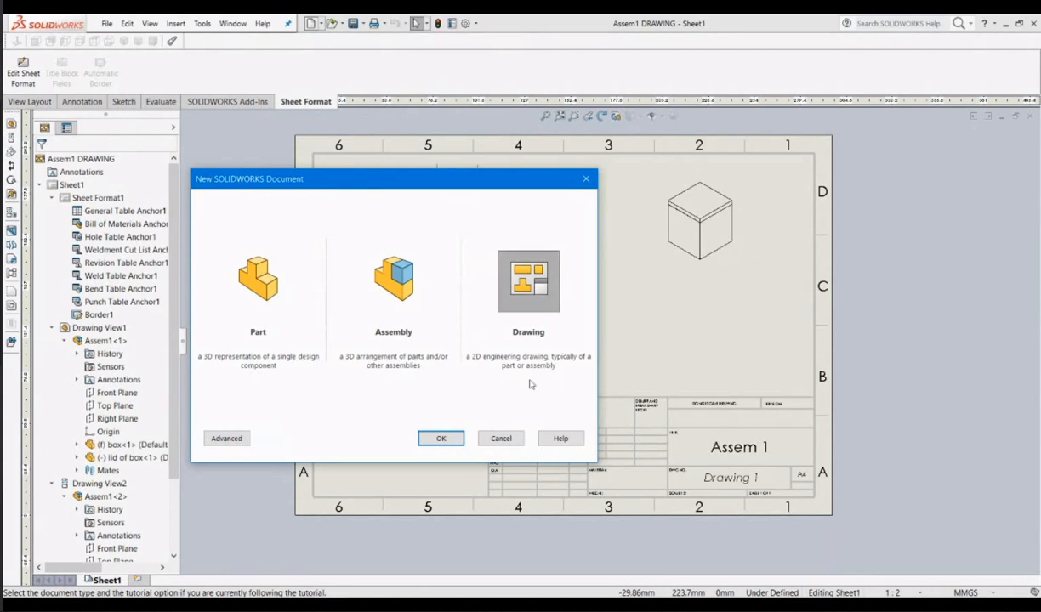
pyautogui.click(441, 438)
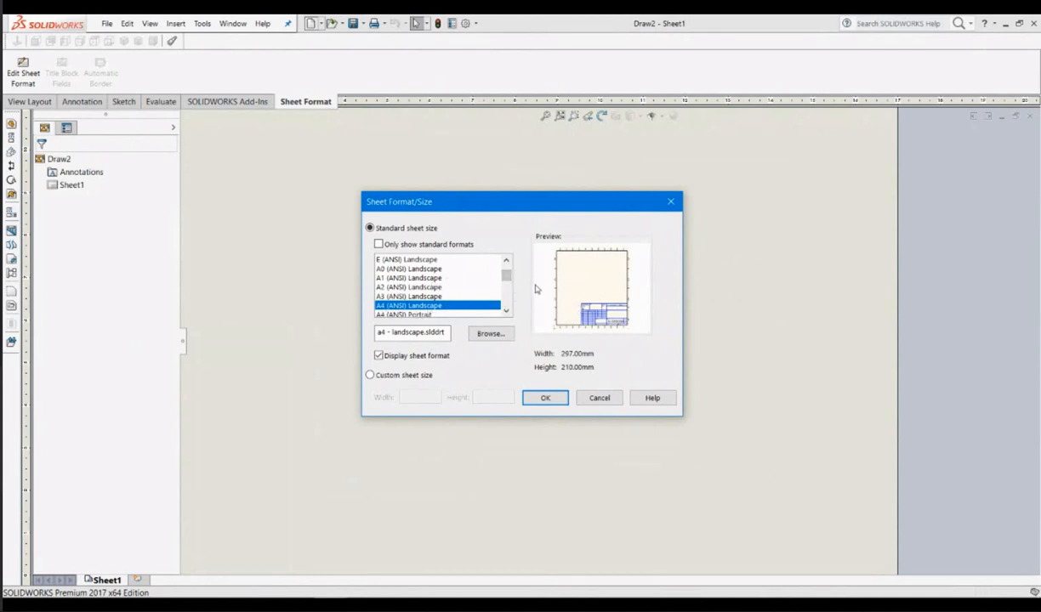
pyautogui.click(548, 397)
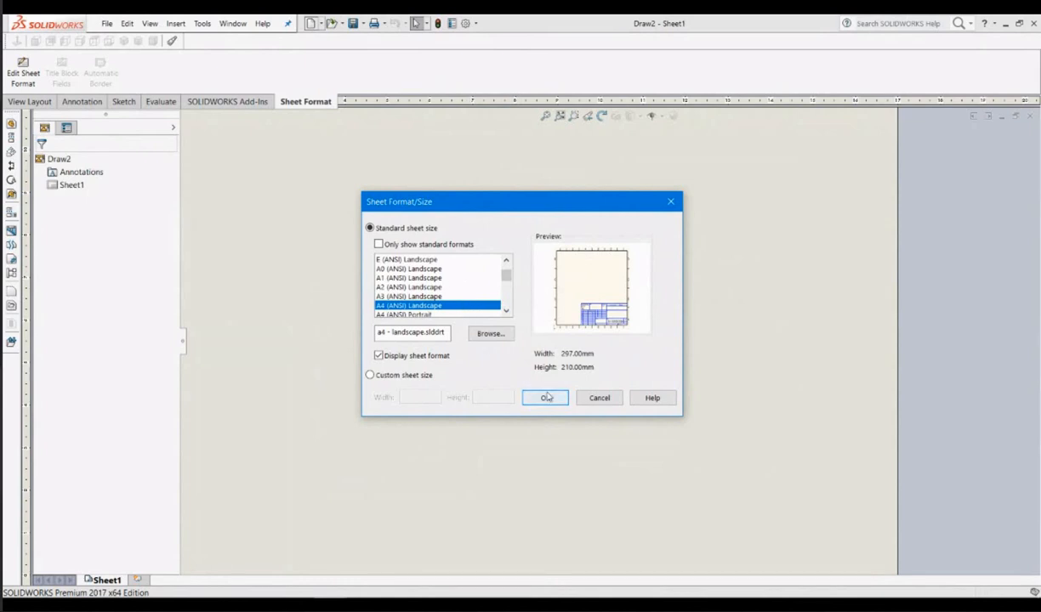
pyautogui.click(546, 397)
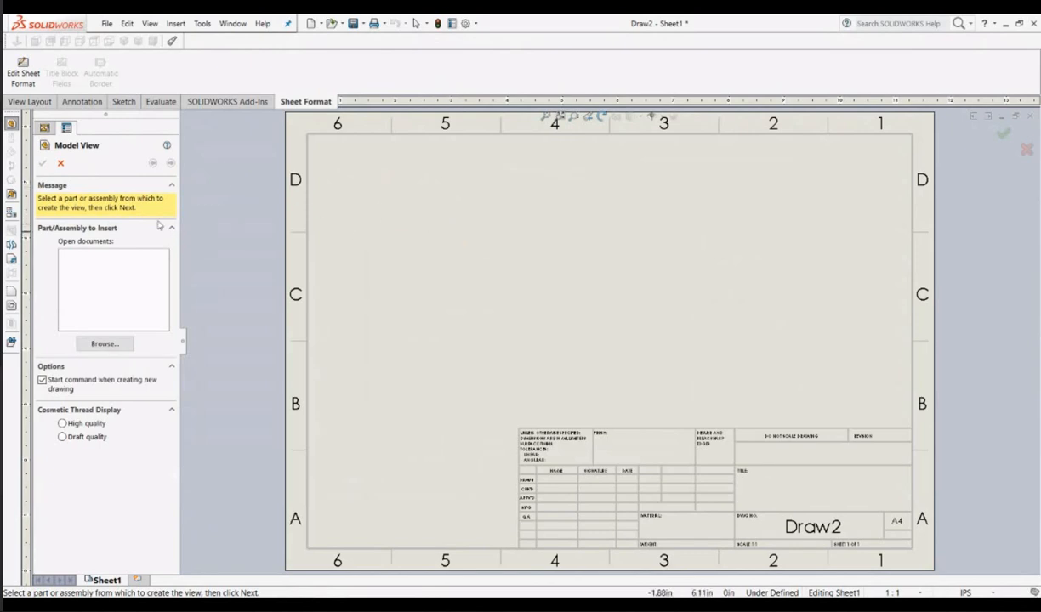
# Step: Insert the standard three views of the box part, then raise the front view and move the side view farther away from it
pyautogui.click(99, 341)
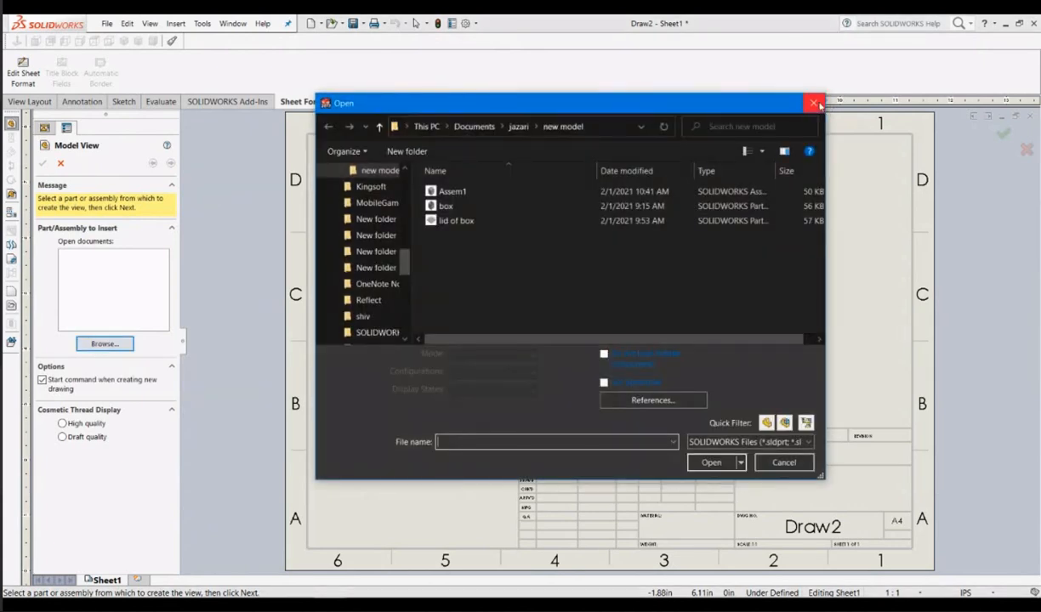
pyautogui.click(815, 104)
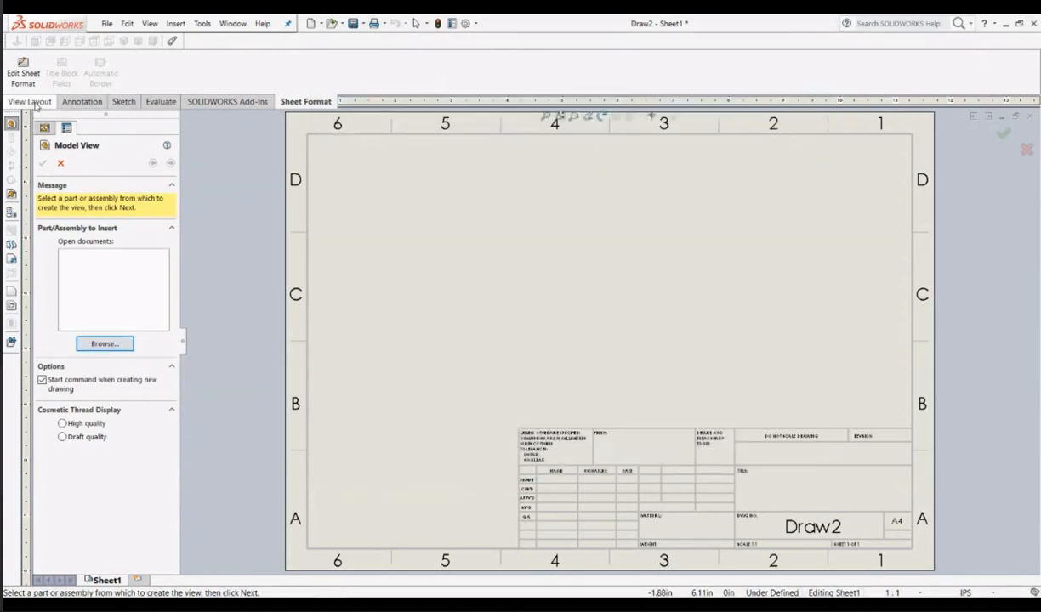
pyautogui.click(30, 102)
pyautogui.click(22, 70)
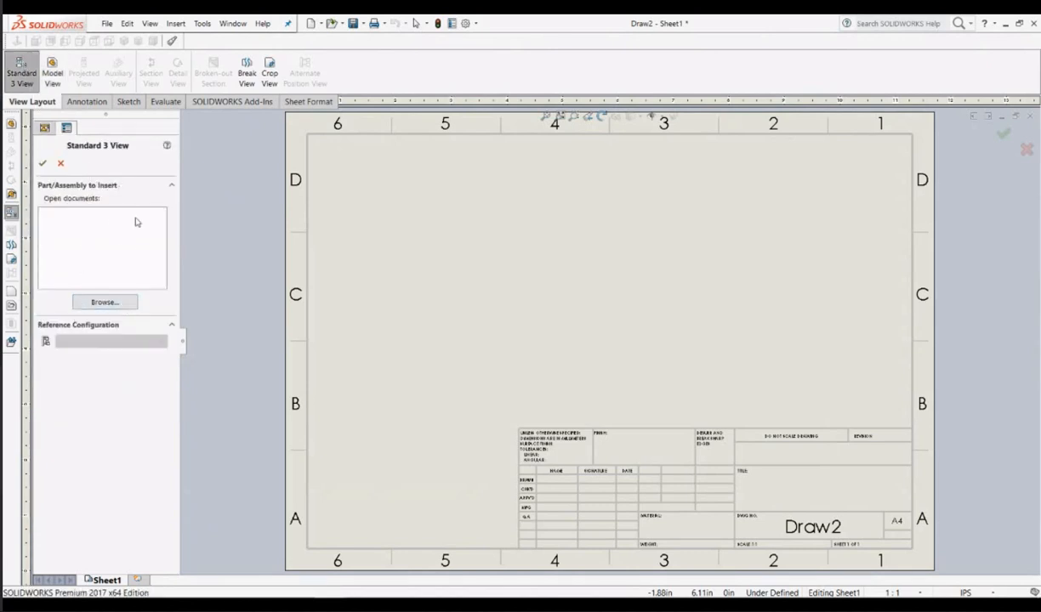
pyautogui.click(125, 300)
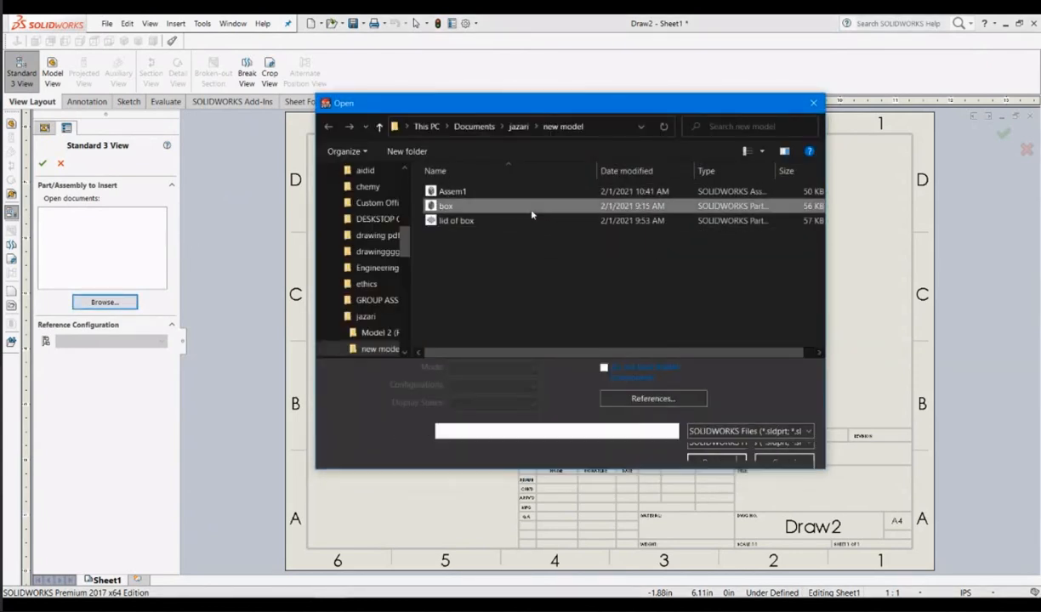
pyautogui.click(531, 215)
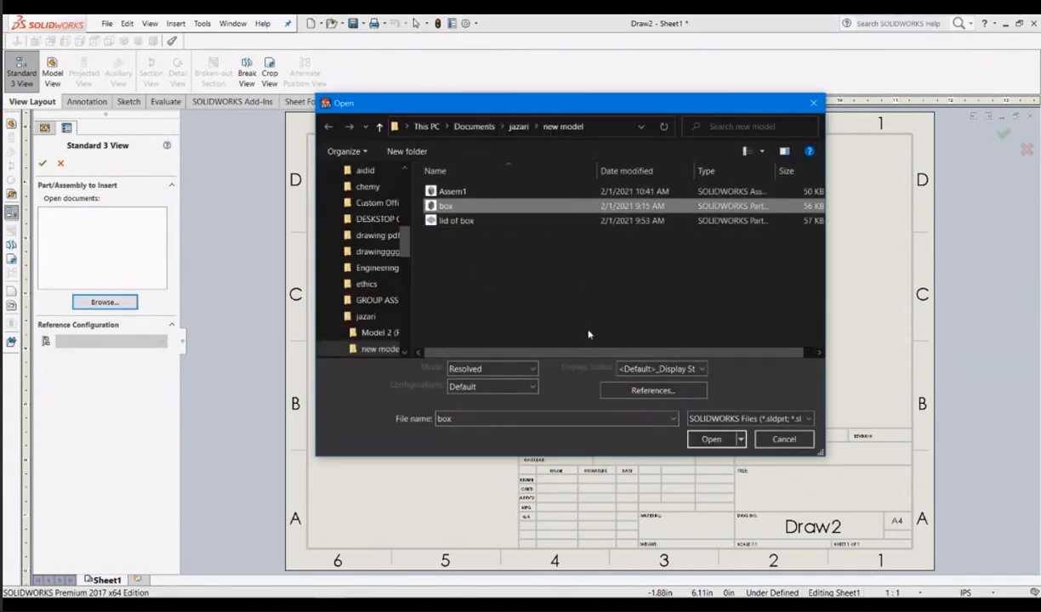
pyautogui.click(705, 439)
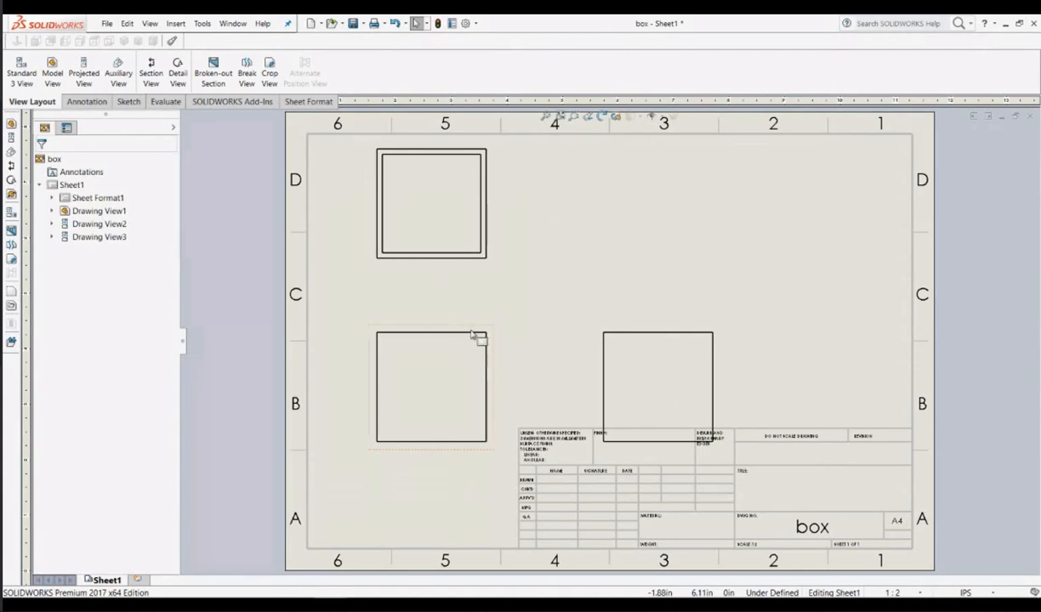
pyautogui.moveTo(471, 331)
pyautogui.mouseDown()
pyautogui.moveTo(475, 285)
pyautogui.moveTo(546, 296)
pyautogui.moveTo(518, 294)
pyautogui.mouseUp()
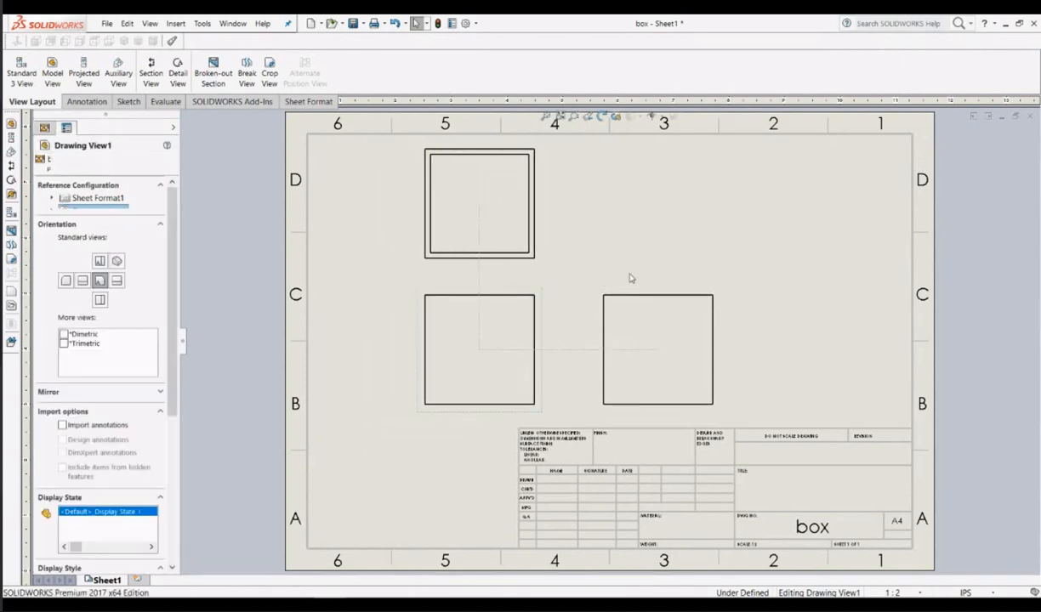
pyautogui.moveTo(656, 286)
pyautogui.mouseDown()
pyautogui.moveTo(787, 291)
pyautogui.moveTo(777, 293)
pyautogui.mouseUp()
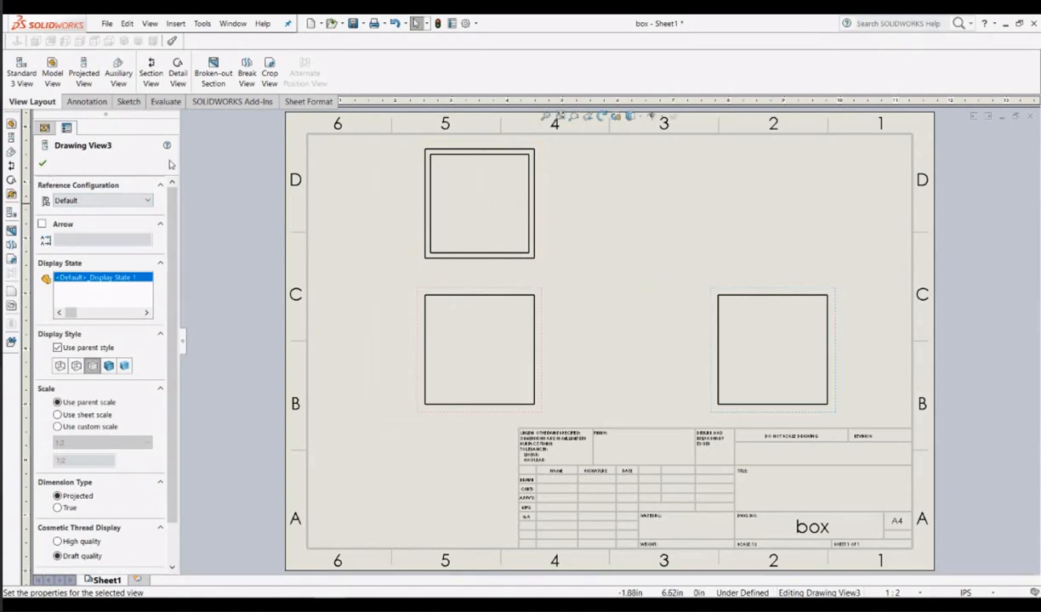
# Step: Add an isometric model view of the box above the side view
pyautogui.click(52, 66)
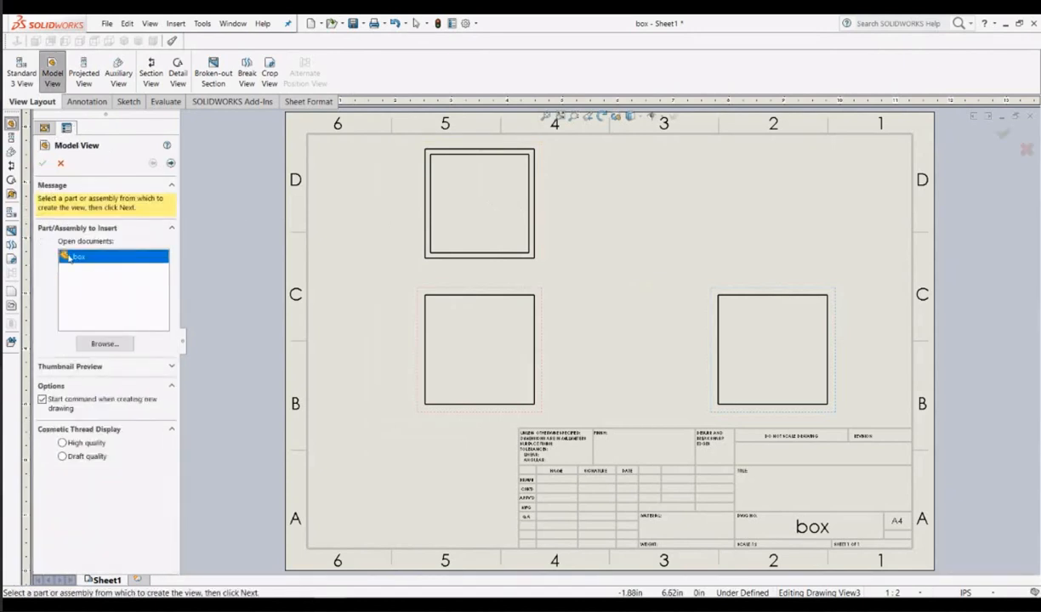
pyautogui.doubleClick(119, 258)
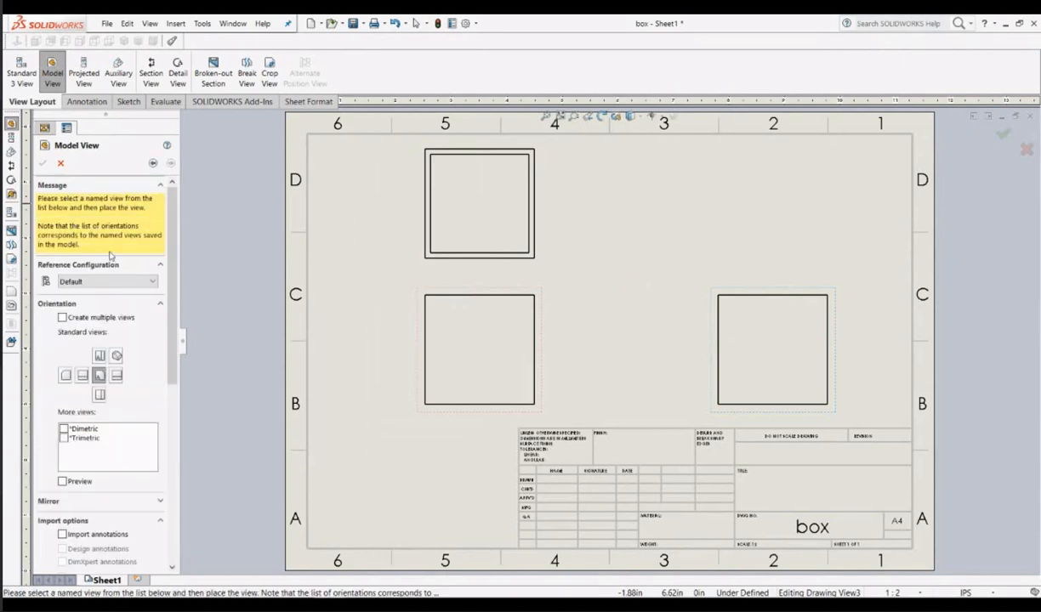
pyautogui.click(118, 357)
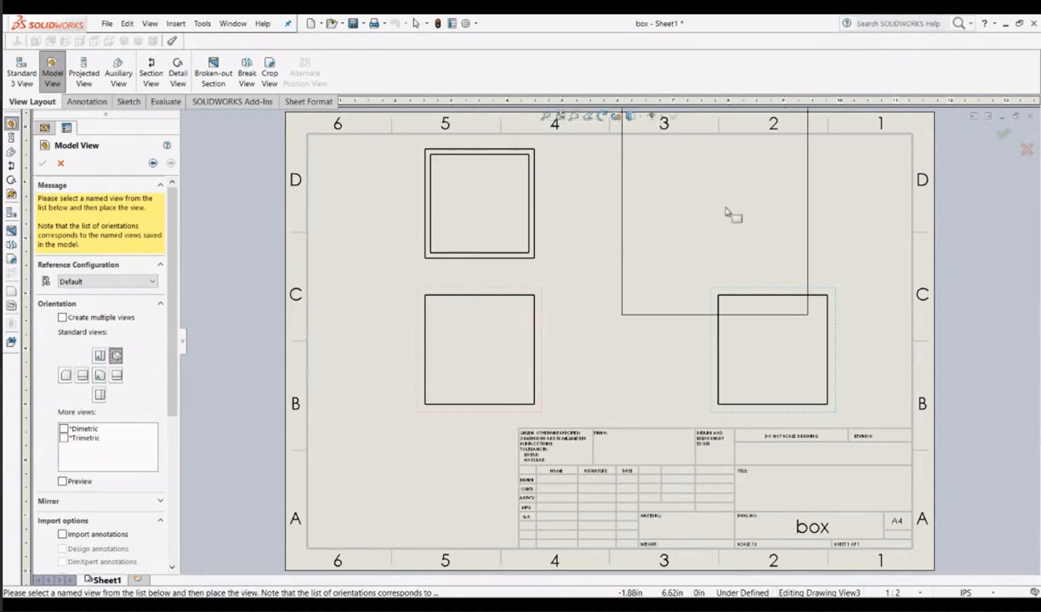
pyautogui.click(792, 249)
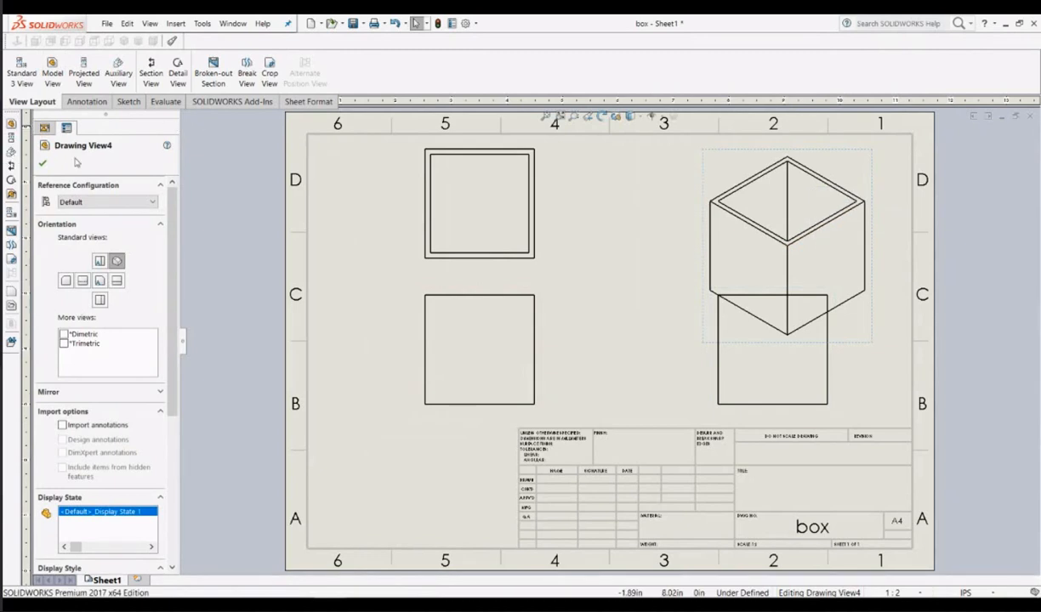
pyautogui.click(40, 166)
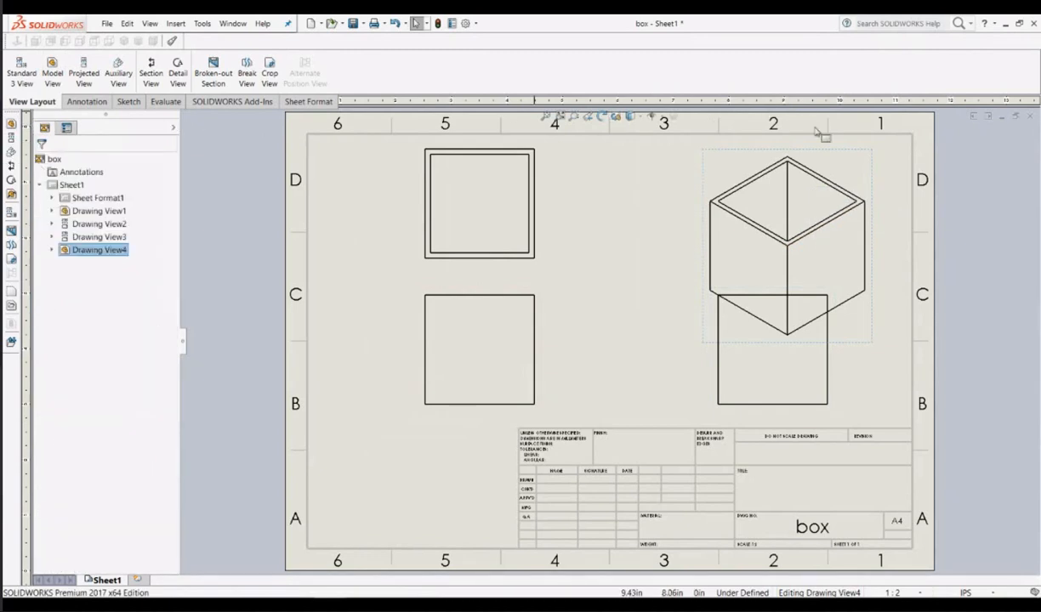
# Step: Move the isometric view up towards the sheet border and shift the front view farther from the side view
pyautogui.moveTo(876, 182)
pyautogui.mouseDown()
pyautogui.moveTo(887, 146)
pyautogui.moveTo(788, 163)
pyautogui.moveTo(855, 168)
pyautogui.moveTo(853, 156)
pyautogui.mouseUp()
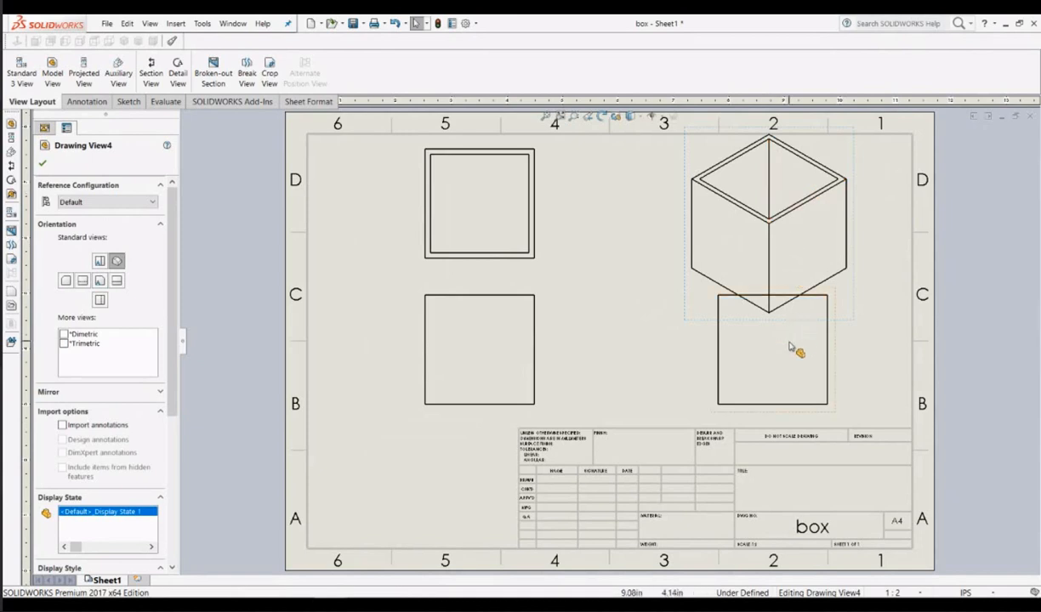
pyautogui.click(712, 372)
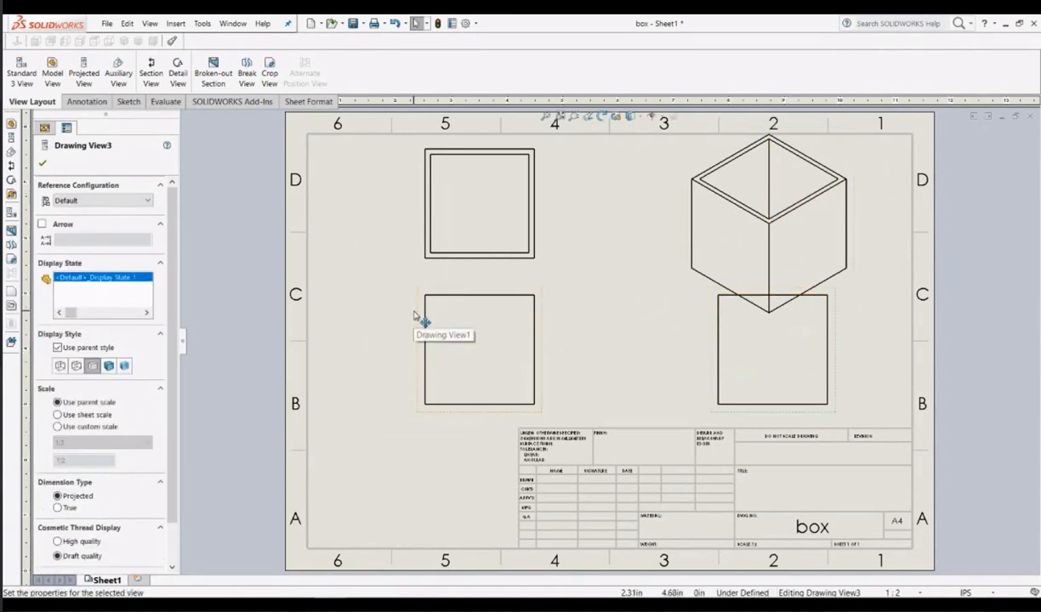
pyautogui.moveTo(424, 328)
pyautogui.mouseDown()
pyautogui.moveTo(365, 337)
pyautogui.moveTo(424, 325)
pyautogui.moveTo(385, 324)
pyautogui.mouseUp()
# Step: Set the isometric view to a custom scale of 1:4
pyautogui.click(769, 188)
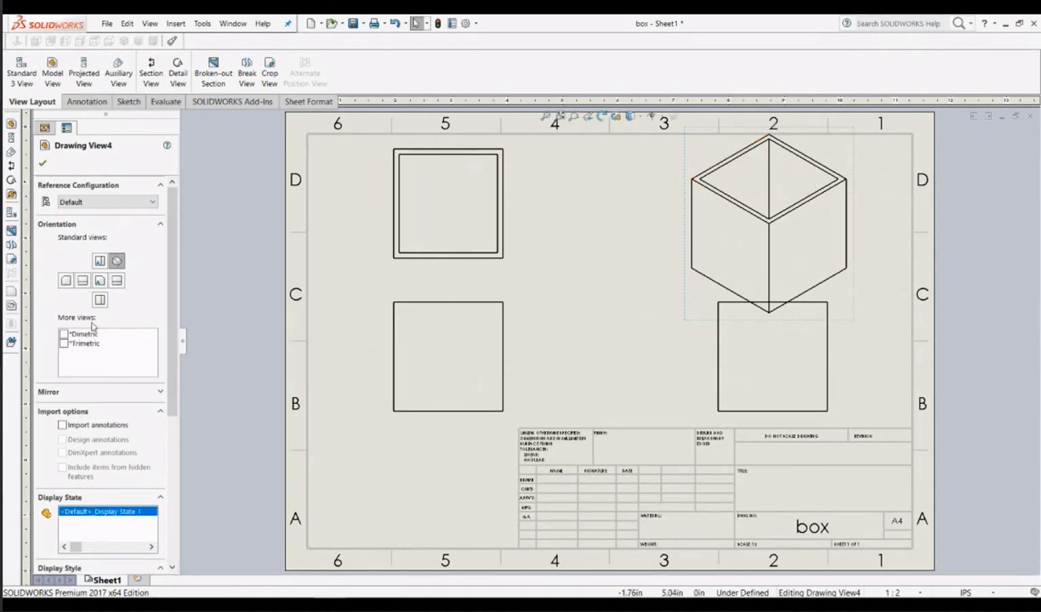
pyautogui.scroll(-6, 82, 405)
pyautogui.click(63, 381)
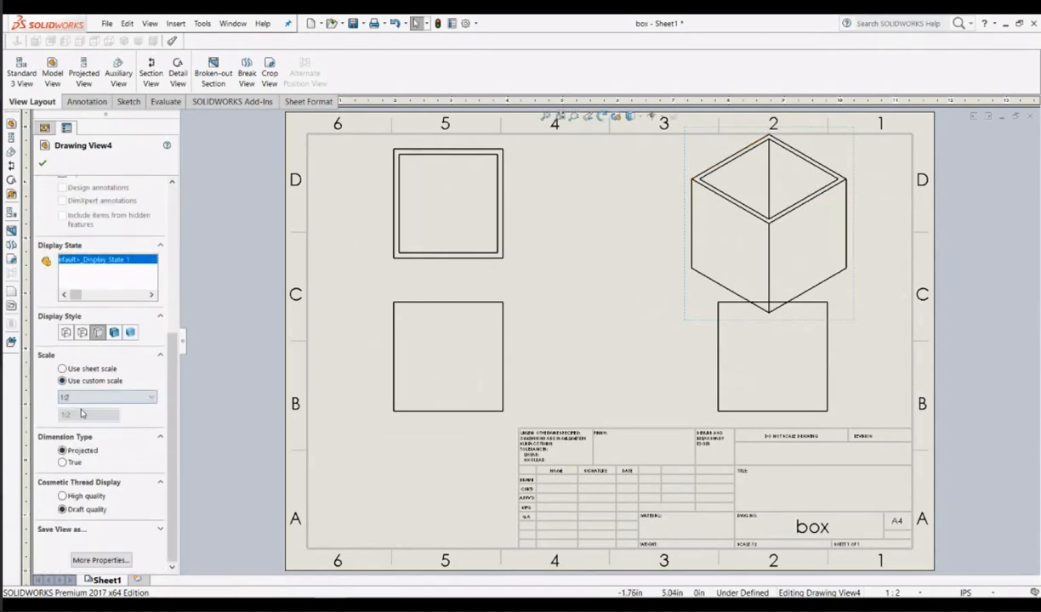
pyautogui.click(97, 398)
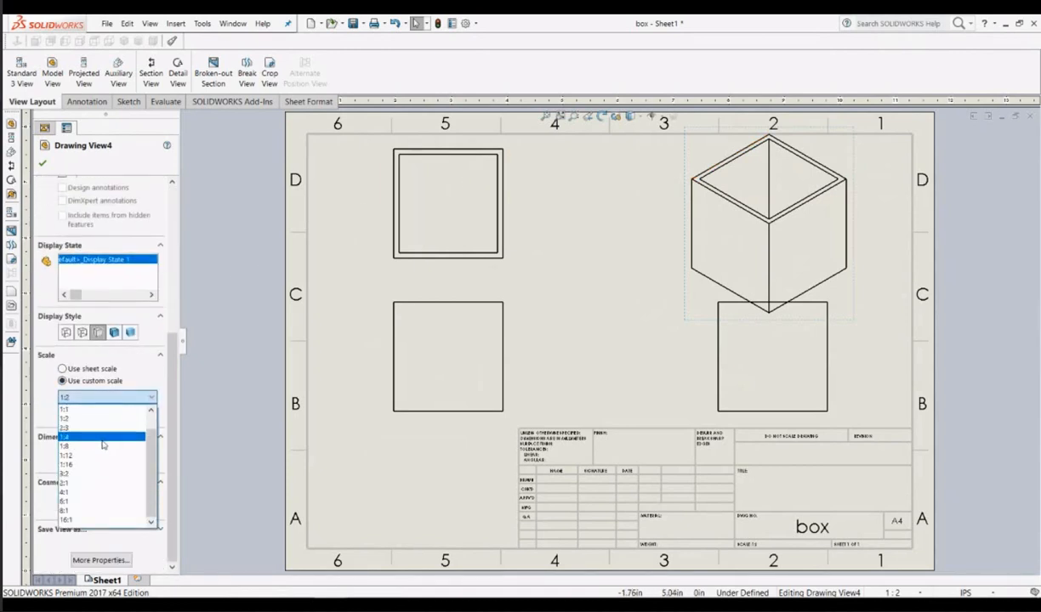
pyautogui.click(103, 437)
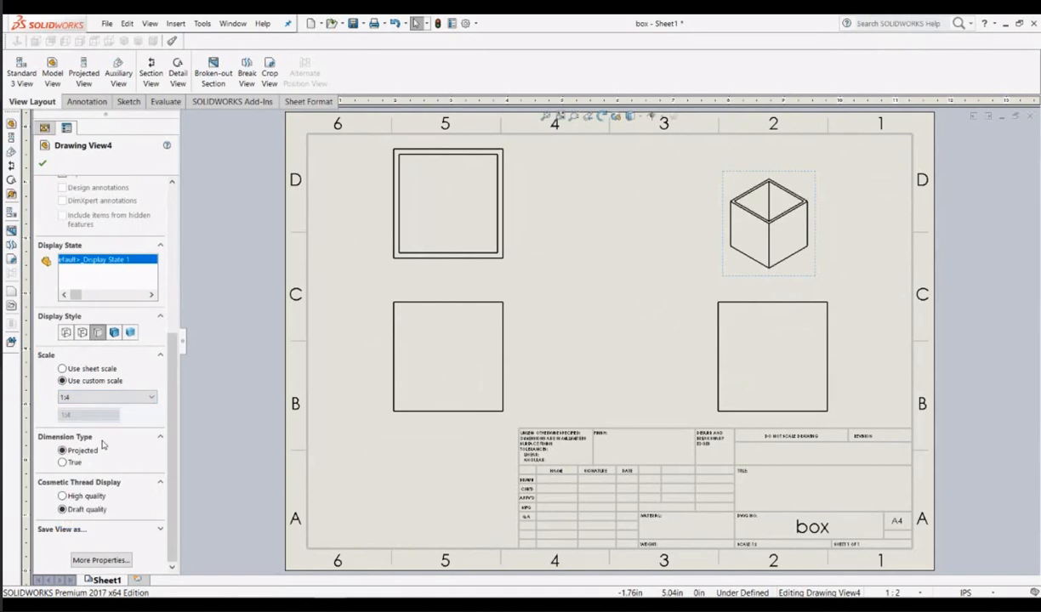
# Step: Give the top view a custom scale of 1:4
pyautogui.click(505, 186)
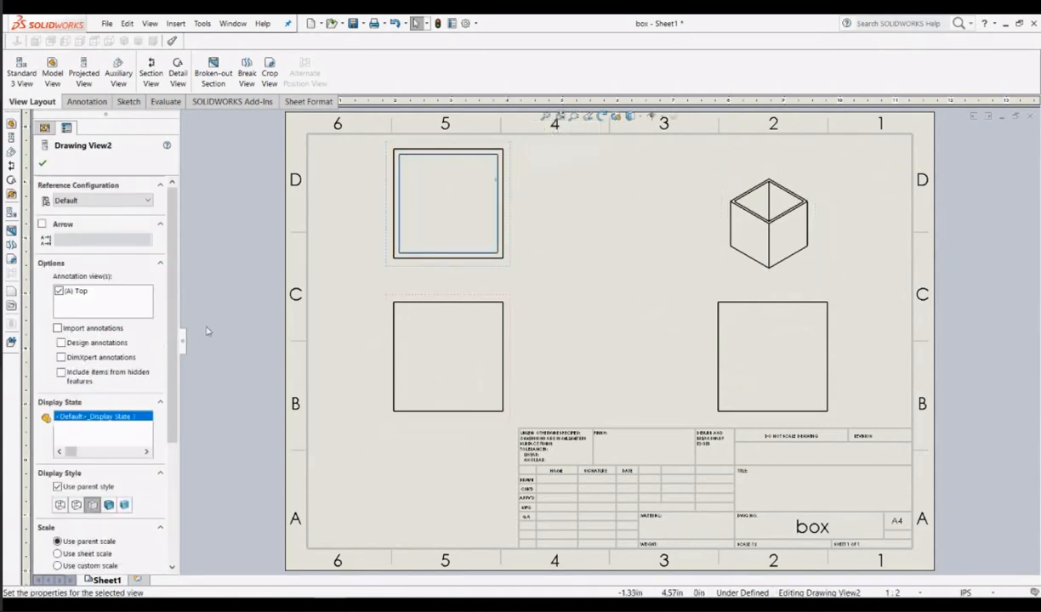
pyautogui.scroll(-3, 121, 389)
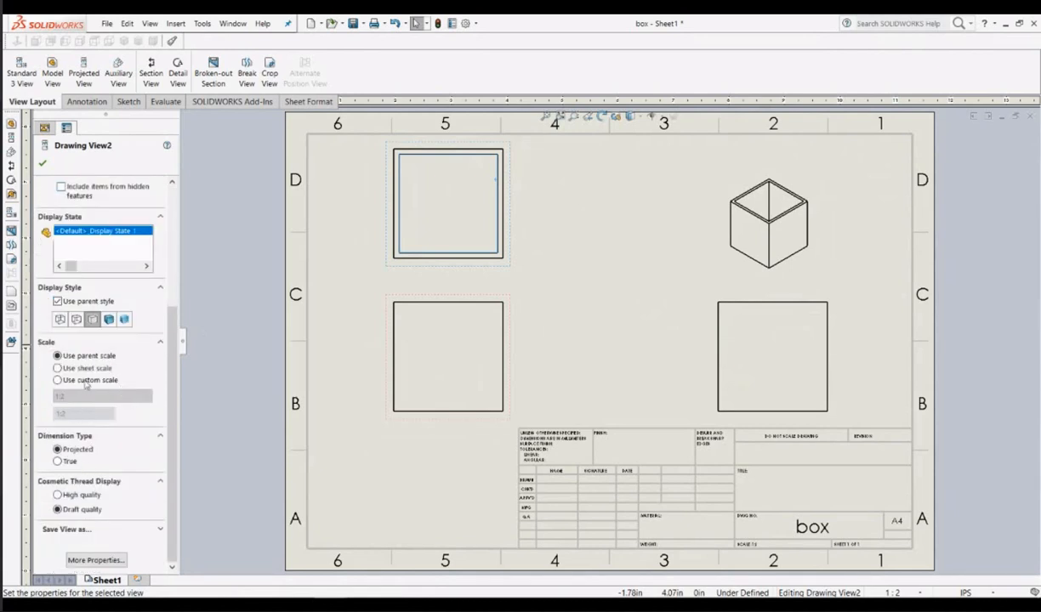
pyautogui.click(58, 380)
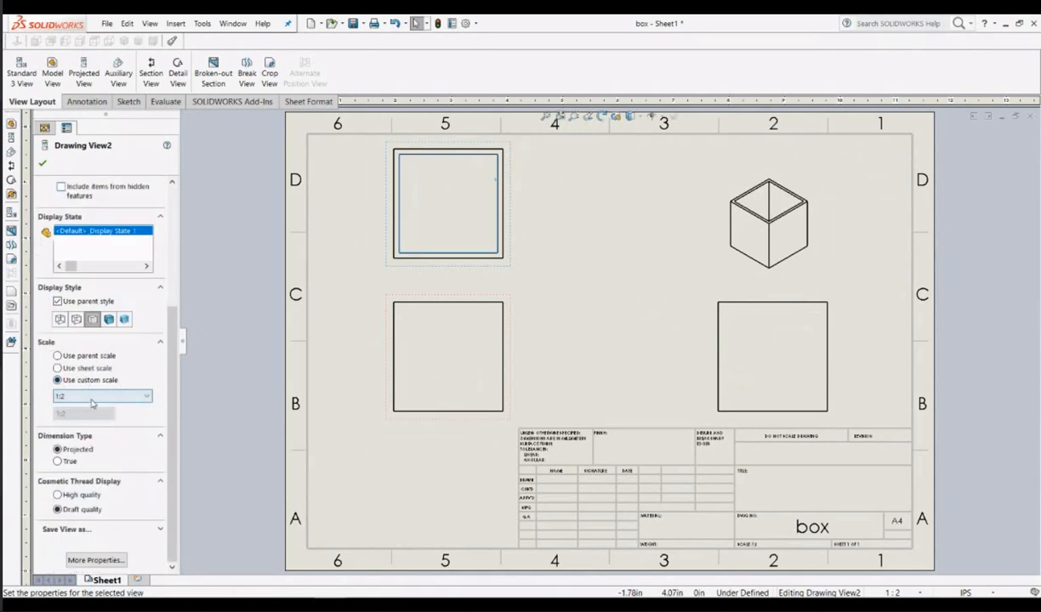
pyautogui.click(92, 396)
pyautogui.click(89, 422)
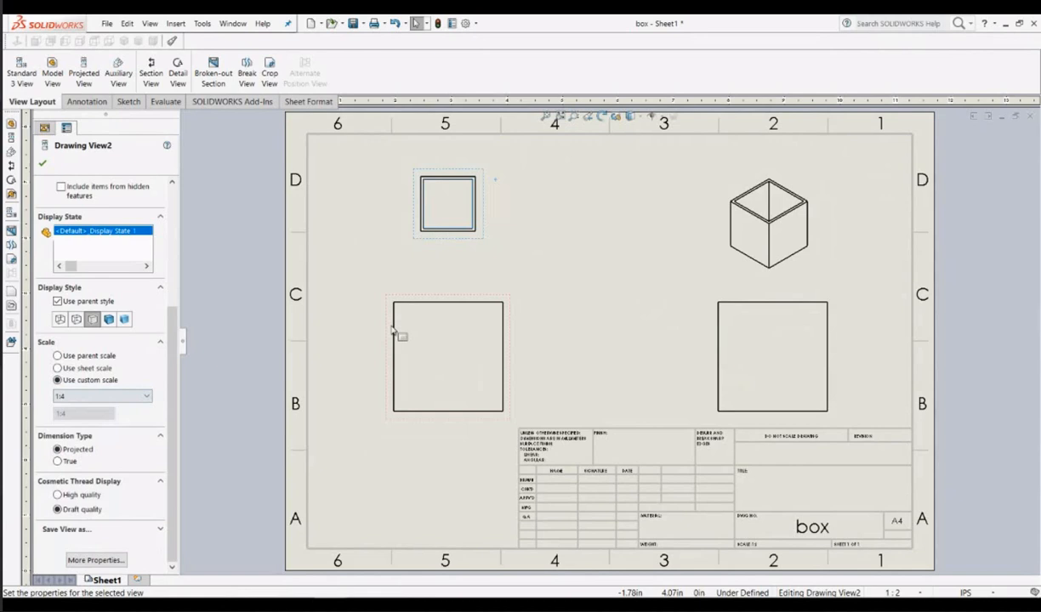
# Step: Set the front view of the box to a custom scale of 1:4
pyautogui.click(490, 305)
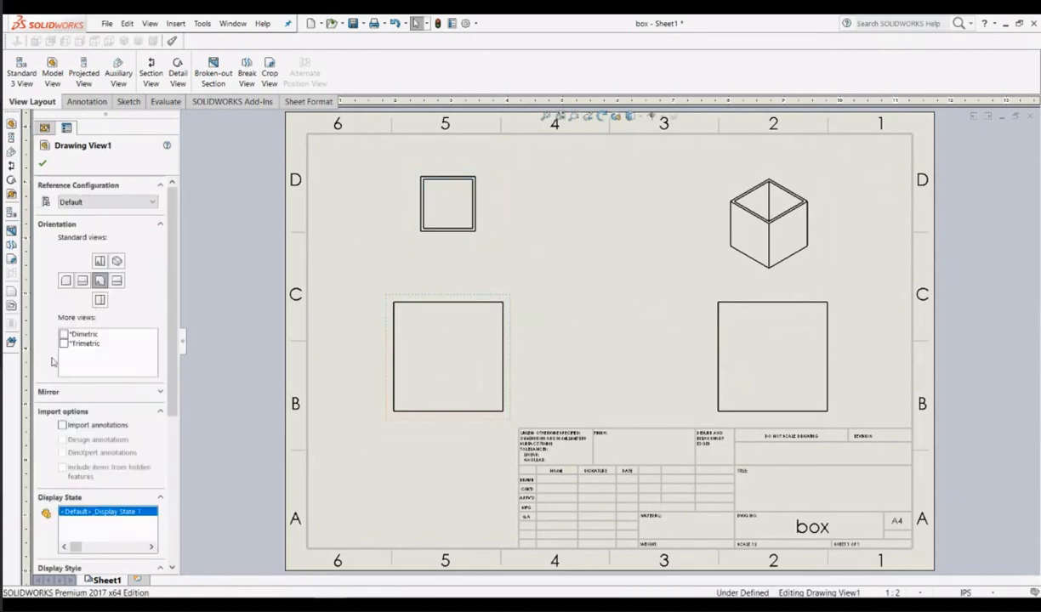
pyautogui.scroll(-5, 112, 406)
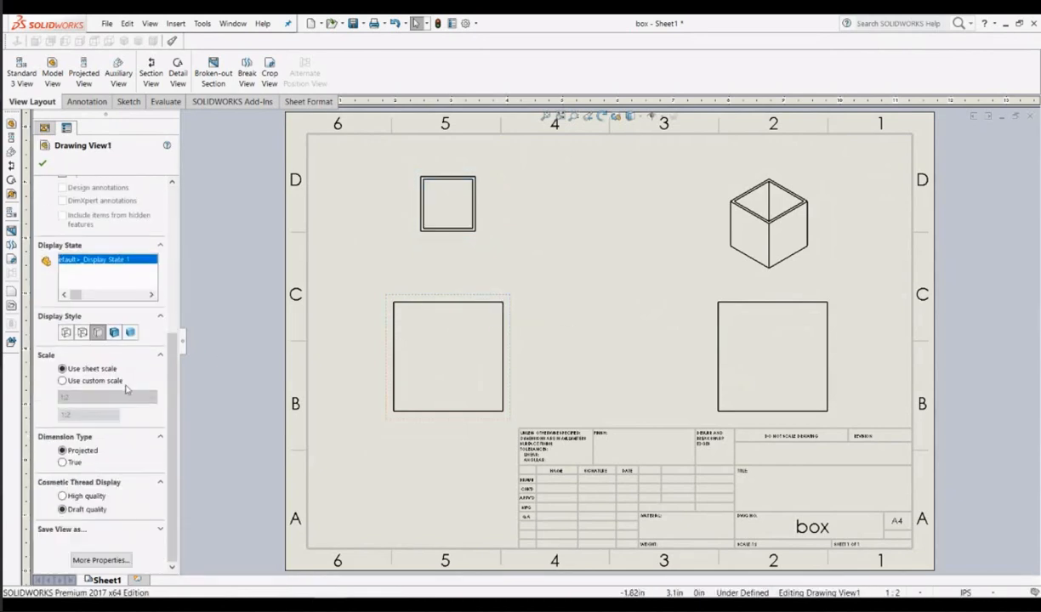
pyautogui.click(78, 382)
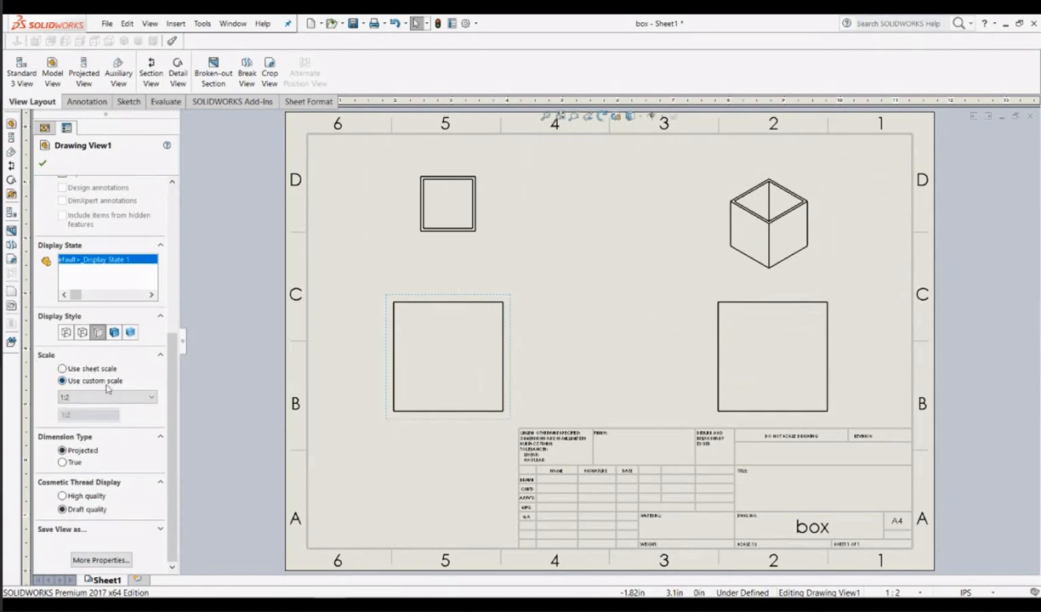
pyautogui.click(72, 397)
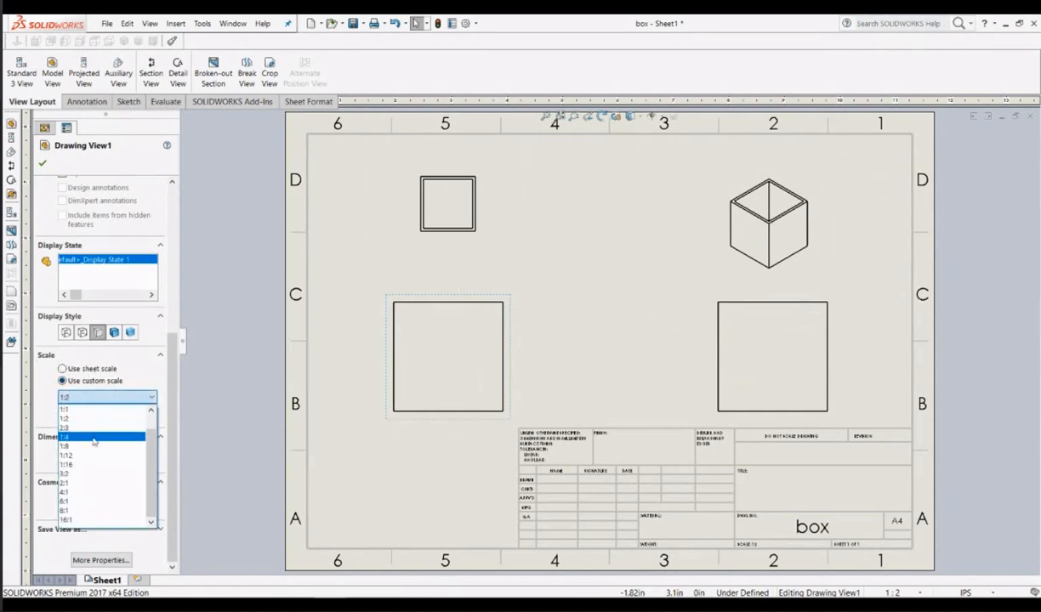
pyautogui.click(94, 436)
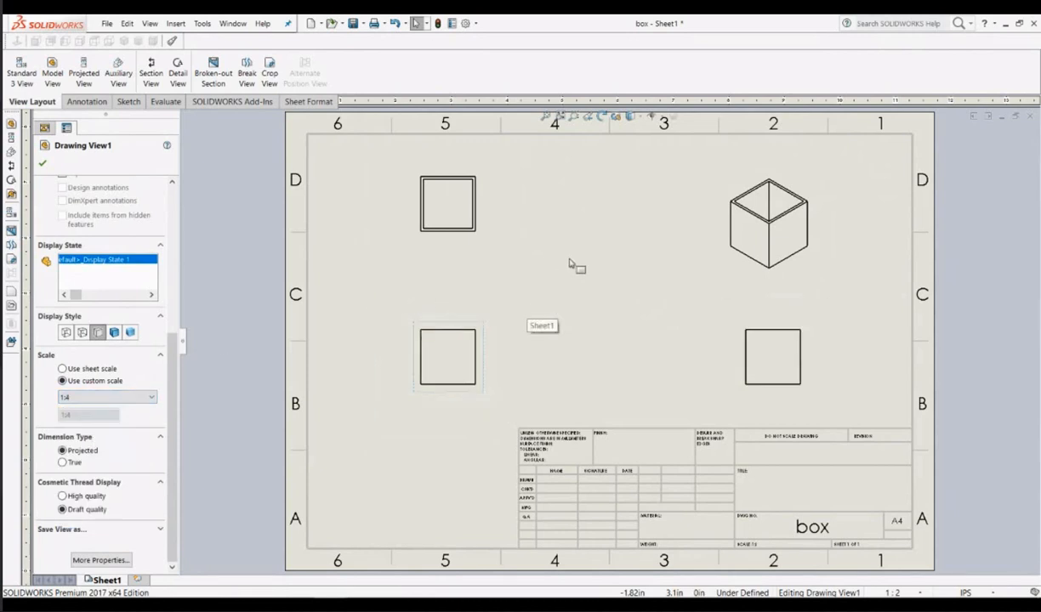
# Step: Shift the front view together with the top view closer to the side view, and nudge the isometric view up towards the border
pyautogui.moveTo(432, 330)
pyautogui.mouseDown()
pyautogui.moveTo(441, 320)
pyautogui.moveTo(495, 321)
pyautogui.mouseUp()
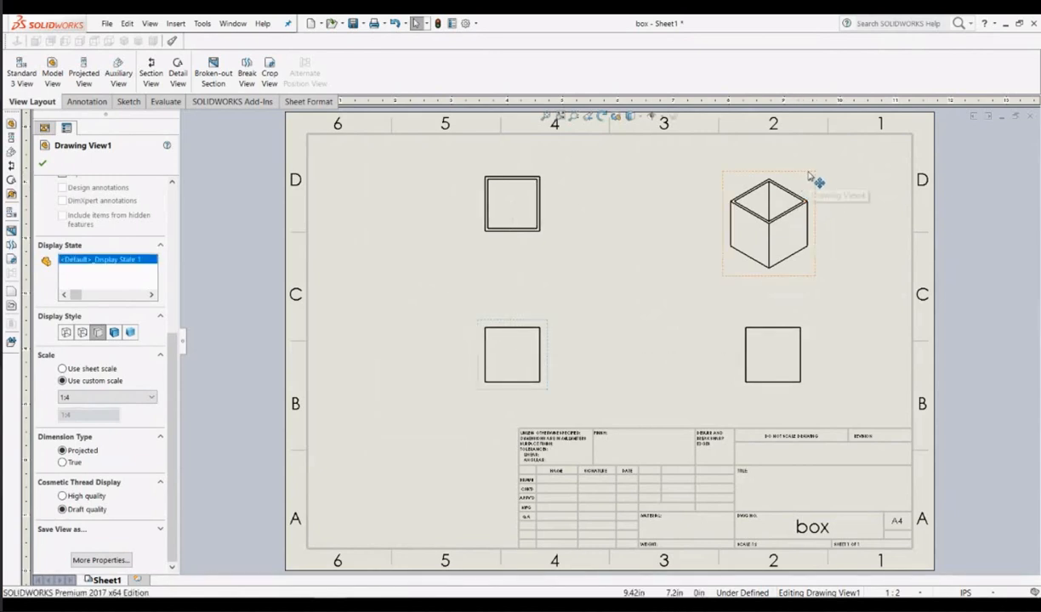
pyautogui.moveTo(810, 175); pyautogui.dragTo(811, 167)
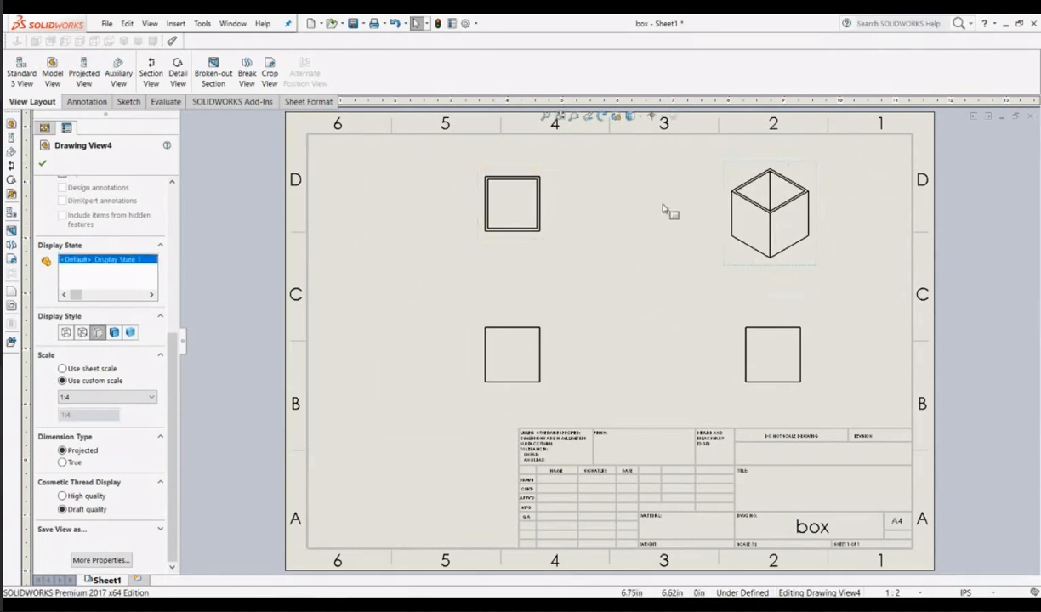
# Step: Change the drawing's document units to MMGS (millimeter, gram, second) and close the isometric view's properties
pyautogui.scroll(-2, 817, 209)
pyautogui.scroll(-1, 804, 223)
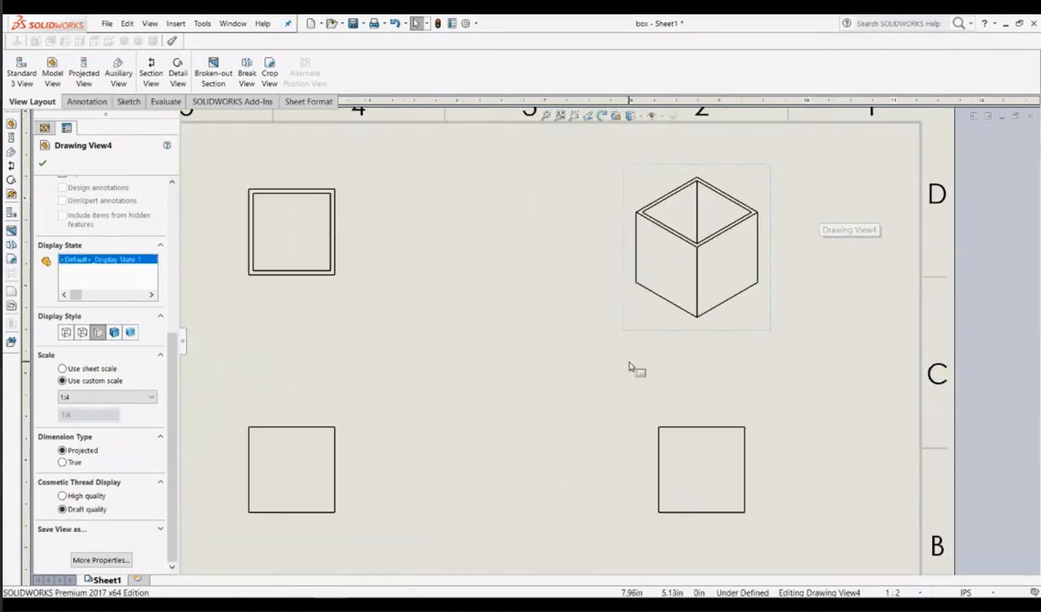
pyautogui.scroll(2, 626, 372)
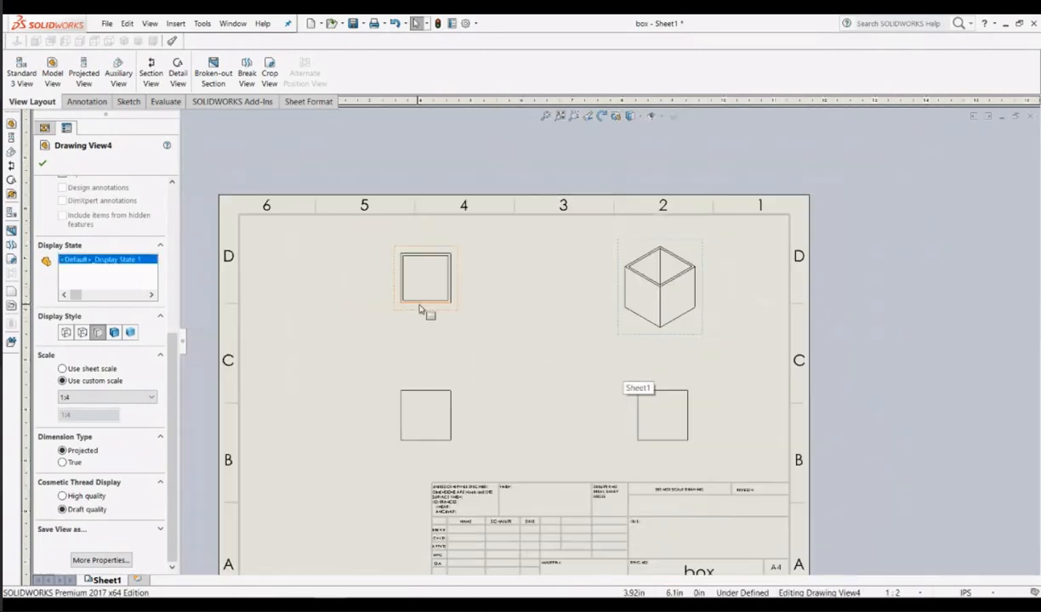
pyautogui.scroll(3, 423, 309)
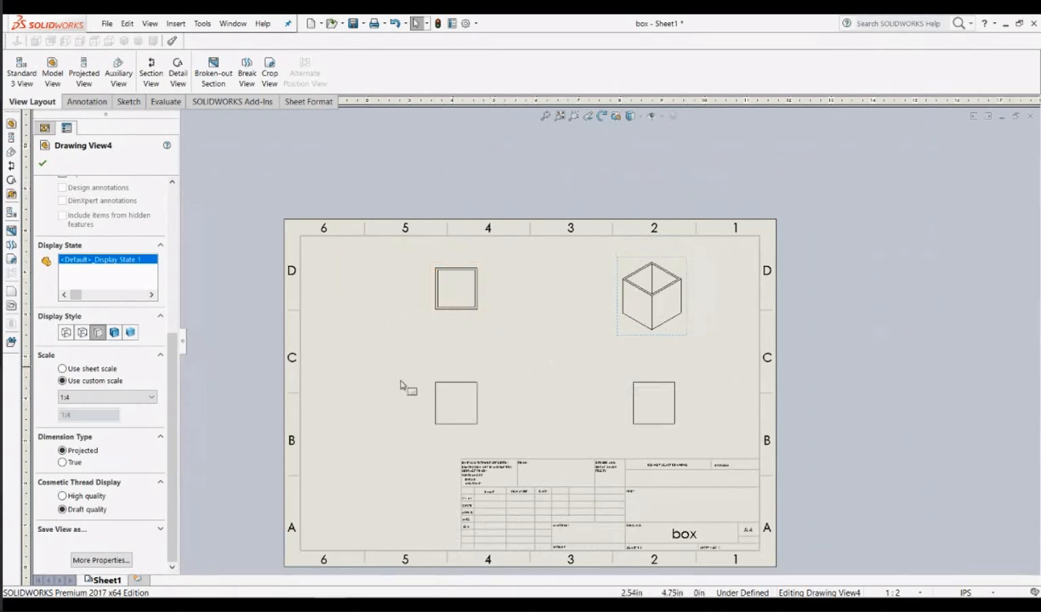
pyautogui.scroll(-1, 476, 473)
pyautogui.scroll(1, 520, 466)
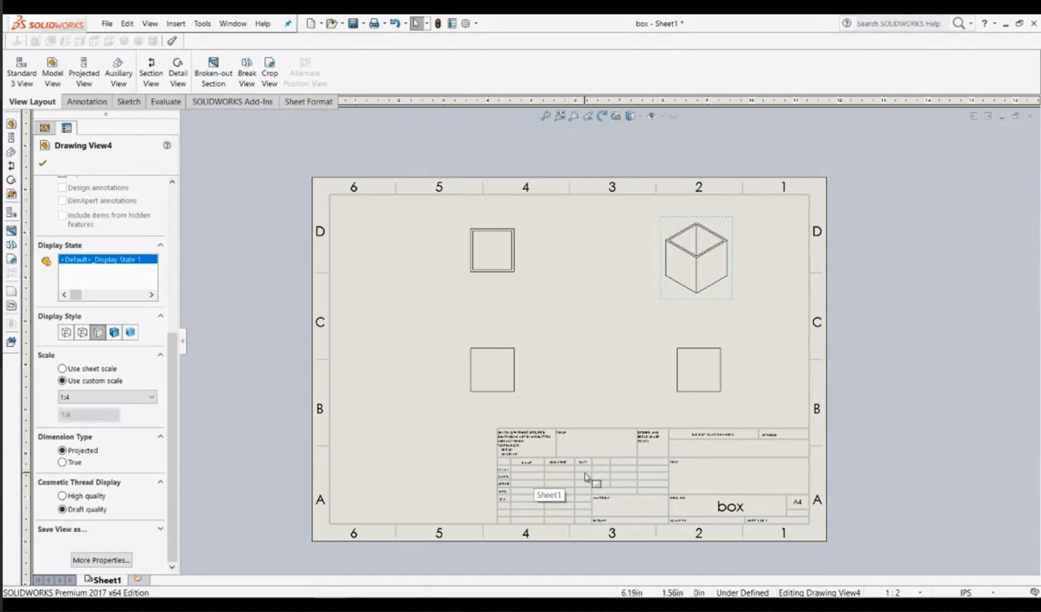
pyautogui.scroll(-1, 566, 463)
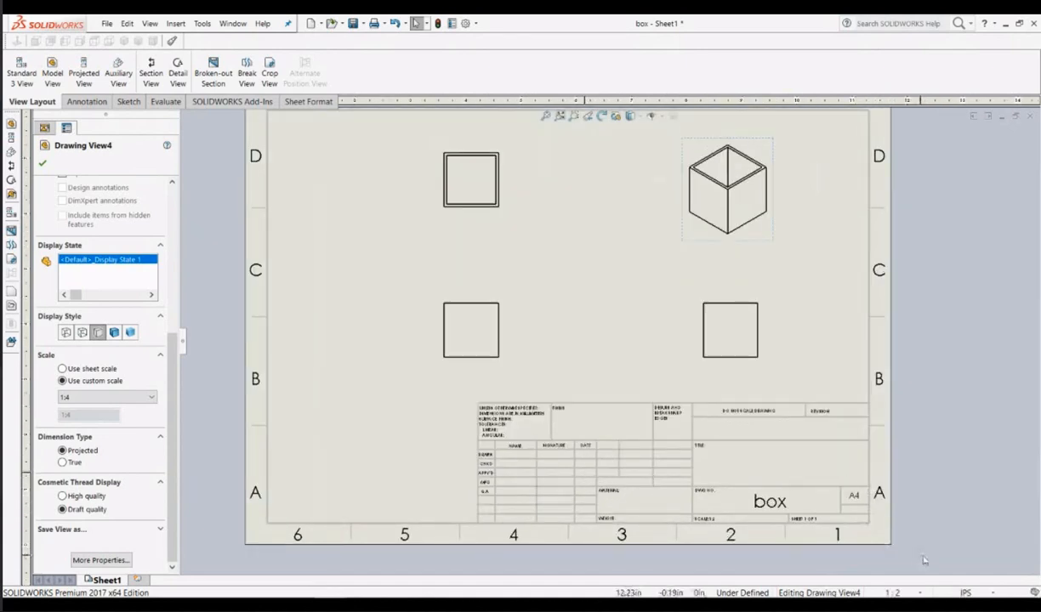
pyautogui.click(969, 594)
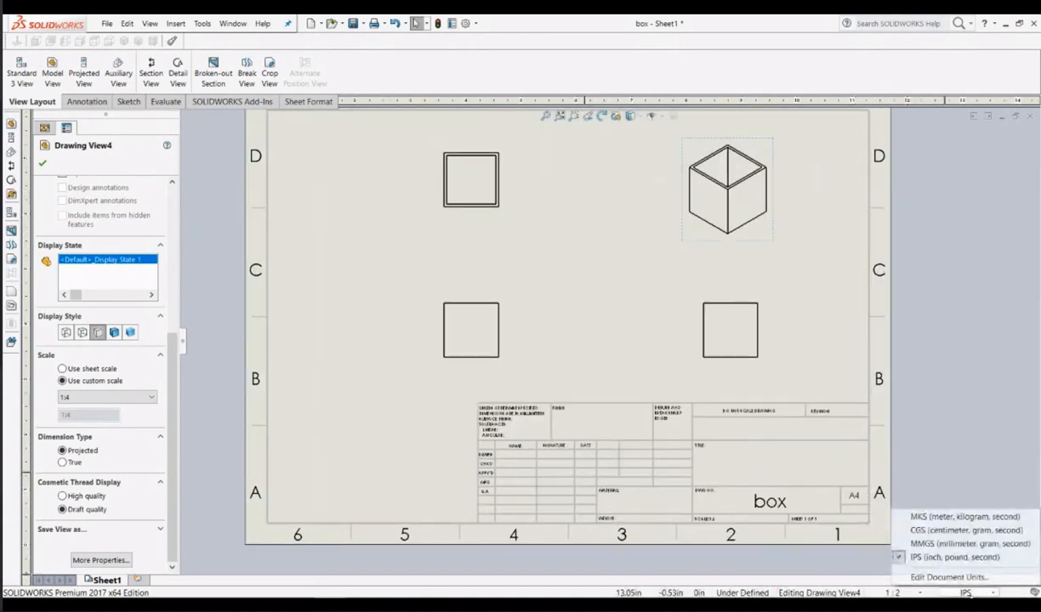
pyautogui.click(975, 545)
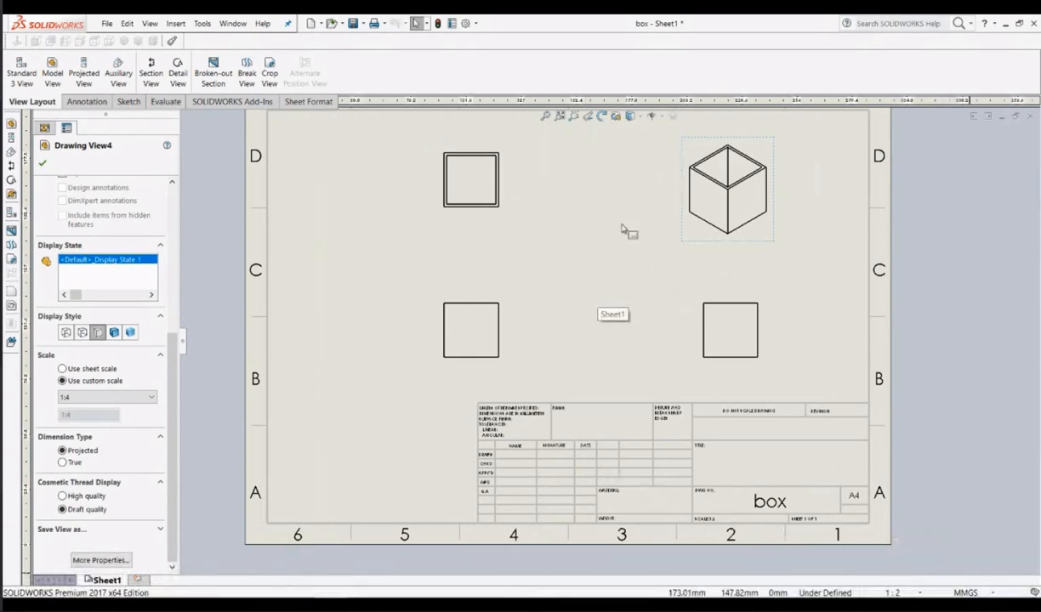
pyautogui.scroll(-3, 599, 192)
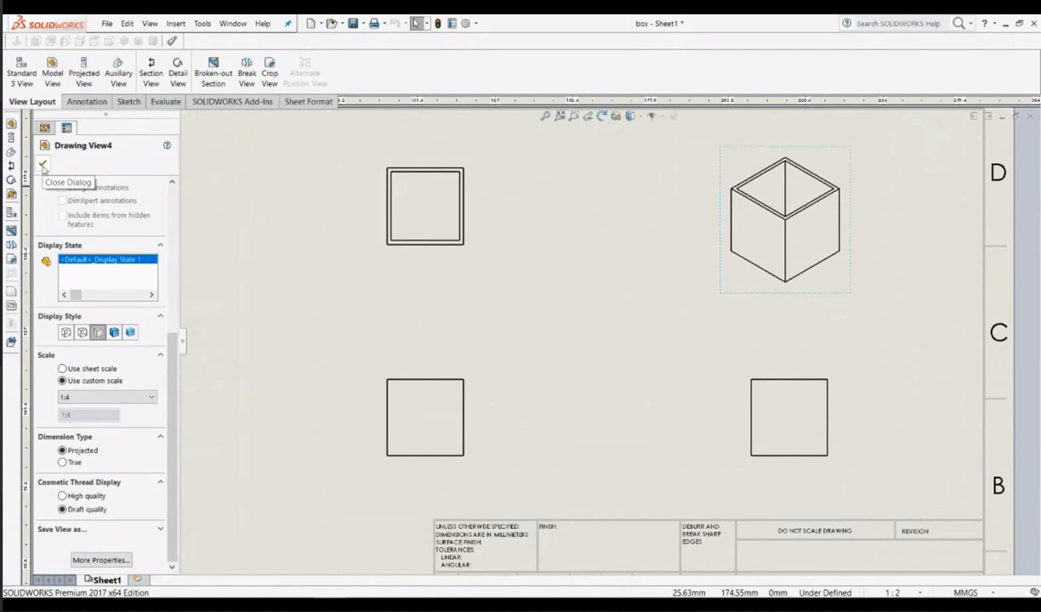
pyautogui.click(43, 165)
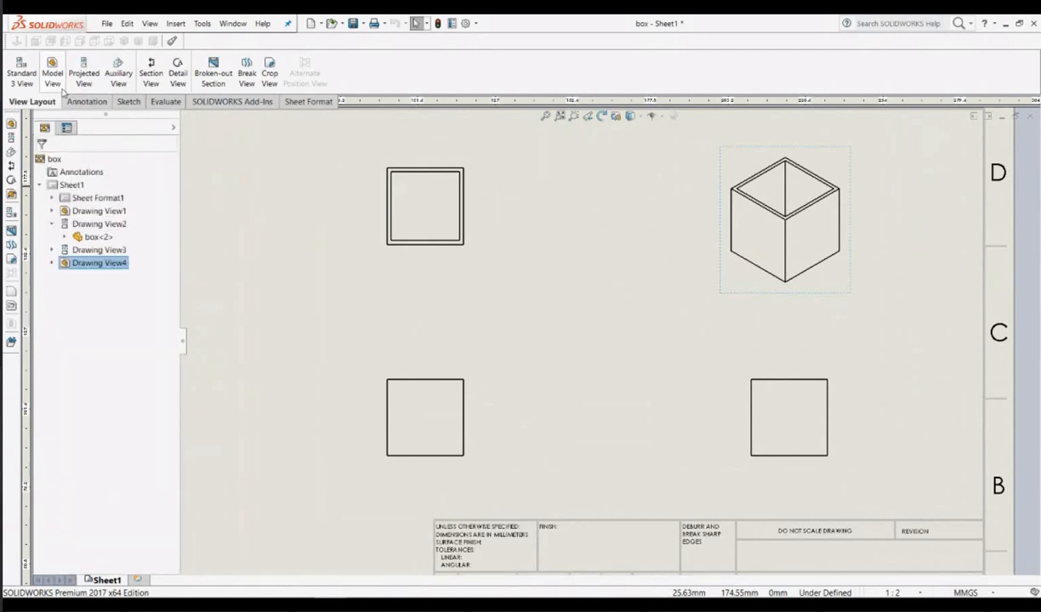
pyautogui.click(89, 102)
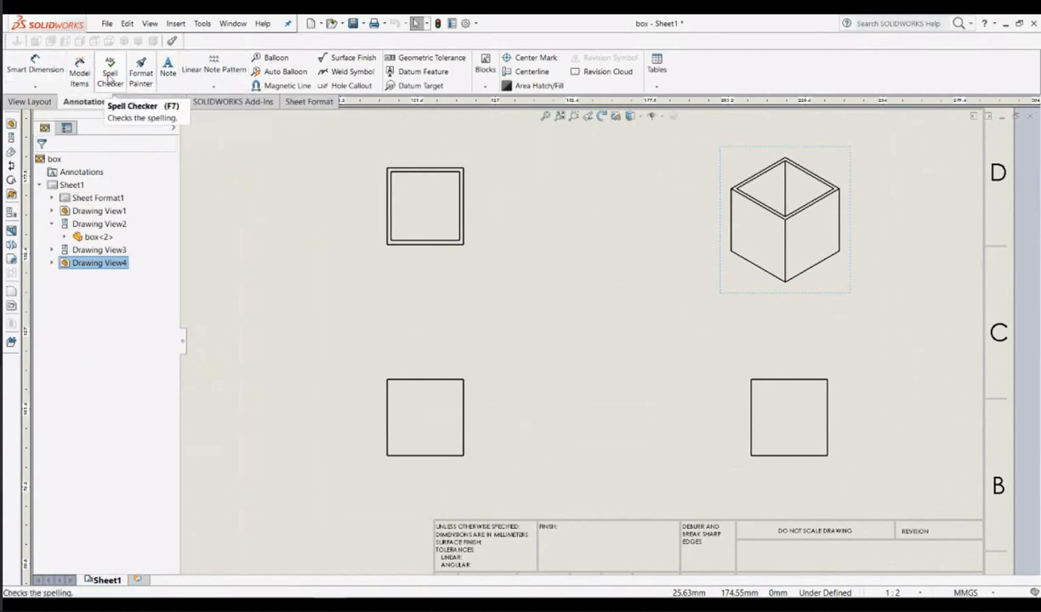
pyautogui.click(27, 67)
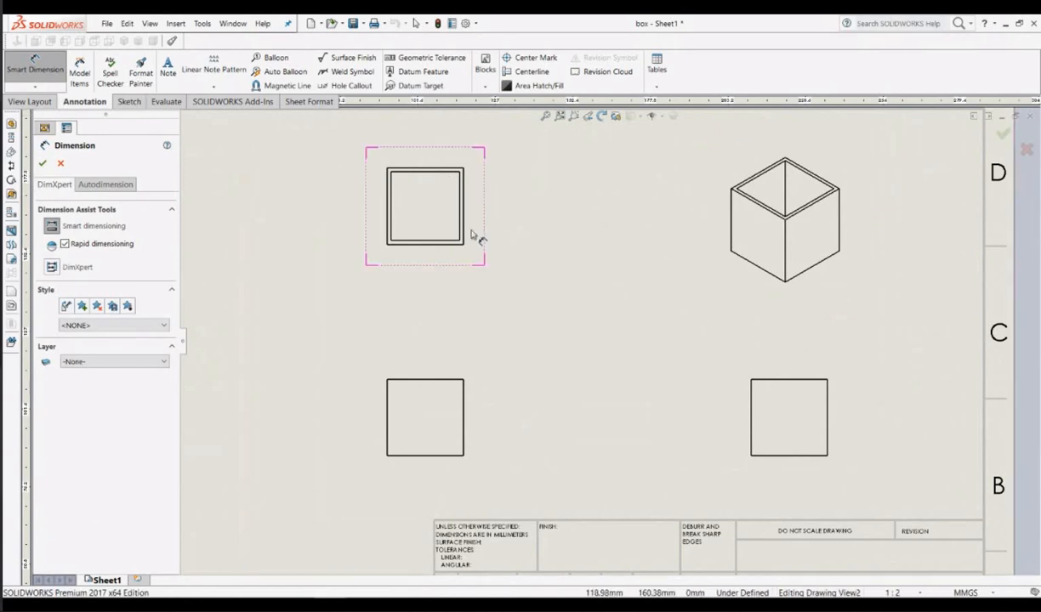
pyautogui.scroll(-4, 476, 233)
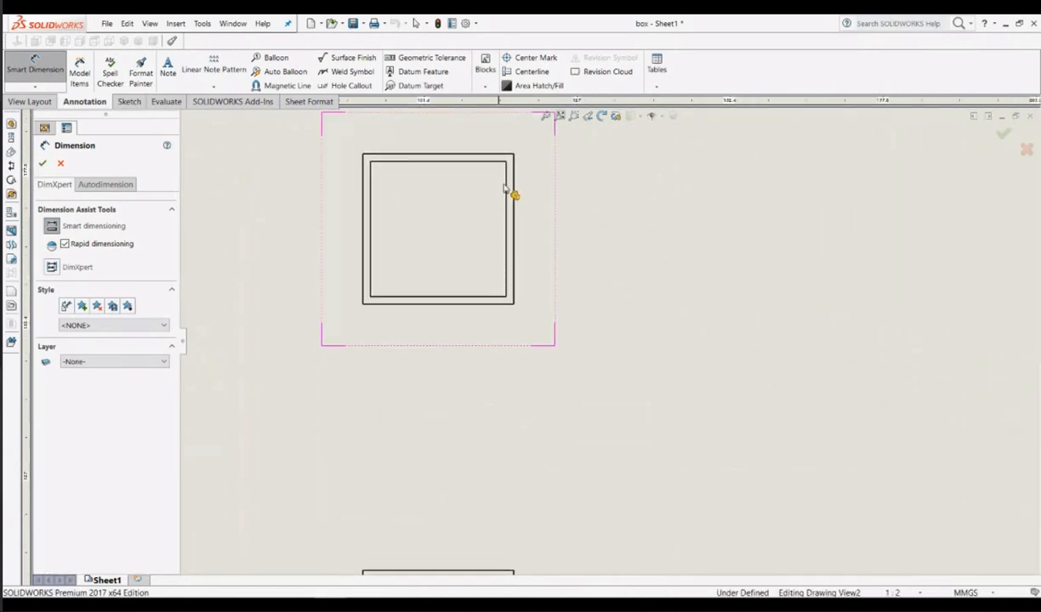
pyautogui.scroll(3, 533, 204)
pyautogui.scroll(1, 676, 339)
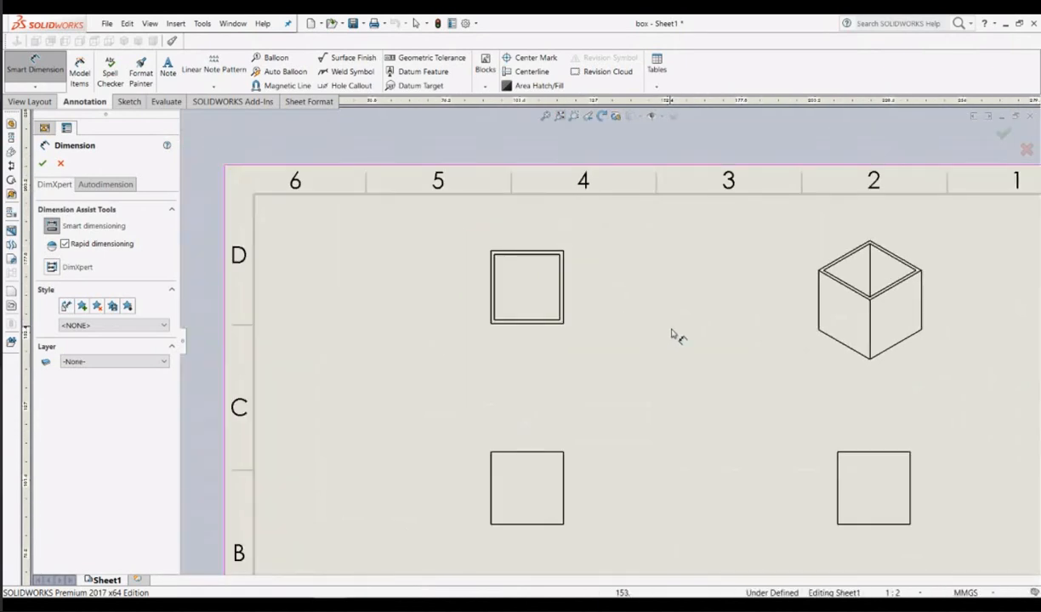
pyautogui.scroll(-1, 677, 341)
pyautogui.scroll(1, 677, 339)
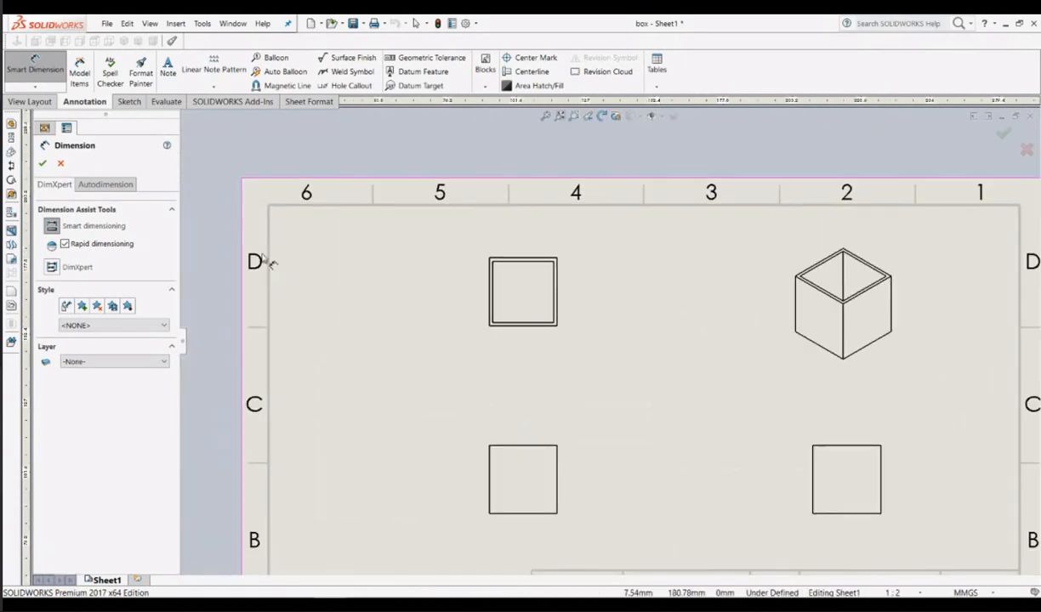
pyautogui.click(58, 162)
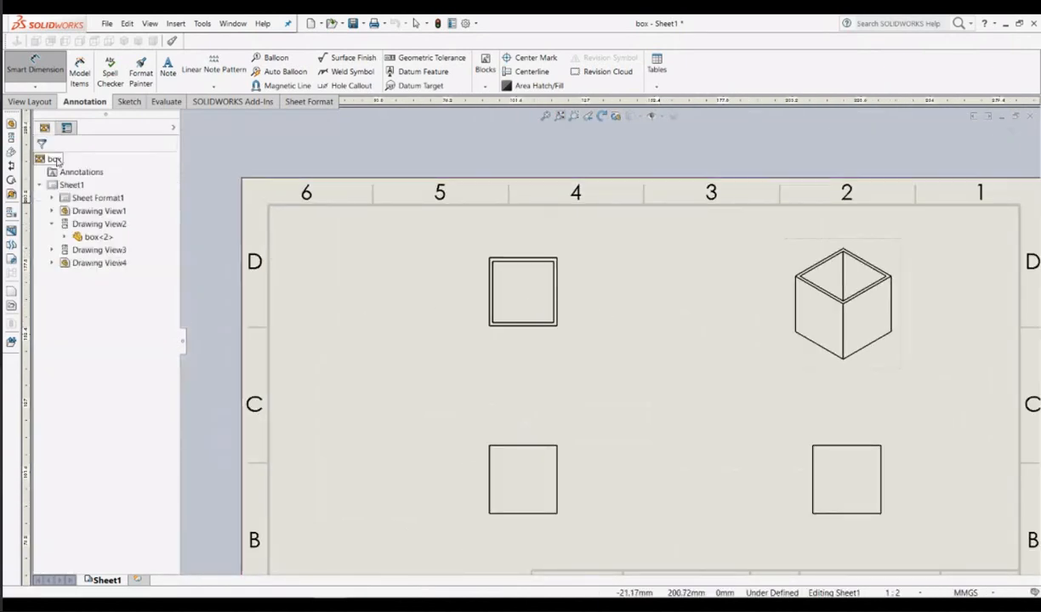
# Step: Set the top view's display style to Hidden Lines Visible
pyautogui.click(568, 269)
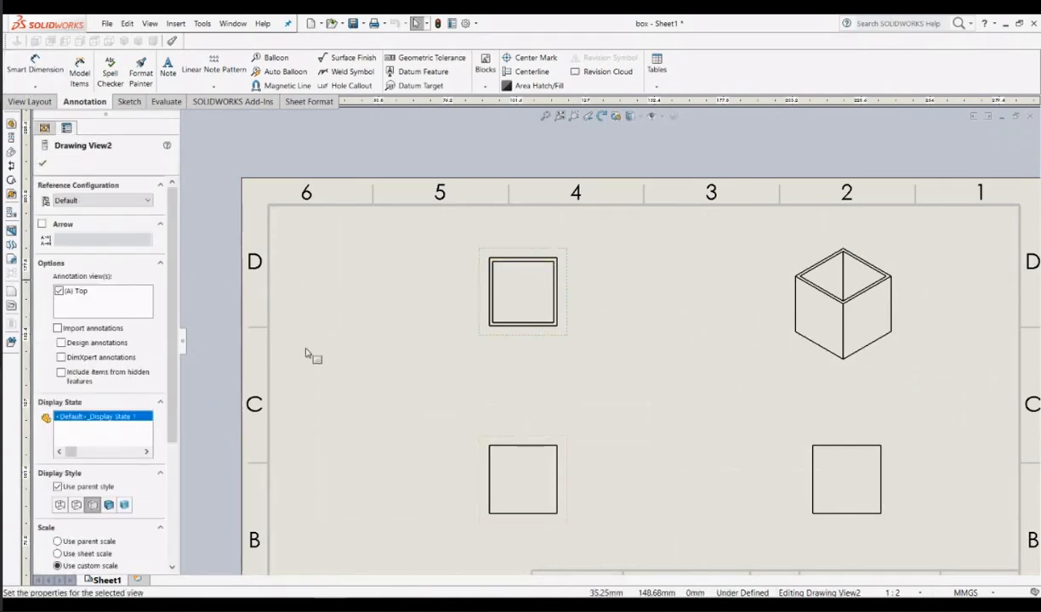
pyautogui.scroll(-5, 120, 358)
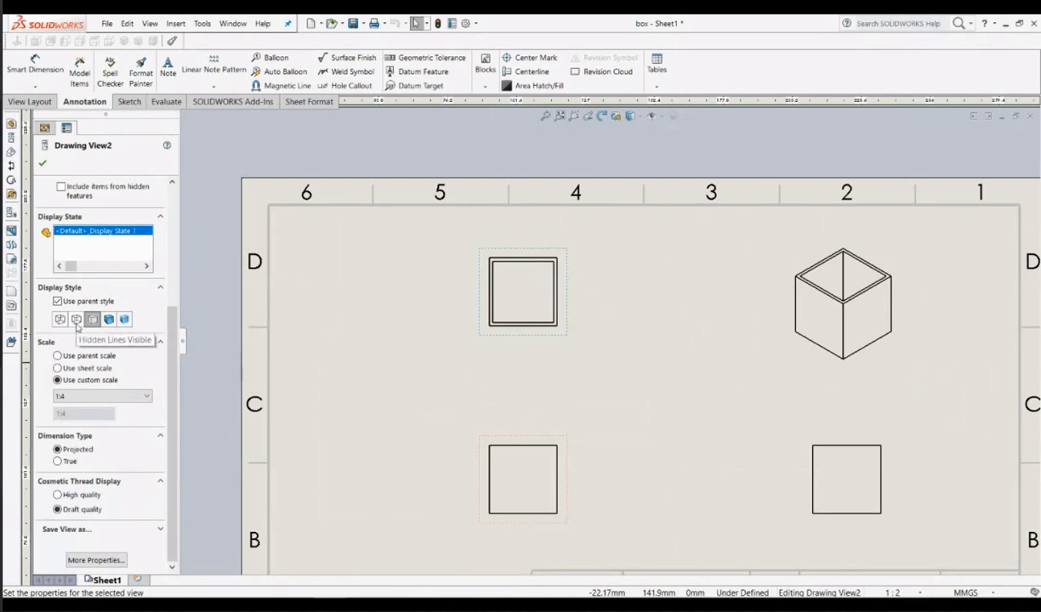
pyautogui.click(77, 322)
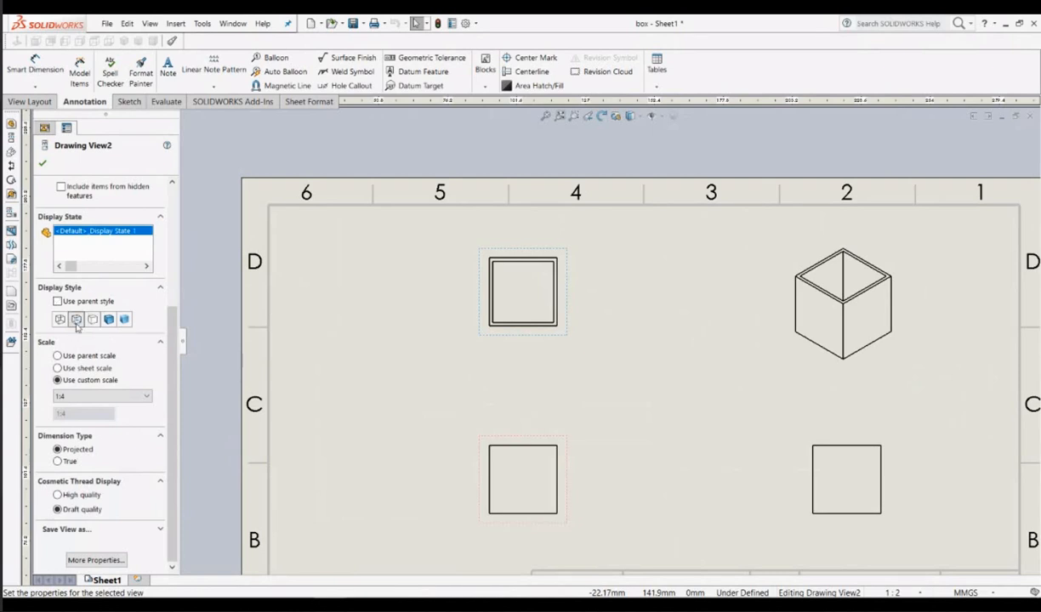
# Step: Set the front view's display style to Hidden Lines Visible and accept the view properties
pyautogui.click(566, 447)
pyautogui.scroll(-5, 100, 286)
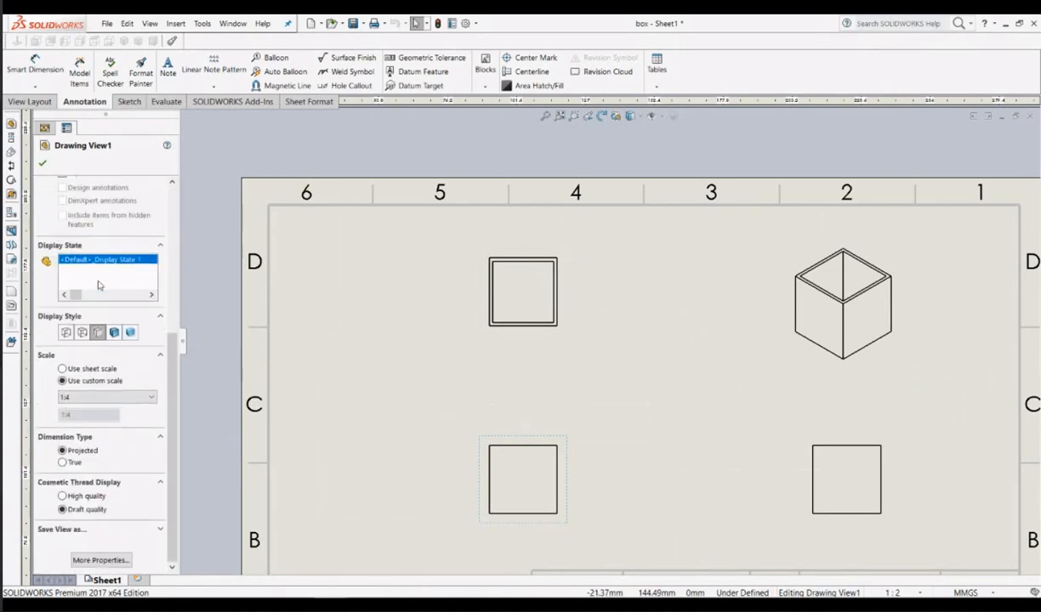
pyautogui.click(82, 332)
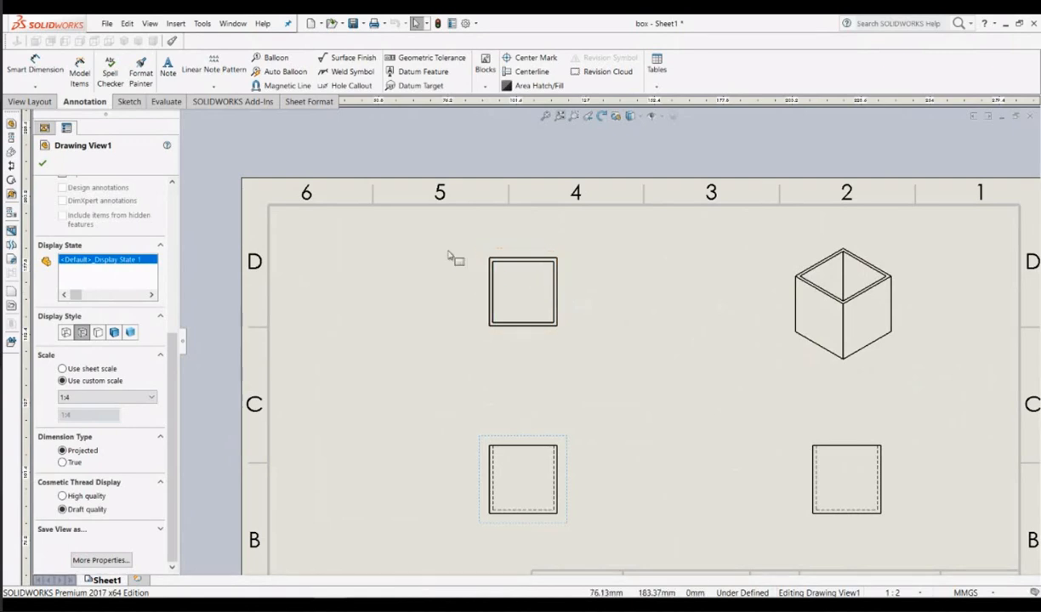
pyautogui.click(42, 166)
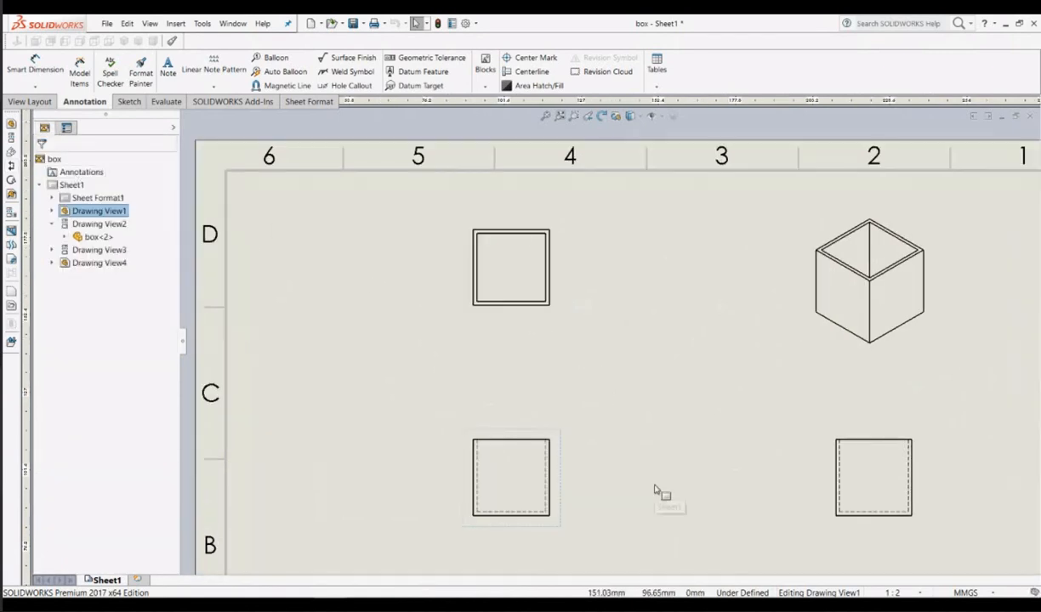
# Step: Examine the hidden wall and floor lines of the box in the front and side views
pyautogui.scroll(-1, 599, 442)
pyautogui.scroll(-5, 594, 489)
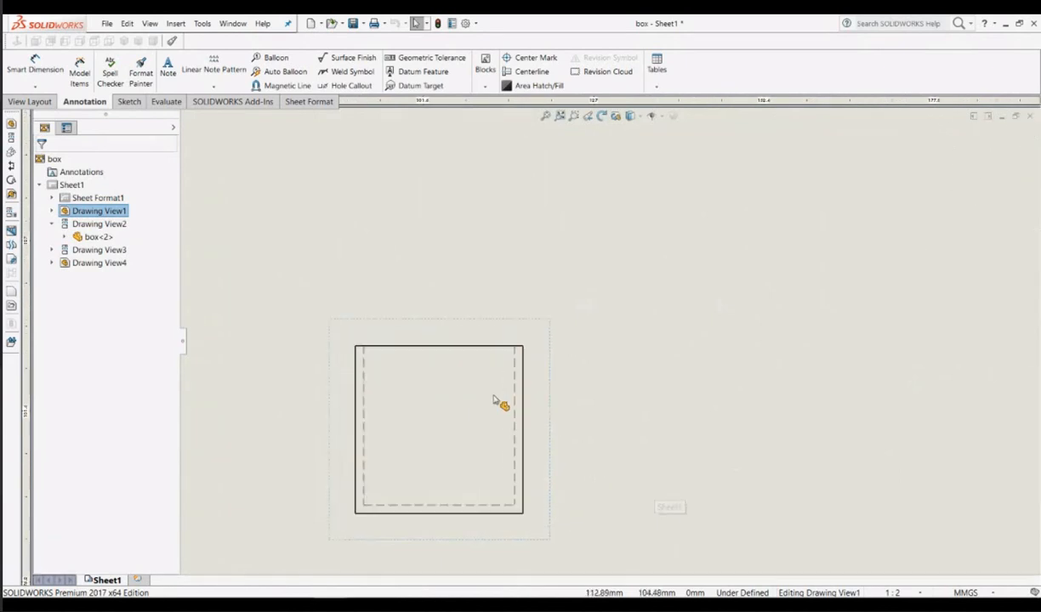
pyautogui.scroll(5, 528, 399)
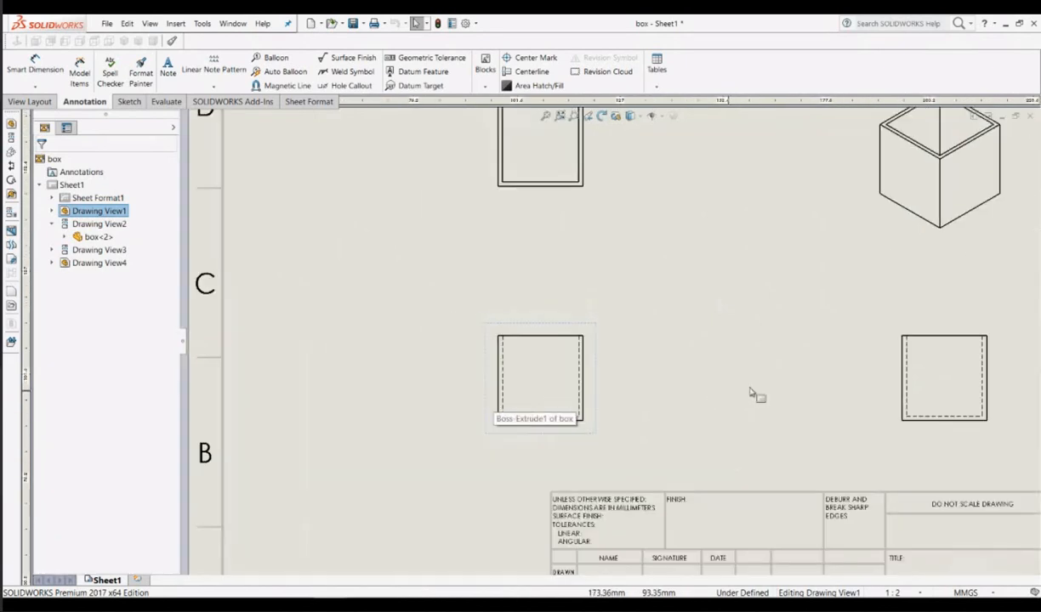
pyautogui.scroll(-2, 815, 364)
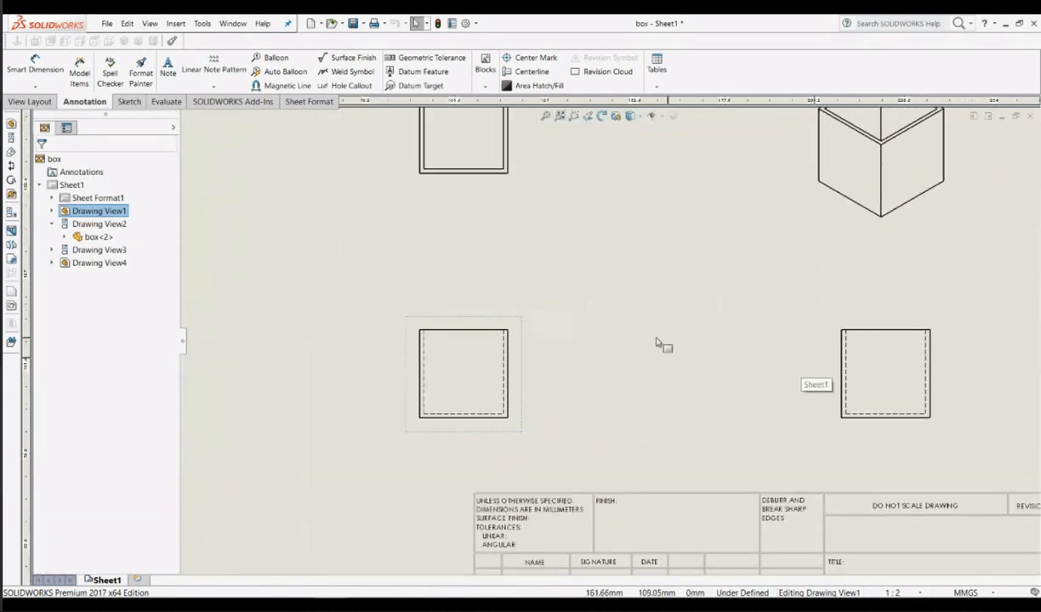
pyautogui.scroll(2, 538, 329)
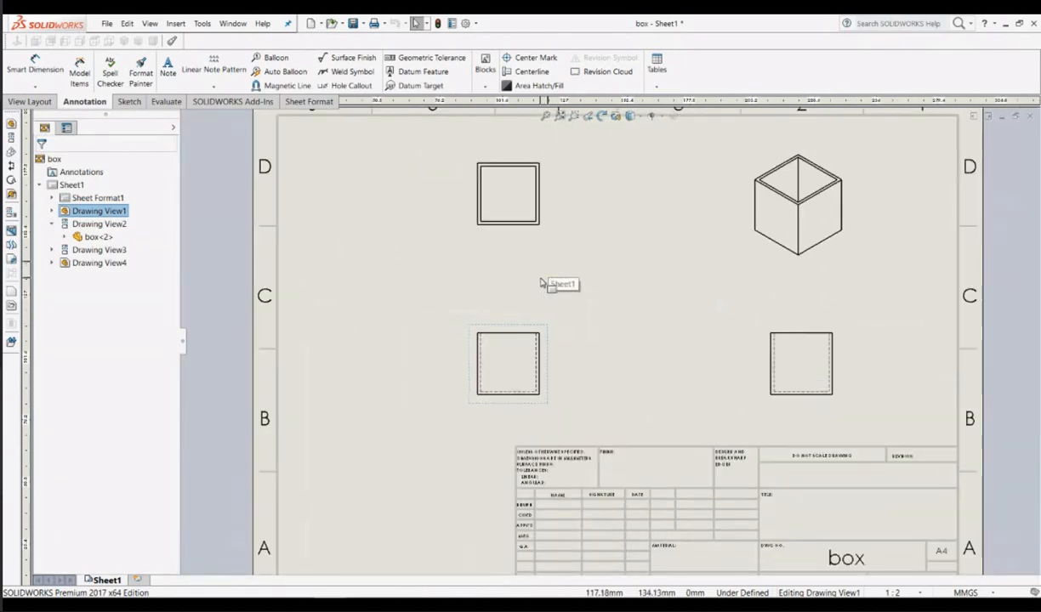
pyautogui.scroll(-1, 541, 283)
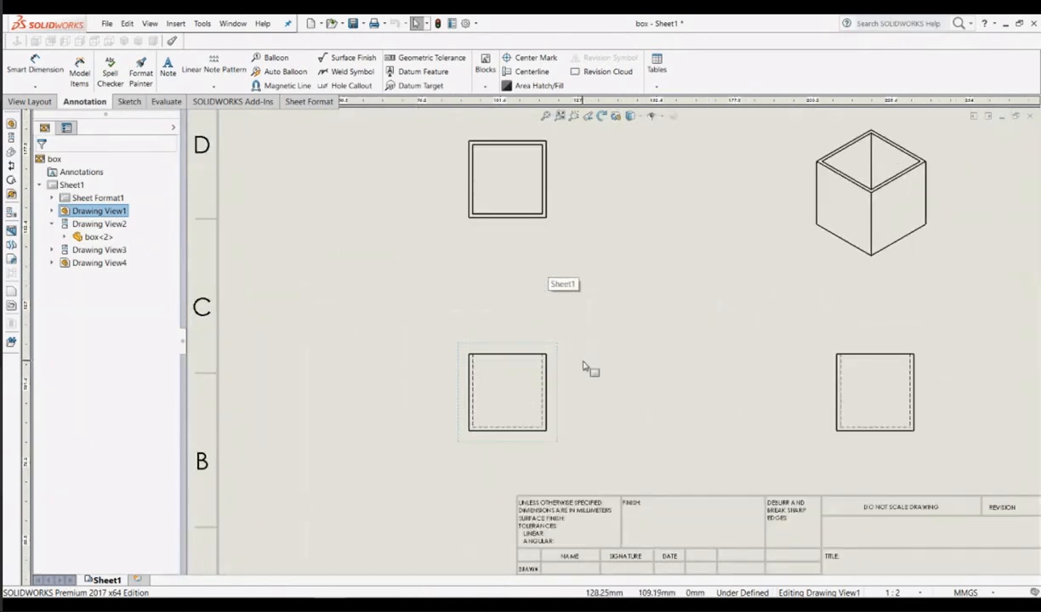
pyautogui.scroll(-1, 584, 368)
pyautogui.scroll(-1, 584, 367)
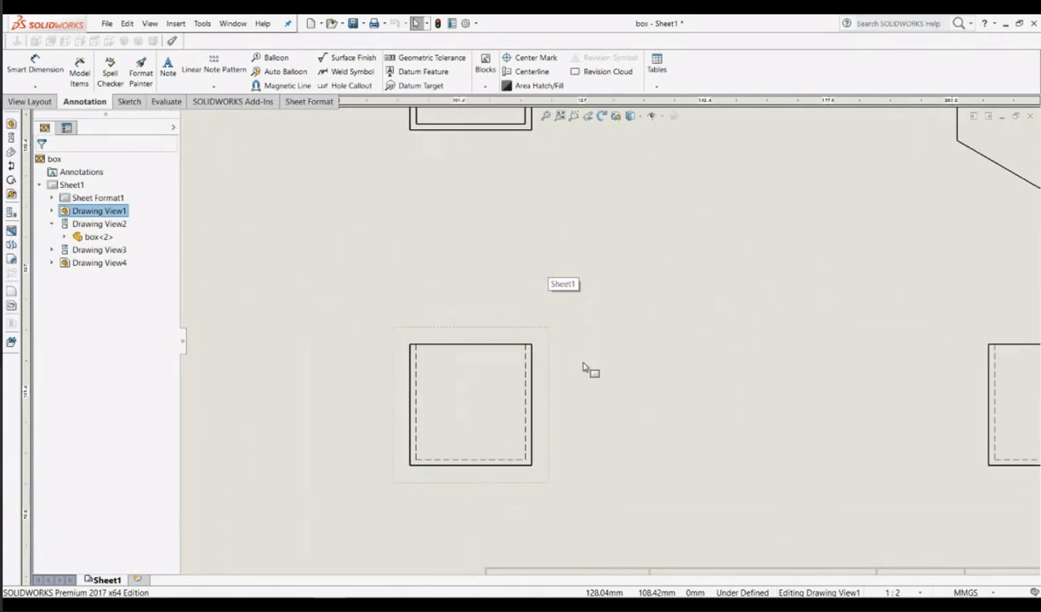
pyautogui.scroll(-1, 583, 368)
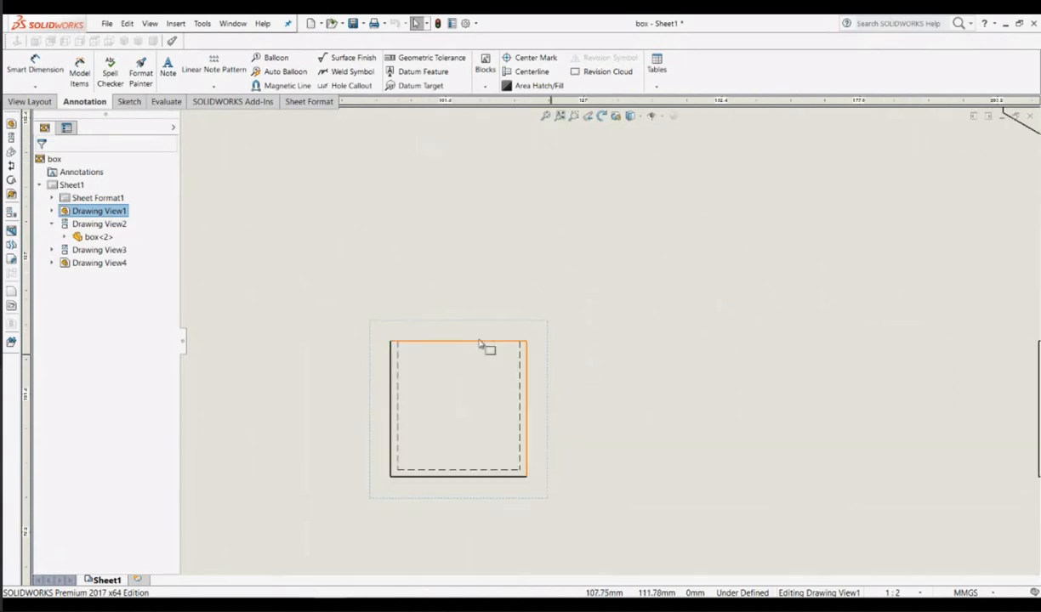
# Step: Add Smart Dimensions for the box's outer height and outer width beside and below the top view
pyautogui.scroll(-2, 464, 349)
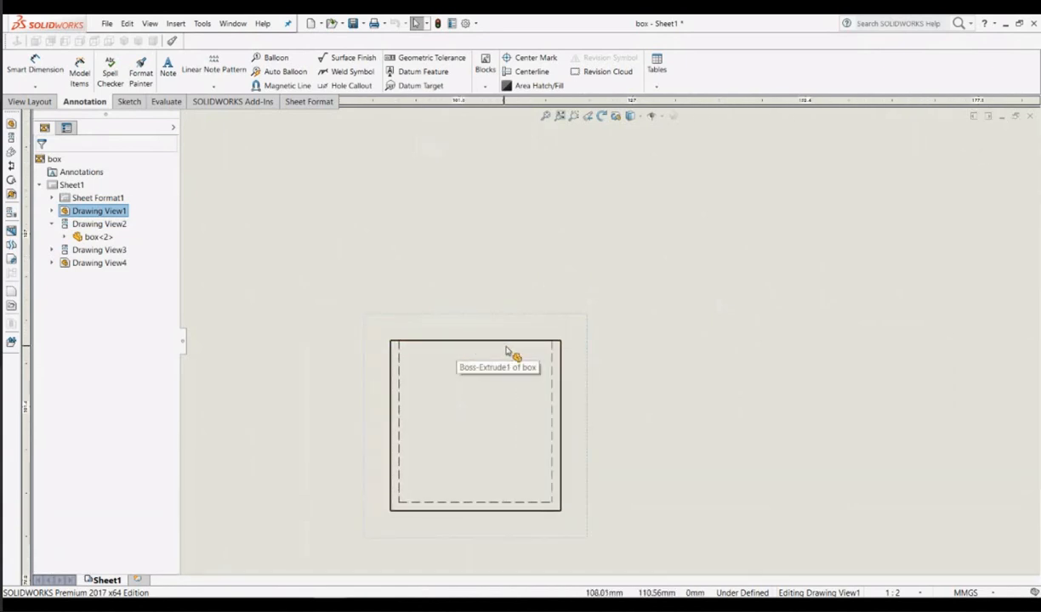
pyautogui.scroll(3, 678, 342)
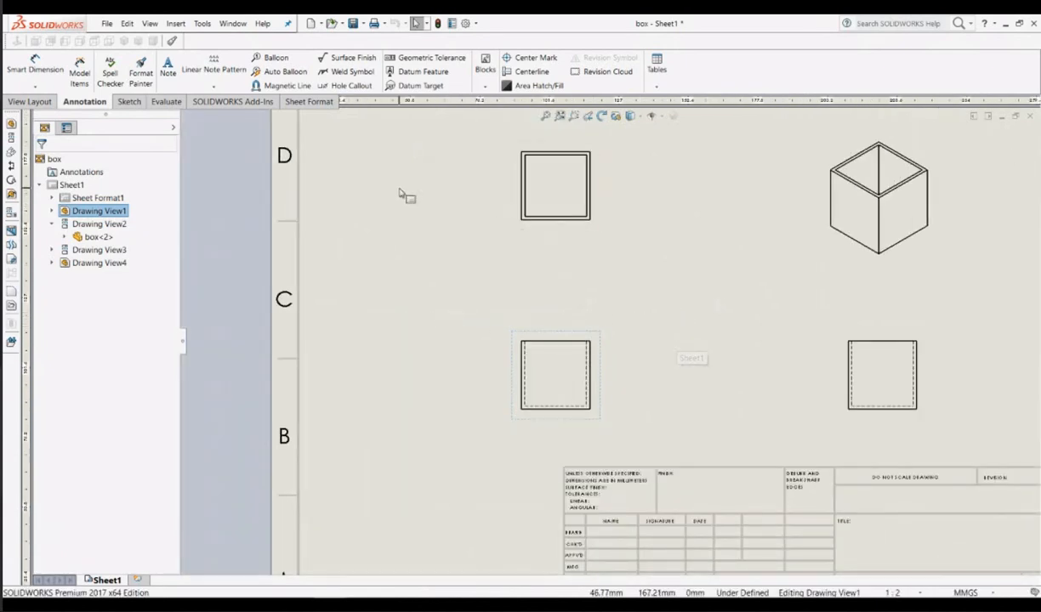
pyautogui.press('f')
pyautogui.scroll(1, 702, 176)
pyautogui.scroll(-2, 651, 211)
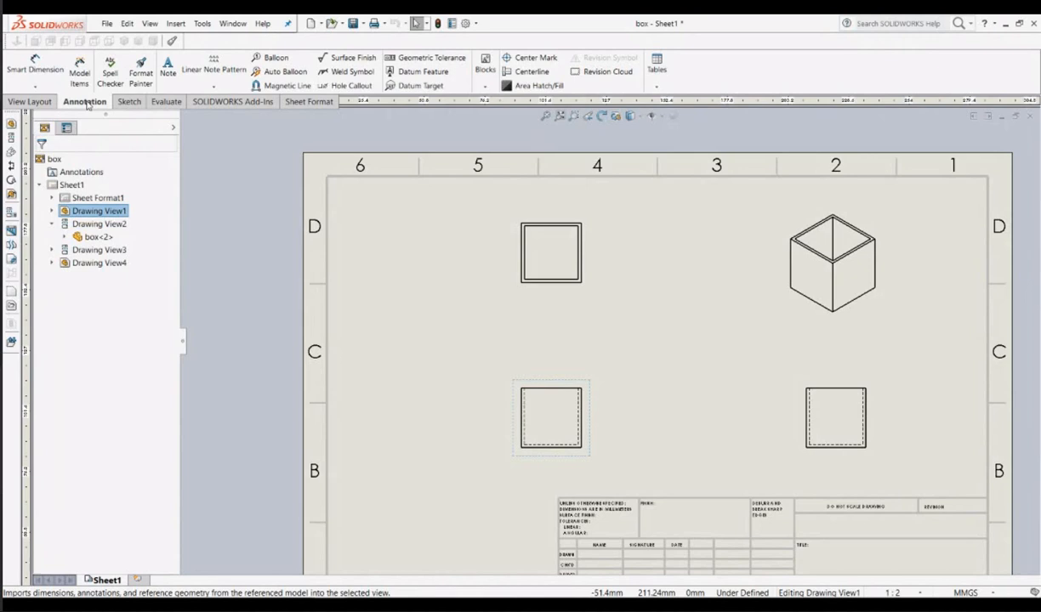
pyautogui.click(34, 68)
pyautogui.scroll(-5, 609, 246)
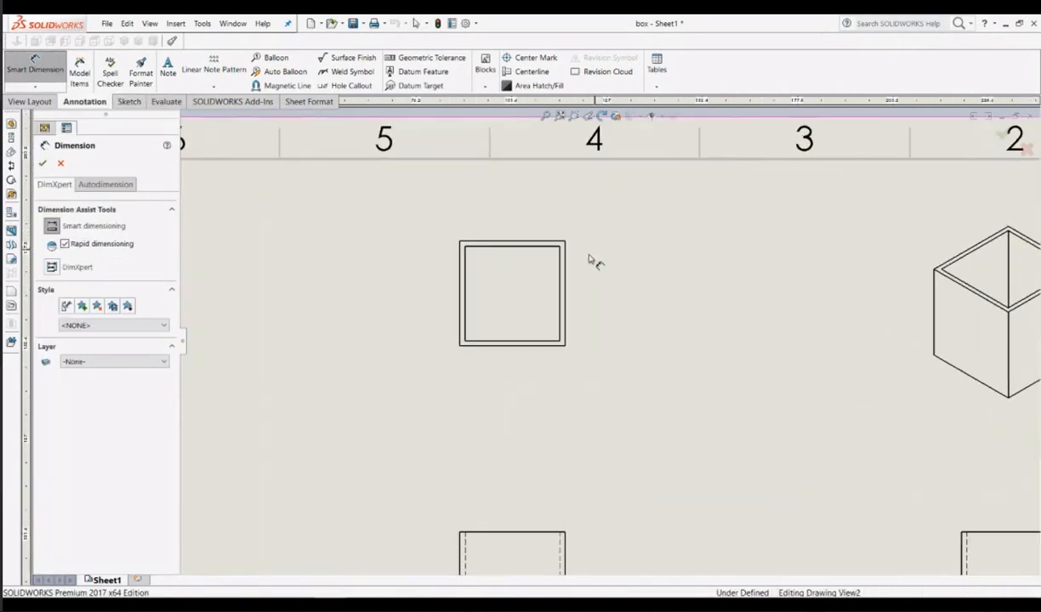
pyautogui.click(559, 303)
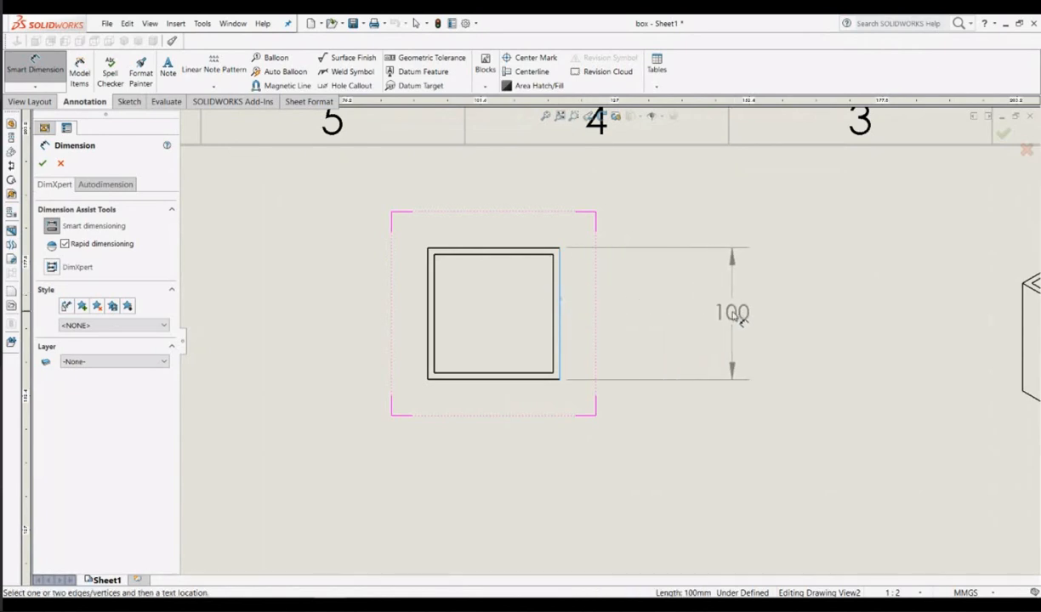
pyautogui.click(732, 312)
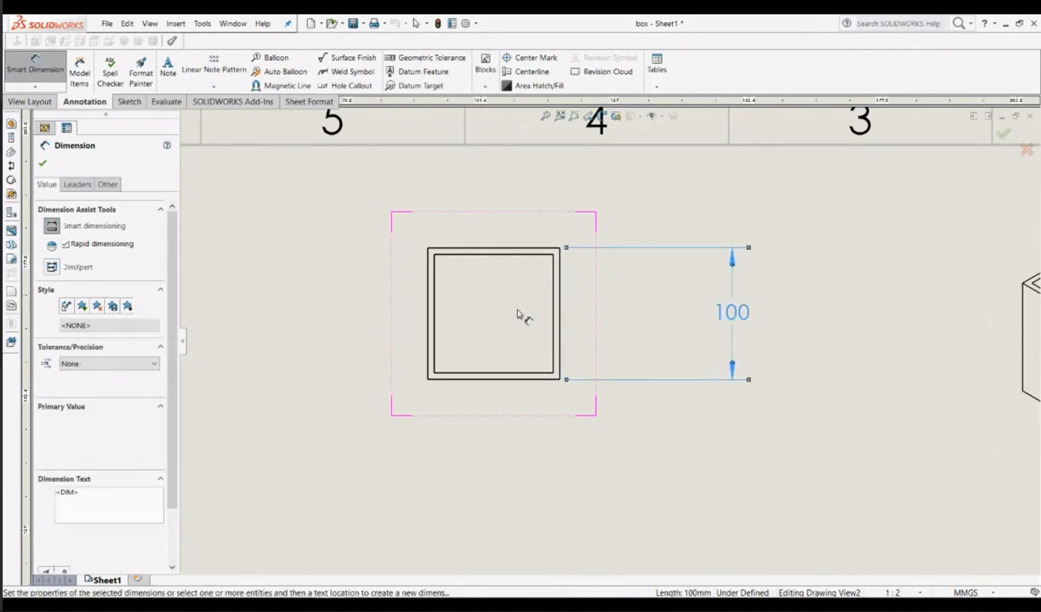
pyautogui.click(471, 378)
pyautogui.click(497, 494)
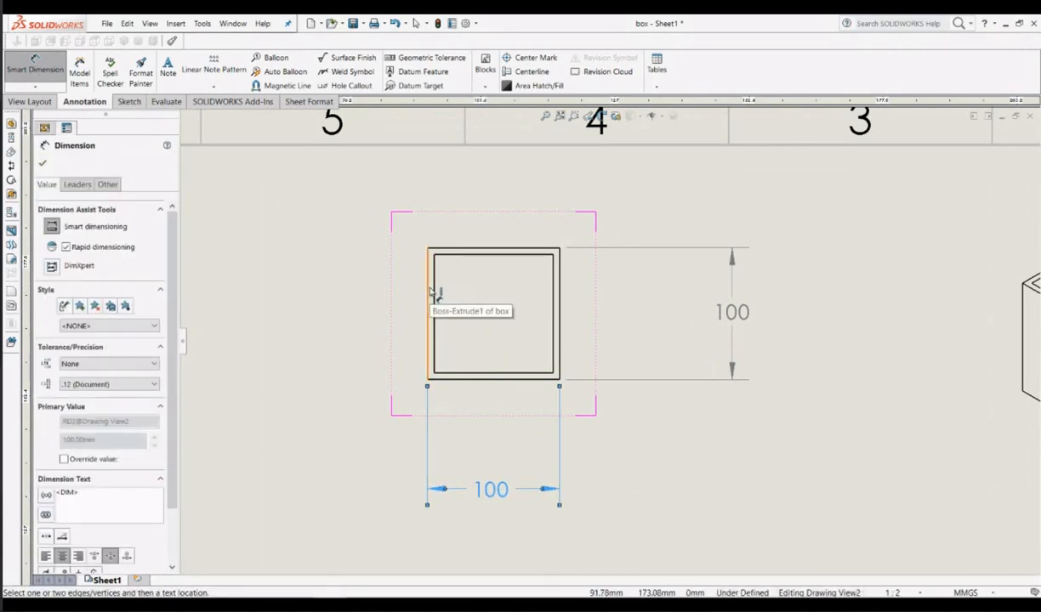
pyautogui.click(431, 291)
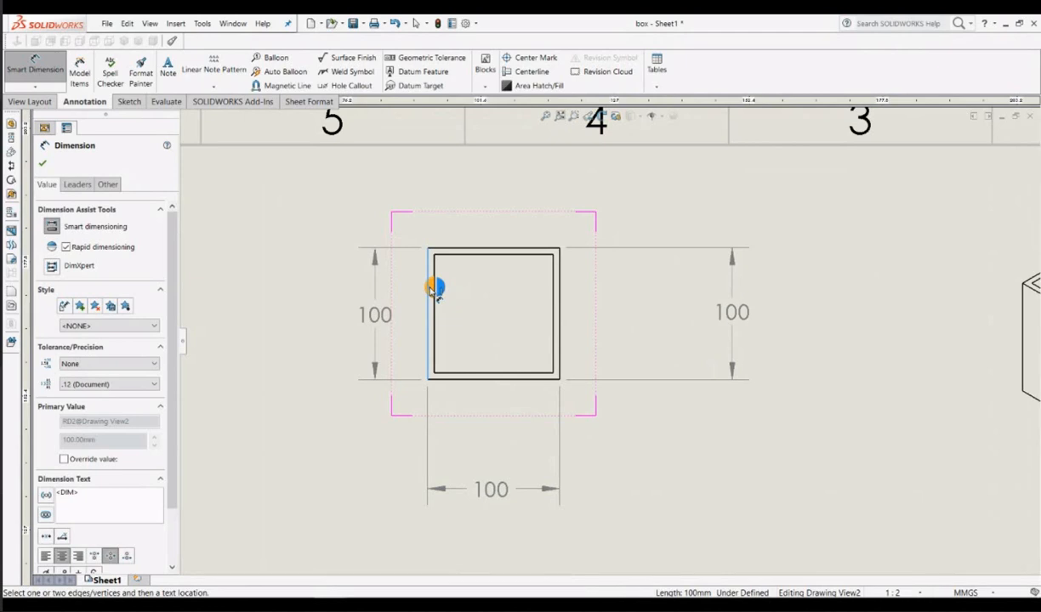
pyautogui.click(435, 289)
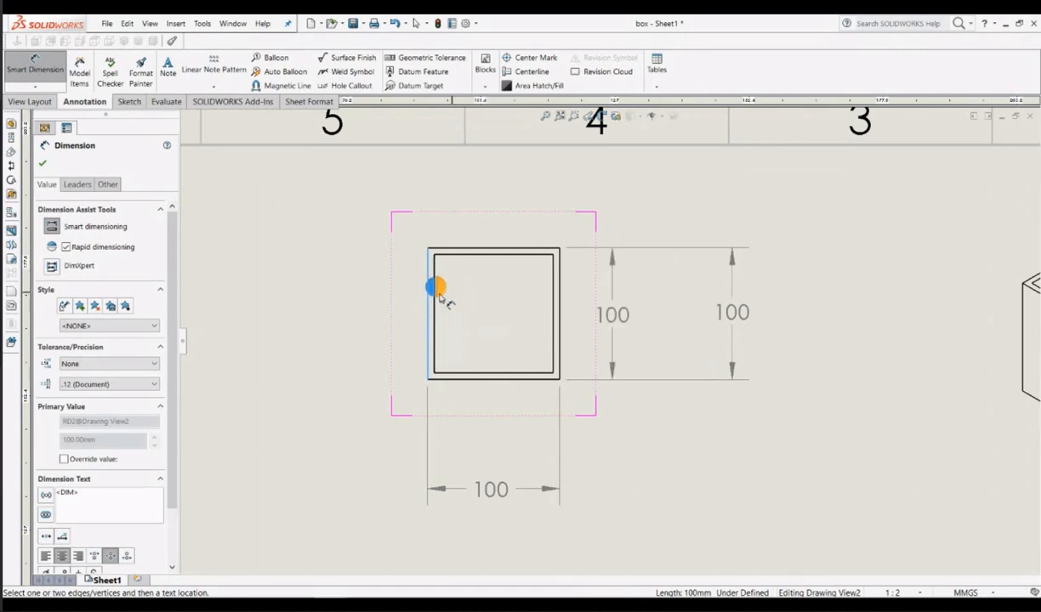
pyautogui.click(431, 297)
pyautogui.click(432, 295)
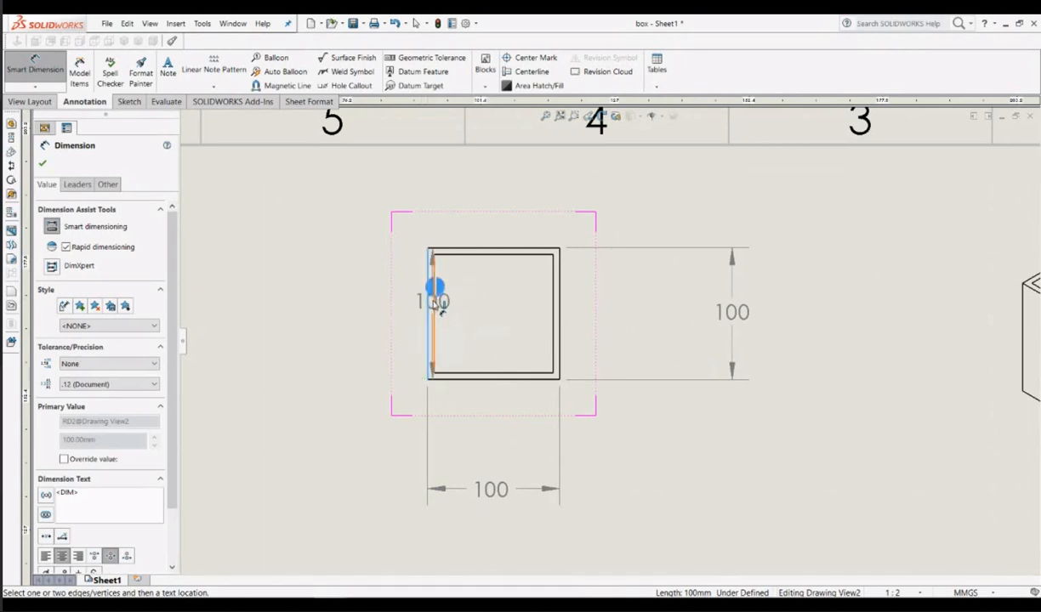
pyautogui.click(435, 288)
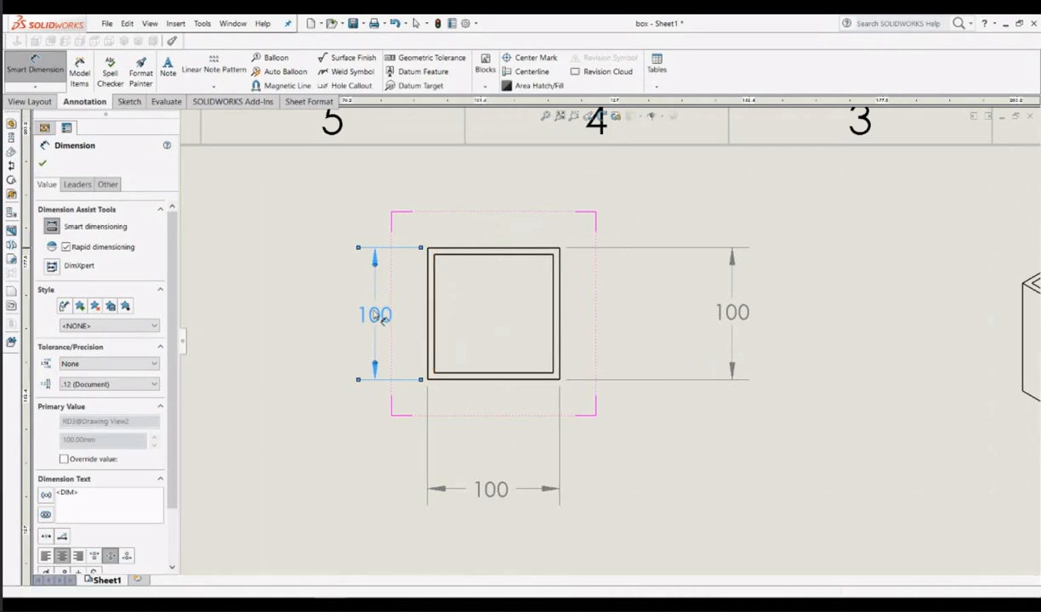
pyautogui.press('Escape')
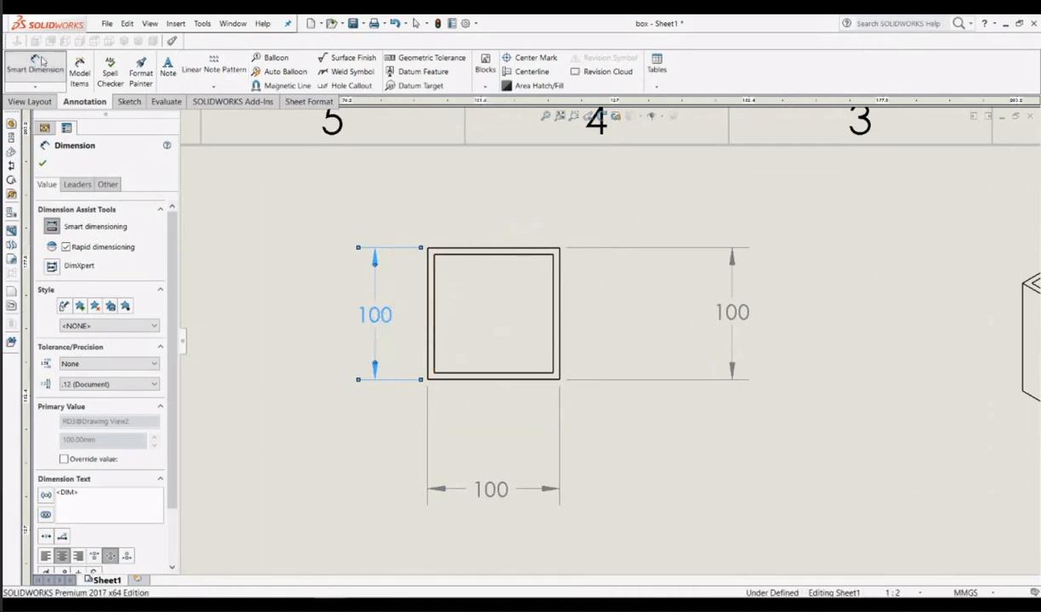
pyautogui.rightClick(391, 313)
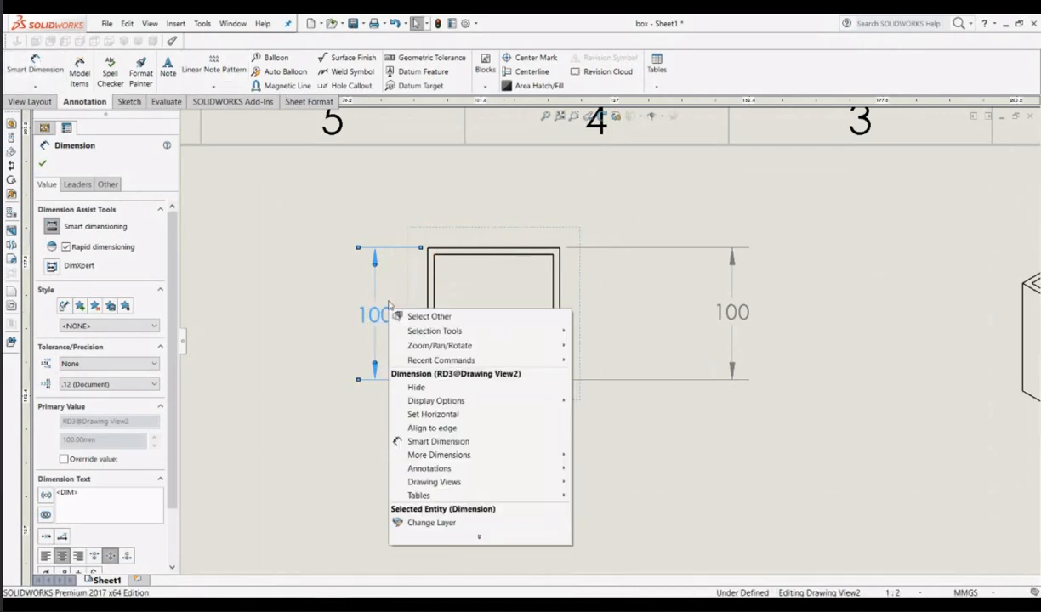
pyautogui.click(417, 388)
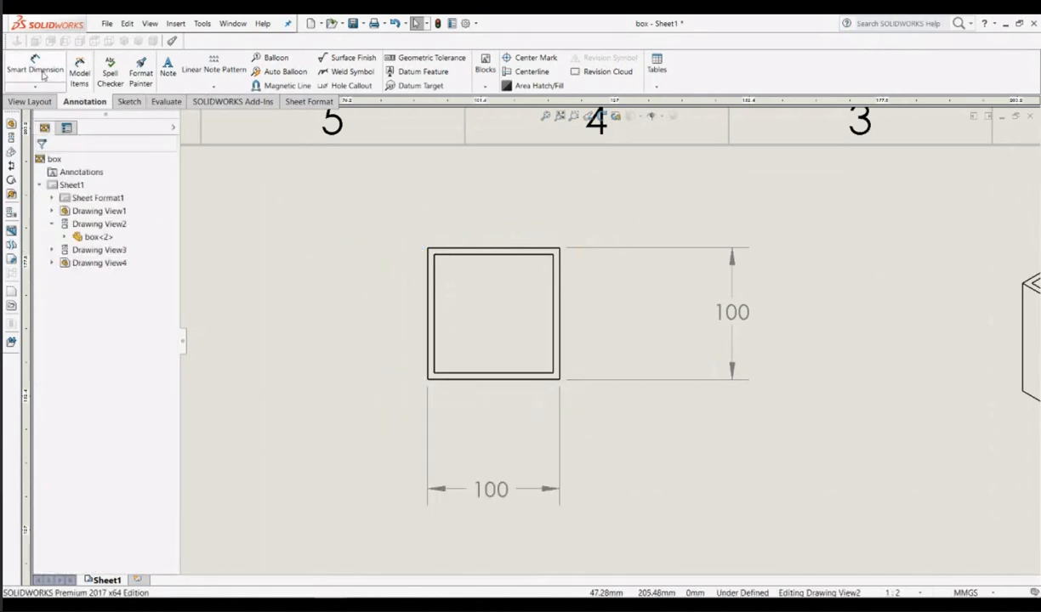
# Step: Dimension the thickness of the box's left wall and upper wall in the top view, placing both values outside the outline
pyautogui.click(39, 70)
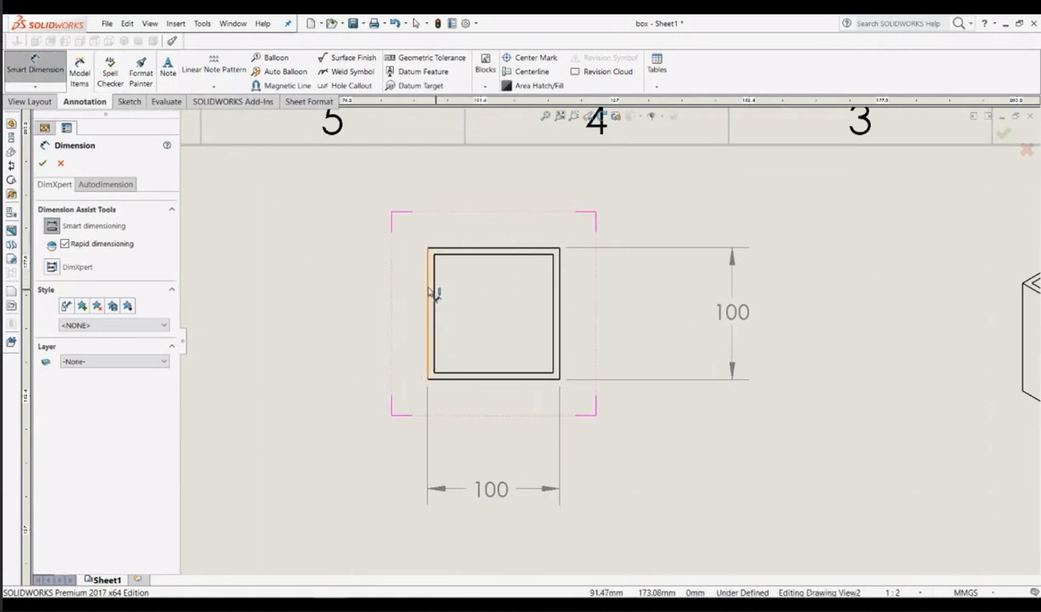
pyautogui.click(436, 287)
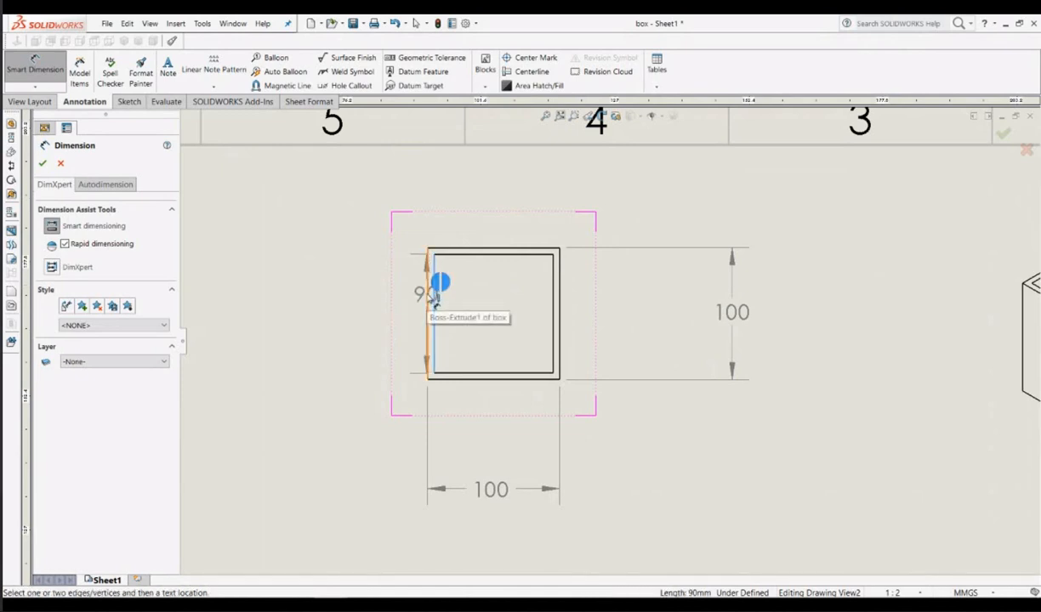
pyautogui.click(427, 284)
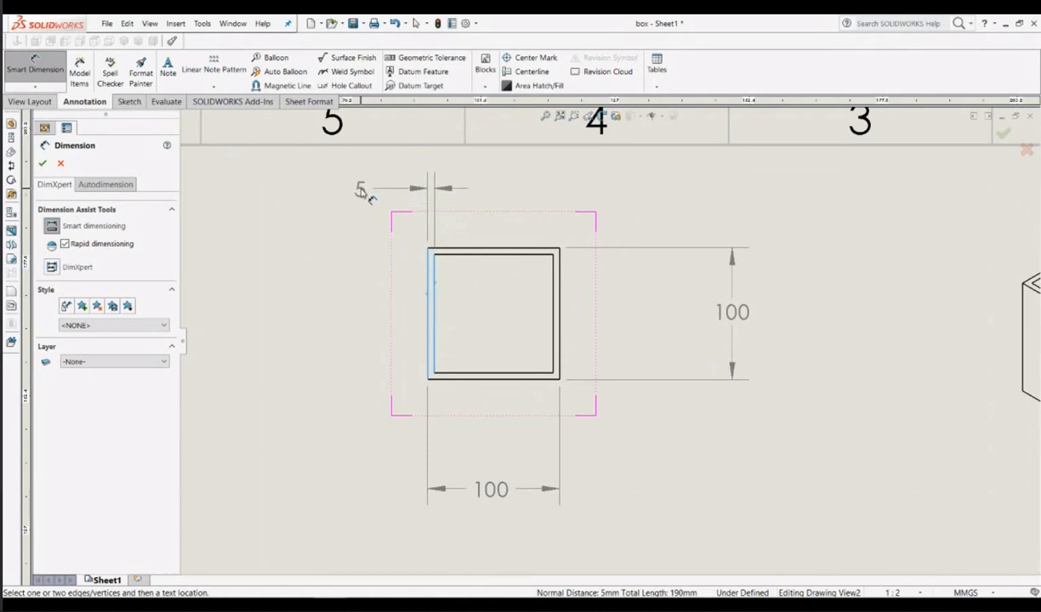
pyautogui.click(360, 192)
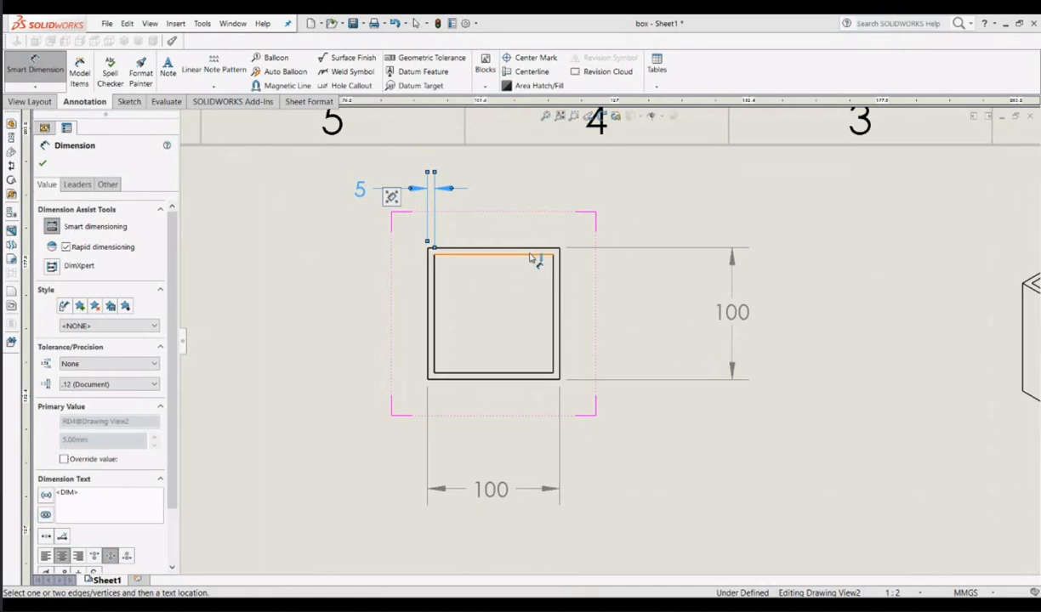
pyautogui.click(531, 255)
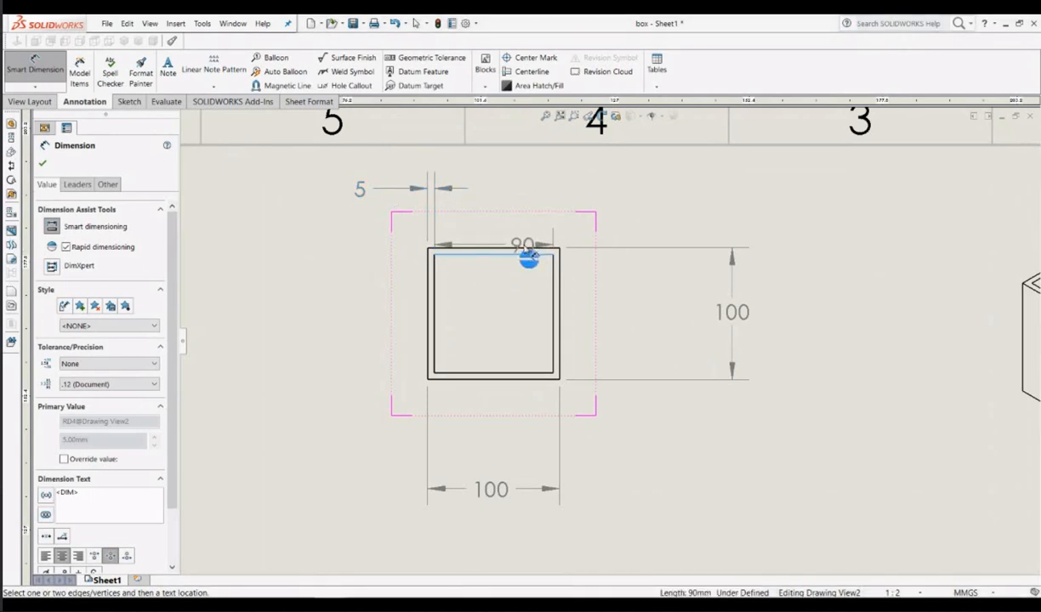
pyautogui.click(529, 248)
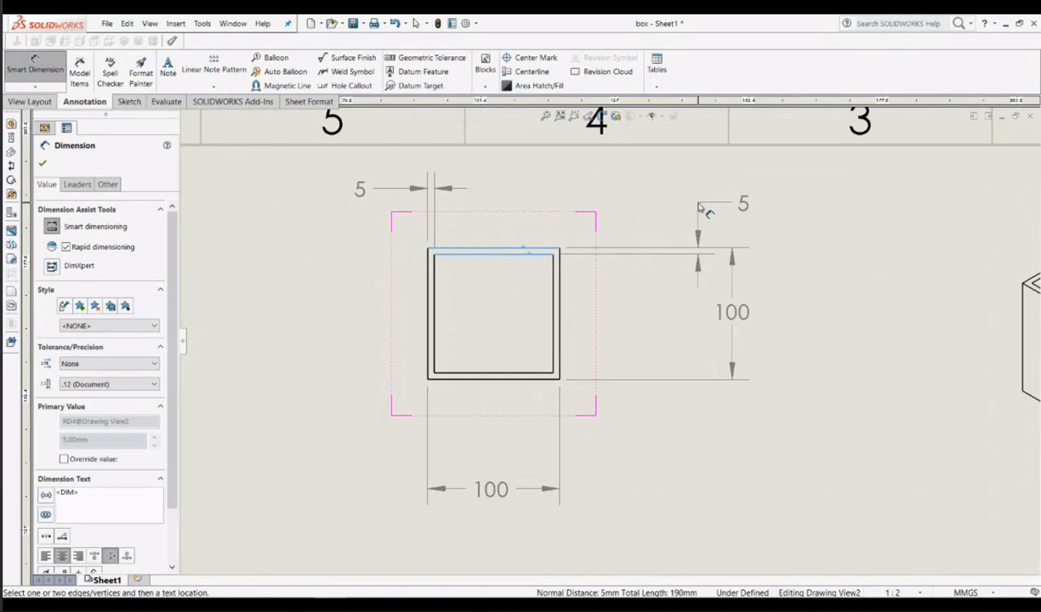
pyautogui.click(689, 210)
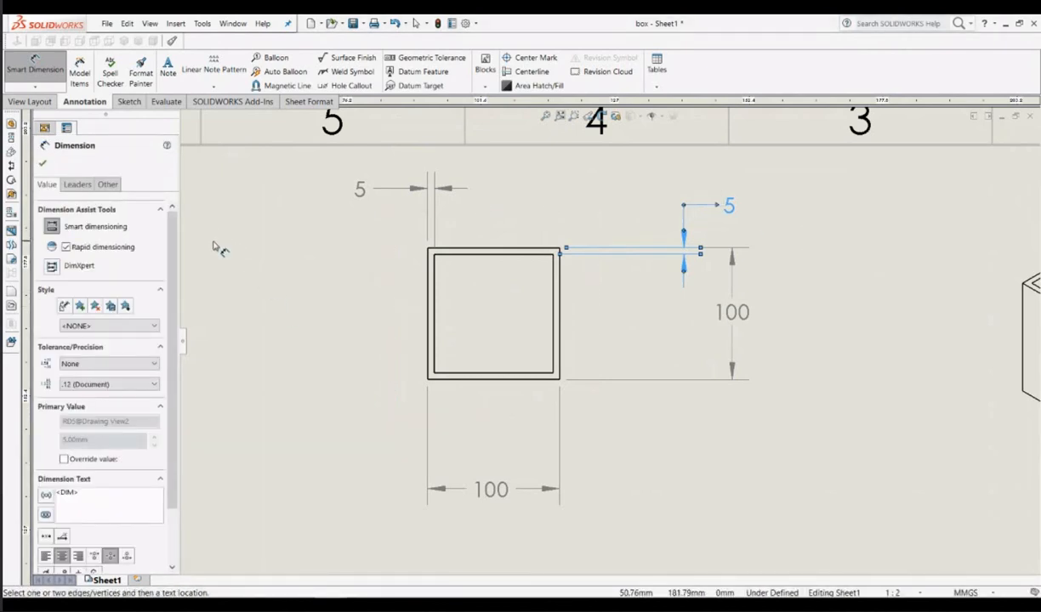
# Step: Dimension the inner height and inner width of the box opening in the top view
pyautogui.click(437, 289)
pyautogui.click(313, 314)
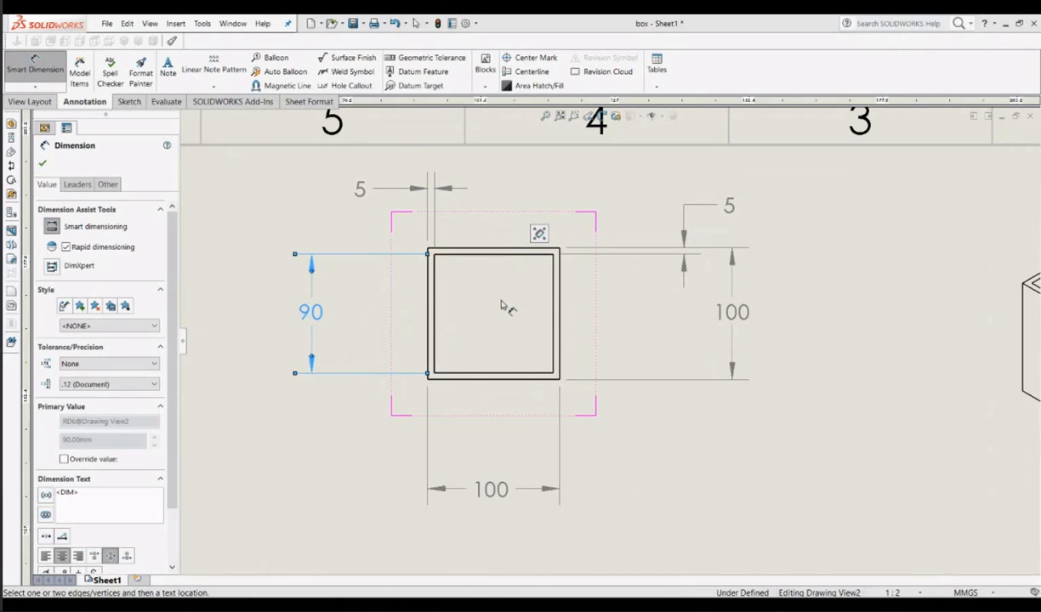
pyautogui.click(494, 372)
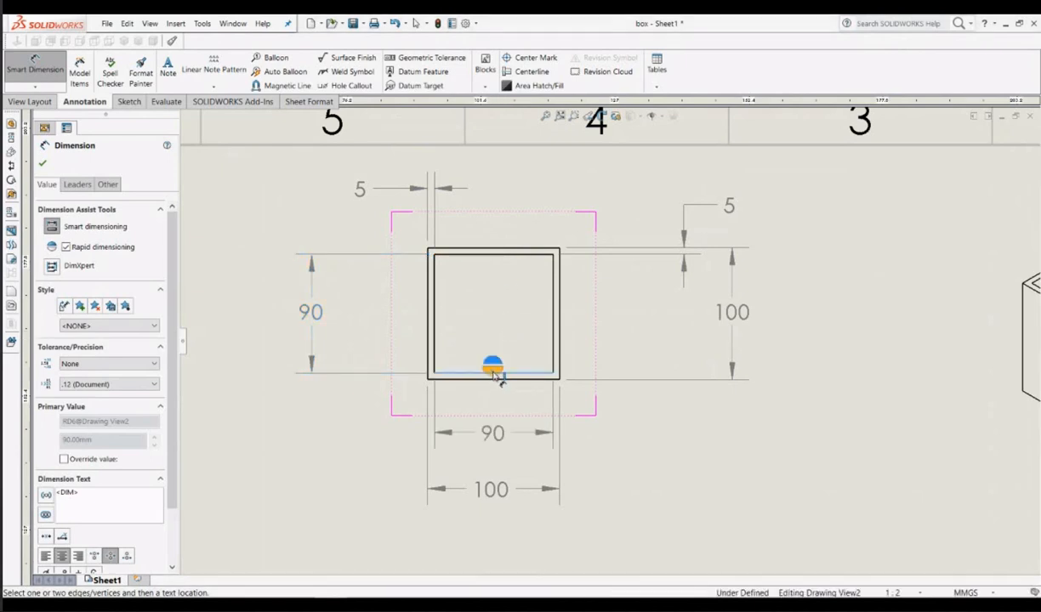
pyautogui.click(503, 434)
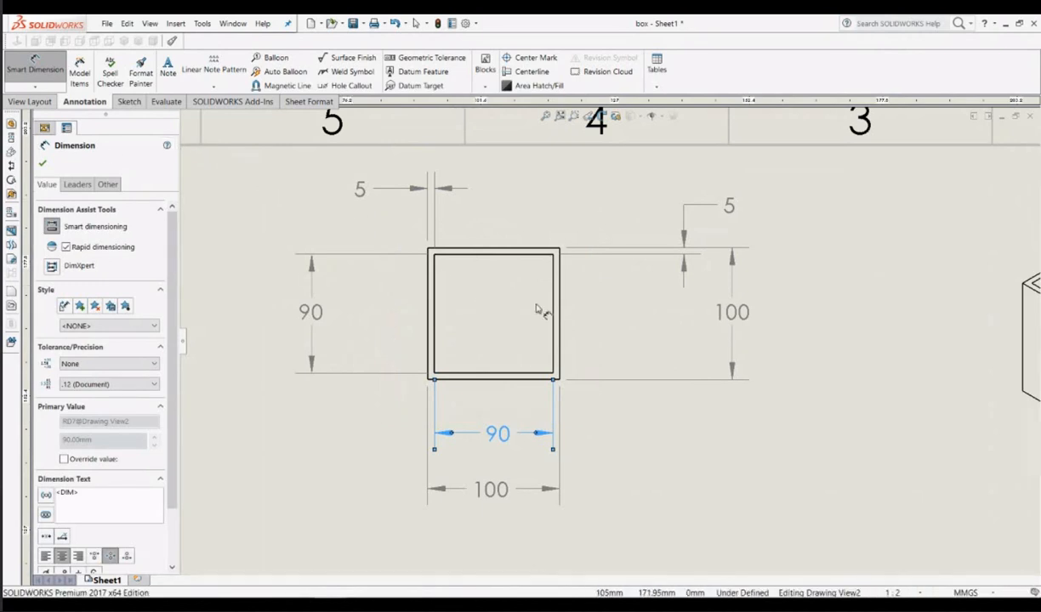
# Step: Dimension the right wall's thickness in the front view between the hidden inner line and the outer edge, placing it above the view
pyautogui.scroll(-2, 536, 370)
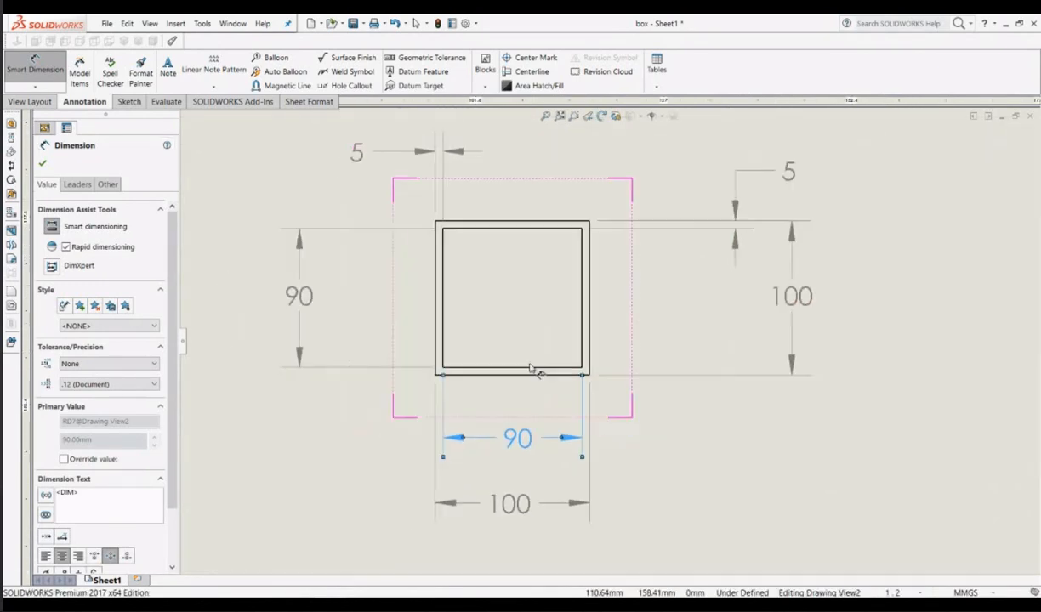
pyautogui.scroll(3, 536, 370)
pyautogui.scroll(-1, 641, 362)
pyautogui.scroll(2, 658, 395)
pyautogui.scroll(-2, 651, 409)
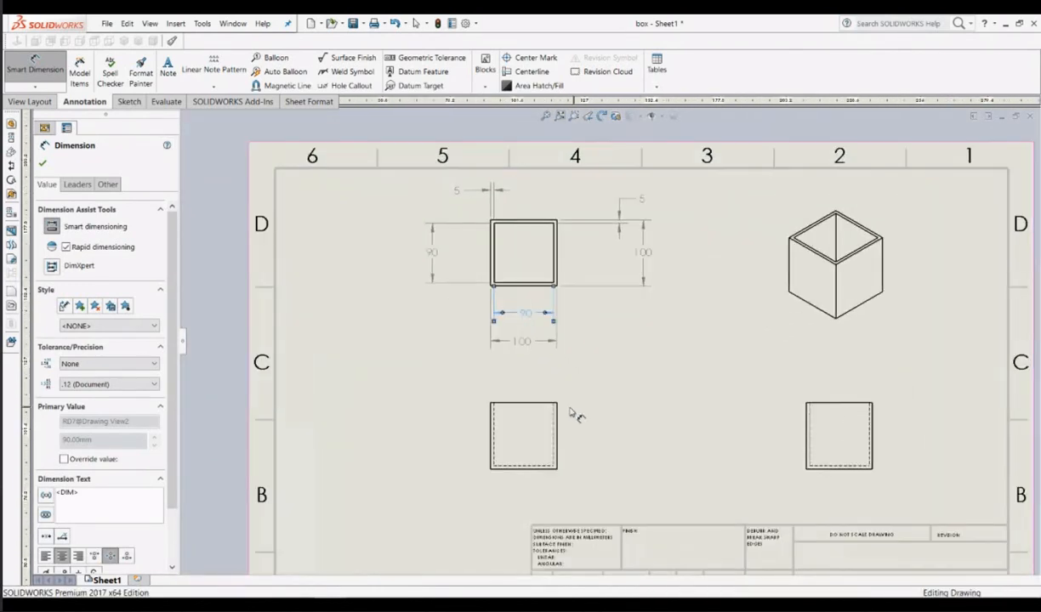
pyautogui.scroll(-4, 572, 413)
pyautogui.scroll(2, 613, 395)
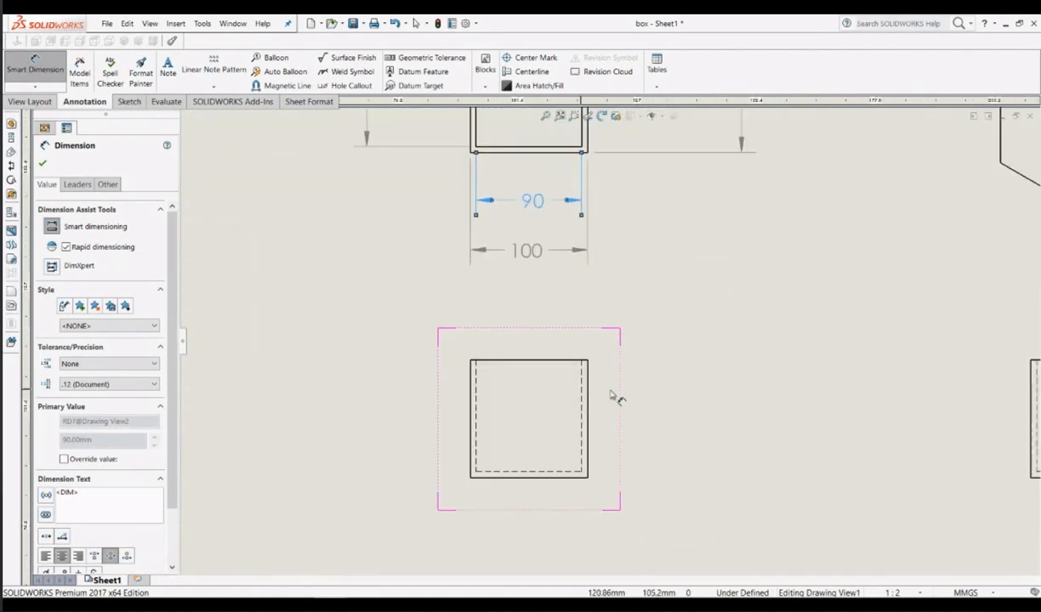
pyautogui.scroll(-2, 616, 398)
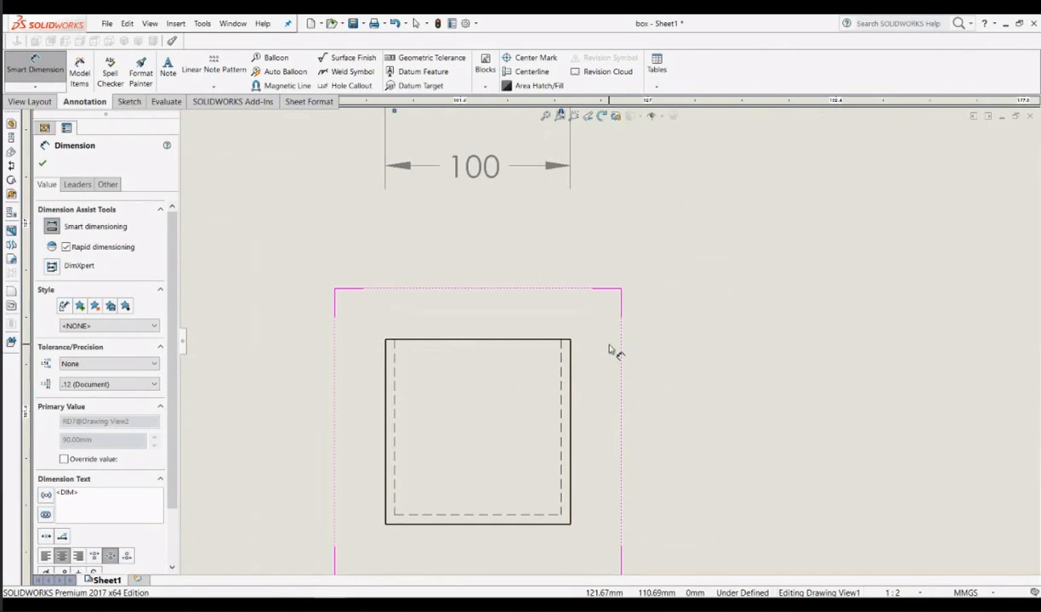
pyautogui.scroll(1, 609, 349)
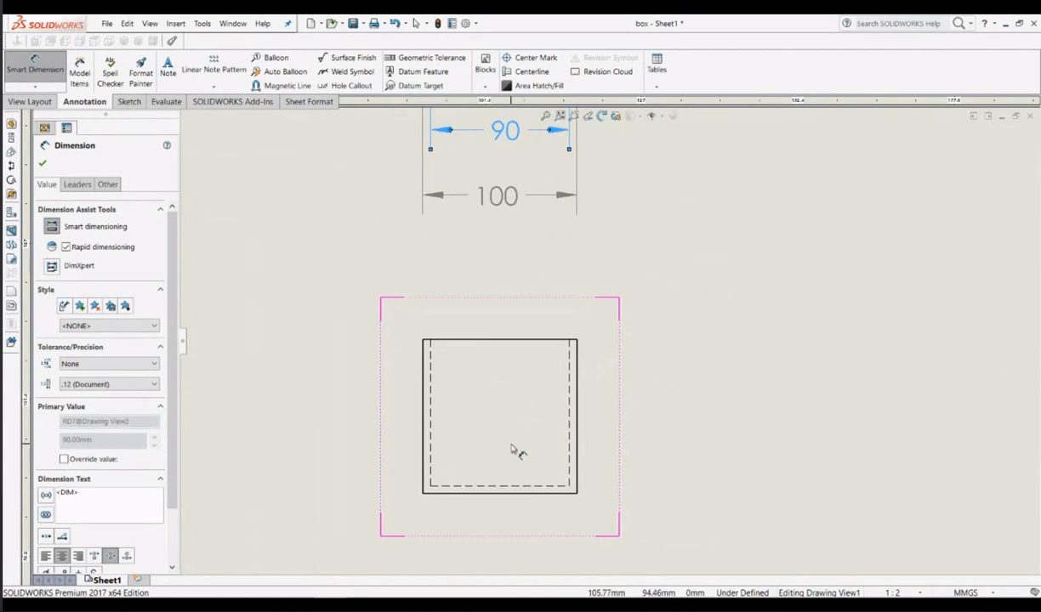
pyautogui.scroll(-2, 502, 456)
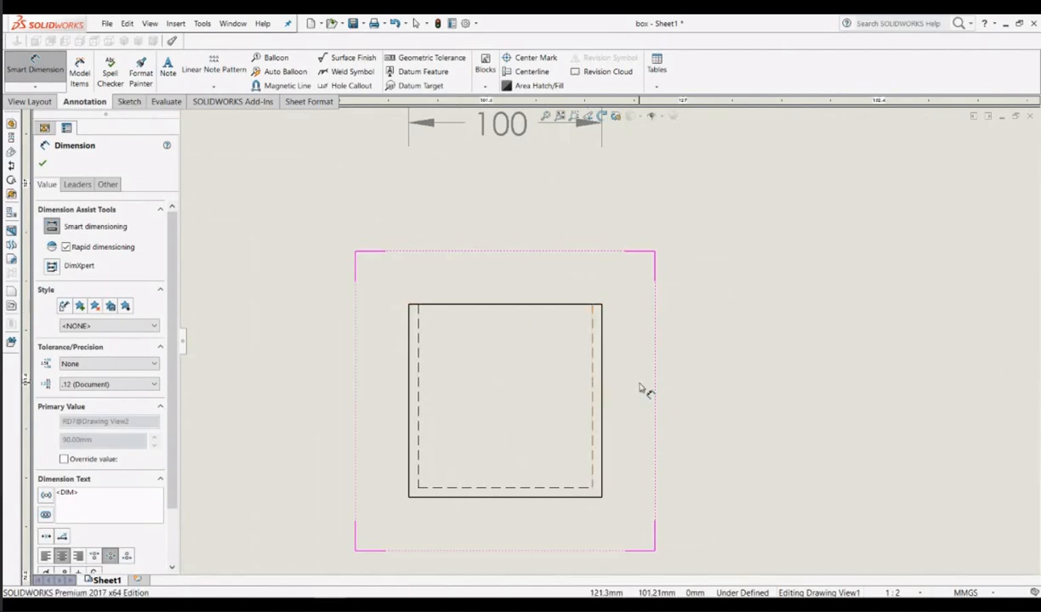
pyautogui.scroll(-2, 646, 390)
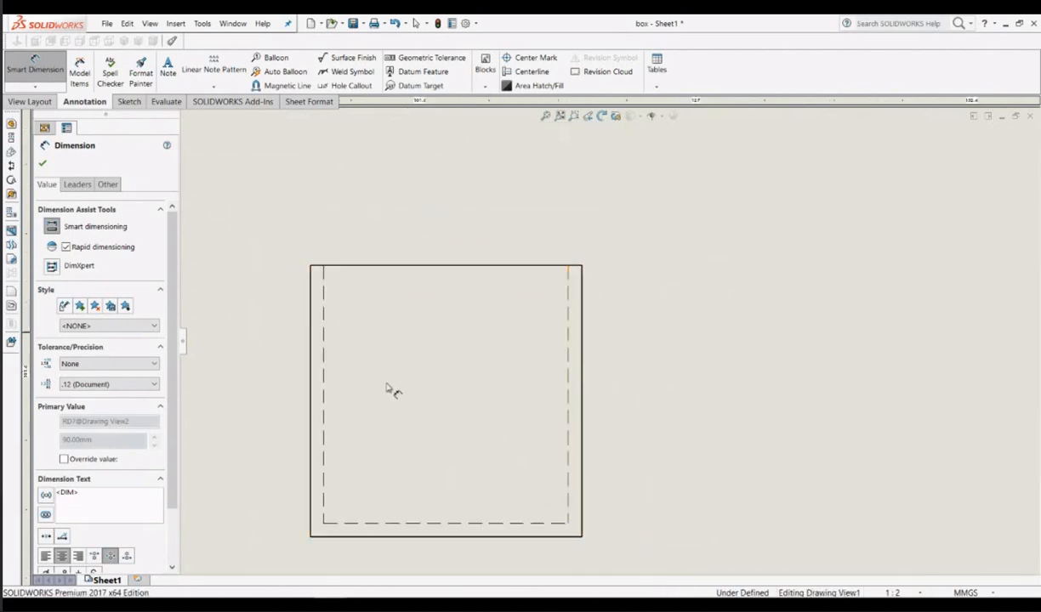
pyautogui.click(570, 389)
pyautogui.click(582, 385)
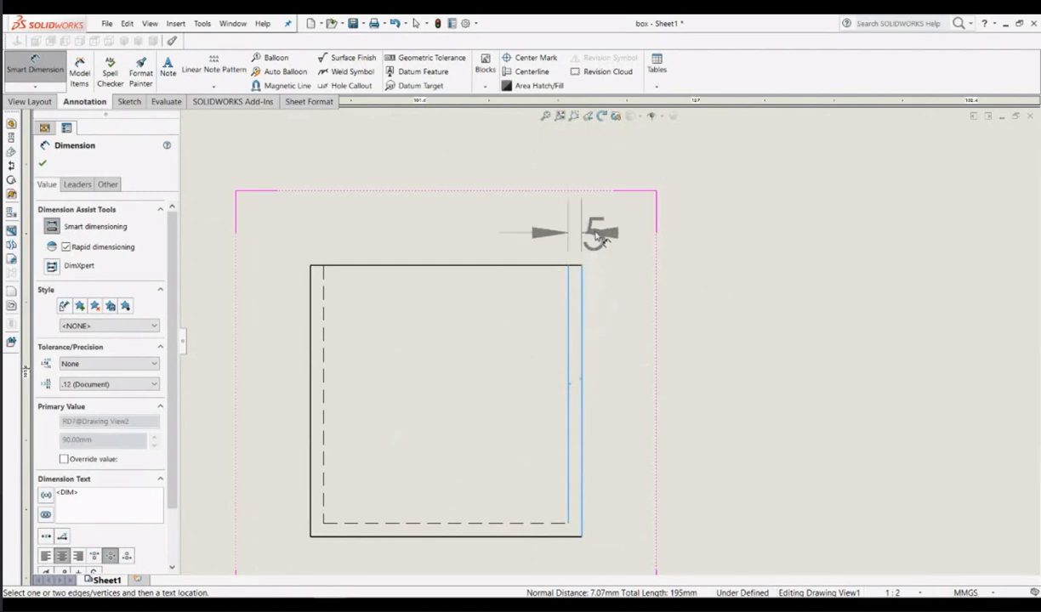
pyautogui.click(699, 218)
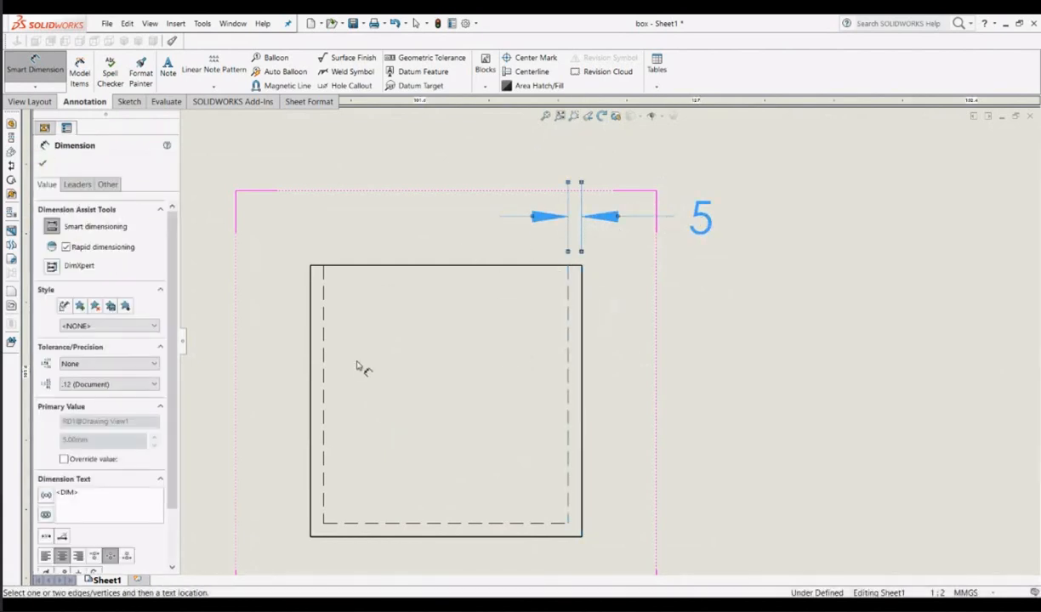
# Step: Dimension the box's floor thickness in the front view, placing the value outside the outline near the lower right corner
pyautogui.click(456, 523)
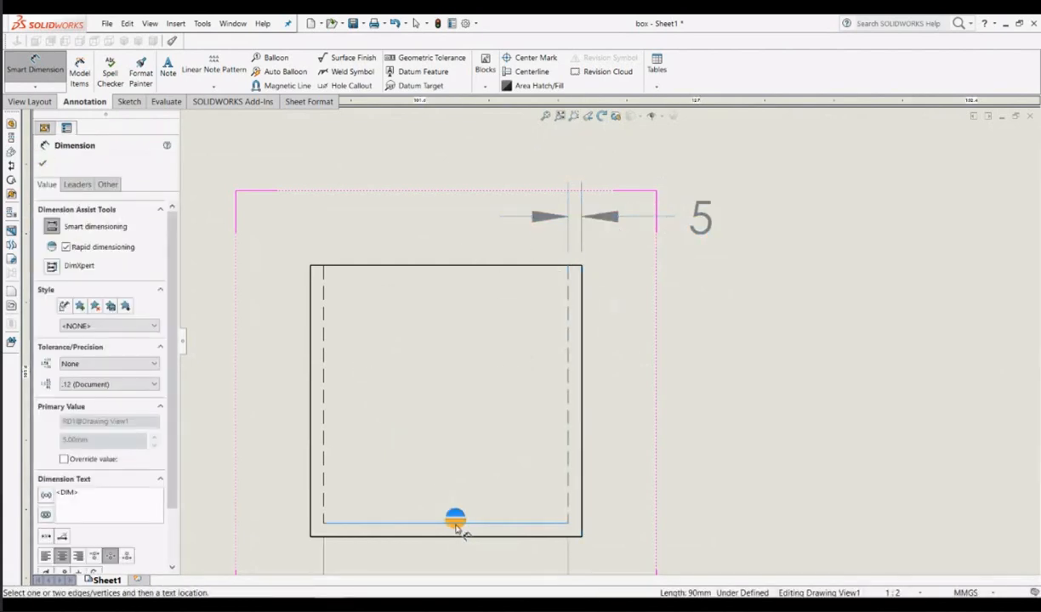
pyautogui.click(455, 537)
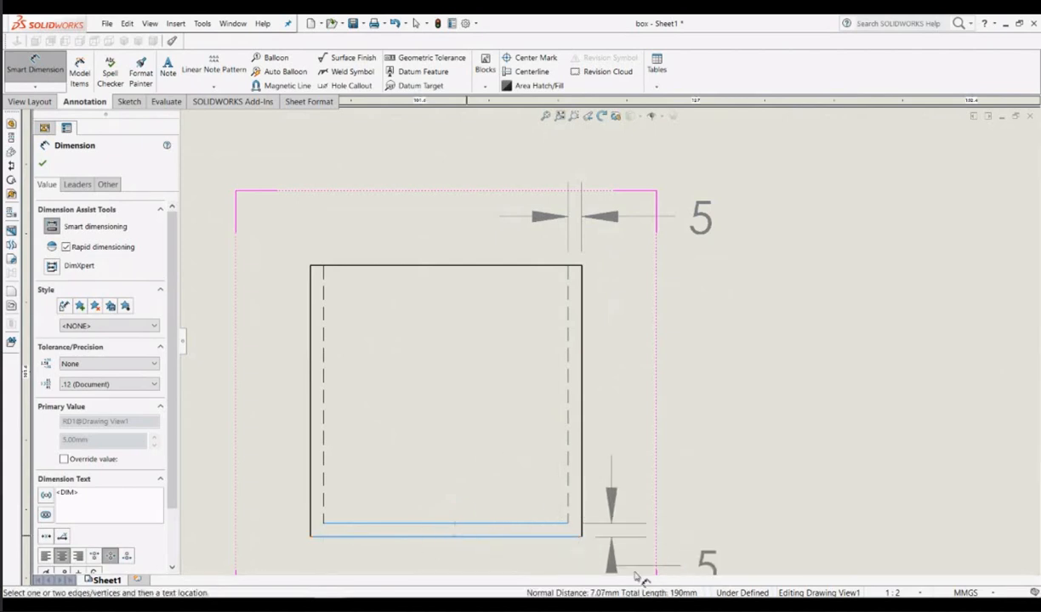
pyautogui.scroll(3, 640, 543)
pyautogui.scroll(2, 639, 542)
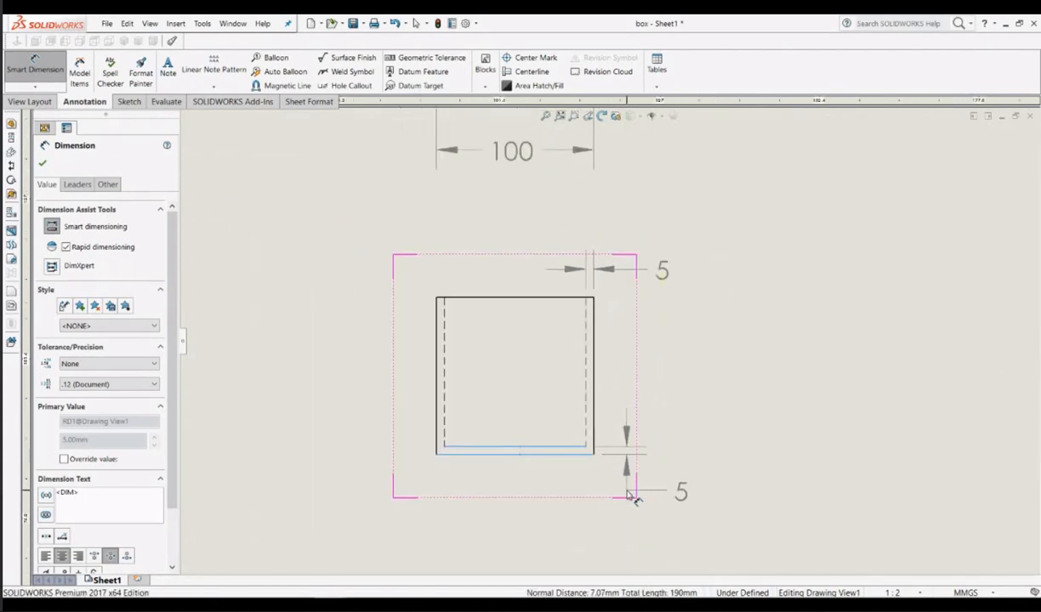
pyautogui.click(631, 496)
pyautogui.click(445, 338)
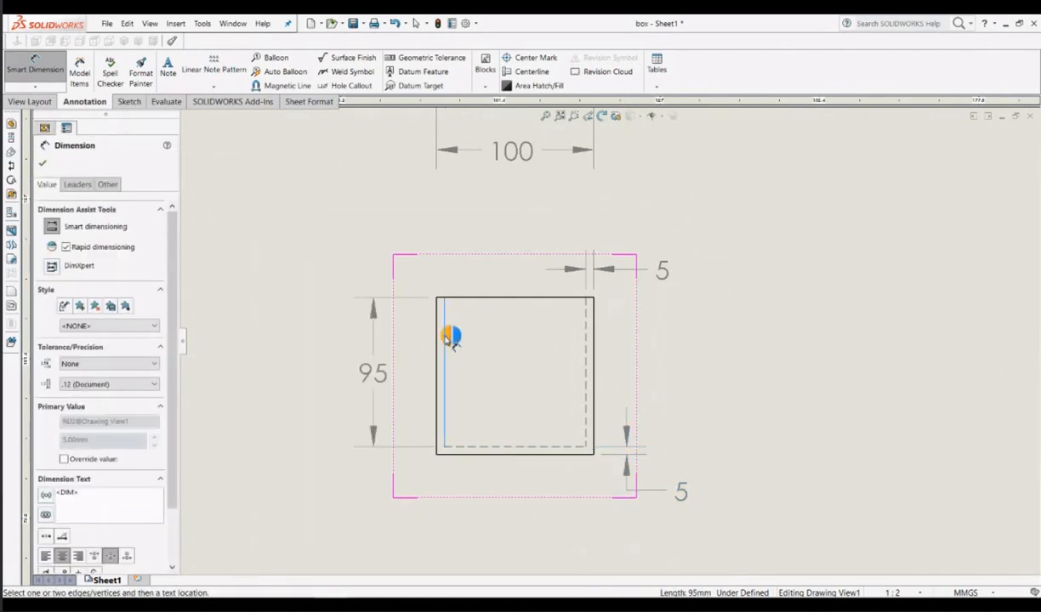
pyautogui.click(447, 339)
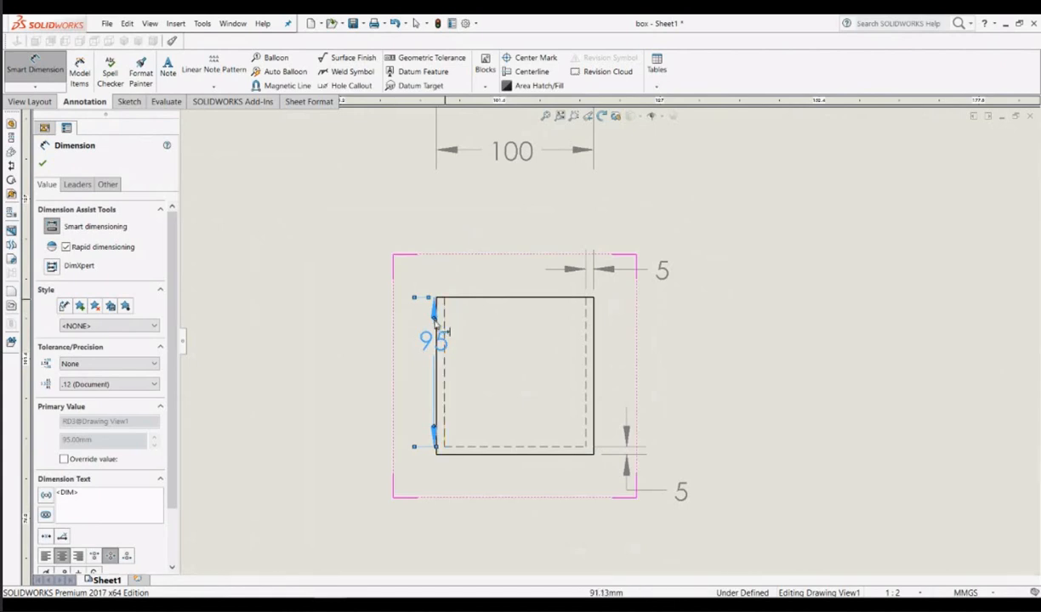
pyautogui.click(435, 319)
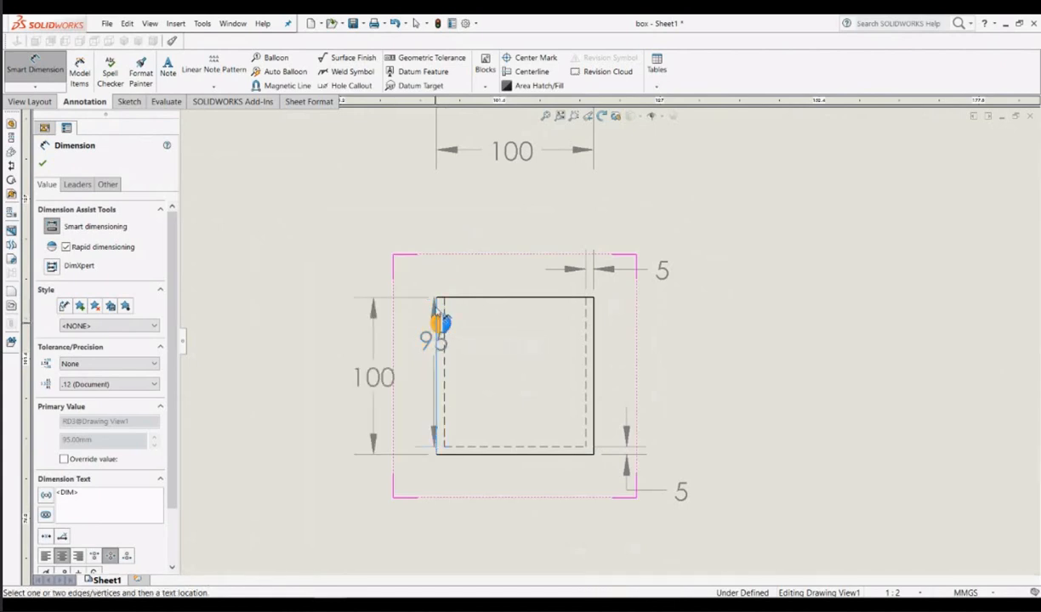
pyautogui.click(393, 250)
pyautogui.press('Escape')
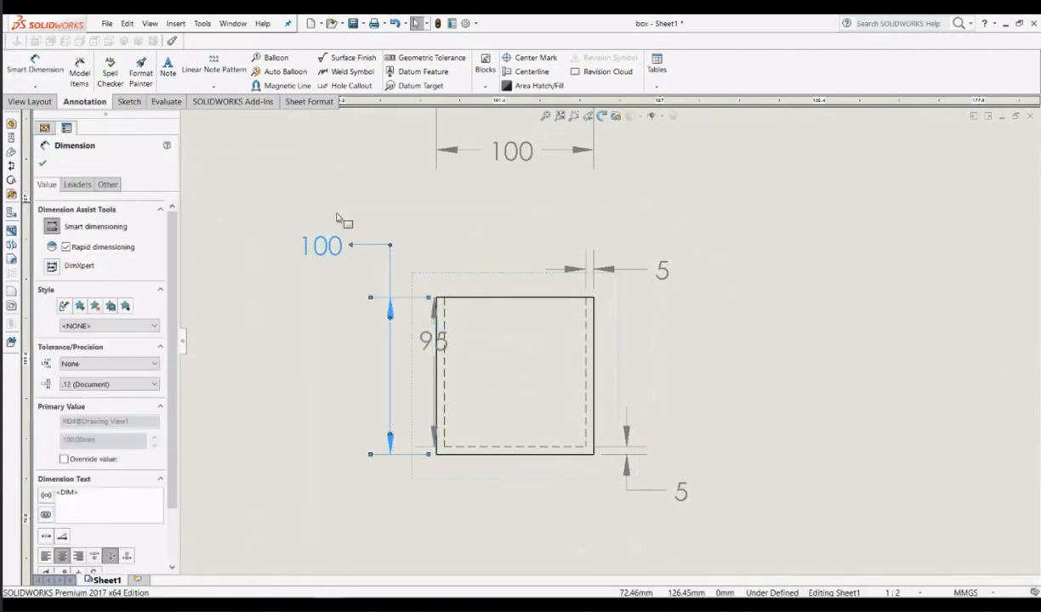
pyautogui.rightClick(327, 246)
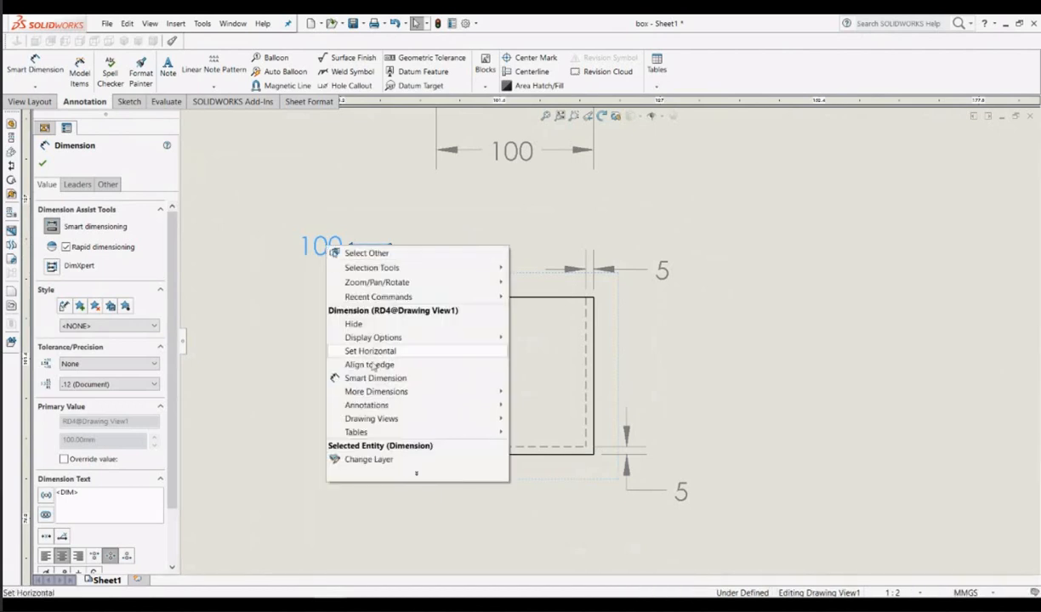
pyautogui.click(354, 325)
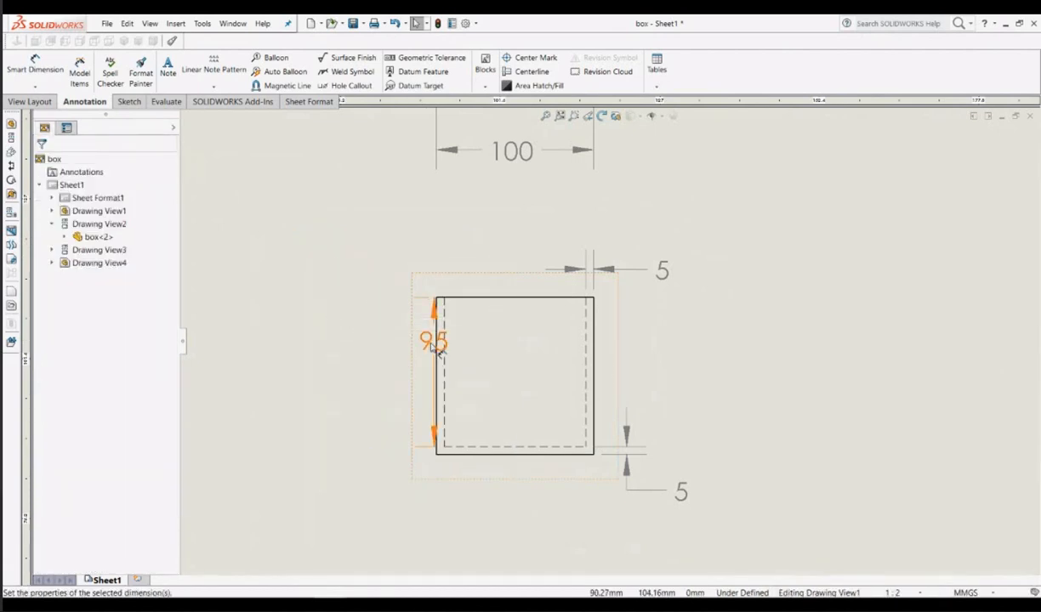
pyautogui.rightClick(433, 344)
pyautogui.click(455, 420)
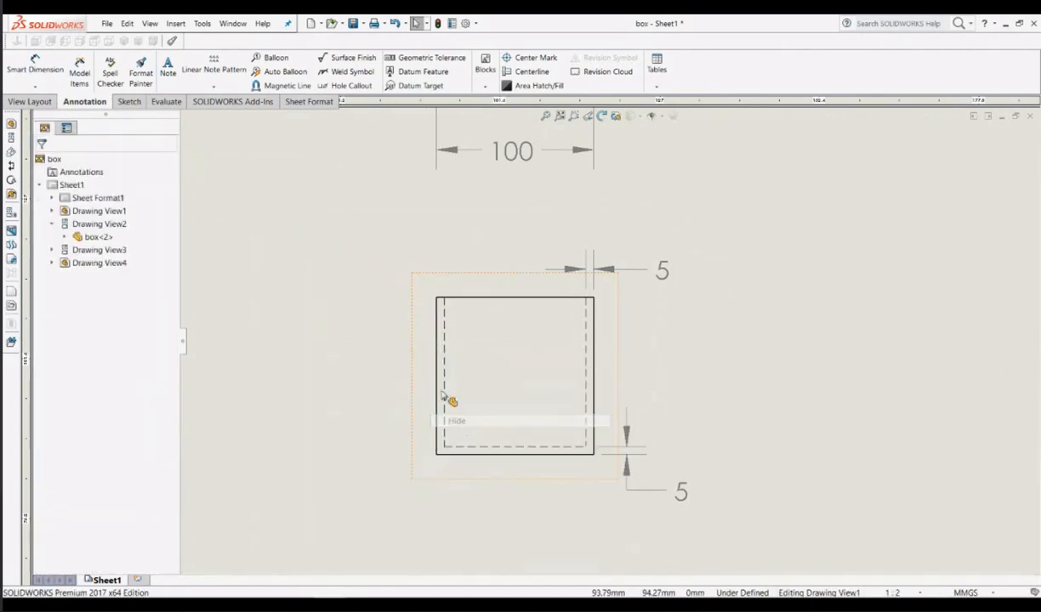
# Step: Dimension the left wall's thickness in the front view, placing it above the outline in line with the right wall's dimension
pyautogui.click(48, 77)
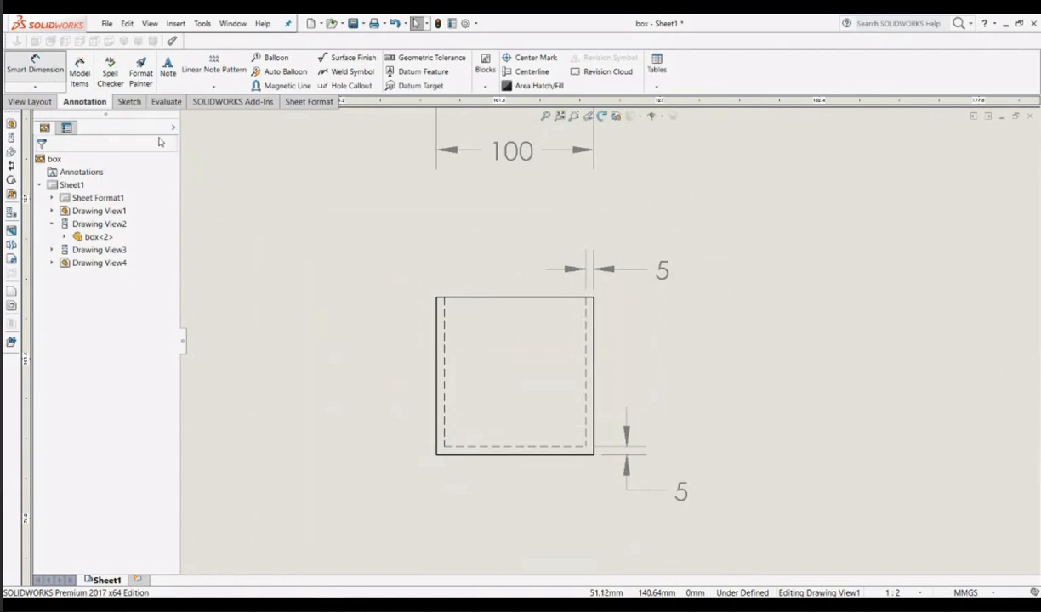
pyautogui.click(438, 324)
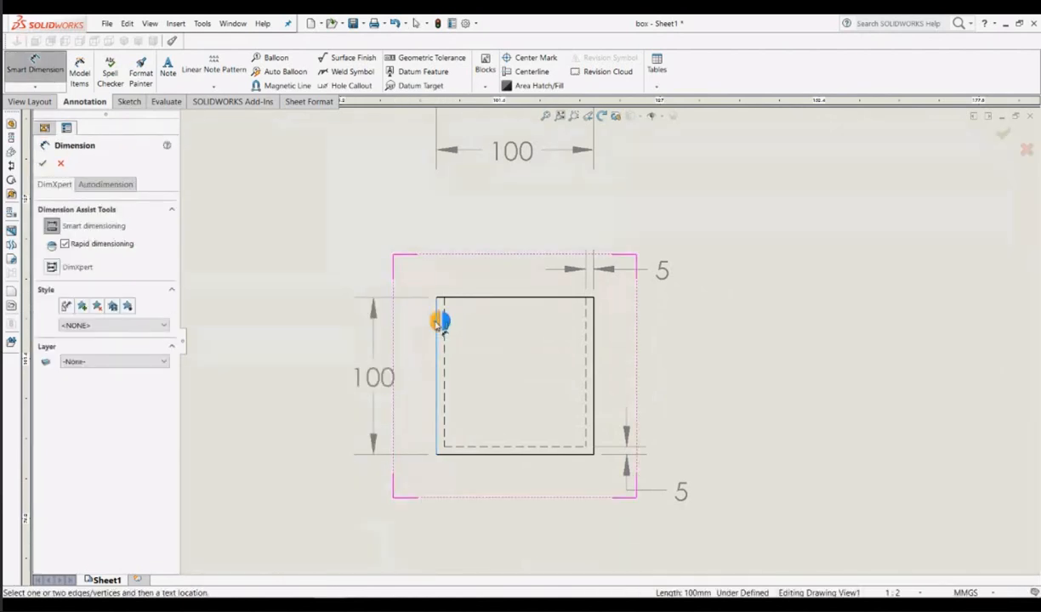
pyautogui.click(443, 341)
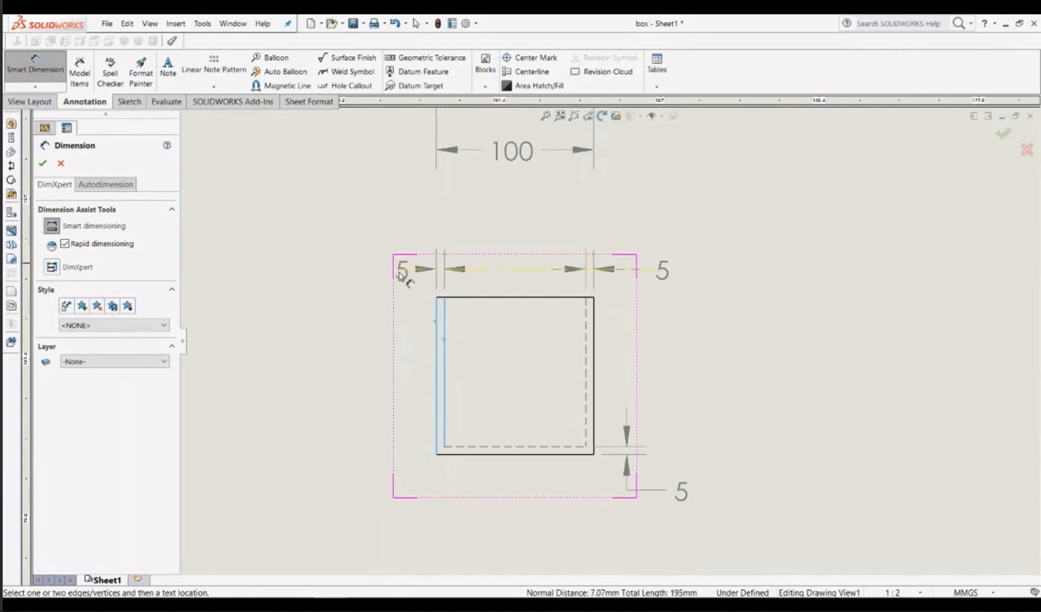
pyautogui.click(356, 270)
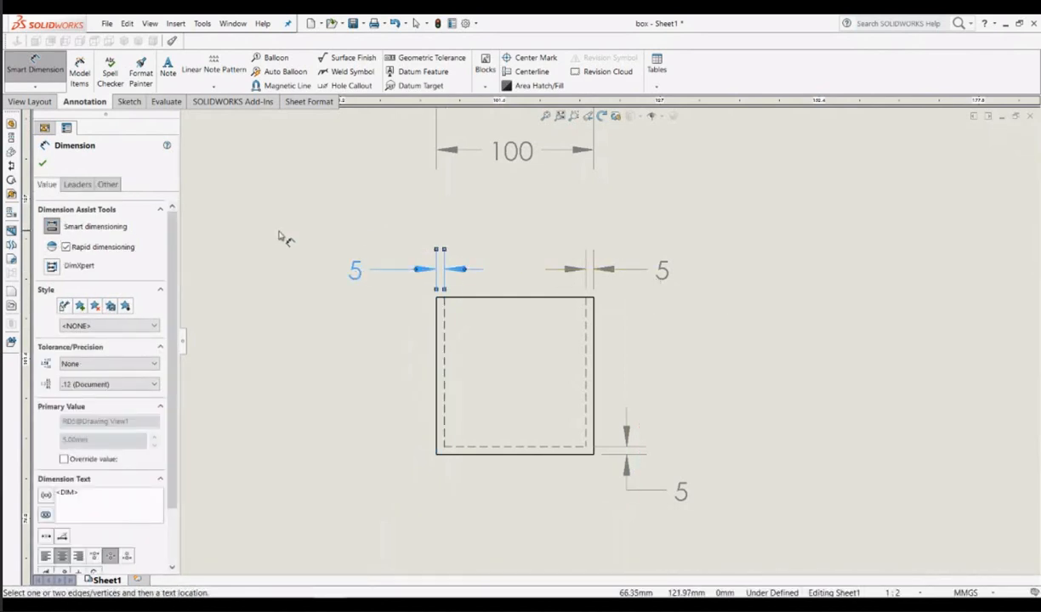
# Step: Dimension the box's outer height and outer width in the front view, placing the values beside and below the outline
pyautogui.click(439, 326)
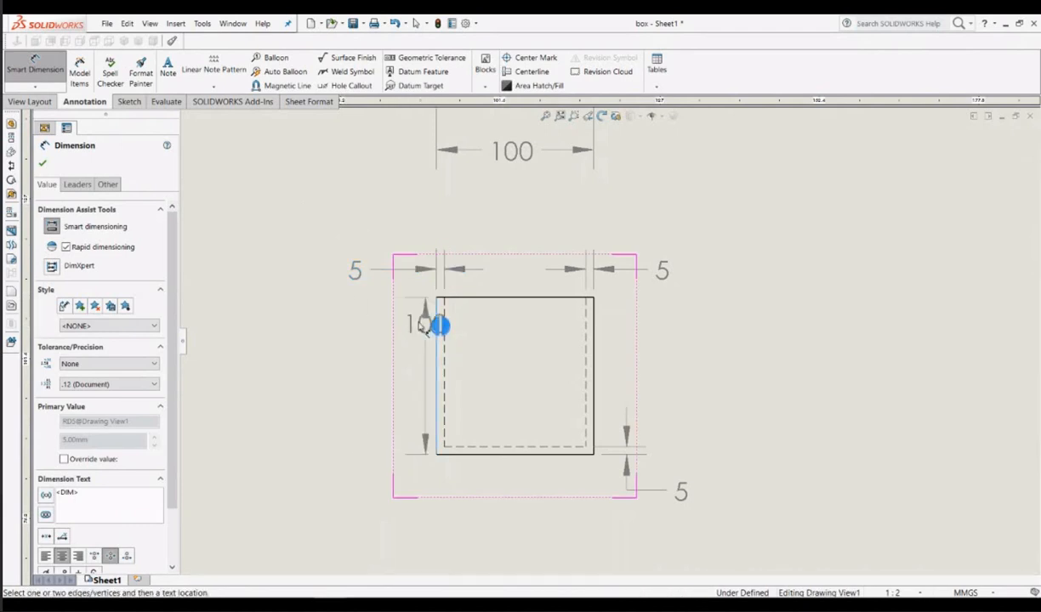
pyautogui.click(364, 364)
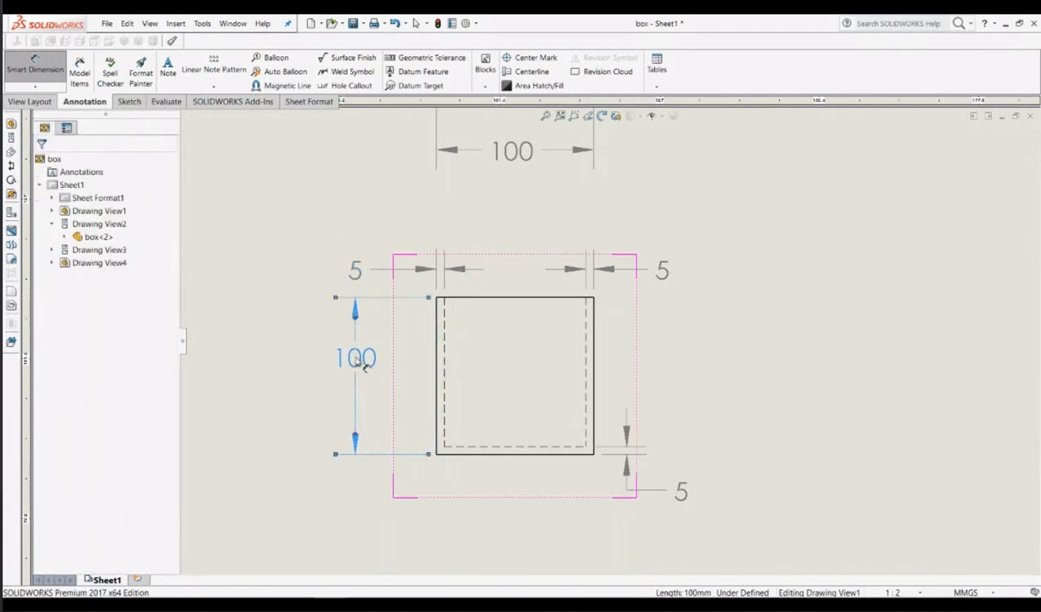
pyautogui.click(535, 455)
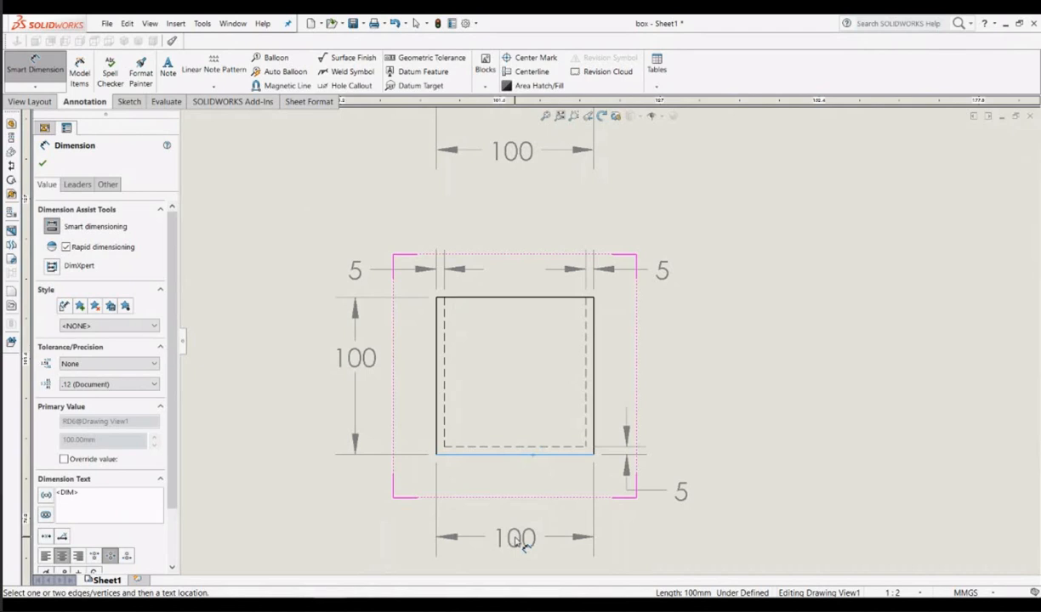
pyautogui.click(521, 543)
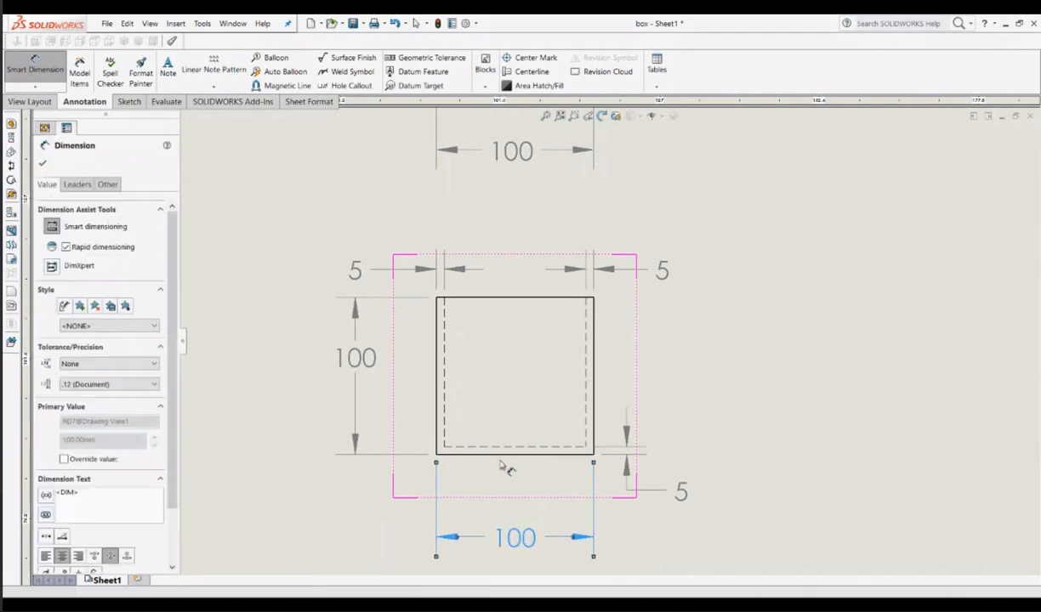
pyautogui.scroll(3, 503, 326)
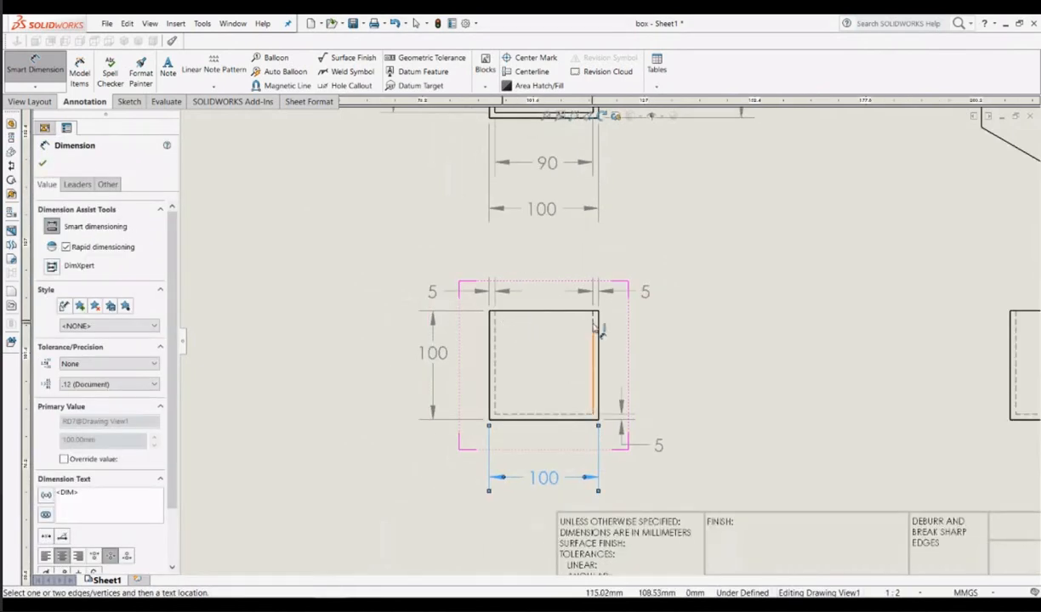
pyautogui.scroll(-1, 677, 349)
pyautogui.scroll(4, 680, 351)
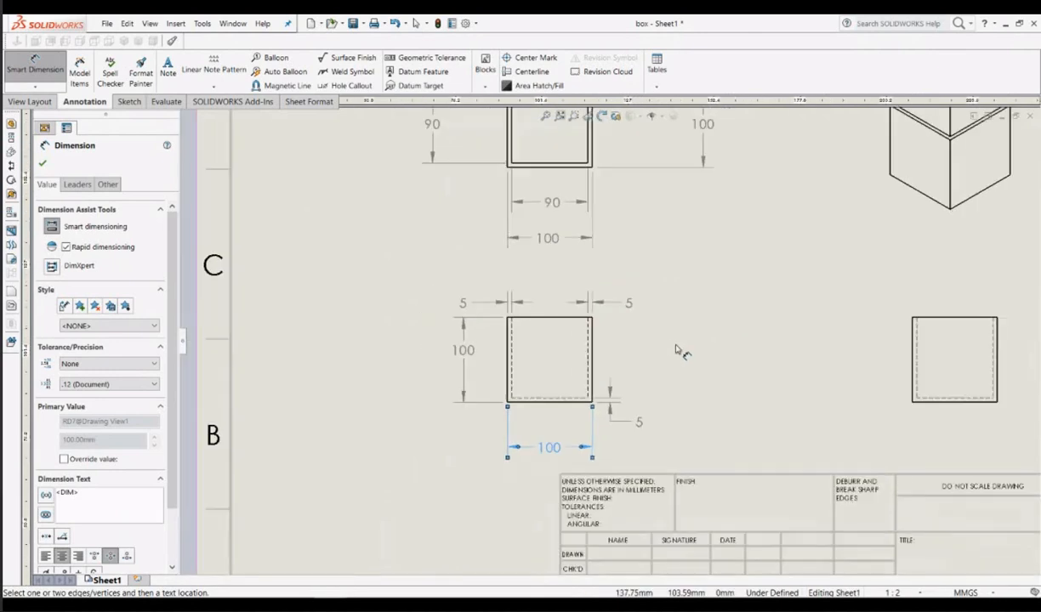
pyautogui.scroll(-3, 907, 367)
pyautogui.scroll(-1, 928, 368)
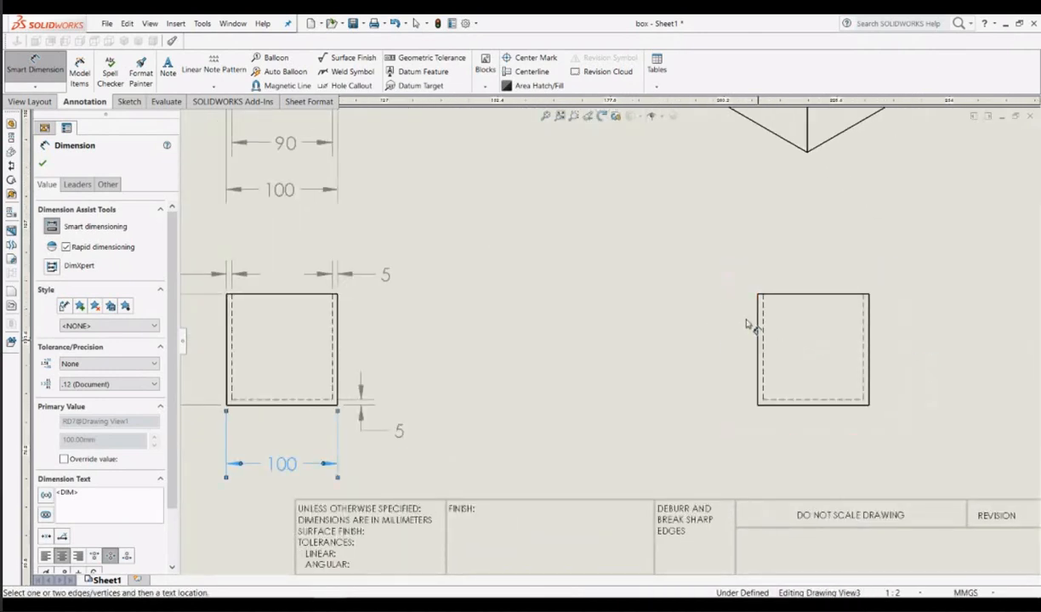
pyautogui.scroll(2, 760, 340)
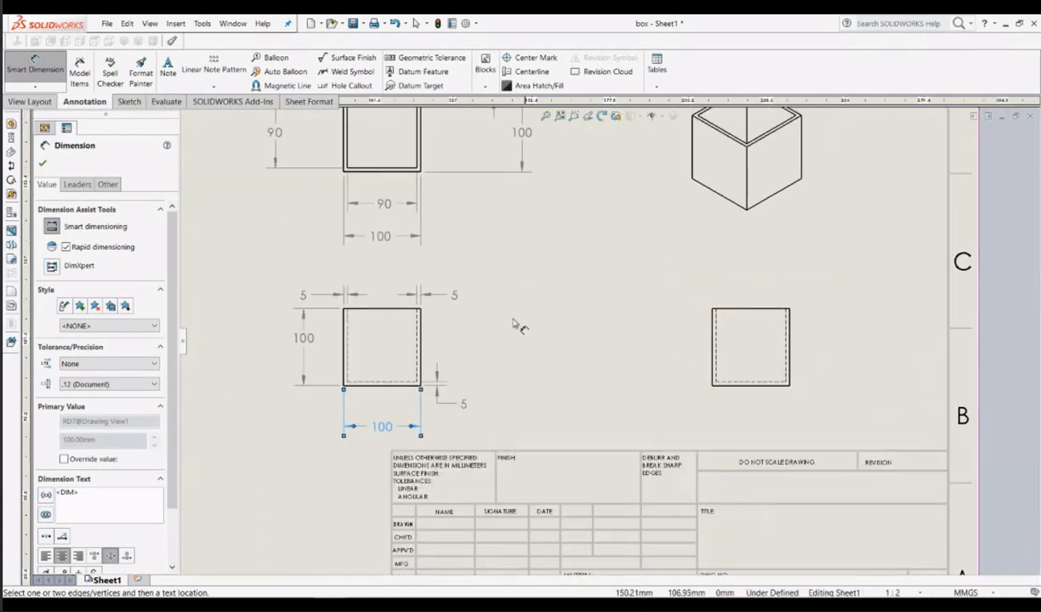
pyautogui.press('f')
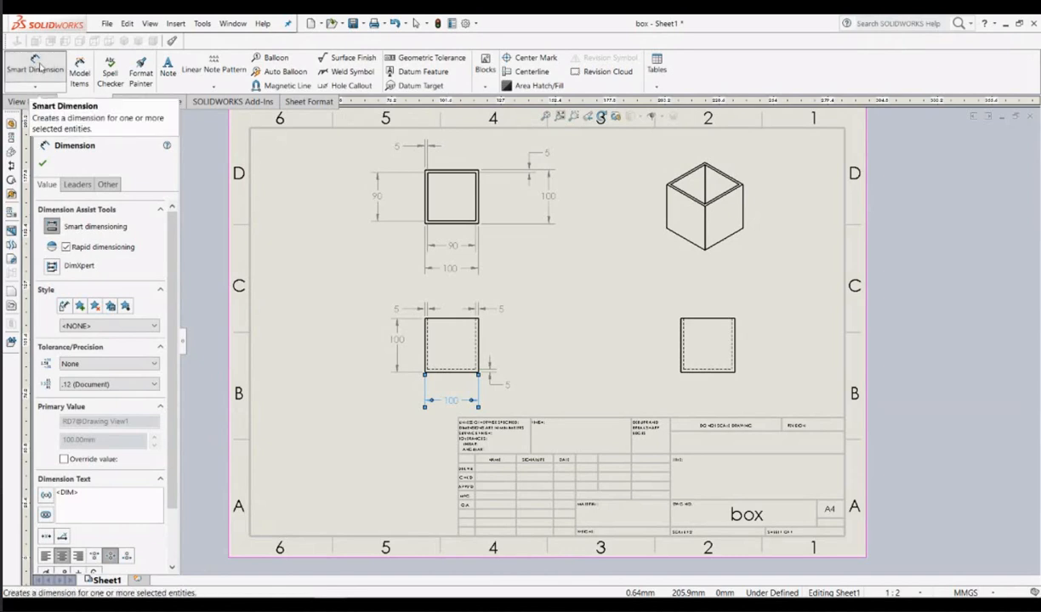
# Step: End dimensioning and delete the undimensioned projected side view below the isometric view from the sheet
pyautogui.click(39, 66)
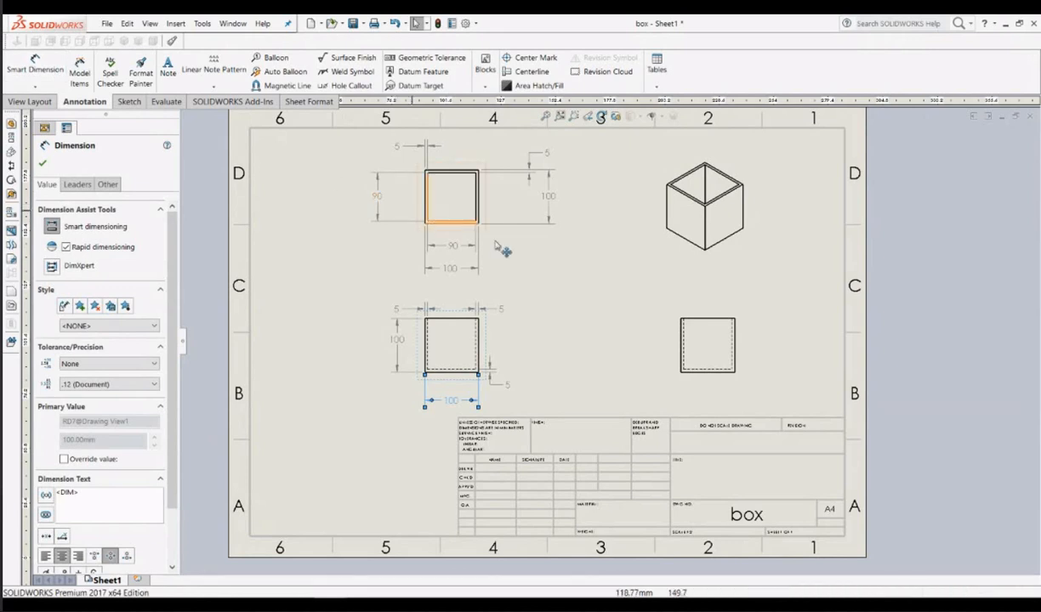
pyautogui.scroll(-3, 749, 344)
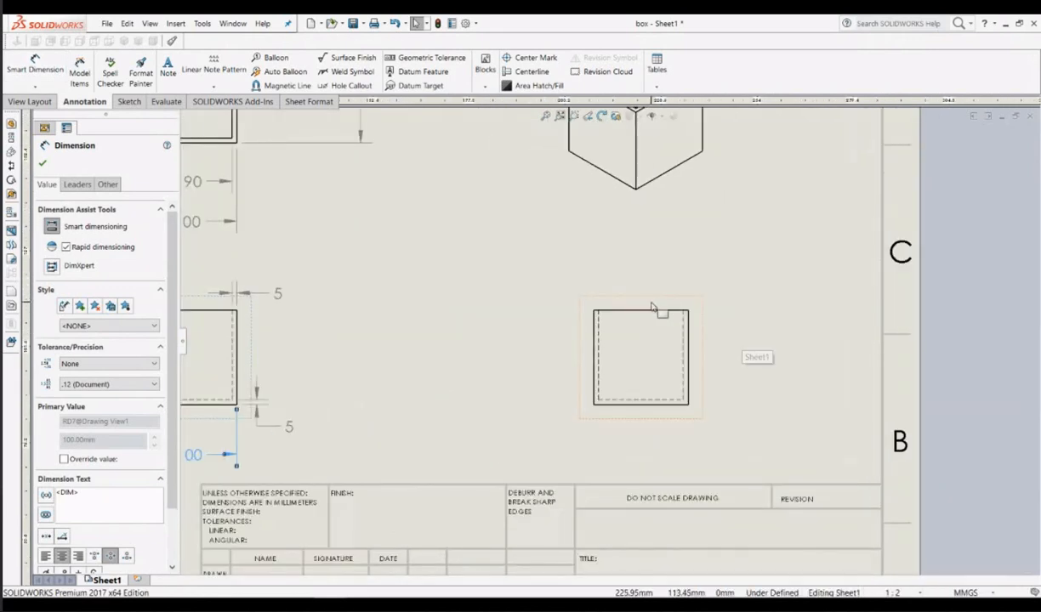
pyautogui.click(652, 300)
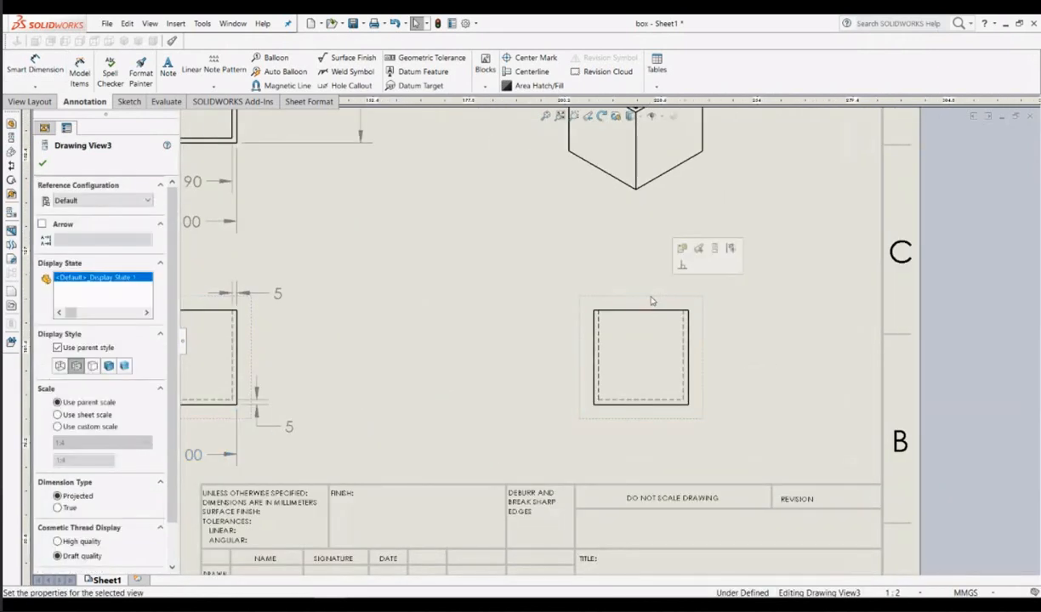
pyautogui.rightClick(652, 300)
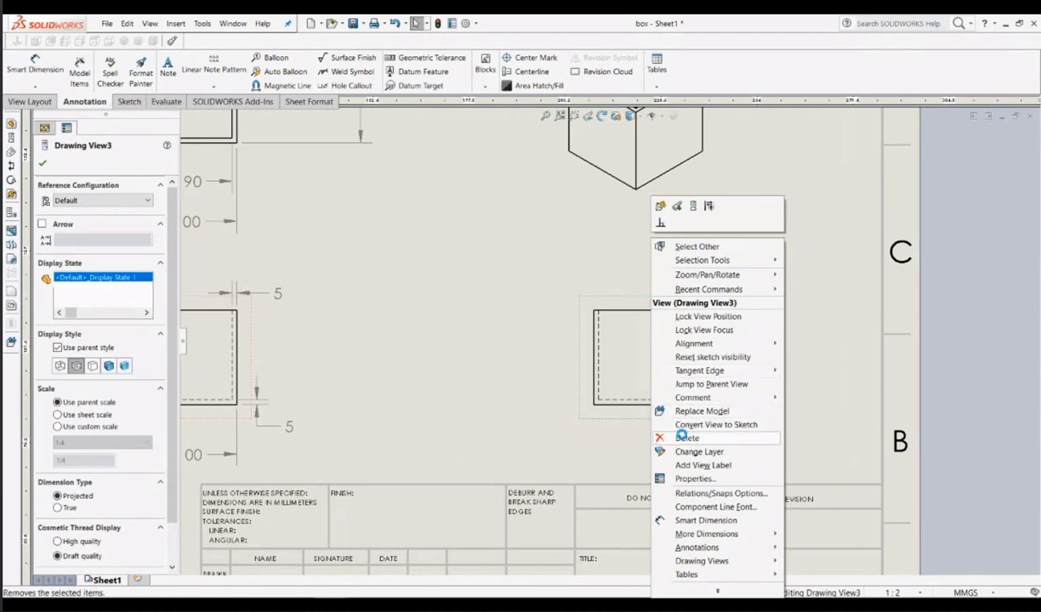
pyautogui.click(686, 437)
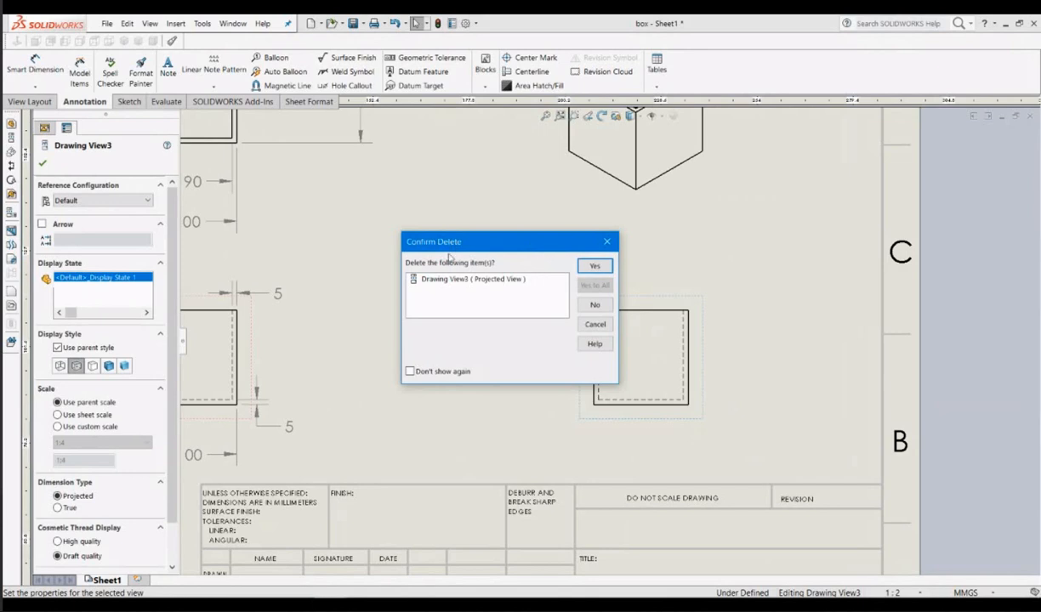
pyautogui.click(595, 267)
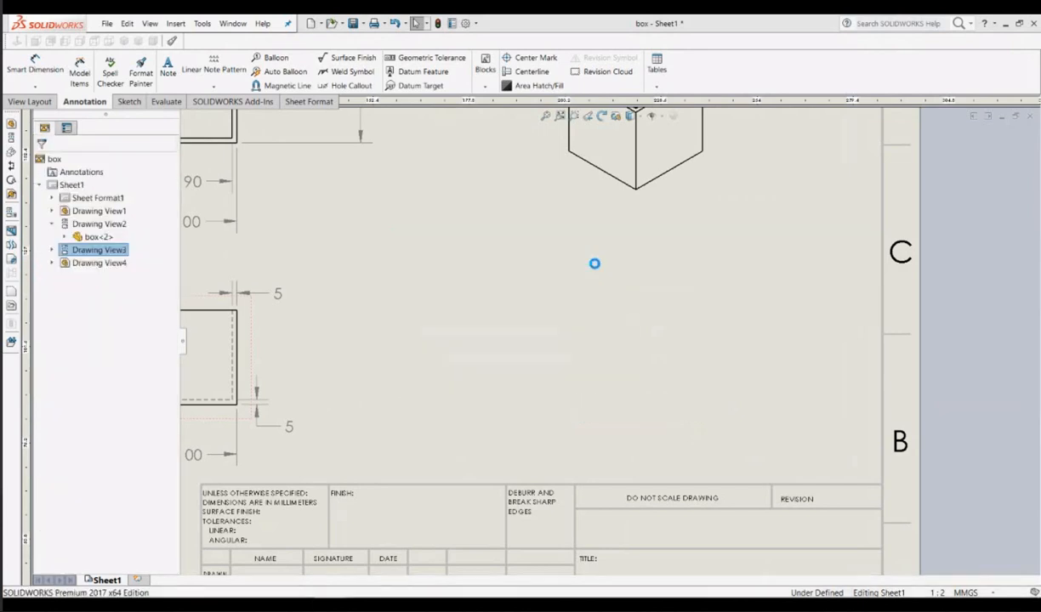
pyautogui.press('f')
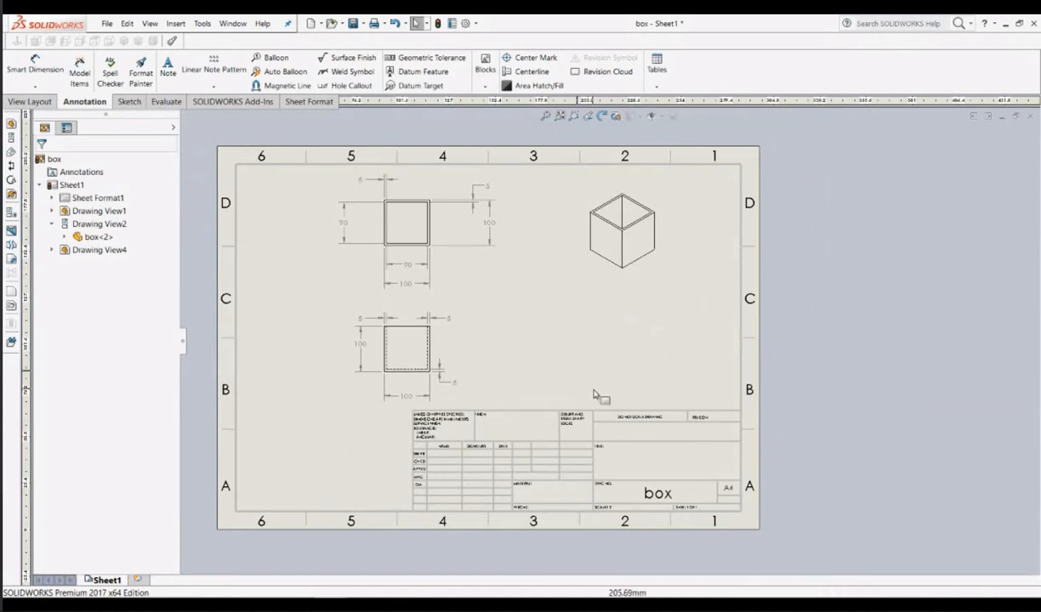
# Step: Open the sheet format for editing at the drawing's title block
pyautogui.scroll(-2, 490, 371)
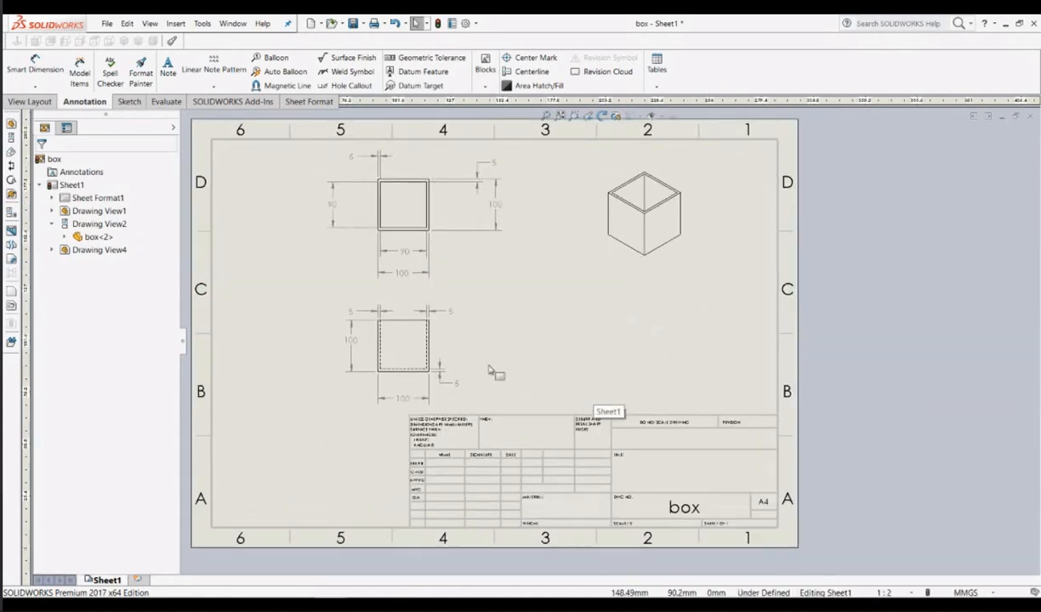
pyautogui.scroll(4, 494, 368)
pyautogui.scroll(-3, 579, 414)
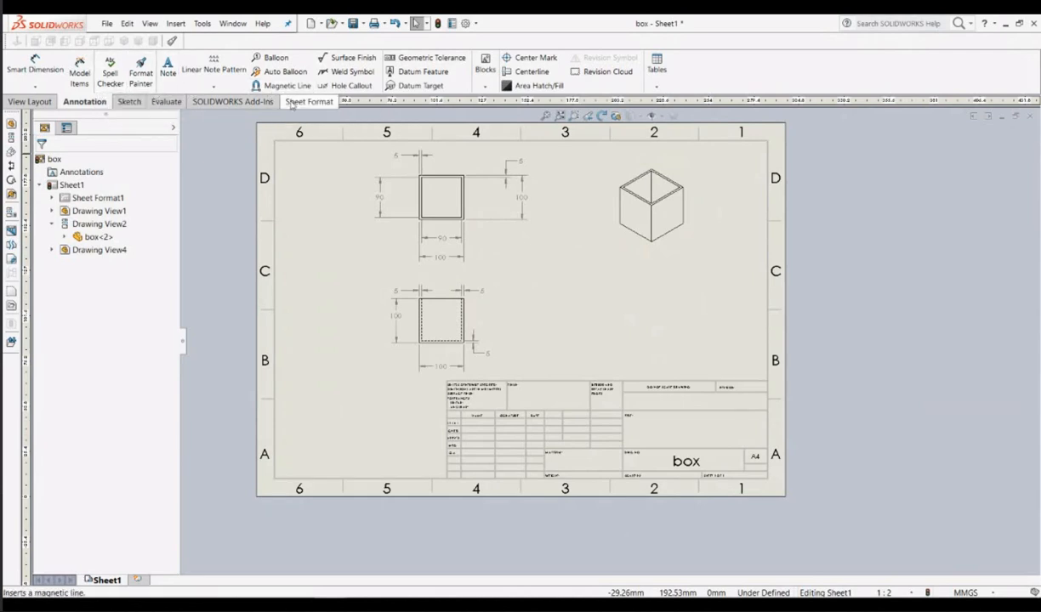
pyautogui.click(306, 101)
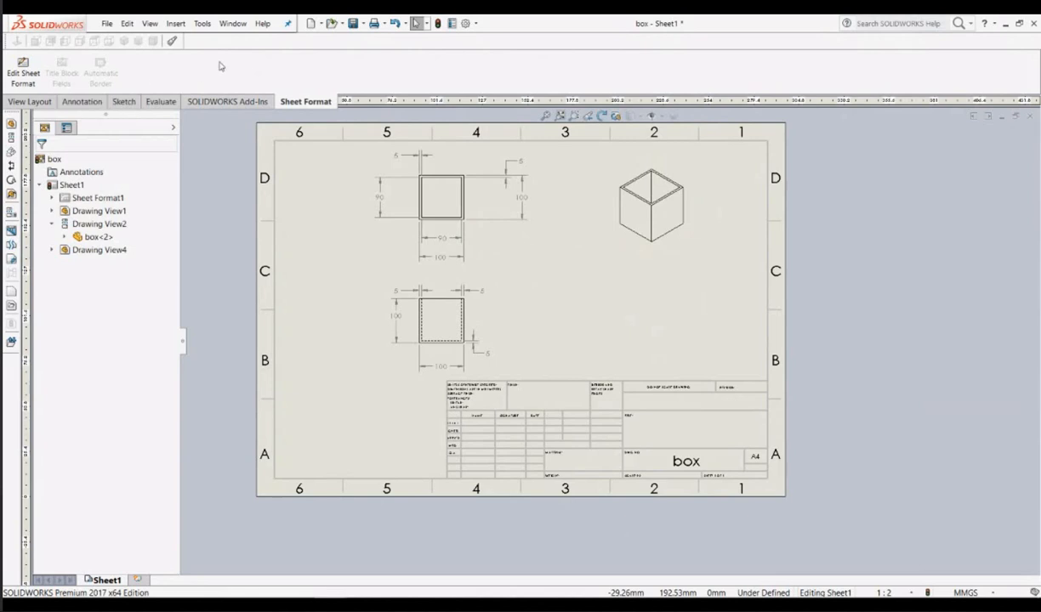
pyautogui.click(24, 68)
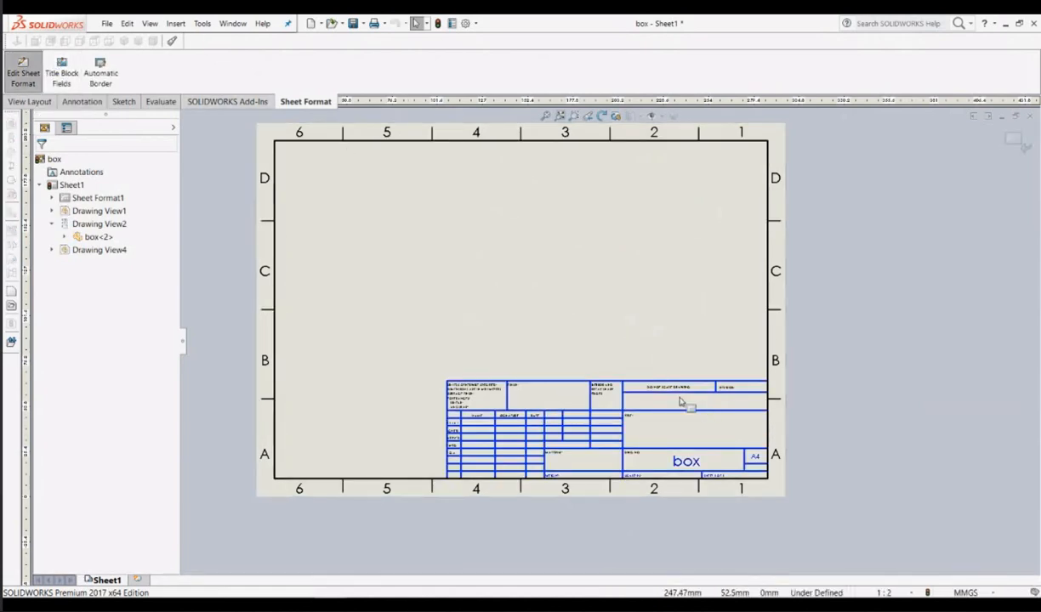
pyautogui.scroll(-1, 563, 362)
pyautogui.scroll(-3, 562, 362)
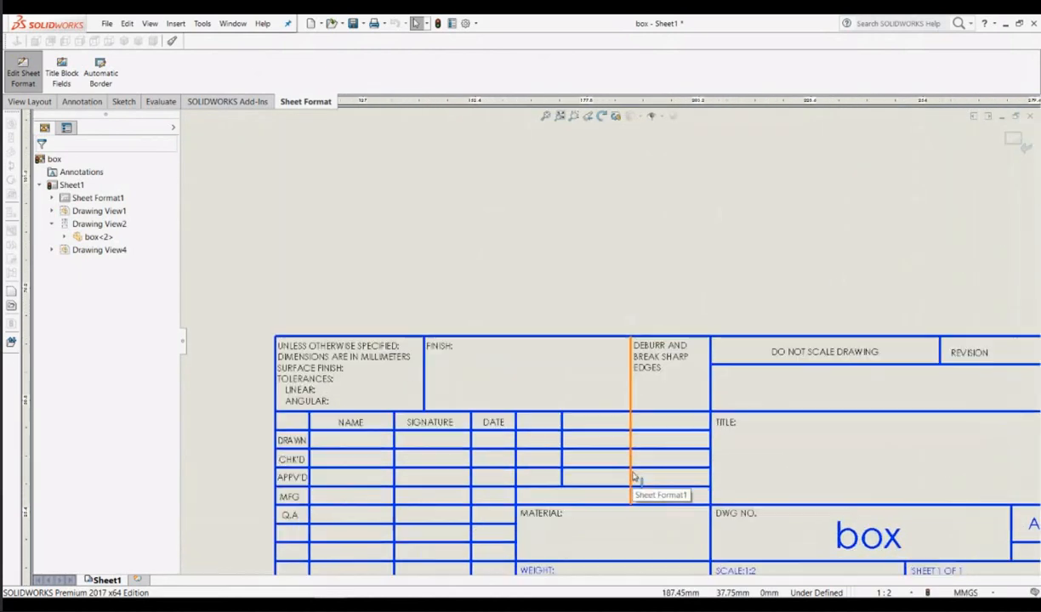
# Step: Replace the drawing number text in the title block's DWG NO. cell with "DRAWING 2"
pyautogui.scroll(1, 634, 473)
pyautogui.scroll(-1, 631, 439)
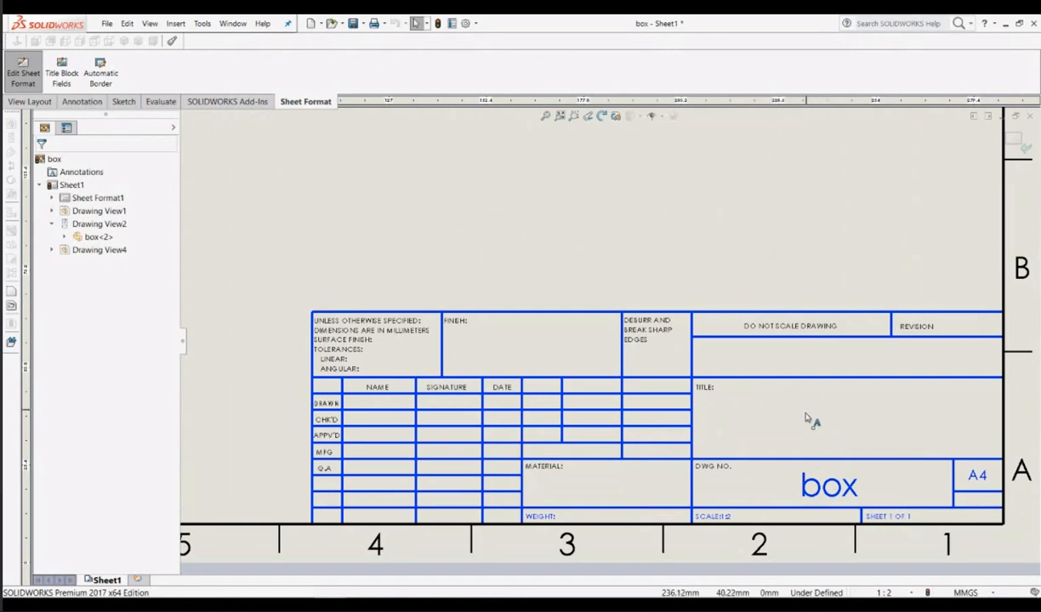
pyautogui.doubleClick(830, 490)
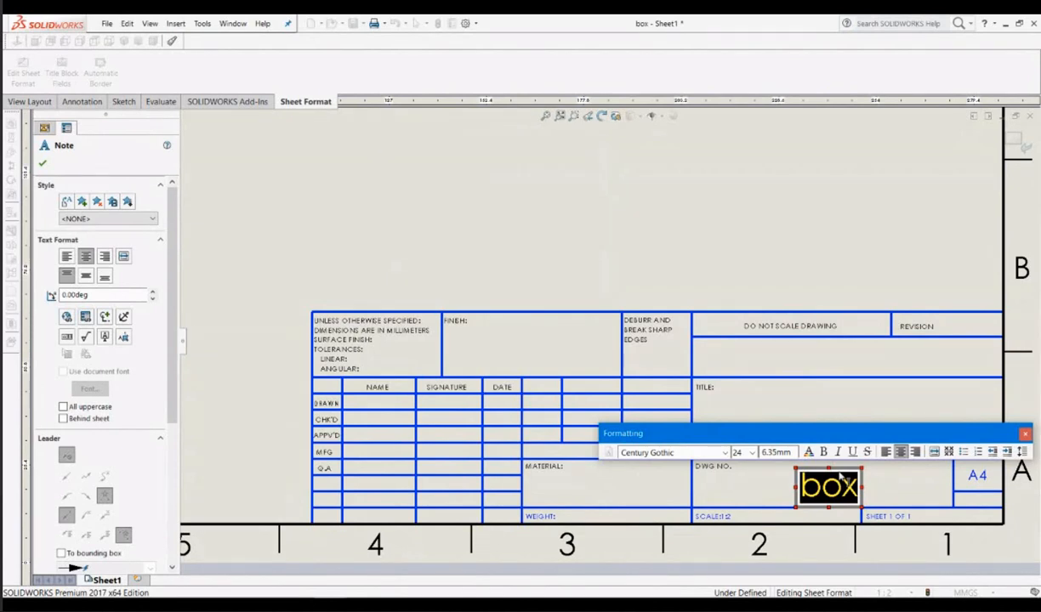
pyautogui.press('BackSpace')
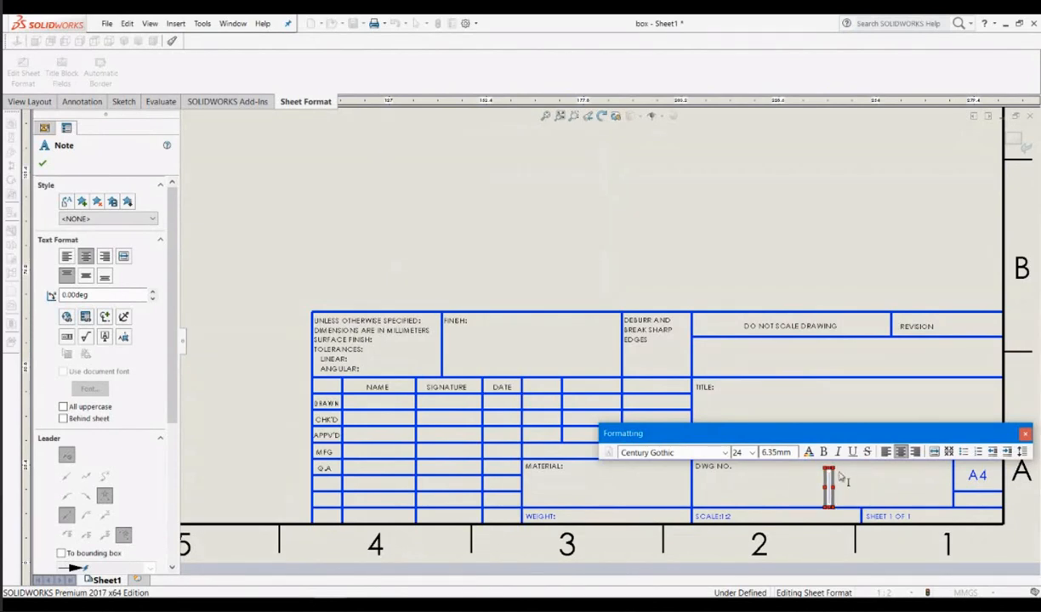
pyautogui.write('d')
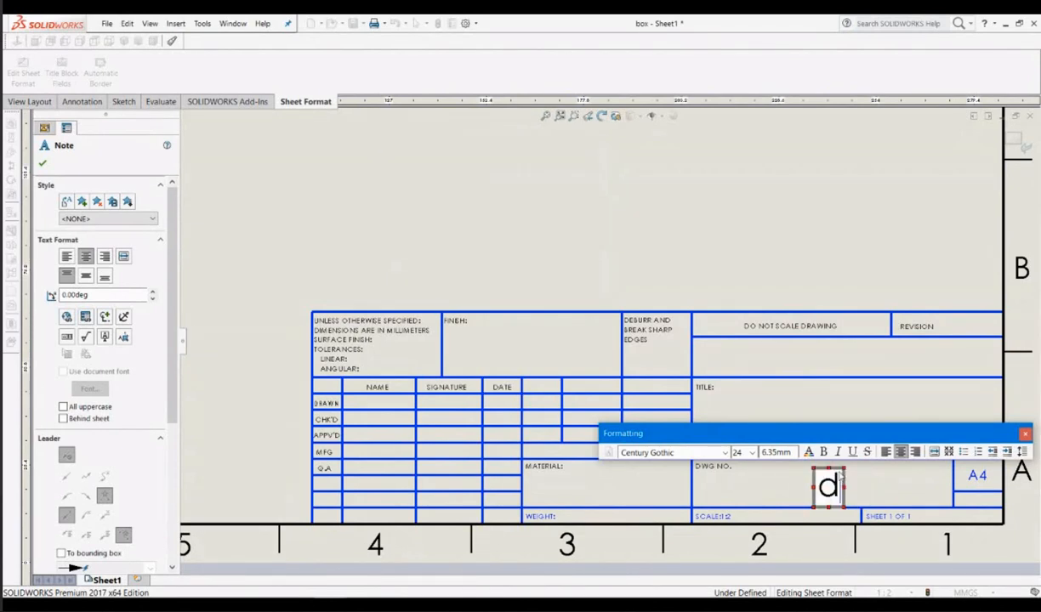
pyautogui.write('RAWING')
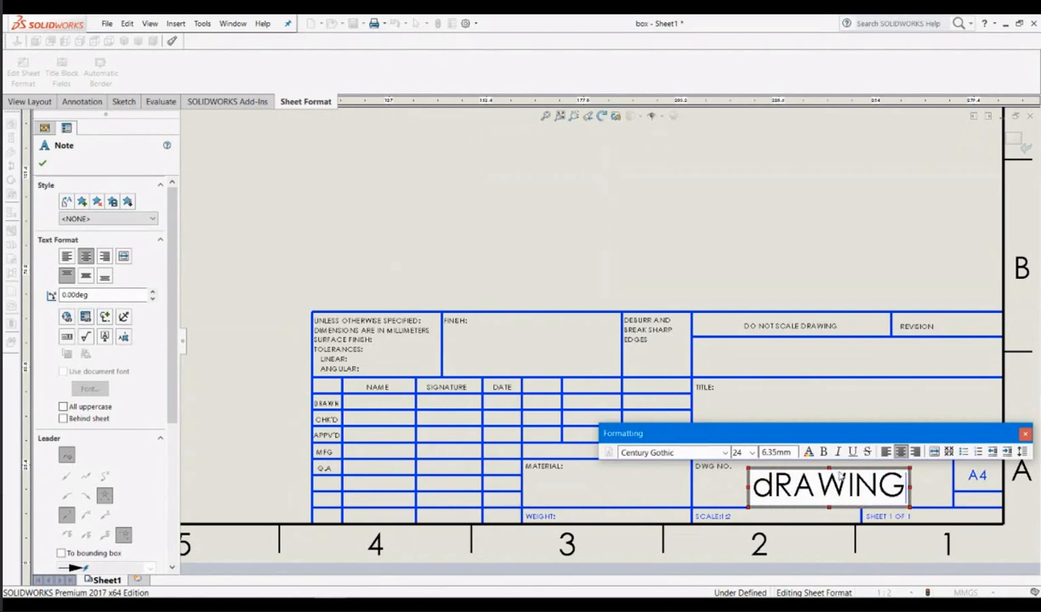
pyautogui.write(' 2')
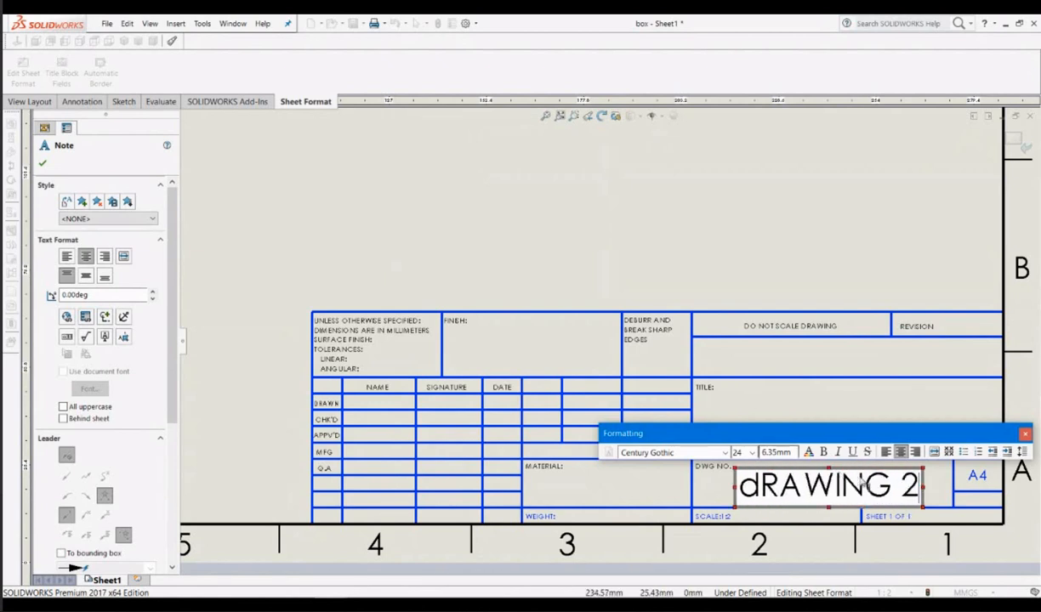
pyautogui.click(746, 486)
pyautogui.press('Delete')
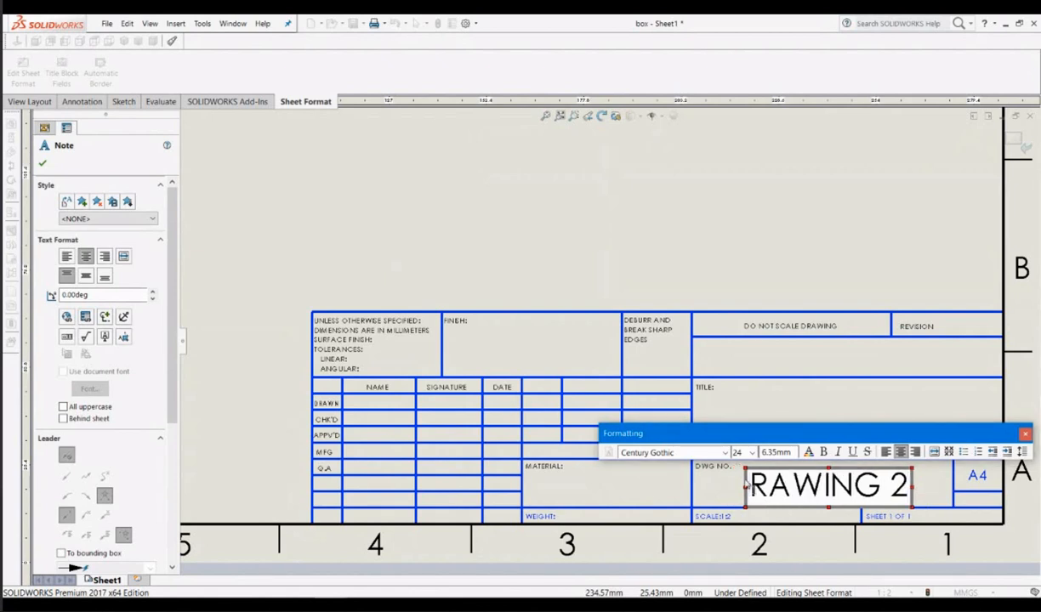
pyautogui.write('D')
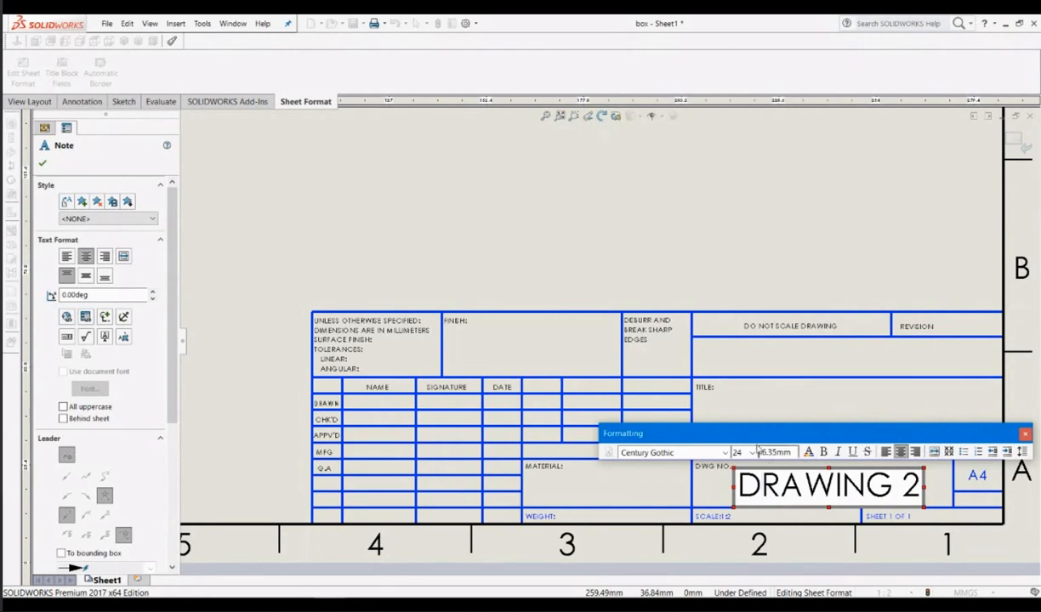
# Step: Reduce the whole "DRAWING 2" note to font size 18 and finish editing it
pyautogui.click(752, 454)
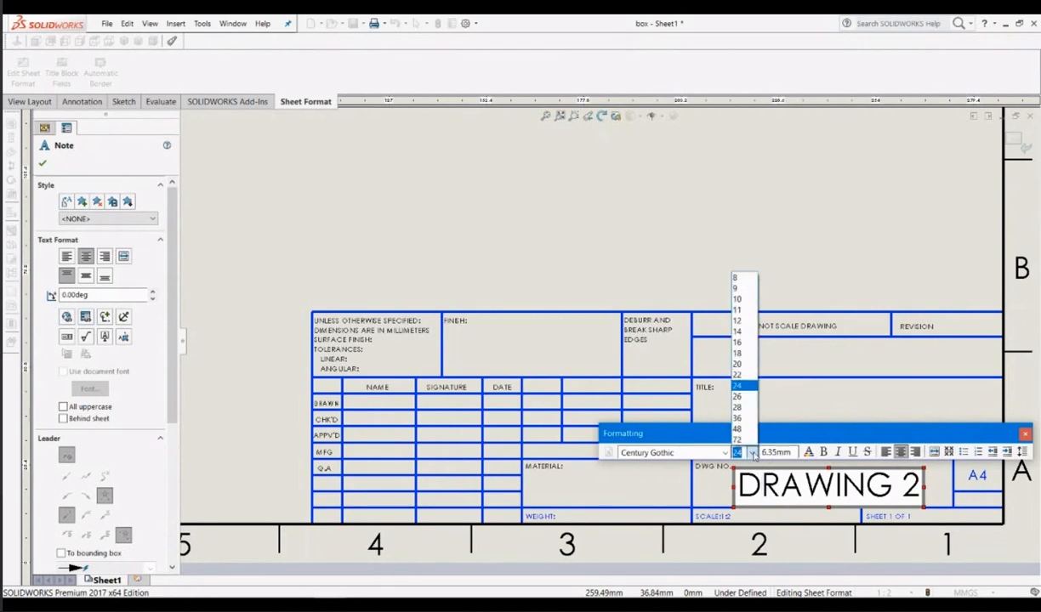
pyautogui.click(752, 354)
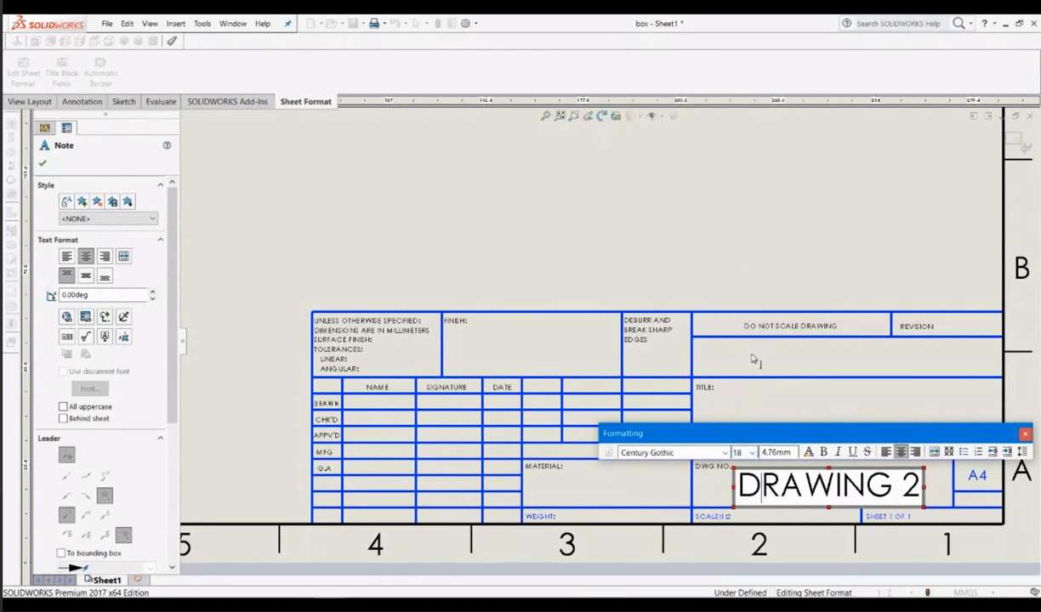
pyautogui.click(752, 453)
pyautogui.click(746, 486)
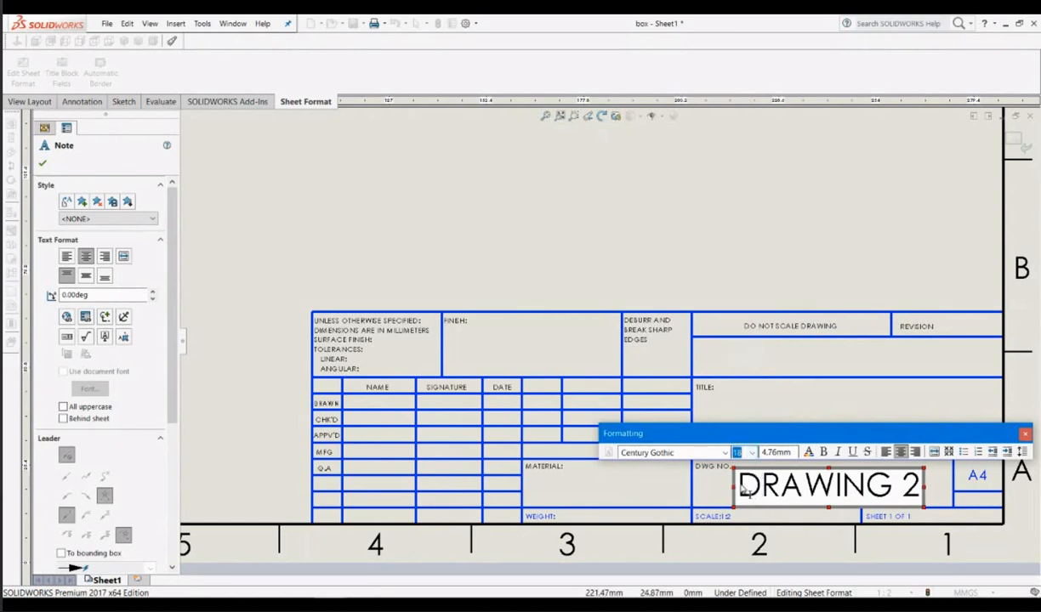
pyautogui.moveTo(740, 487); pyautogui.dragTo(921, 487)
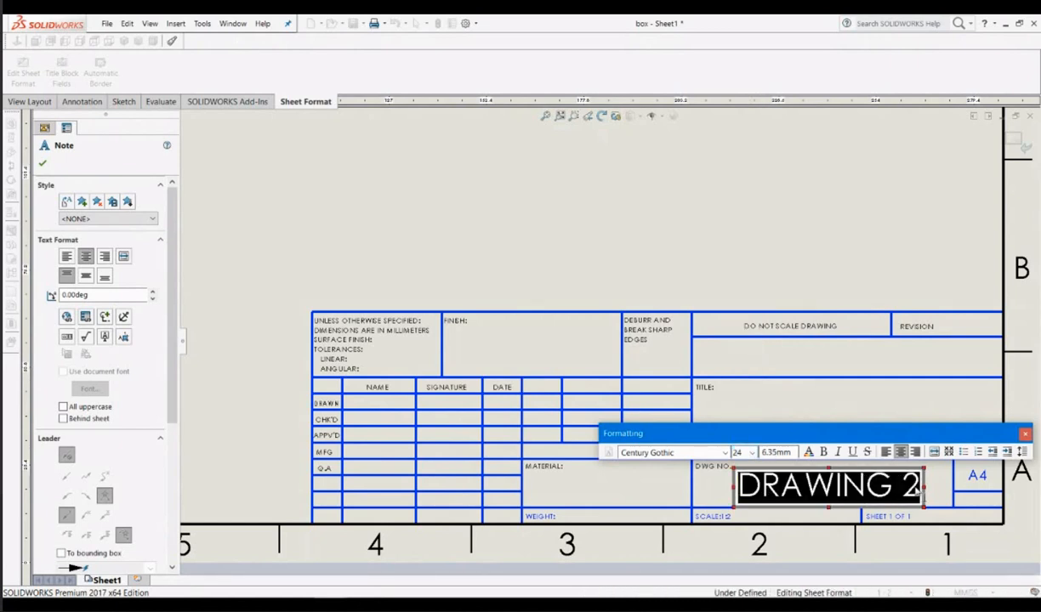
pyautogui.click(752, 453)
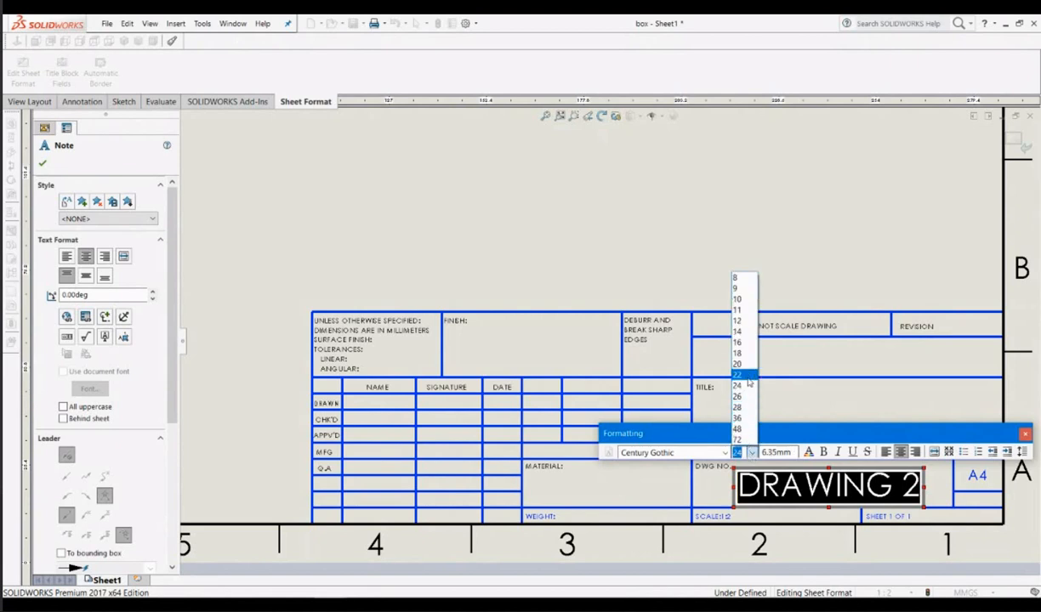
pyautogui.click(748, 377)
pyautogui.click(752, 453)
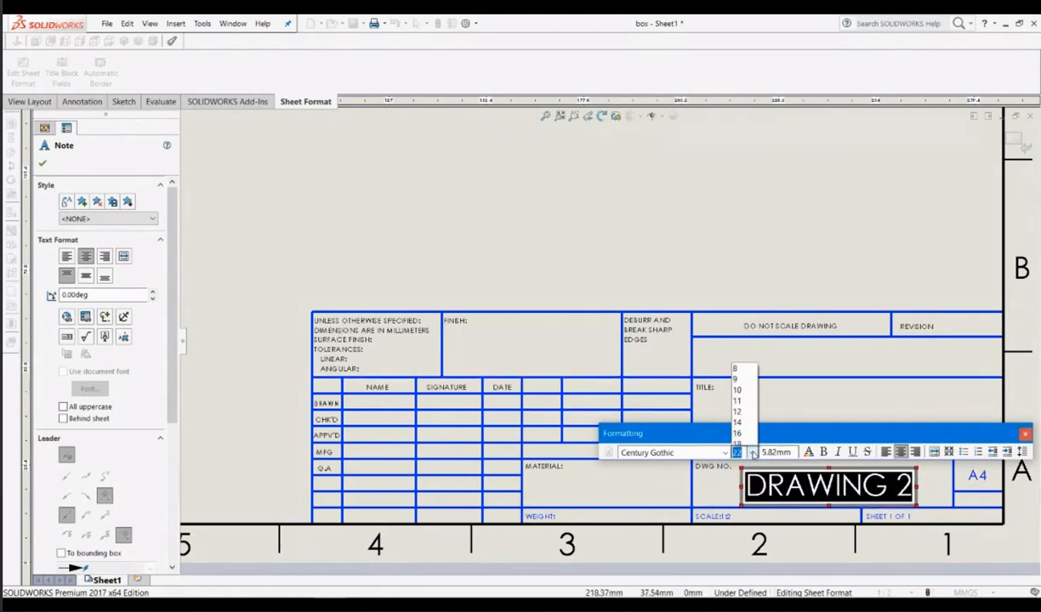
pyautogui.click(747, 355)
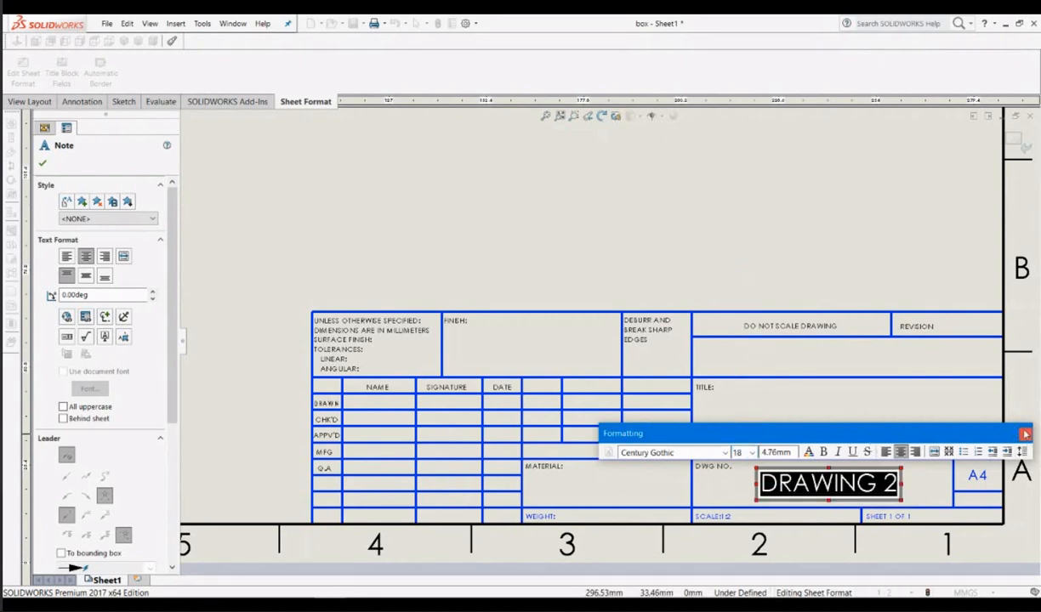
pyautogui.click(1026, 433)
pyautogui.click(926, 503)
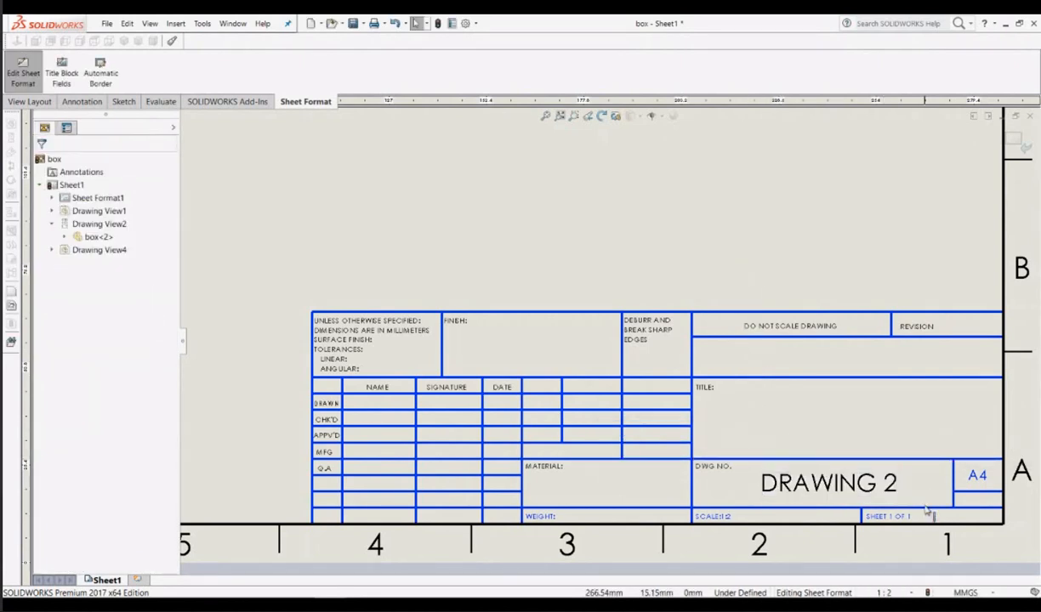
# Step: Enter "BOX" in the empty note of the title block's TITLE cell
pyautogui.scroll(-1, 889, 486)
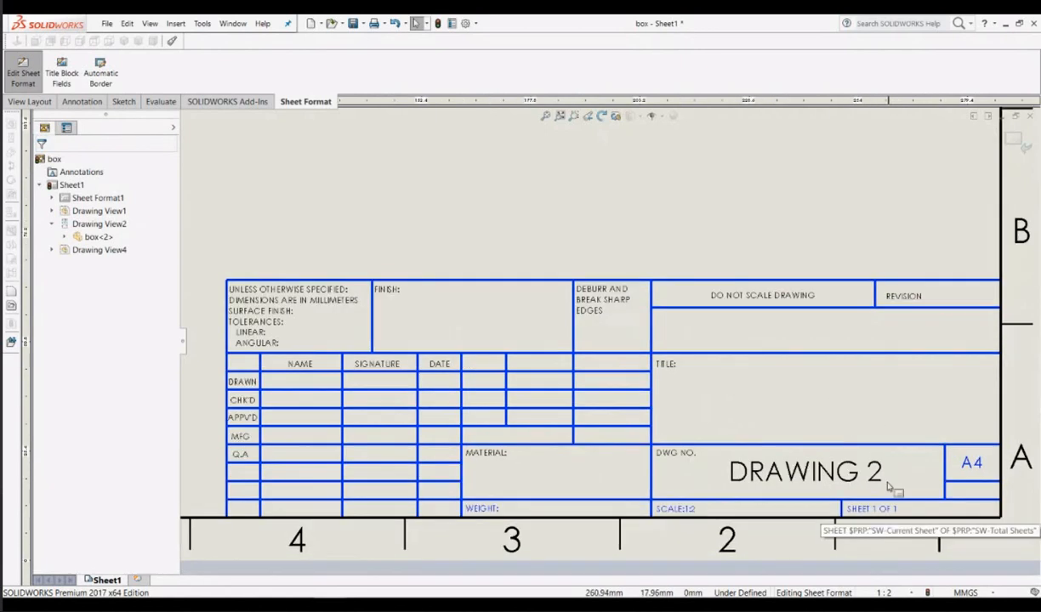
pyautogui.scroll(-1, 889, 487)
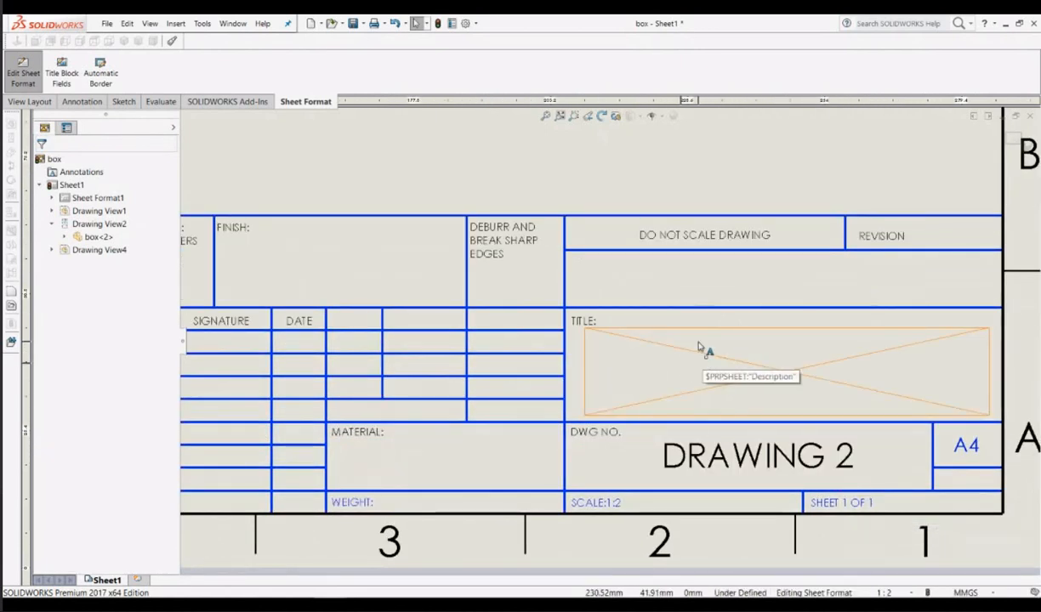
pyautogui.click(698, 348)
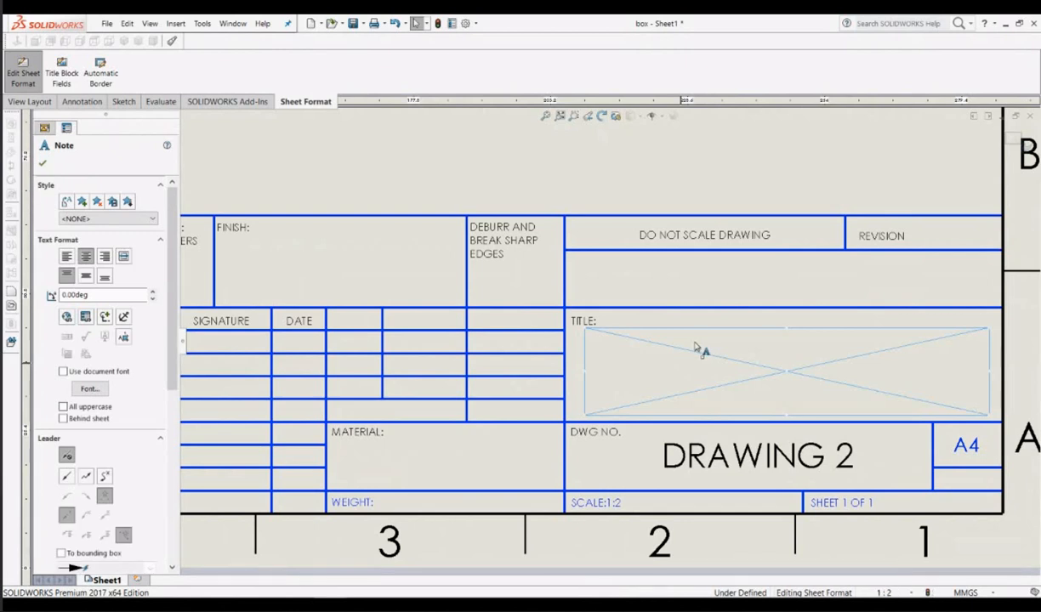
pyautogui.doubleClick(696, 348)
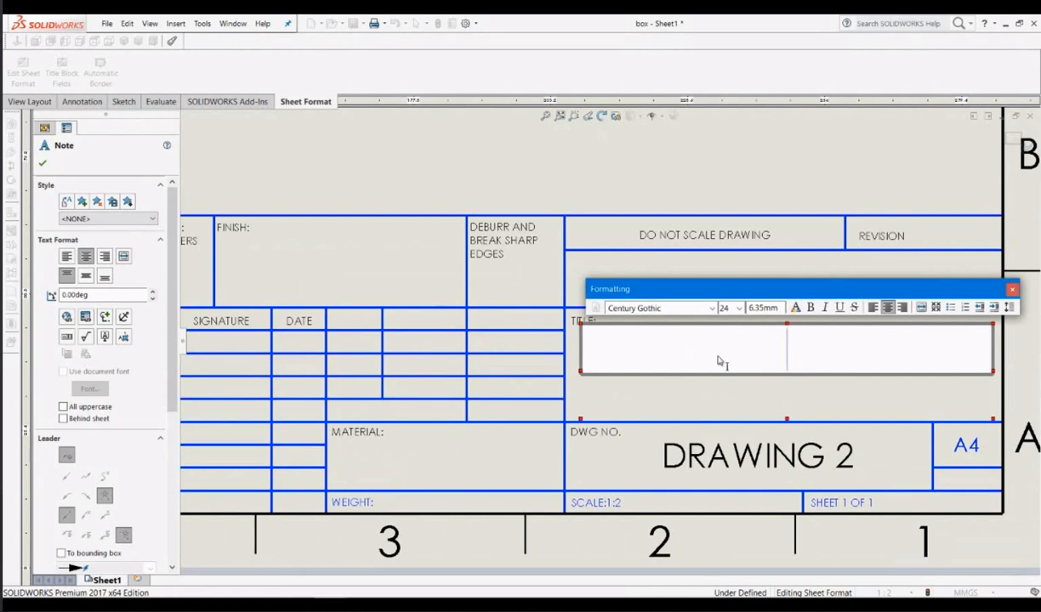
pyautogui.write('b')
pyautogui.press('BackSpace')
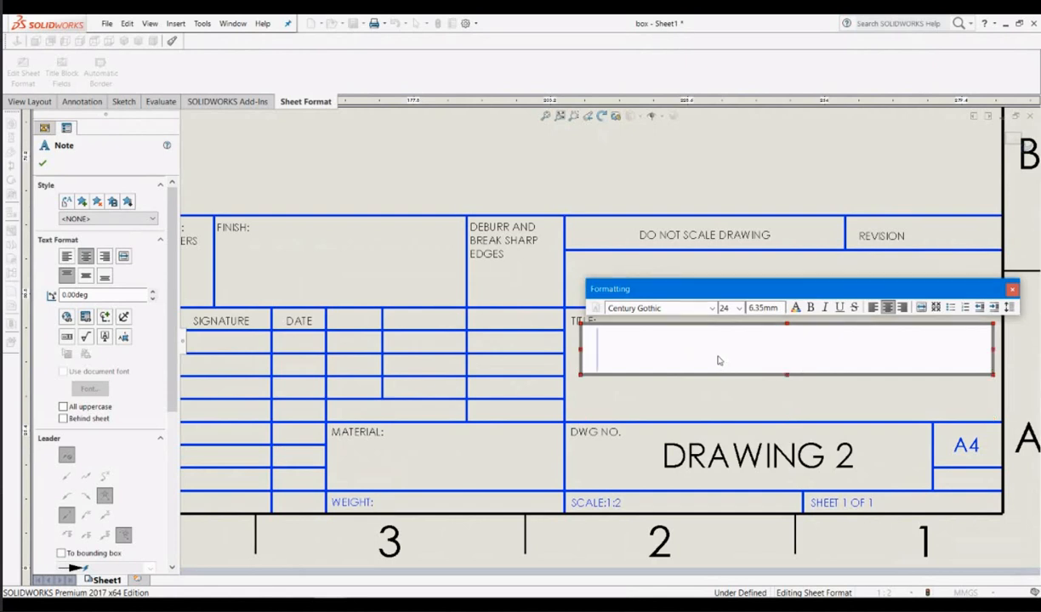
pyautogui.write('BO')
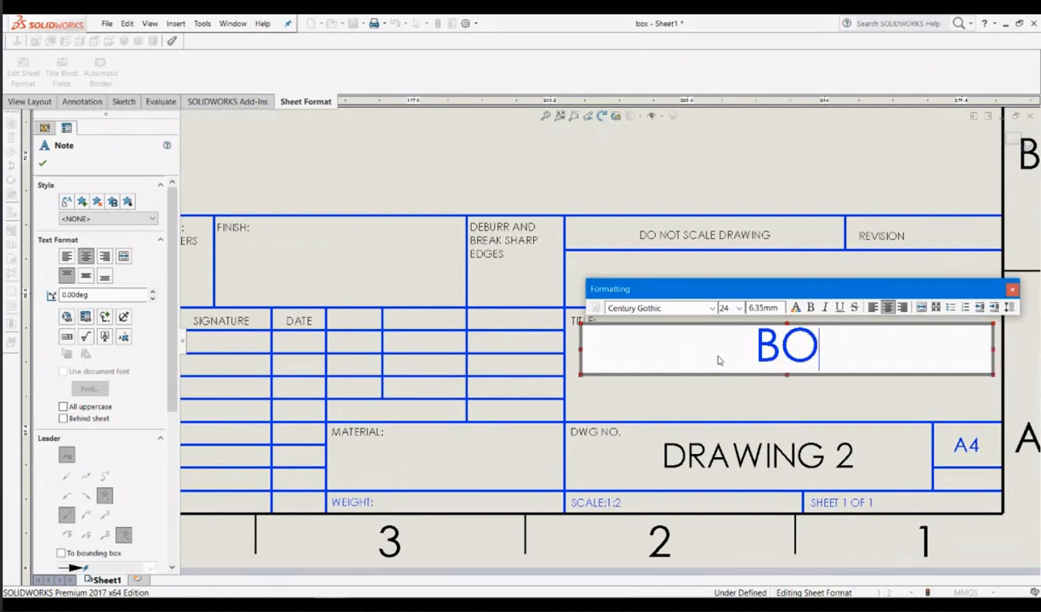
pyautogui.write('X')
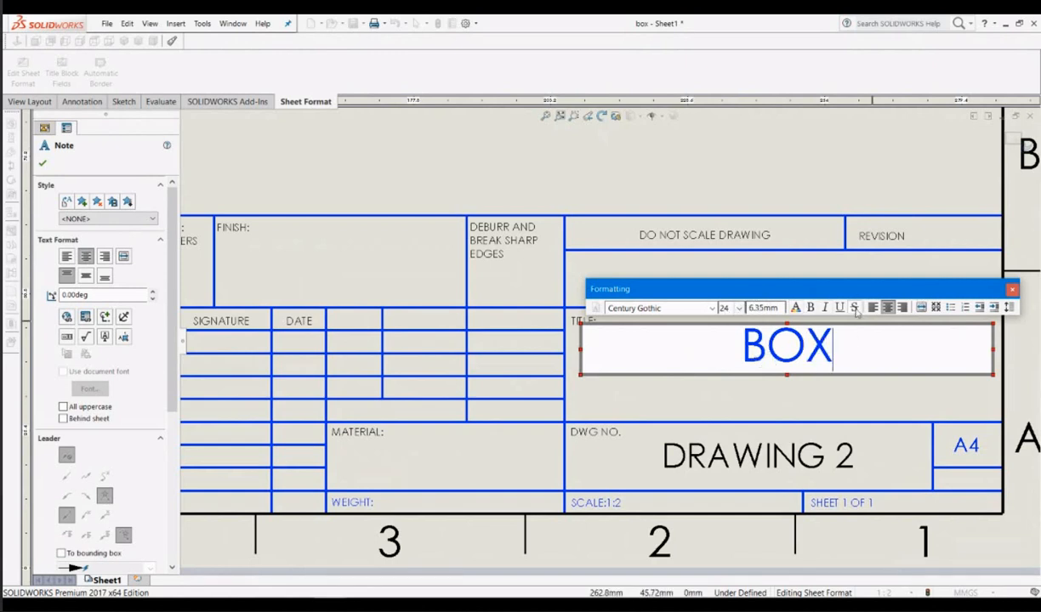
pyautogui.click(904, 395)
# Step: Extend the title block's FINISH label to "FINISH BY :" followed by the person's name
pyautogui.scroll(1, 876, 332)
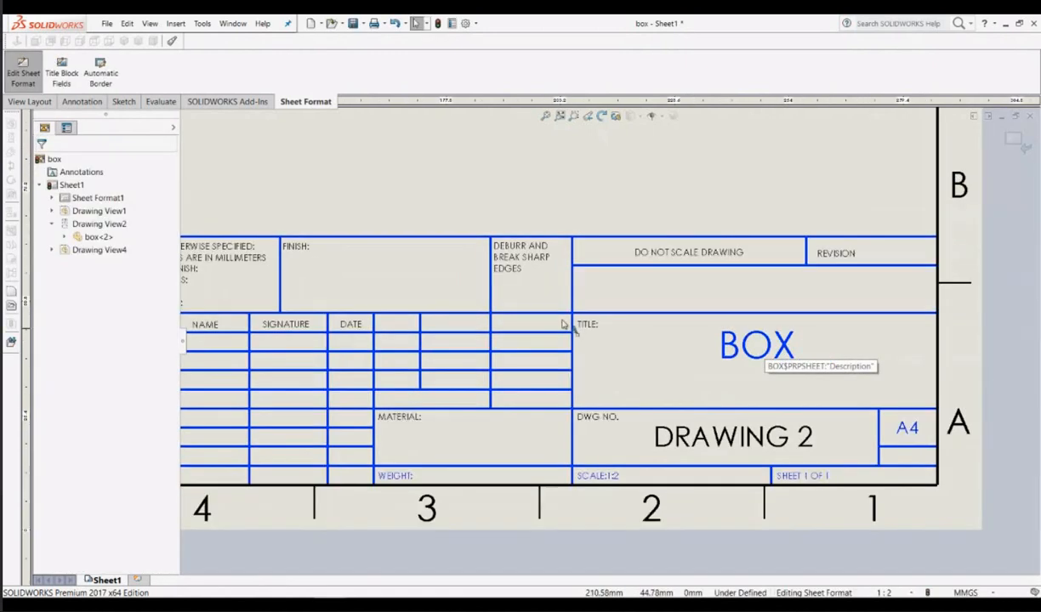
pyautogui.doubleClick(317, 248)
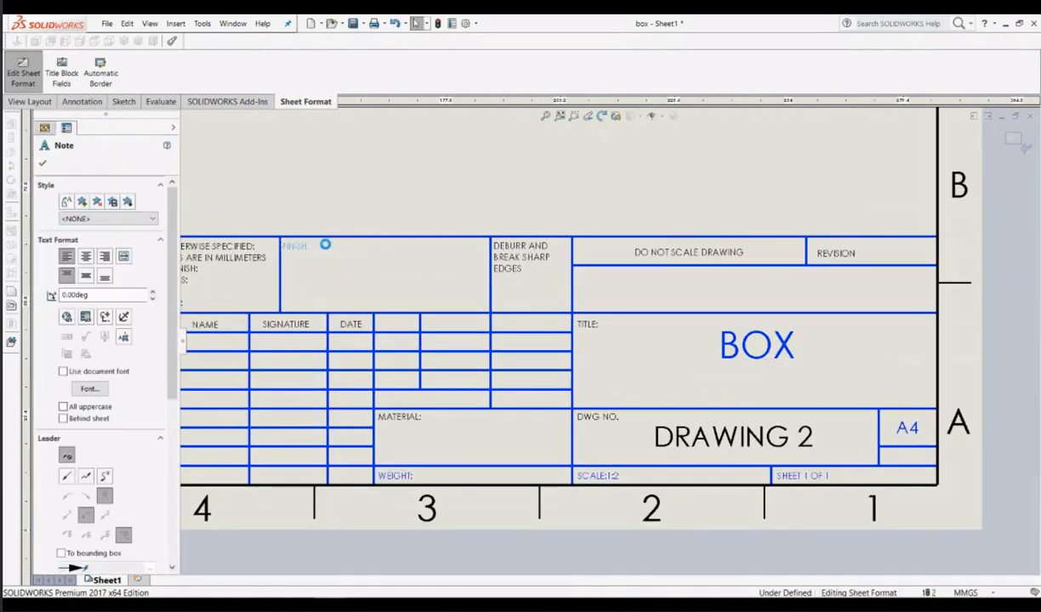
pyautogui.press('Right')
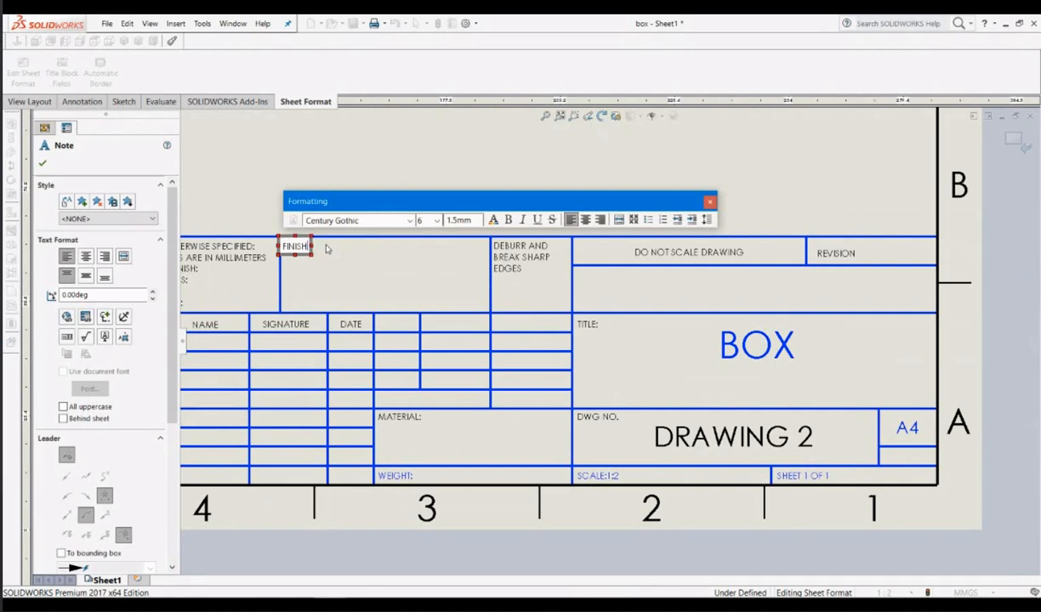
pyautogui.write('BY :')
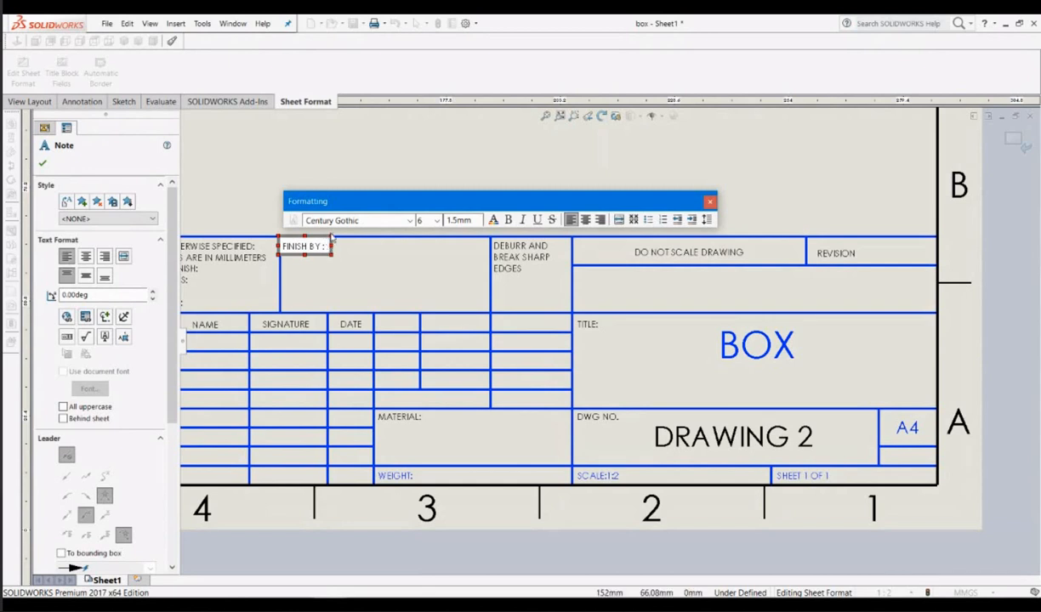
pyautogui.write(' Haran')
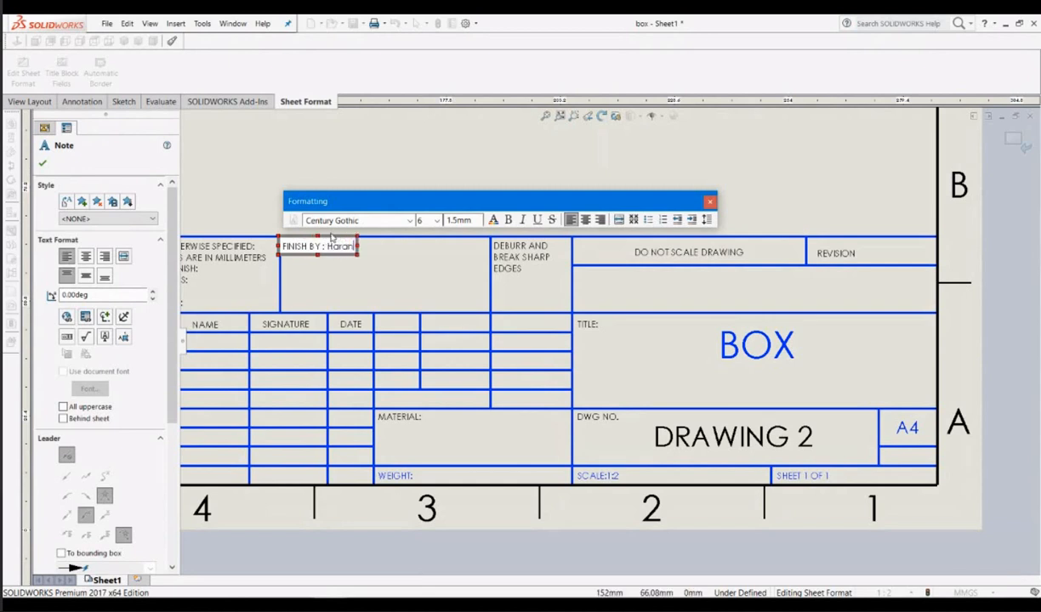
pyautogui.press('Return')
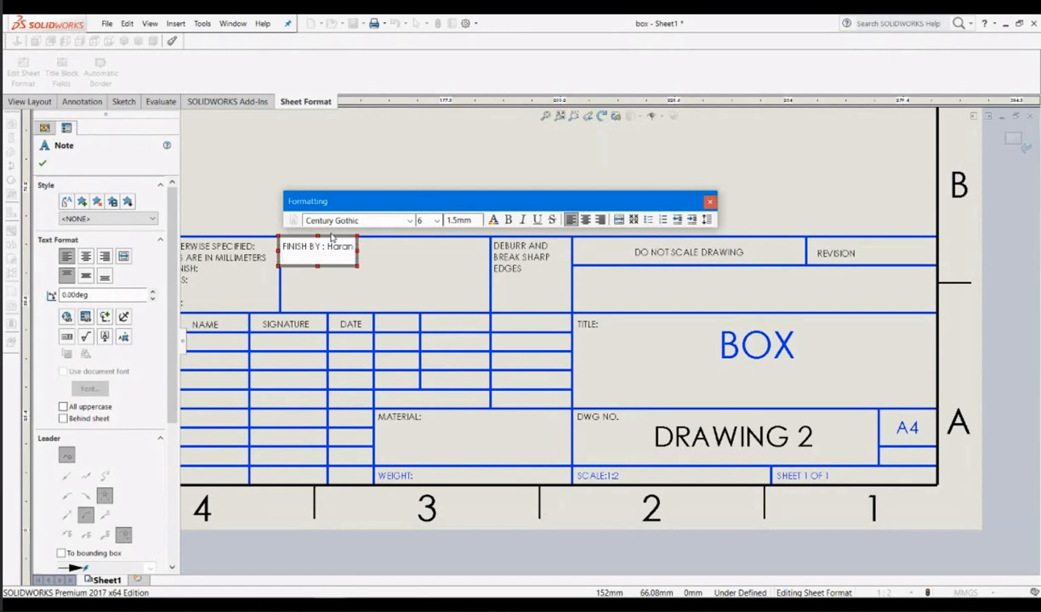
pyautogui.press('BackSpace')
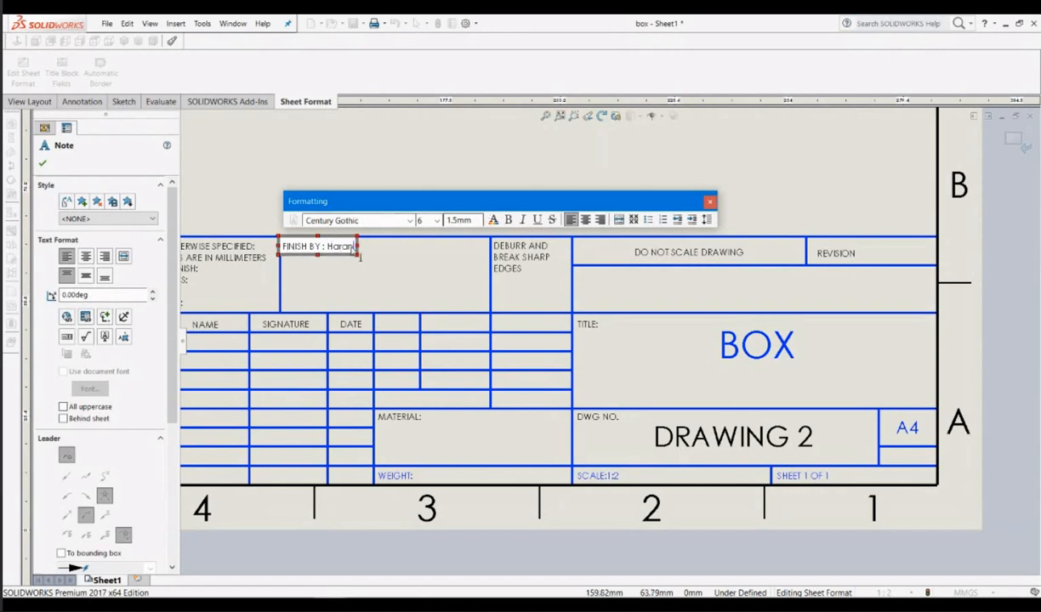
pyautogui.click(381, 277)
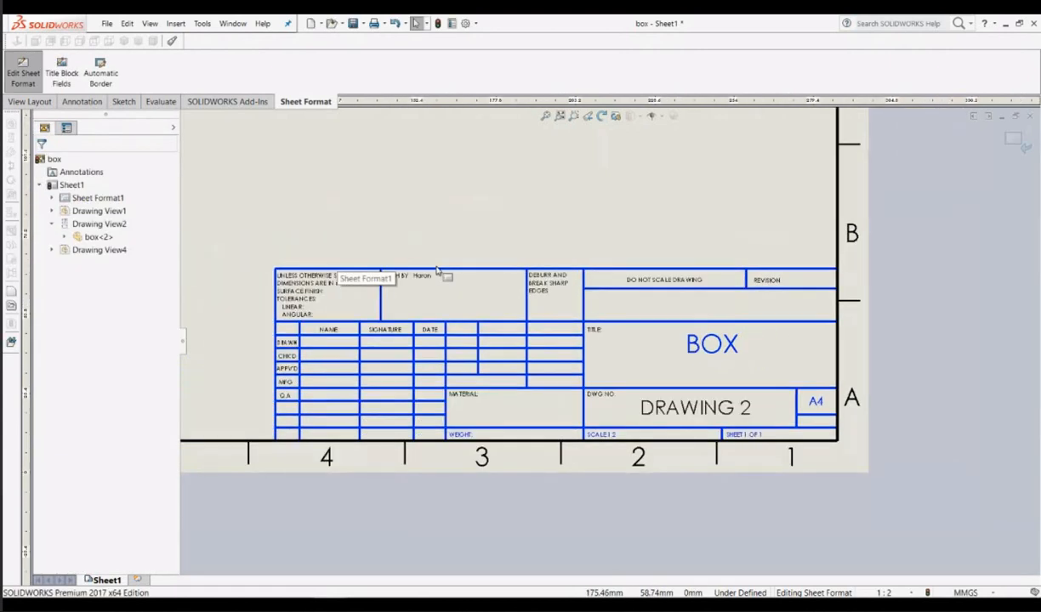
# Step: Leave sheet format editing and return to the drawing sheet with its views shown
pyautogui.scroll(2, 609, 342)
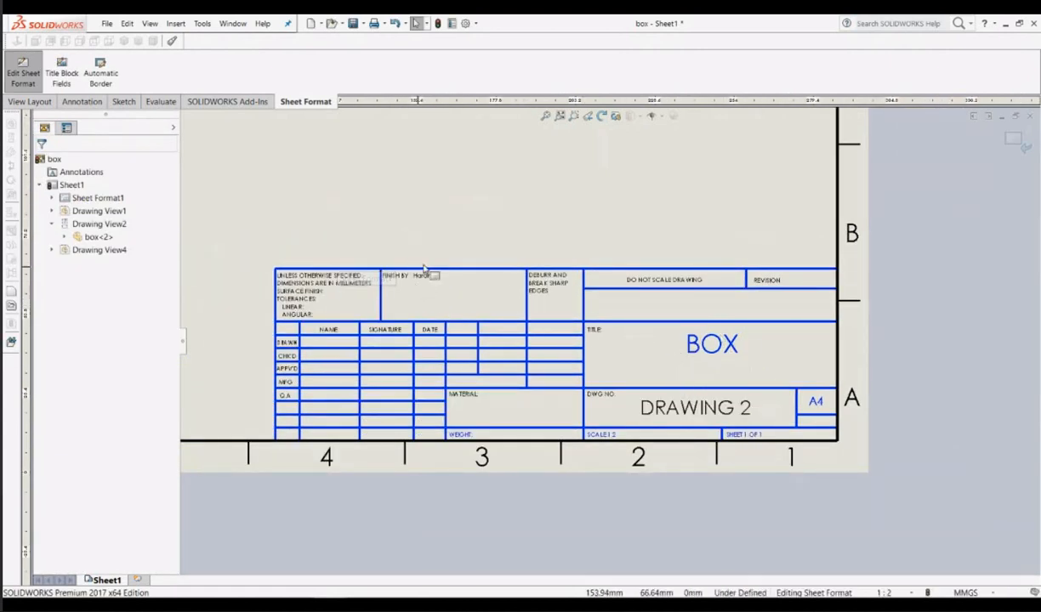
pyautogui.scroll(1, 564, 319)
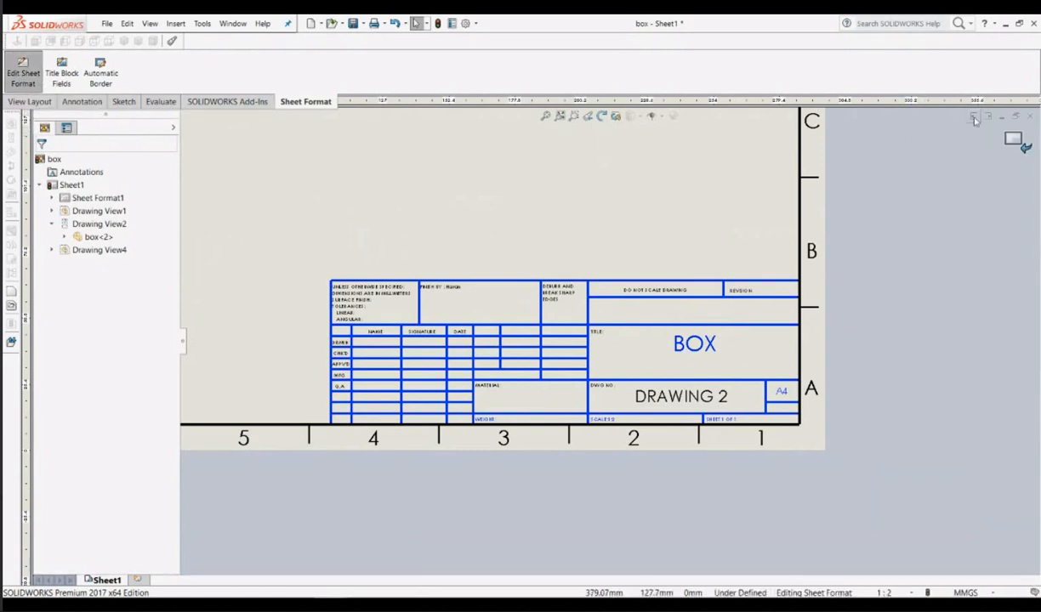
pyautogui.click(1013, 141)
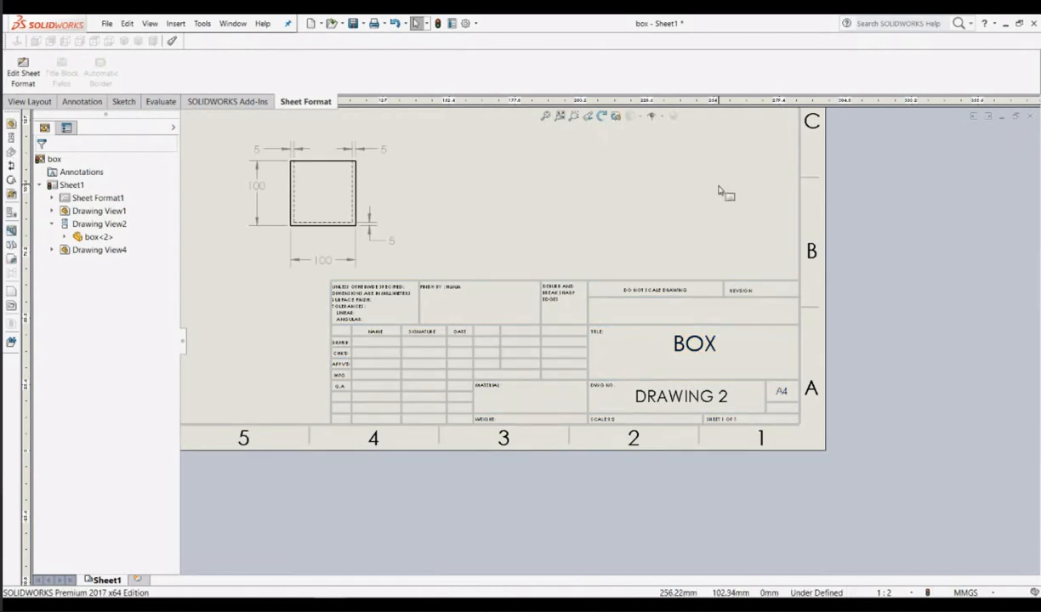
pyautogui.press('f')
pyautogui.scroll(-2, 571, 181)
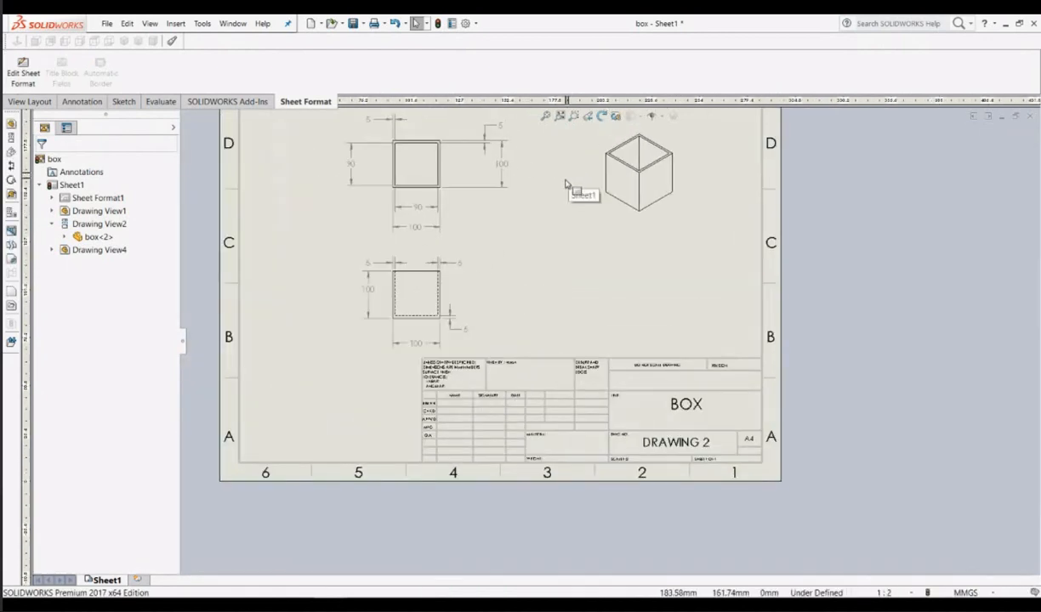
# Step: Save the drawing as "box drawing" in the "new model" folder, keeping the Drawing file type
pyautogui.scroll(1, 564, 192)
pyautogui.scroll(-1, 564, 191)
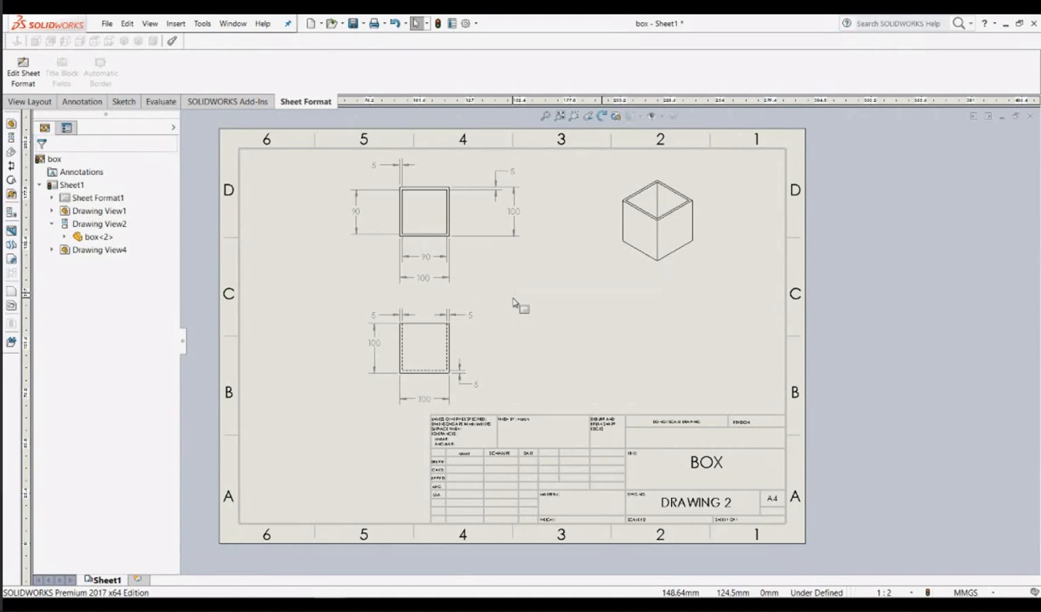
pyautogui.click(353, 26)
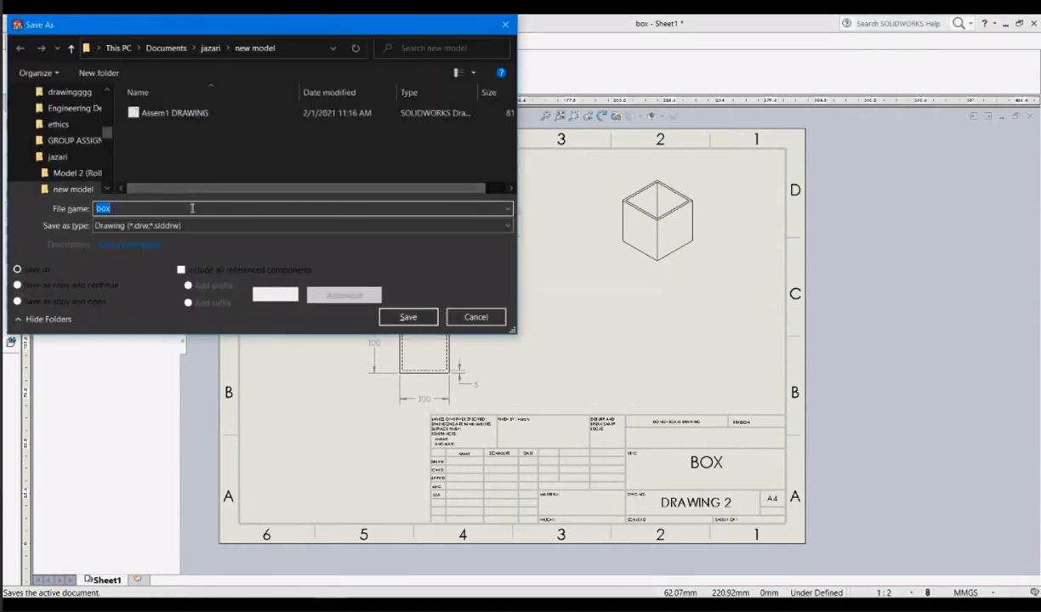
pyautogui.click(190, 207)
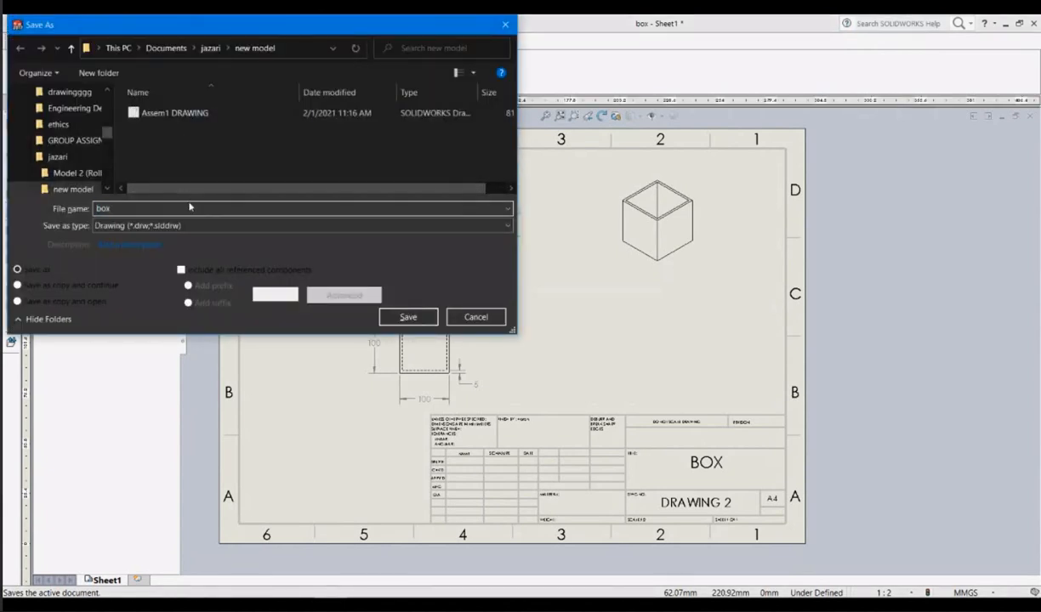
pyautogui.write('drawing')
pyautogui.click(408, 318)
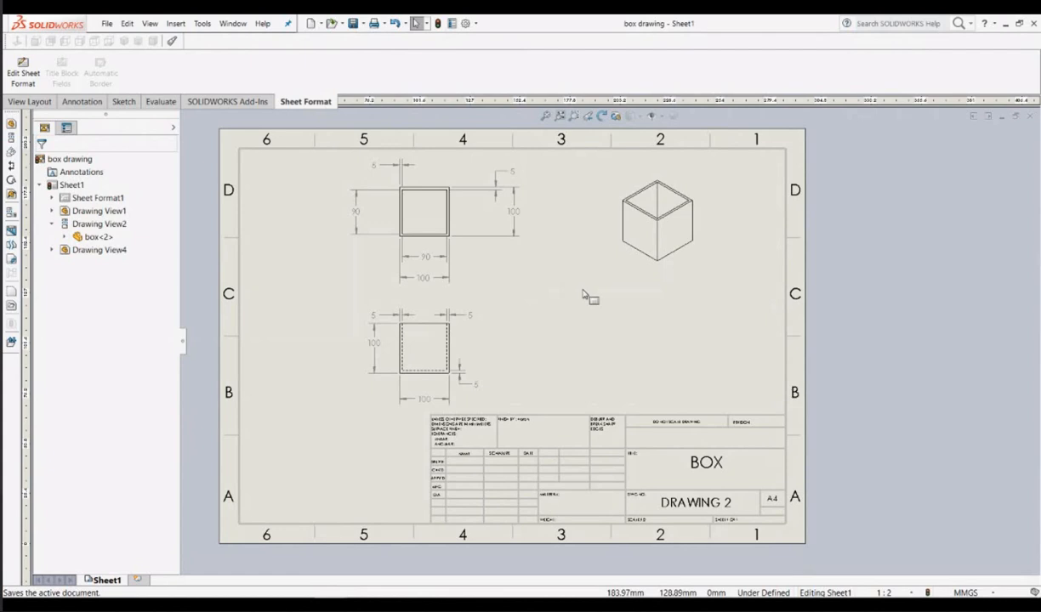
# Step: Switch to Discord in Chrome, look through the Main Hall participants and stop streaming the screen
pyautogui.moveTo(427, 559)
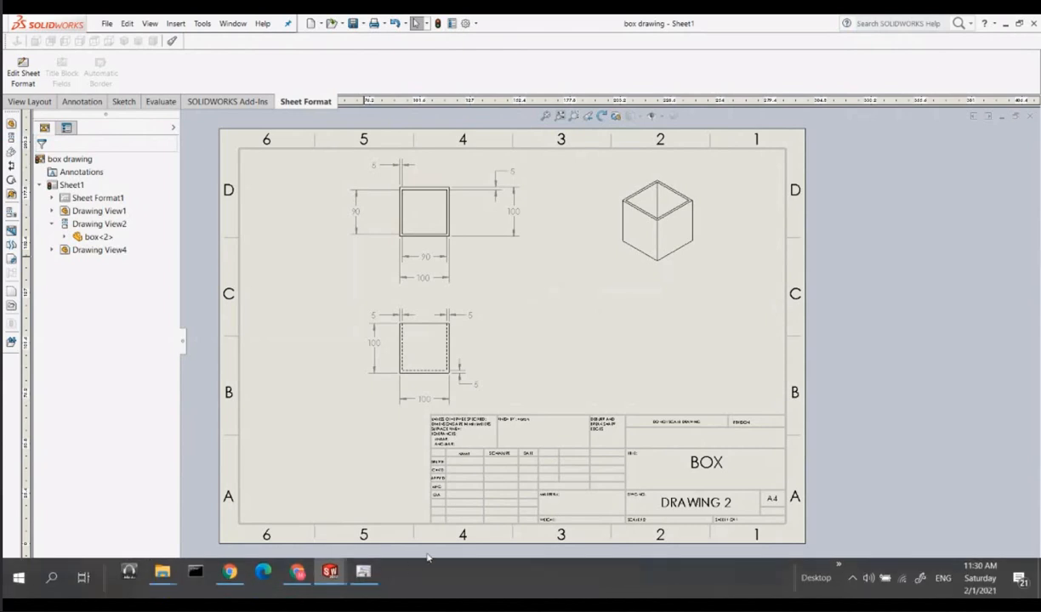
pyautogui.click(299, 574)
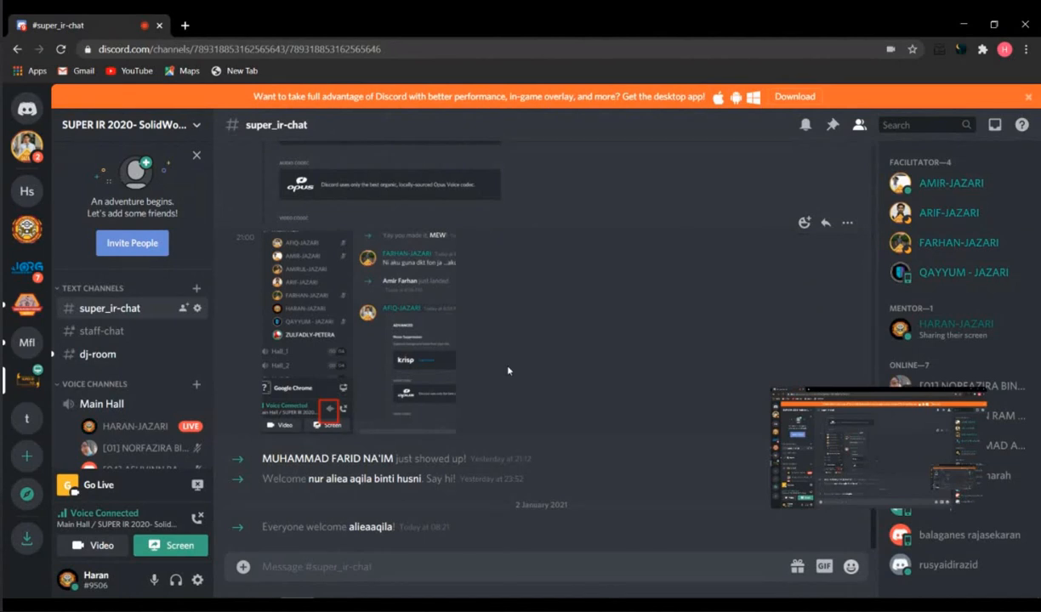
pyautogui.scroll(-3, 178, 439)
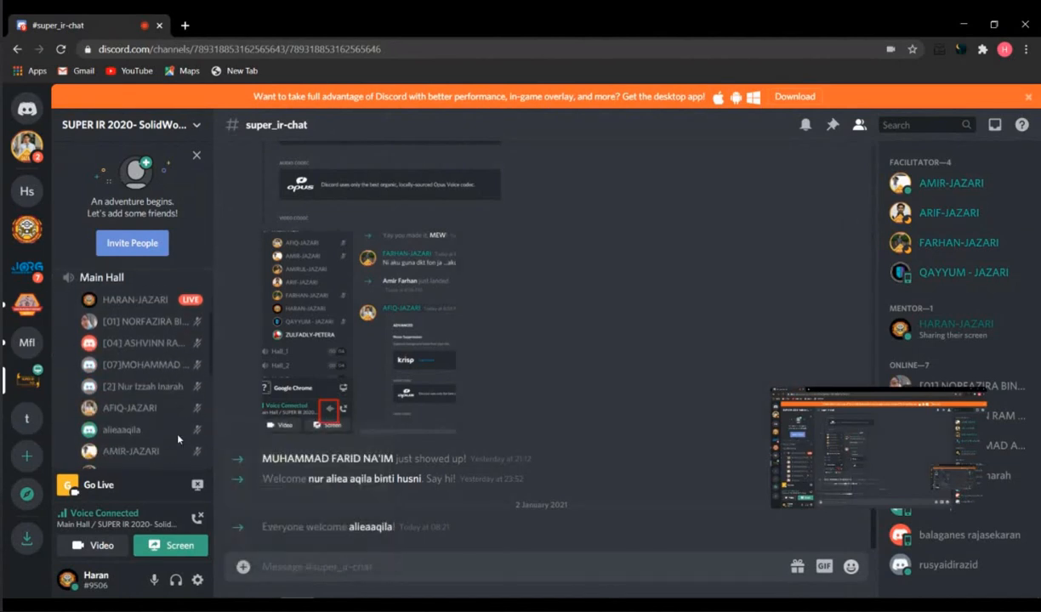
pyautogui.scroll(-6, 176, 434)
pyautogui.scroll(3, 175, 430)
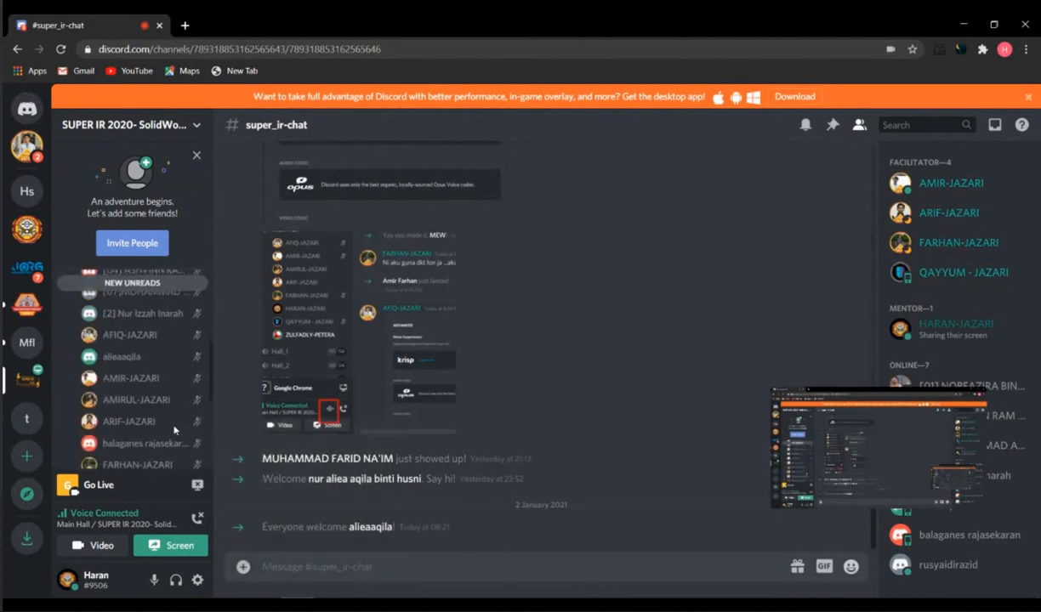
pyautogui.scroll(5, 175, 429)
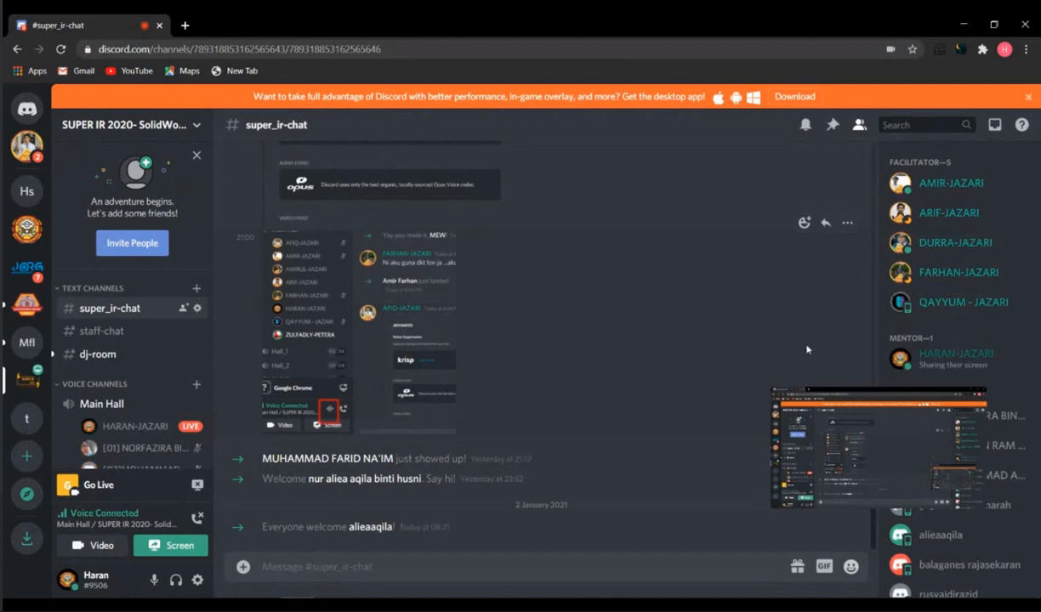
pyautogui.click(170, 546)
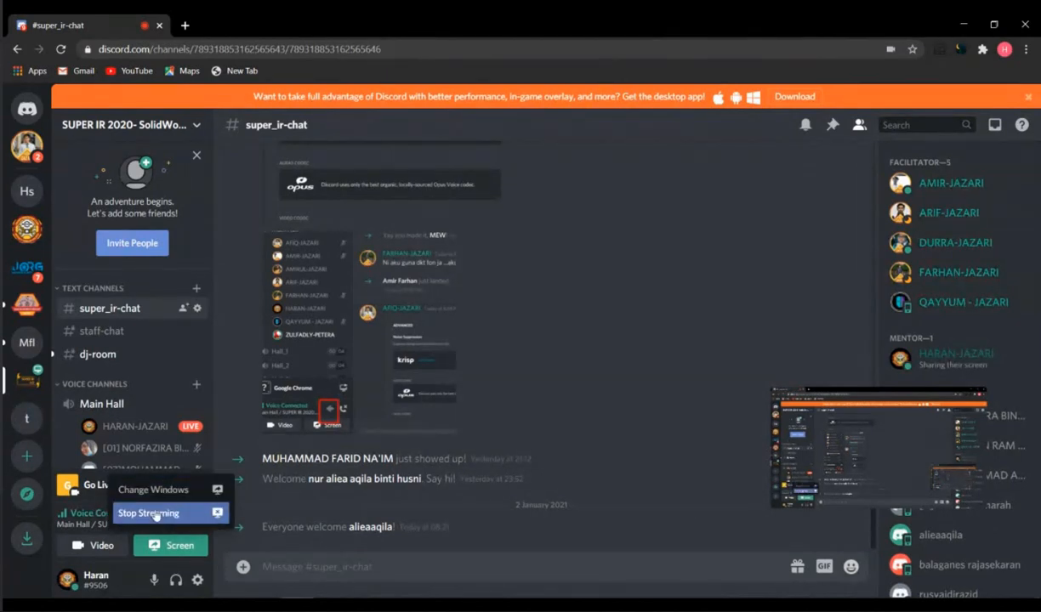
pyautogui.click(156, 513)
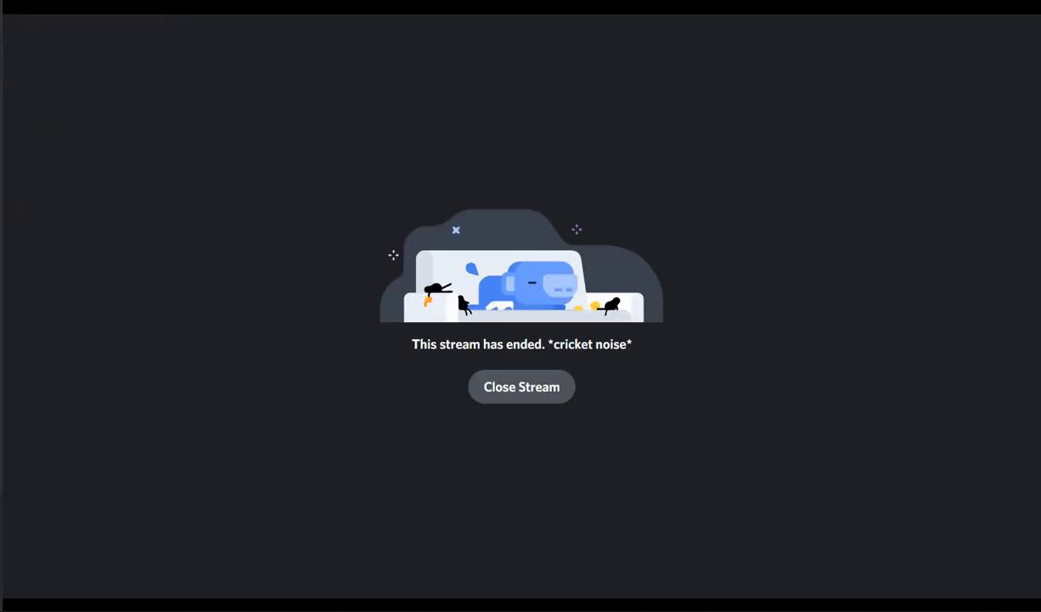
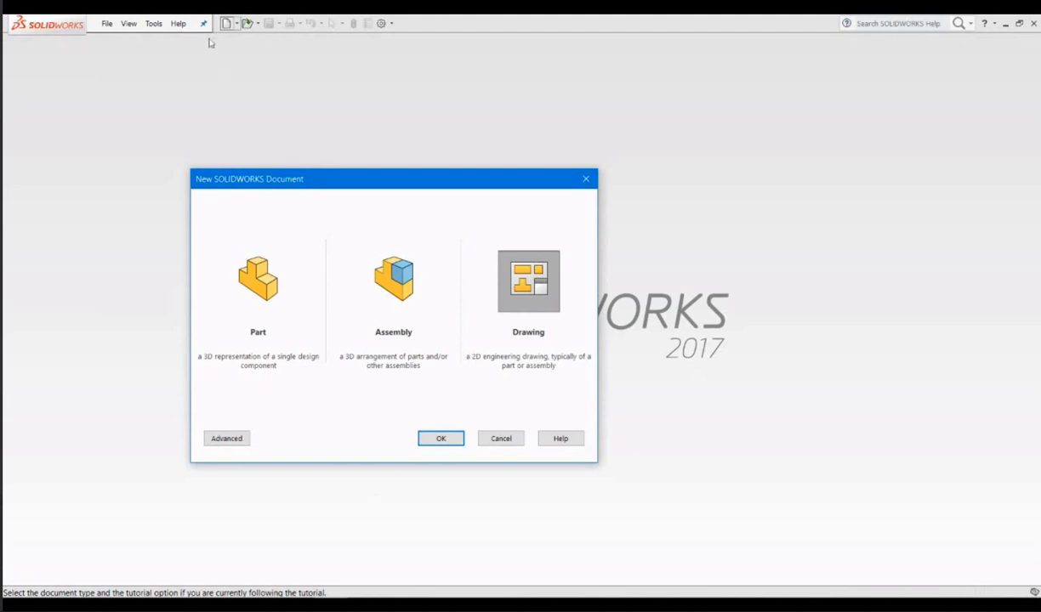
# Step: Create a new part in SOLIDWORKS and start a sketch on the Front Plane
pyautogui.click(260, 272)
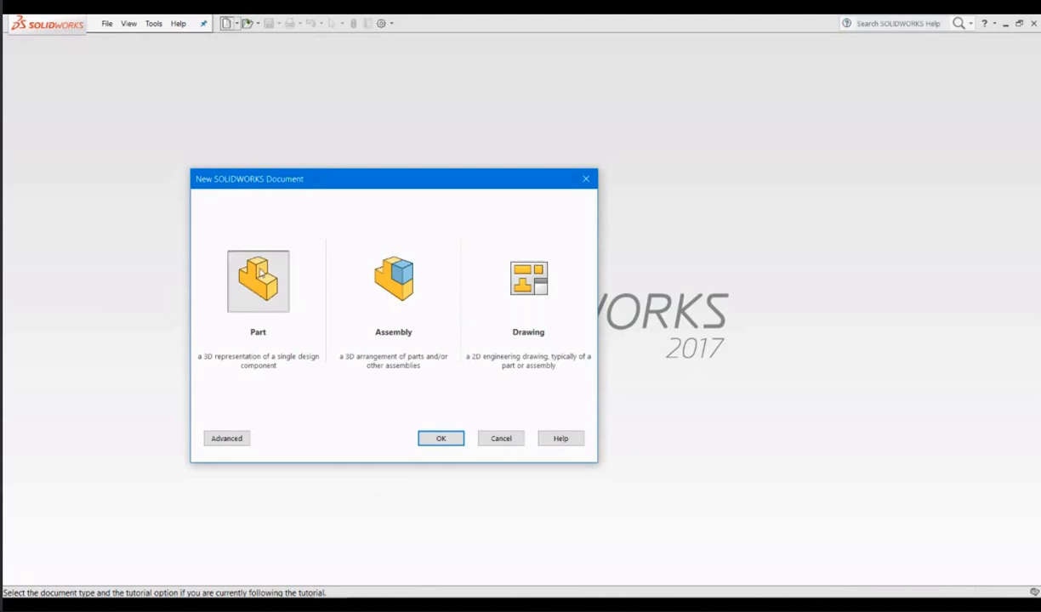
pyautogui.click(460, 442)
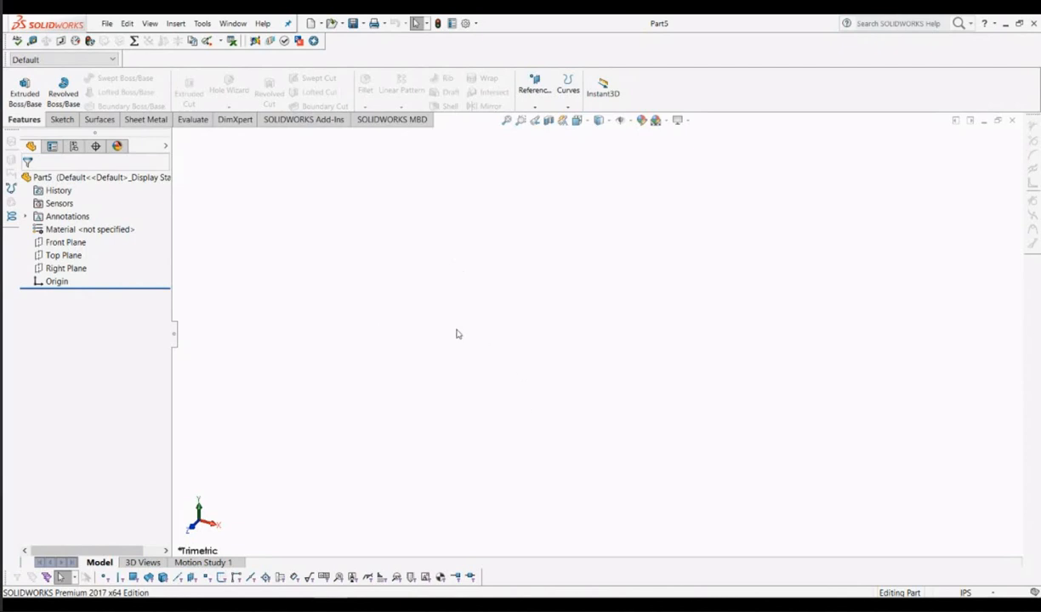
pyautogui.click(71, 121)
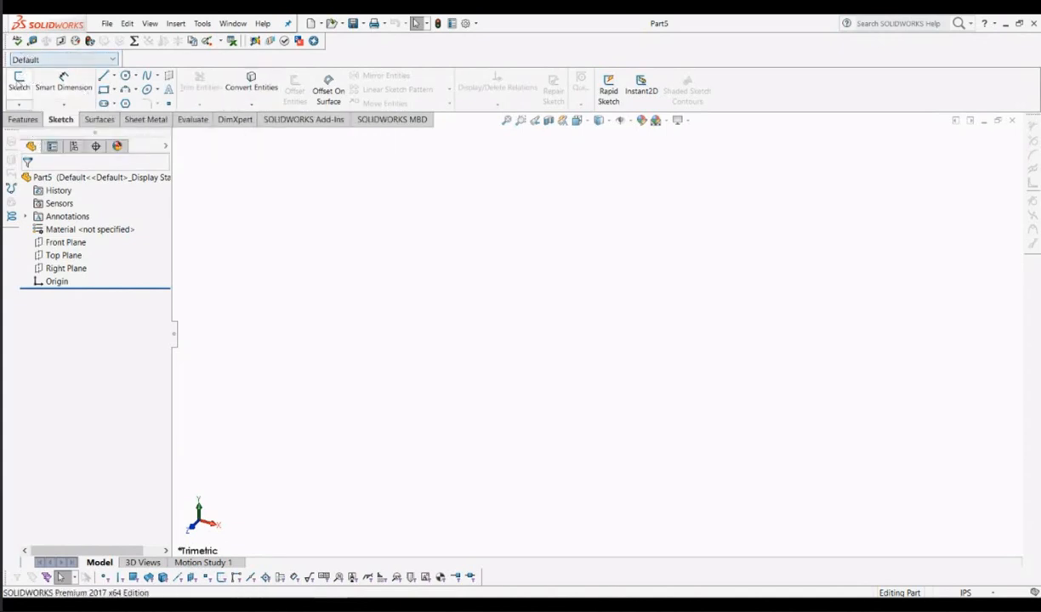
pyautogui.click(18, 83)
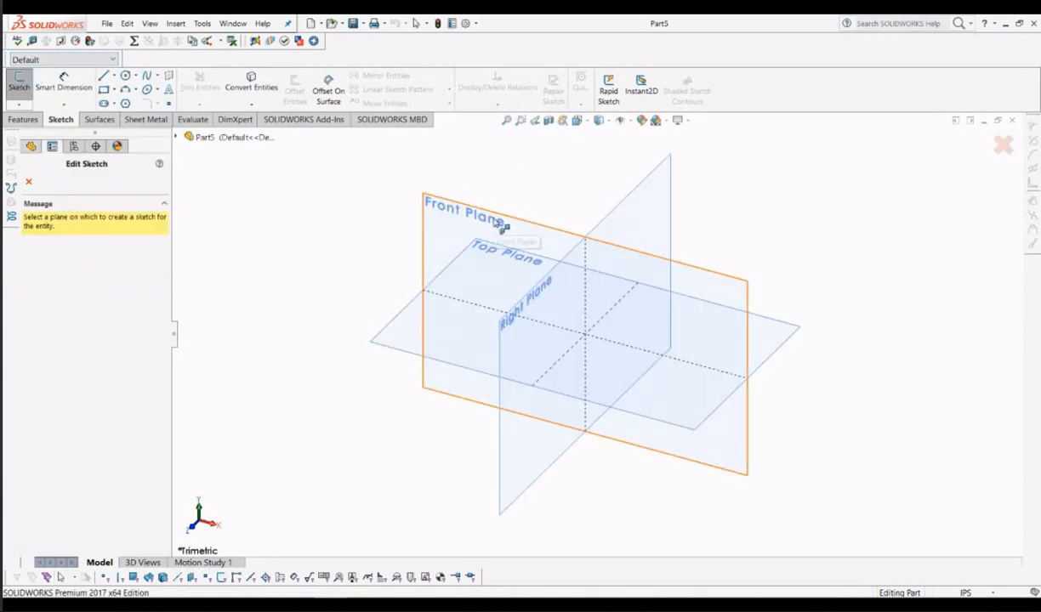
pyautogui.click(502, 224)
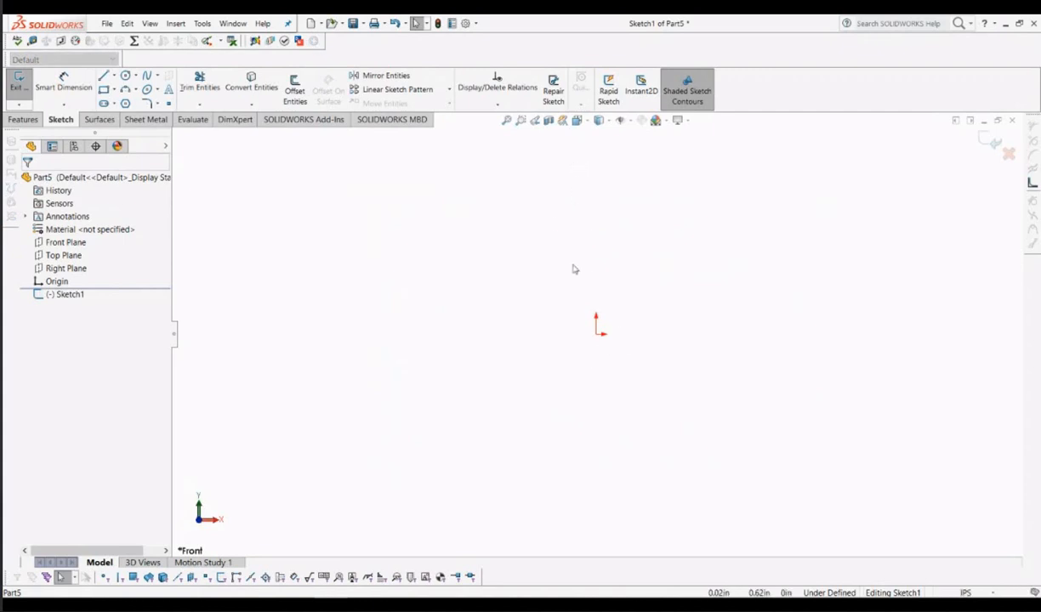
# Step: Sketch a center rectangle about 4.1 in wide and 3.9 in high, centred on the origin
pyautogui.click(103, 89)
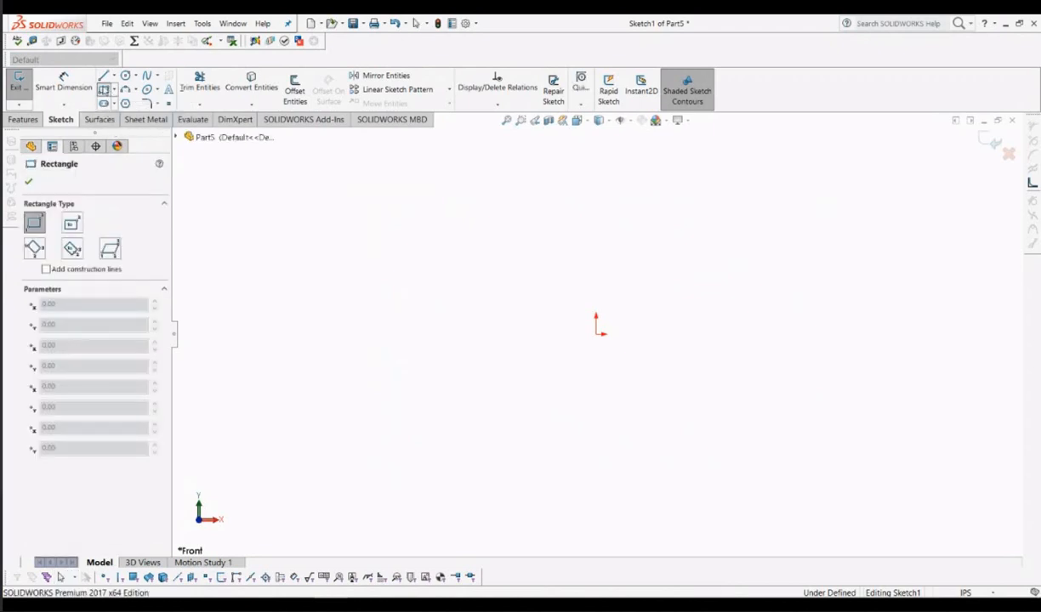
pyautogui.click(114, 89)
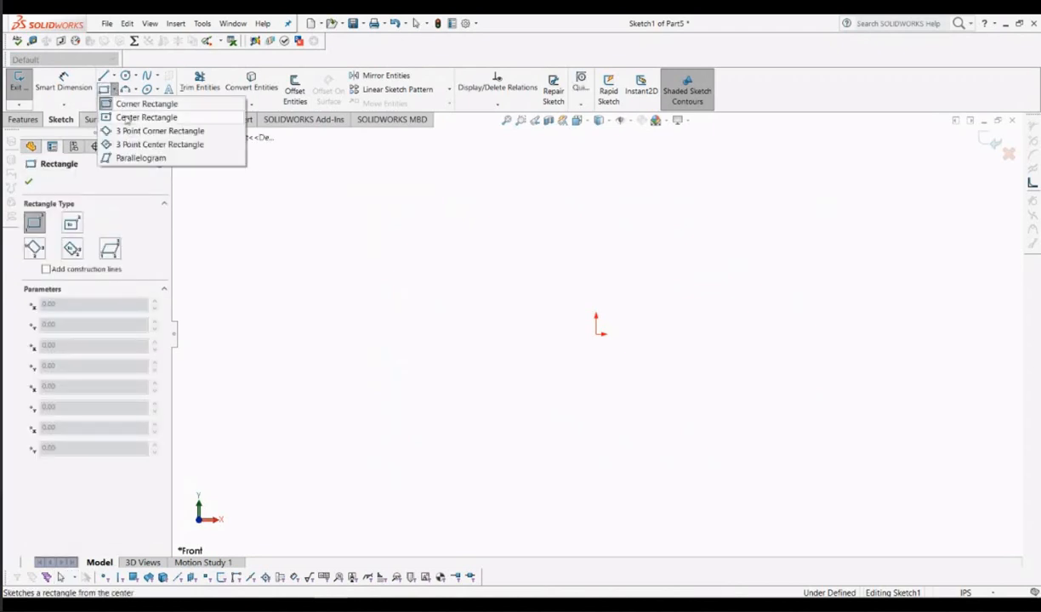
pyautogui.click(126, 118)
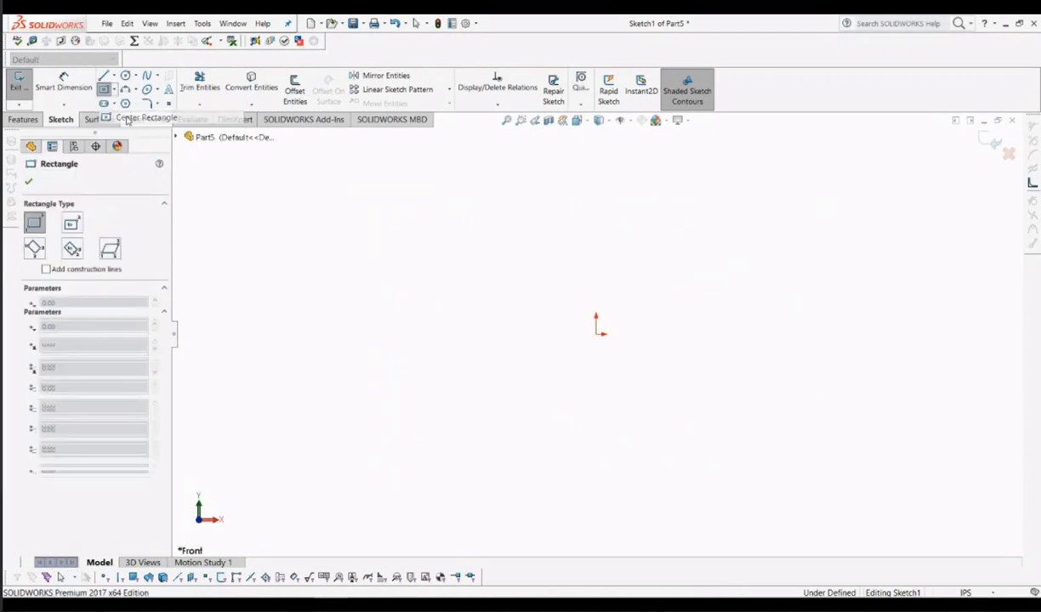
pyautogui.click(596, 334)
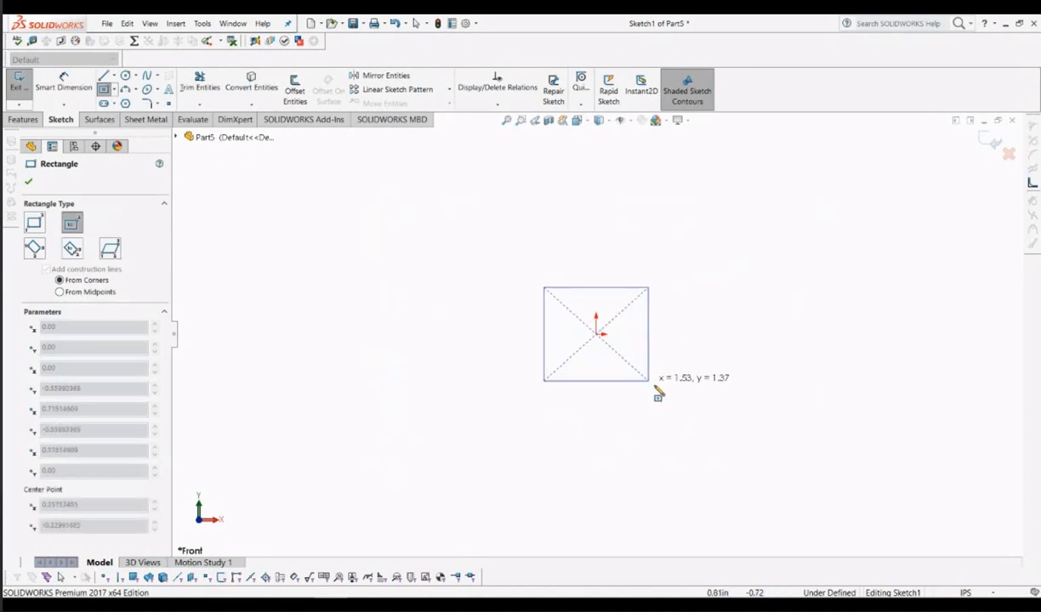
pyautogui.click(737, 468)
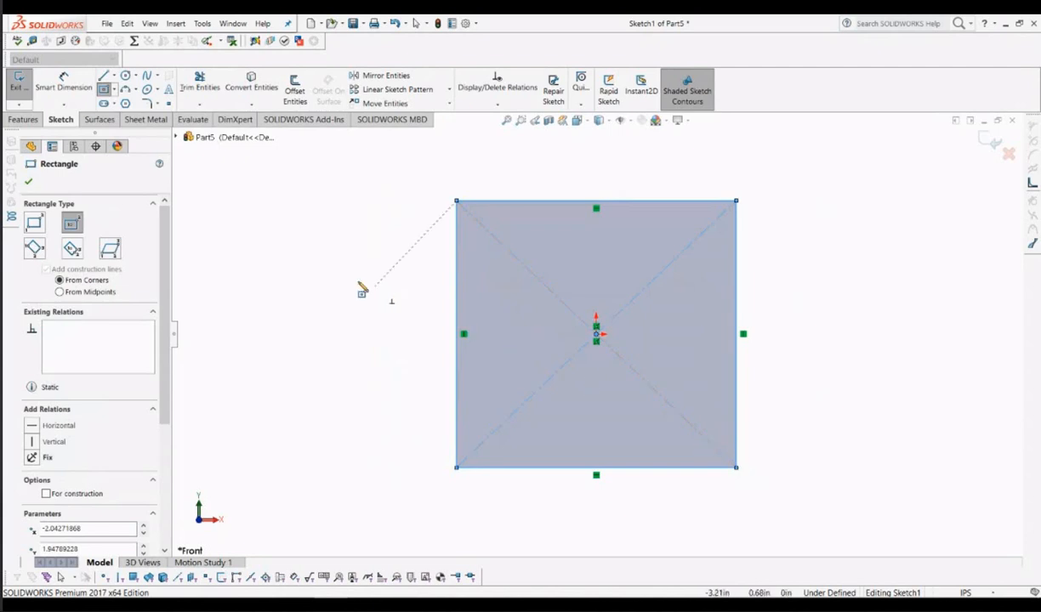
pyautogui.moveTo(544, 283); pyautogui.dragTo(569, 304)
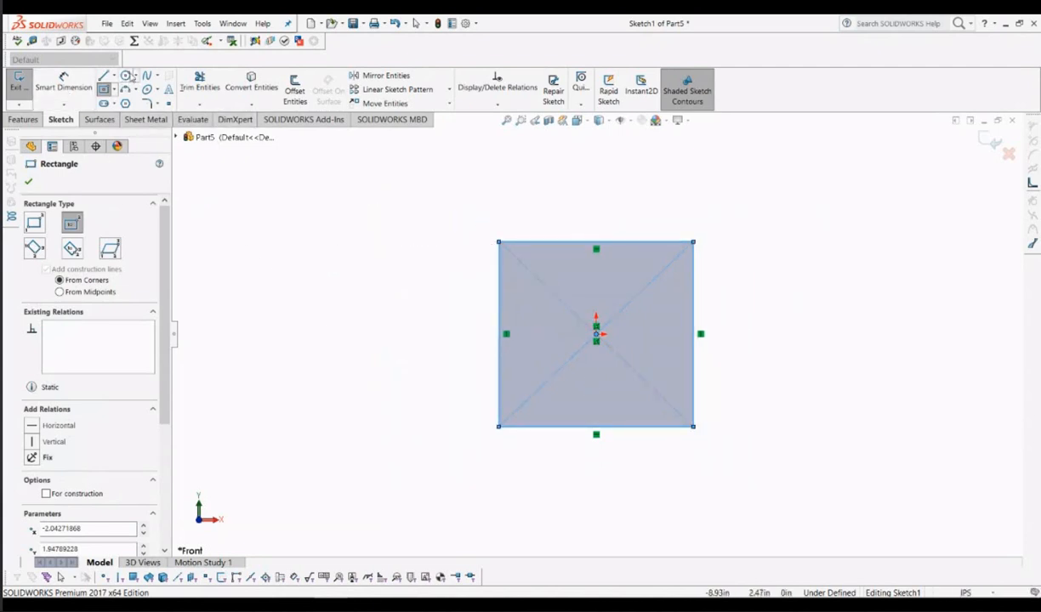
pyautogui.press('Escape')
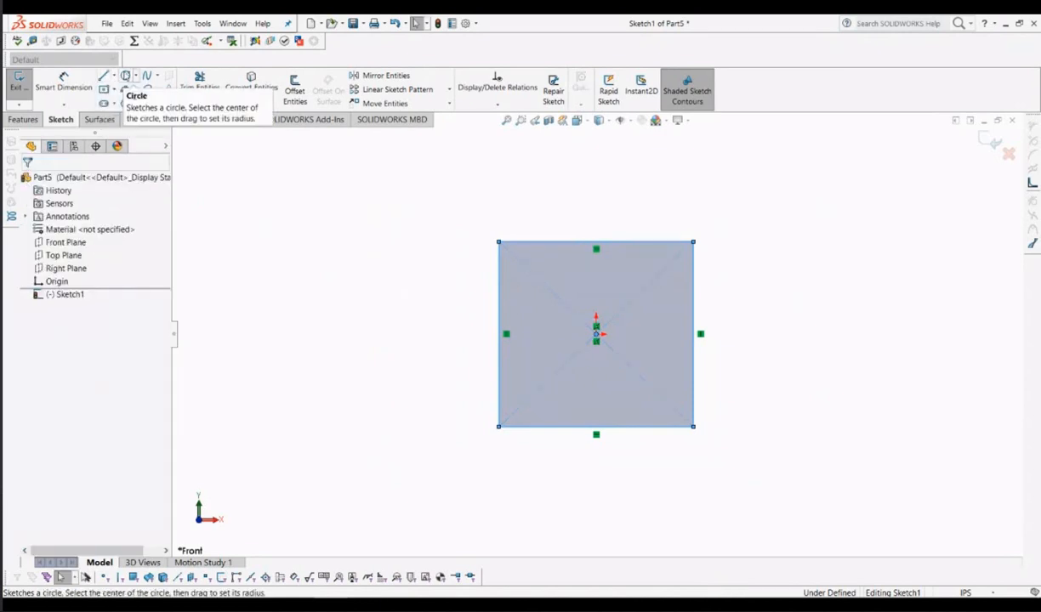
# Step: Sketch a circle with a radius of about 2.11 in, clear of the rectangle near its upper-left corner
pyautogui.click(125, 75)
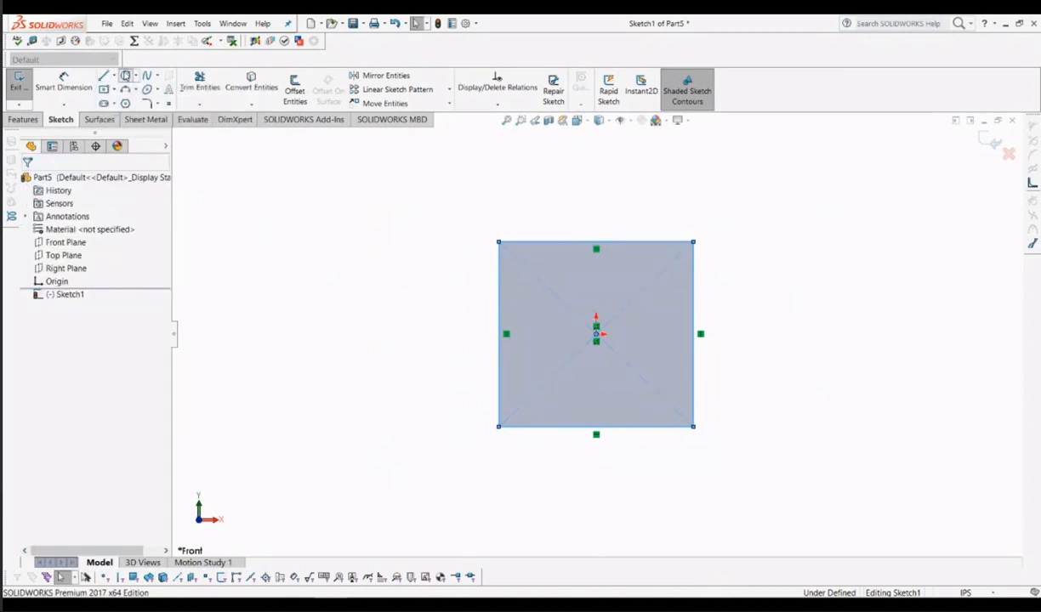
pyautogui.click(374, 233)
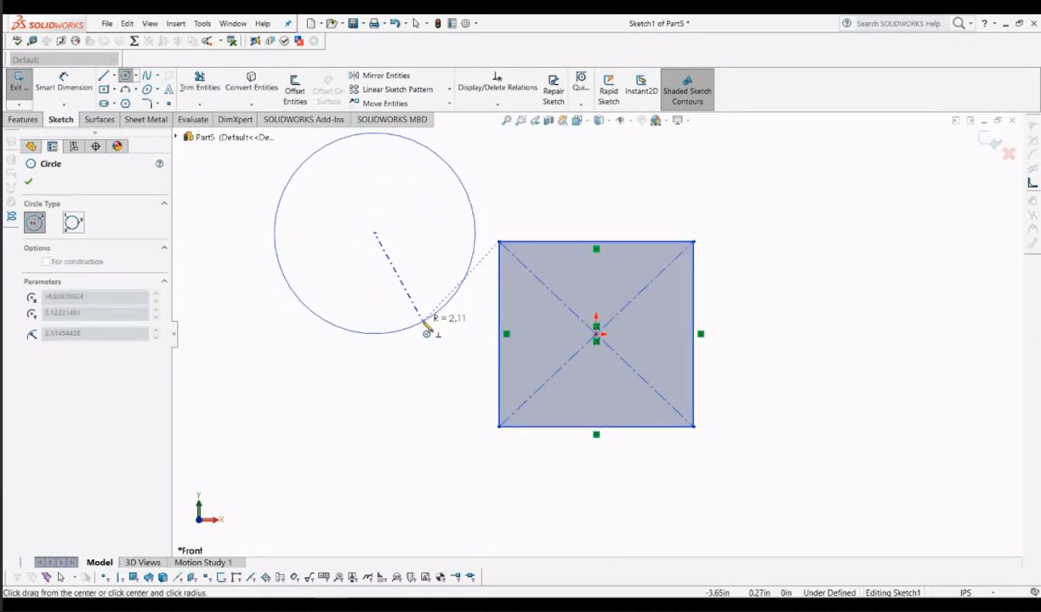
pyautogui.click(425, 322)
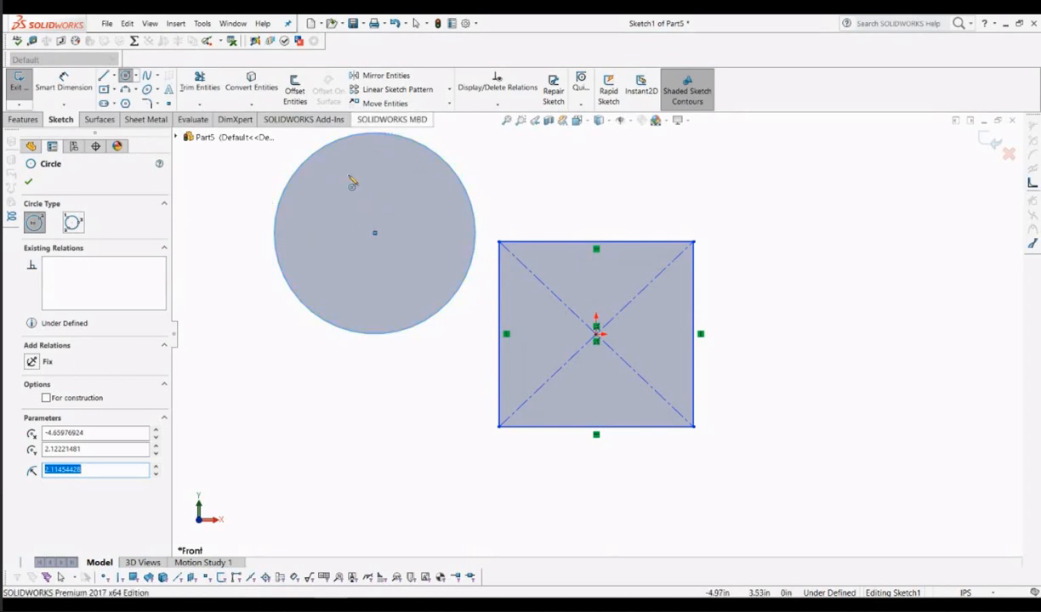
pyautogui.scroll(2, 502, 237)
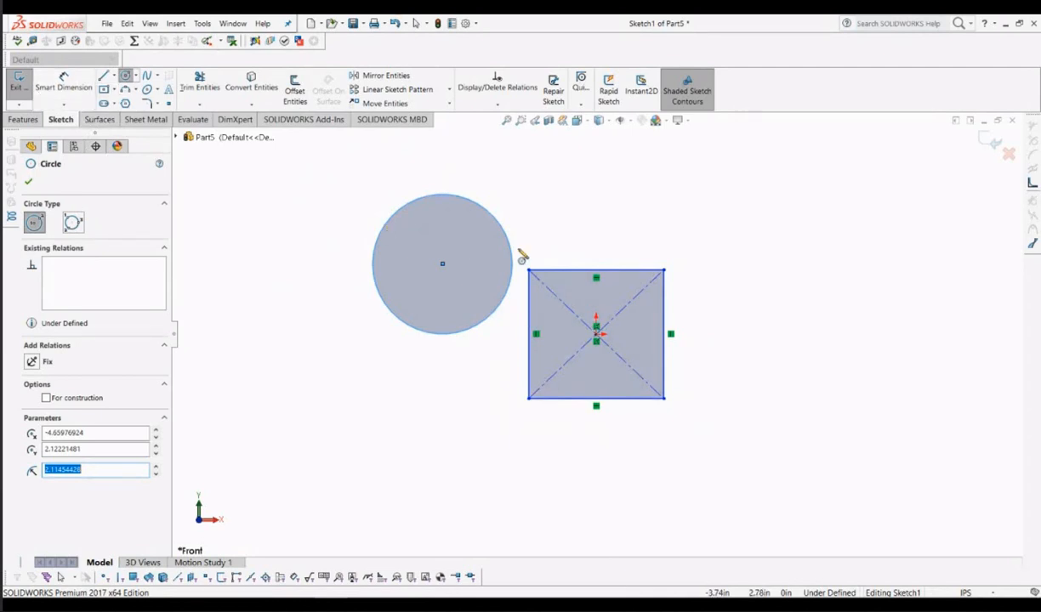
pyautogui.click(124, 77)
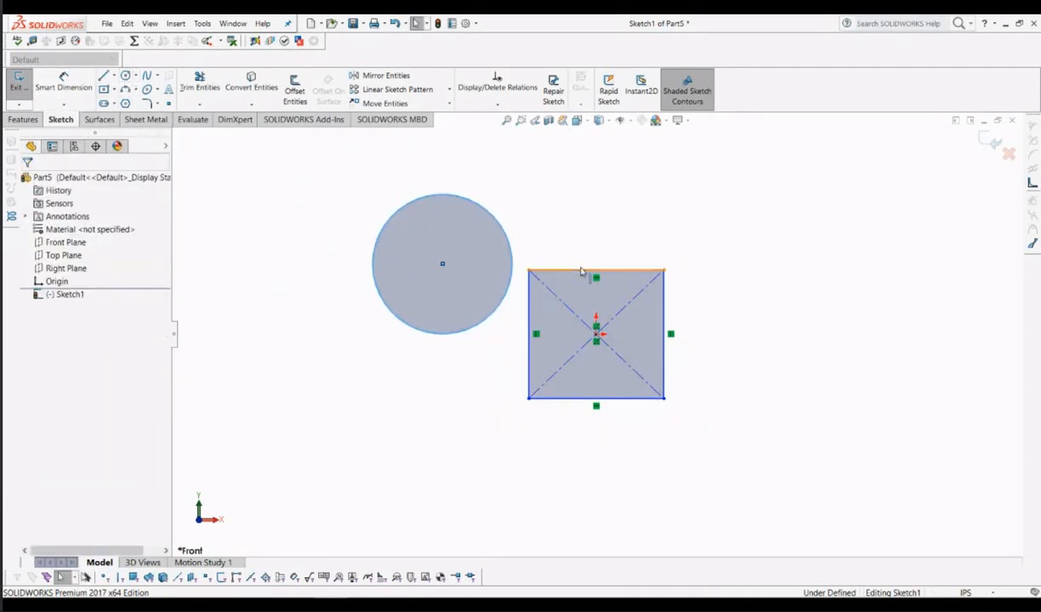
# Step: Stretch the rectangle vertically to about 2.4 times its width and move the circle's centre onto its left edge's midpoint
pyautogui.moveTo(582, 271); pyautogui.dragTo(580, 174)
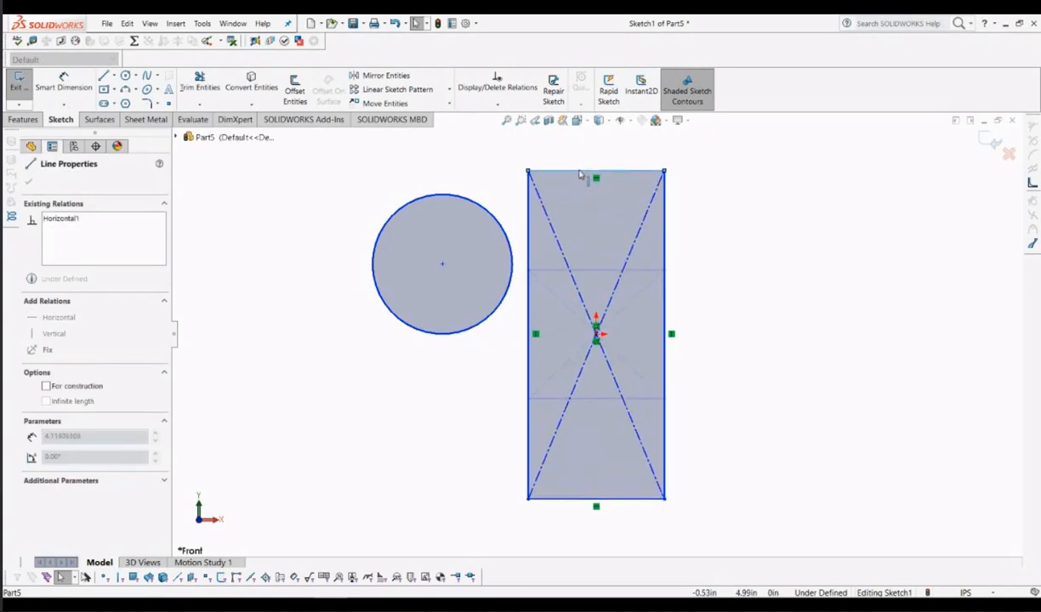
pyautogui.click(633, 243)
pyautogui.scroll(1, 600, 315)
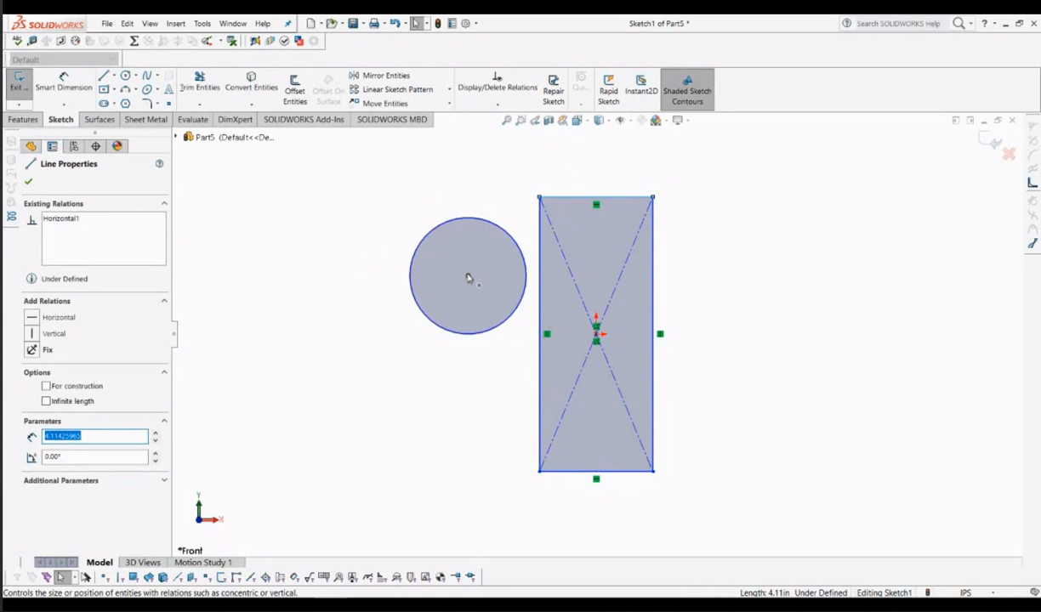
pyautogui.moveTo(472, 276); pyautogui.dragTo(539, 334)
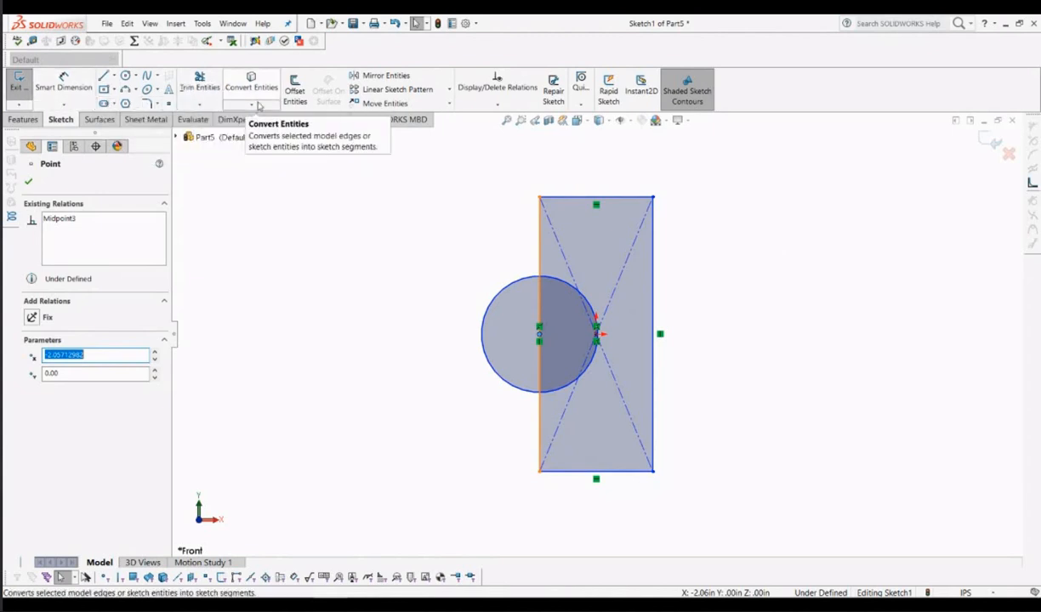
# Step: Power trim the circle's arc that lies outside the rectangle's left edge
pyautogui.click(197, 88)
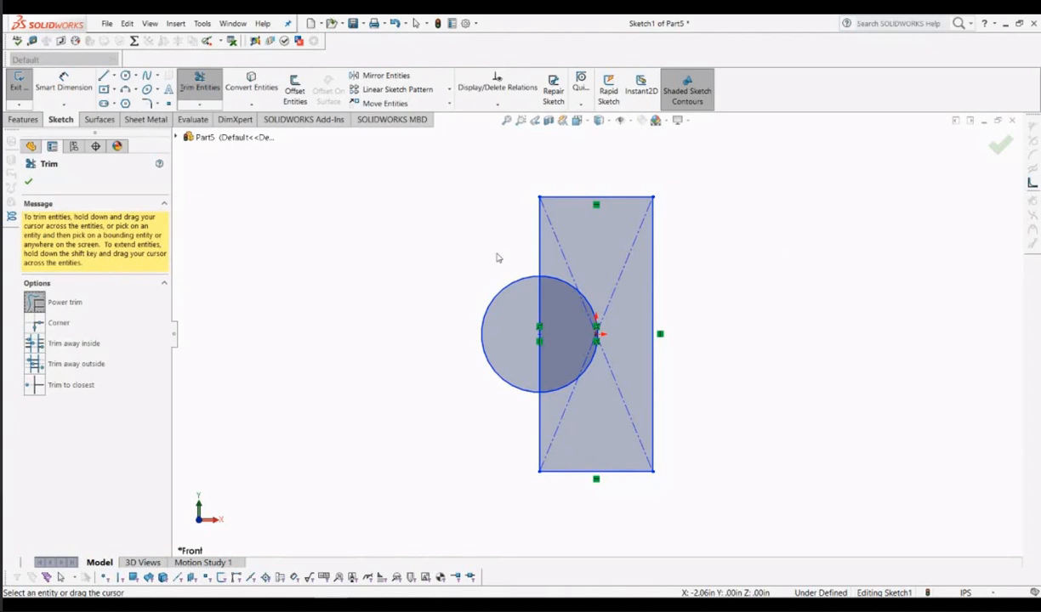
pyautogui.moveTo(498, 255); pyautogui.dragTo(505, 283)
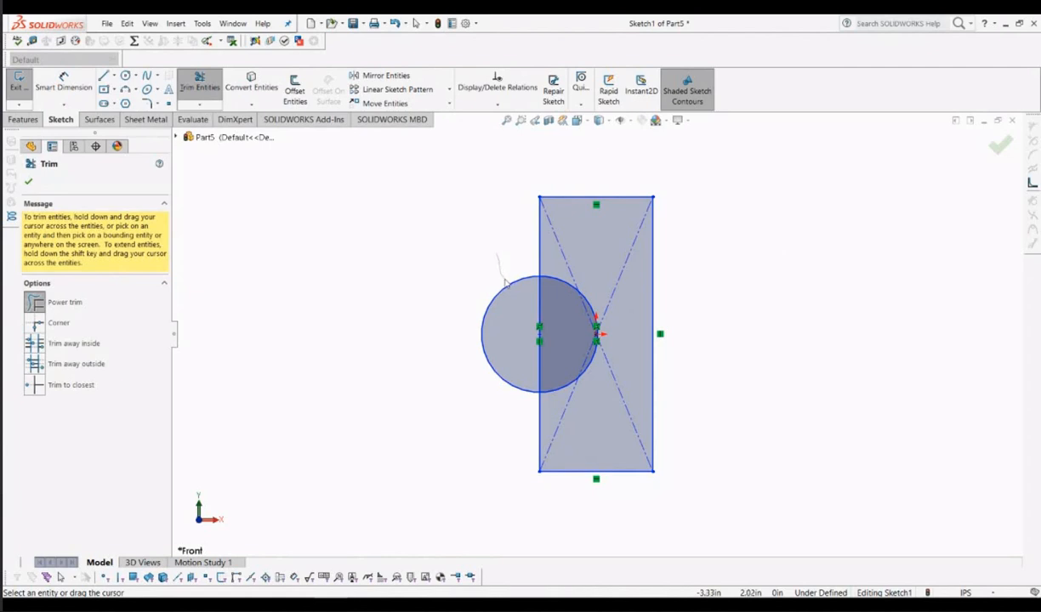
pyautogui.moveTo(506, 284); pyautogui.dragTo(512, 300)
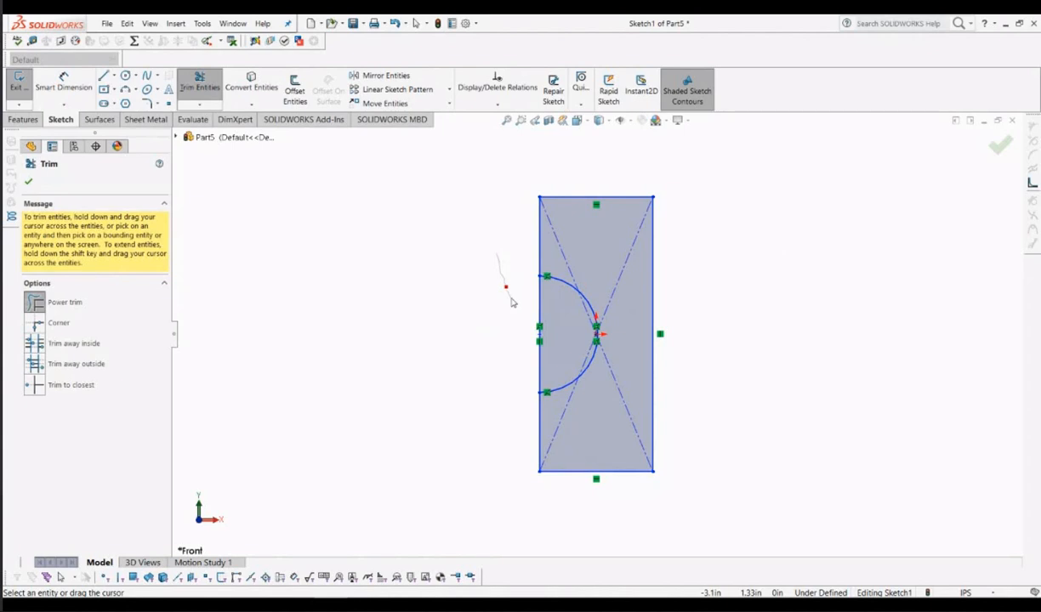
# Step: Power trim the rectangle's left edge inside the semicircle and remove the diagonal construction lines
pyautogui.moveTo(511, 300)
pyautogui.mouseDown()
pyautogui.moveTo(531, 288)
pyautogui.moveTo(552, 302)
pyautogui.moveTo(499, 305)
pyautogui.mouseUp()
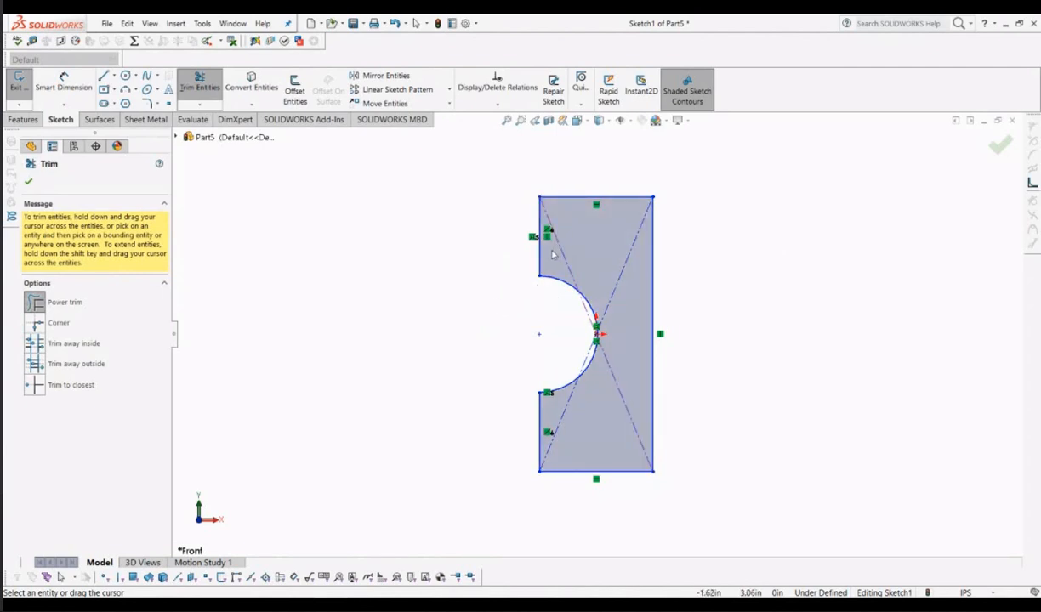
pyautogui.moveTo(559, 246)
pyautogui.mouseDown()
pyautogui.moveTo(627, 270)
pyautogui.moveTo(596, 319)
pyautogui.moveTo(581, 414)
pyautogui.moveTo(556, 421)
pyautogui.mouseUp()
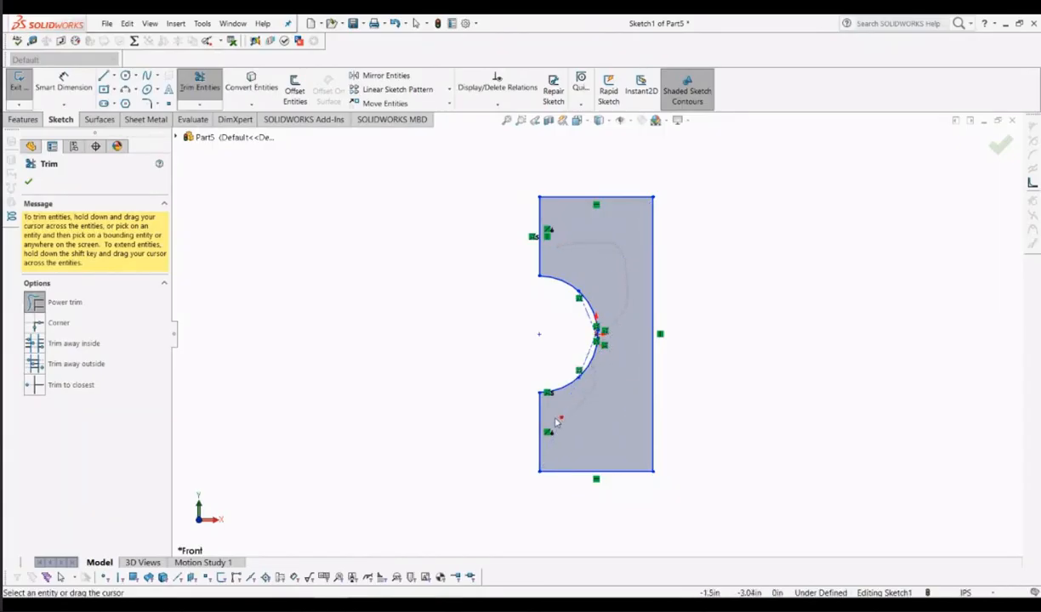
pyautogui.moveTo(574, 338)
pyautogui.mouseDown()
pyautogui.moveTo(582, 350)
pyautogui.moveTo(579, 312)
pyautogui.mouseUp()
pyautogui.moveTo(456, 230)
pyautogui.mouseDown()
pyautogui.moveTo(463, 283)
pyautogui.moveTo(475, 284)
pyautogui.moveTo(509, 224)
pyautogui.moveTo(519, 129)
pyautogui.moveTo(625, 172)
pyautogui.moveTo(706, 327)
pyautogui.moveTo(672, 506)
pyautogui.moveTo(541, 494)
pyautogui.moveTo(514, 420)
pyautogui.moveTo(542, 371)
pyautogui.moveTo(575, 349)
pyautogui.moveTo(555, 313)
pyautogui.moveTo(519, 330)
pyautogui.moveTo(549, 291)
pyautogui.moveTo(530, 293)
pyautogui.moveTo(493, 230)
pyautogui.mouseUp()
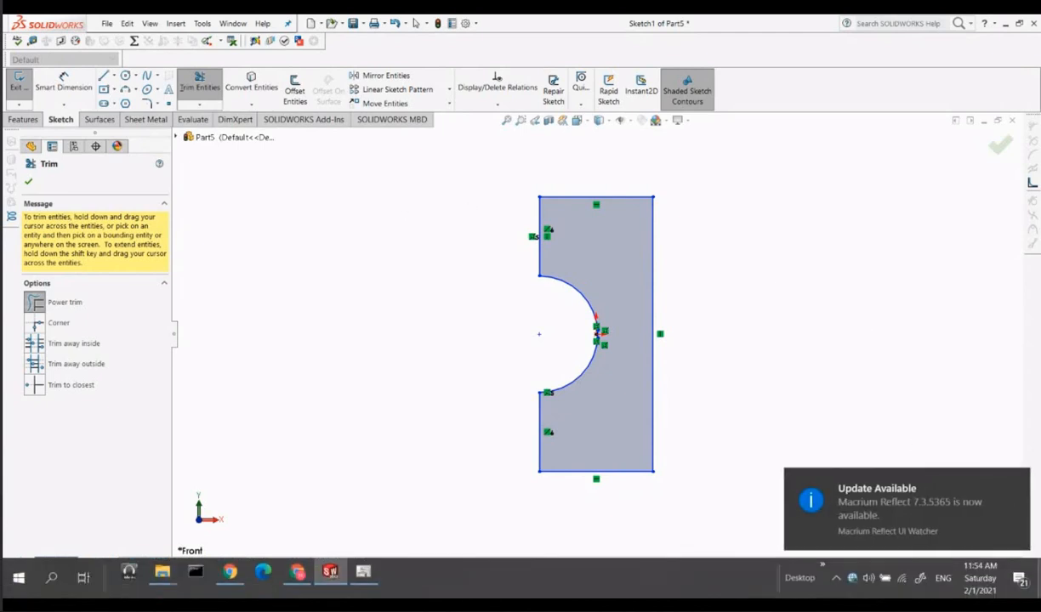
pyautogui.click(1018, 479)
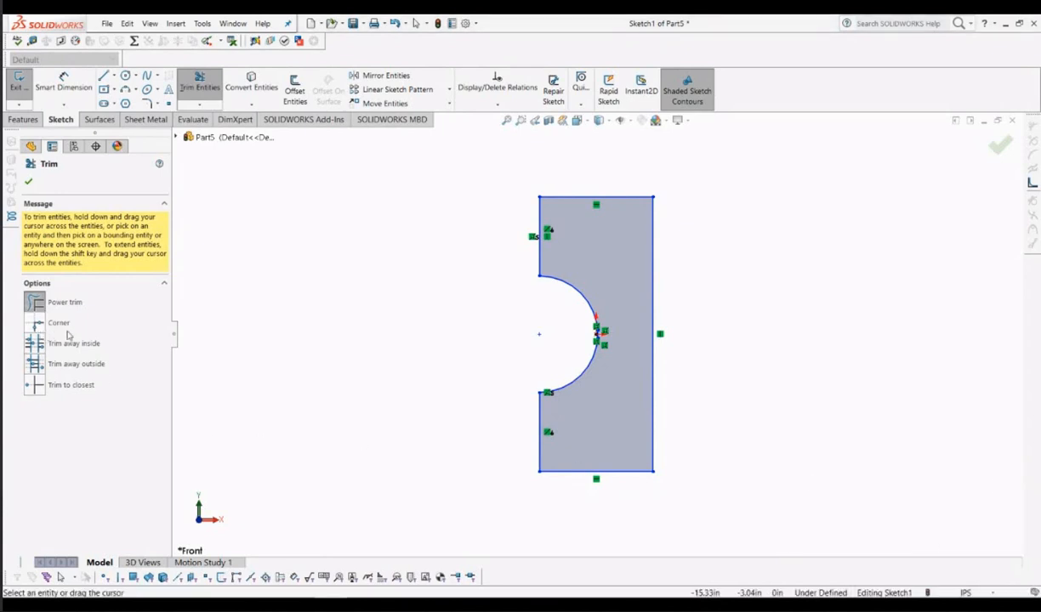
# Step: Trim away both halves of the semicircular arc with the Trim to closest option
pyautogui.click(35, 386)
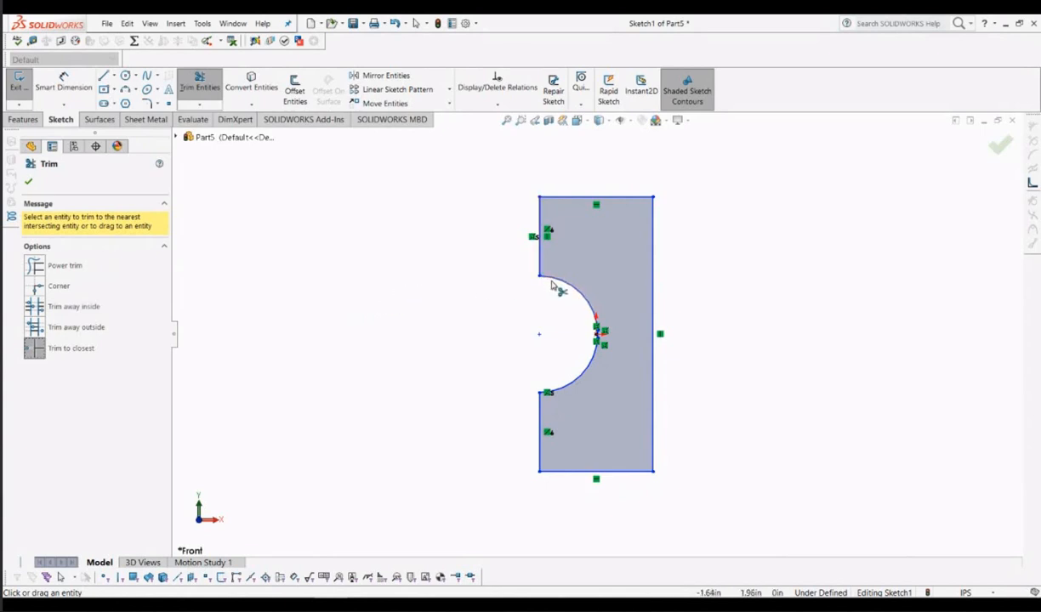
pyautogui.click(590, 303)
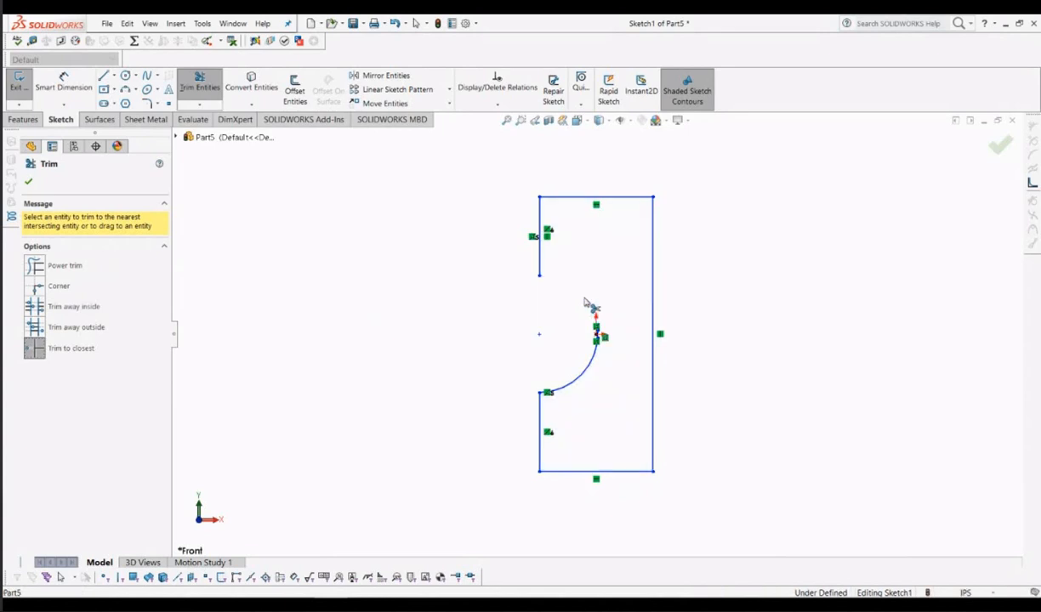
pyautogui.click(578, 372)
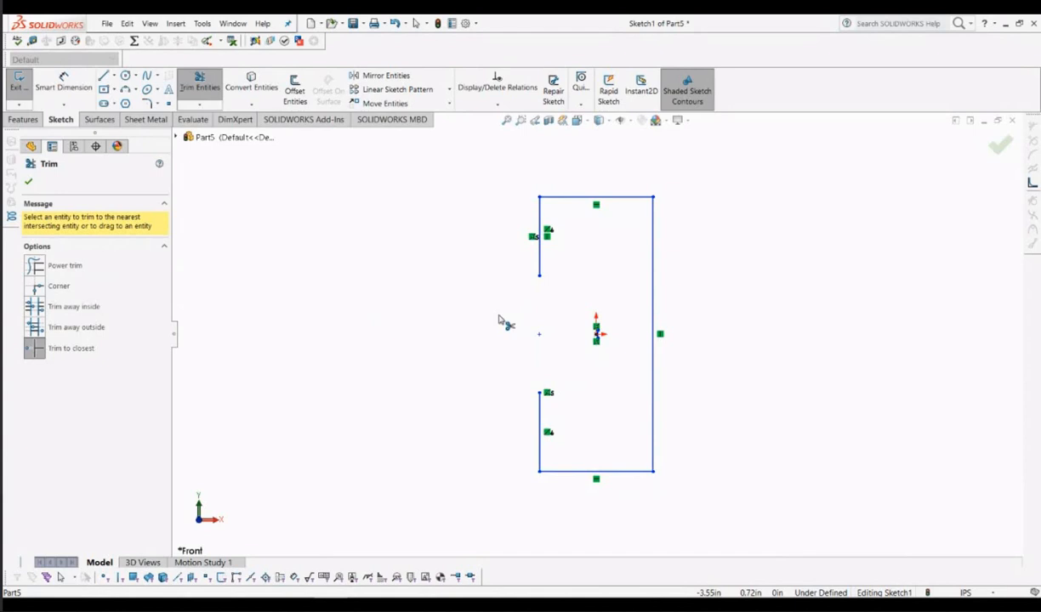
pyautogui.press('Escape')
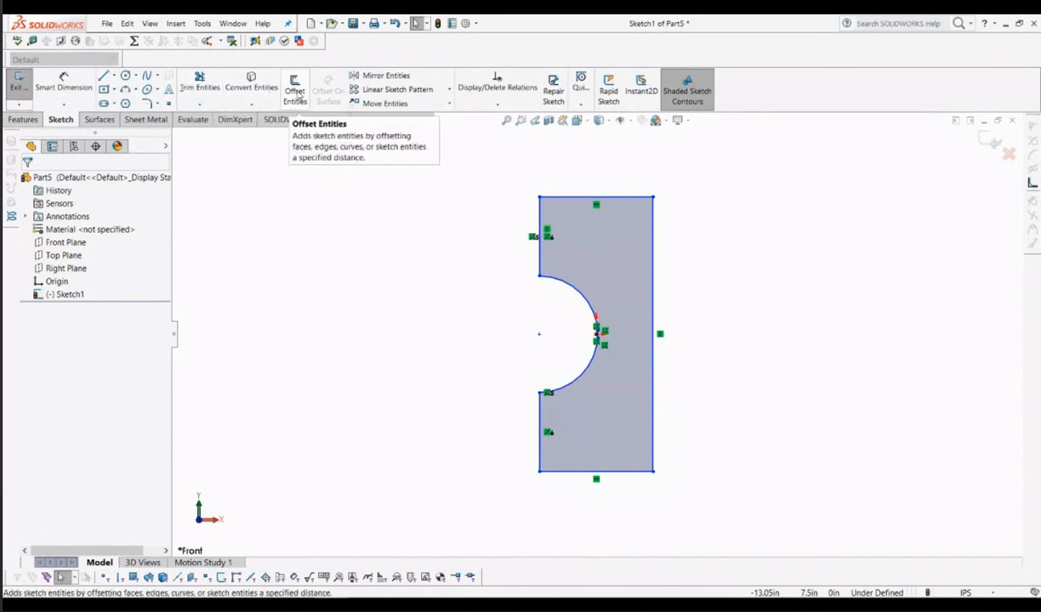
# Step: Switch the document units to MMGS and reopen the notched rectangle sketch for editing
pyautogui.click(295, 93)
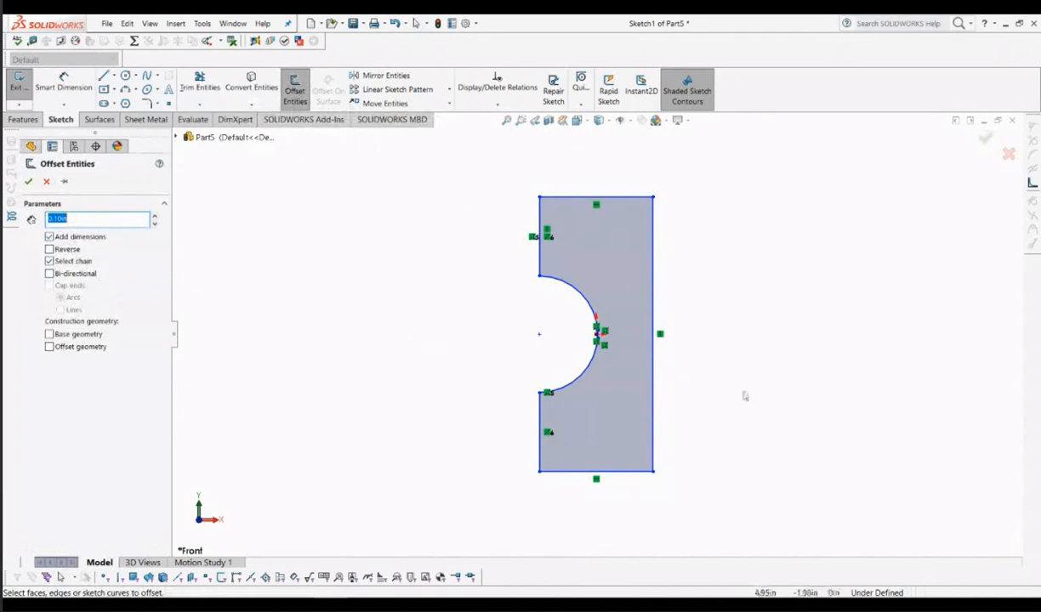
pyautogui.click(966, 593)
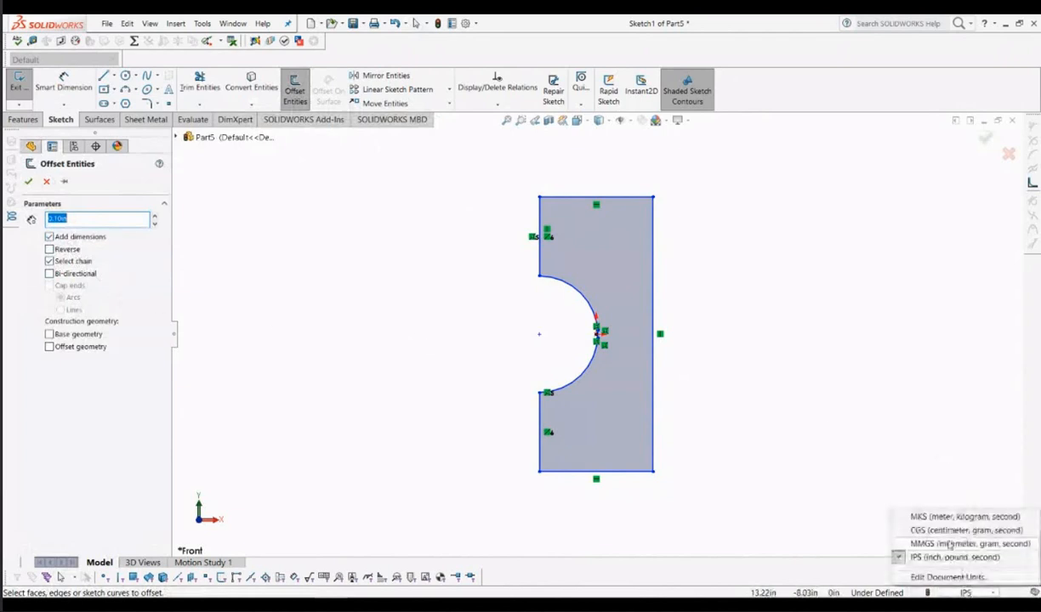
pyautogui.click(942, 544)
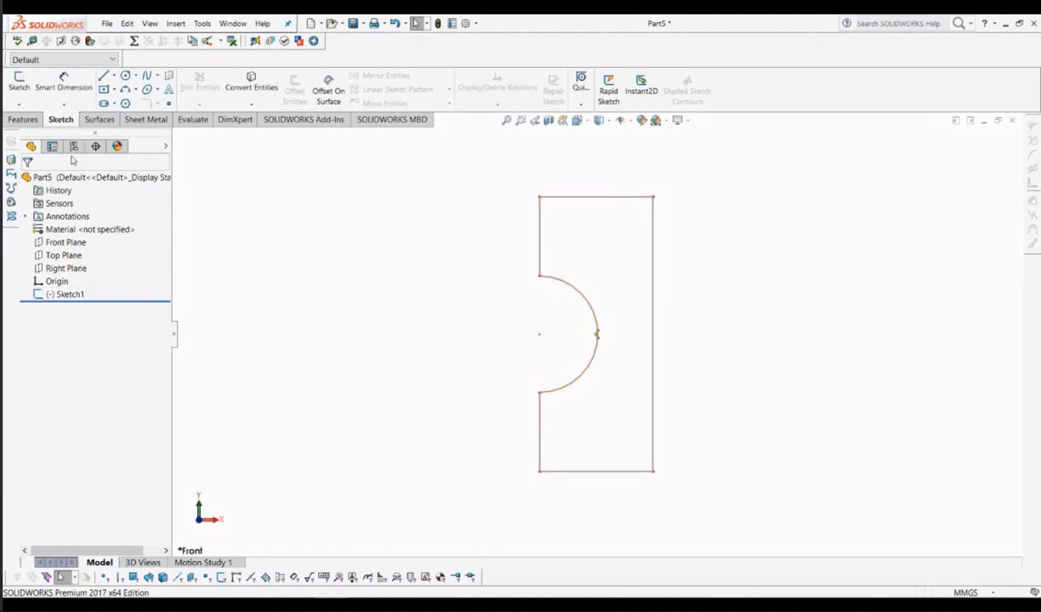
pyautogui.rightClick(73, 291)
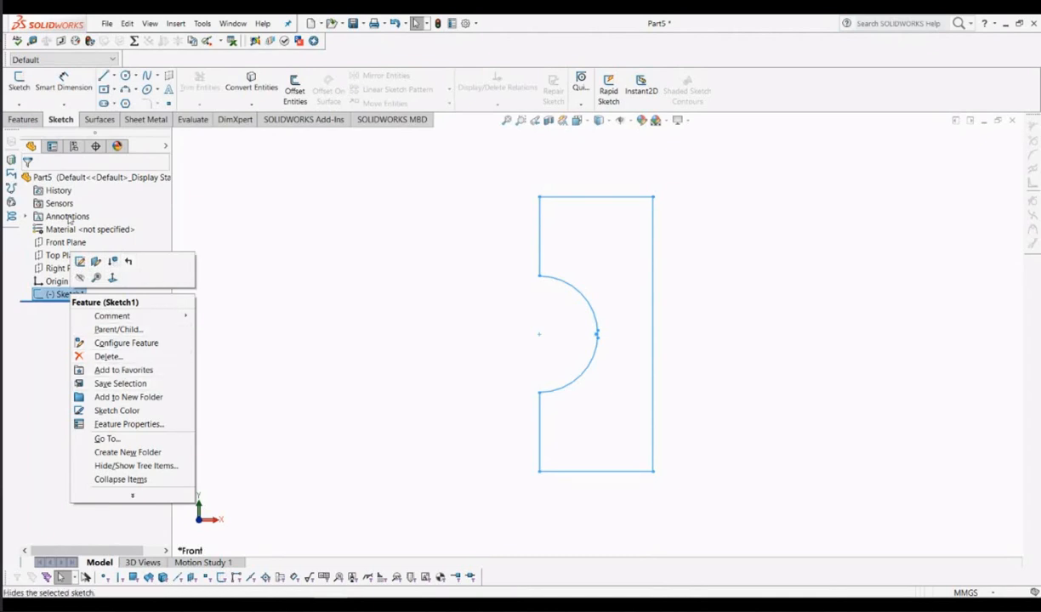
pyautogui.click(79, 263)
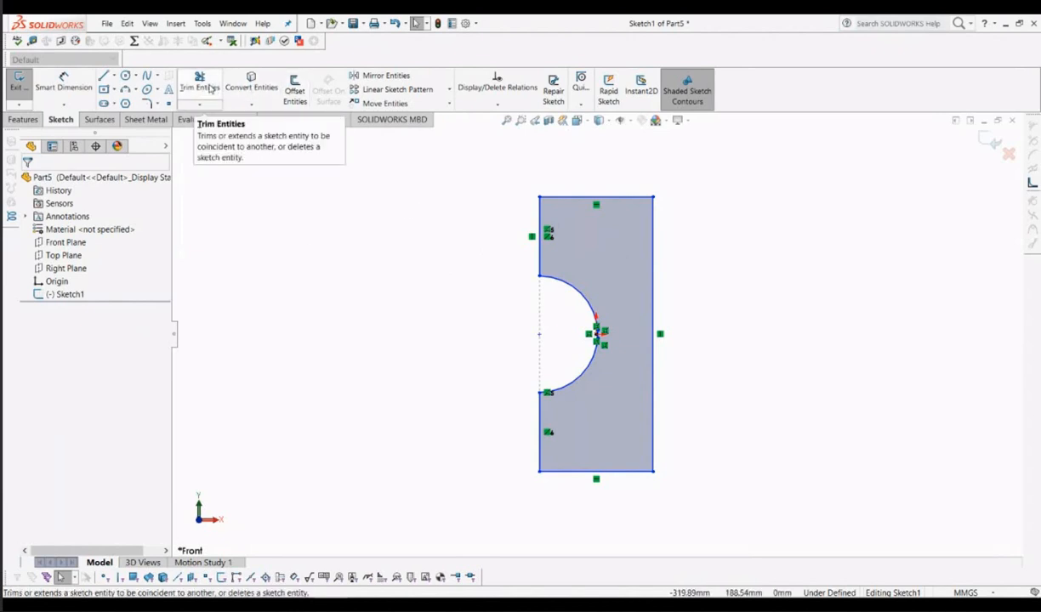
# Step: Offset the whole notched profile inward by 10 mm as a dimensioned chain and exit the sketch
pyautogui.click(294, 90)
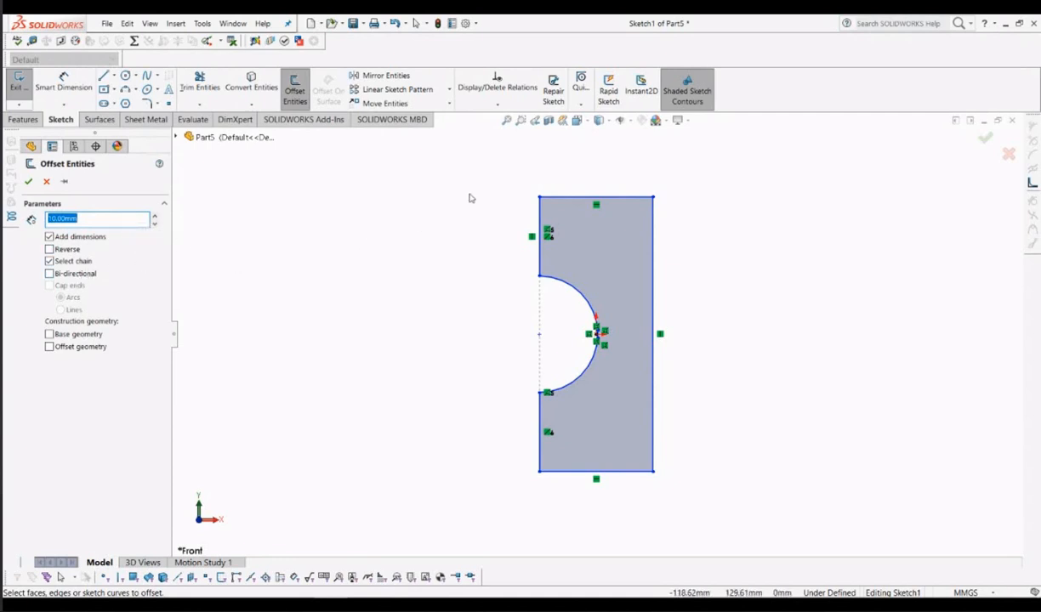
pyautogui.click(539, 217)
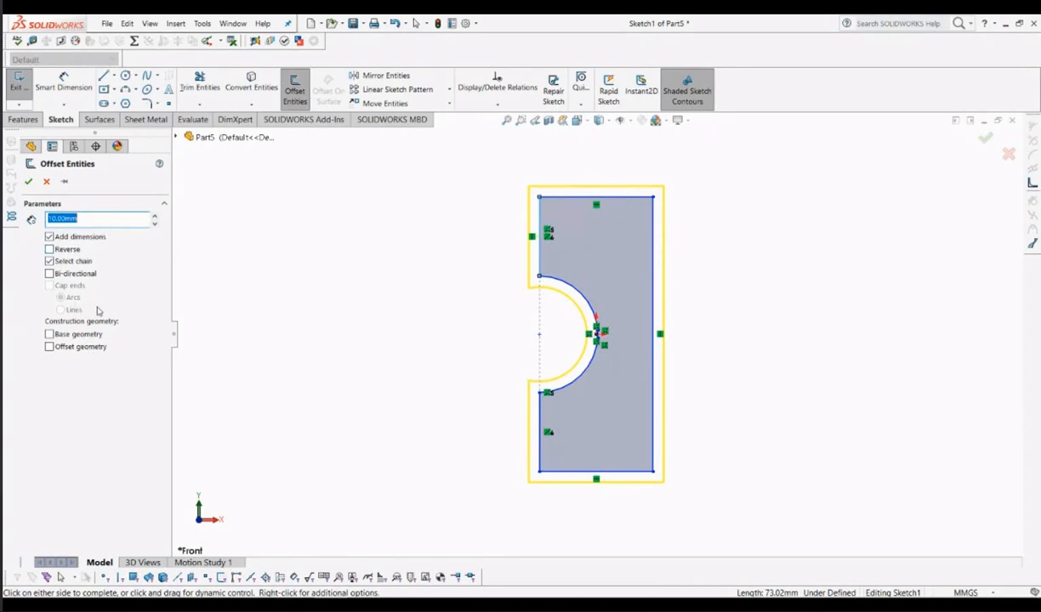
pyautogui.click(49, 250)
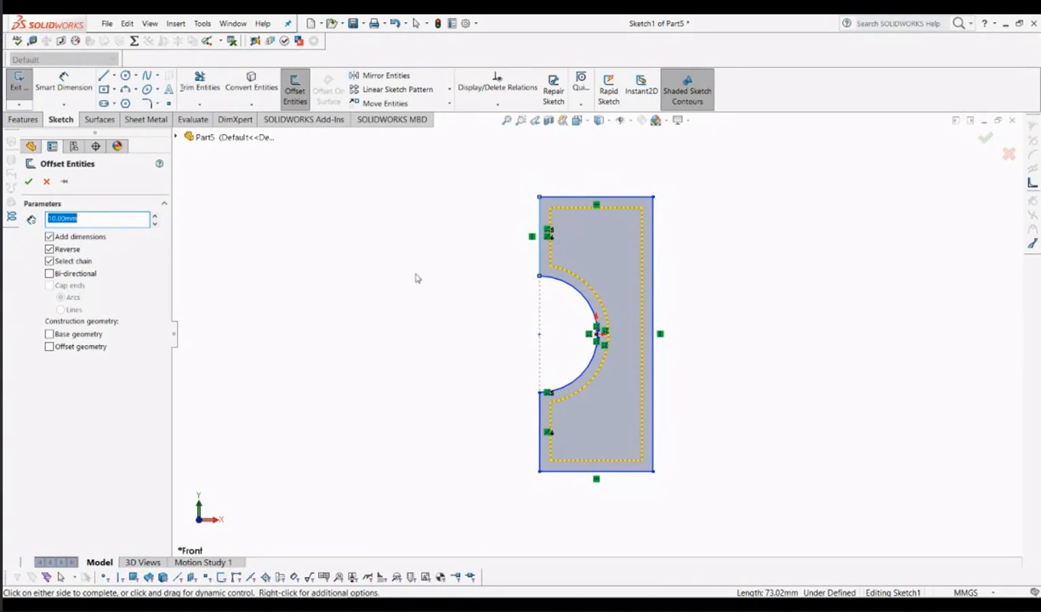
pyautogui.click(28, 182)
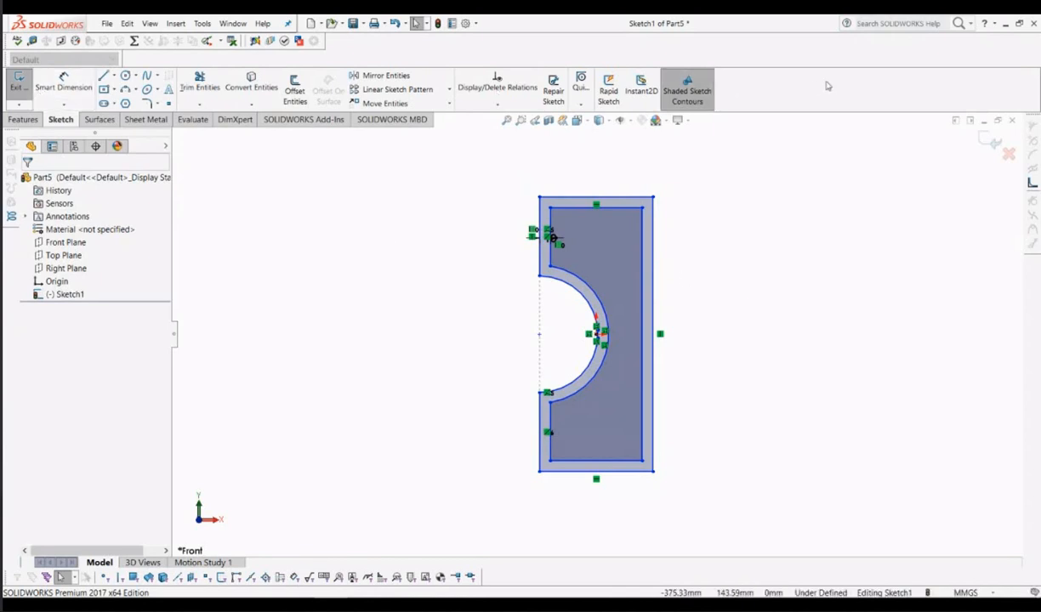
pyautogui.click(990, 141)
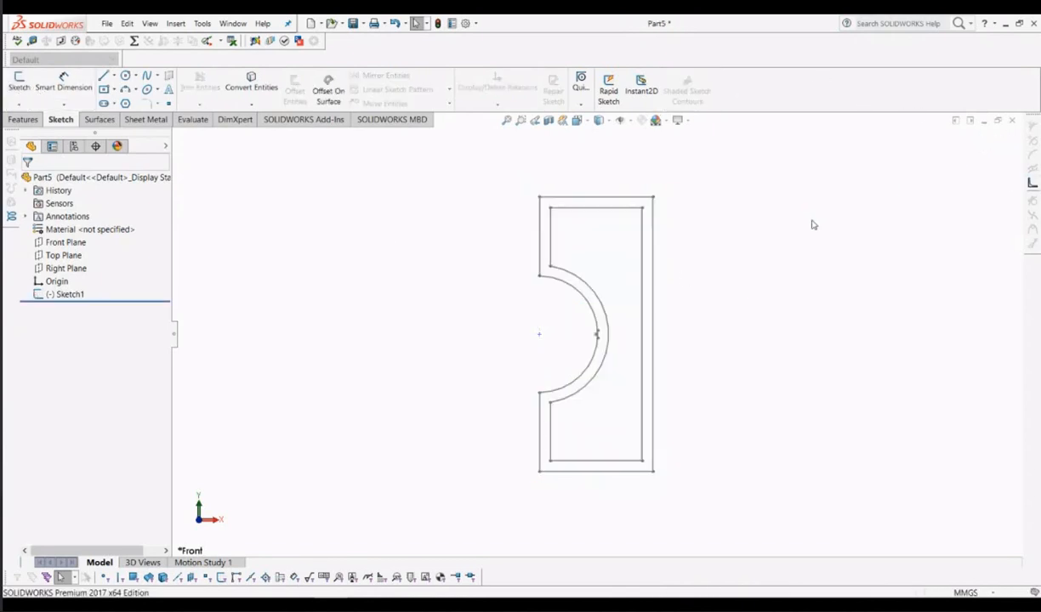
pyautogui.click(24, 120)
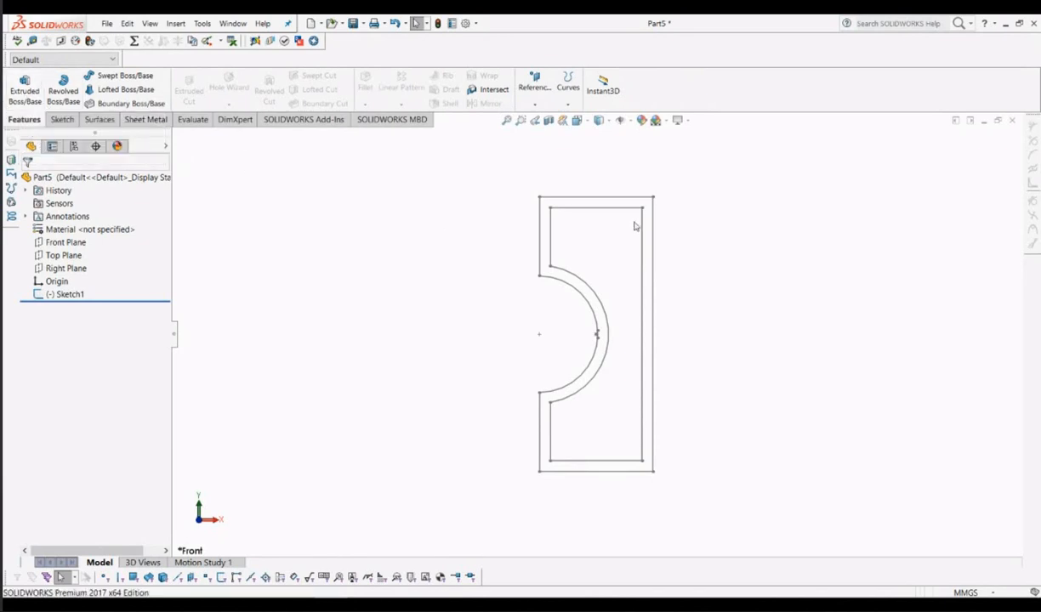
pyautogui.click(25, 85)
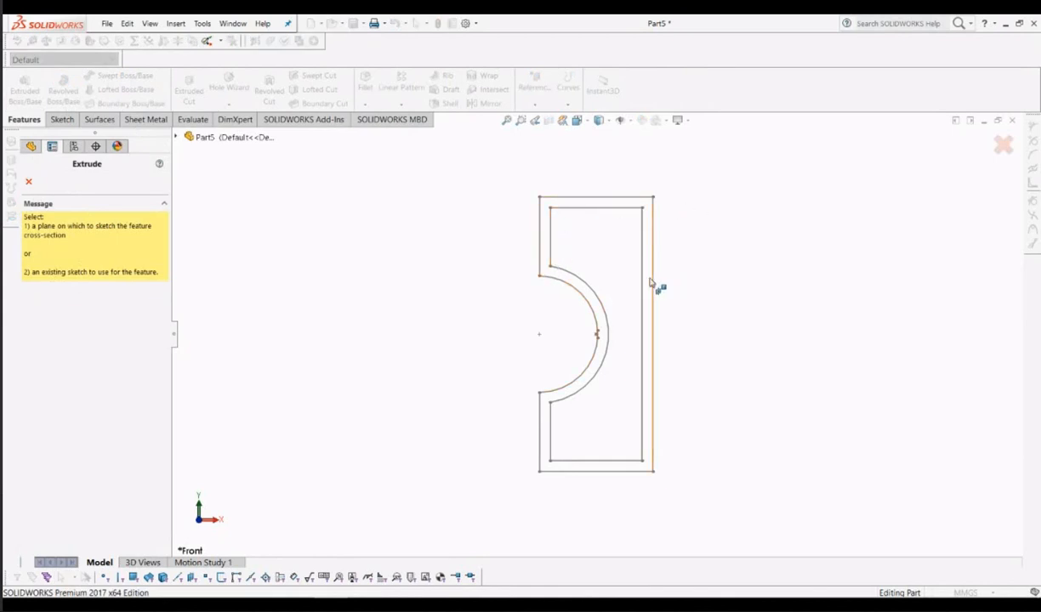
pyautogui.click(540, 240)
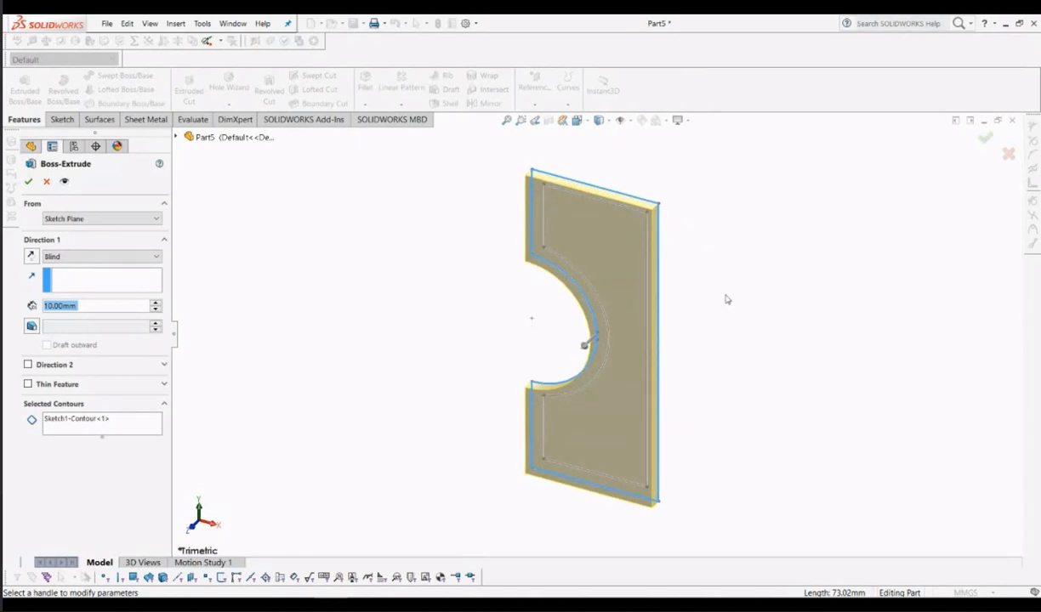
pyautogui.moveTo(696, 321); pyautogui.dragTo(771, 285, button='middle')
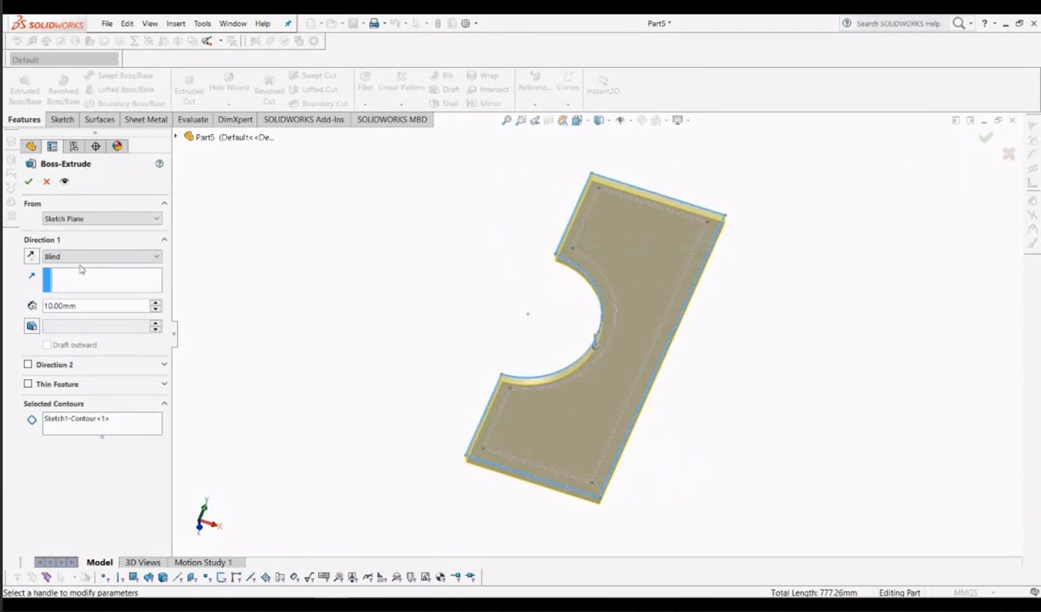
pyautogui.click(47, 182)
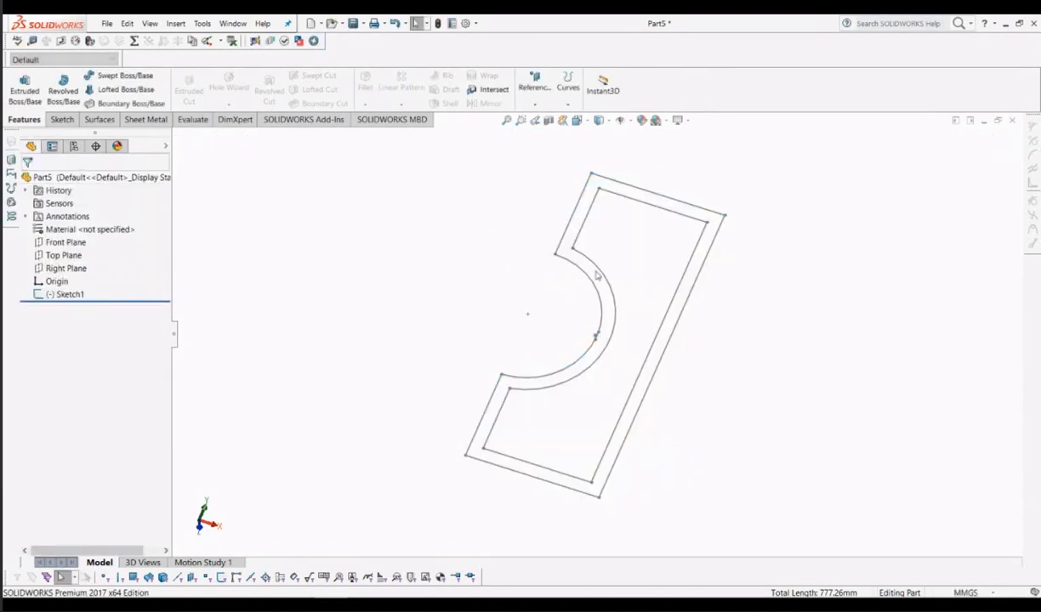
pyautogui.click(585, 228)
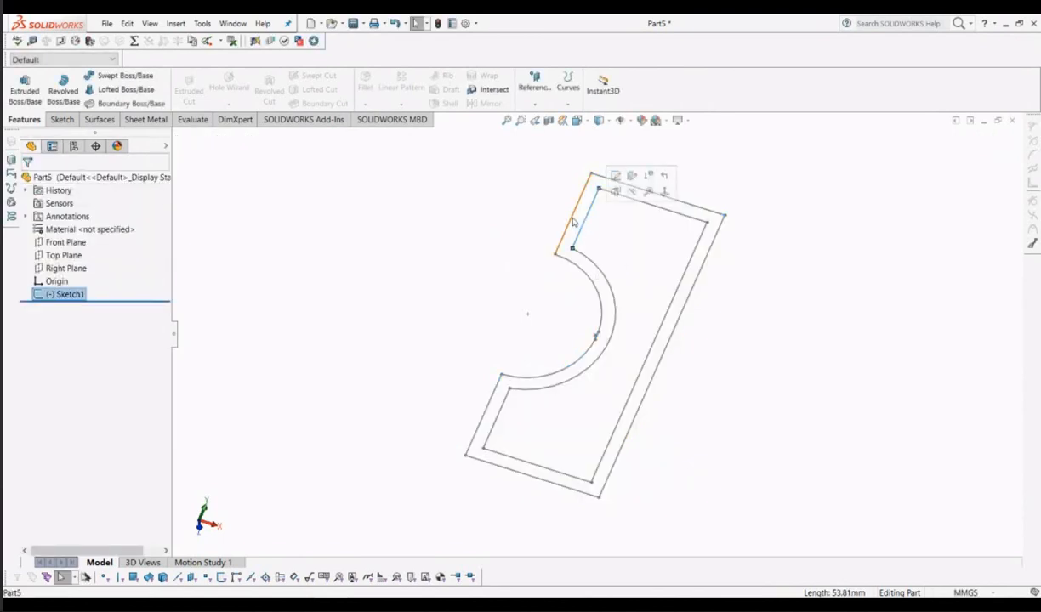
pyautogui.keyDown('ctrl'); pyautogui.click(574, 221); pyautogui.keyUp('ctrl')
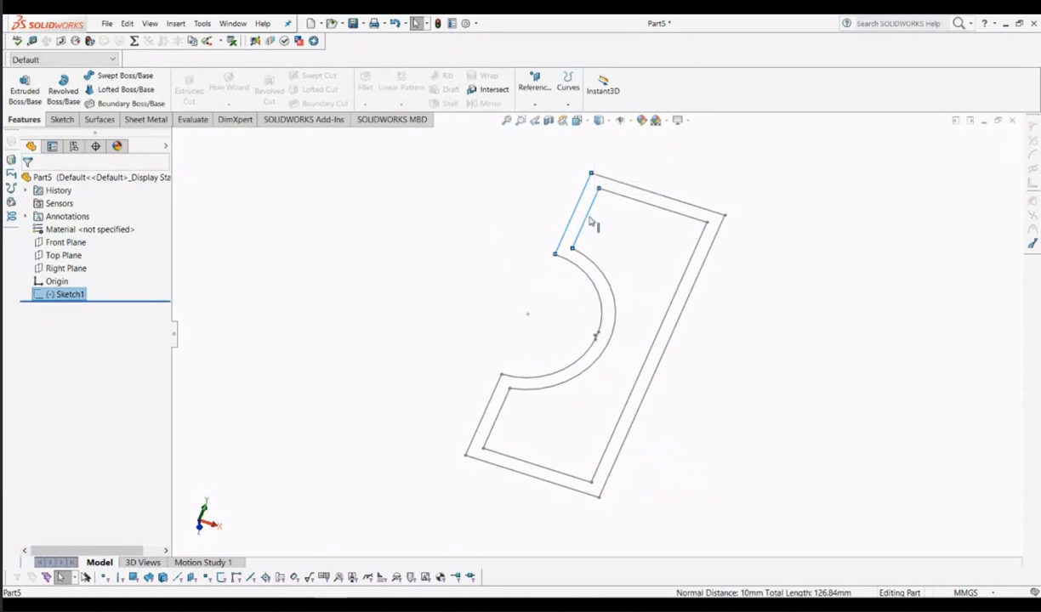
pyautogui.click(872, 258)
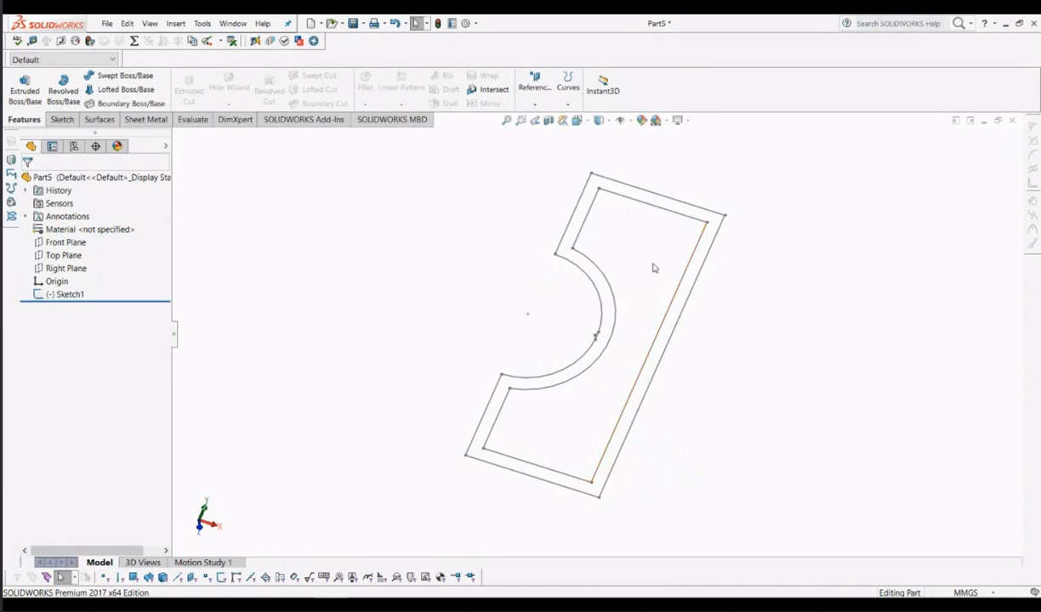
# Step: Start a blind boss extrude using both the outer and the offset inner contour, forming a hollow frame
pyautogui.click(591, 208)
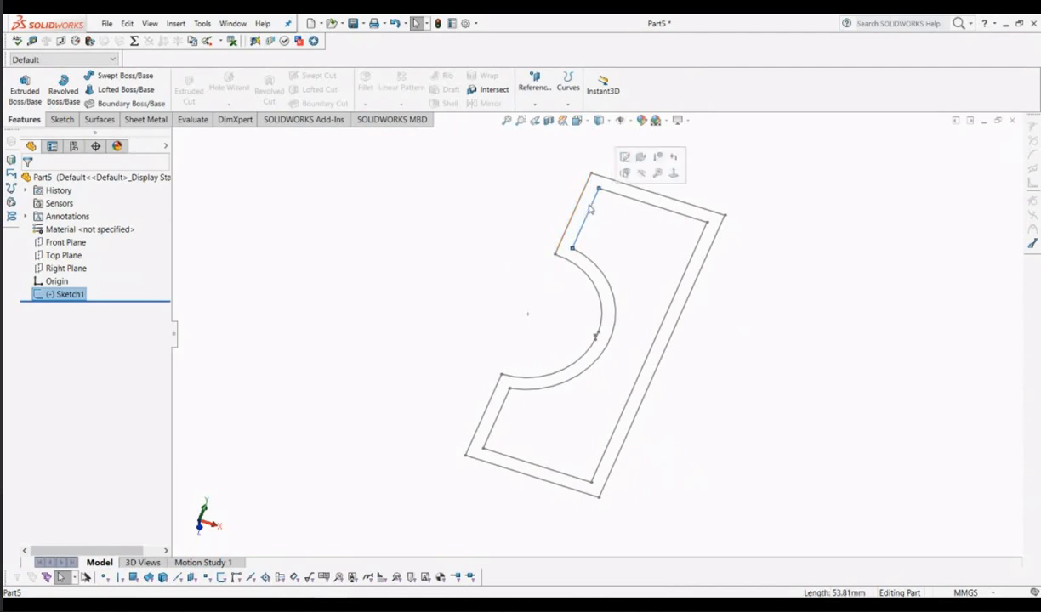
pyautogui.keyDown('ctrl'); pyautogui.click(580, 208); pyautogui.keyUp('ctrl')
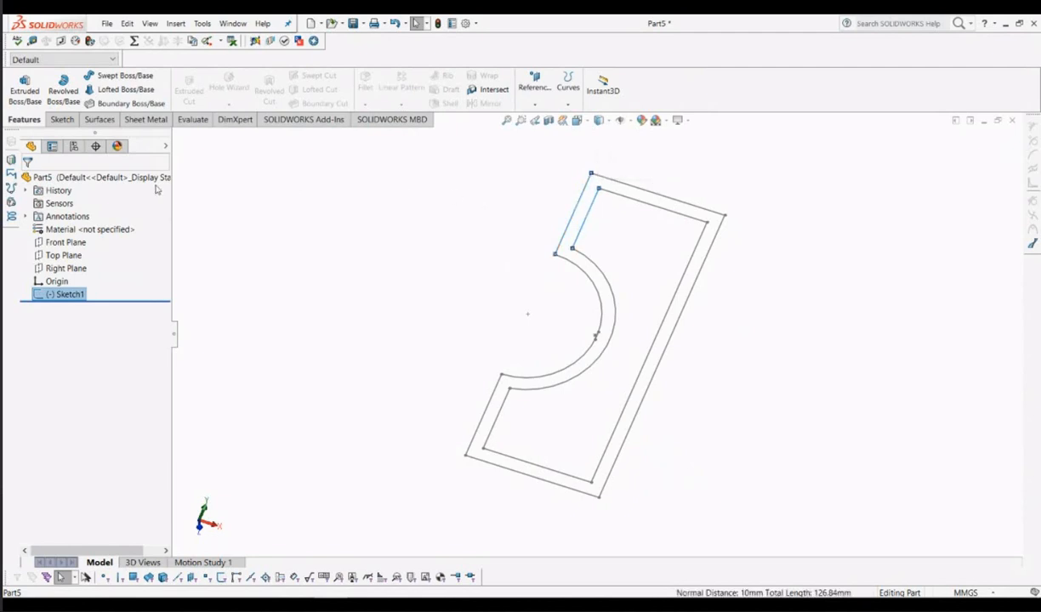
pyautogui.click(18, 94)
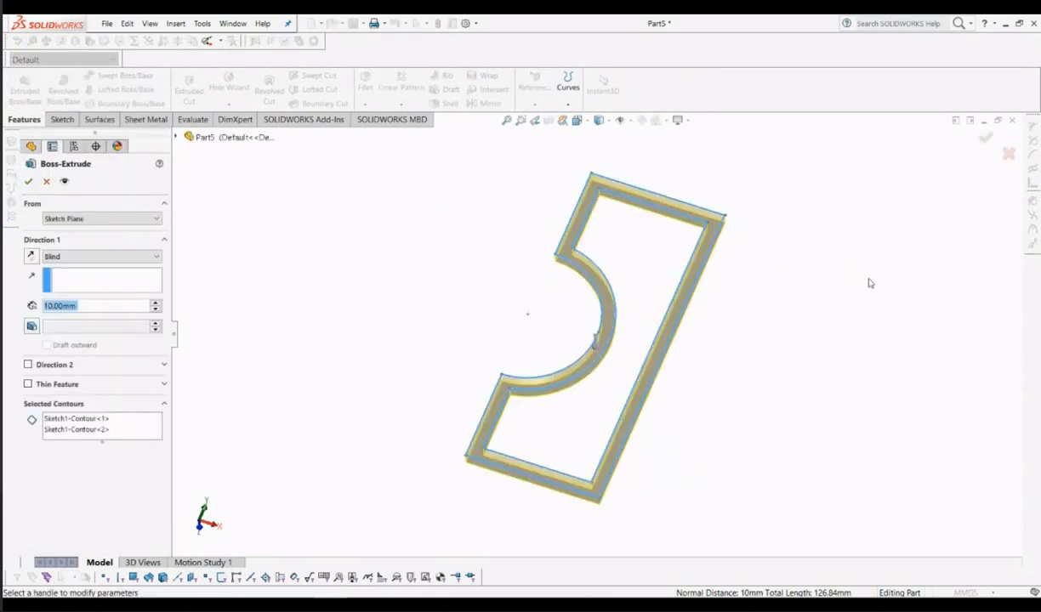
pyautogui.moveTo(864, 277); pyautogui.dragTo(716, 227, button='middle')
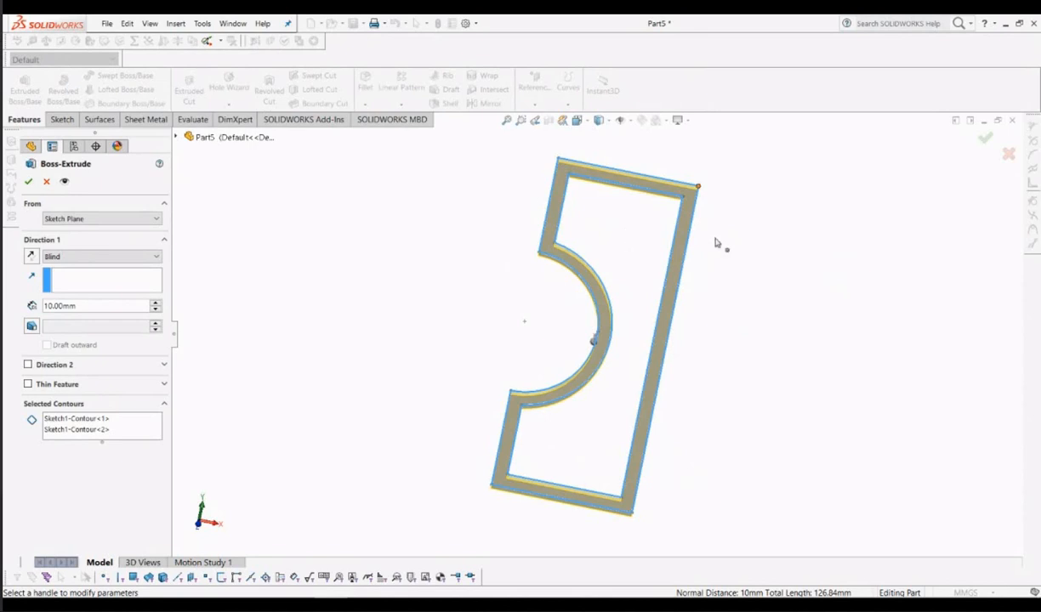
pyautogui.moveTo(756, 228); pyautogui.dragTo(544, 345, button='middle')
# Step: Set the blind extrusion depth to 100 mm and complete the boss extrude of the hollow frame
pyautogui.click(109, 303)
pyautogui.press('BackSpace')
pyautogui.press('BackSpace')
pyautogui.press('BackSpace')
pyautogui.press('BackSpace')
pyautogui.write('10')
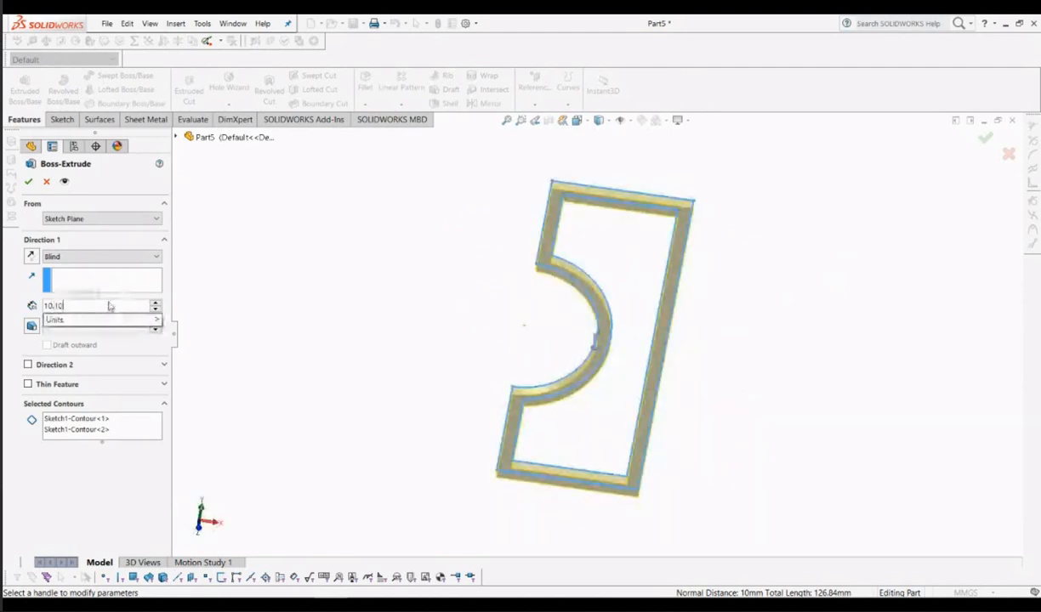
pyautogui.press('BackSpace')
pyautogui.press('BackSpace')
pyautogui.press('BackSpace')
pyautogui.press('BackSpace')
pyautogui.press('BackSpace')
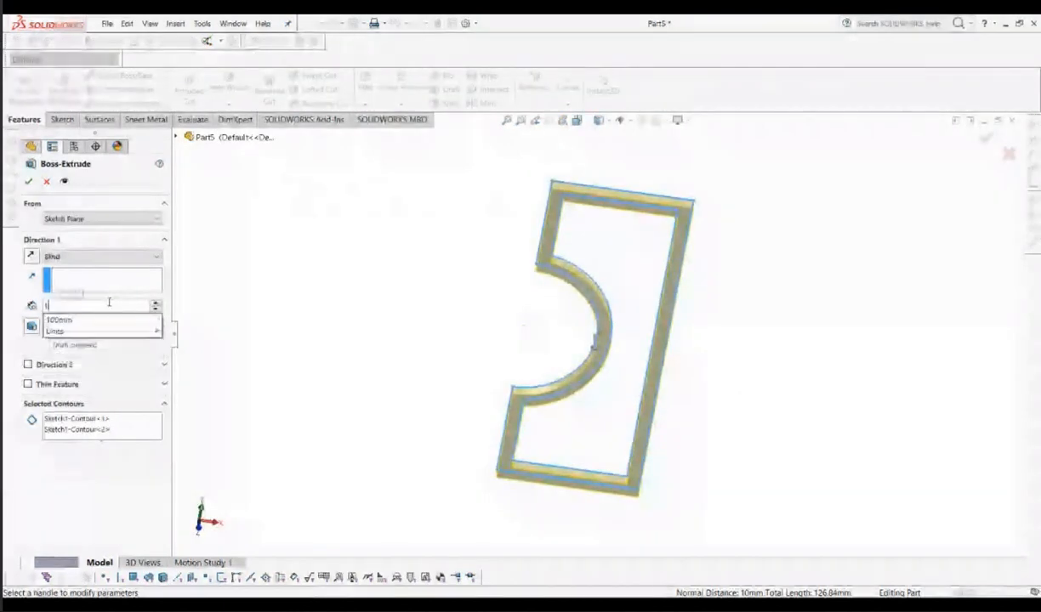
pyautogui.write('100')
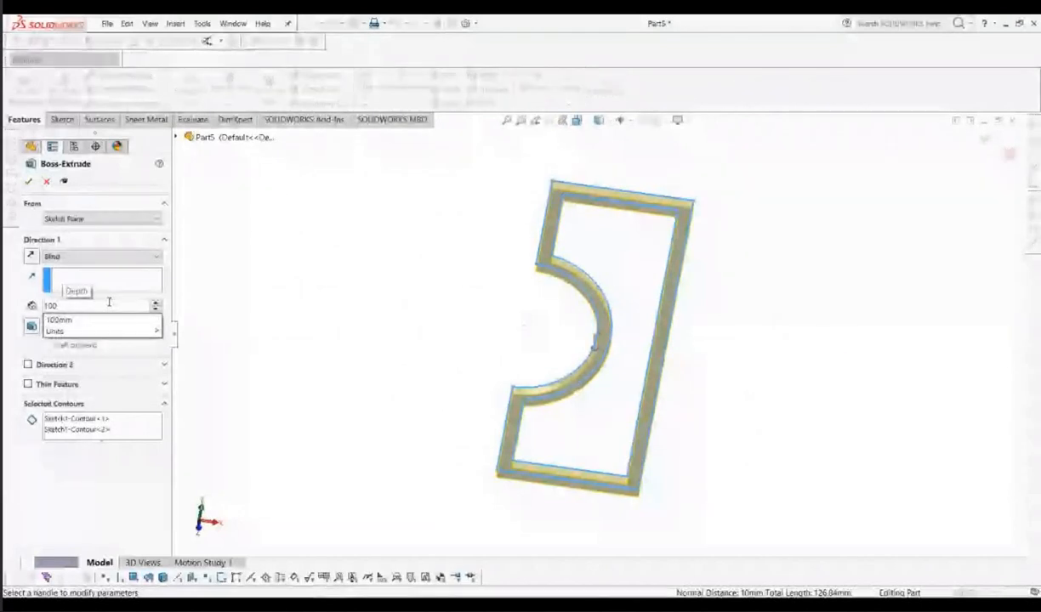
pyautogui.press('Return')
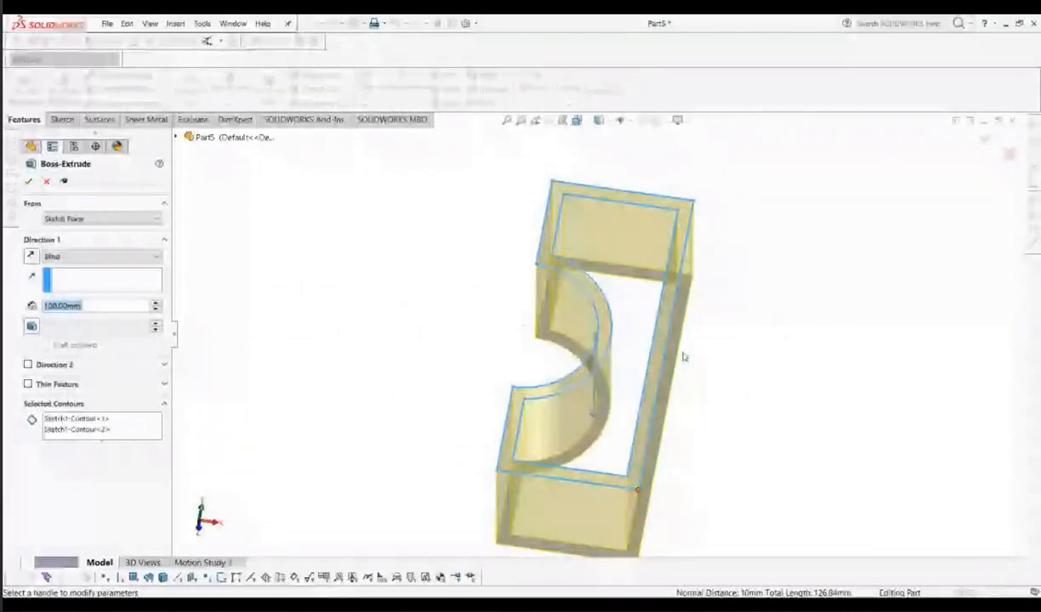
pyautogui.moveTo(684, 357); pyautogui.dragTo(640, 495, button='middle')
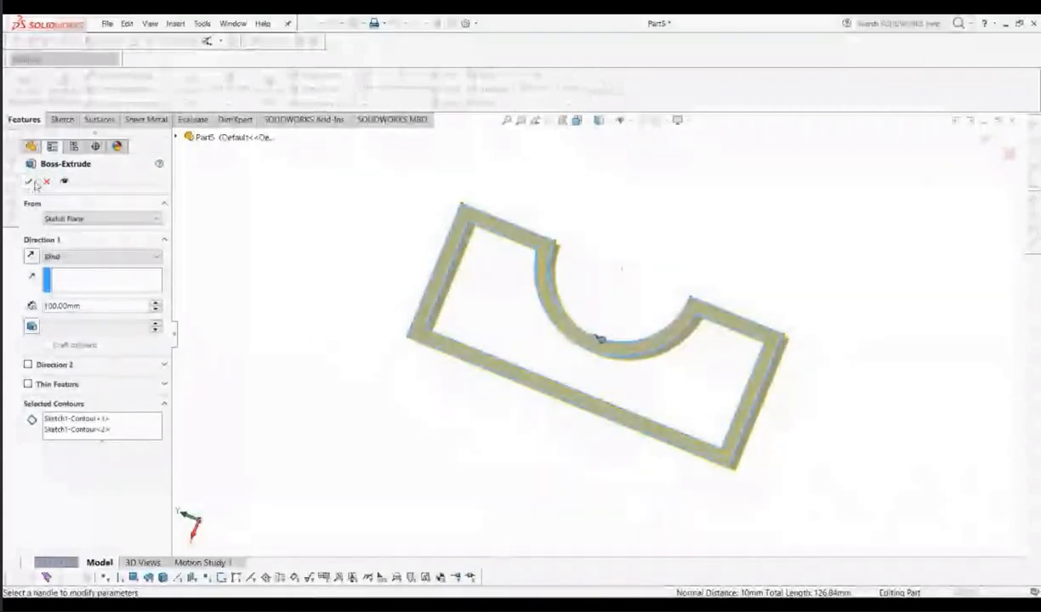
pyautogui.click(29, 182)
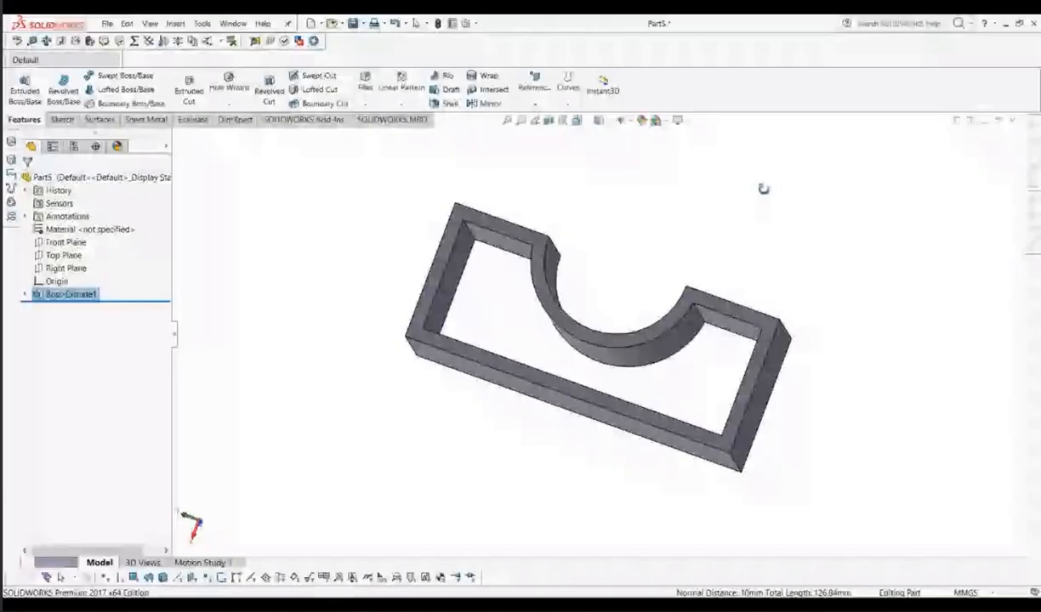
pyautogui.moveTo(763, 188); pyautogui.dragTo(540, 270, button='middle')
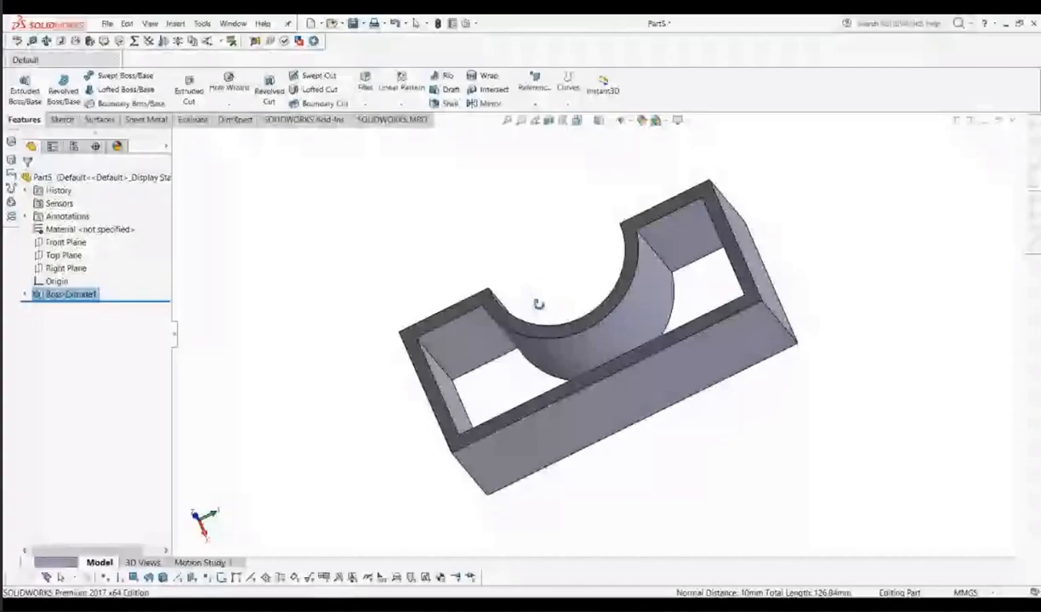
pyautogui.moveTo(536, 302); pyautogui.dragTo(585, 343, button='middle')
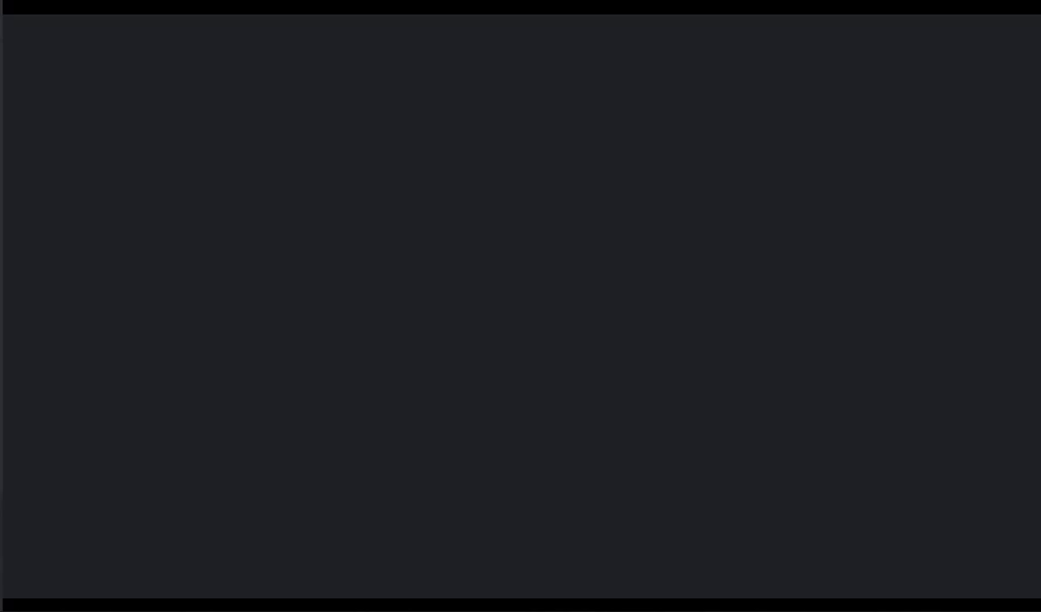
pyautogui.moveTo(570, 385); pyautogui.dragTo(575, 387, button='middle')
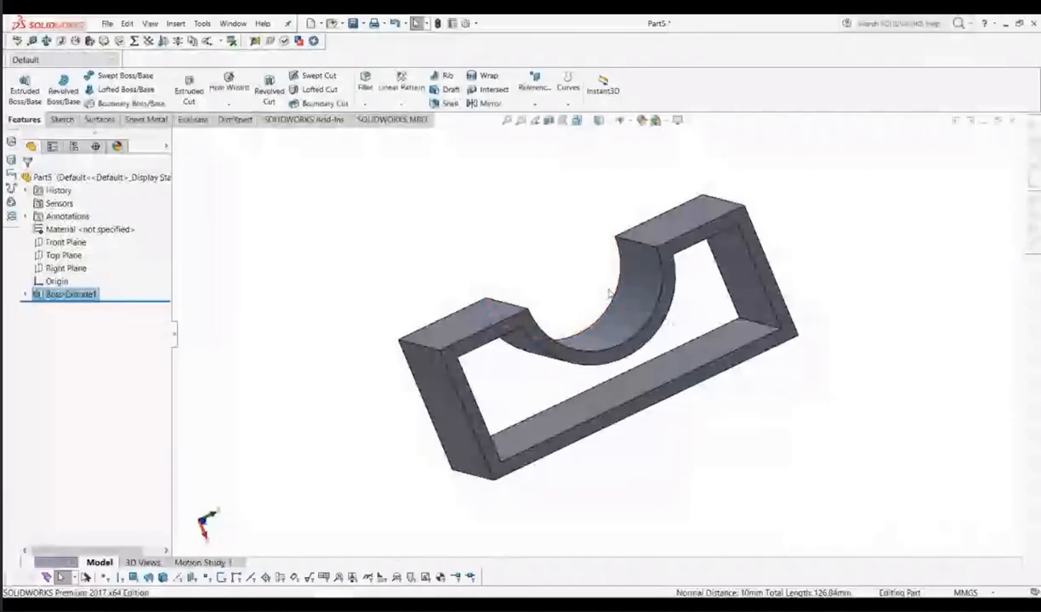
pyautogui.scroll(2, 582, 292)
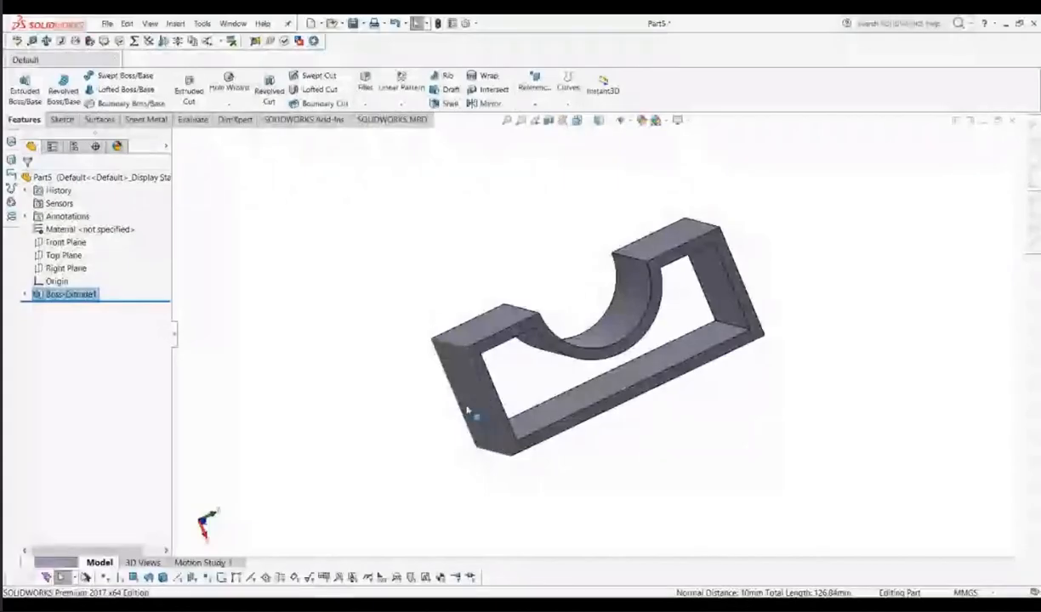
# Step: Switch to Discord in Chrome and review which participants are in the Main Hall and Hall_1 to Hall_5 voice channels
pyautogui.moveTo(497, 597)
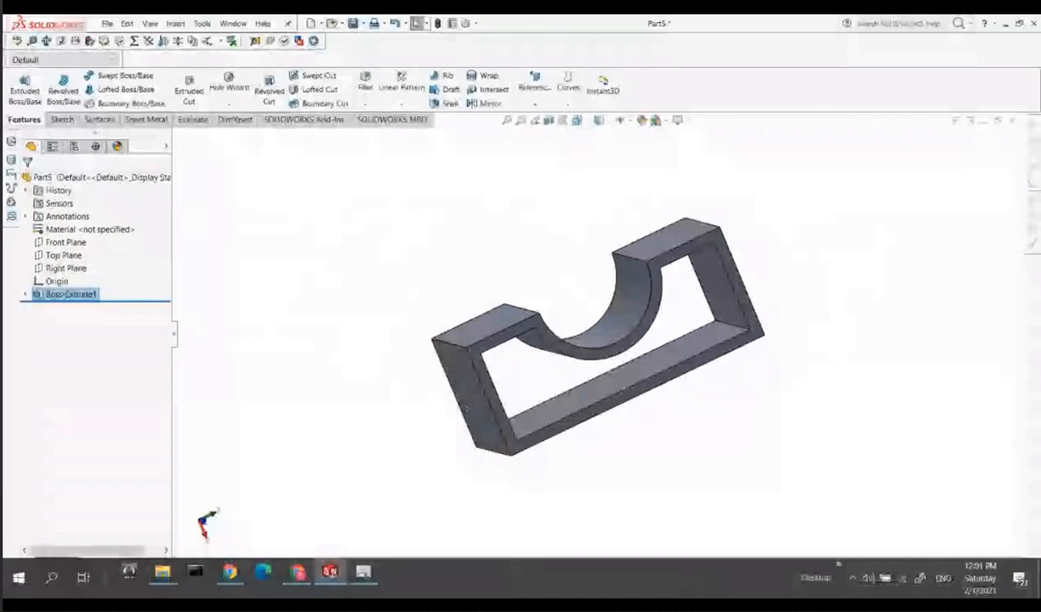
pyautogui.click(332, 575)
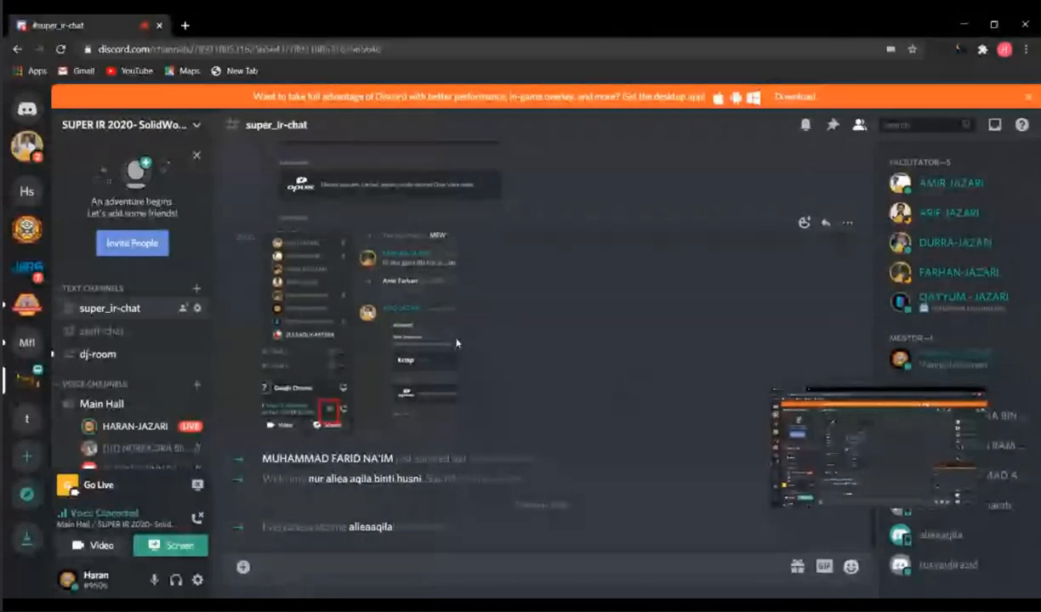
pyautogui.scroll(-3, 174, 378)
pyautogui.scroll(3, 174, 379)
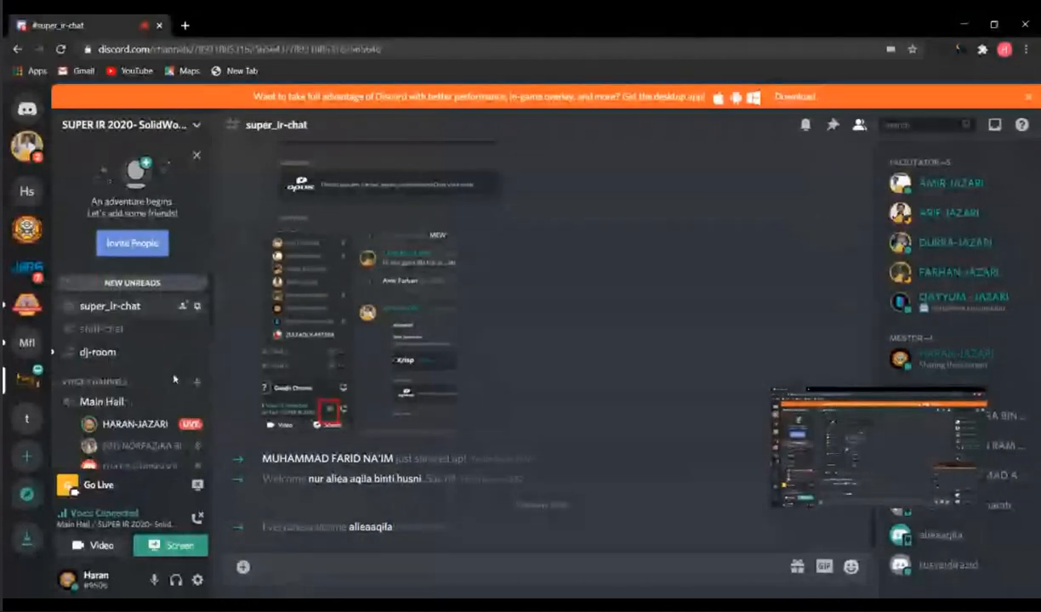
pyautogui.scroll(-3, 175, 379)
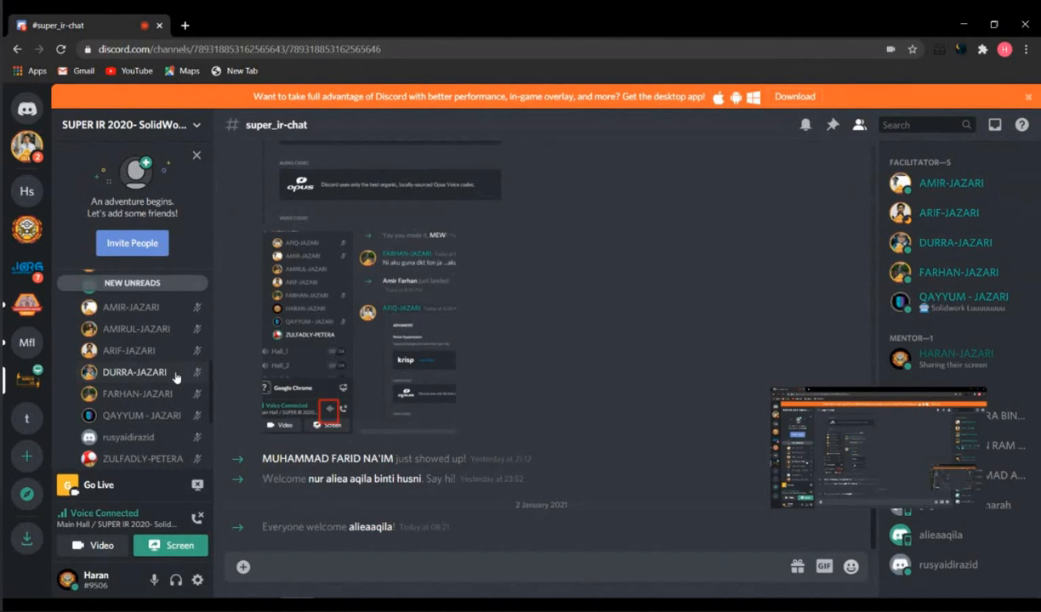
pyautogui.scroll(-3, 183, 378)
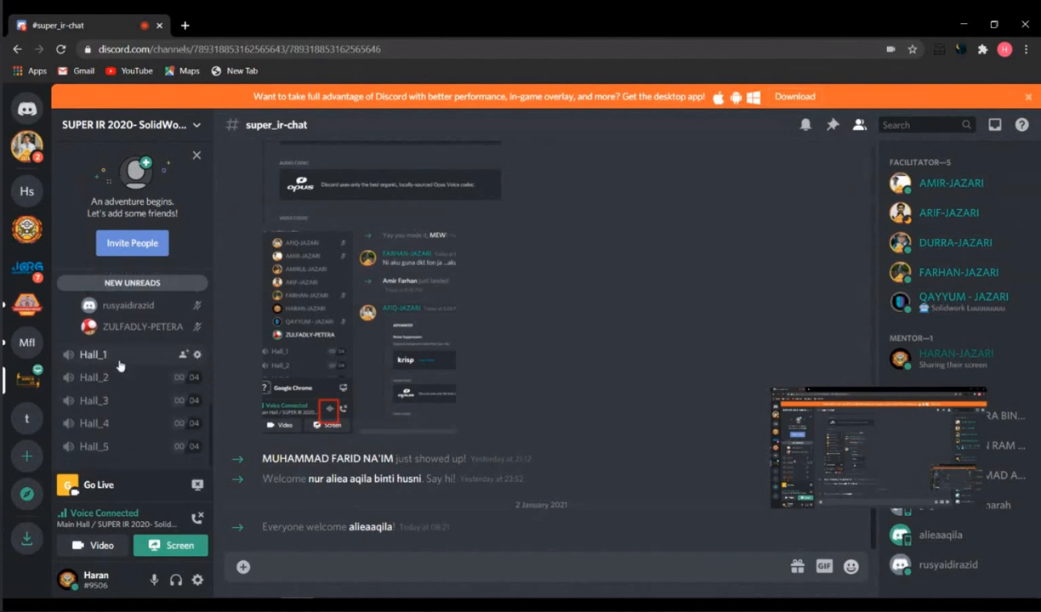
pyautogui.scroll(3, 125, 357)
pyautogui.moveTo(124, 362)
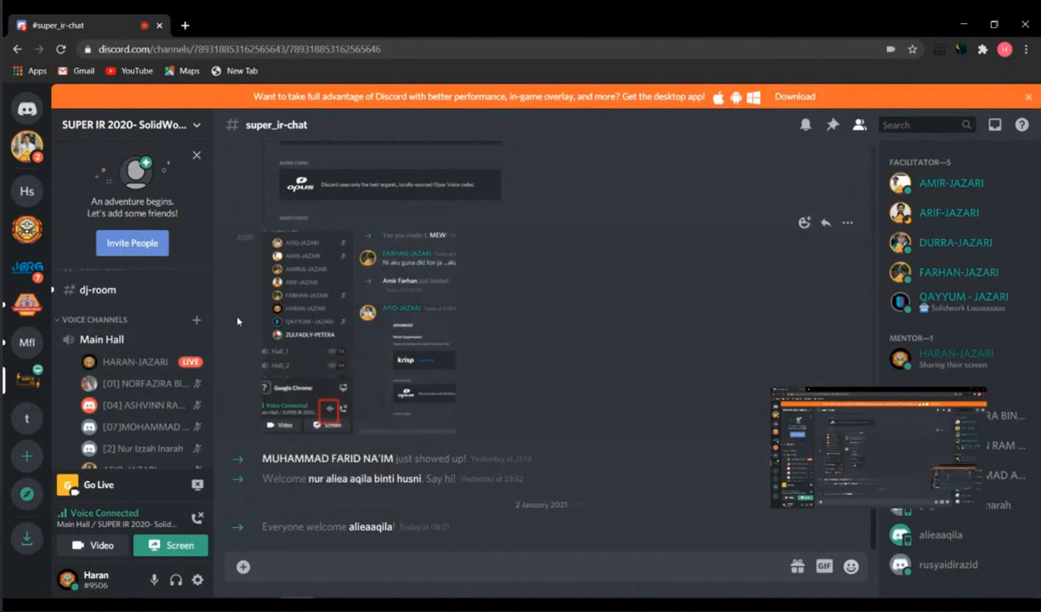
pyautogui.scroll(-4, 140, 366)
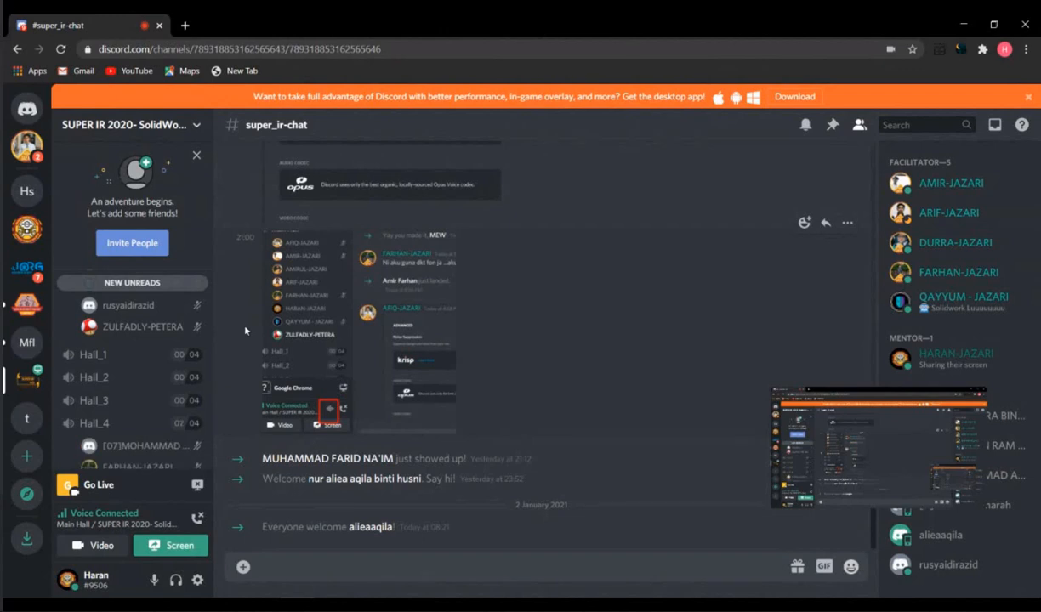
pyautogui.scroll(-1, 195, 364)
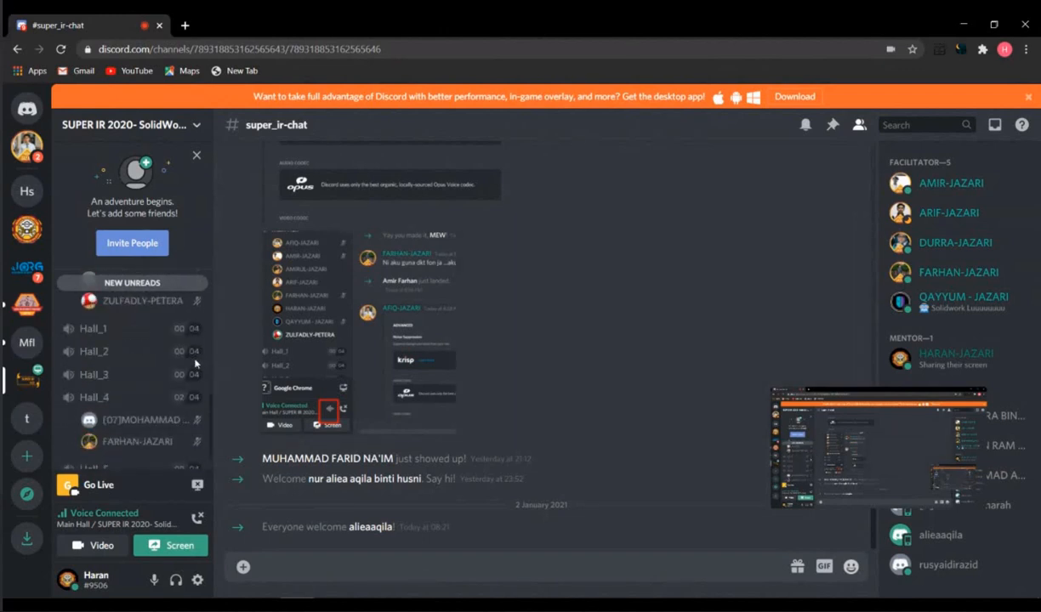
pyautogui.scroll(3, 195, 364)
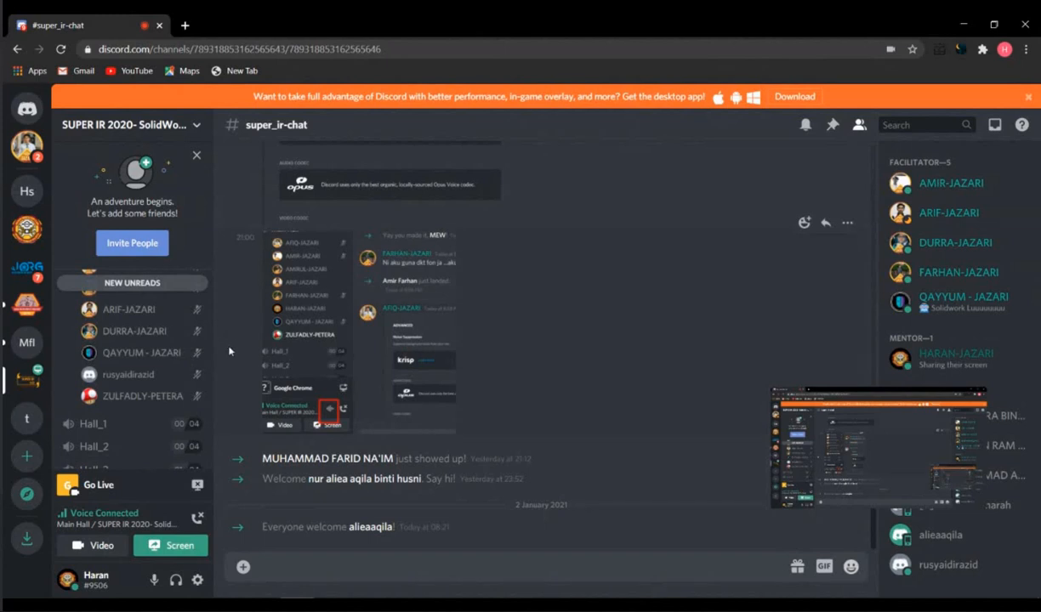
pyautogui.scroll(-2, 209, 336)
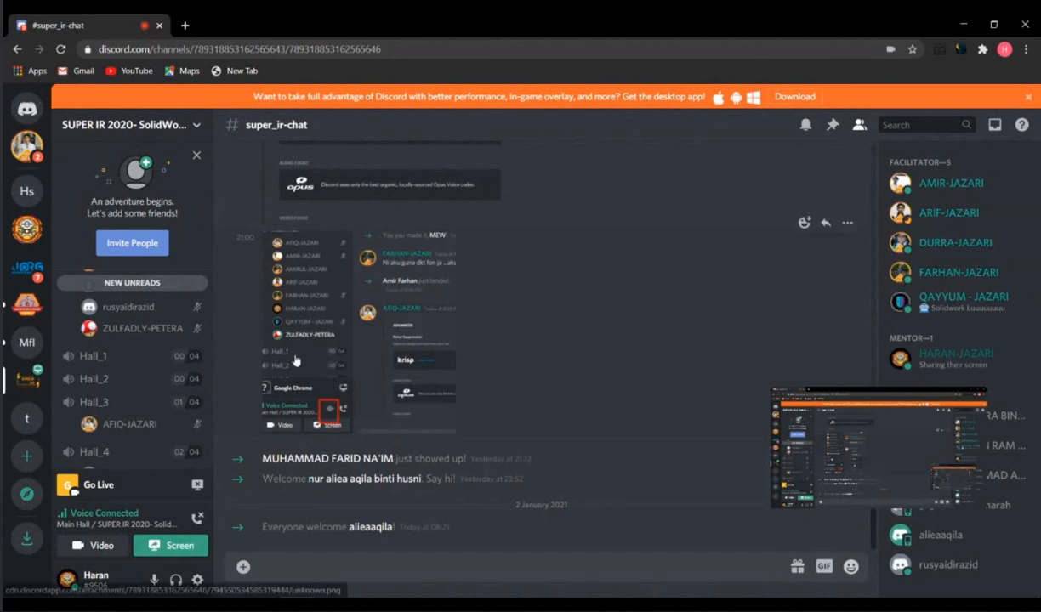
pyautogui.scroll(-2, 192, 341)
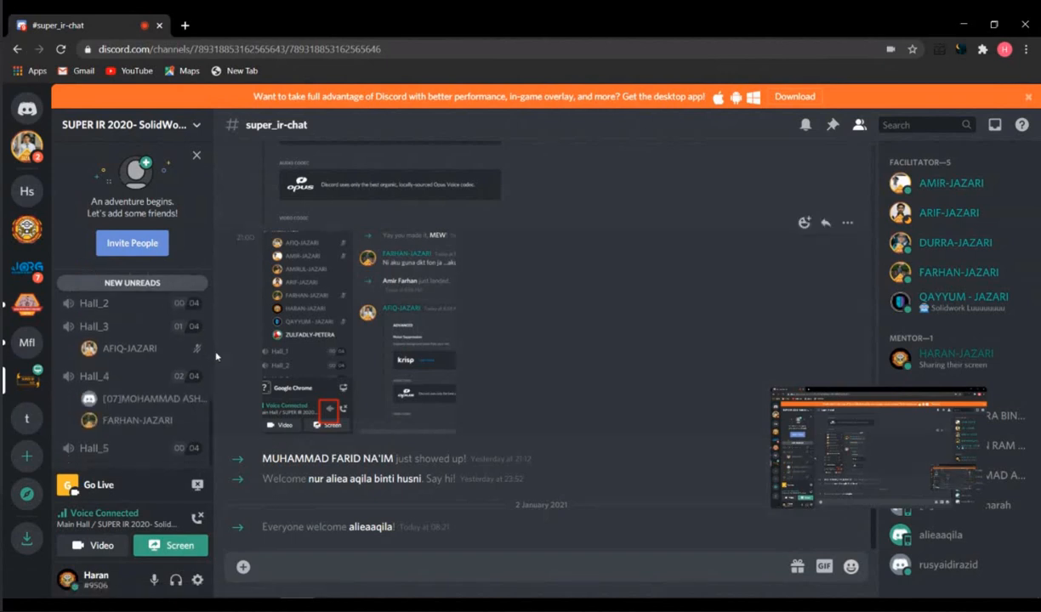
pyautogui.scroll(3, 226, 340)
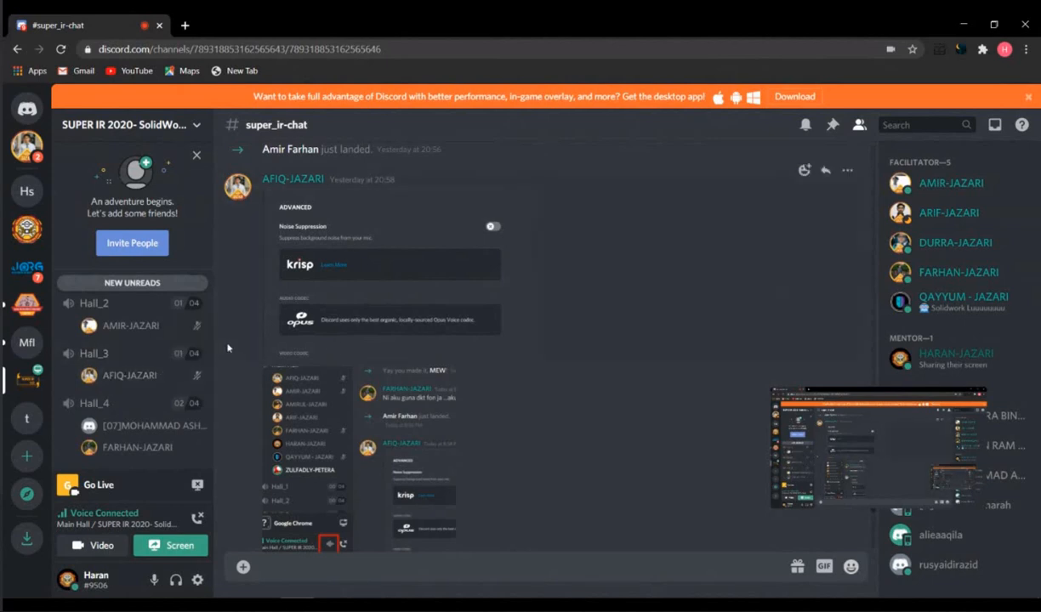
pyautogui.scroll(-1, 228, 348)
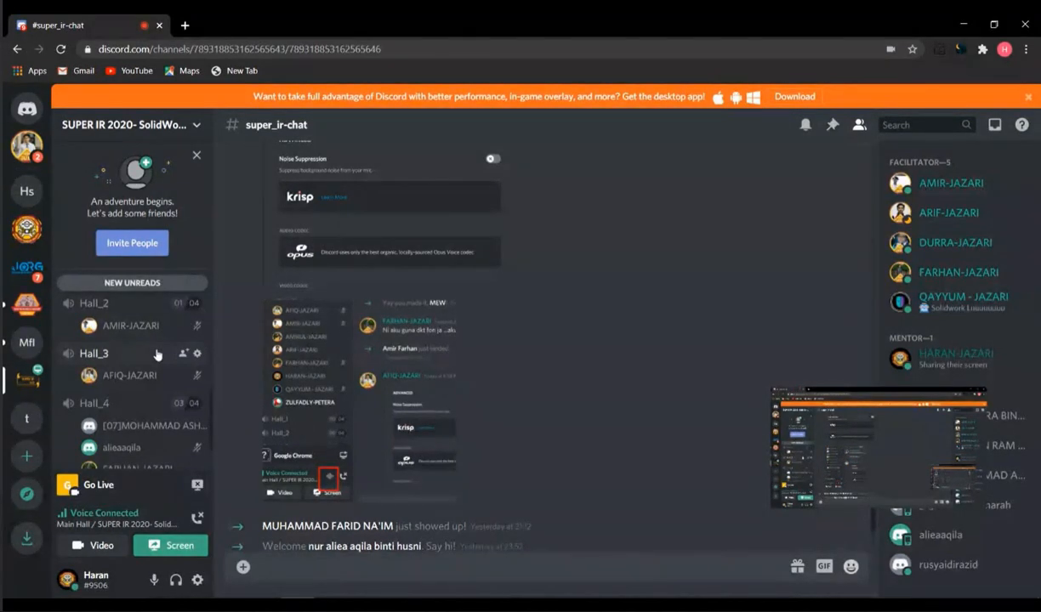
pyautogui.scroll(10, 156, 354)
pyautogui.scroll(-3, 143, 363)
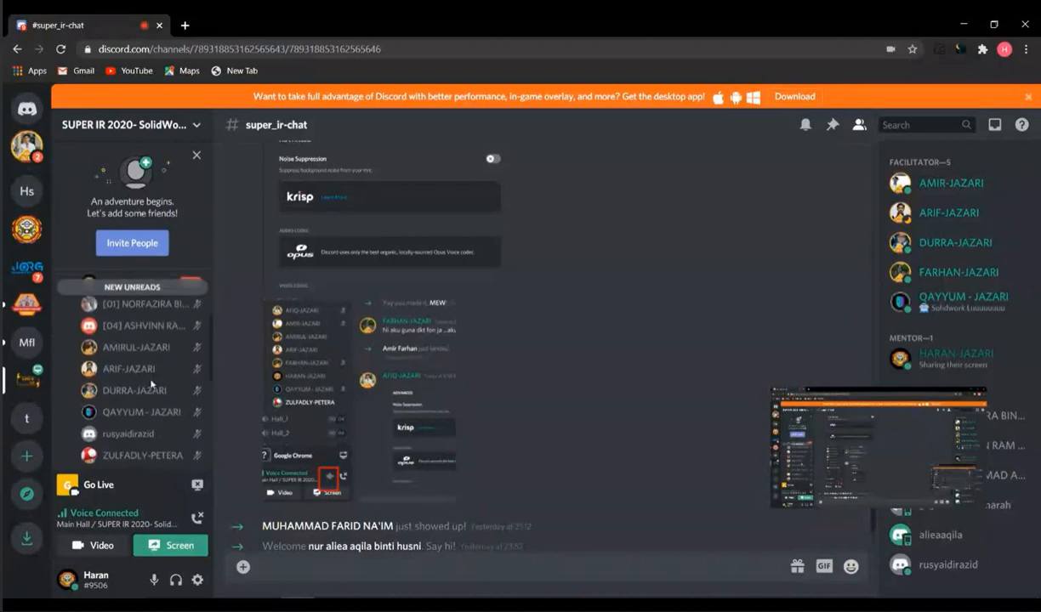
pyautogui.scroll(-5, 151, 384)
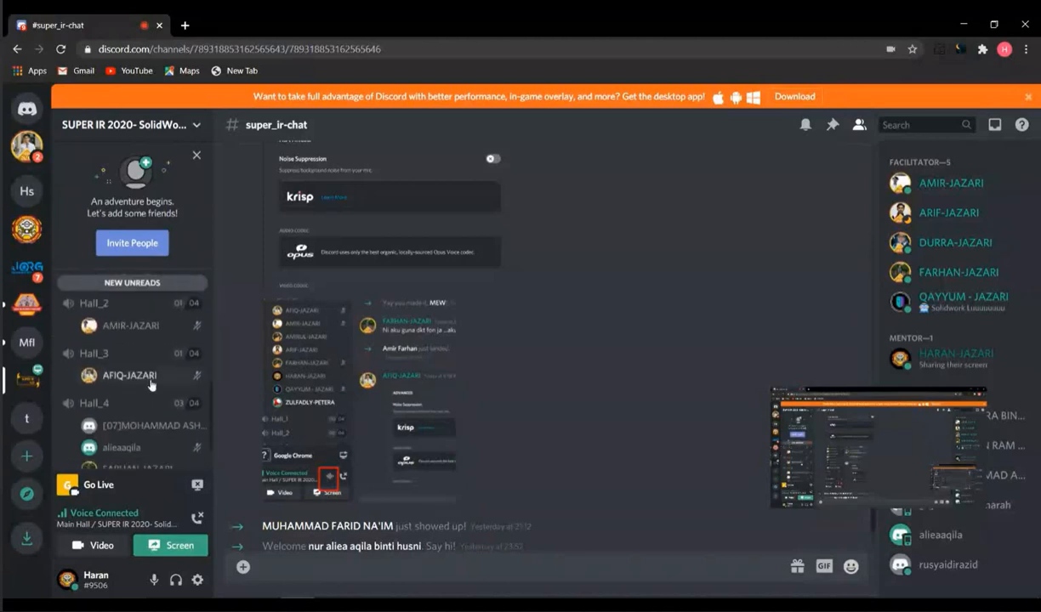
pyautogui.scroll(5, 150, 386)
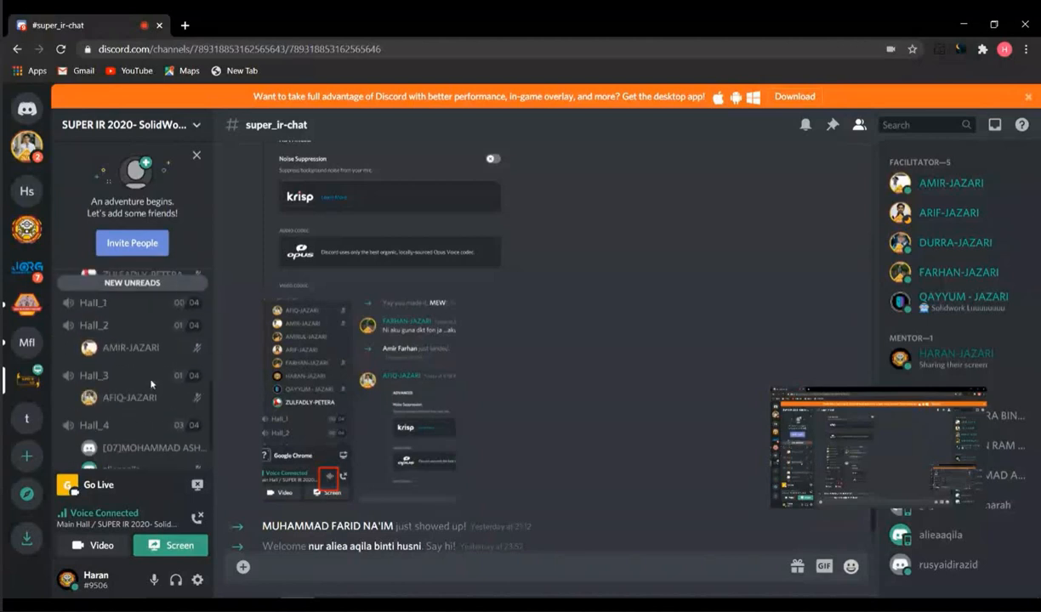
pyautogui.scroll(-2, 151, 385)
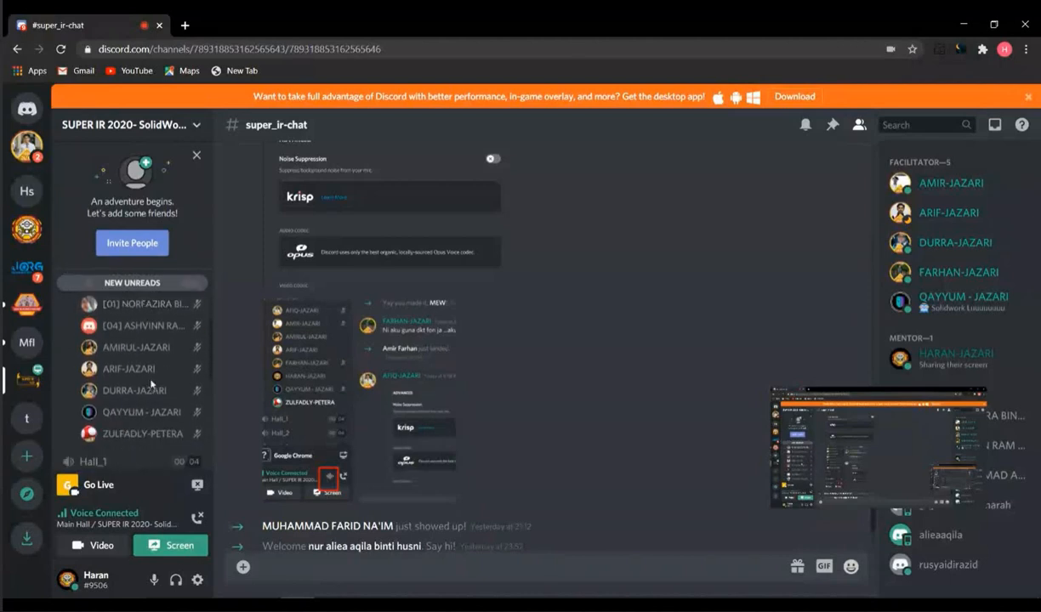
pyautogui.scroll(2, 150, 386)
pyautogui.scroll(-4, 151, 385)
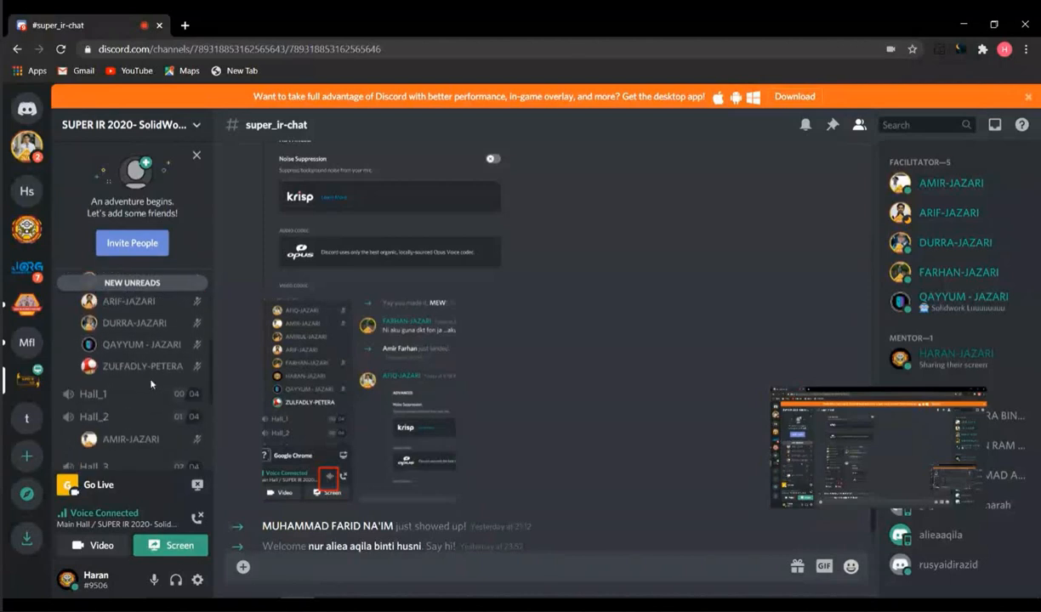
pyautogui.scroll(5, 151, 384)
pyautogui.scroll(-5, 151, 385)
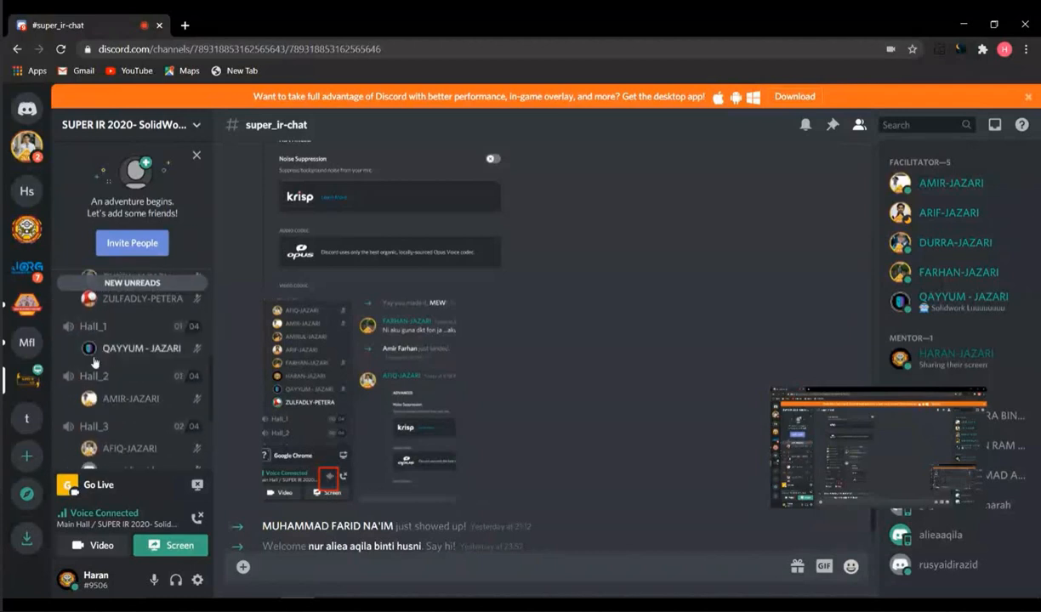
pyautogui.scroll(5, 117, 350)
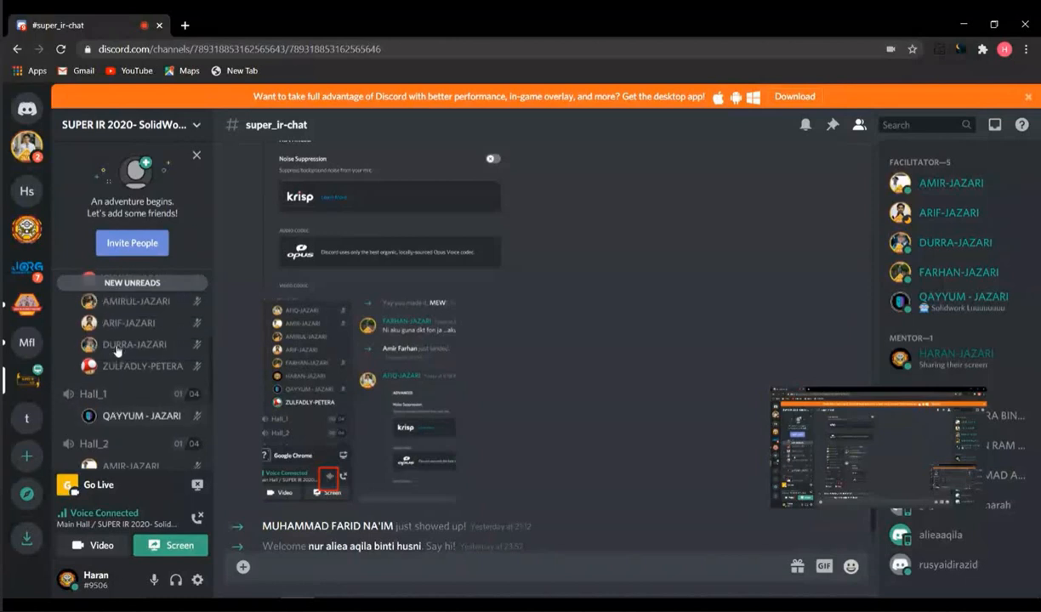
pyautogui.scroll(-1, 116, 349)
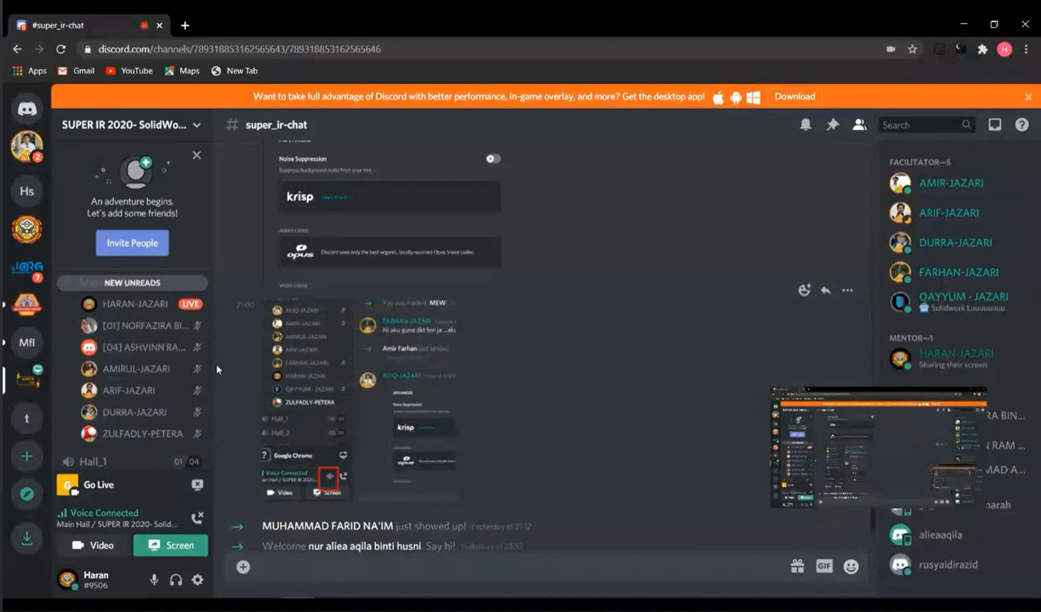
pyautogui.scroll(-5, 200, 357)
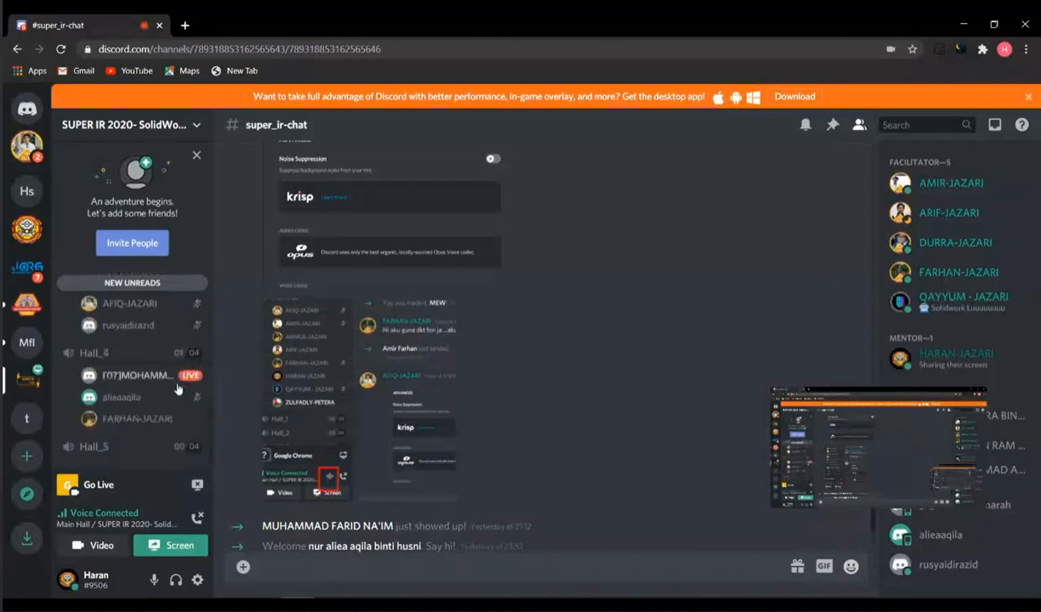
pyautogui.scroll(2, 156, 393)
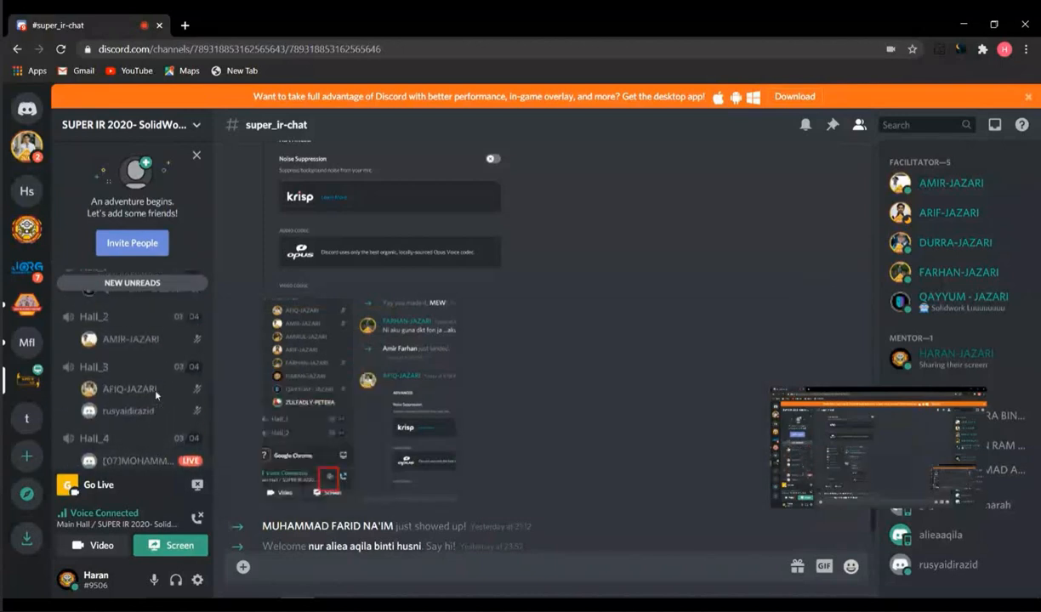
pyautogui.scroll(3, 156, 393)
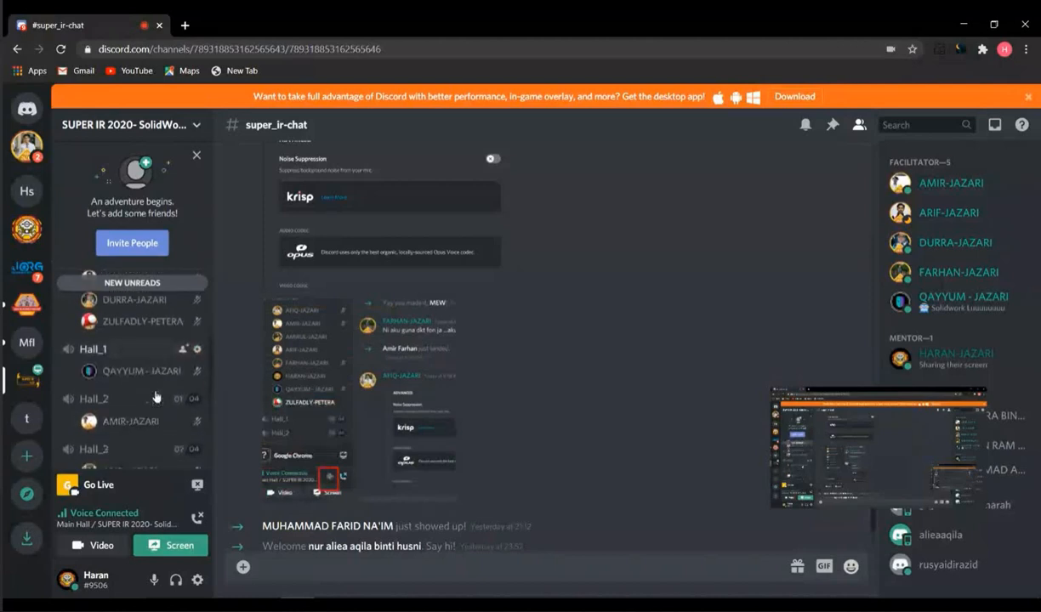
pyautogui.scroll(-5, 156, 397)
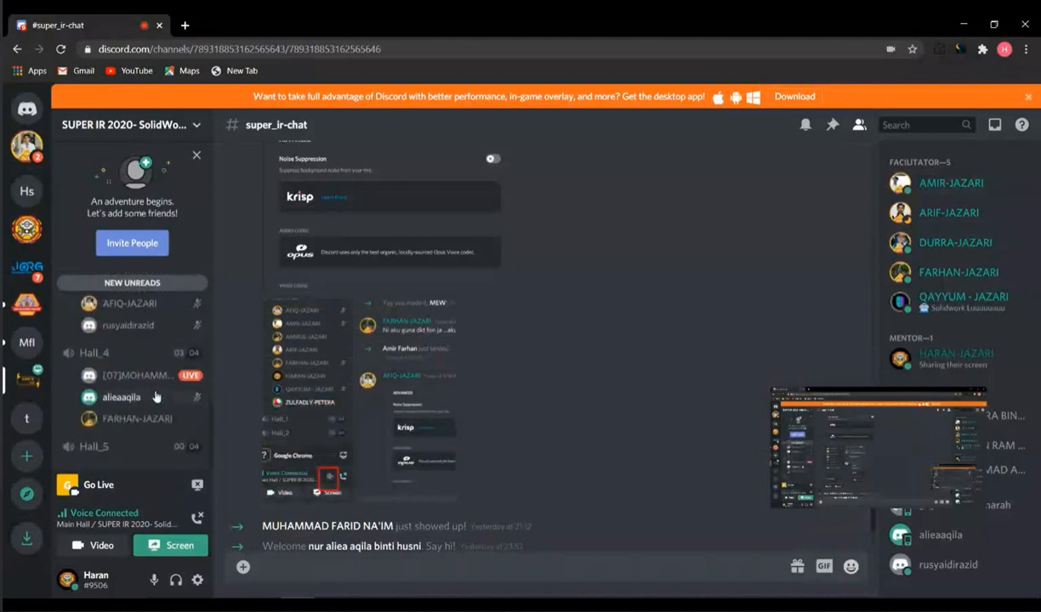
# Step: Recheck the server's voice channel list to see who is in Main Hall and the breakout halls down to Hall_5
pyautogui.scroll(10, 155, 397)
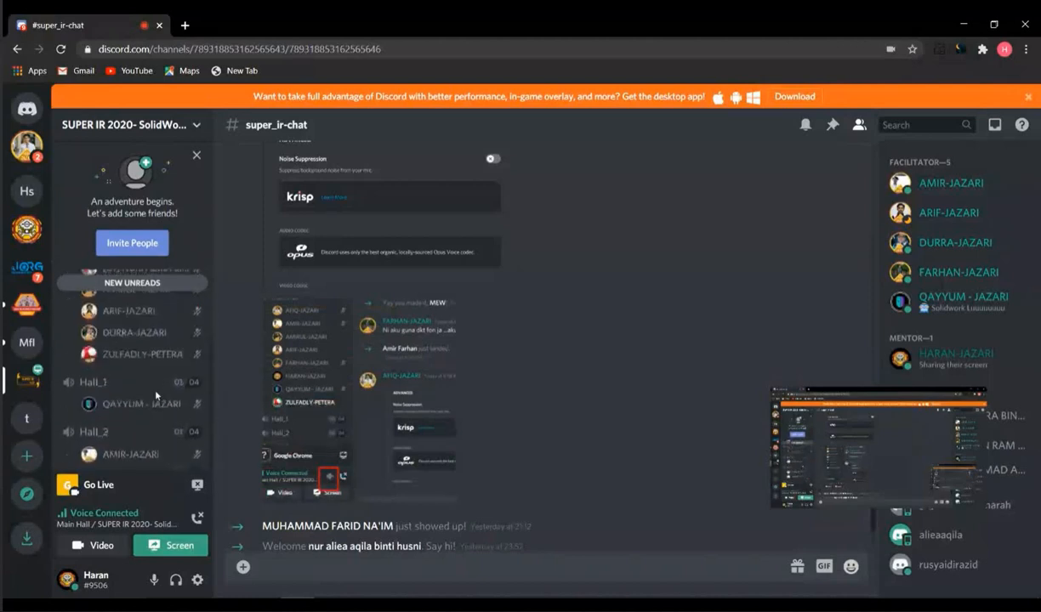
pyautogui.scroll(-10, 156, 396)
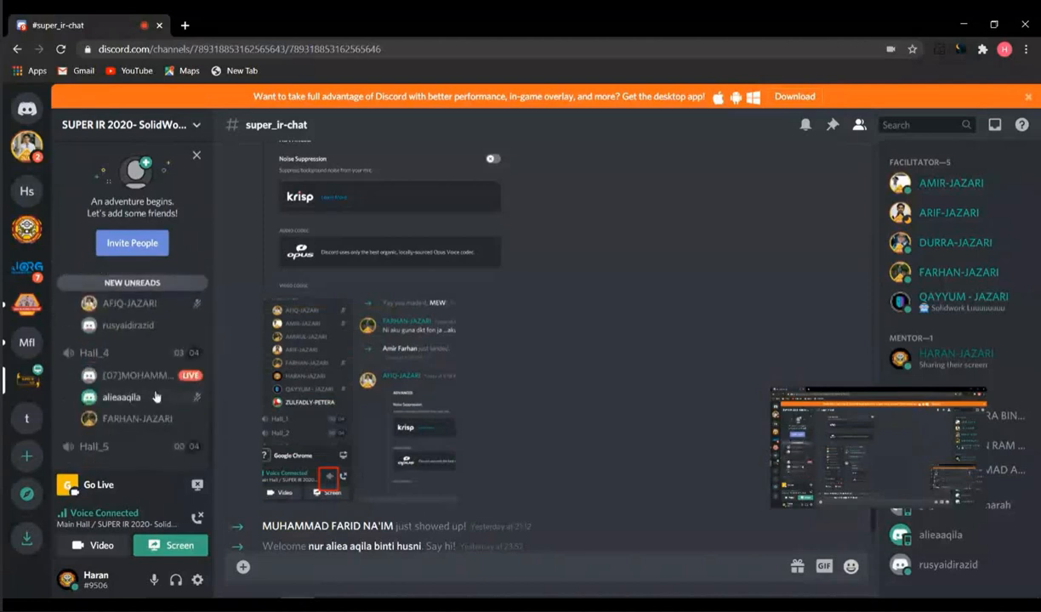
pyautogui.scroll(5, 156, 396)
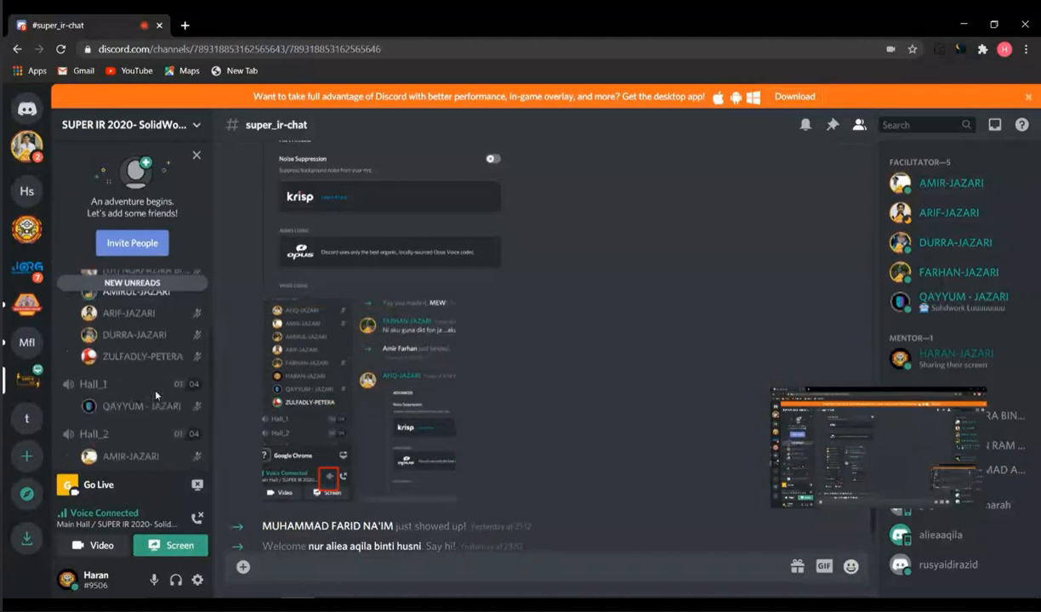
pyautogui.scroll(-2, 156, 397)
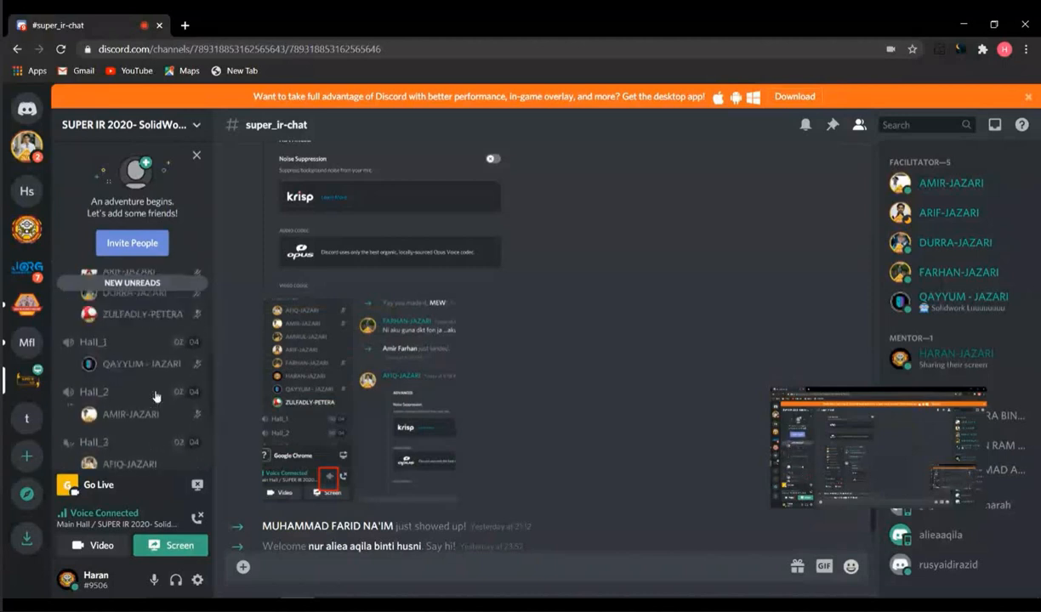
pyautogui.scroll(-4, 156, 396)
pyautogui.click(128, 375)
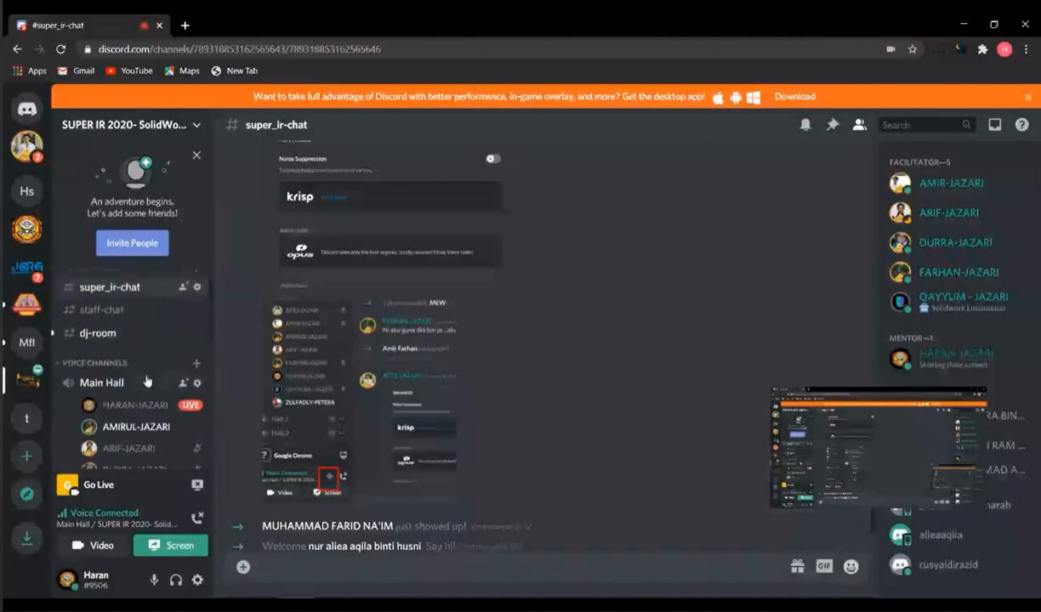
pyautogui.scroll(-3, 147, 375)
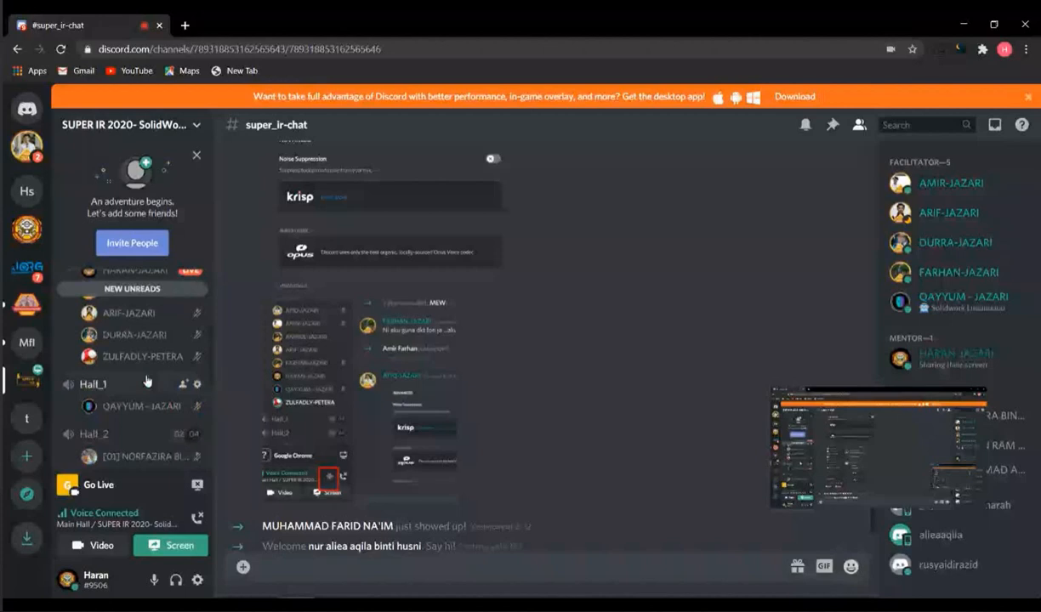
pyautogui.scroll(-1, 145, 374)
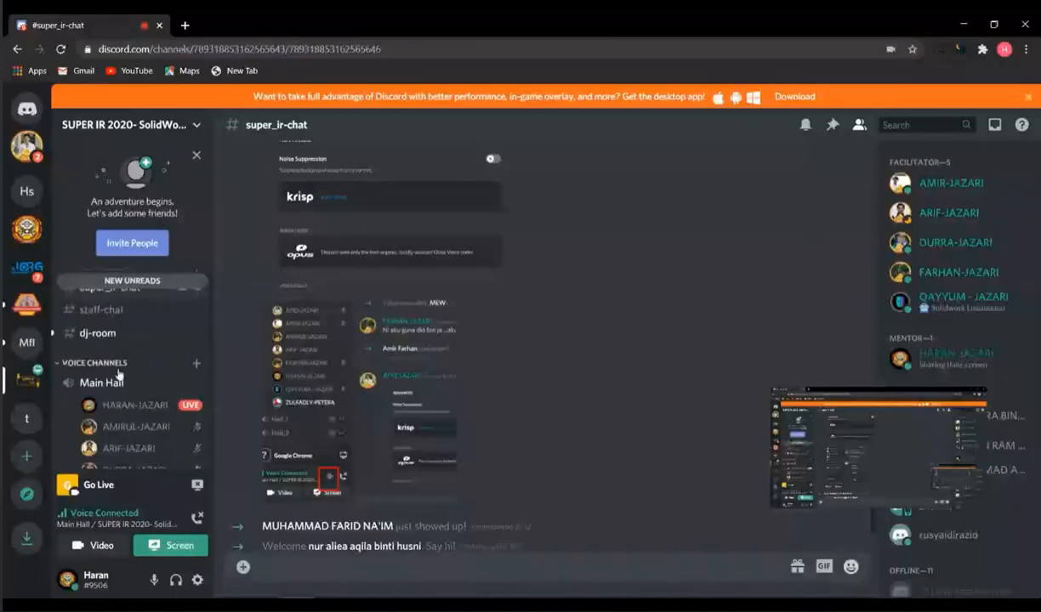
pyautogui.scroll(-2, 119, 375)
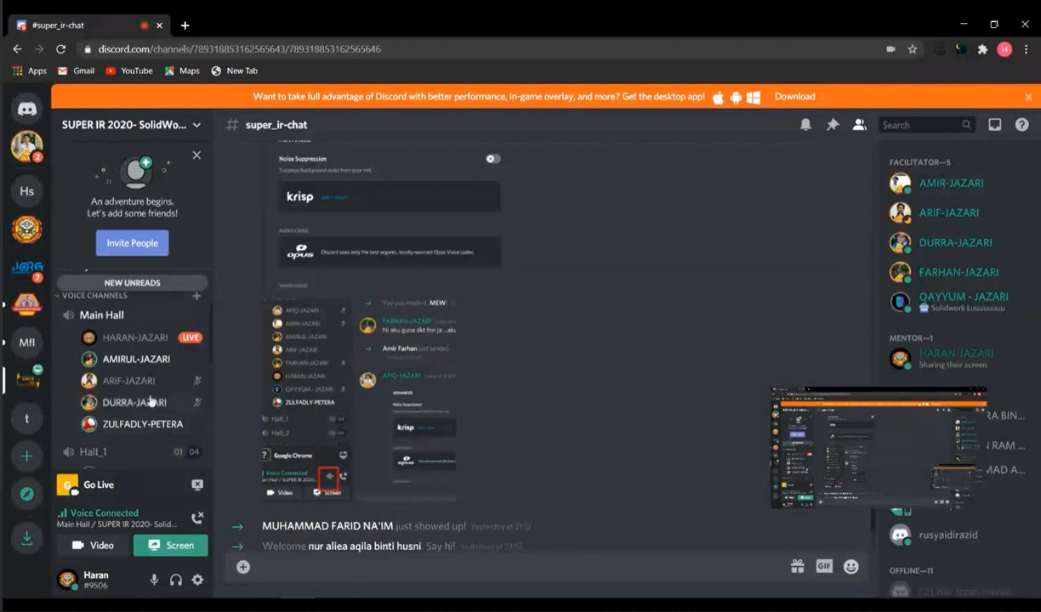
pyautogui.scroll(2, 136, 394)
pyautogui.scroll(-2, 136, 393)
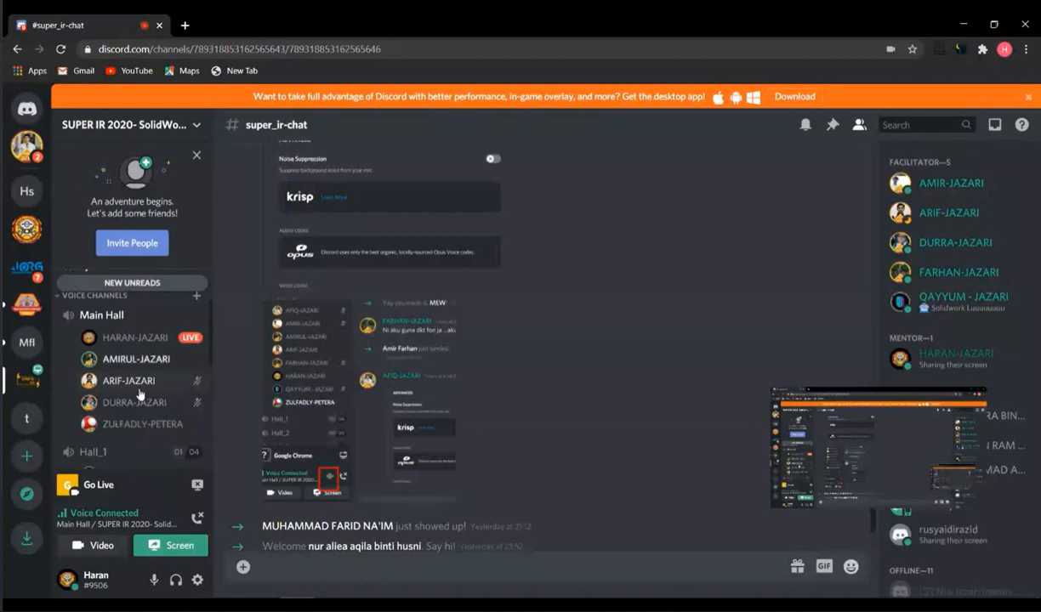
# Step: Compare the participants remaining in Main Hall with the occupancy and live screen shares of Hall_1 to Hall_5
pyautogui.scroll(1, 172, 395)
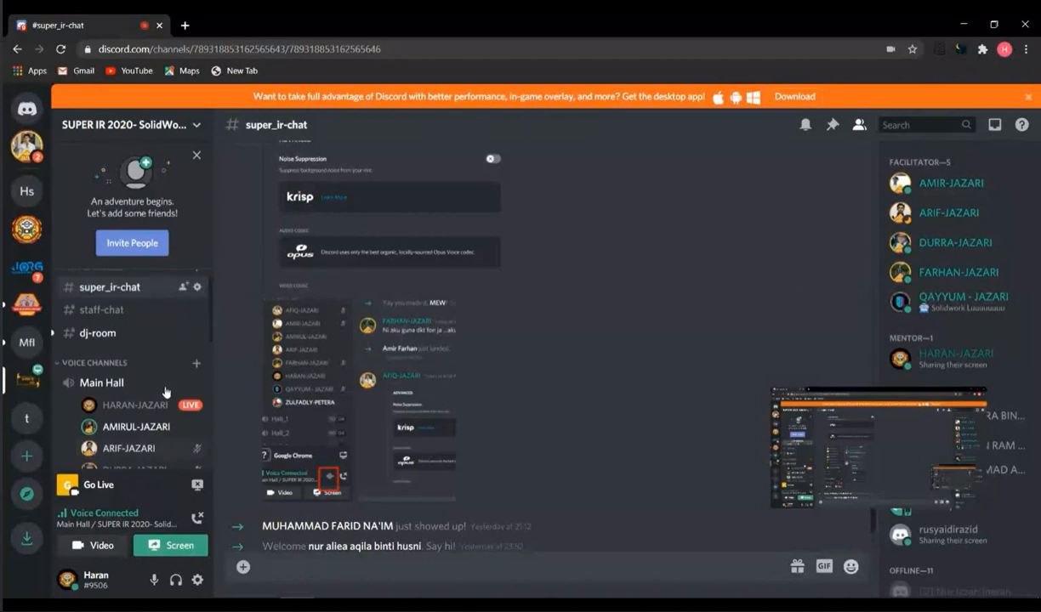
pyautogui.scroll(-4, 170, 393)
pyautogui.scroll(-2, 163, 393)
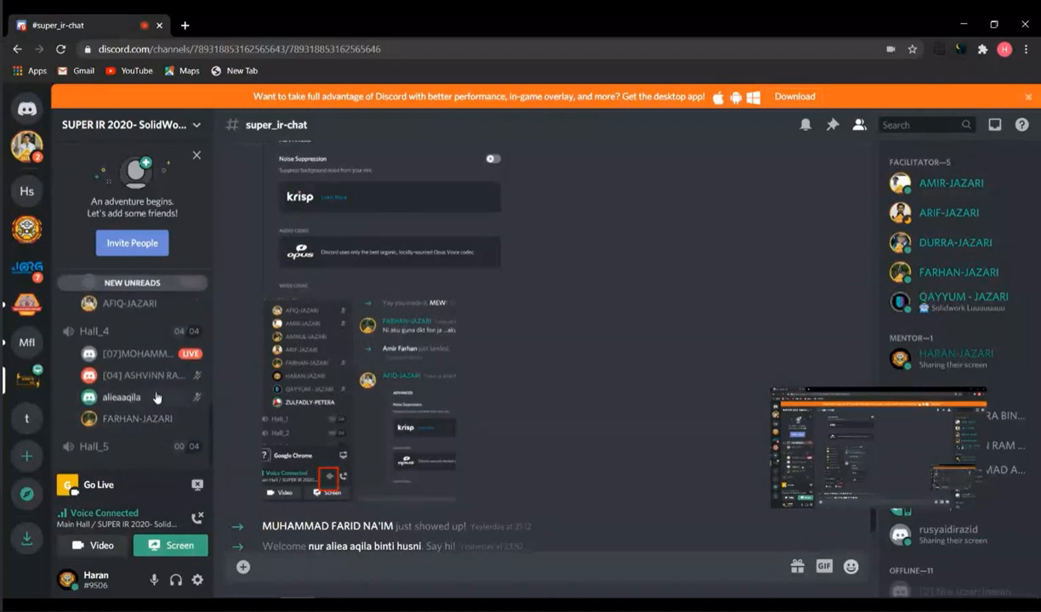
pyautogui.scroll(1, 156, 398)
pyautogui.scroll(2, 157, 397)
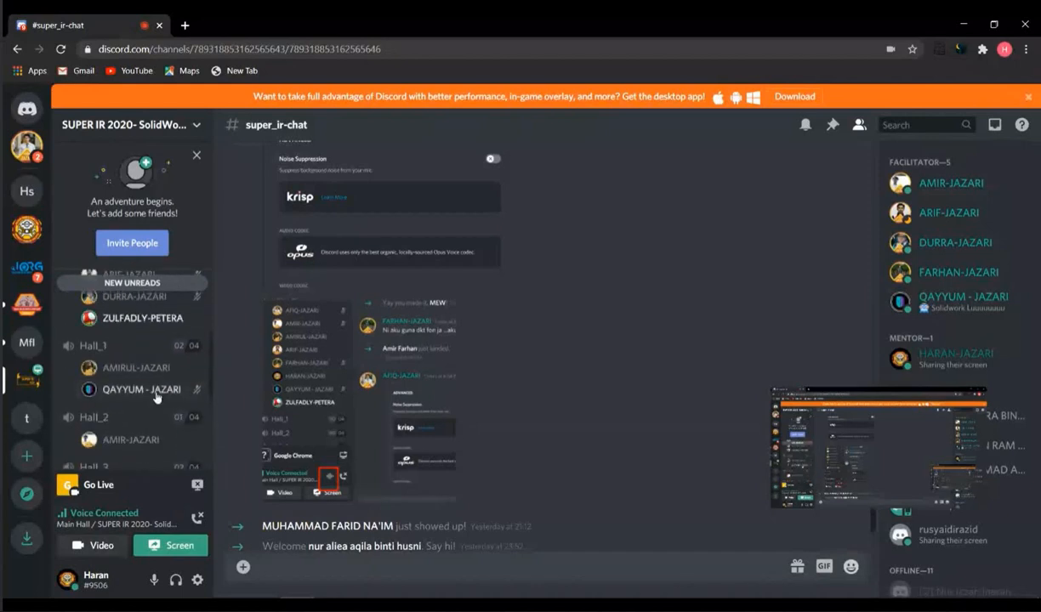
pyautogui.scroll(-1, 157, 396)
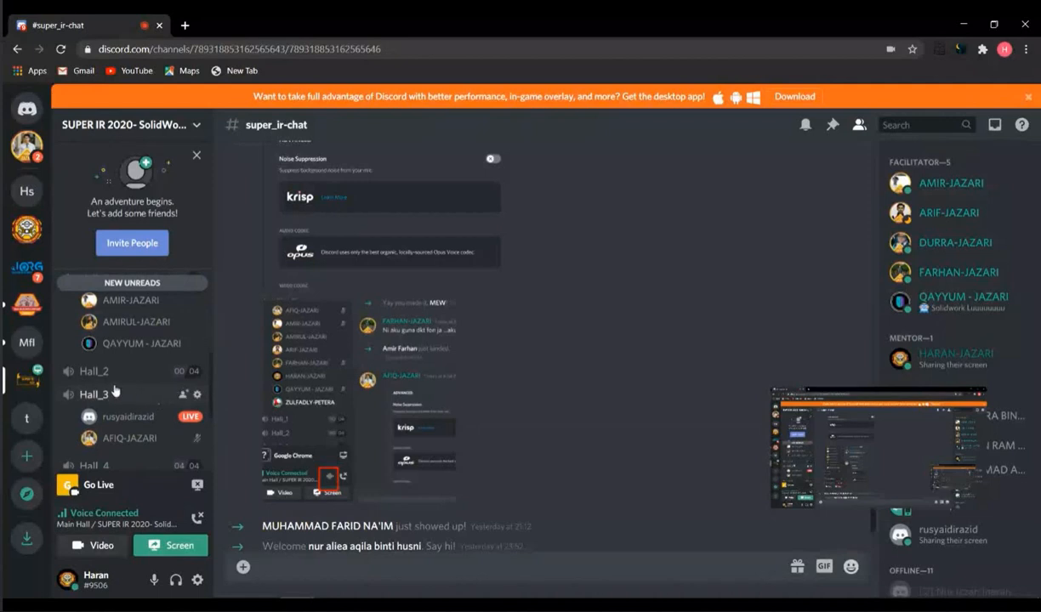
pyautogui.scroll(2, 134, 370)
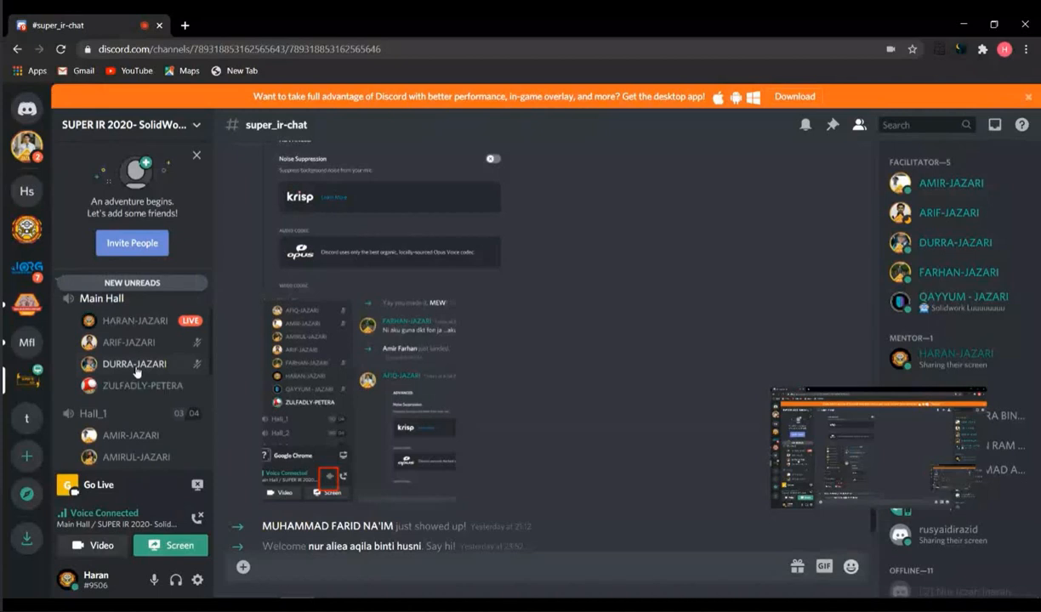
pyautogui.scroll(-5, 150, 436)
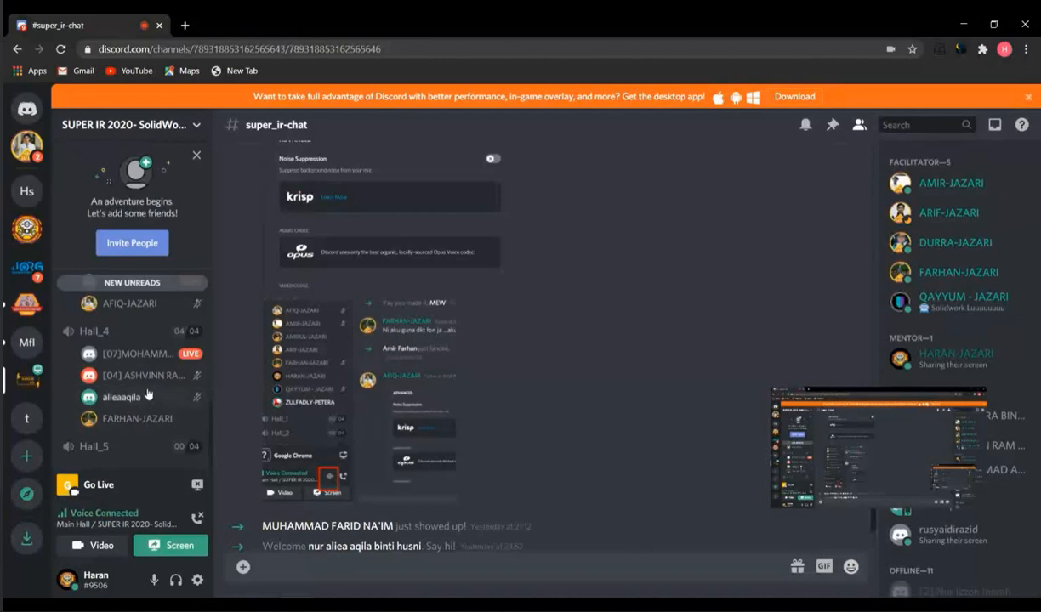
pyautogui.scroll(1, 148, 394)
pyautogui.scroll(-1, 148, 394)
pyautogui.scroll(2, 148, 394)
pyautogui.scroll(3, 148, 393)
pyautogui.scroll(-1, 148, 394)
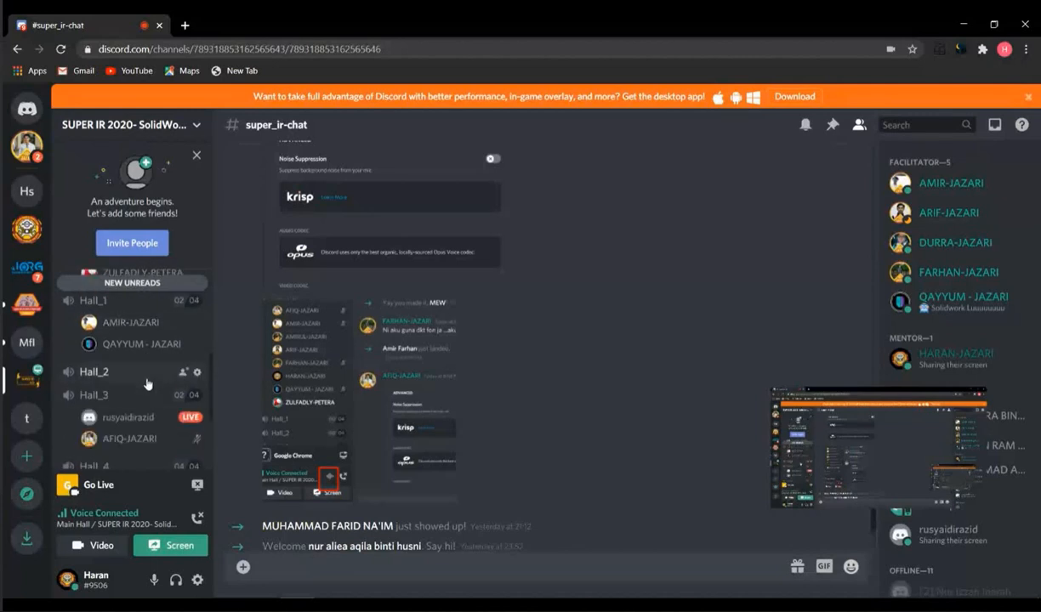
pyautogui.scroll(3, 148, 385)
pyautogui.scroll(-4, 148, 385)
pyautogui.scroll(3, 148, 385)
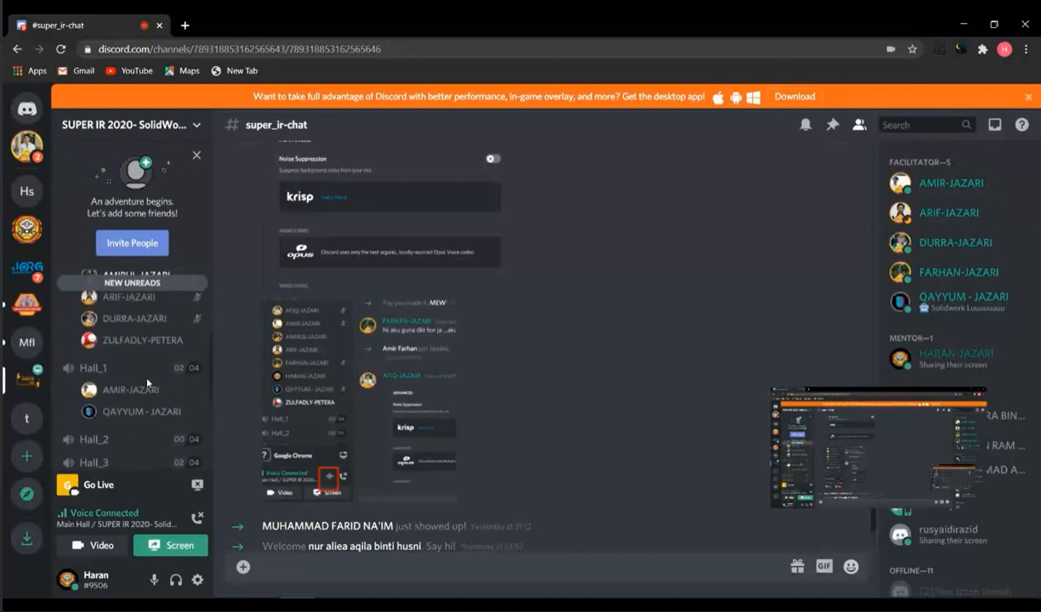
pyautogui.scroll(3, 147, 383)
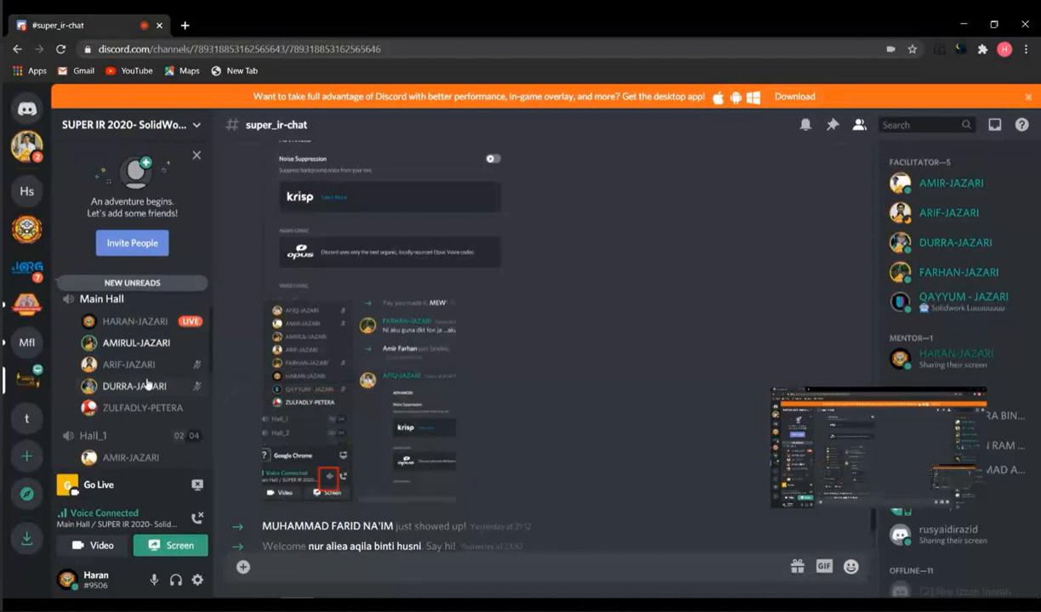
pyautogui.scroll(-3, 147, 385)
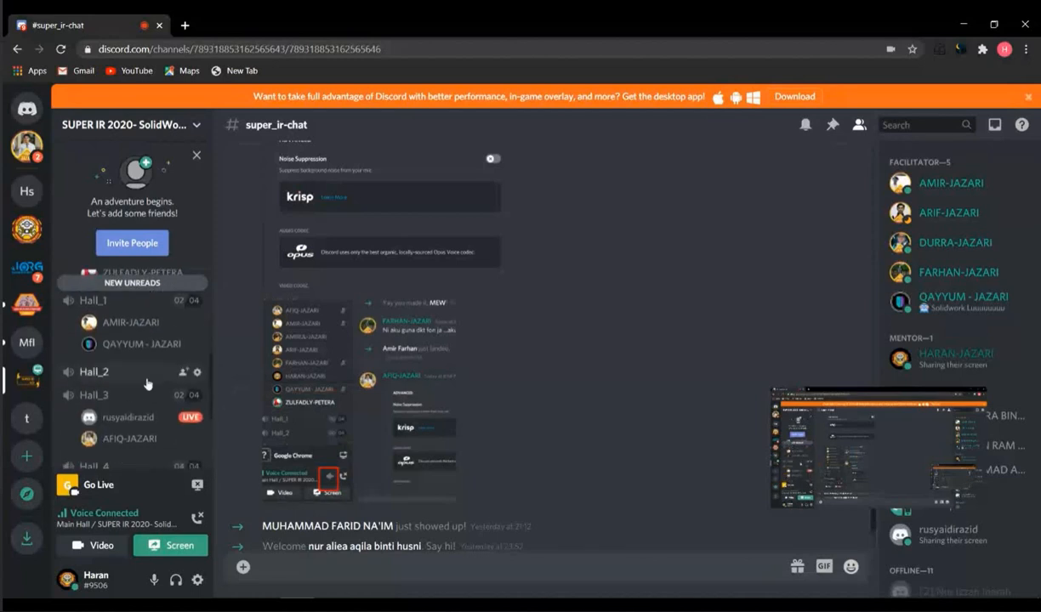
pyautogui.scroll(-3, 146, 385)
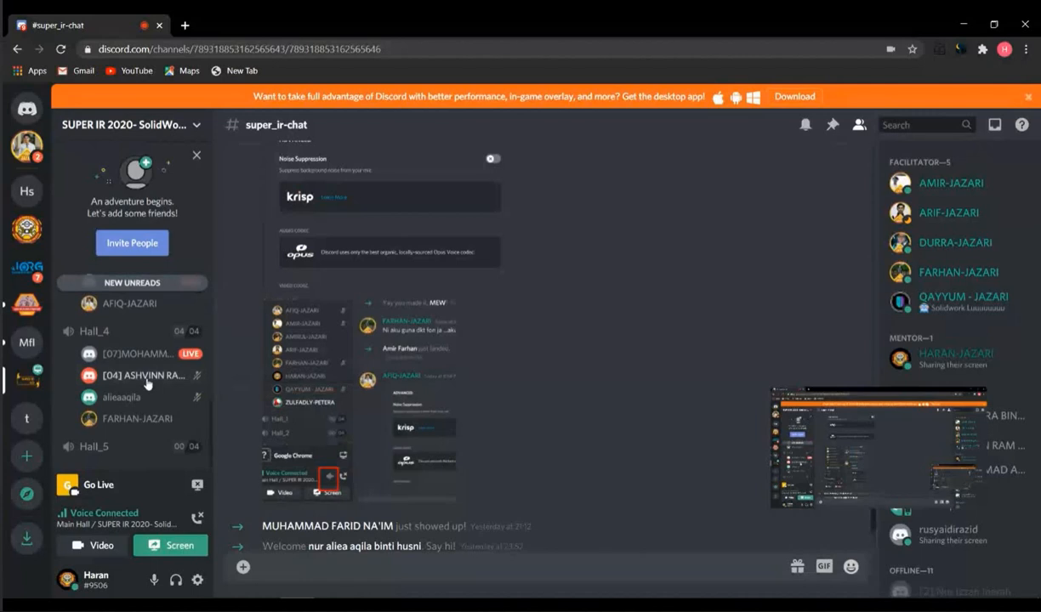
pyautogui.scroll(2, 146, 384)
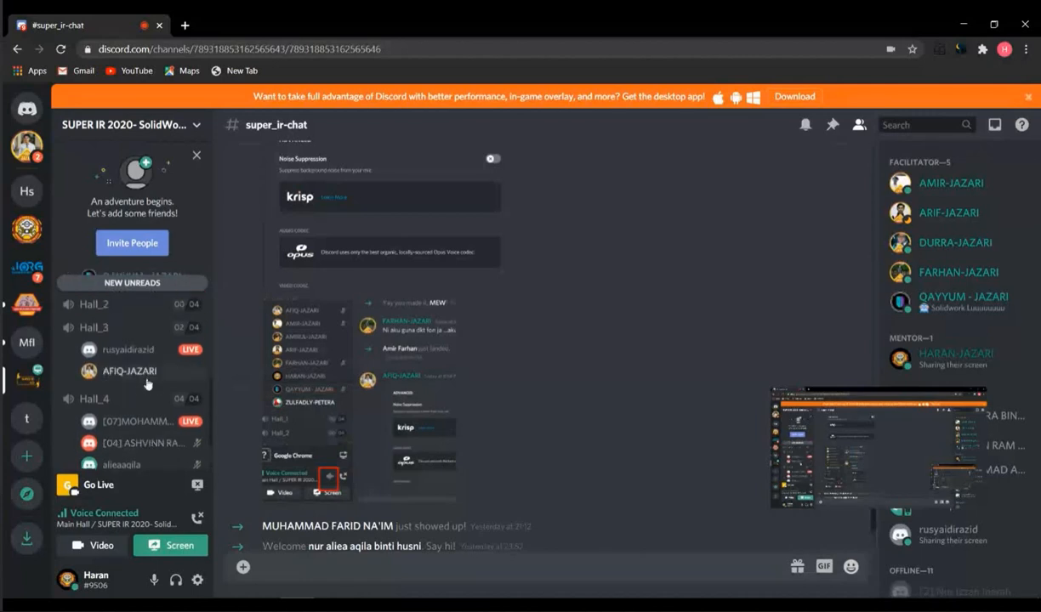
pyautogui.scroll(3, 148, 383)
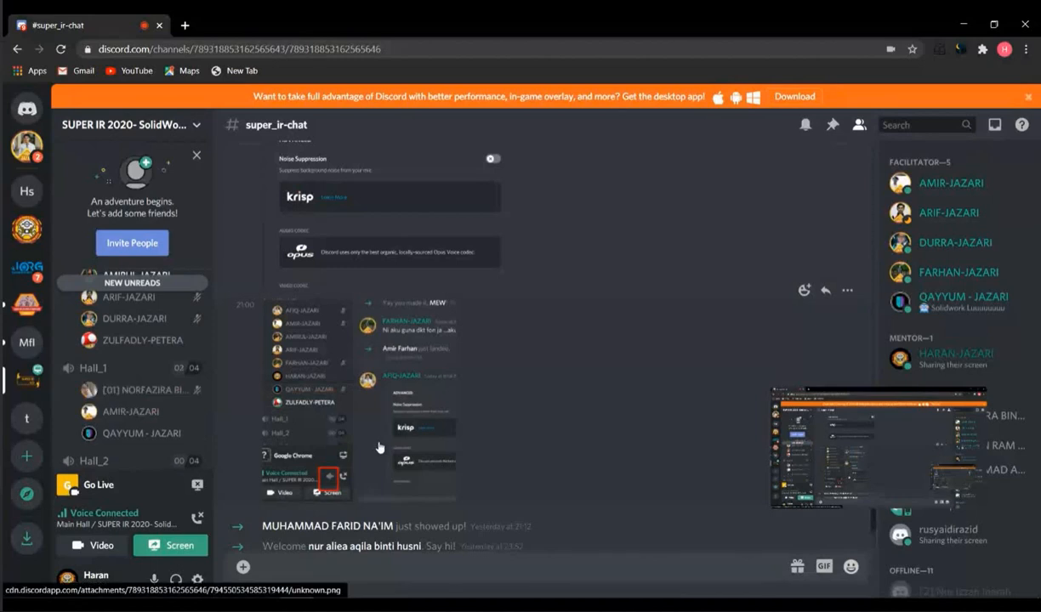
pyautogui.moveTo(170, 107)
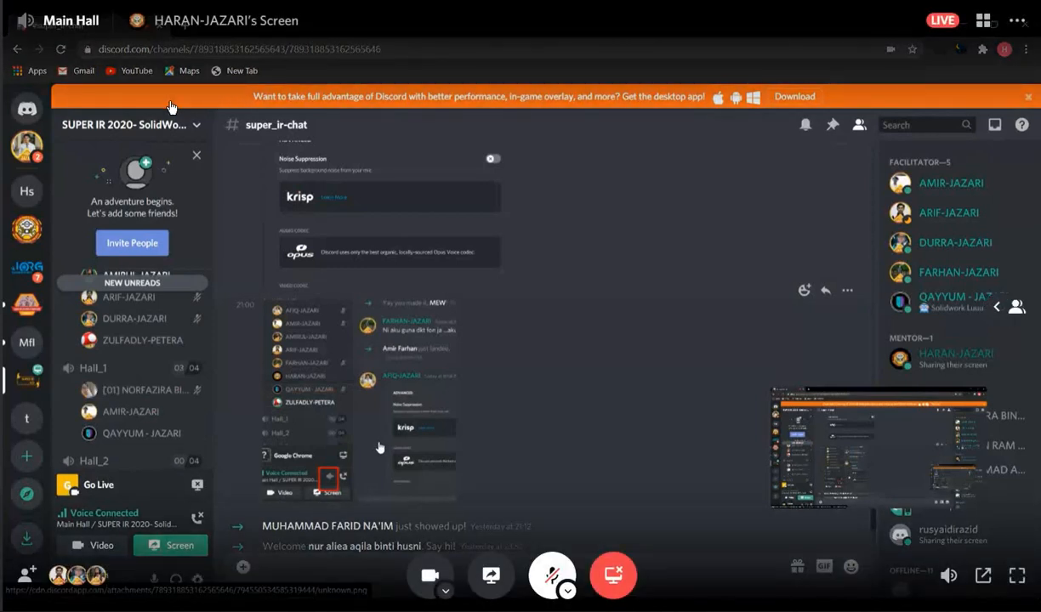